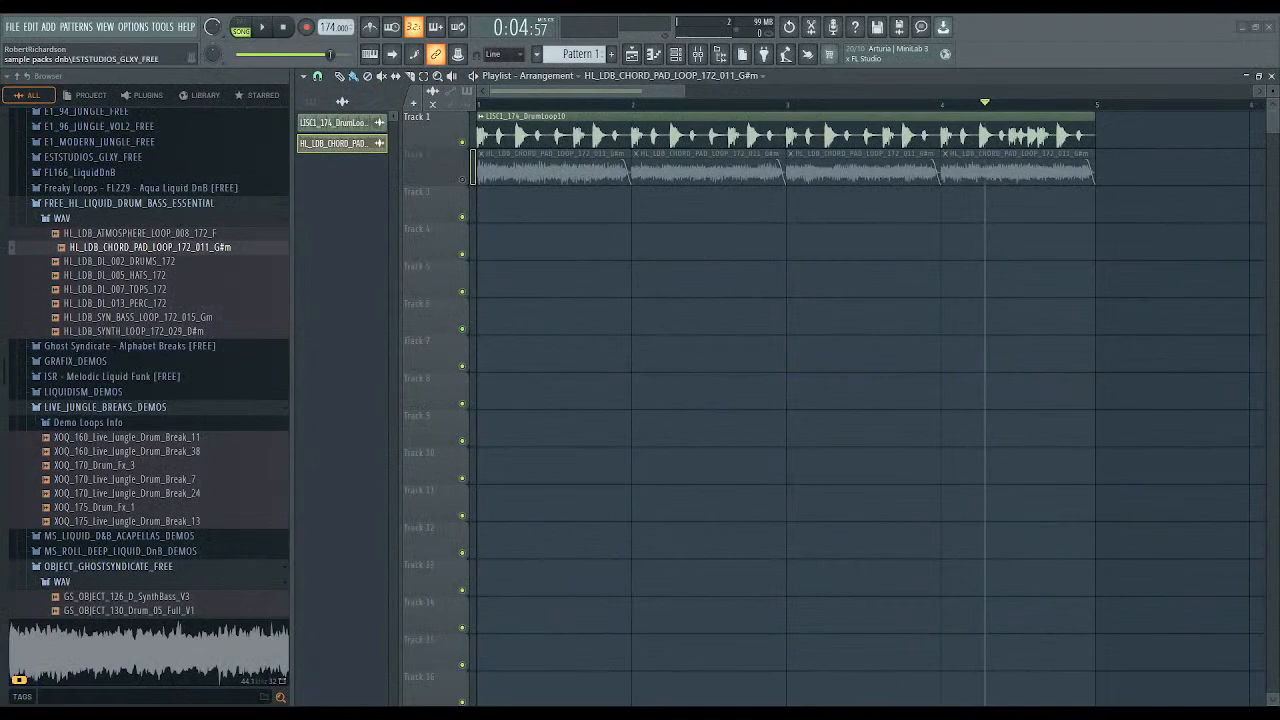
Delete the chord pad and drum loop clips from the playlist and remove the HL_LDB_CHORD_PAD loop from the project's audio clips.
right_click(590, 172)
right_click(738, 173)
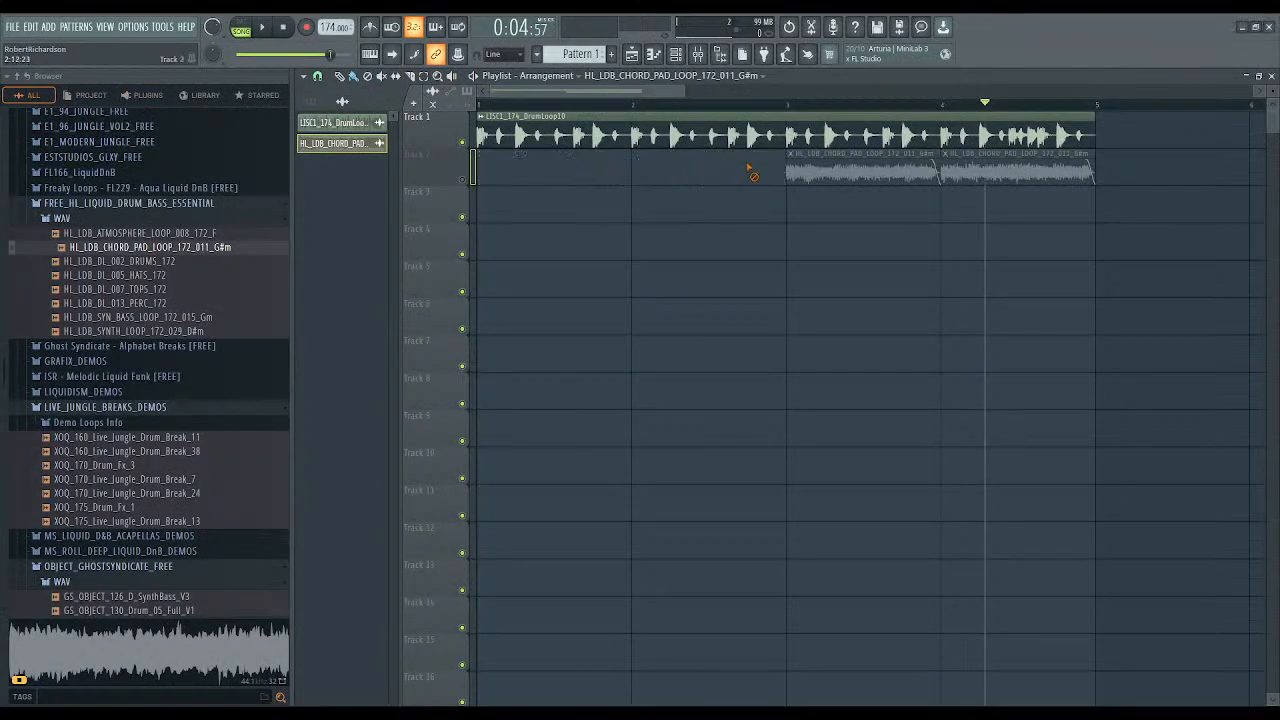
right_click(850, 165)
right_click(967, 142)
right_click(975, 165)
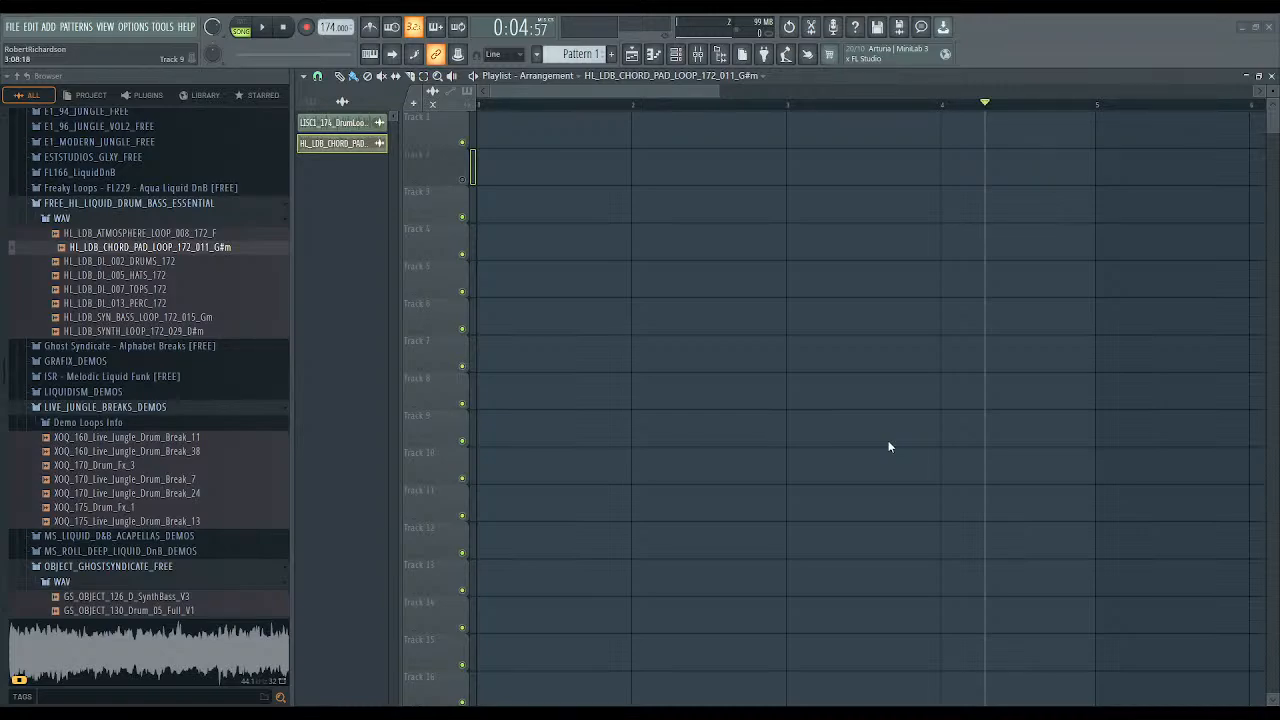
click(672, 445)
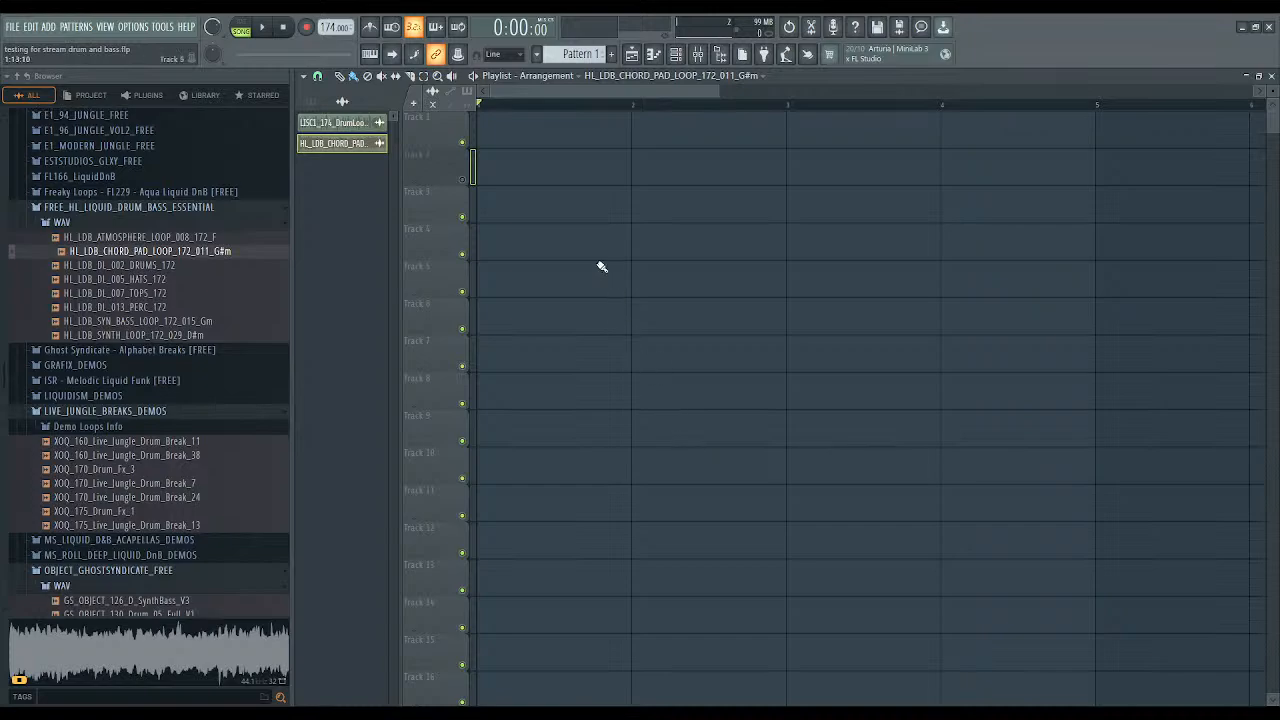
drag(720, 93, 655, 93)
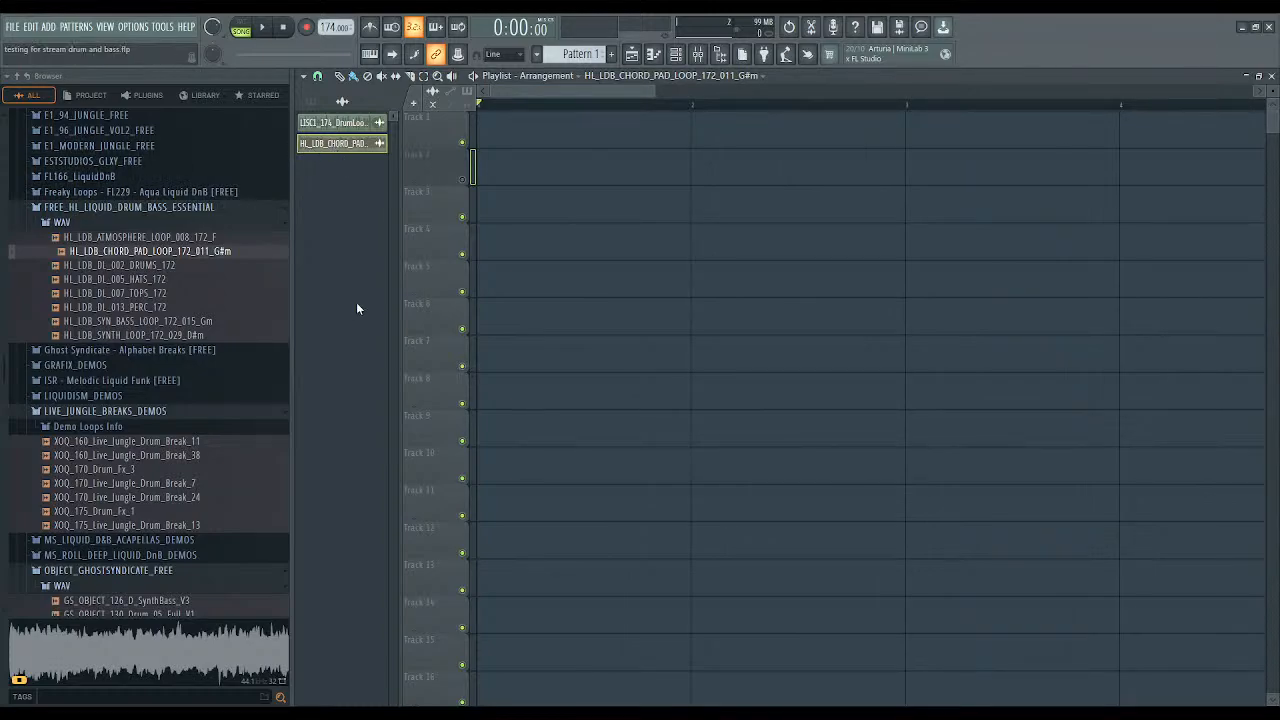
key(ctrl+z)
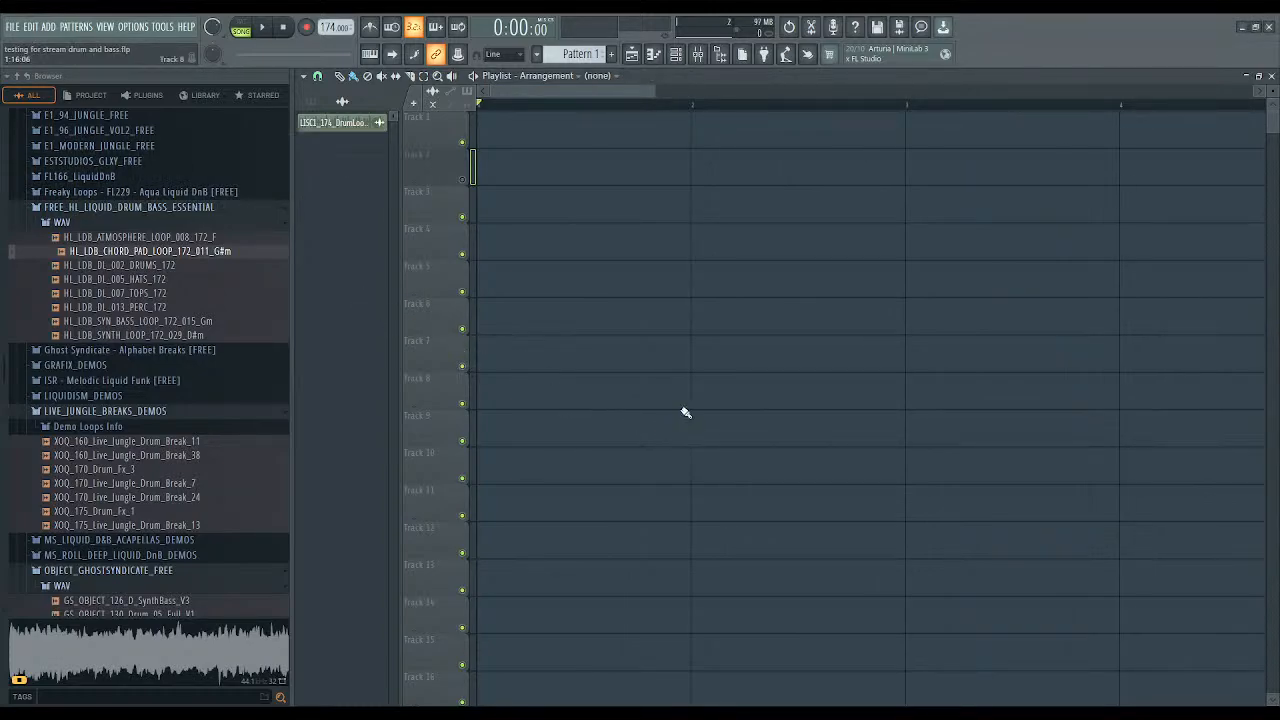
Place the LISC1_174_DrumLoop10 audio clip at bar 1 of Track 1.
click(351, 124)
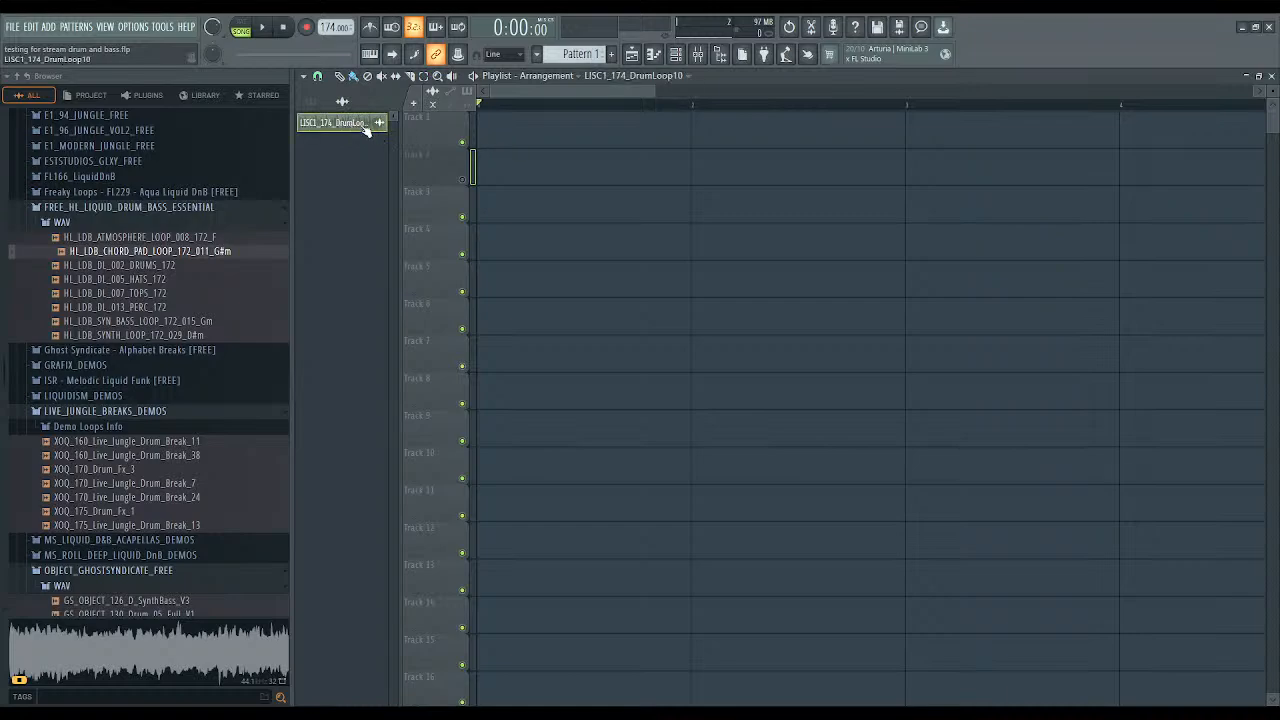
click(501, 129)
mouse_move(633, 91)
mouse_down()
mouse_move(795, 92)
mouse_move(641, 94)
mouse_up()
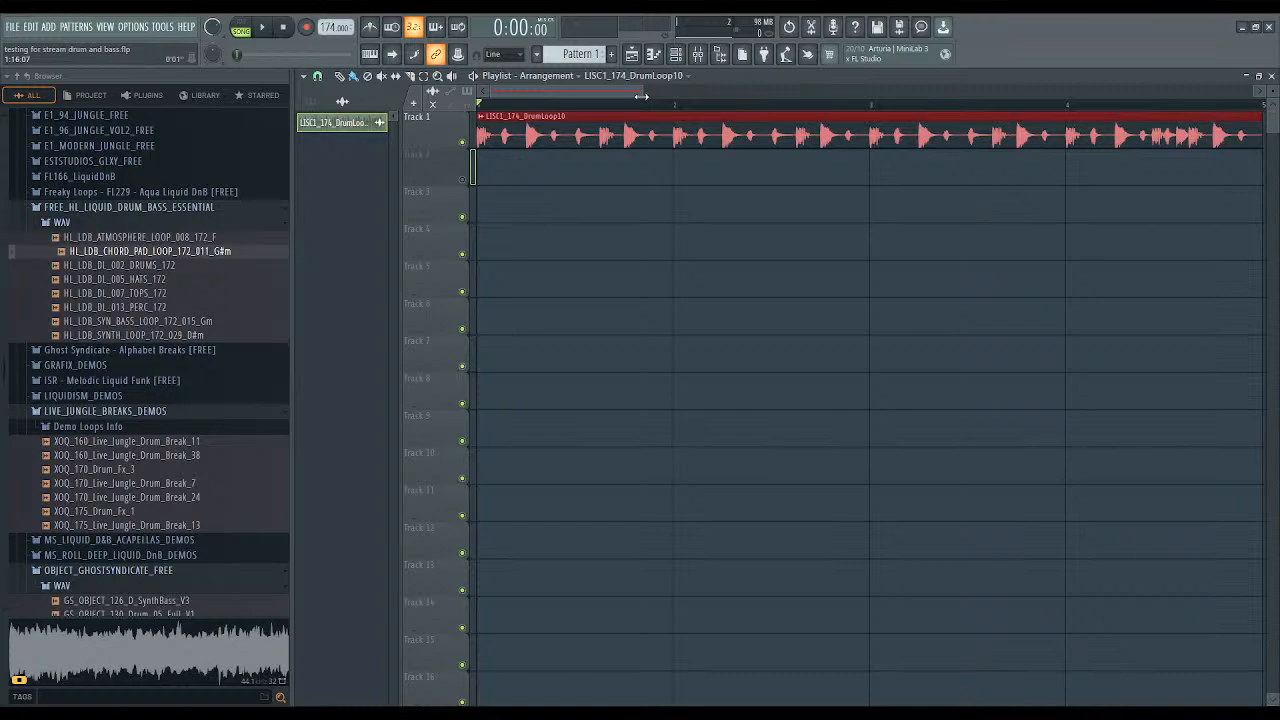
drag(641, 96, 645, 96)
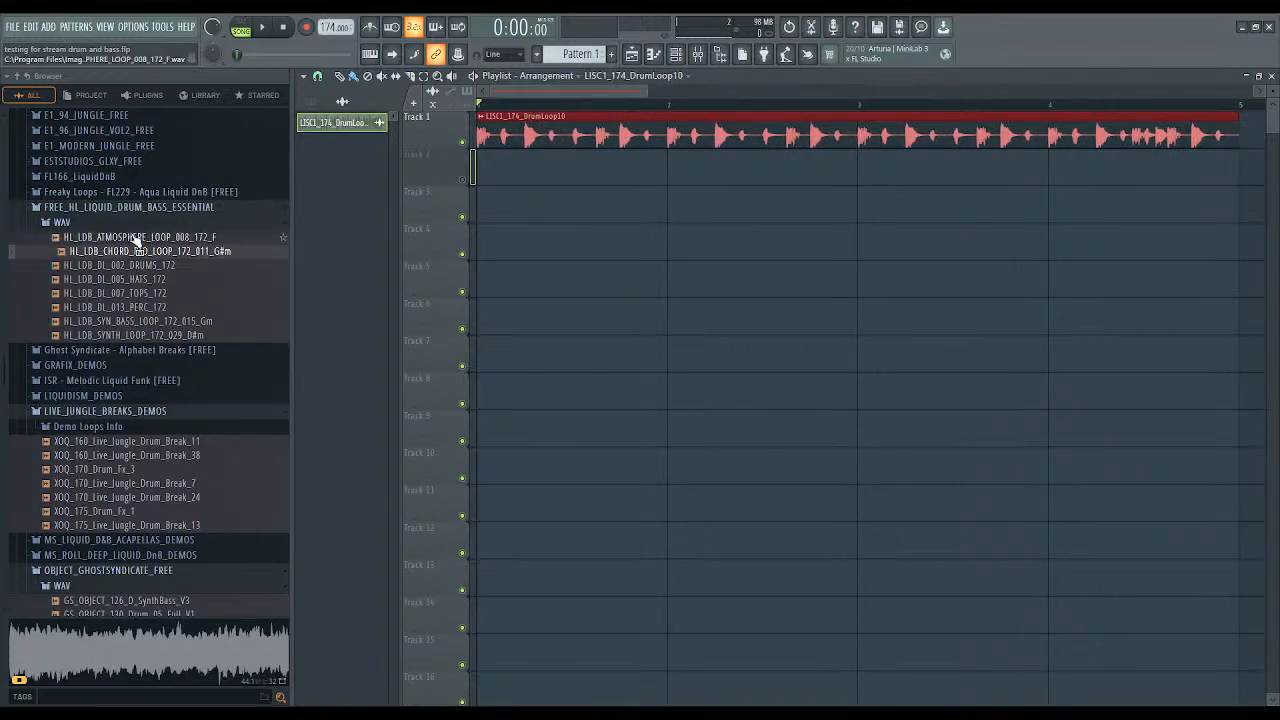
Collapse the expanded FREE_HL_LIQUID_DRUM_BASS_ESSENTIAL, LIVE_JUNGLE_BREAKS_DEMOS and OBJECT_GHOSTSYNDICATE_FREE folders within sample packs dnb.
scroll(155, 275, up, 7)
scroll(160, 280, down, 13)
scroll(160, 283, down, 5)
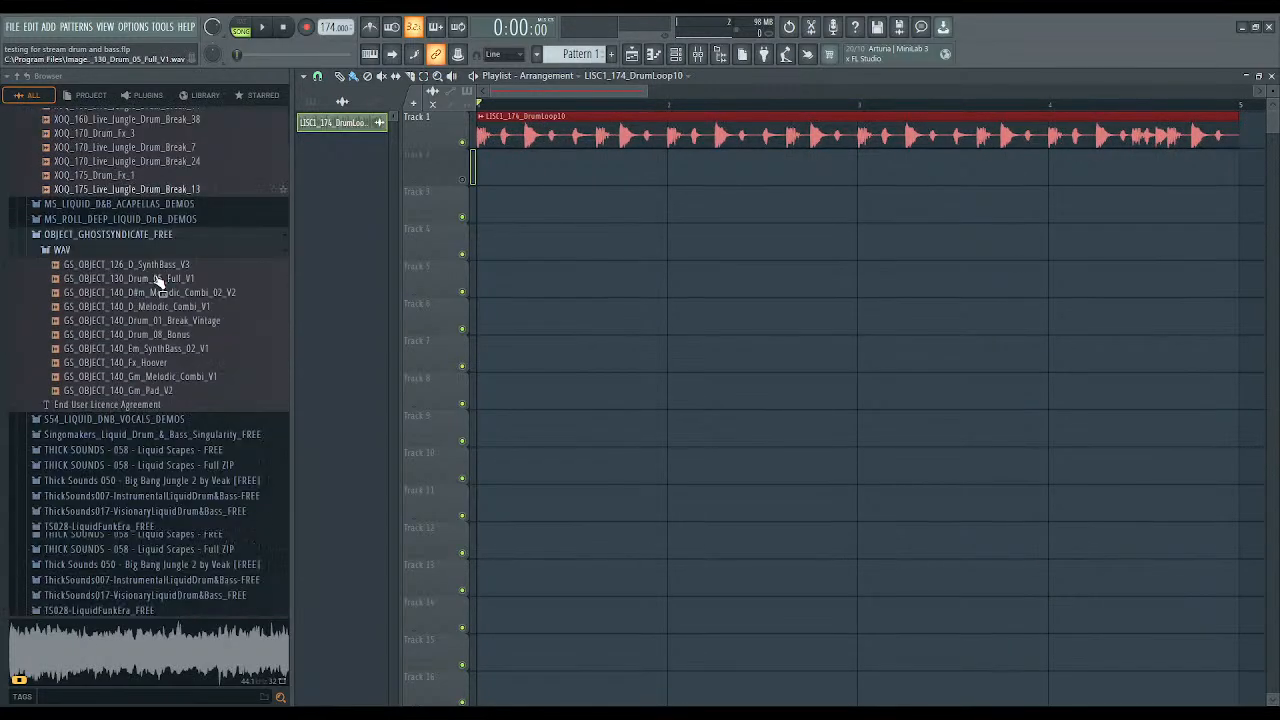
scroll(152, 300, up, 20)
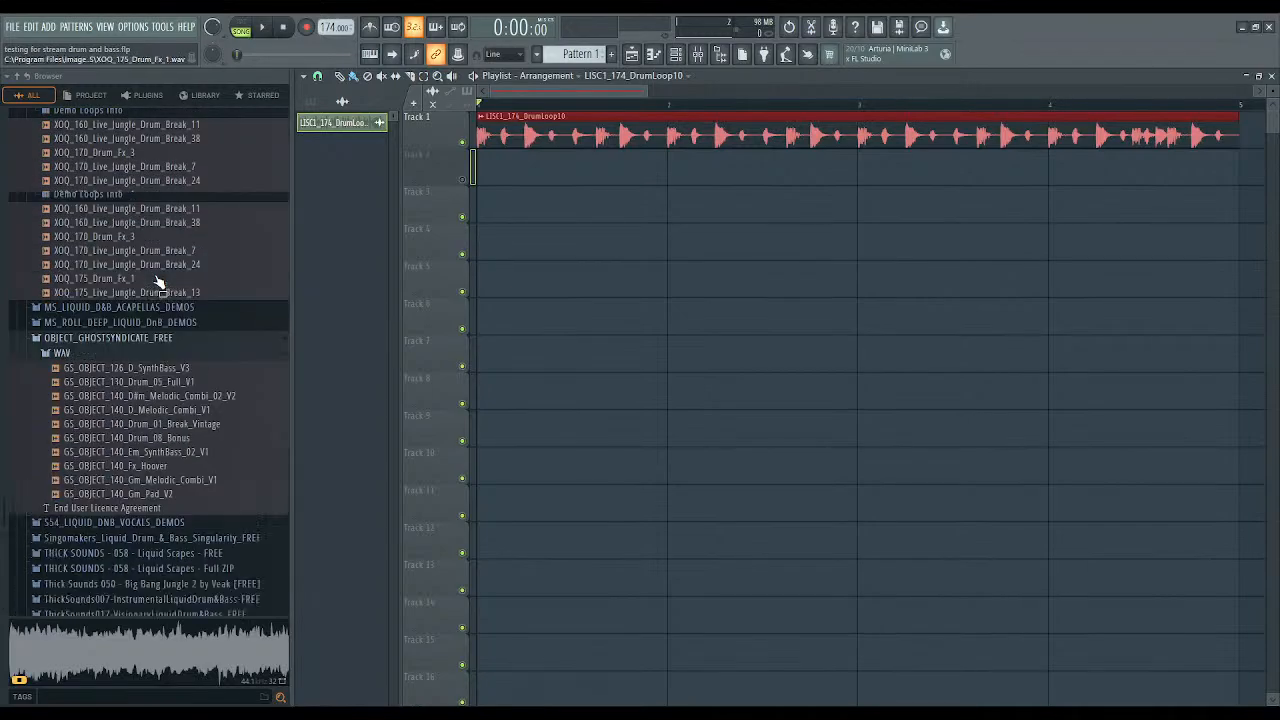
scroll(148, 328, up, 5)
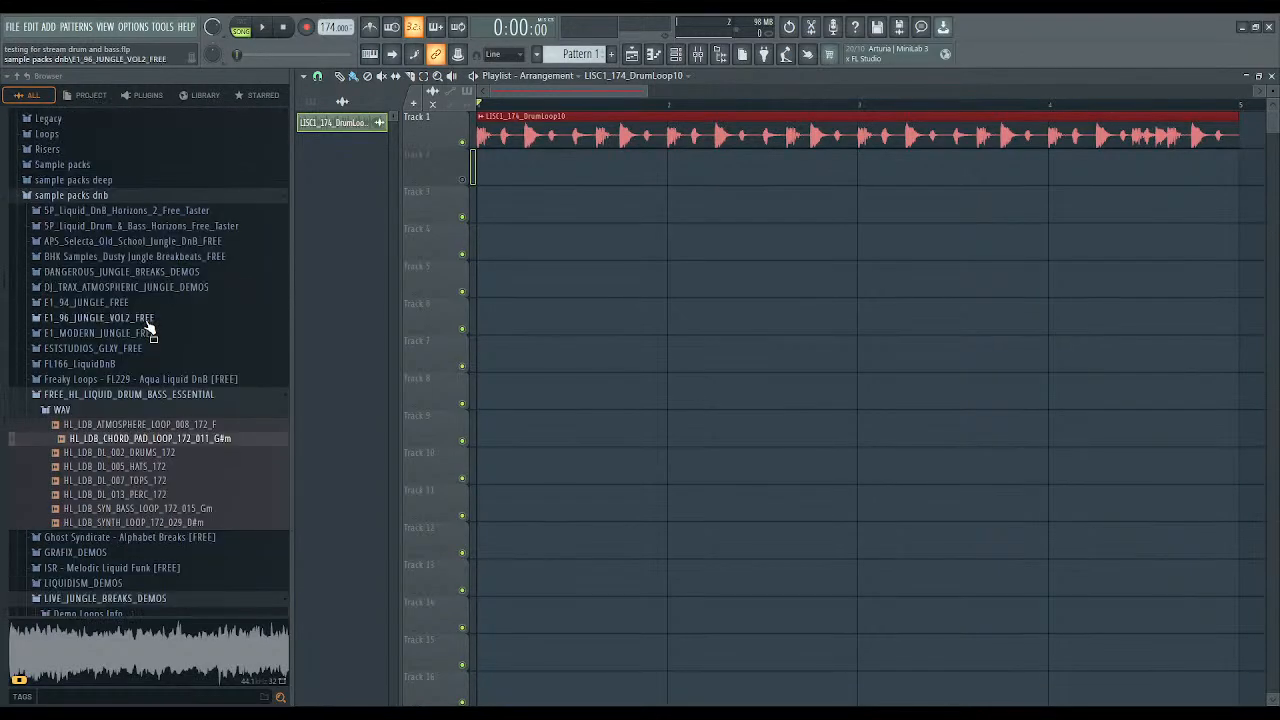
scroll(141, 381, down, 4)
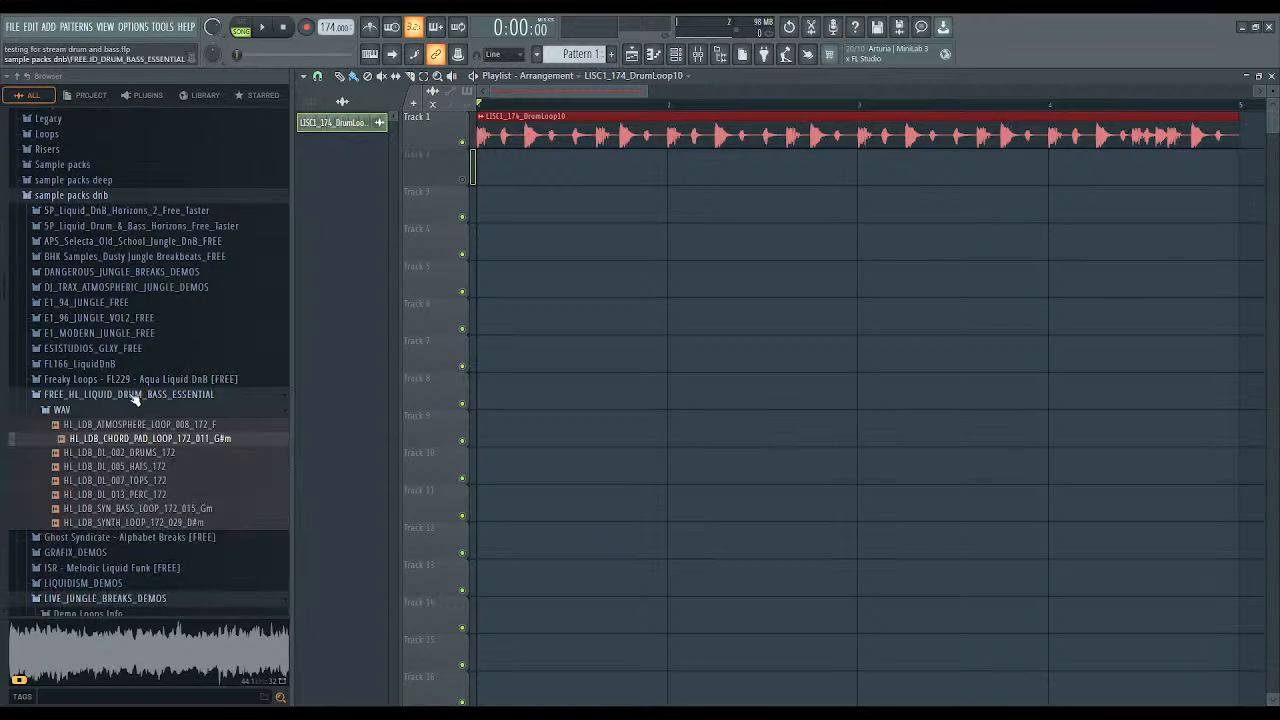
click(138, 394)
click(130, 471)
scroll(128, 420, down, 3)
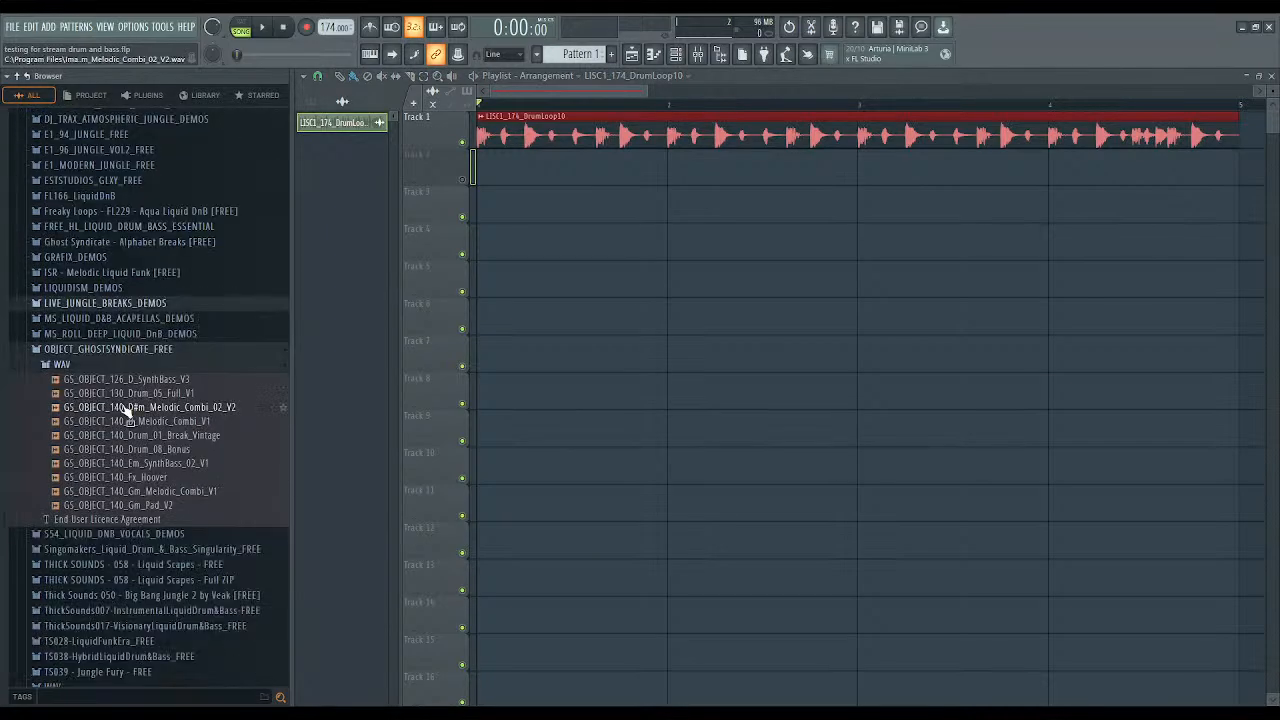
click(128, 350)
scroll(133, 370, up, 5)
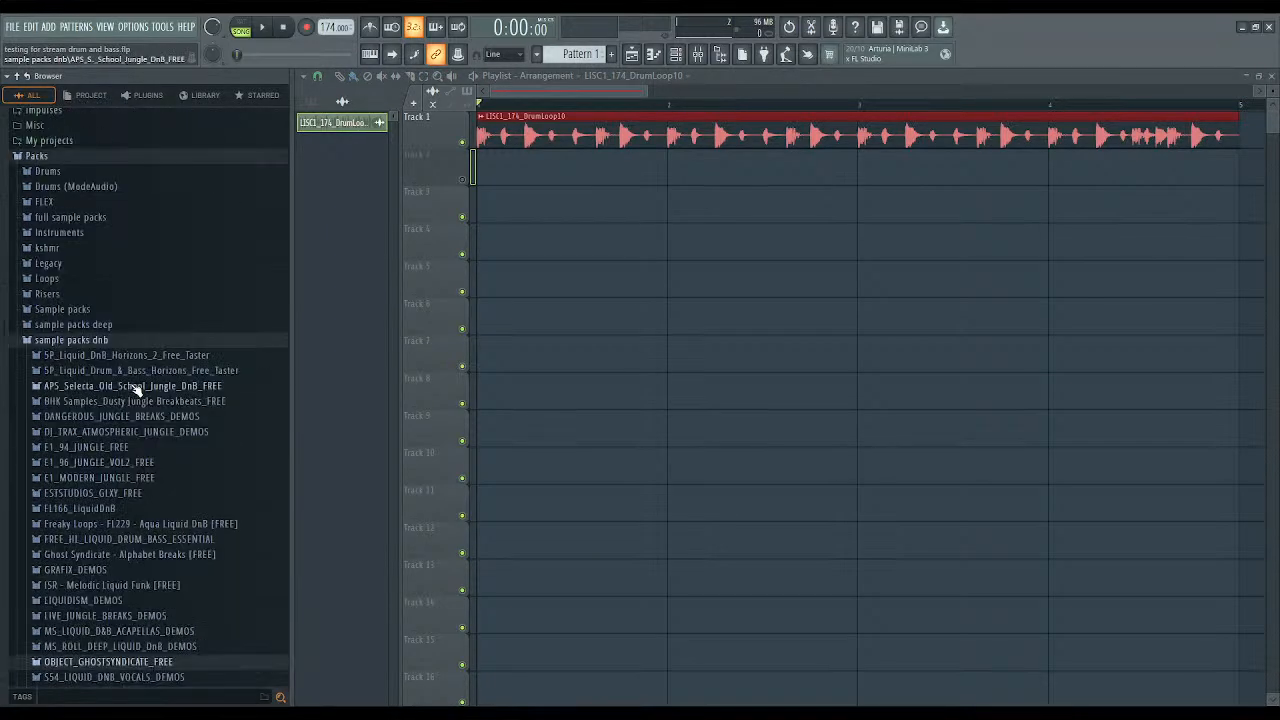
scroll(135, 390, down, 3)
scroll(135, 390, up, 3)
Show the Unsorted channels and program 808 Kick hits on steps 1 and 11 and 808 Clap hits on steps 5 and 13.
drag(646, 92, 671, 90)
click(686, 59)
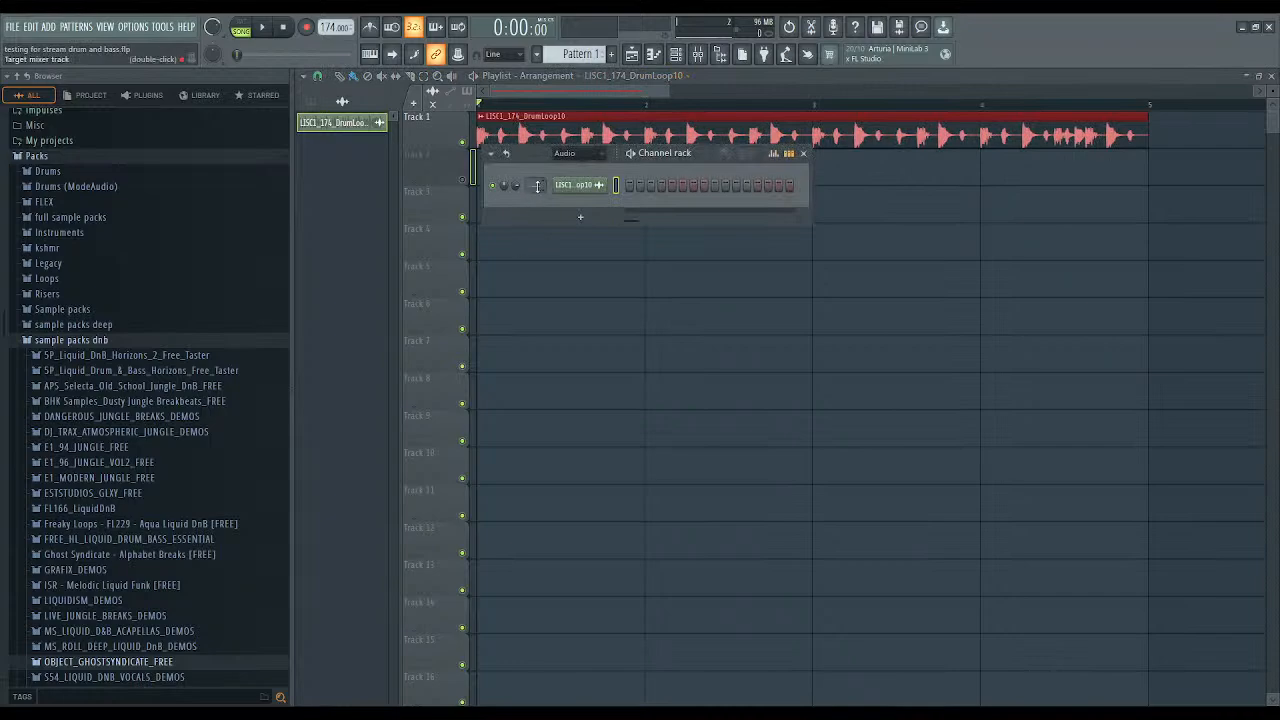
scroll(576, 200, down, 1)
click(629, 184)
click(672, 204)
click(735, 185)
click(757, 204)
Play back the project, toggling between song and pattern mode, and stop it.
key(space)
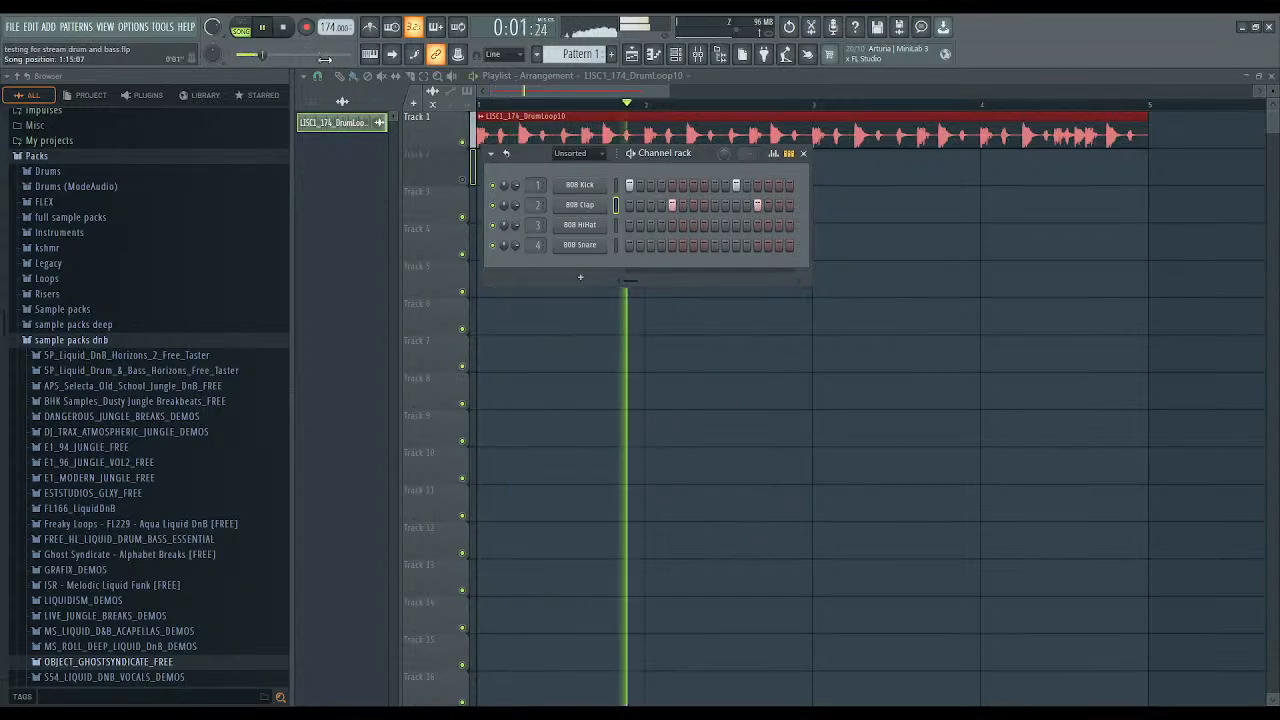
click(241, 27)
click(241, 27)
key(space)
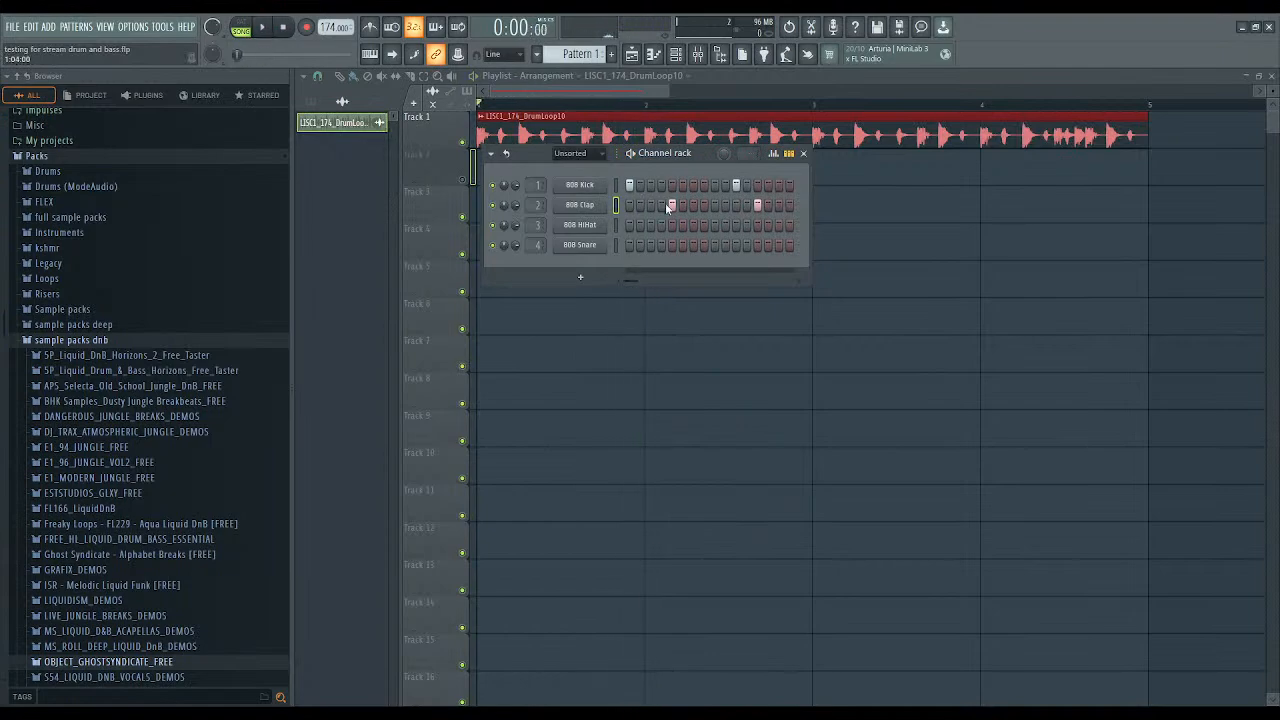
Fill 808 HiHat steps 1 to 12 and 808 Snare steps 5 to 9, and play the result briefly.
click(632, 187)
drag(628, 226, 746, 226)
drag(672, 245, 716, 245)
key(space)
key(space)
Clear all kick, clap, hi-hat and snare steps from Pattern 1 and close the channel rack.
right_click(736, 187)
right_click(757, 205)
right_click(672, 205)
right_click(630, 187)
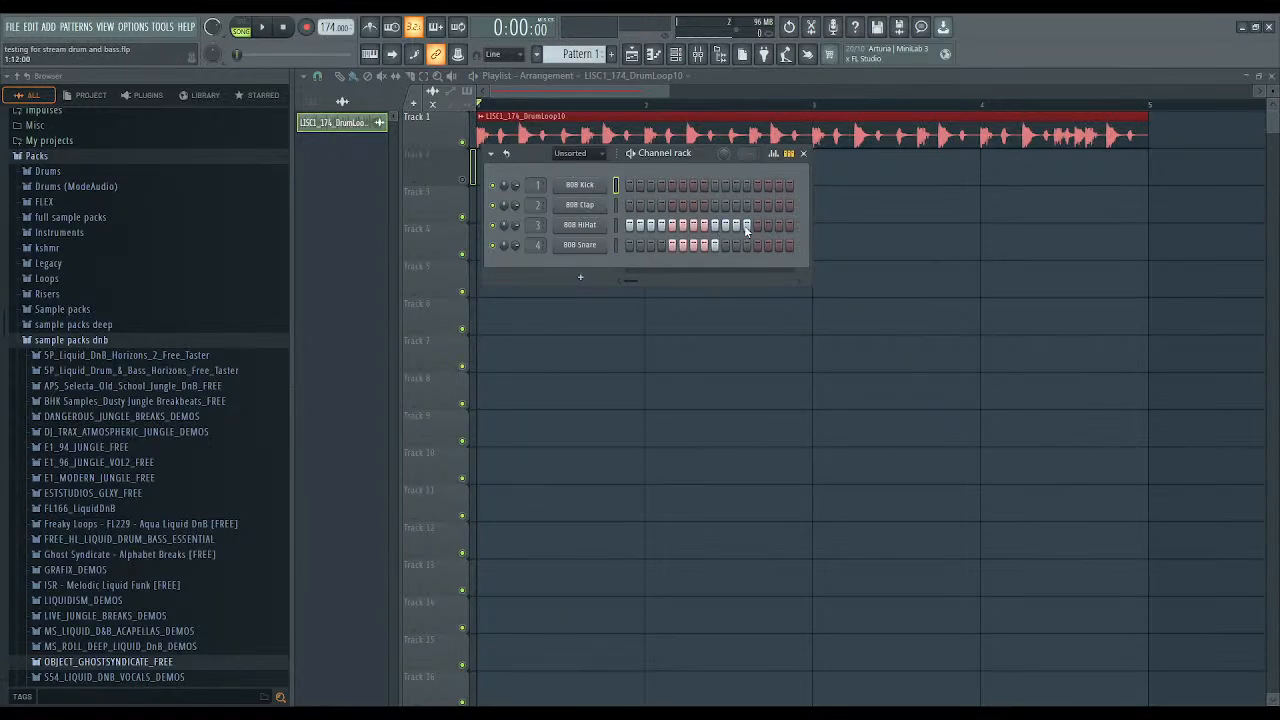
right_click(746, 226)
right_click(630, 226)
right_click(716, 245)
right_click(672, 245)
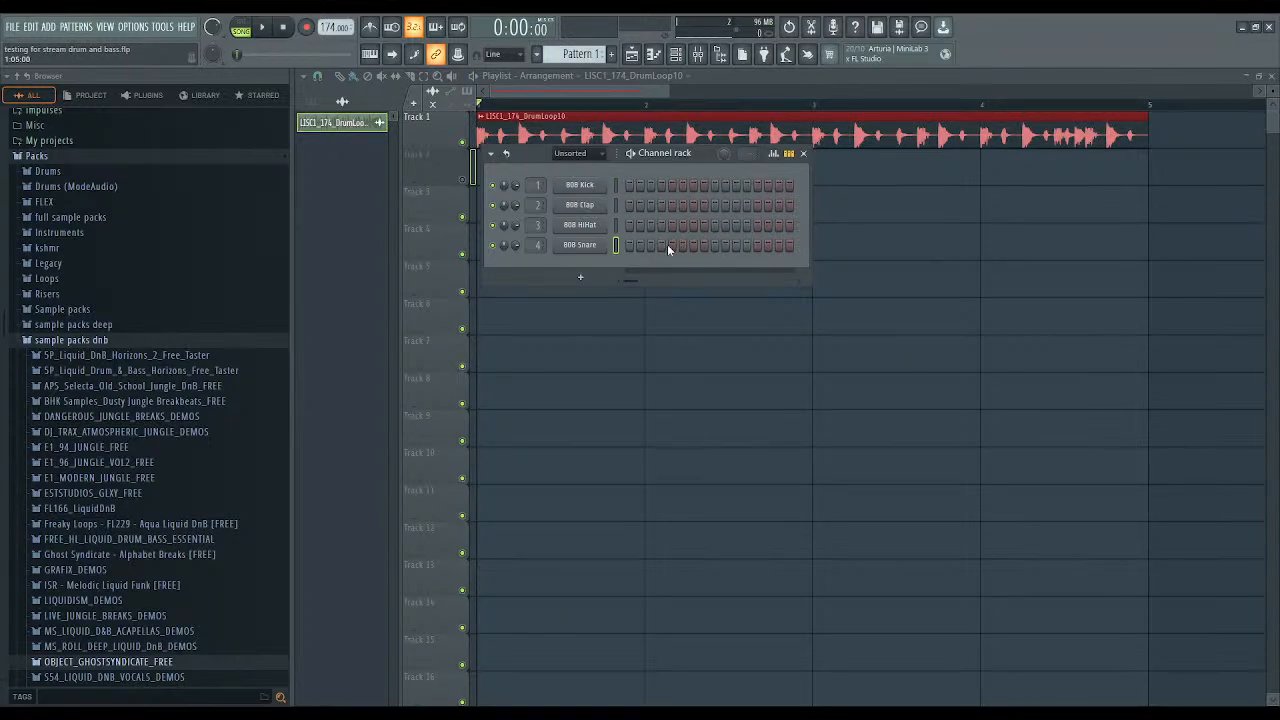
click(851, 235)
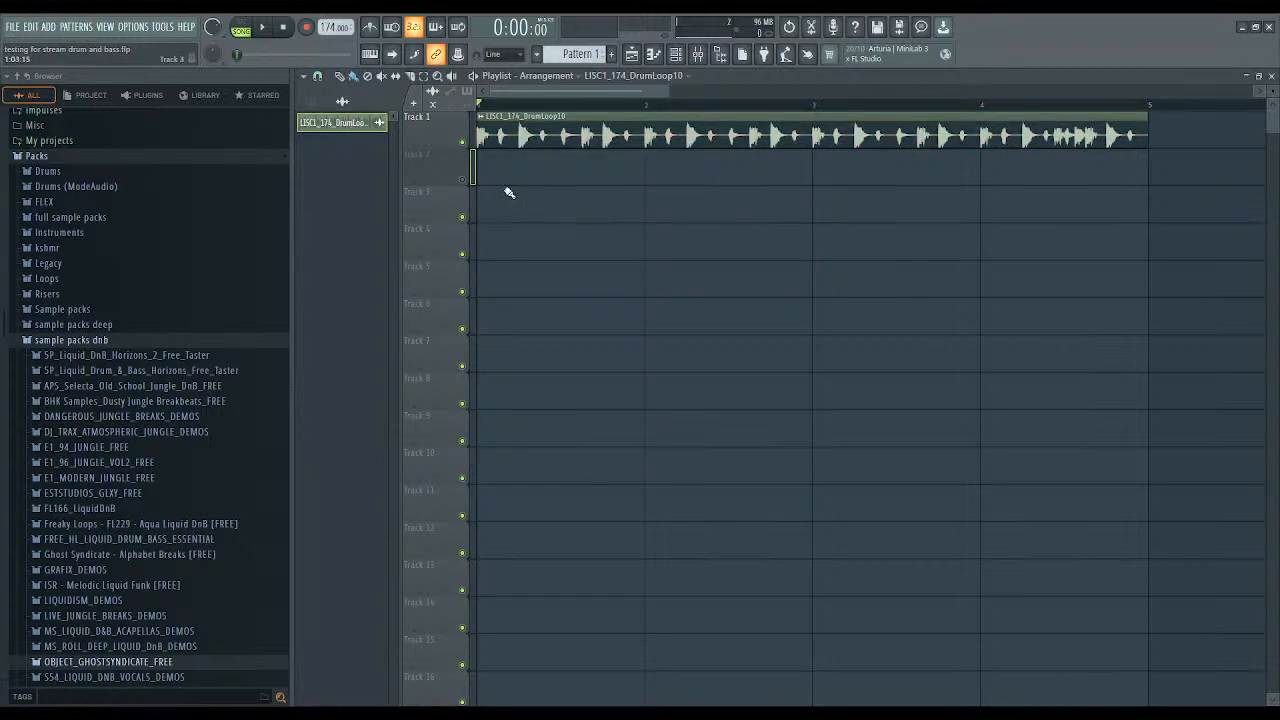
Listen to the drum loop on Track 1, starting and pausing playback at several points.
key(space)
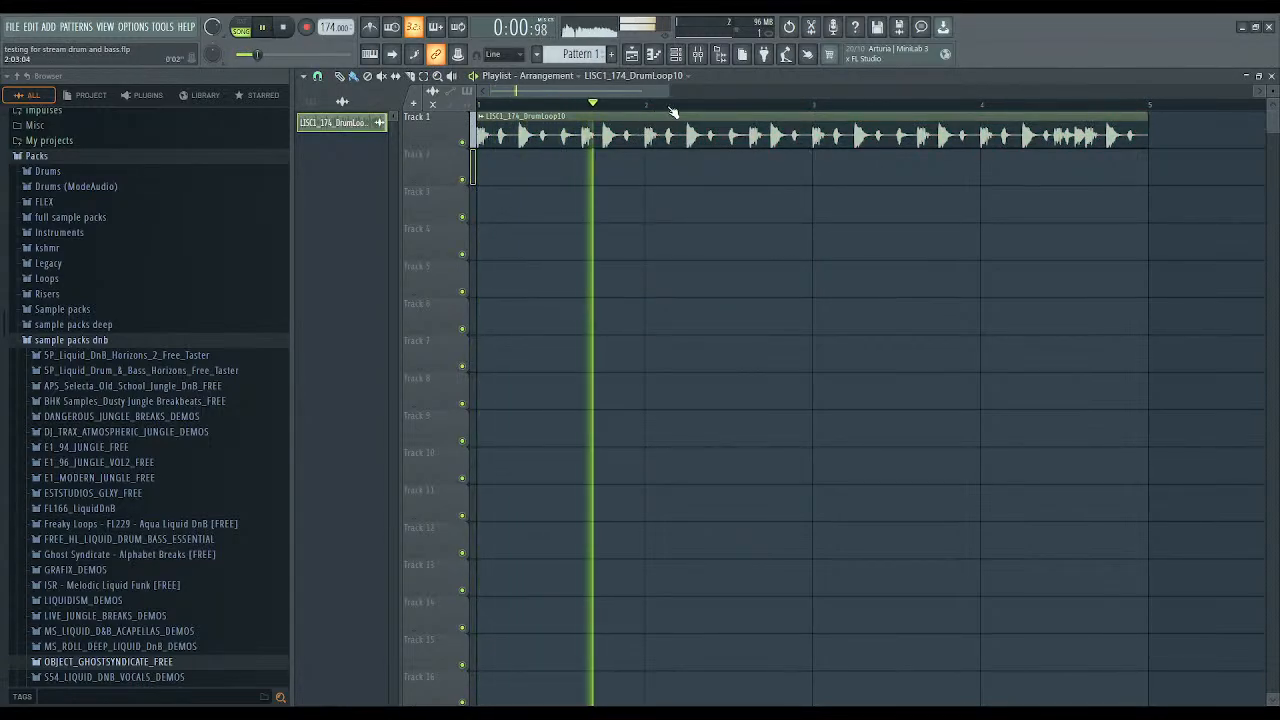
drag(669, 93, 643, 94)
key(space)
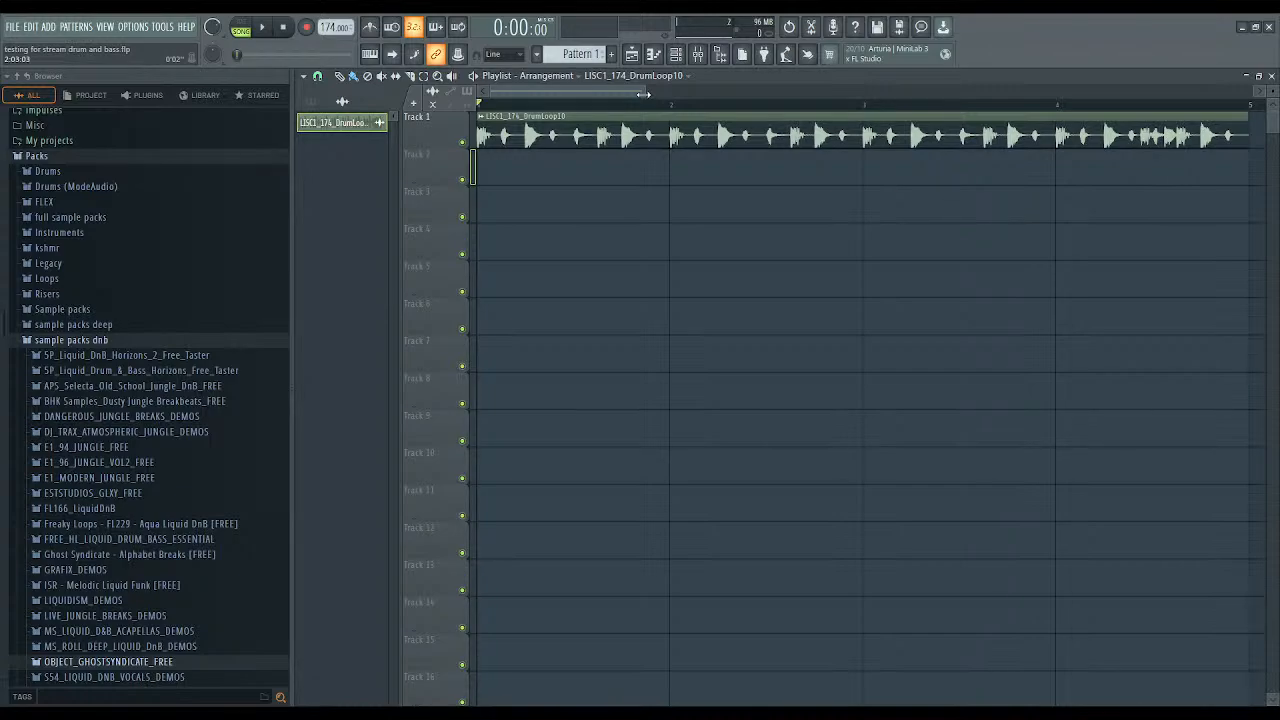
click(267, 35)
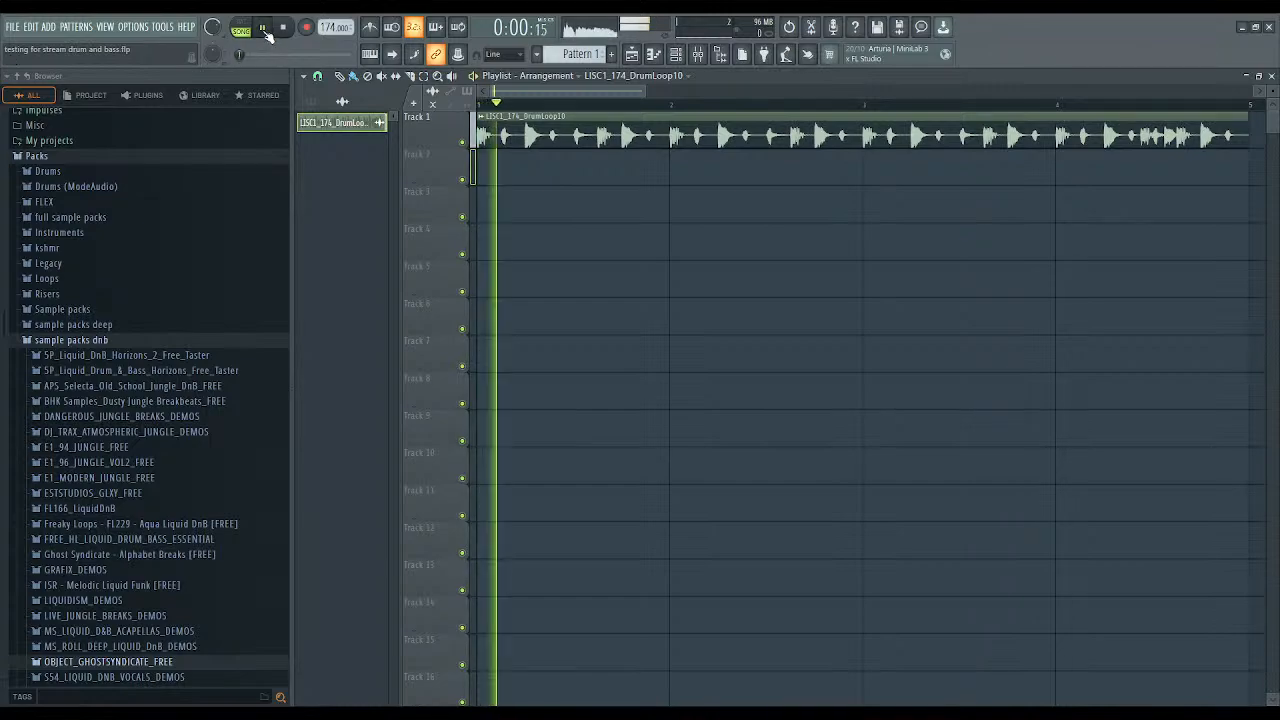
click(267, 35)
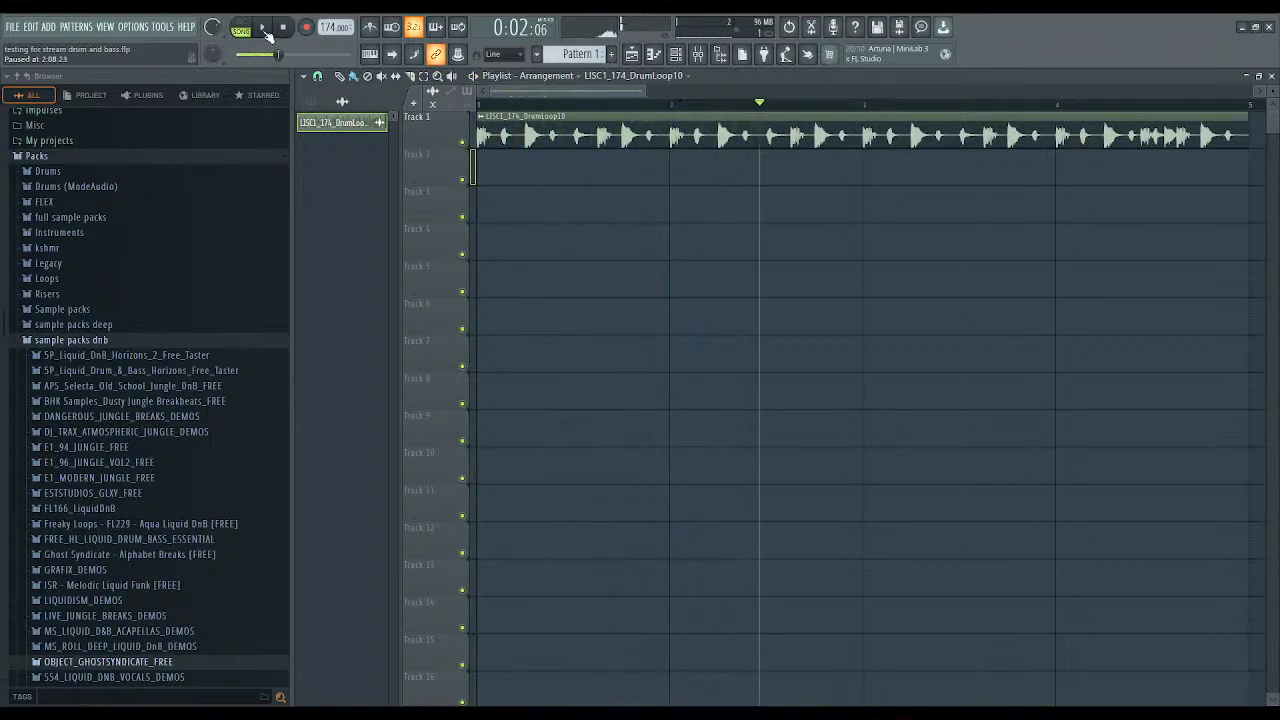
click(267, 35)
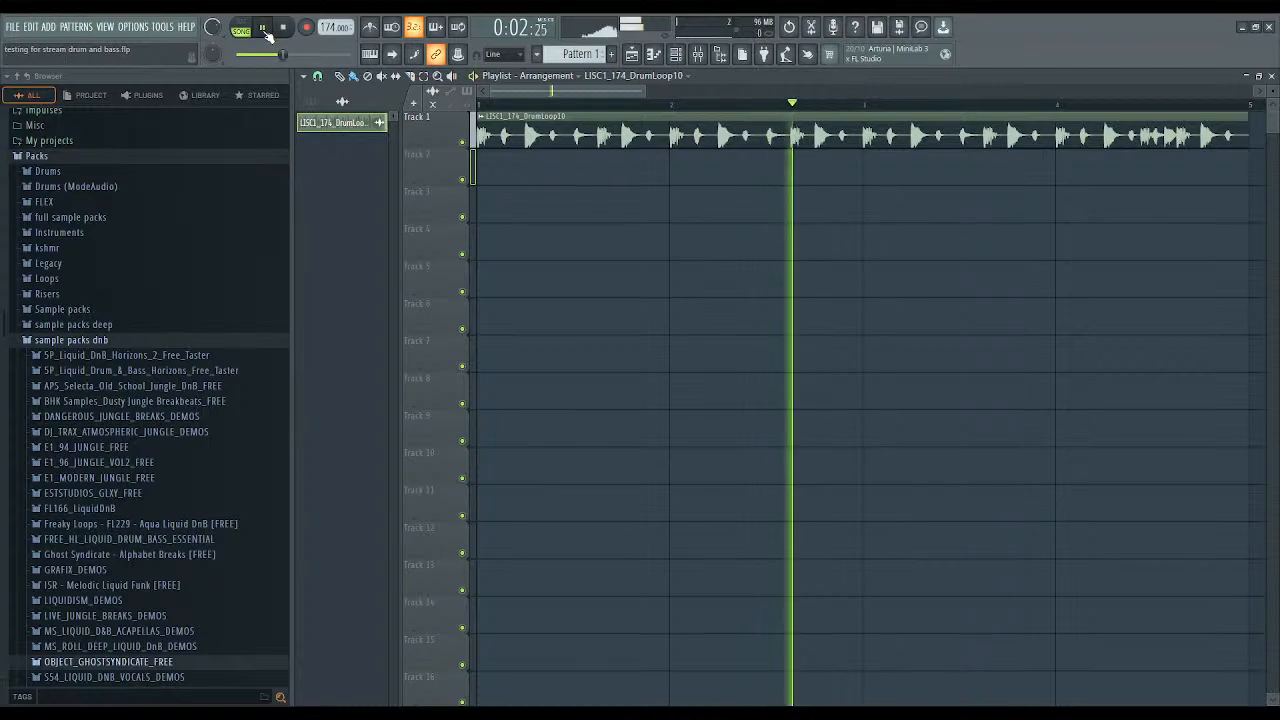
click(267, 35)
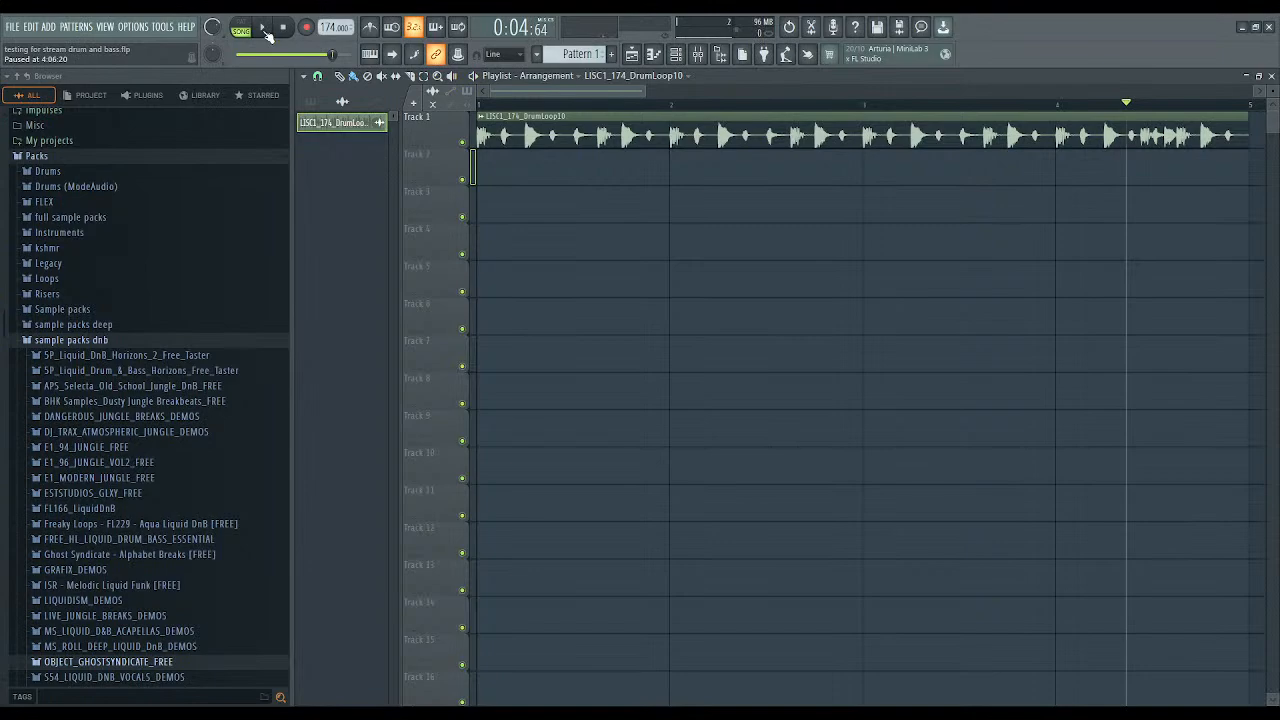
click(267, 35)
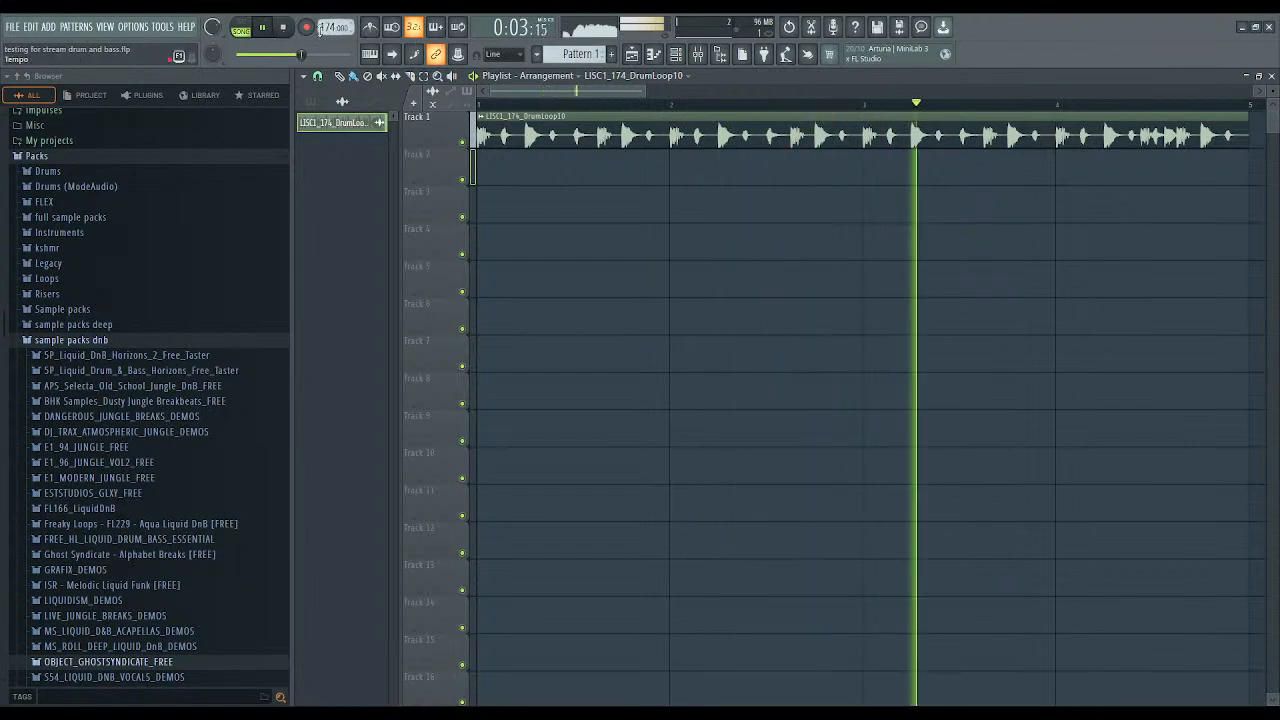
key(space)
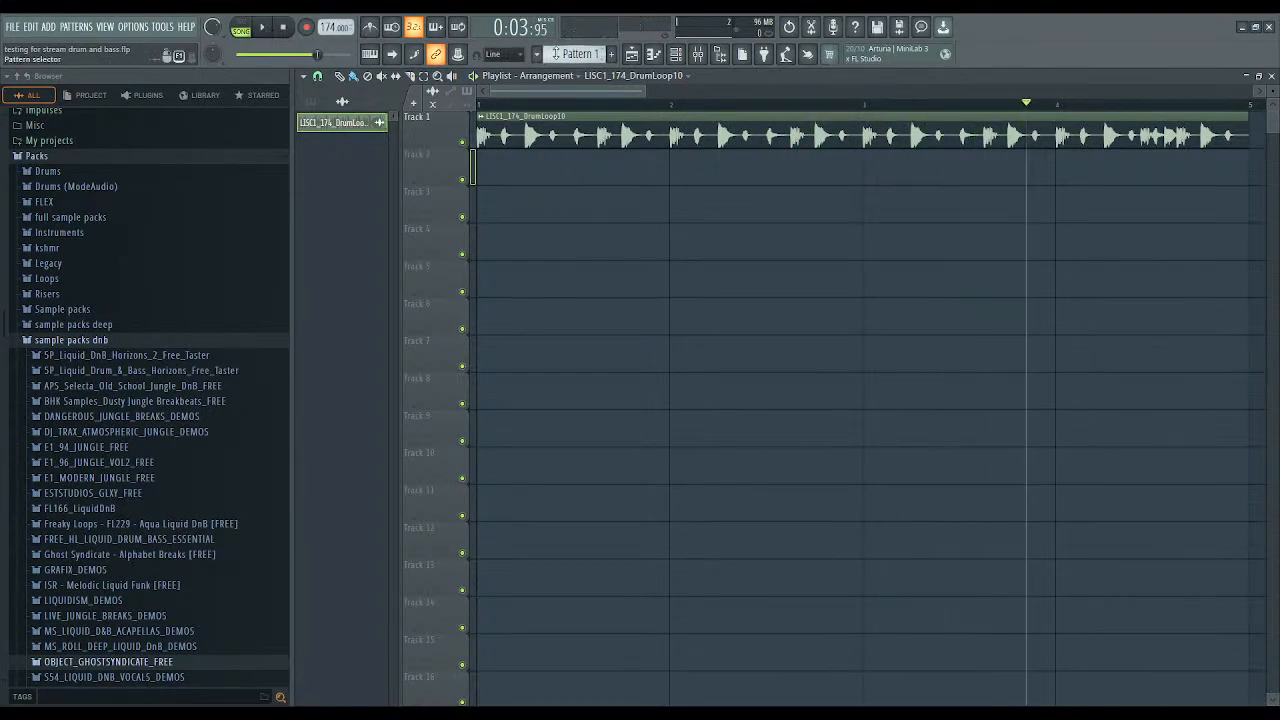
Place Pattern 1 at bar 1 of Track 2 in the playlist.
click(560, 54)
click(560, 177)
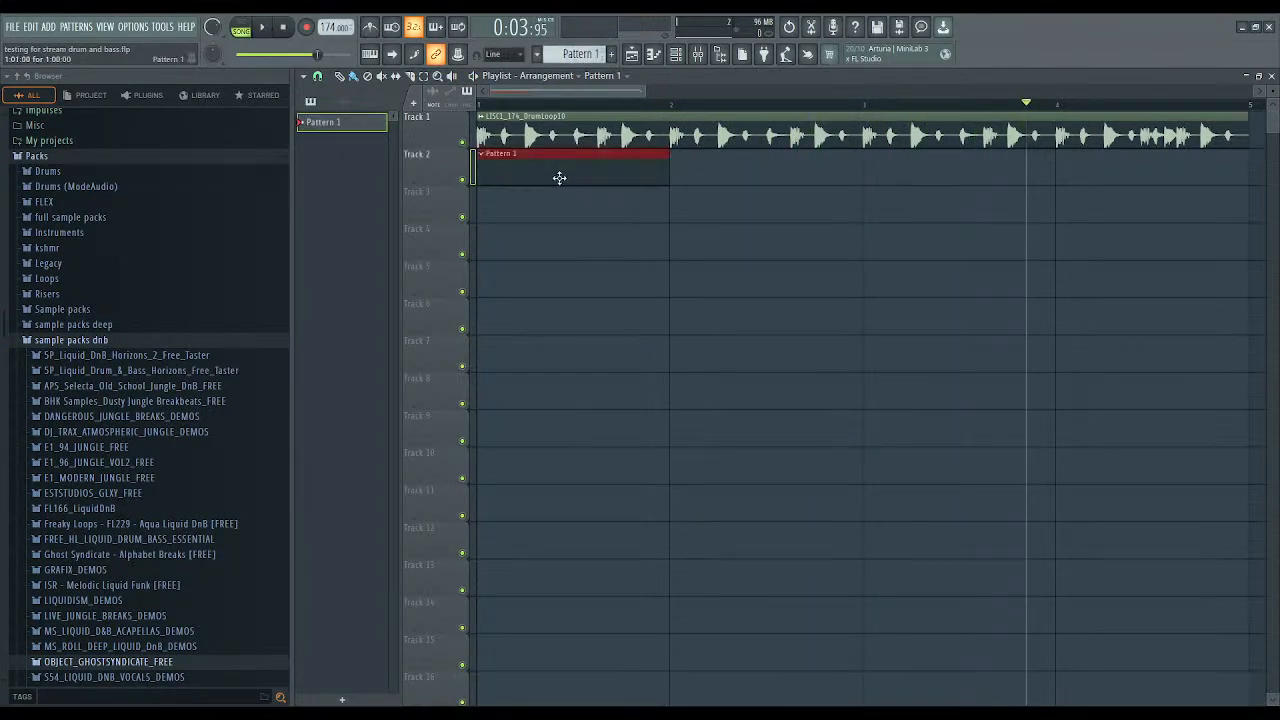
Replace the 808 Kick channel of Pattern 1 with the Dexed plugin and close its window.
click(676, 54)
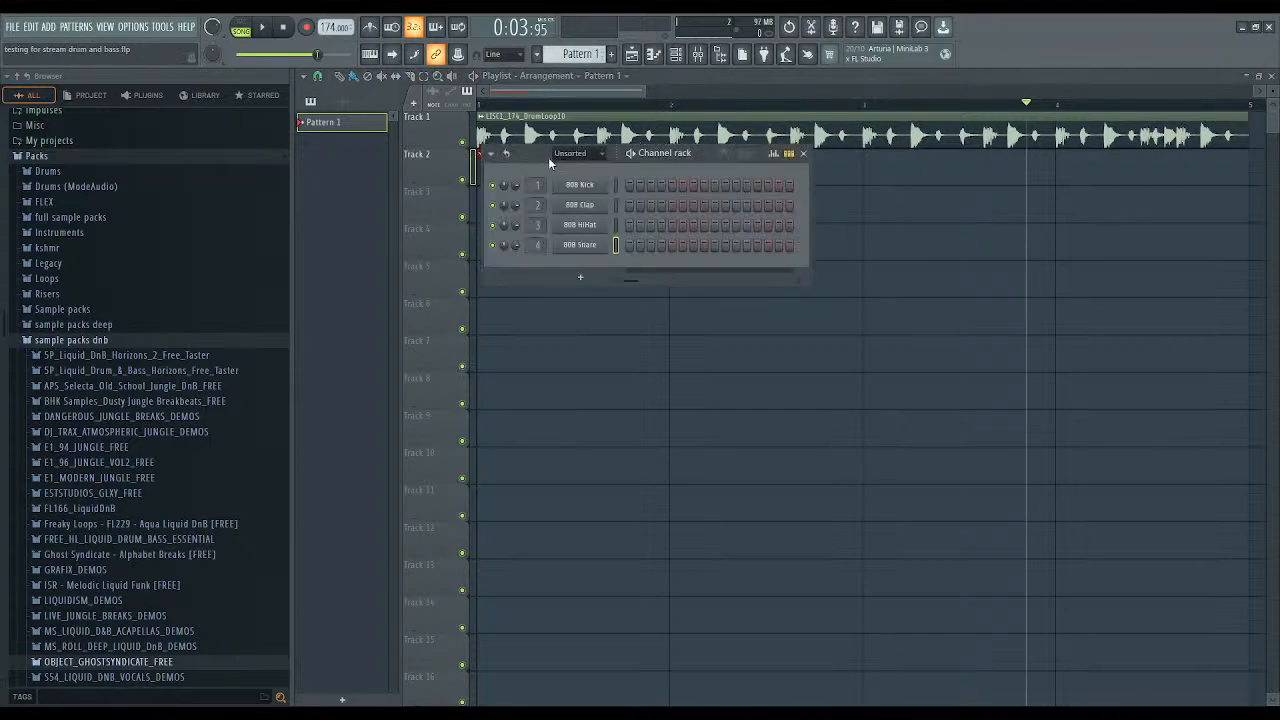
drag(548, 157, 578, 312)
click(613, 219)
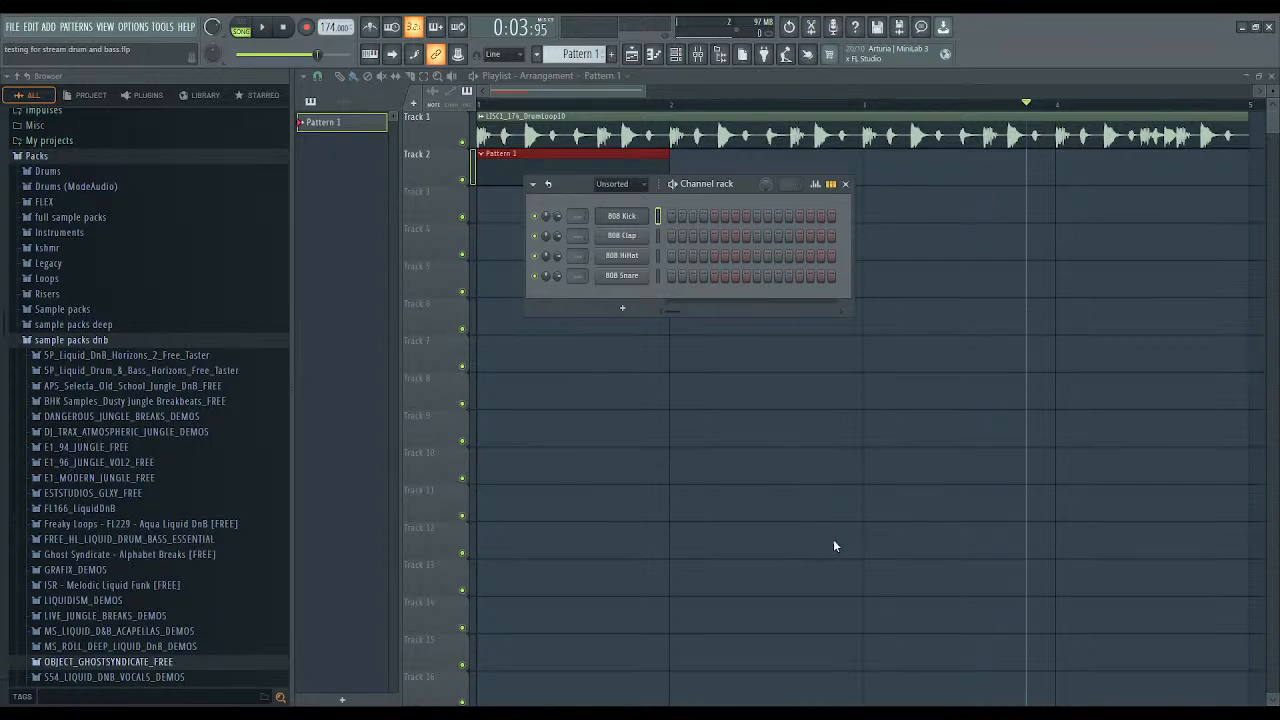
click(812, 279)
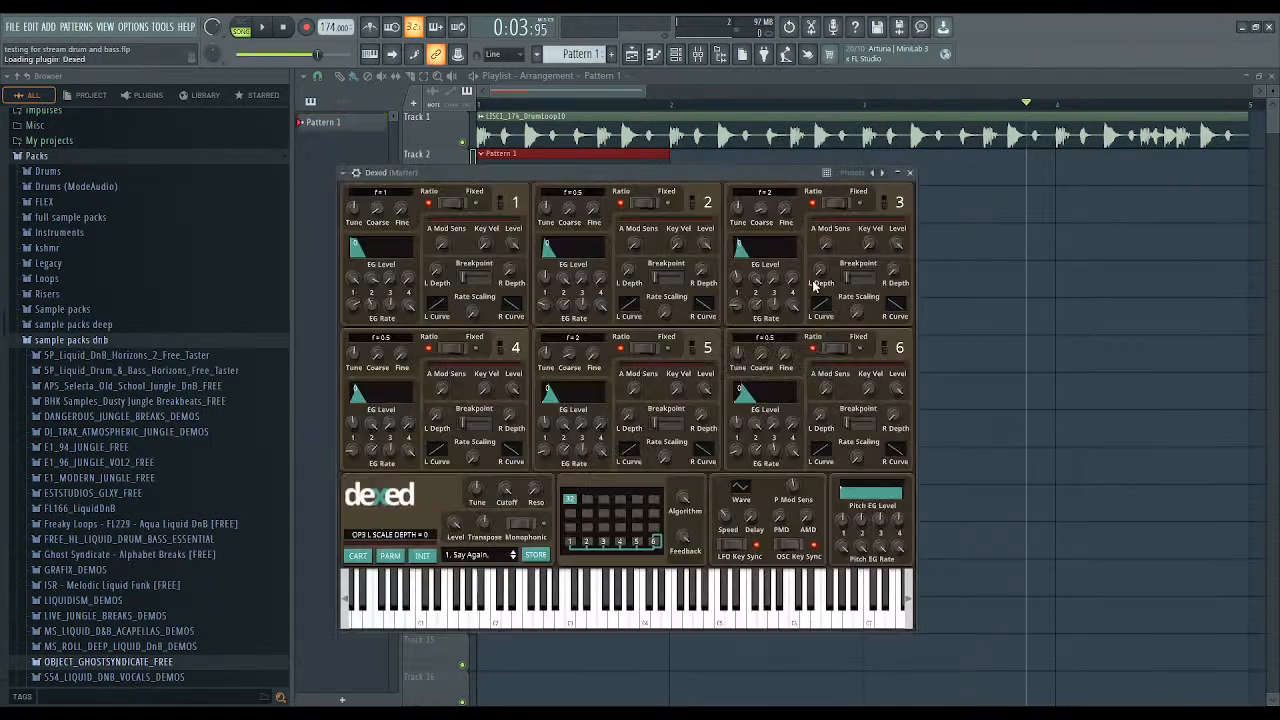
click(909, 172)
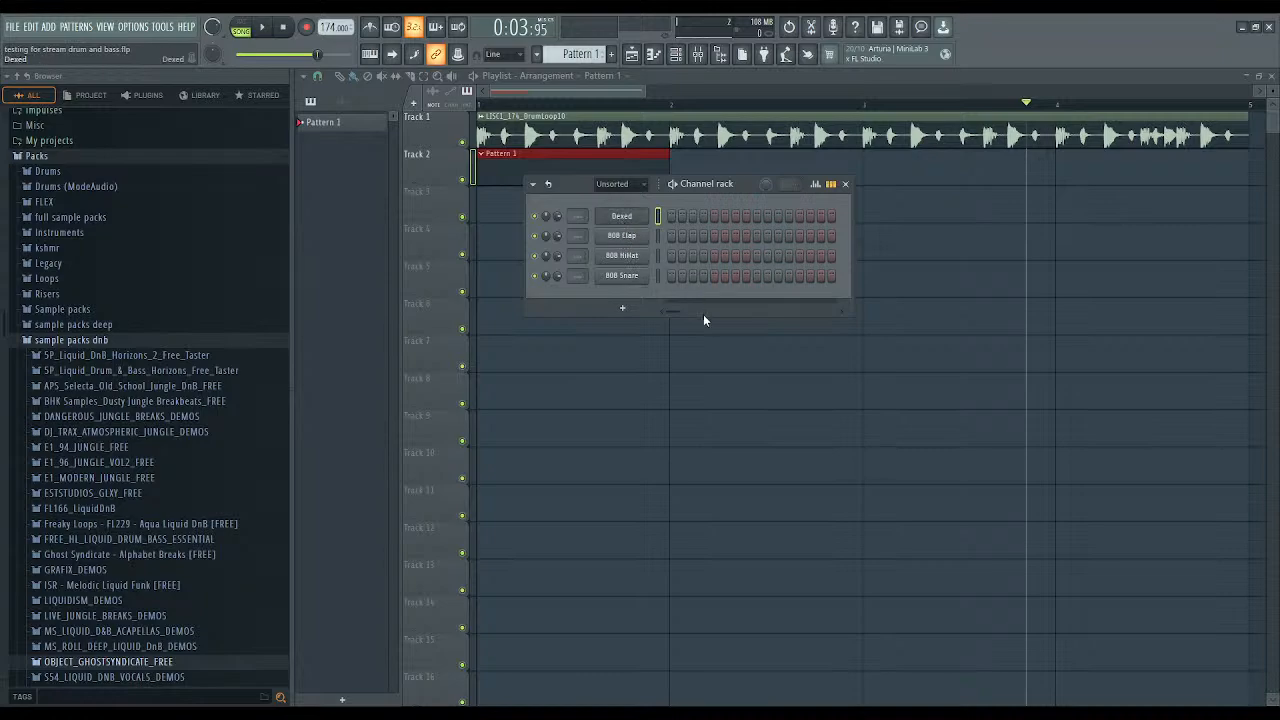
Load DecentSampler in place of Dexed and move its window clear of the browser.
key(ctrl+z)
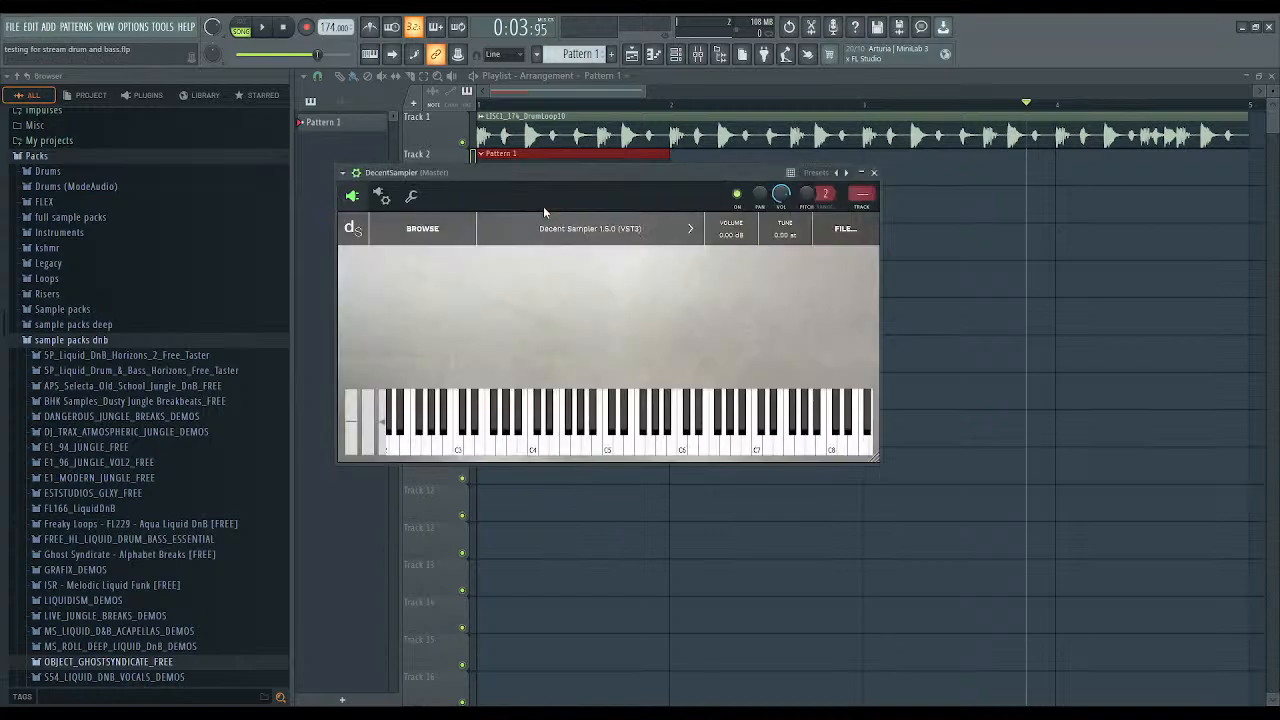
drag(558, 176, 682, 148)
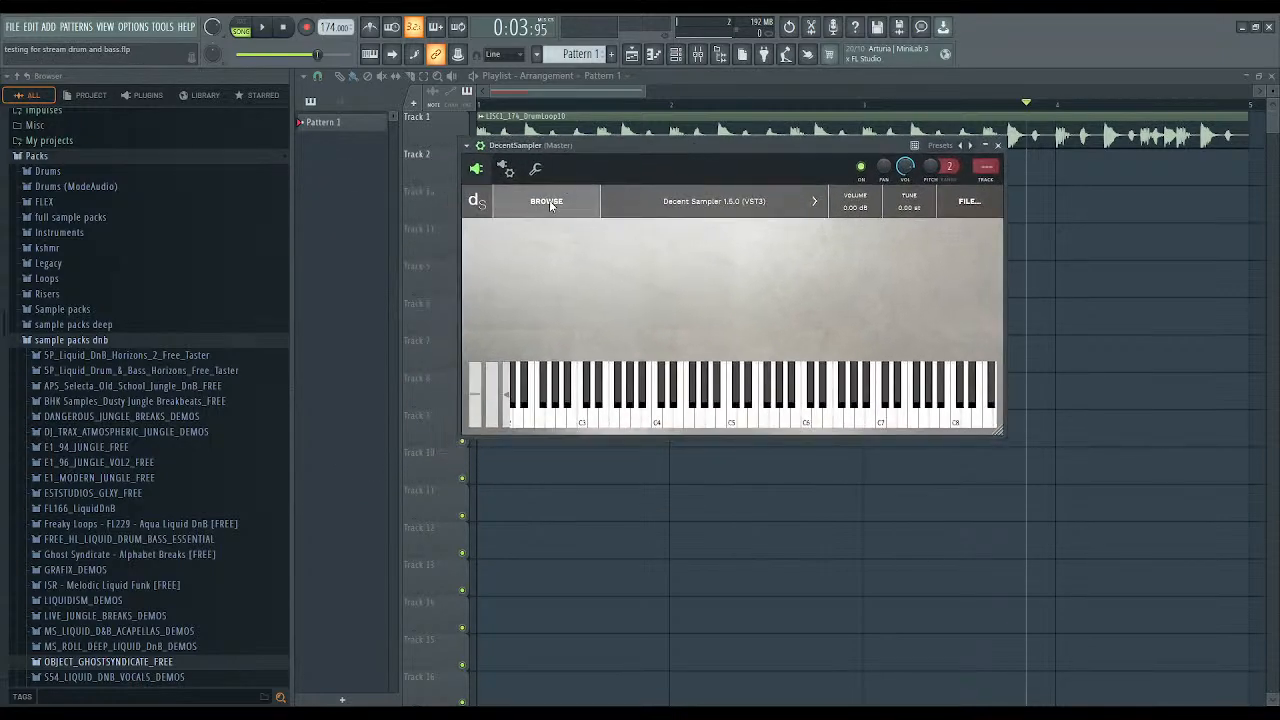
Load the Reel to Reel Tape Piano library in DecentSampler, install its preset, and audition it.
click(558, 204)
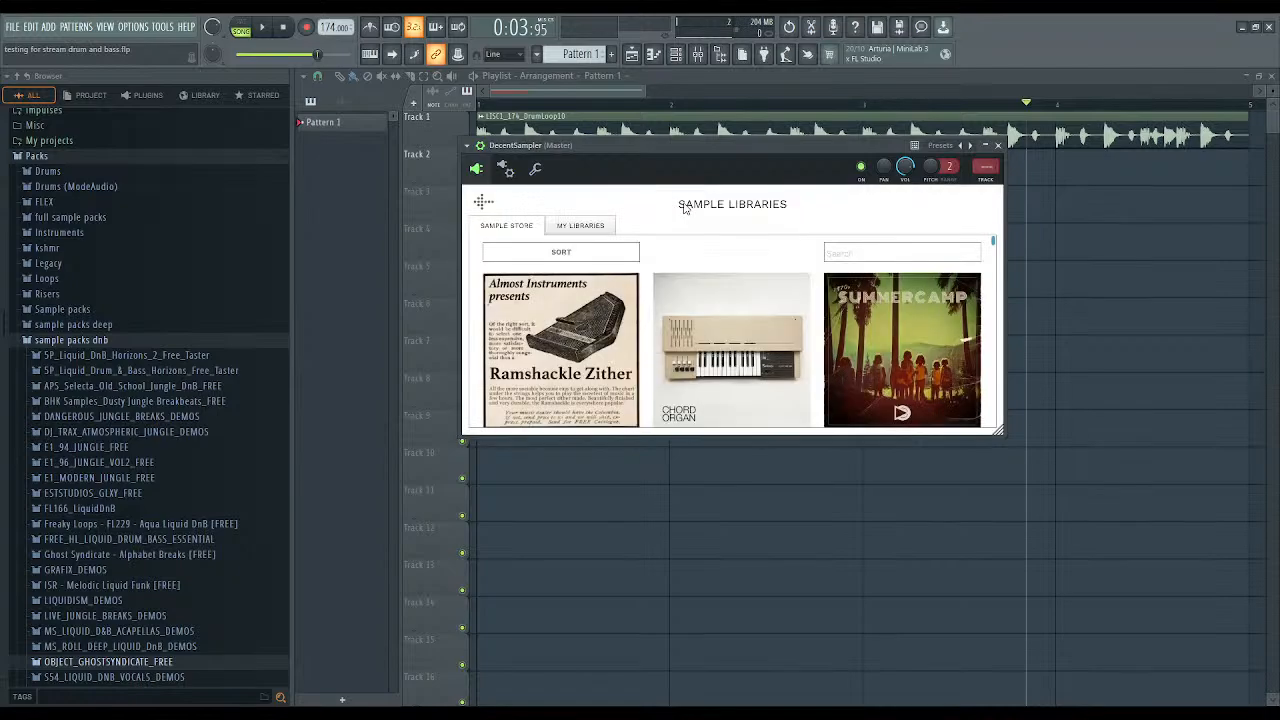
click(595, 228)
scroll(570, 285, down, 3)
scroll(558, 276, down, 2)
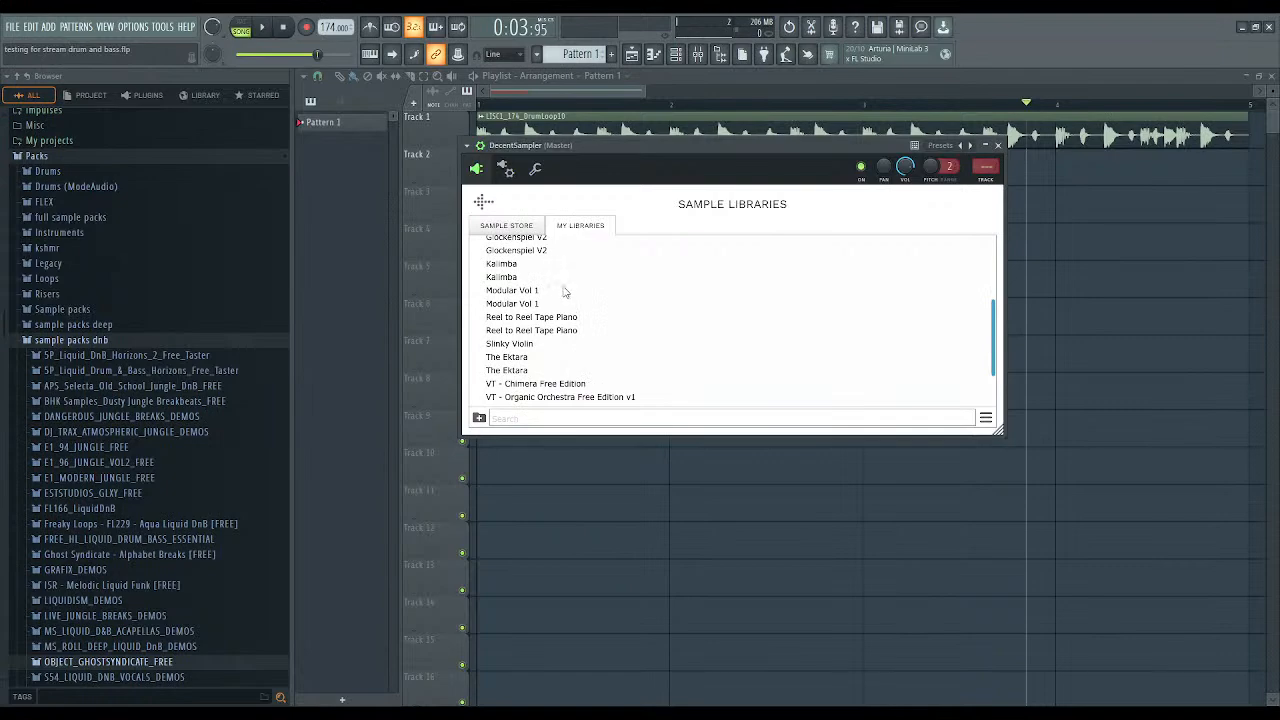
scroll(564, 290, down, 2)
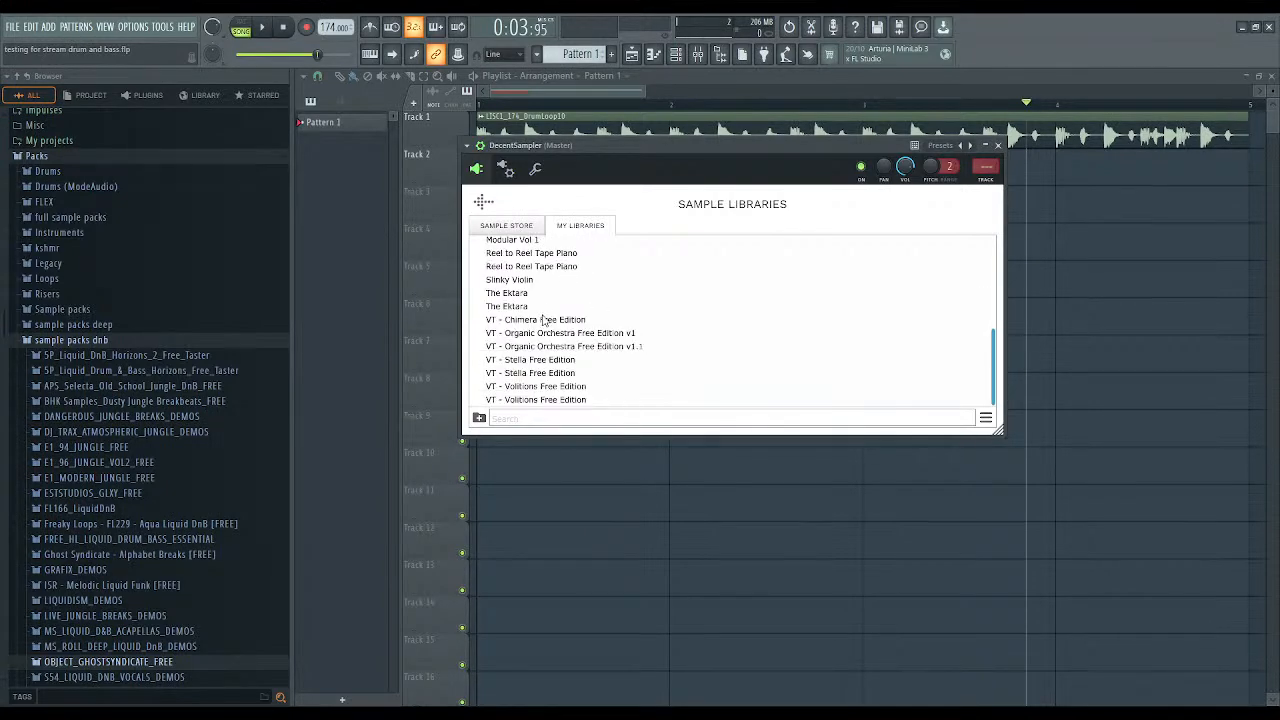
scroll(556, 305, up, 10)
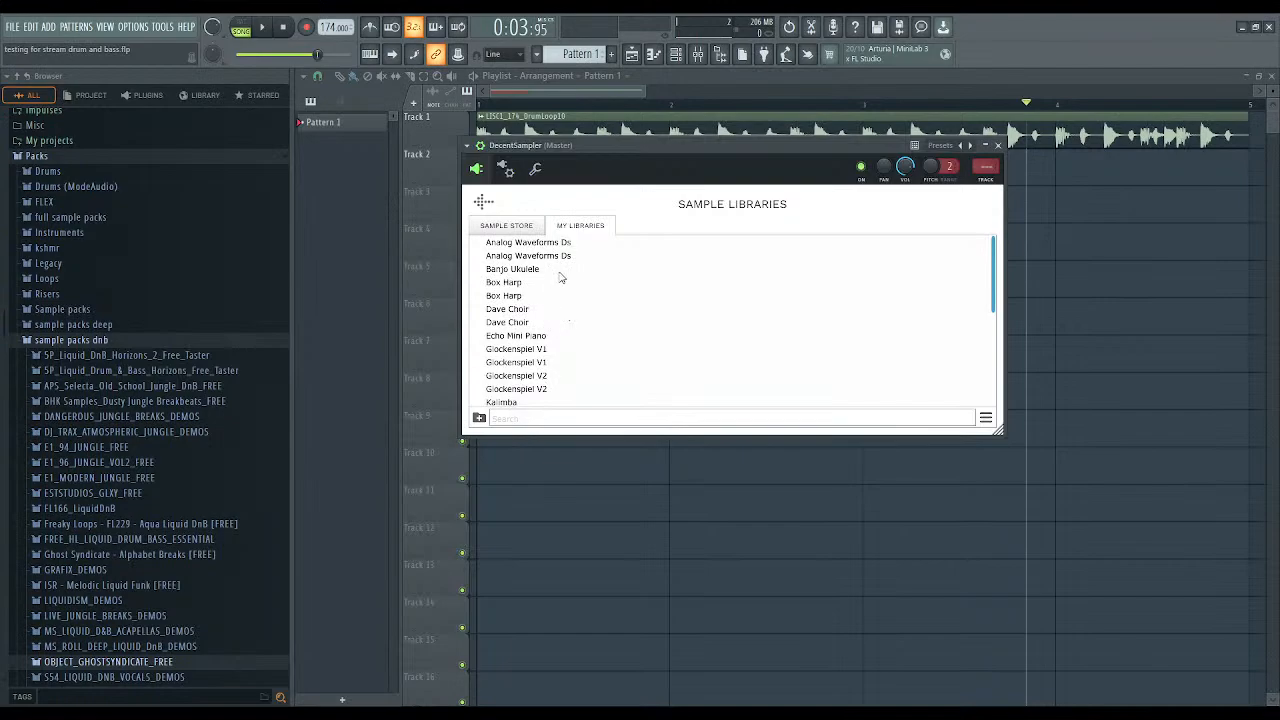
scroll(545, 340, down, 2)
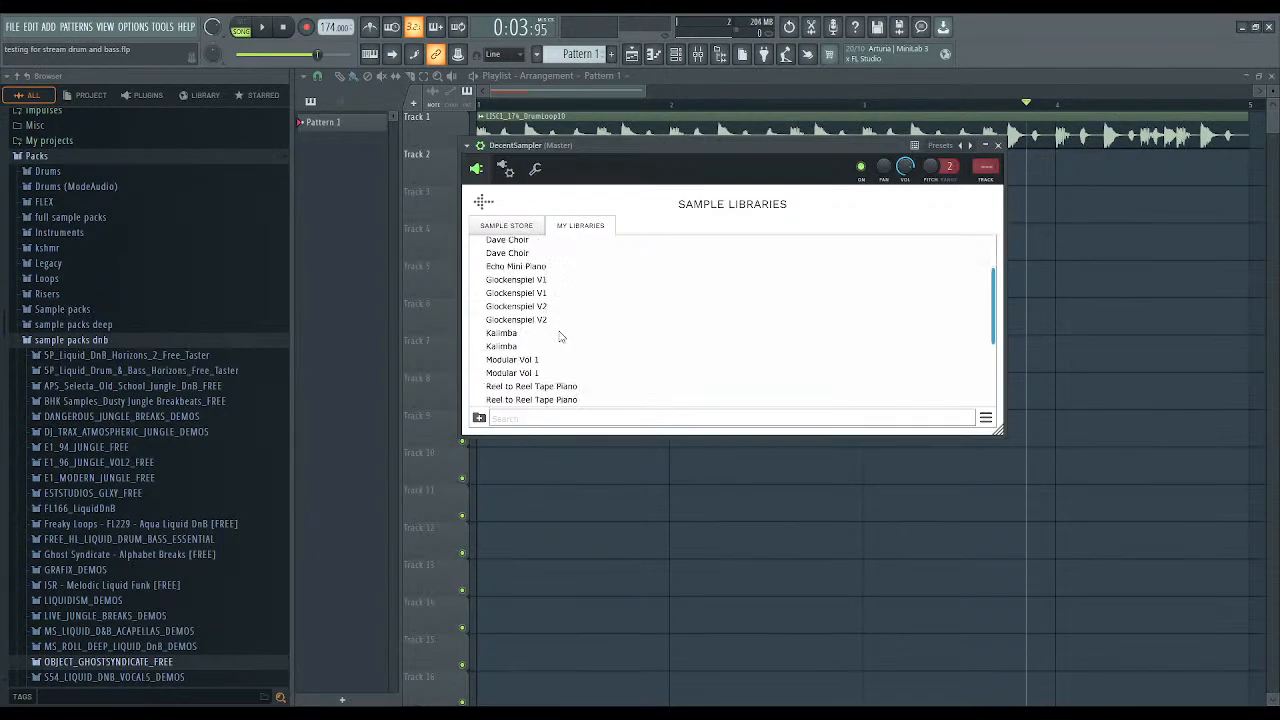
scroll(559, 287, down, 2)
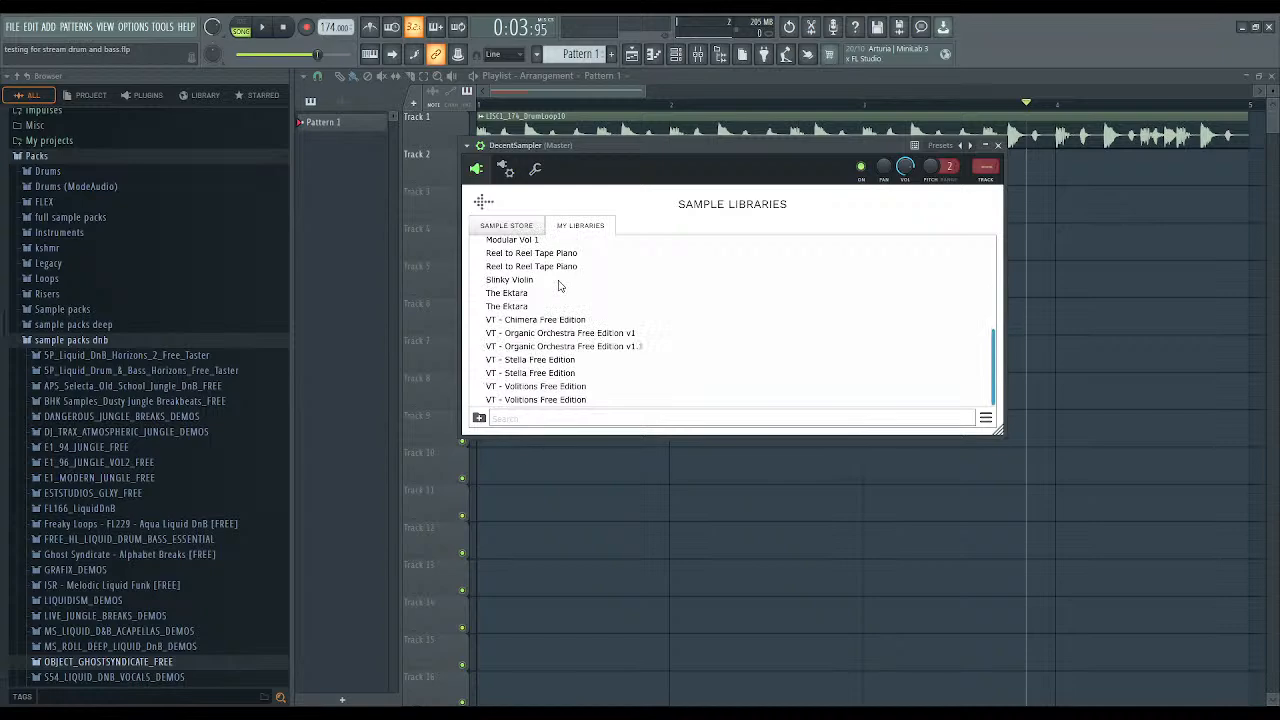
click(539, 254)
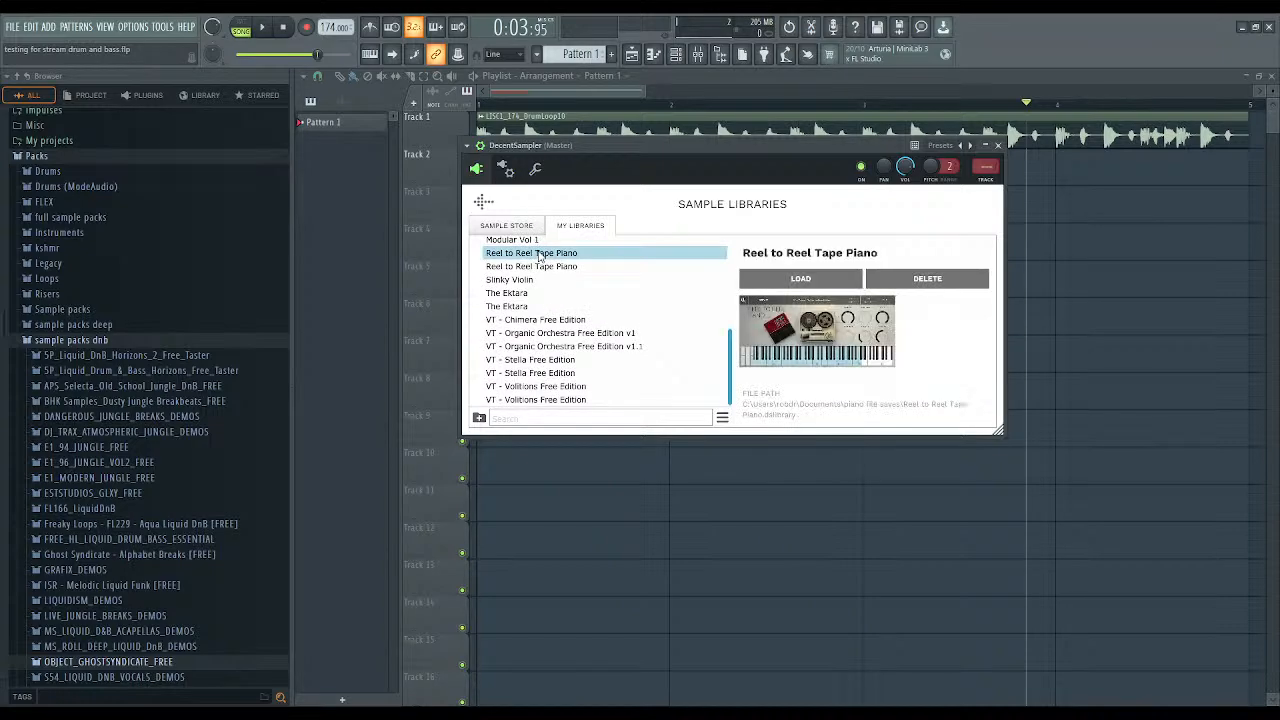
click(816, 278)
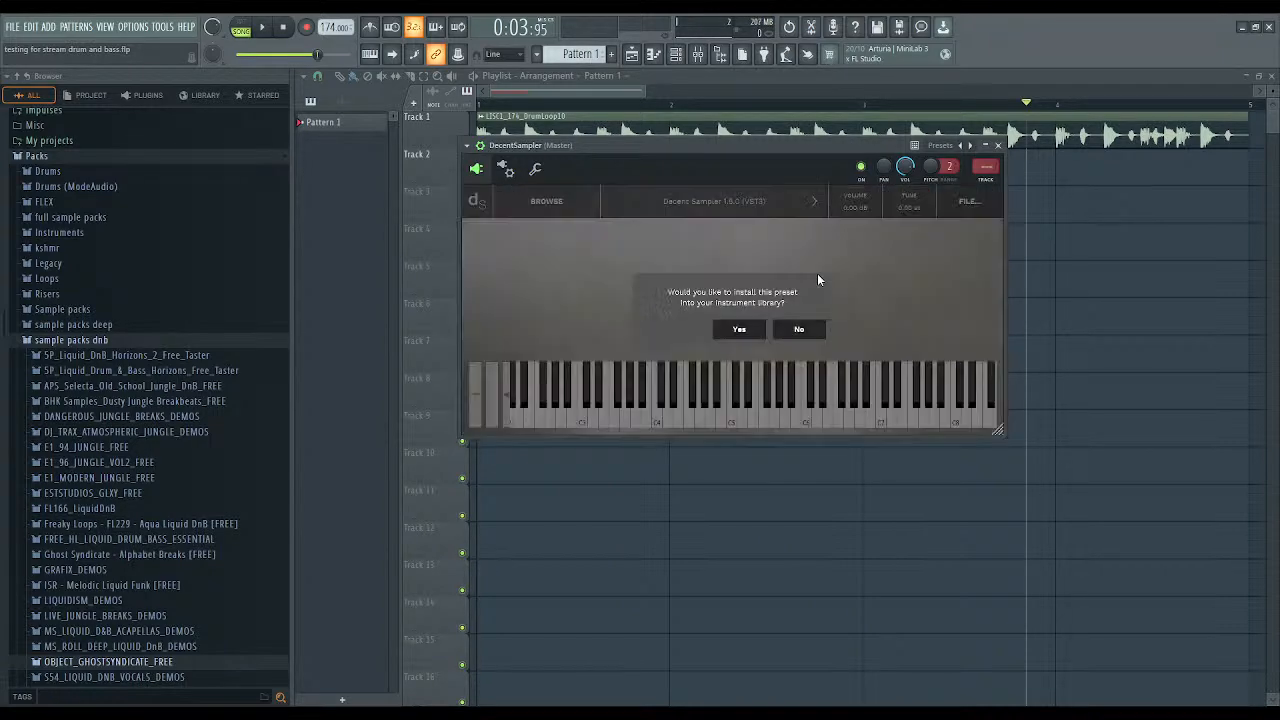
click(741, 330)
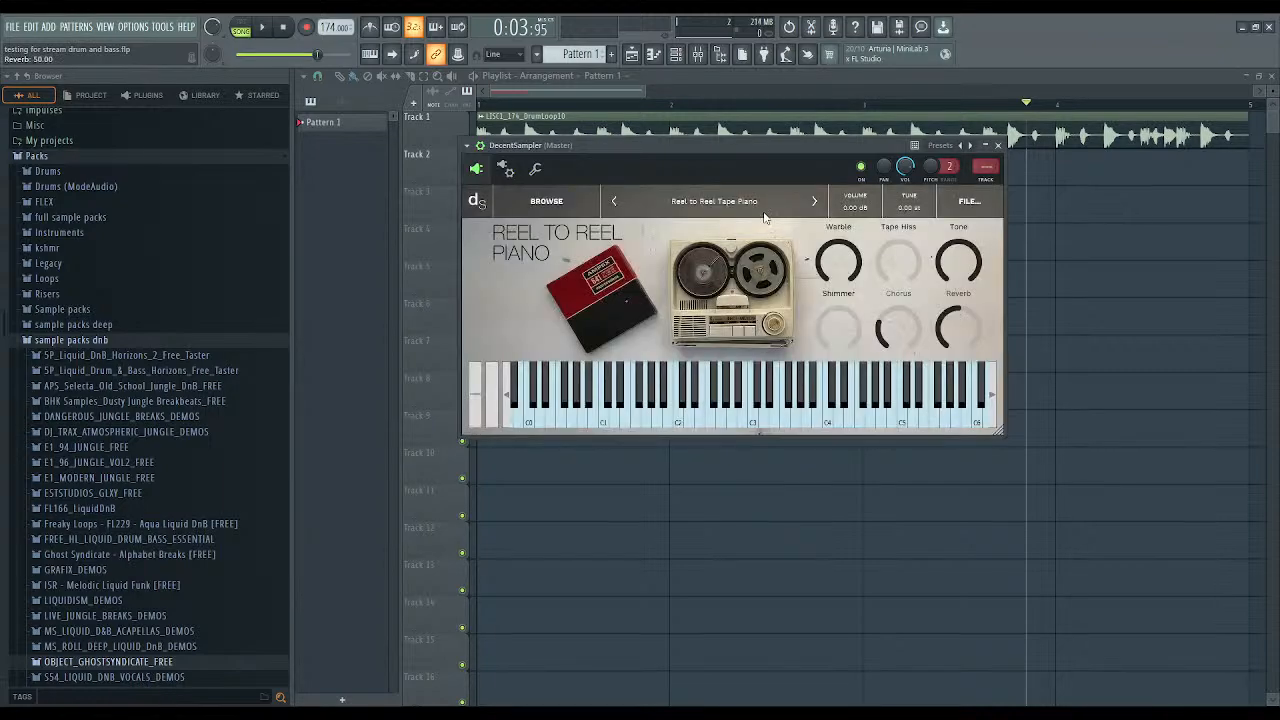
drag(745, 422, 859, 422)
Open the piano roll of Pattern 1 for the DecentSampler channel.
click(631, 95)
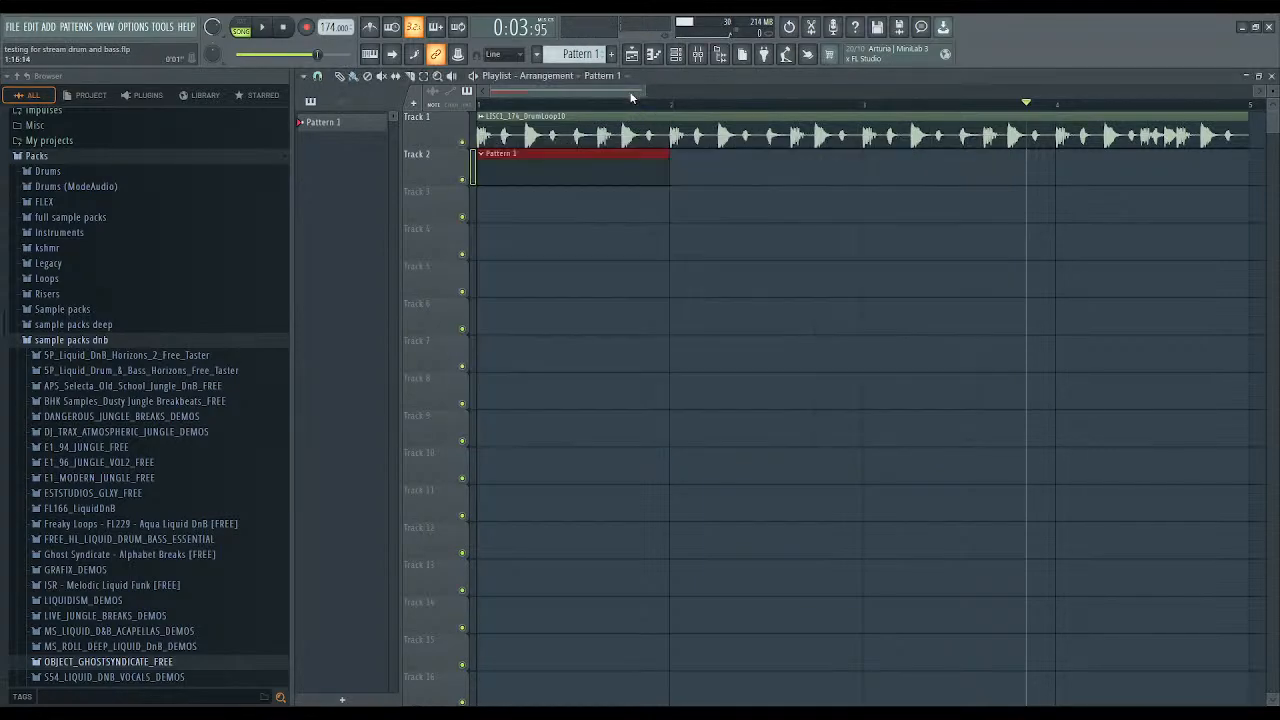
double_click(617, 163)
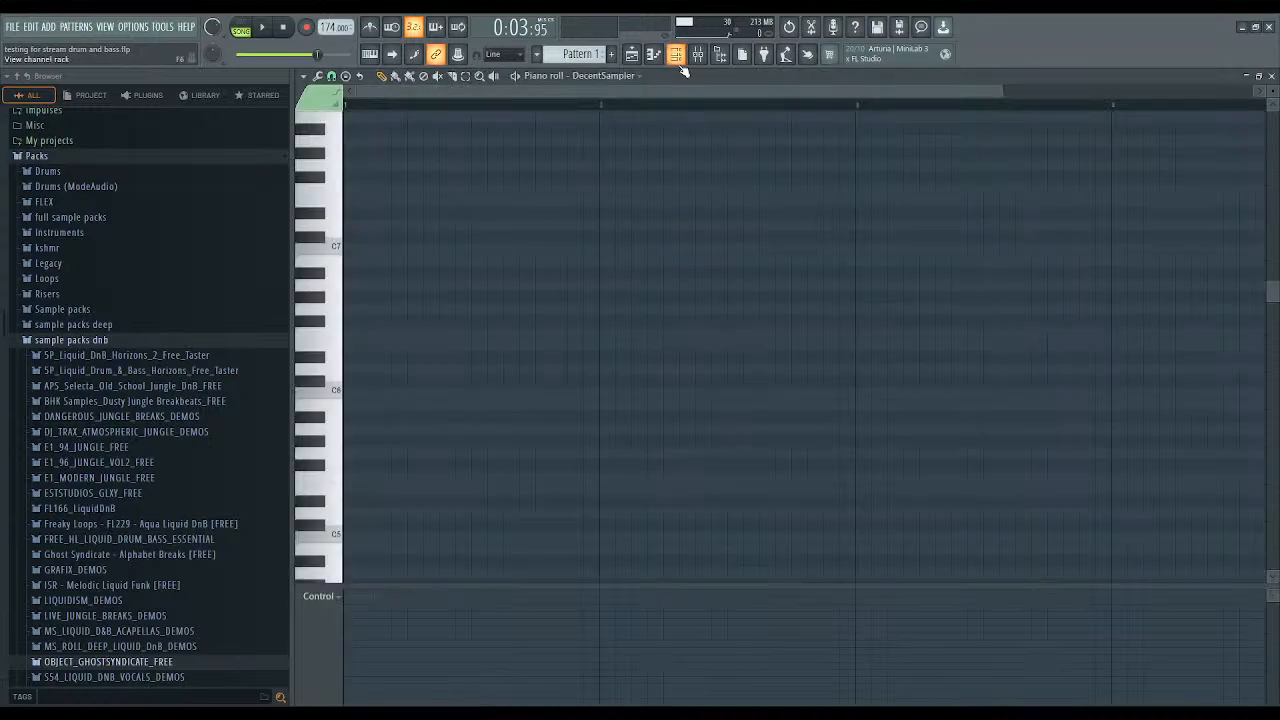
click(678, 58)
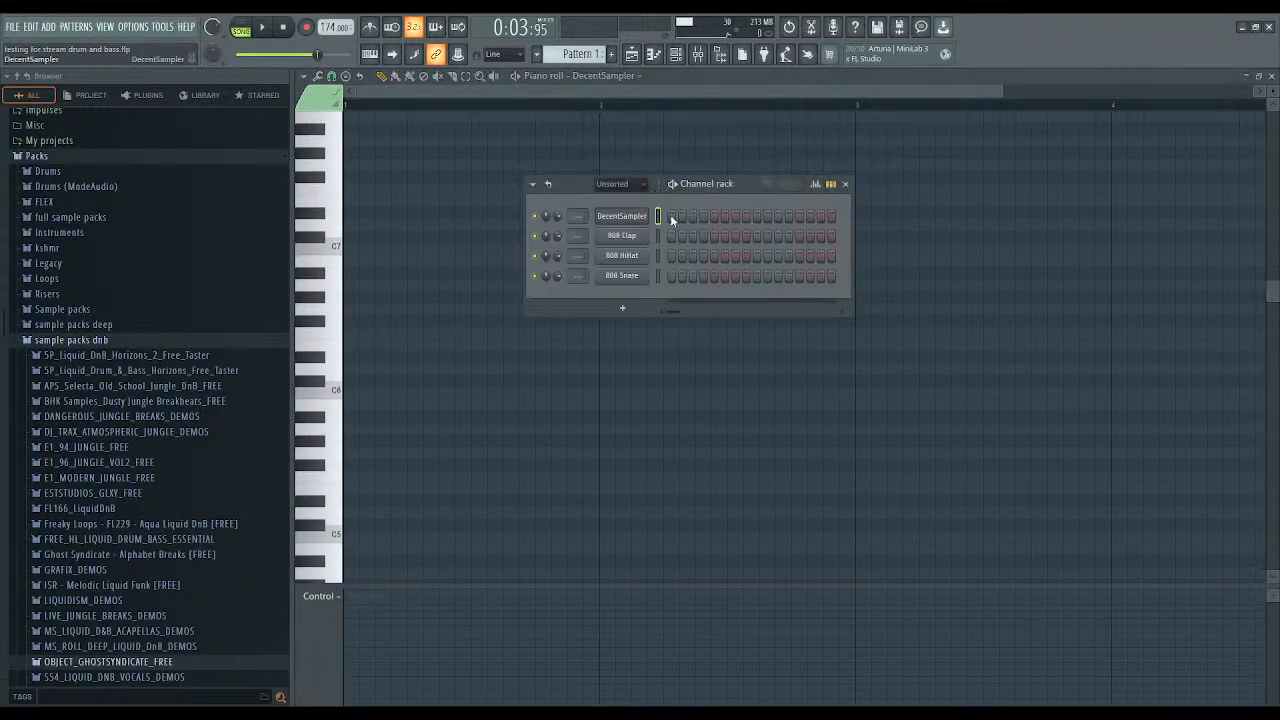
click(627, 101)
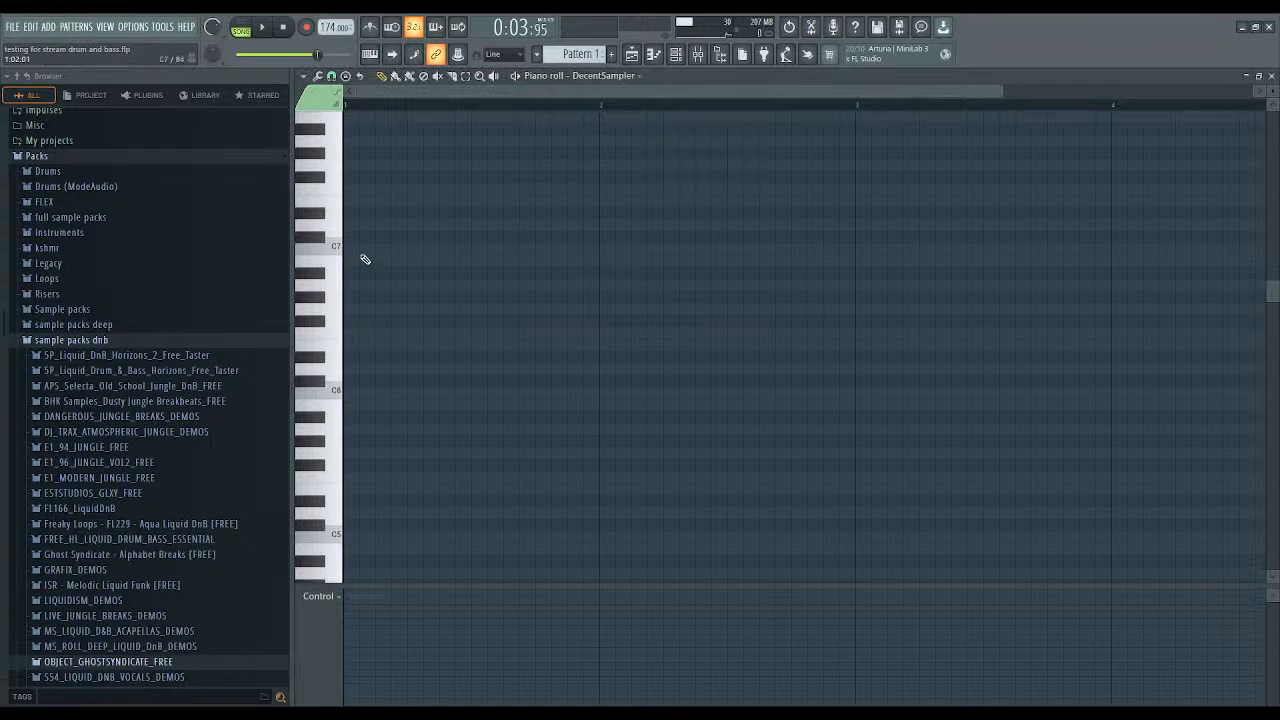
scroll(362, 258, down, 2)
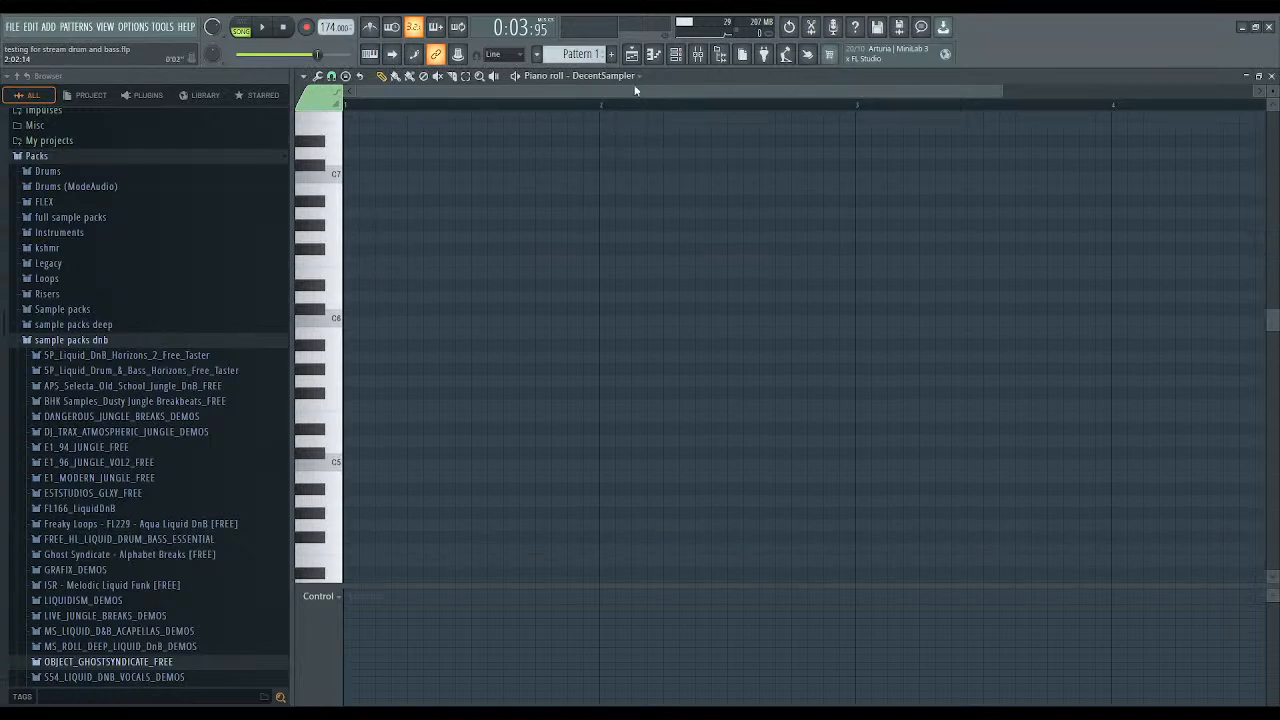
Replace the 808 Snare channel with a muted, empty Sampler and open its piano roll.
click(675, 54)
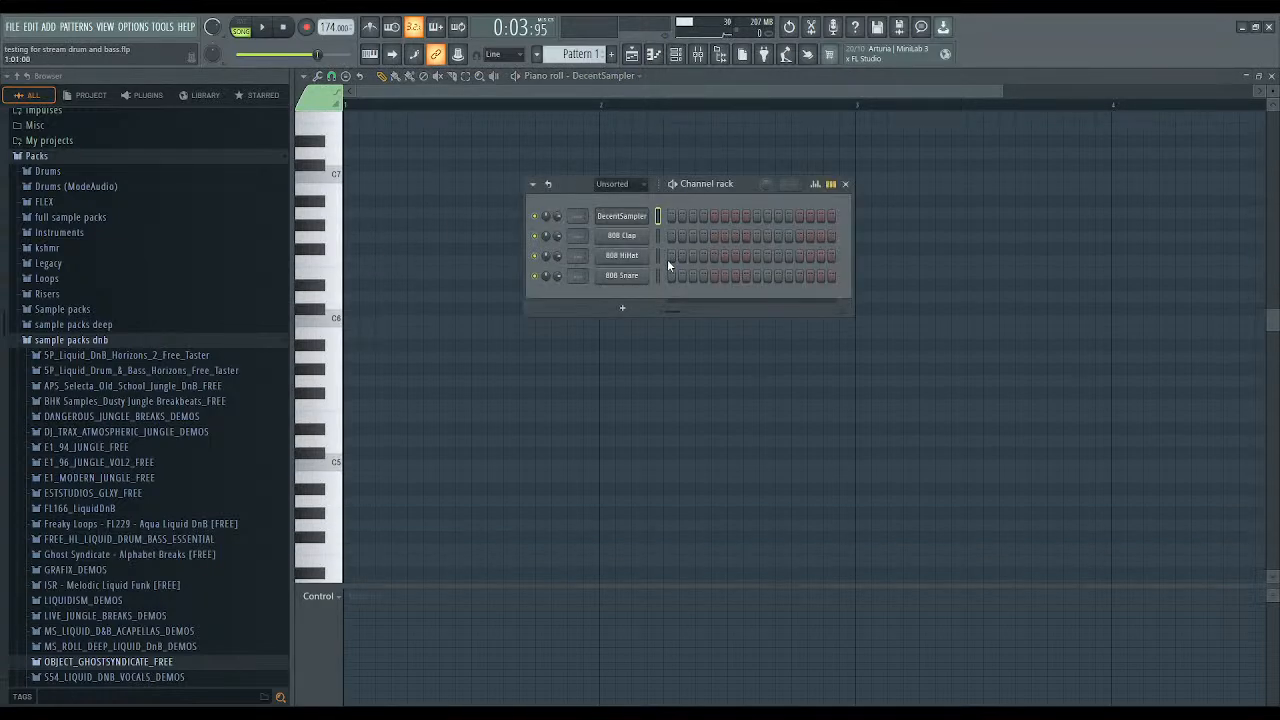
click(630, 278)
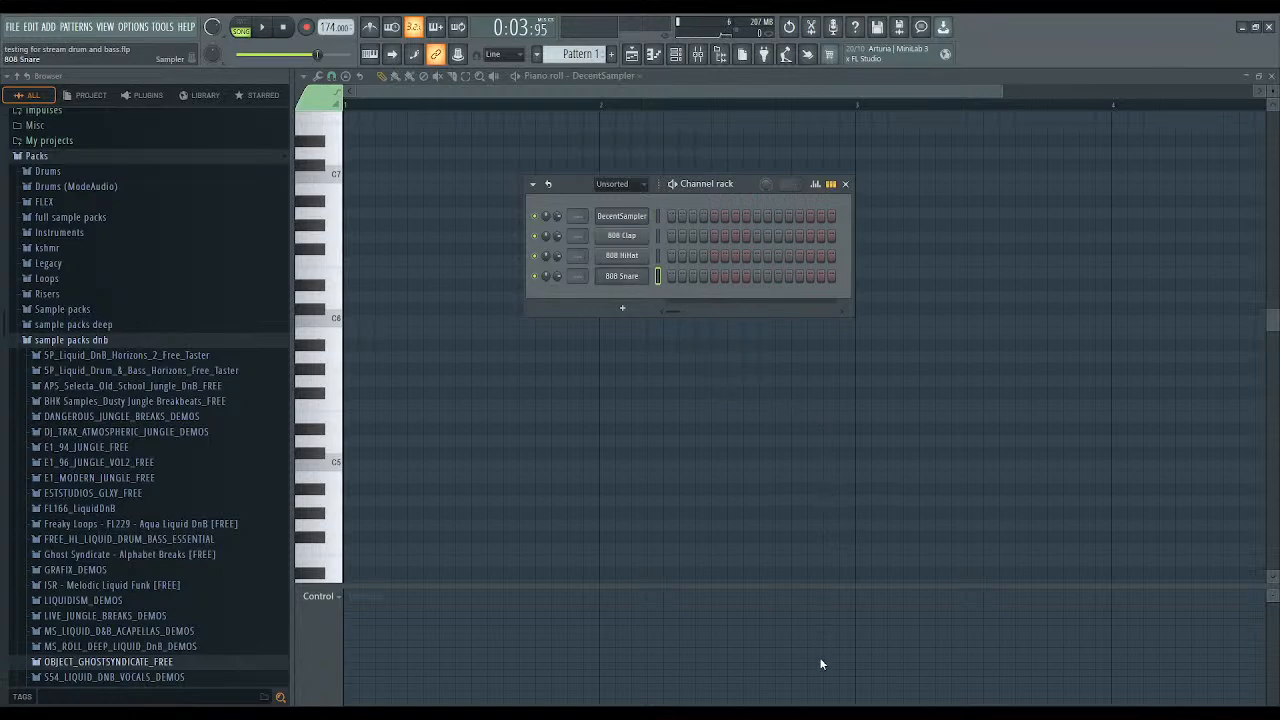
click(622, 276)
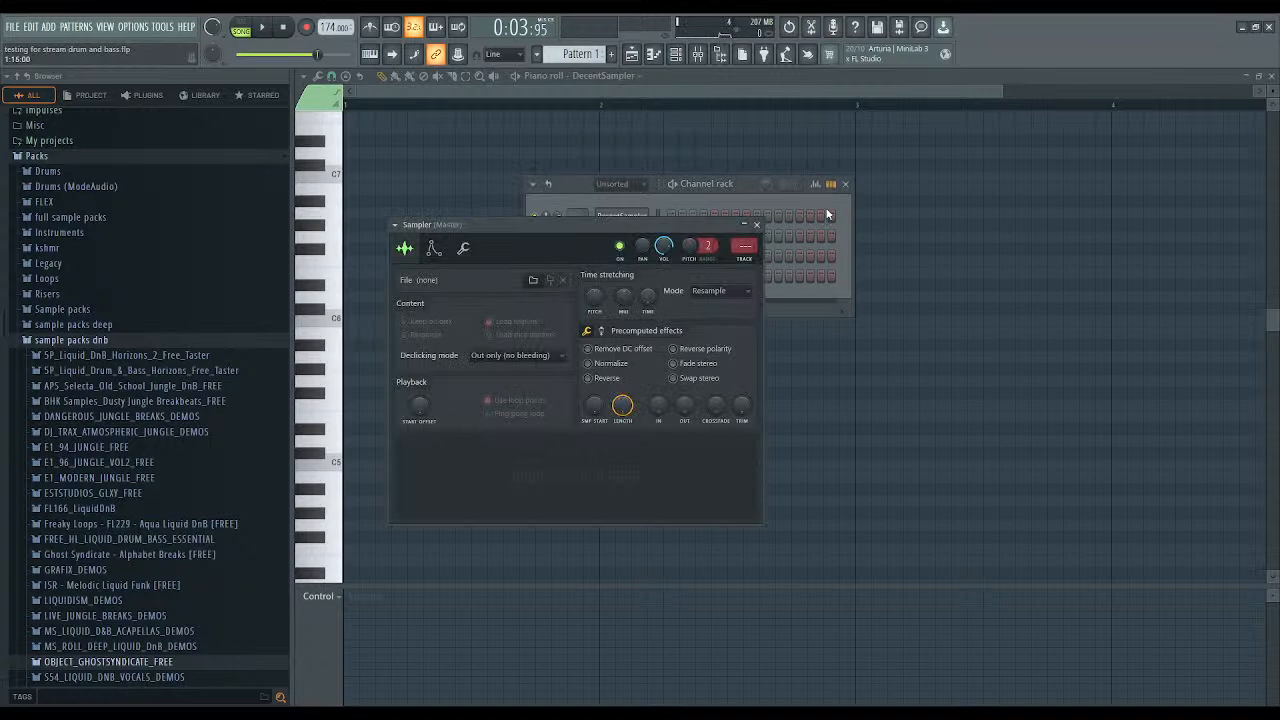
click(735, 206)
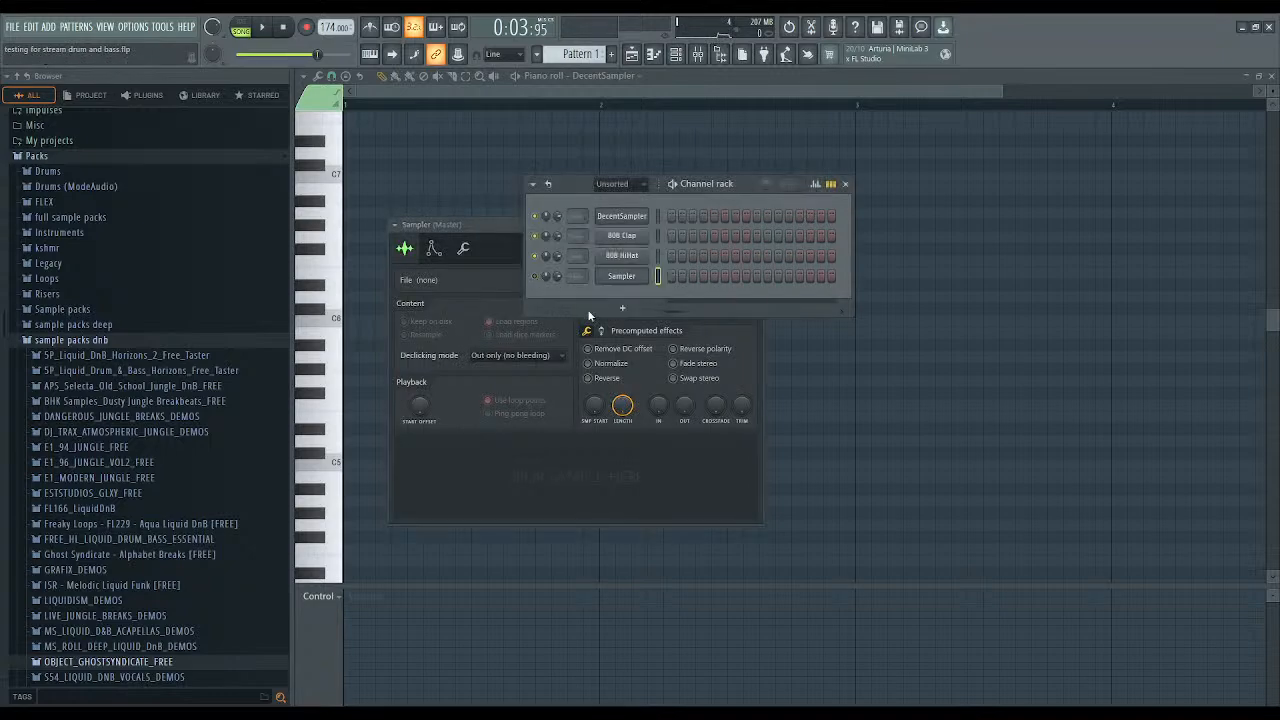
key(F7)
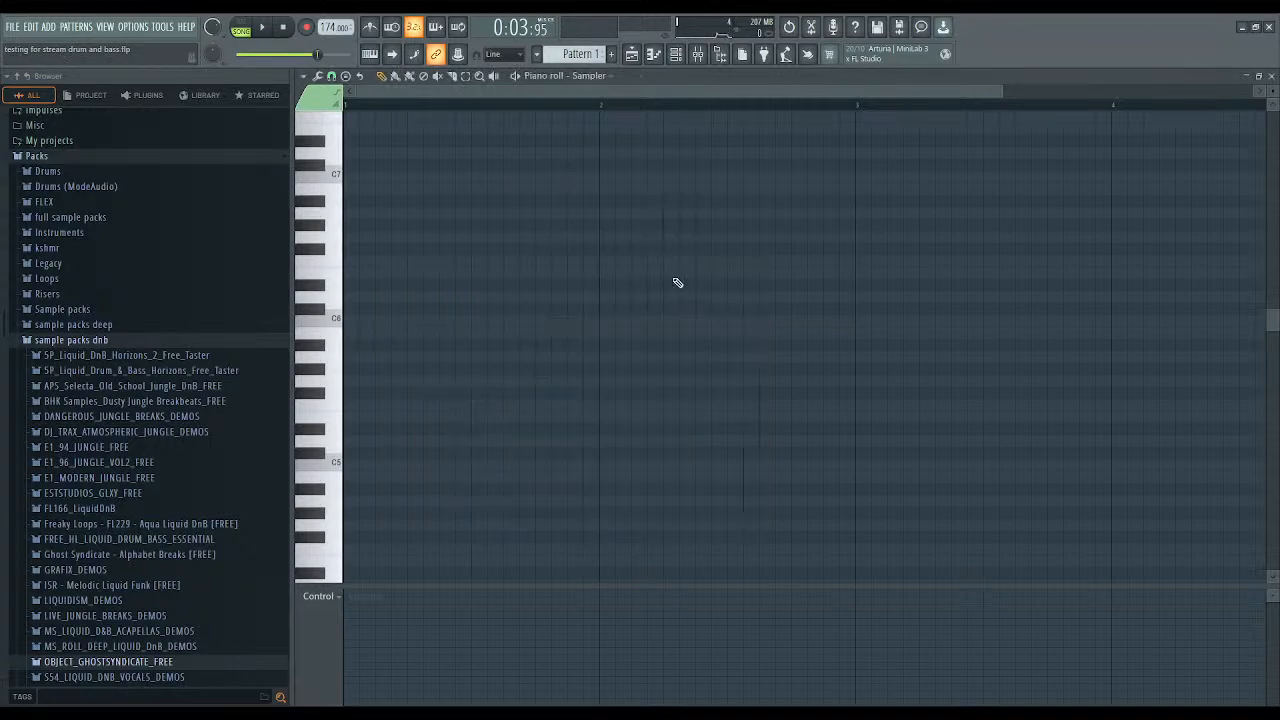
Stack two-step notes on D, E, F, G, A, A# and C from D4 to C7 at the start of bar 1.
scroll(466, 332, down, 1)
click(359, 348)
drag(363, 346, 348, 344)
click(352, 321)
click(352, 309)
click(350, 285)
click(352, 261)
click(352, 248)
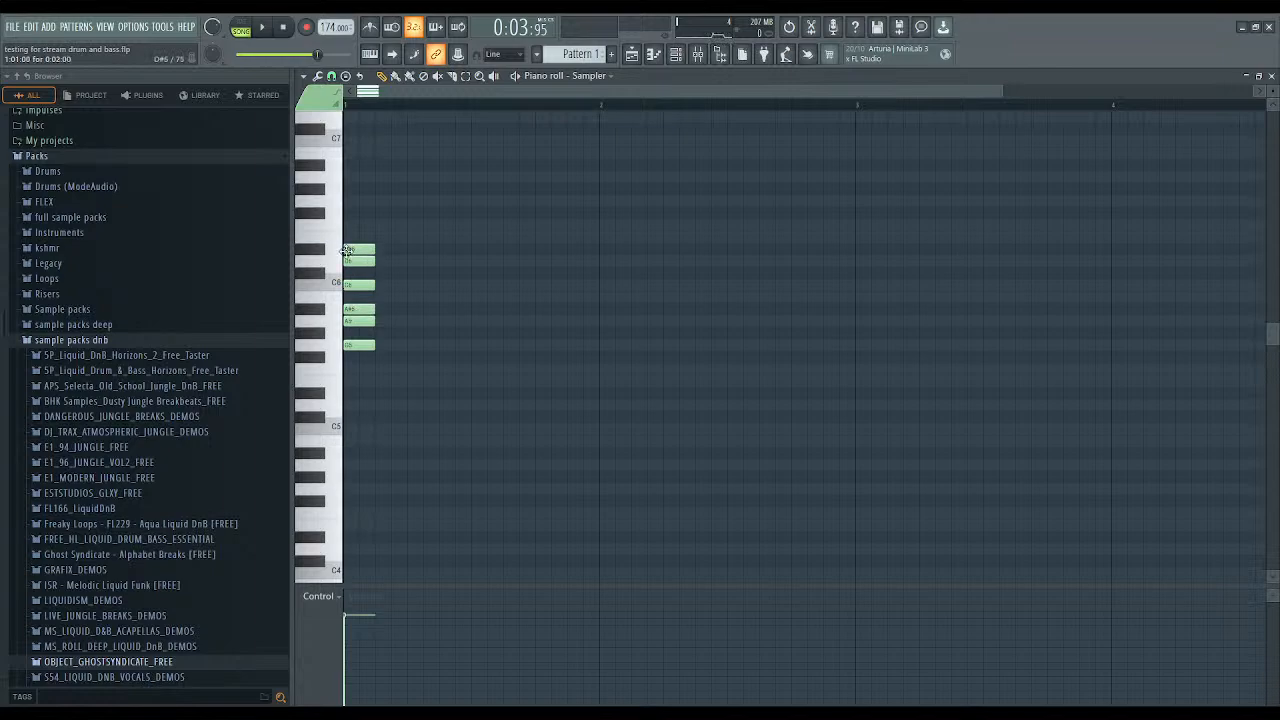
click(351, 224)
mouse_move(375, 198)
mouse_down()
mouse_move(343, 407)
mouse_move(345, 260)
mouse_move(324, 549)
mouse_up()
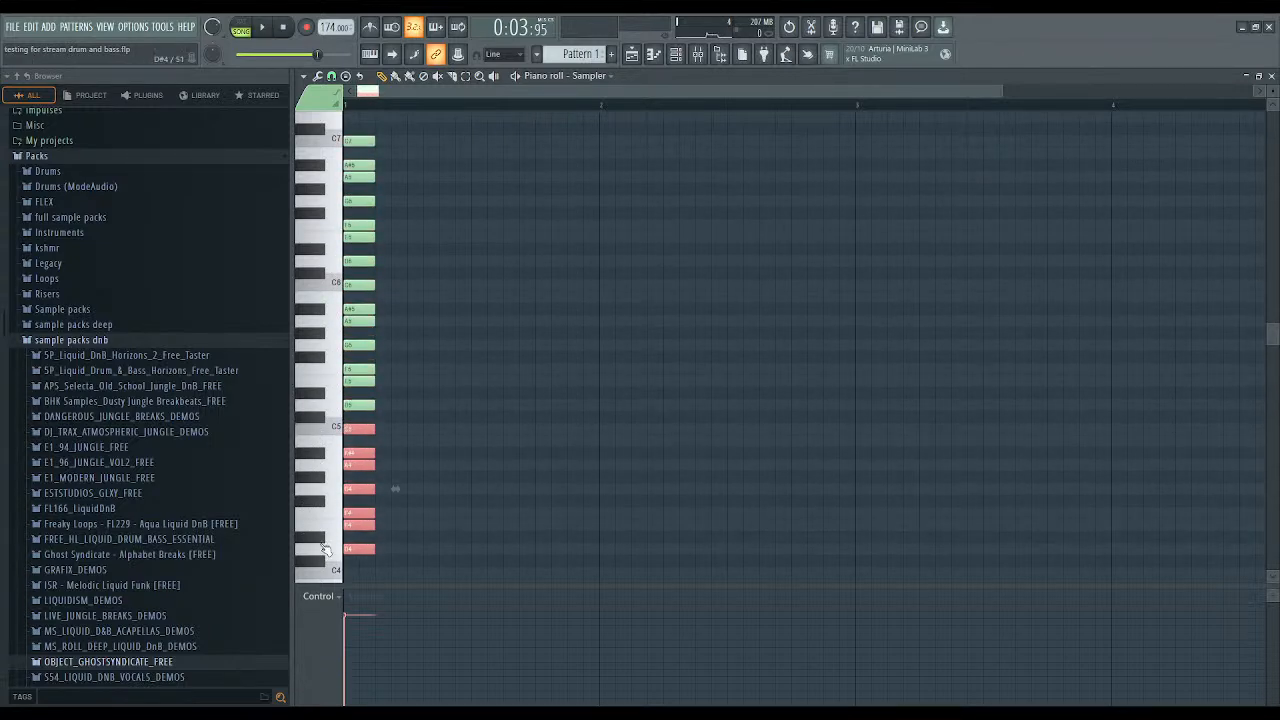
click(389, 162)
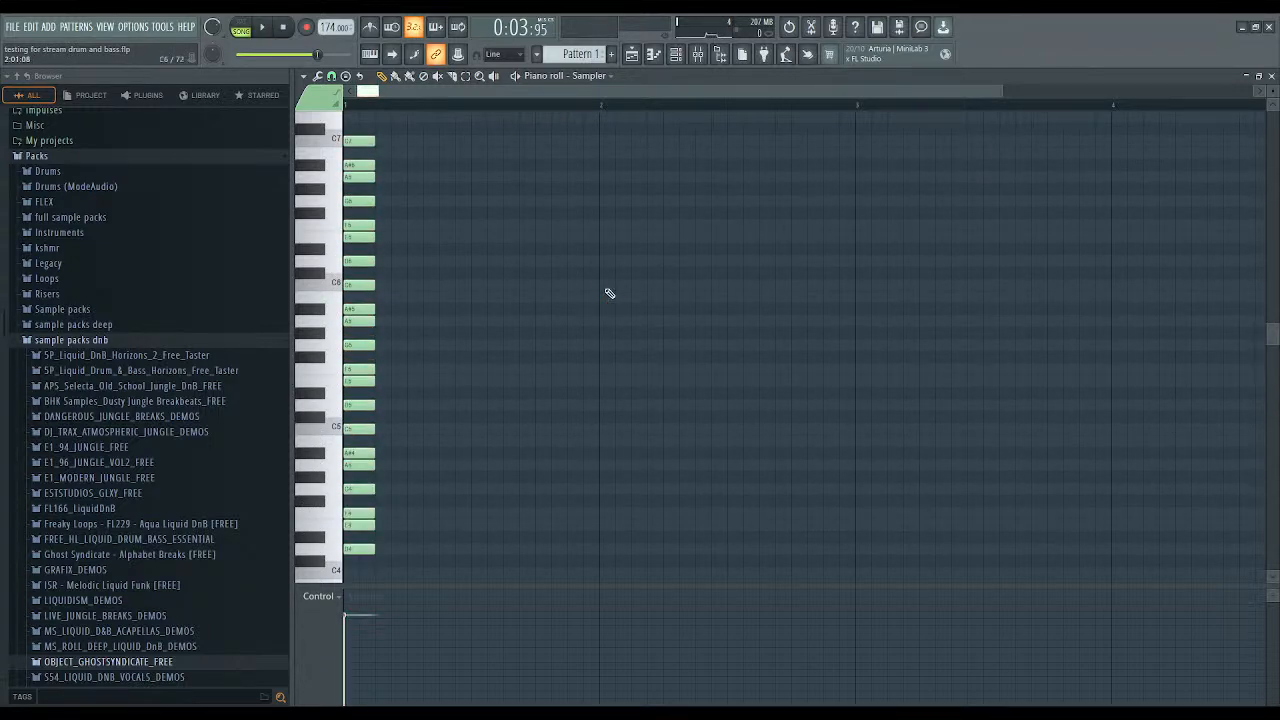
Switch the piano roll from the Sampler channel to the DecentSampler channel, with the scale notes as ghost notes.
click(676, 55)
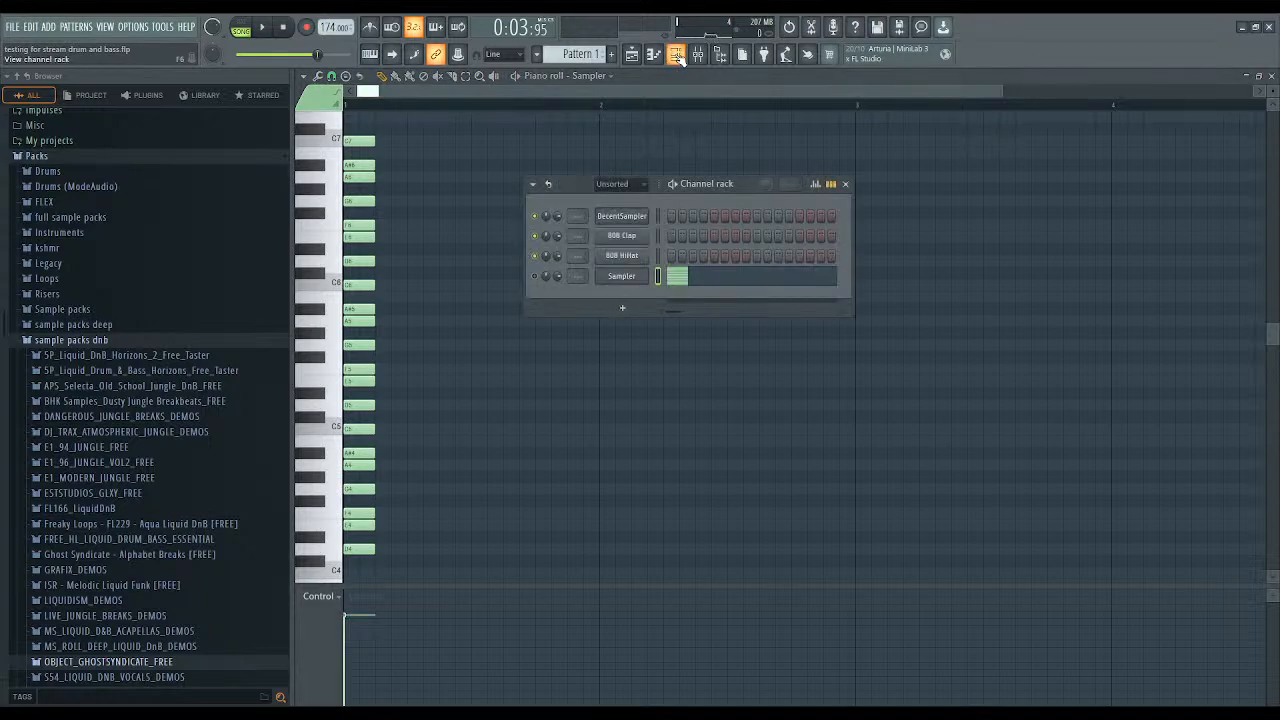
click(660, 217)
scroll(424, 287, down, 3)
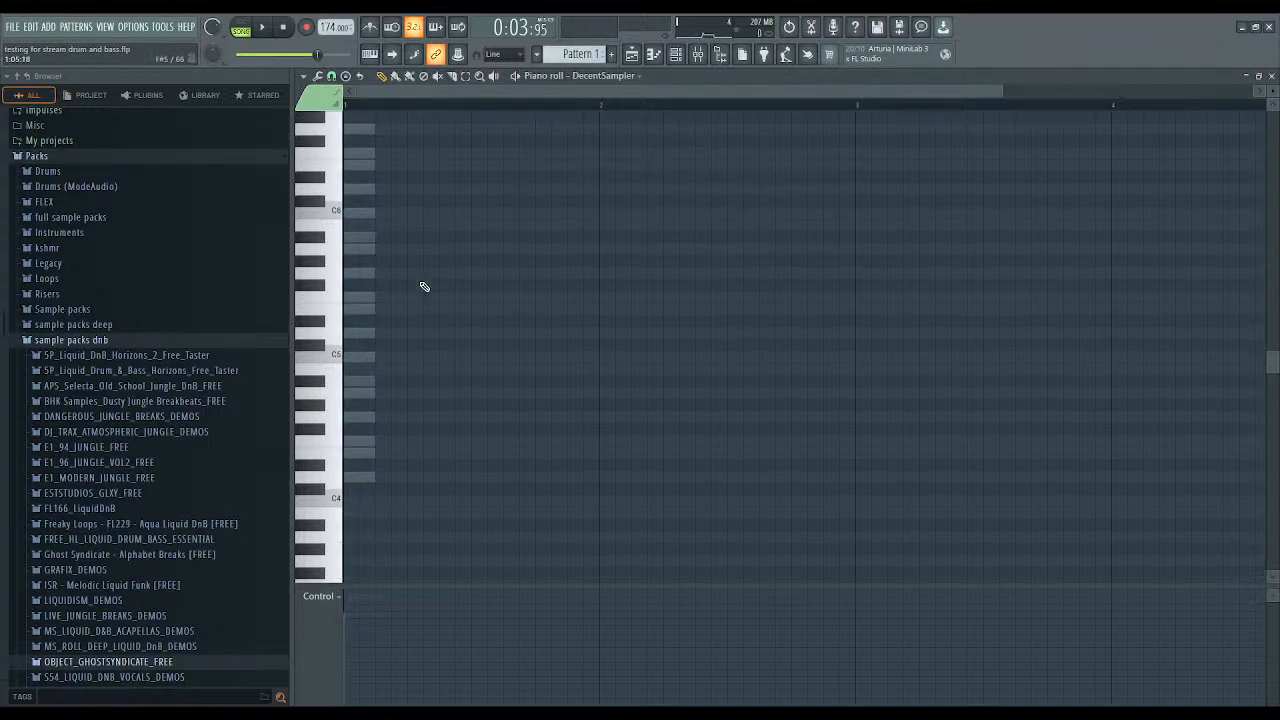
scroll(424, 287, down, 1)
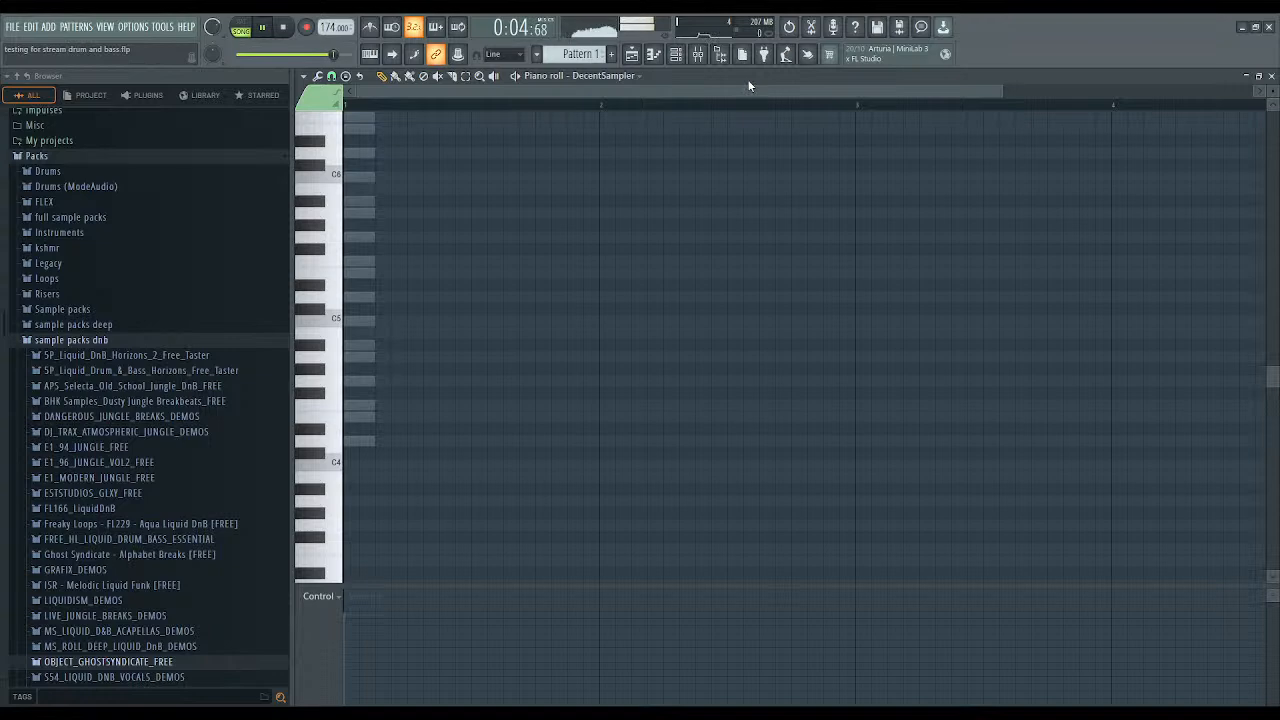
Check Pattern 1 in the playlist, starting and stopping playback from the beginning.
key(space)
click(631, 54)
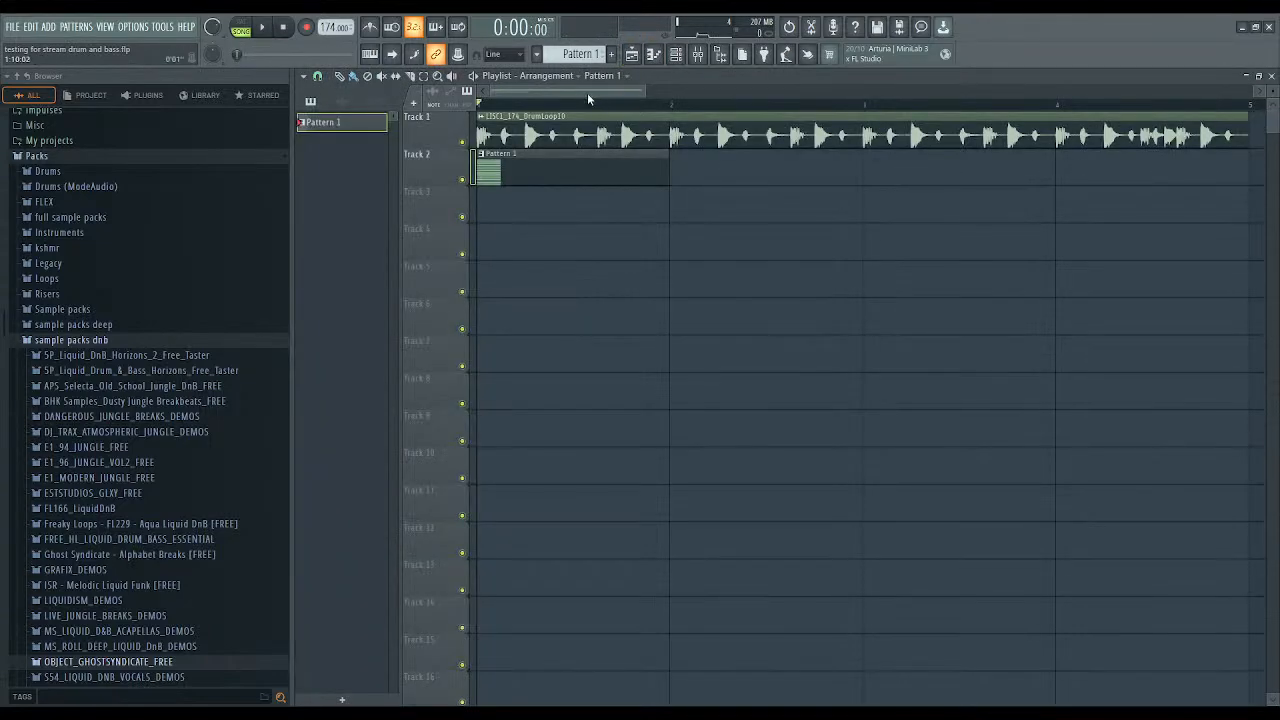
key(space)
key(space)
key(space)
key(space)
Return from the playlist to the DecentSampler piano roll.
click(681, 56)
click(653, 54)
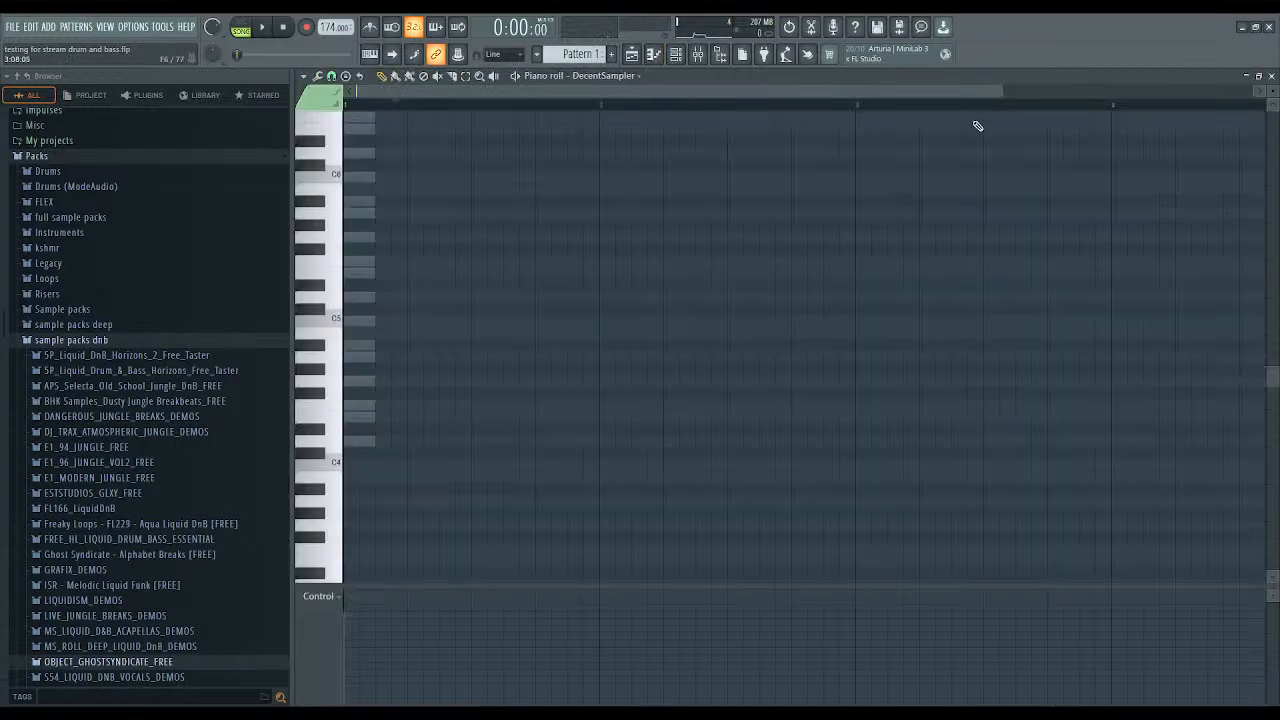
drag(1000, 94, 745, 95)
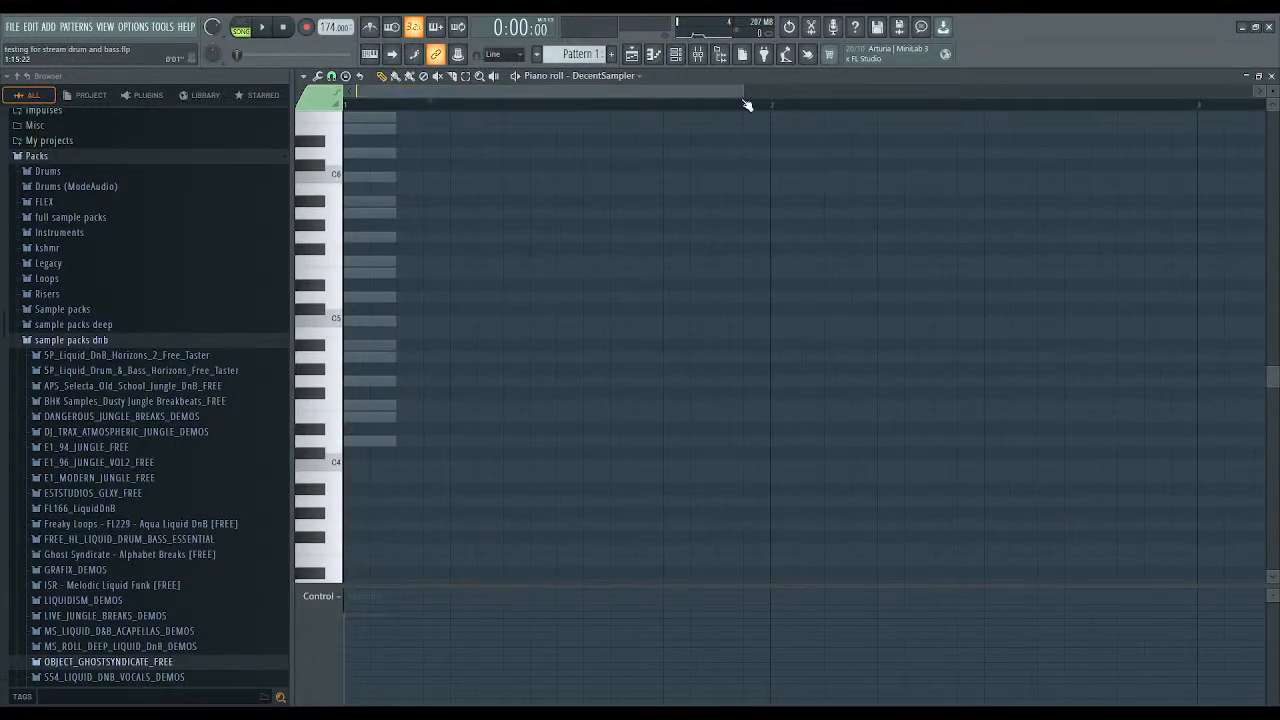
click(654, 56)
click(654, 56)
click(675, 56)
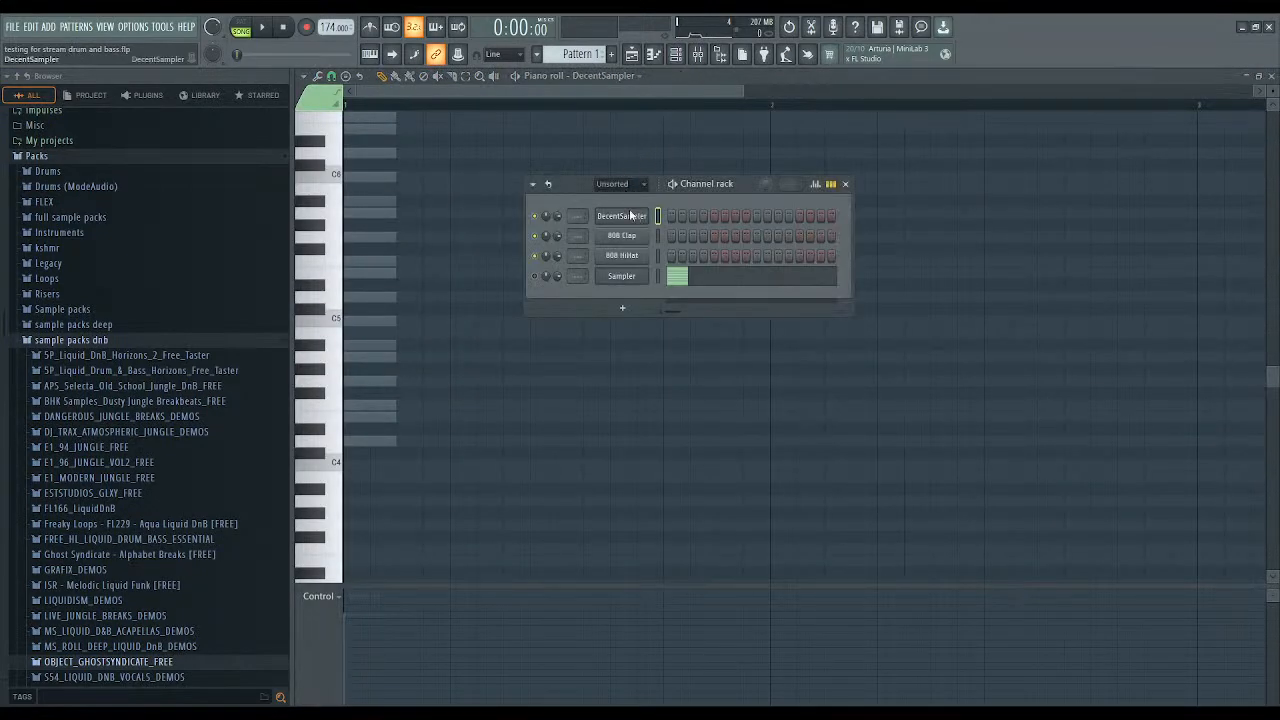
click(635, 158)
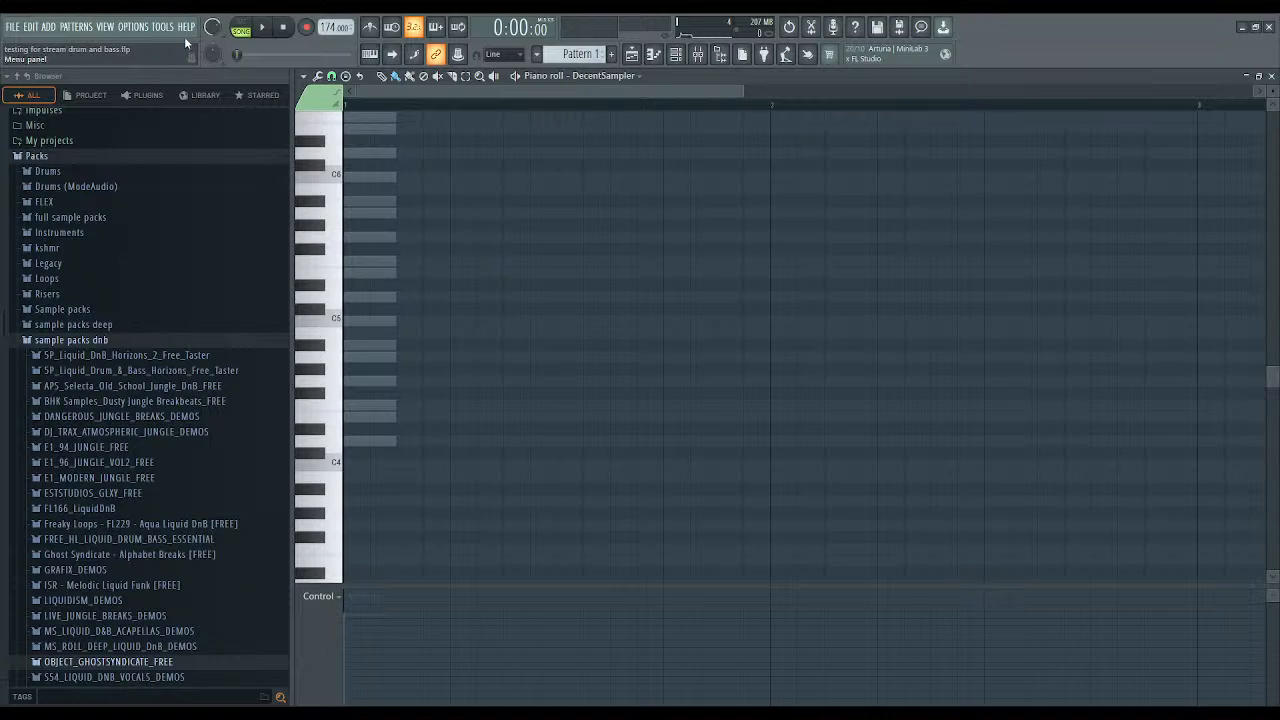
Paint an F4 note at the start of bar 1 and extend it to one full bar.
click(396, 77)
click(410, 321)
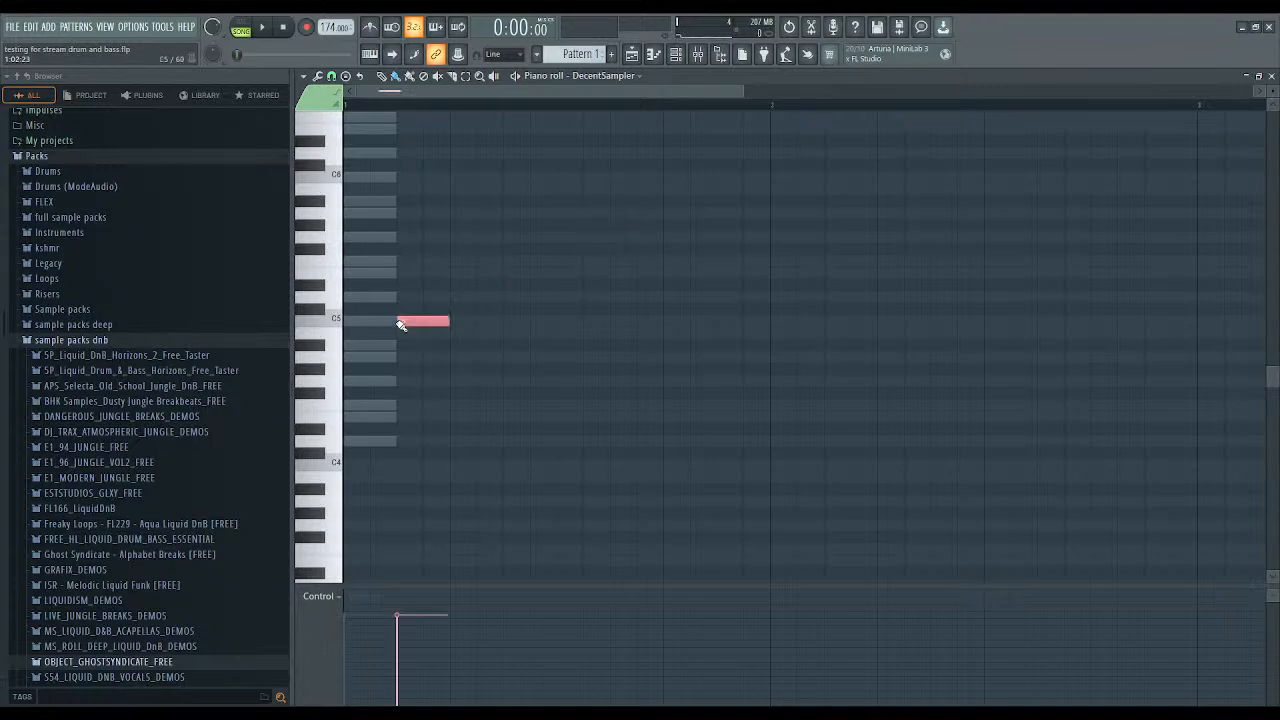
drag(410, 321, 341, 406)
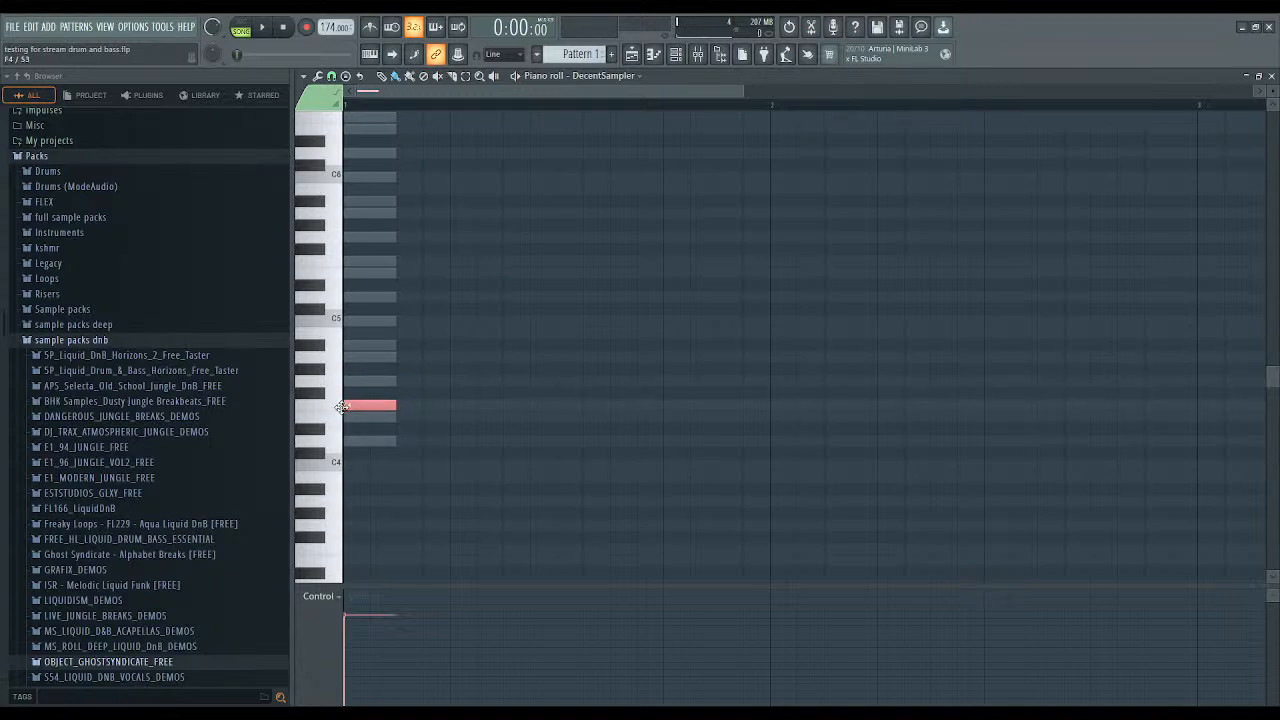
drag(389, 406, 768, 410)
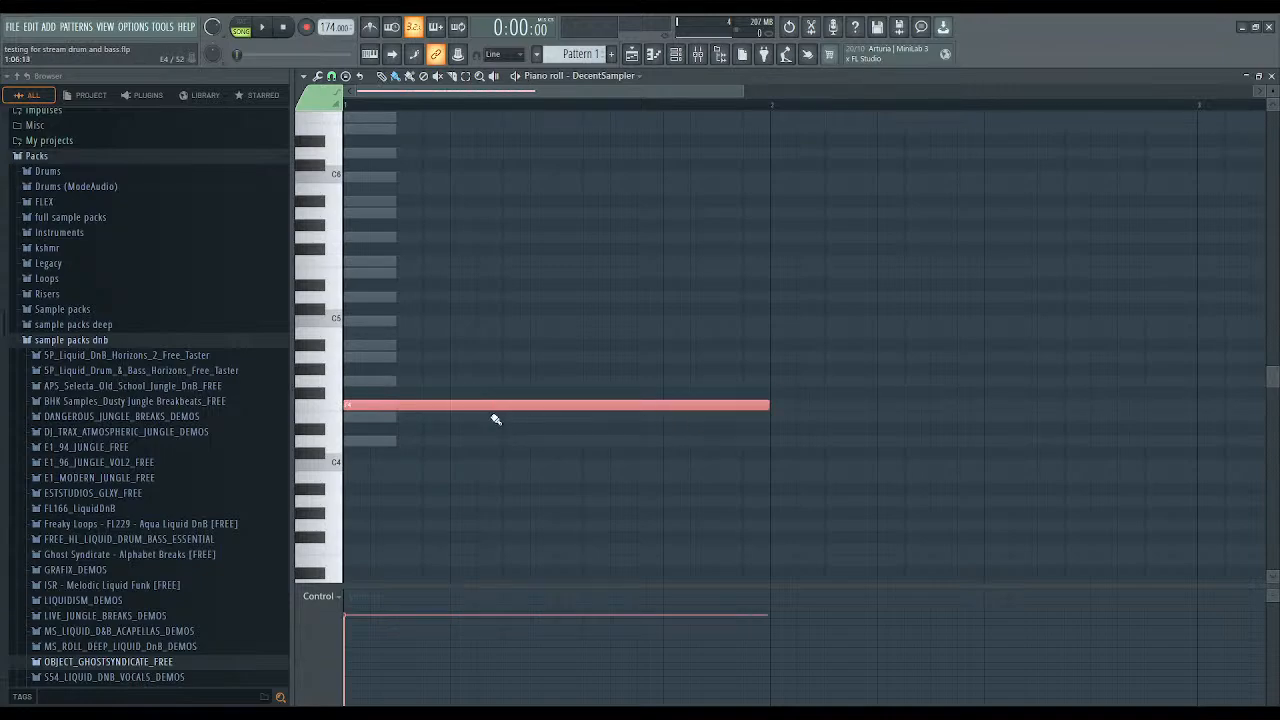
Copy the one-bar F4 note to A4 and C5 to build an F major chord in bar 1.
drag(352, 405, 406, 367)
right_click(425, 372)
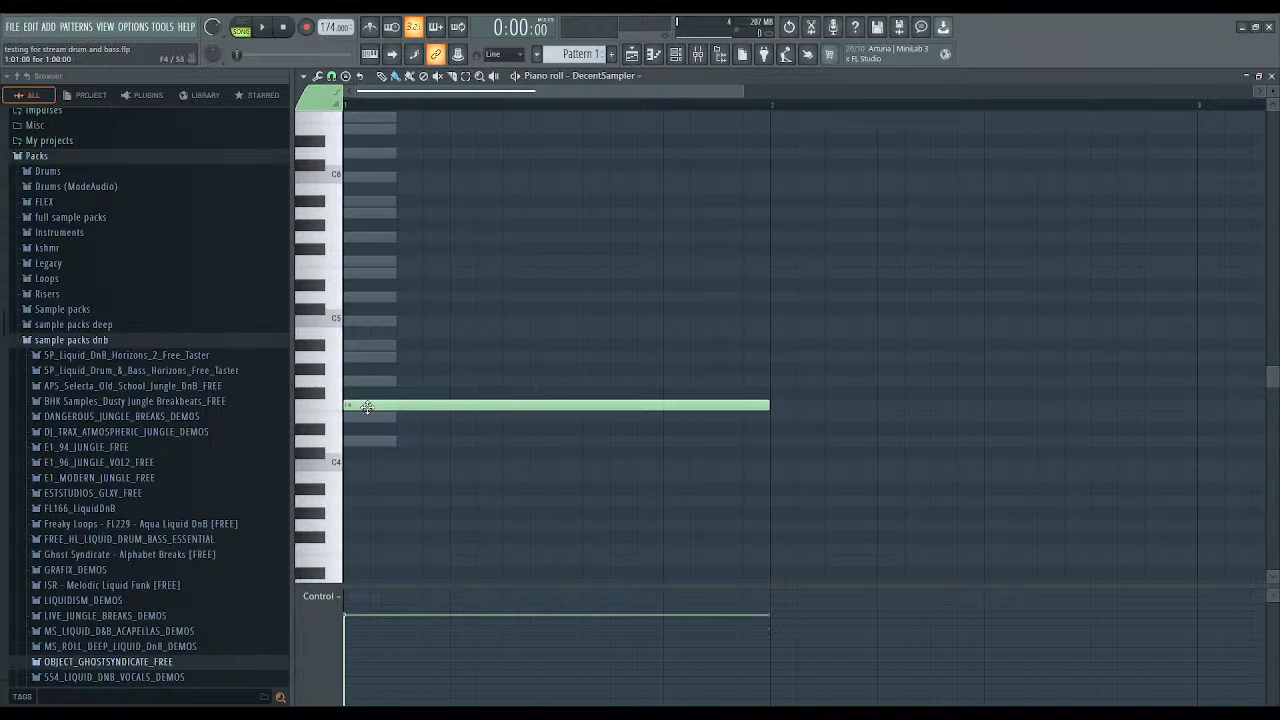
drag(367, 407, 357, 321)
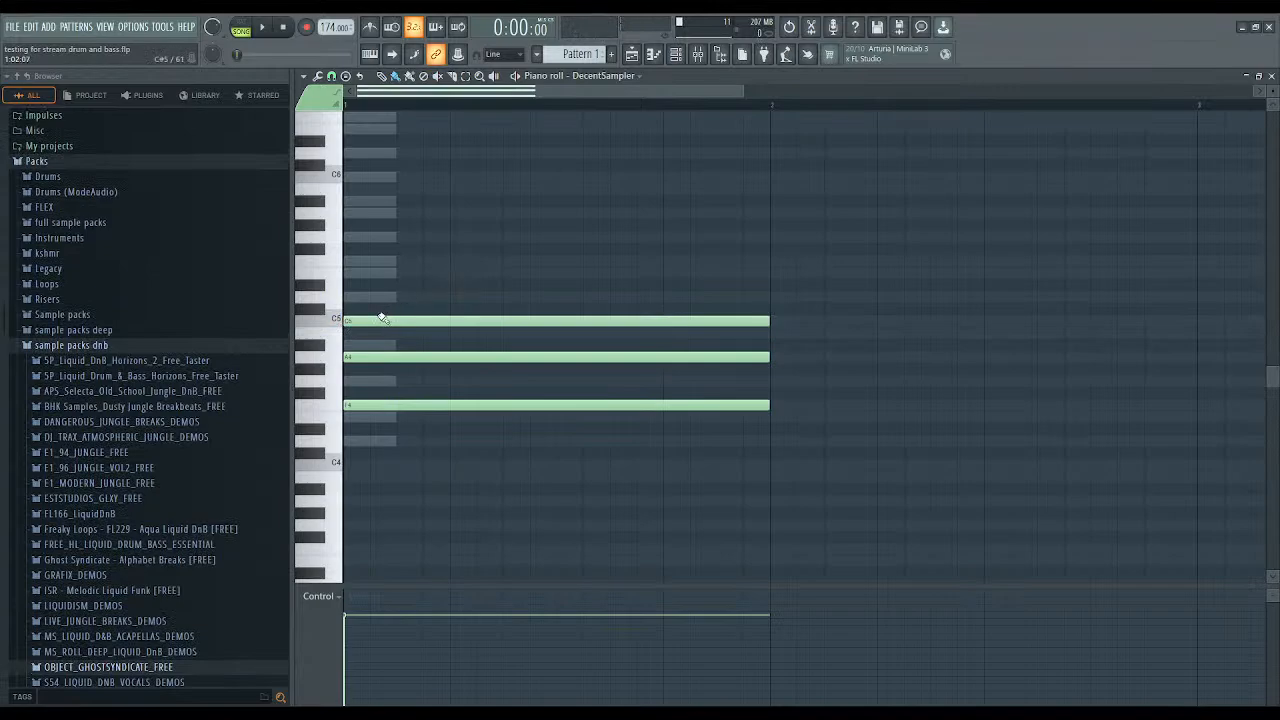
Add one-bar E5 and G5 notes above the F major chord in bar 1 to make a five-note chord.
click(375, 272)
drag(375, 272, 349, 273)
drag(746, 95, 802, 95)
click(417, 238)
Copy the five-note chord to bar 2 with its lowest note on D4, and play the two chords.
drag(474, 240, 449, 527)
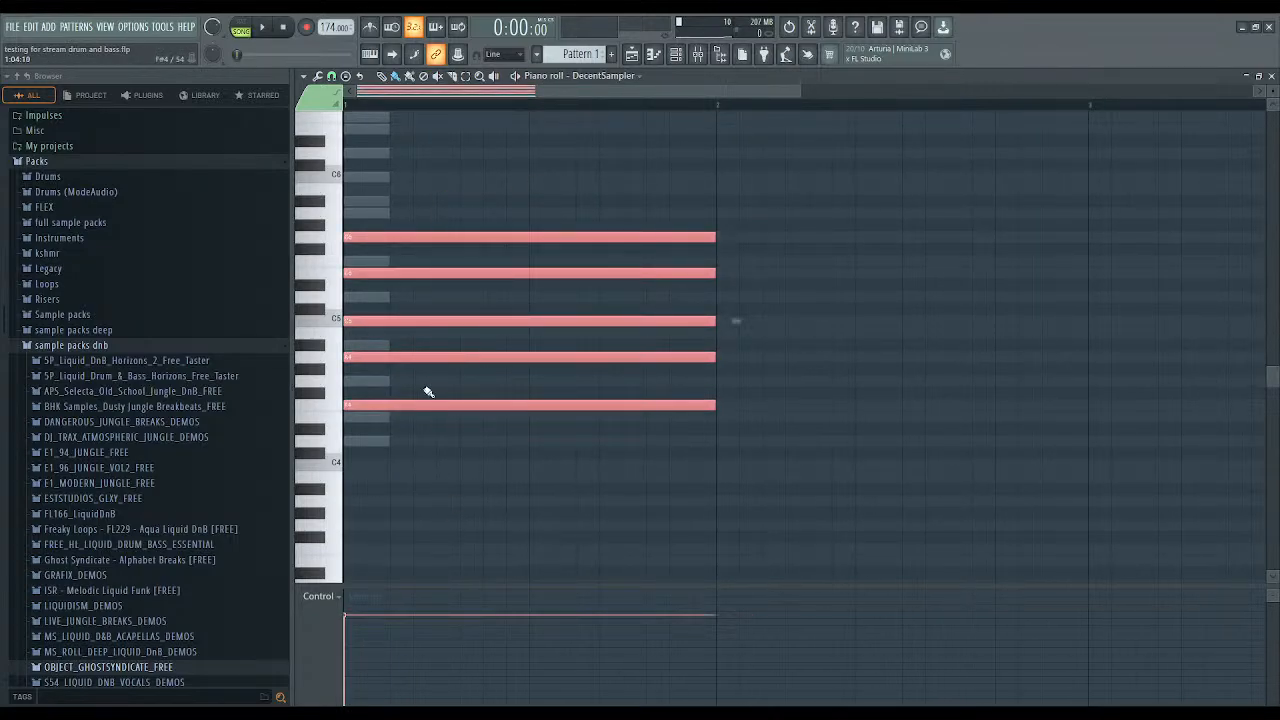
drag(391, 405, 768, 443)
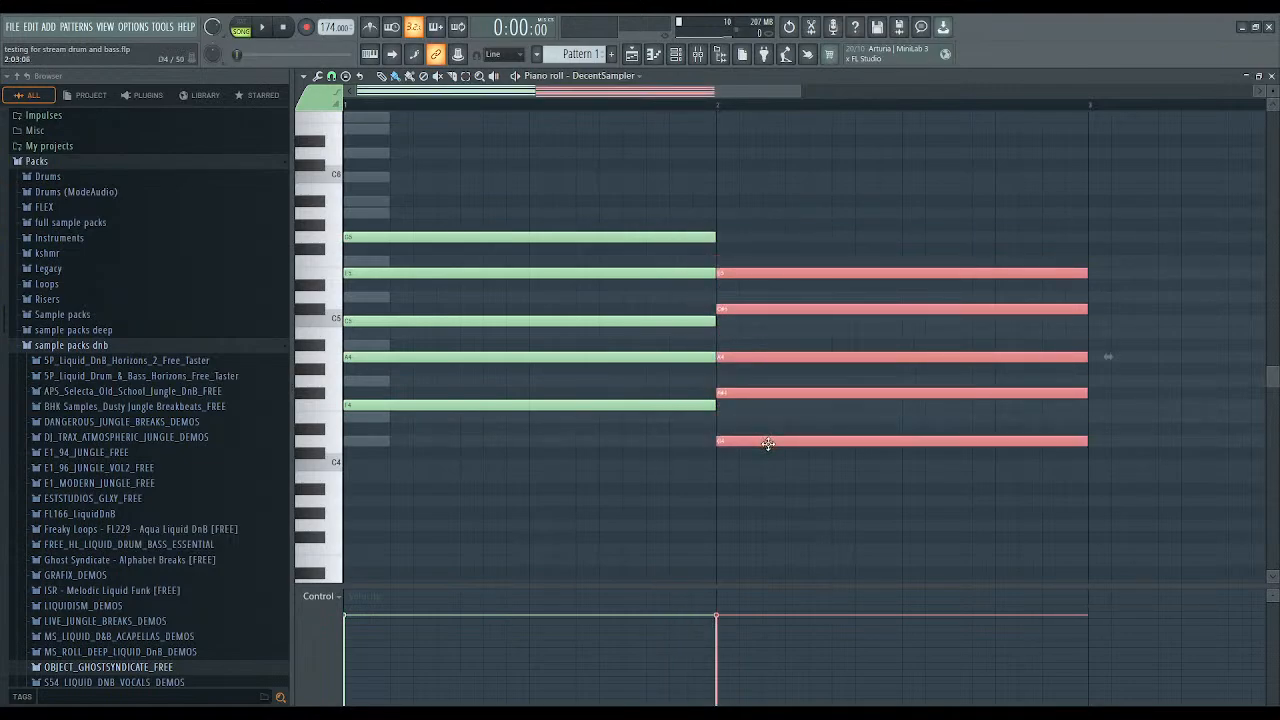
key(space)
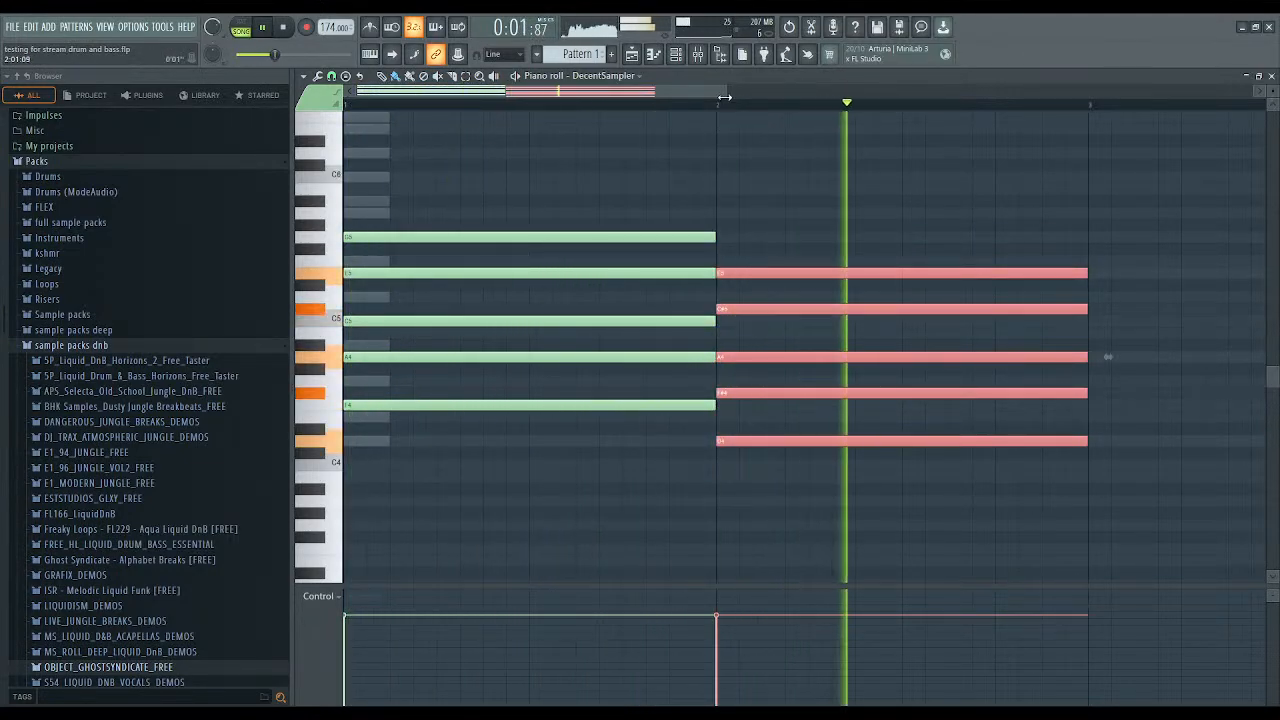
scroll(730, 104, down, 2)
key(space)
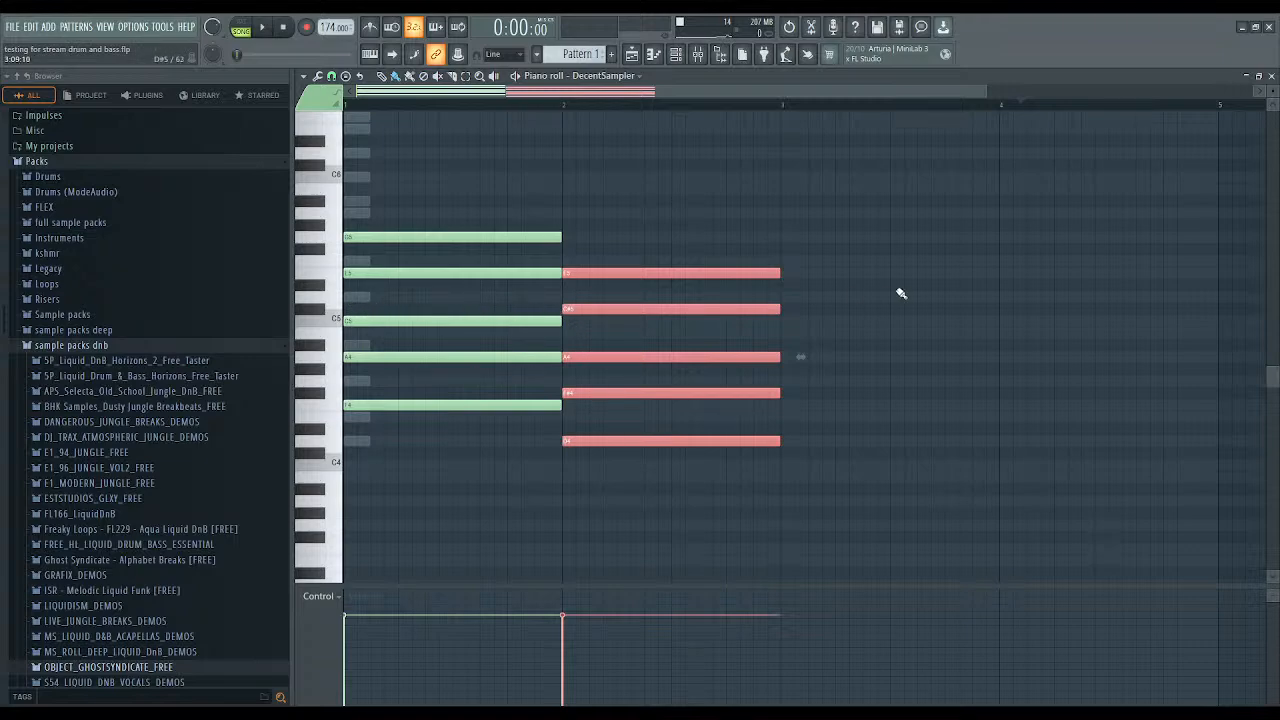
Lower the bar 2 chord's C#5 to C5 and F#4 to F4, and play back the change.
key(ctrl+d)
drag(571, 309, 578, 321)
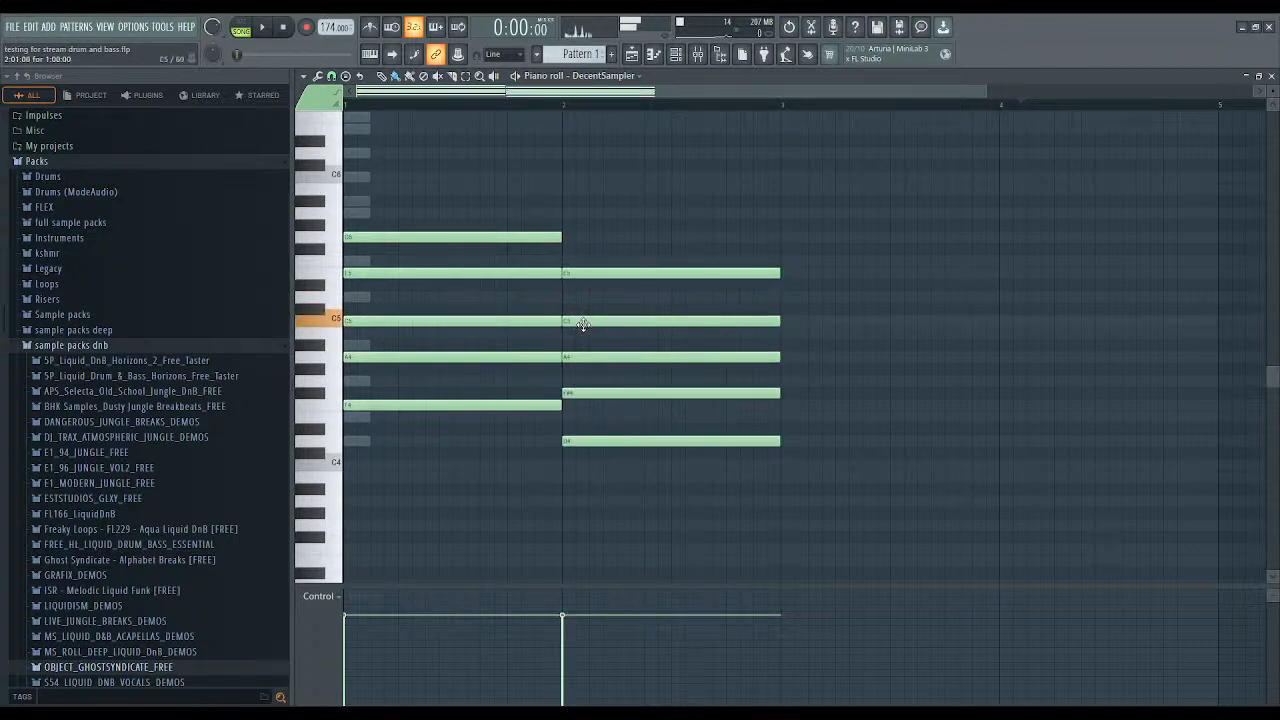
drag(580, 391, 585, 404)
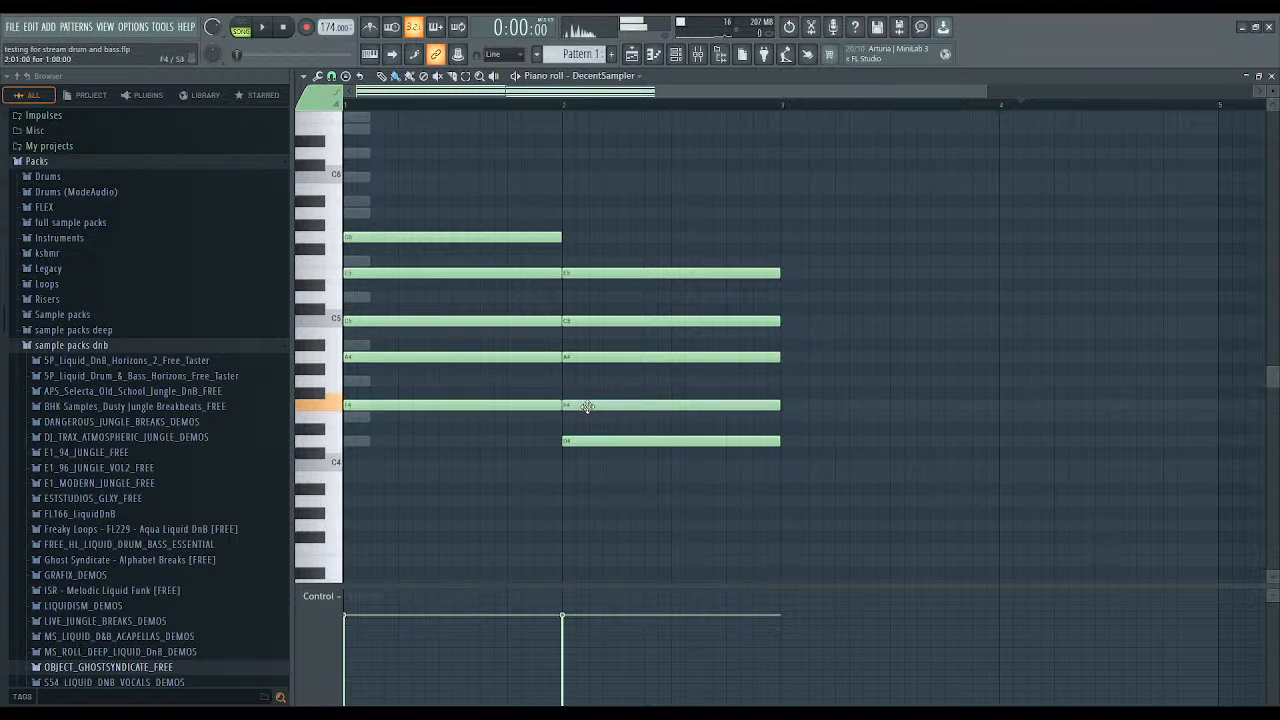
key(space)
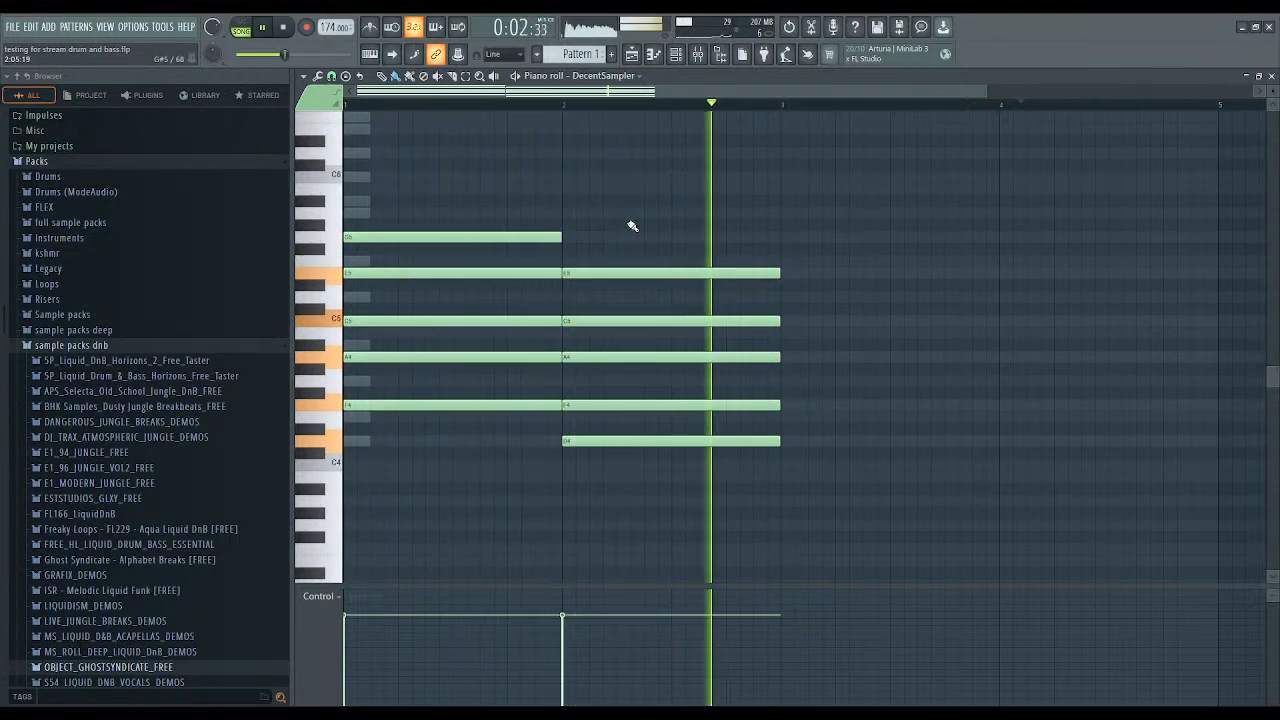
key(space)
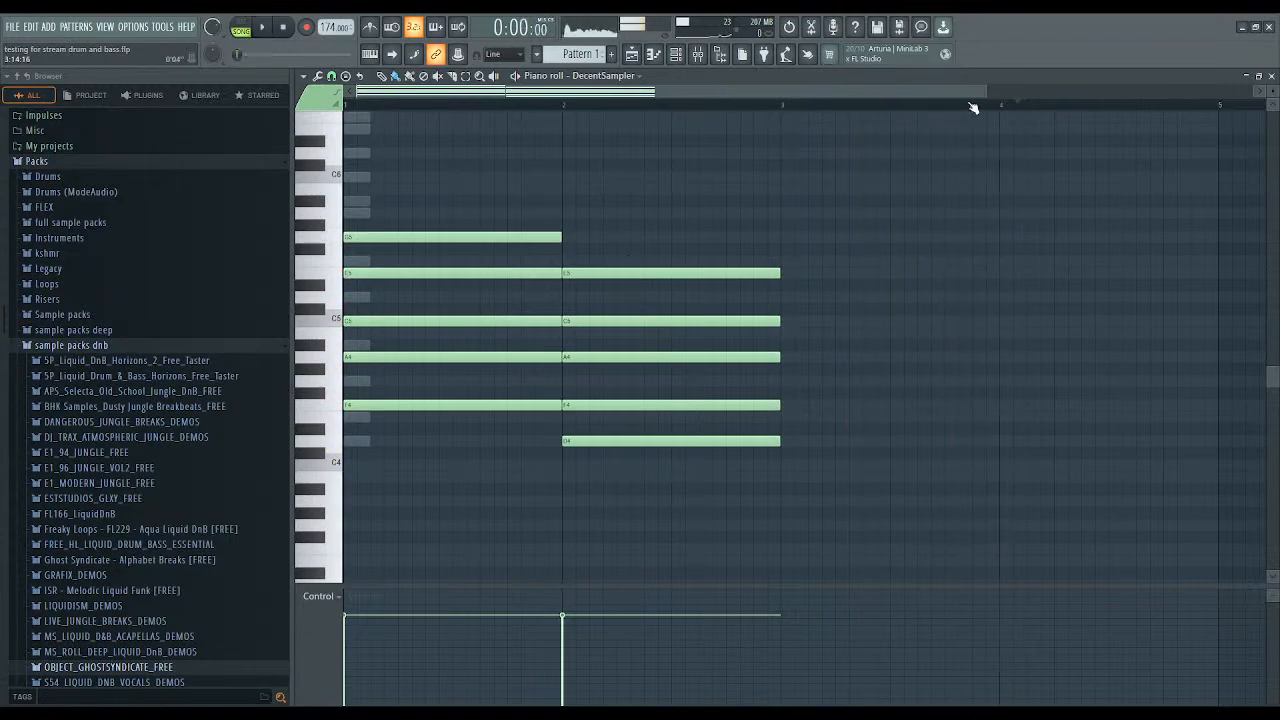
Copy the five-note bar 1 chord to bar 3 with its lowest note on G4.
drag(987, 93, 1150, 93)
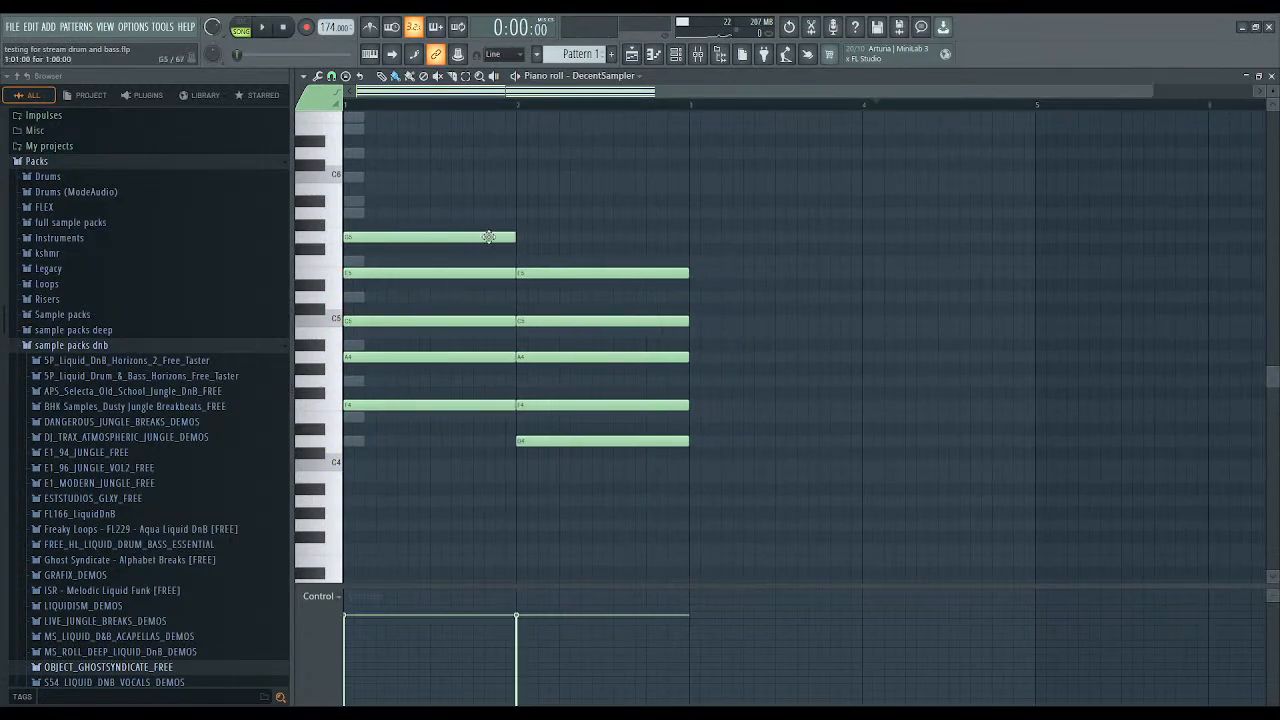
drag(553, 208, 624, 290)
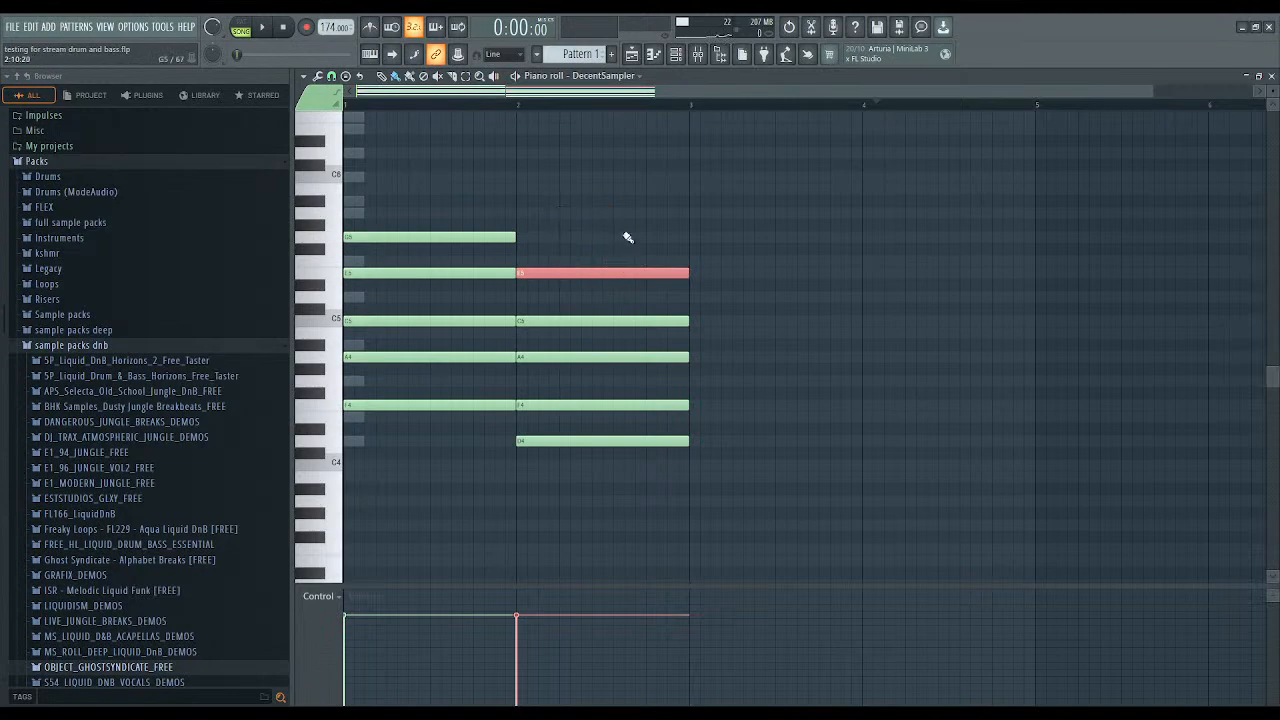
ctrl+right_click(625, 231)
drag(444, 428, 448, 238)
drag(366, 403, 706, 384)
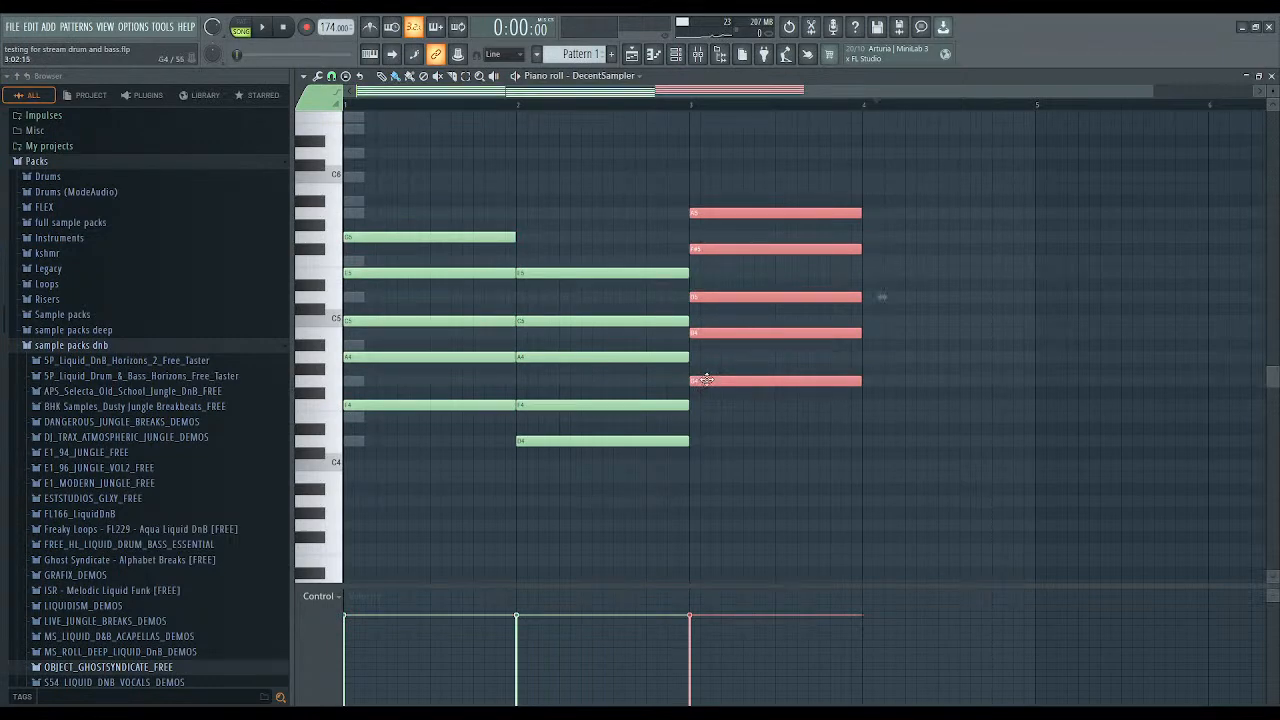
Copy the bar 3 chord to bar 4 with its lowest note on A#4, and play the progression.
drag(706, 380, 881, 342)
key(space)
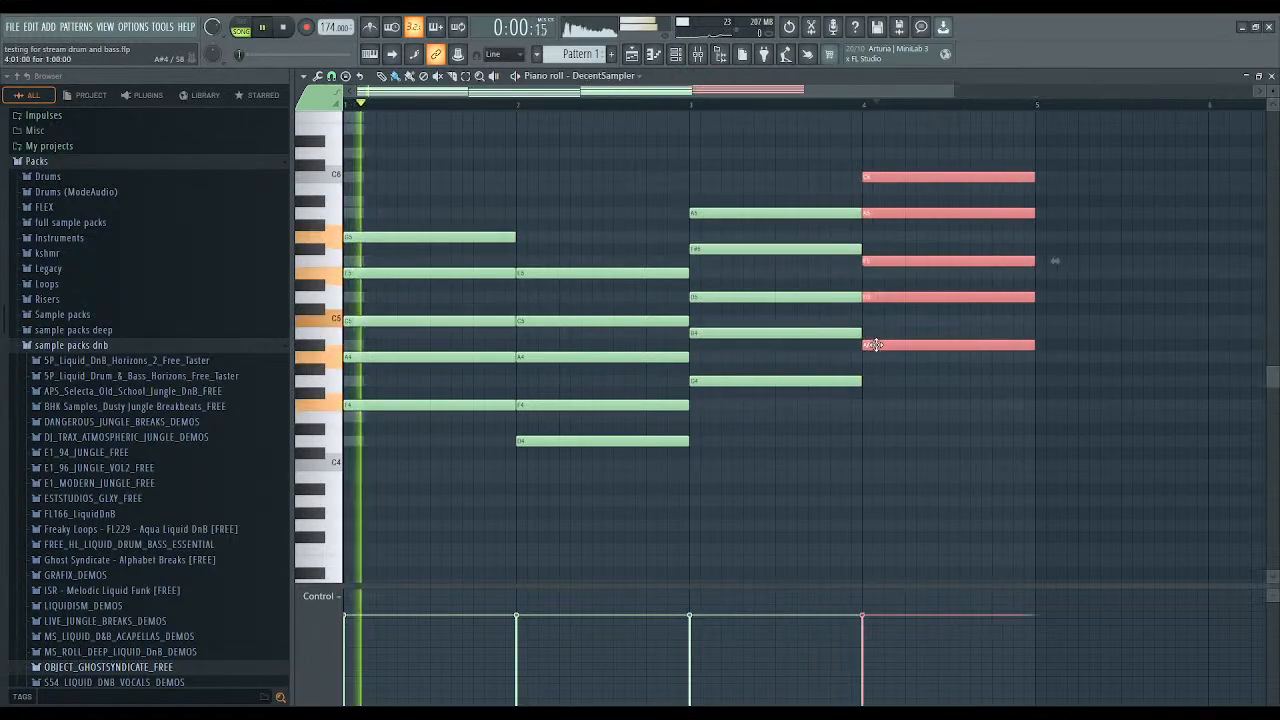
click(818, 362)
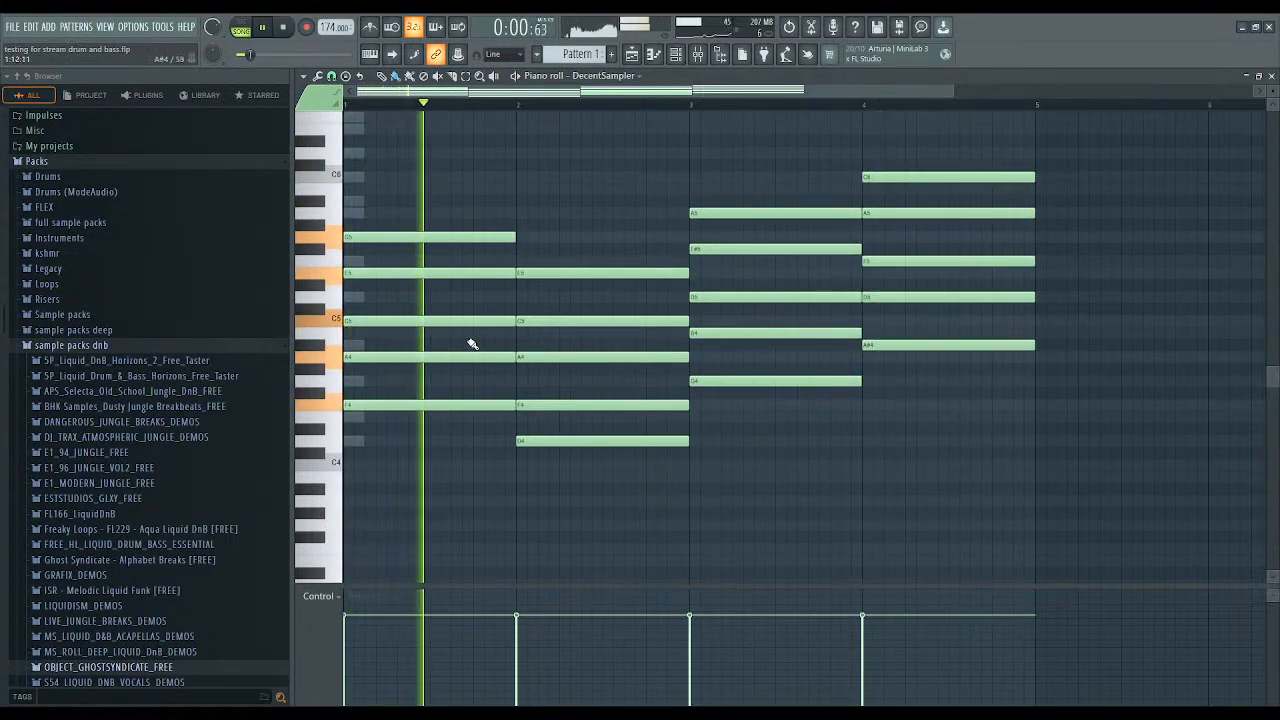
key(space)
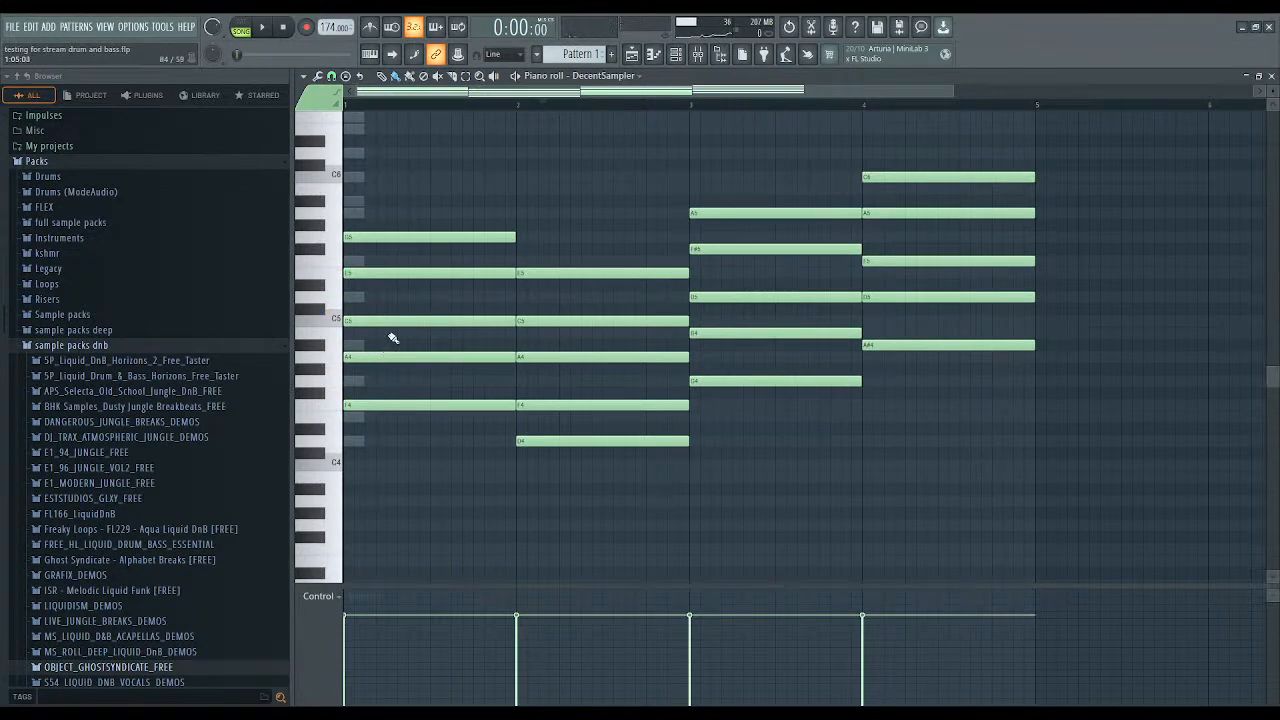
Lower the bar 3 chord's B4 to A#4 and F#5 to F5 to fit the ghost scale, and play the progression.
click(324, 344)
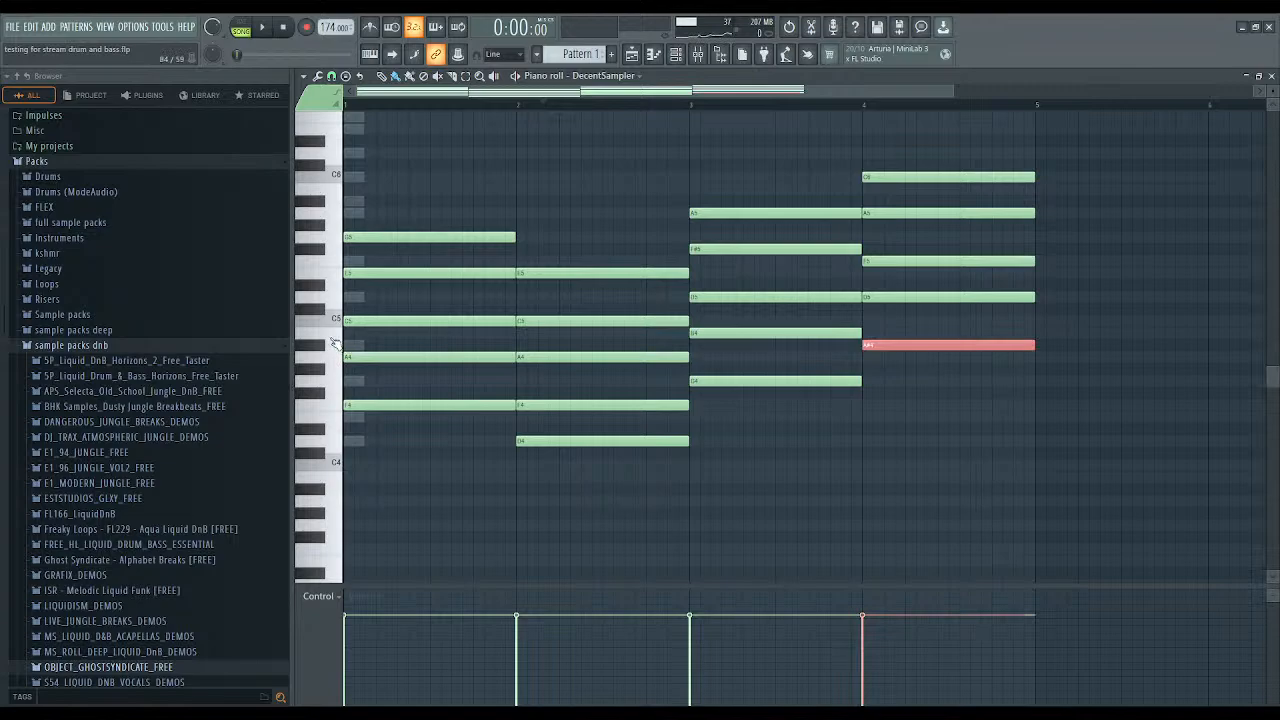
click(333, 339)
drag(743, 333, 743, 345)
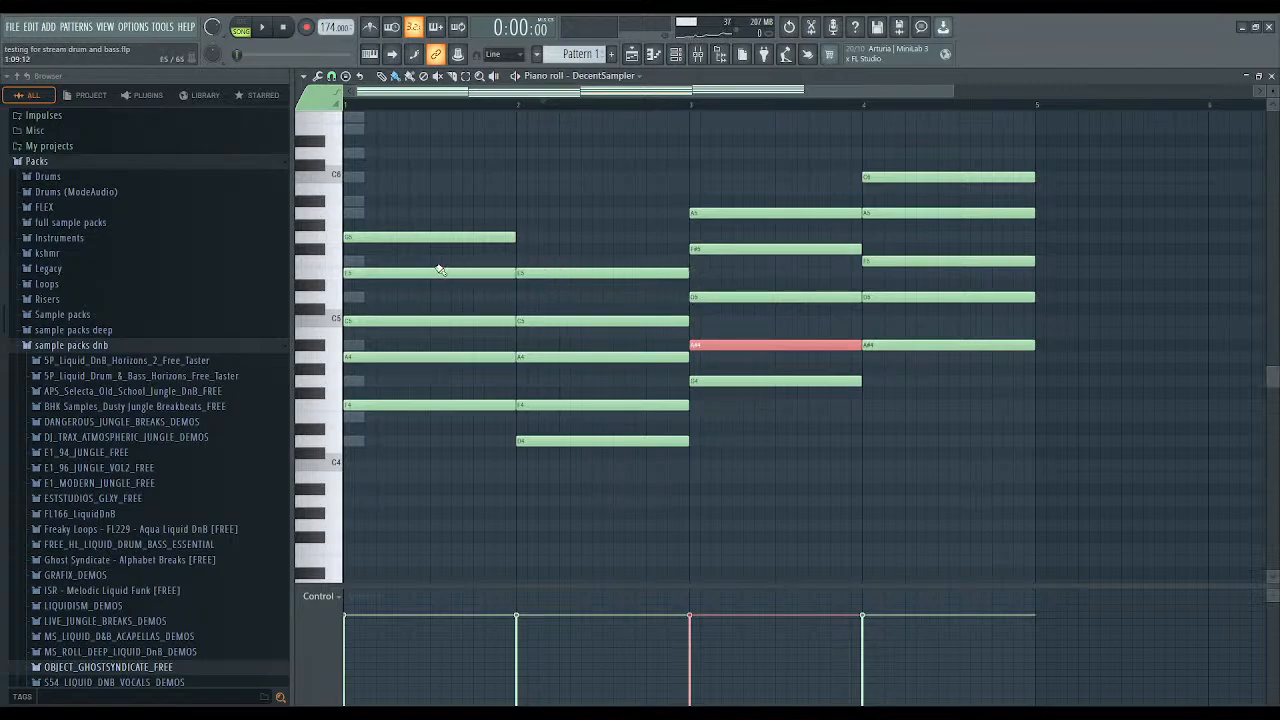
click(322, 250)
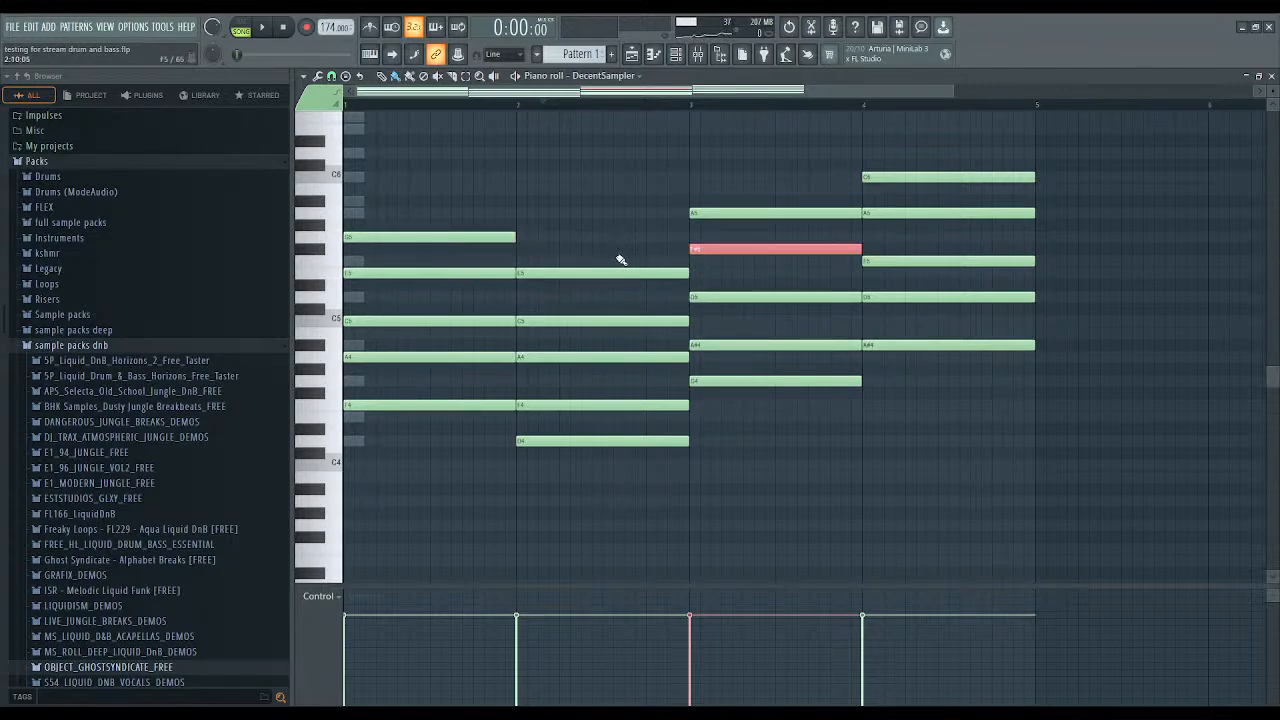
drag(725, 248, 722, 261)
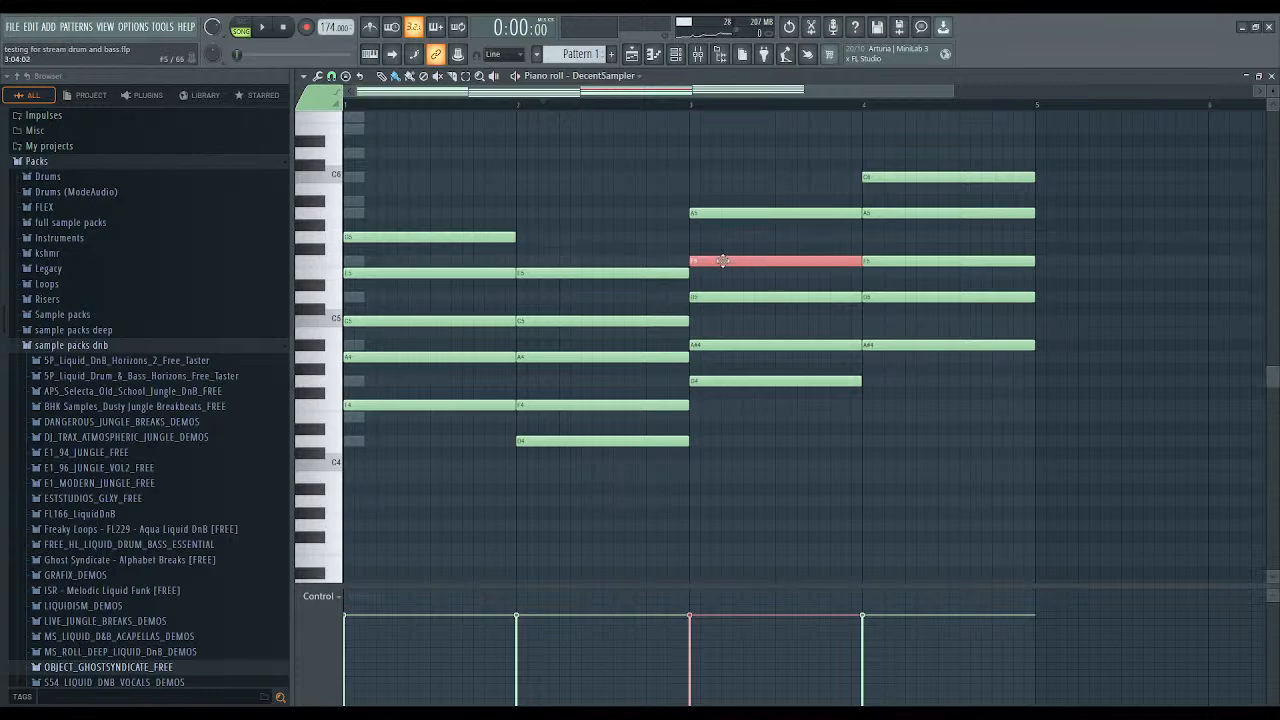
key(space)
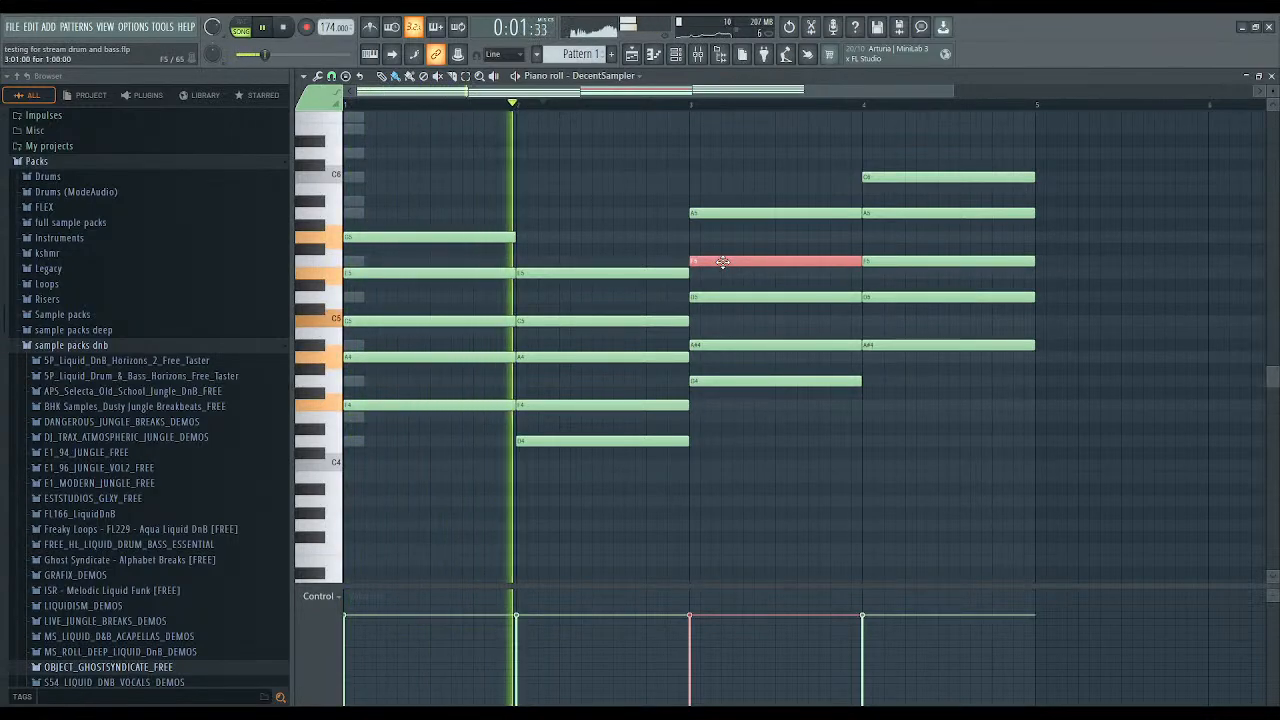
ctrl+click(714, 182)
scroll(714, 182, up, 1)
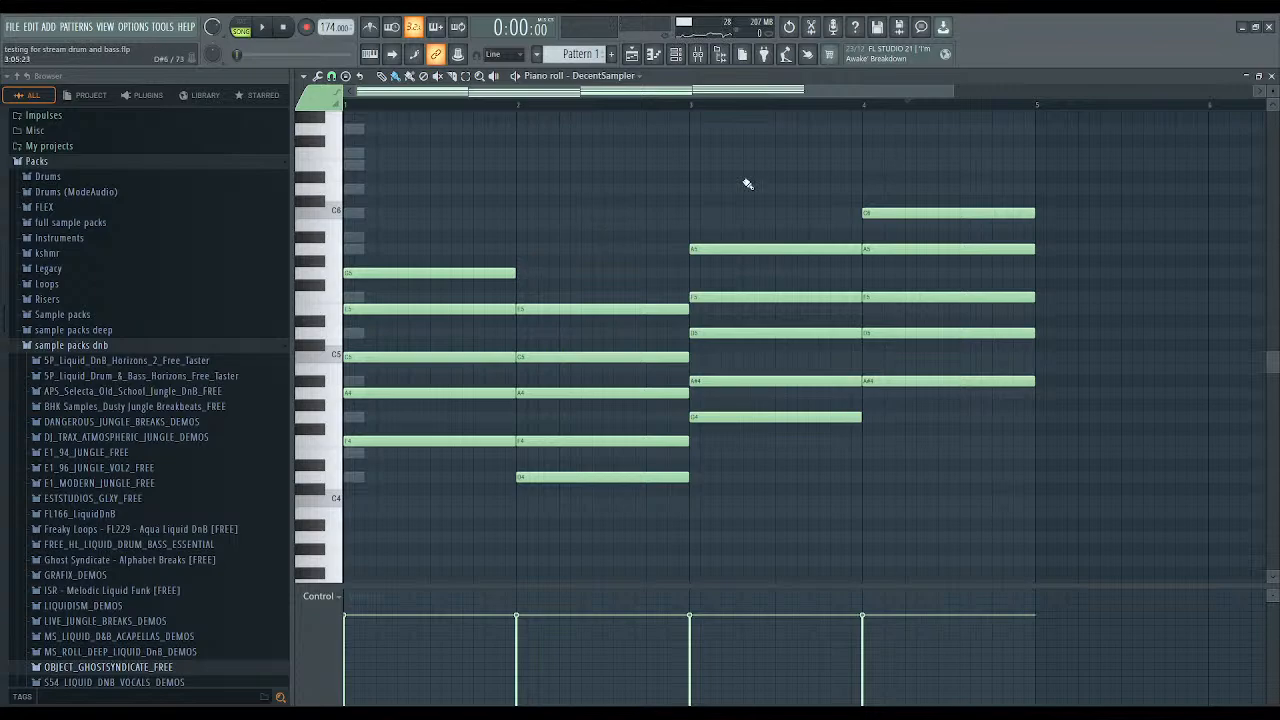
Start the second and fourth chords two steps before bars 2 and 4, shortening the preceding chords to 14 steps, and play the new rhythm.
drag(543, 233, 487, 526)
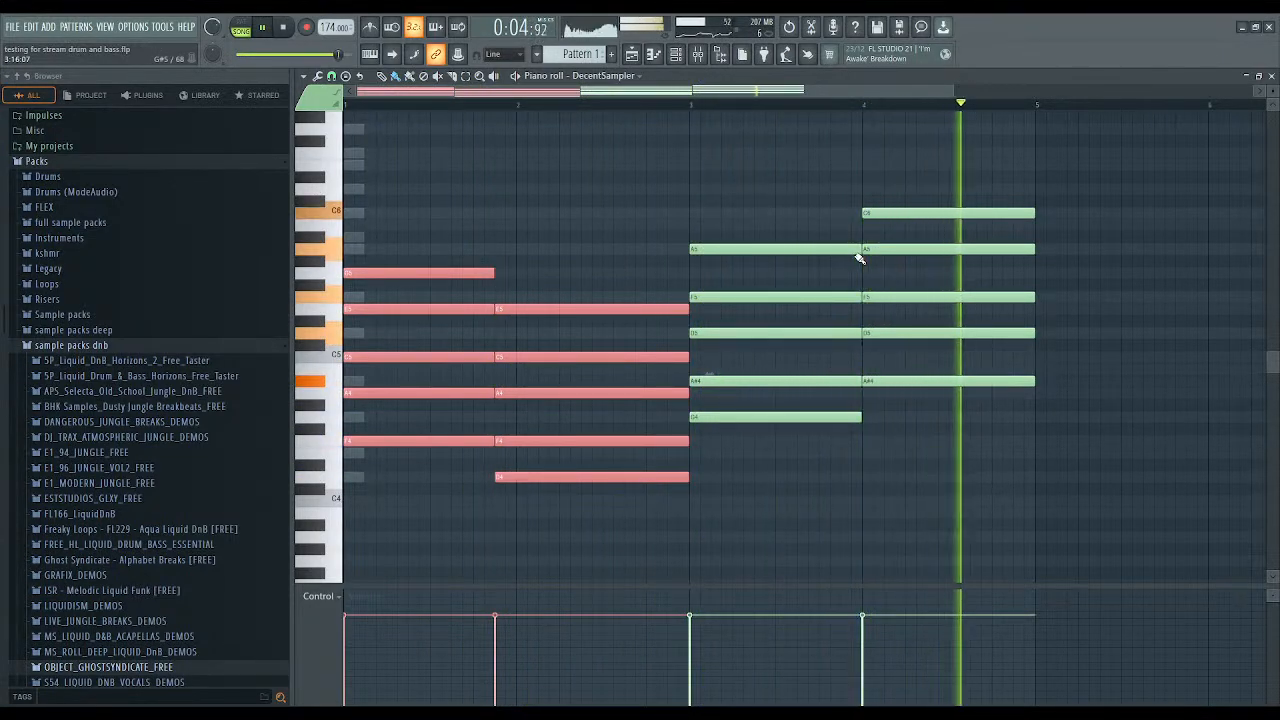
drag(894, 197, 814, 471)
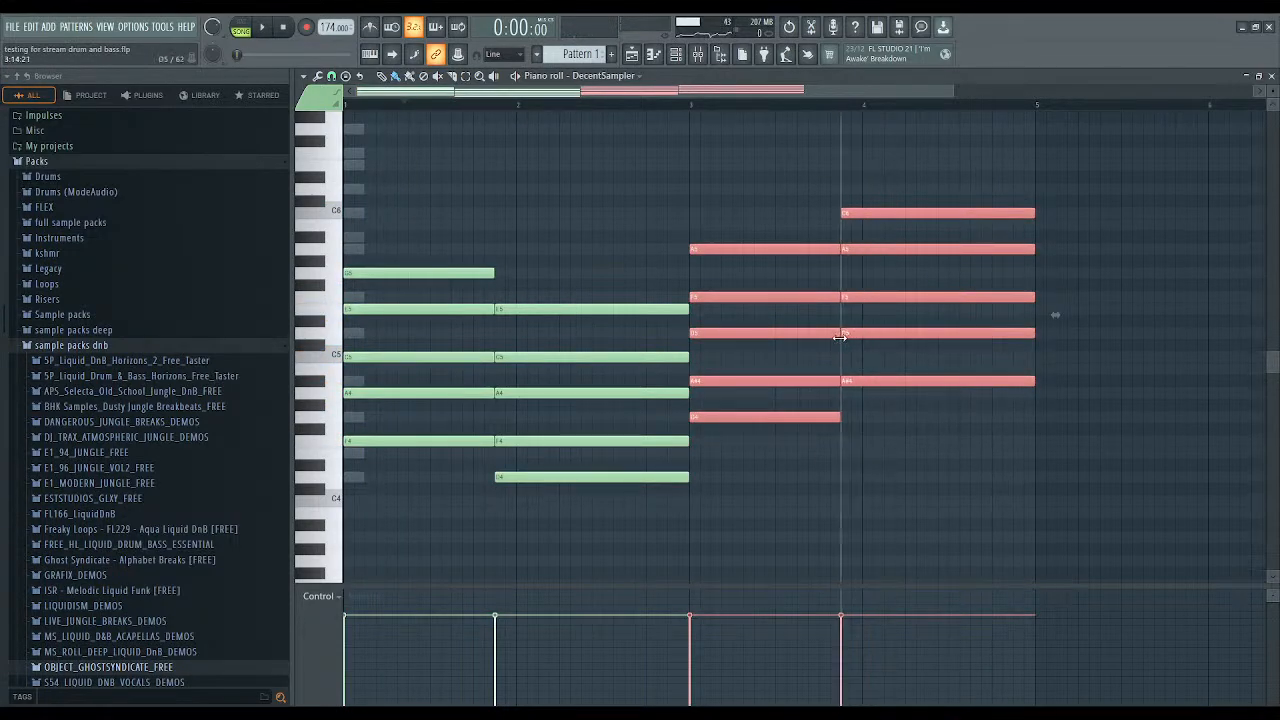
click(878, 463)
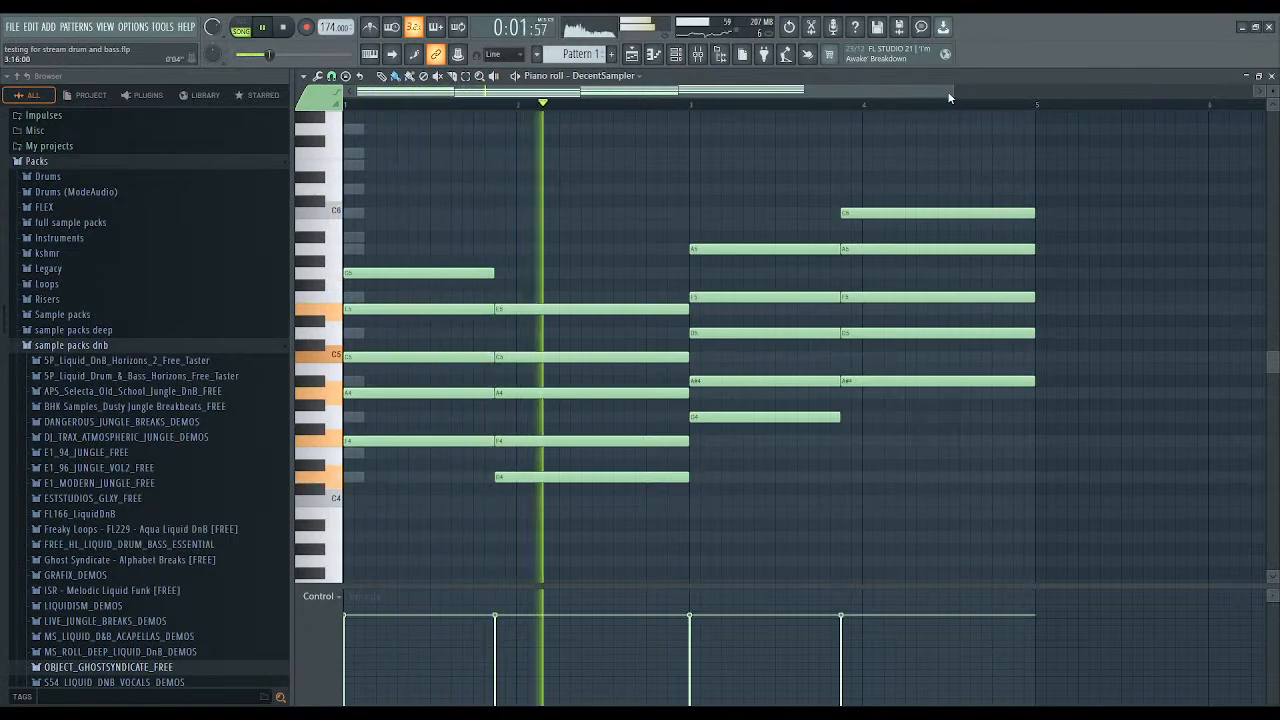
drag(953, 91, 1015, 95)
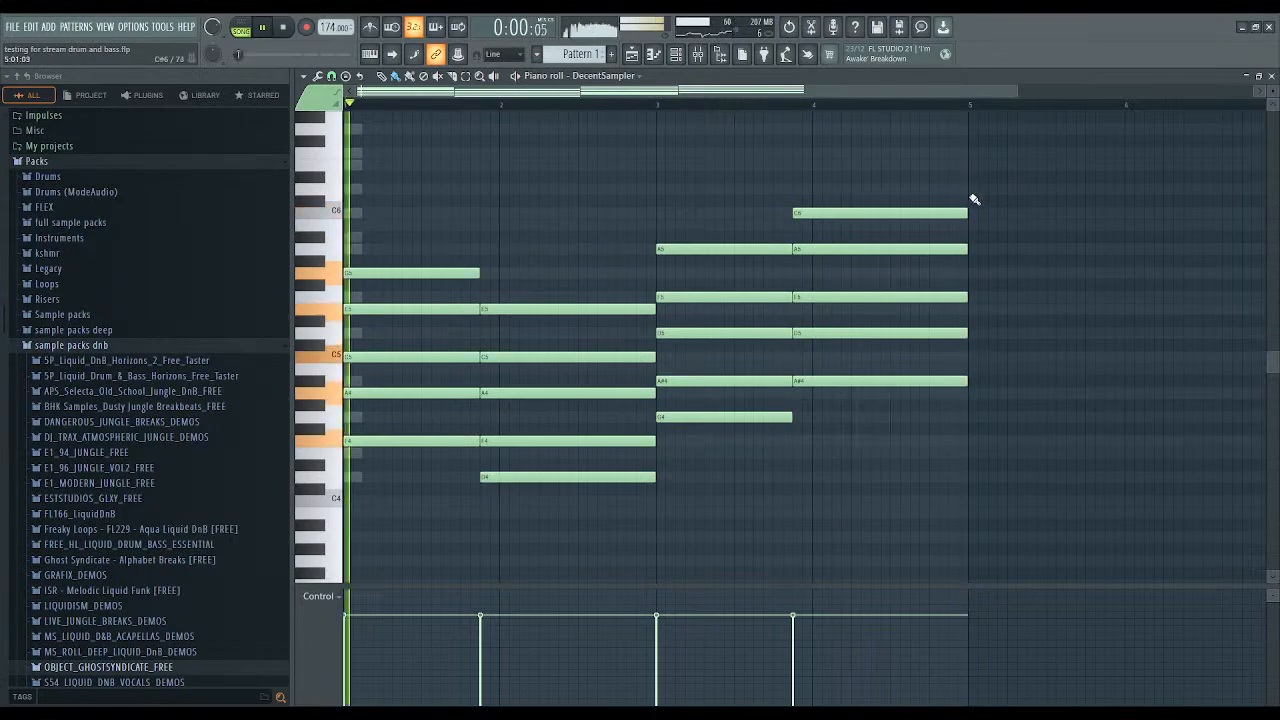
key(space)
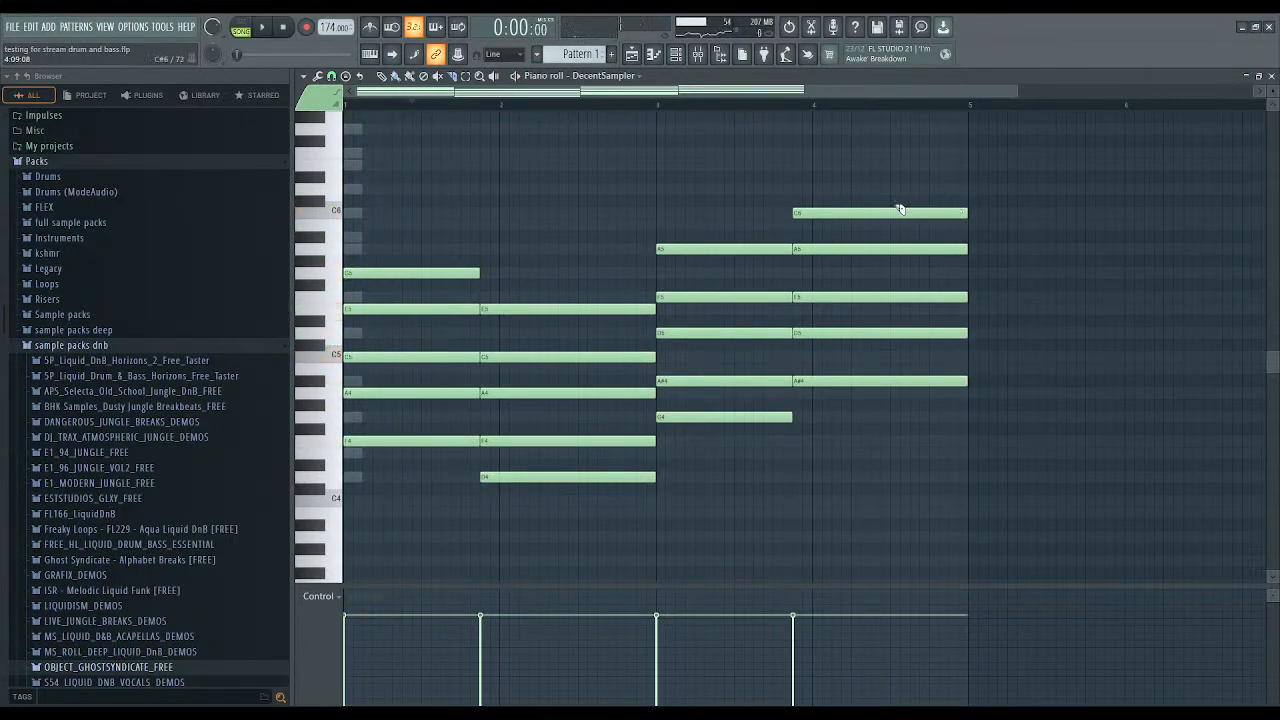
Copy the whole four-bar chord progression so the duplicate starts at bar 5.
drag(920, 171, 352, 550)
drag(373, 443, 976, 453)
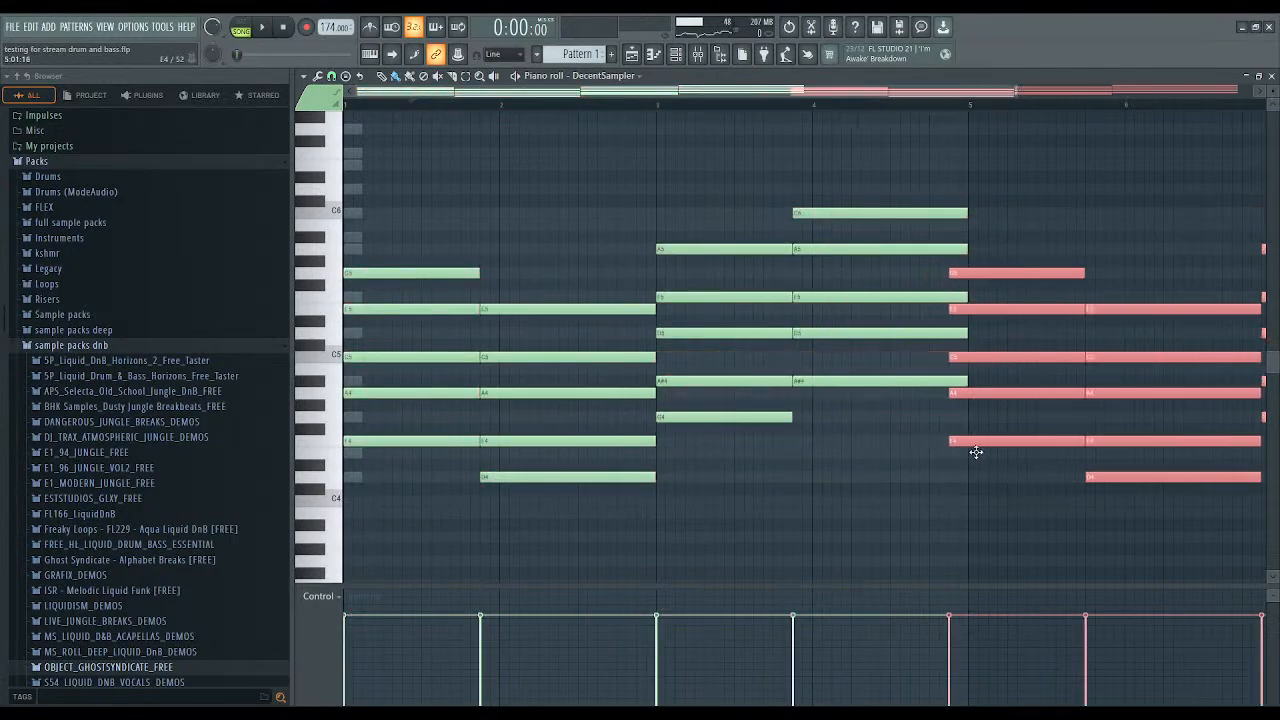
drag(797, 91, 990, 88)
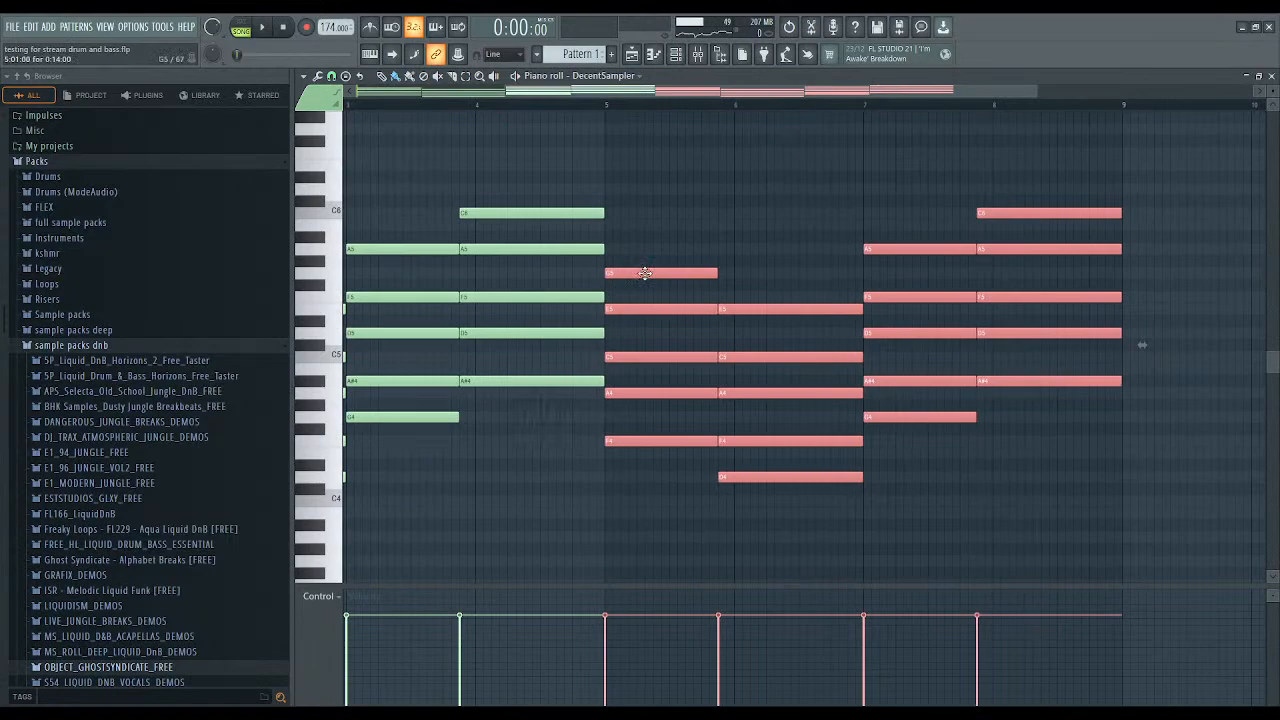
Split the last chord halfway through bar 8 and make its second half an A4, C5, E5, G5, B5 chord.
click(907, 204)
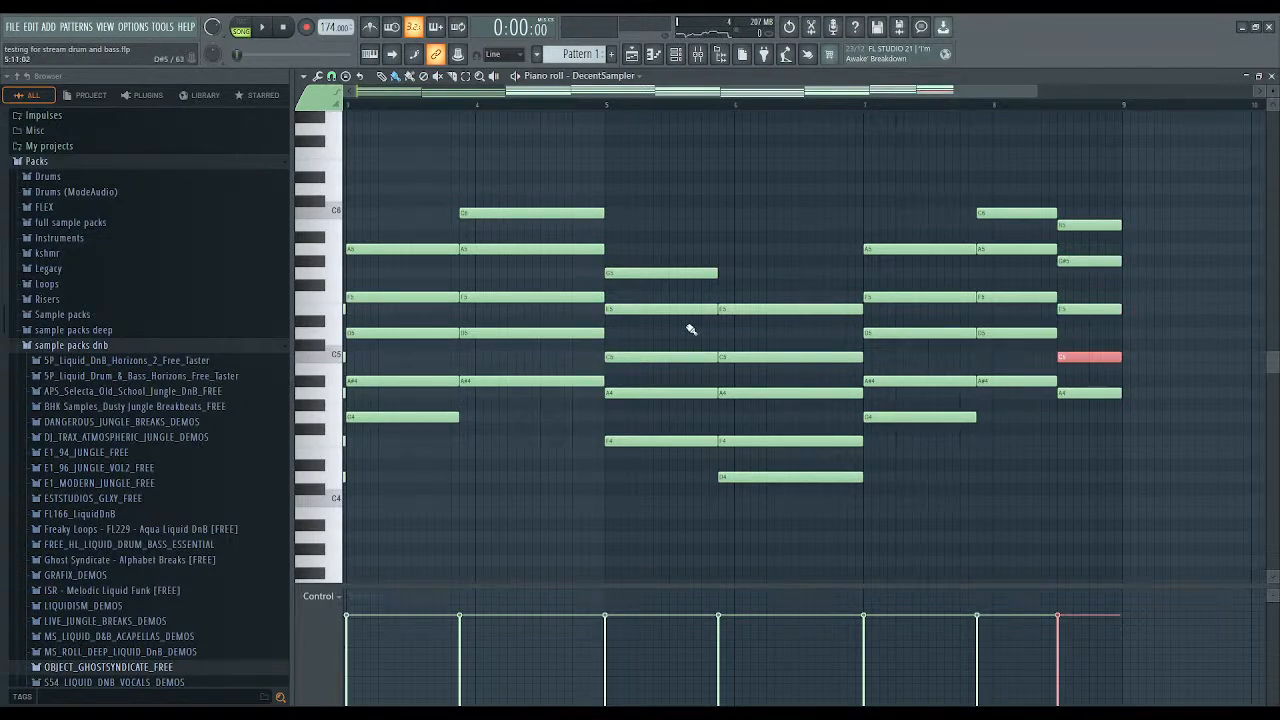
ctrl+click(329, 268)
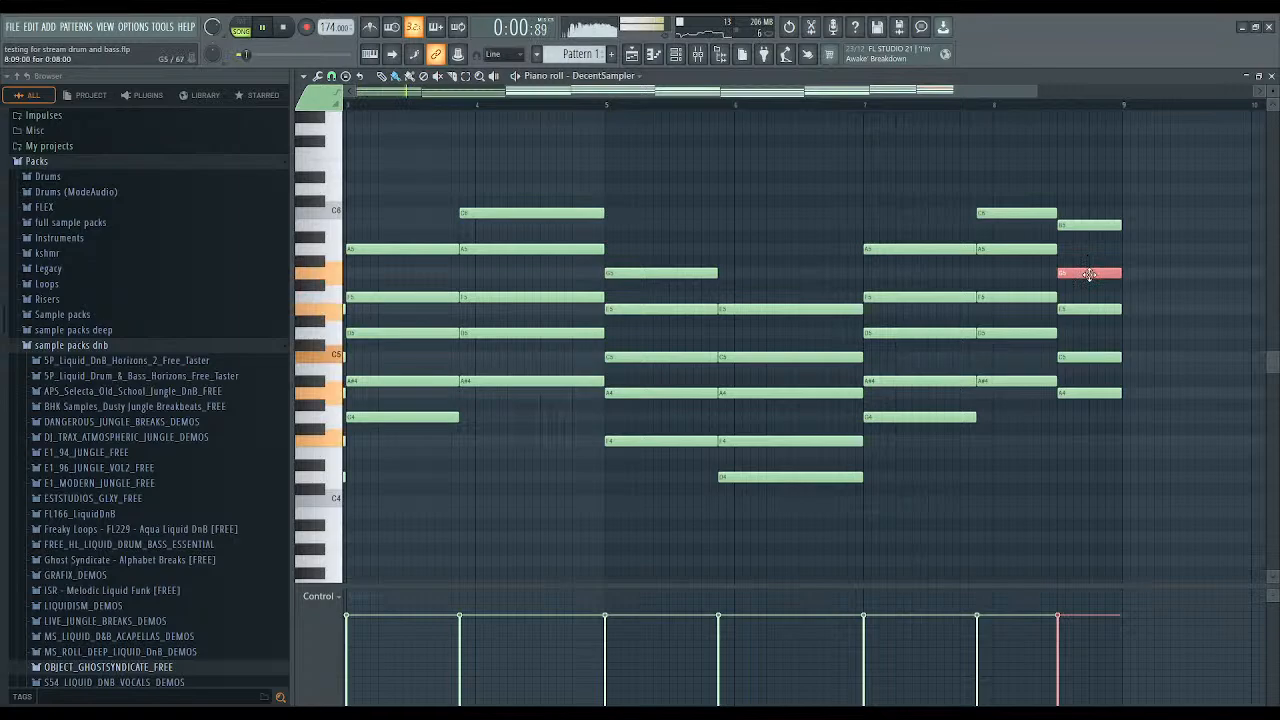
In the playlist, copy the LISC1_174_DrumLoop10 clip on Track 1 to bar 5 to cover all eight bars of Pattern 1.
click(631, 56)
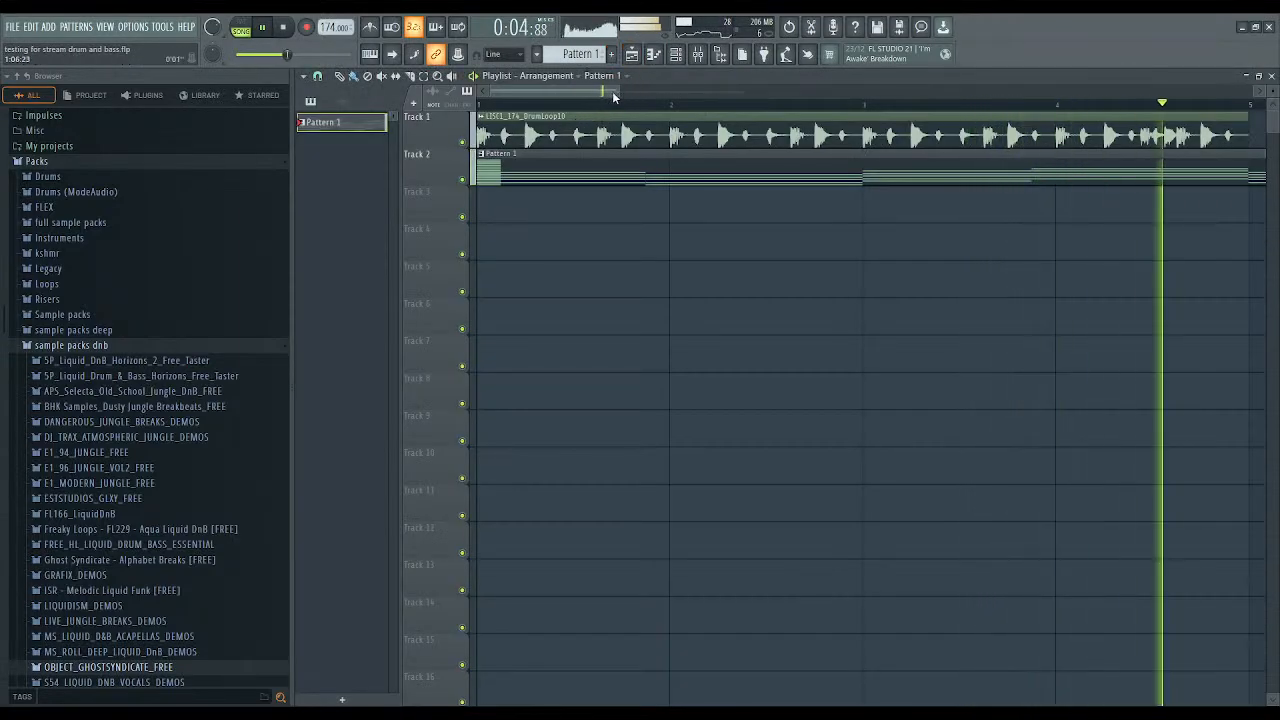
drag(618, 91, 919, 86)
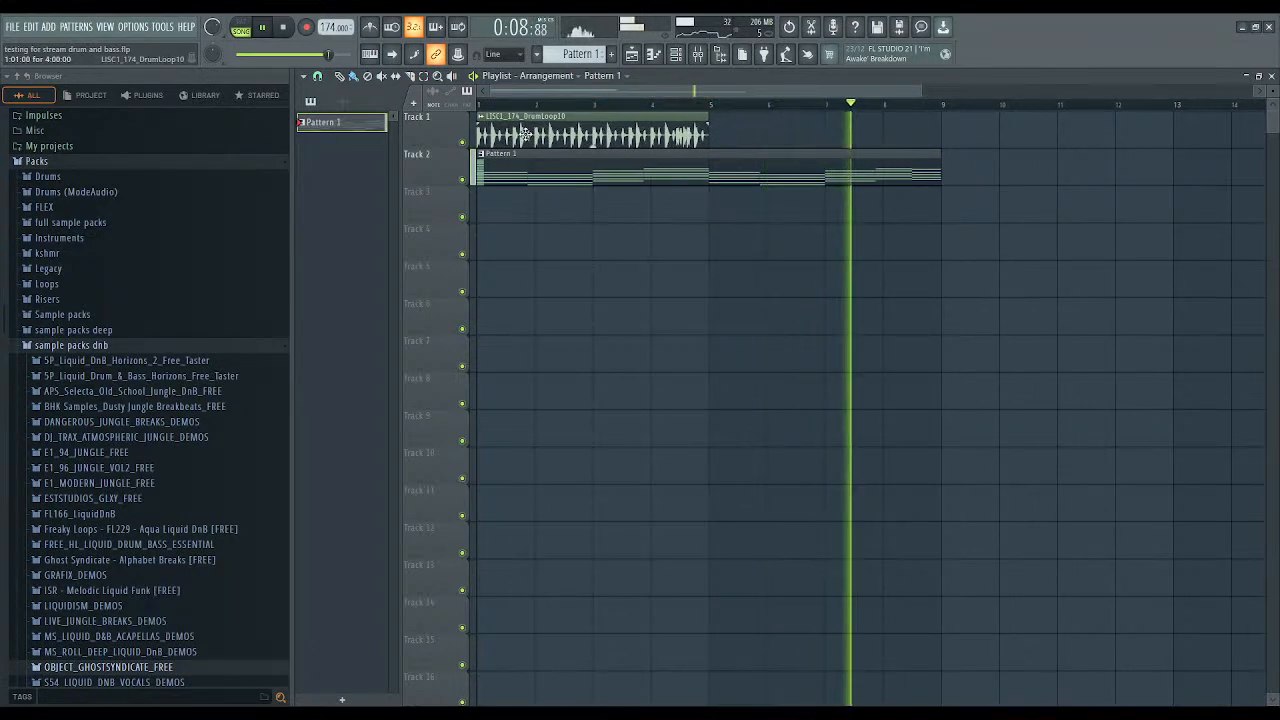
drag(525, 134, 762, 136)
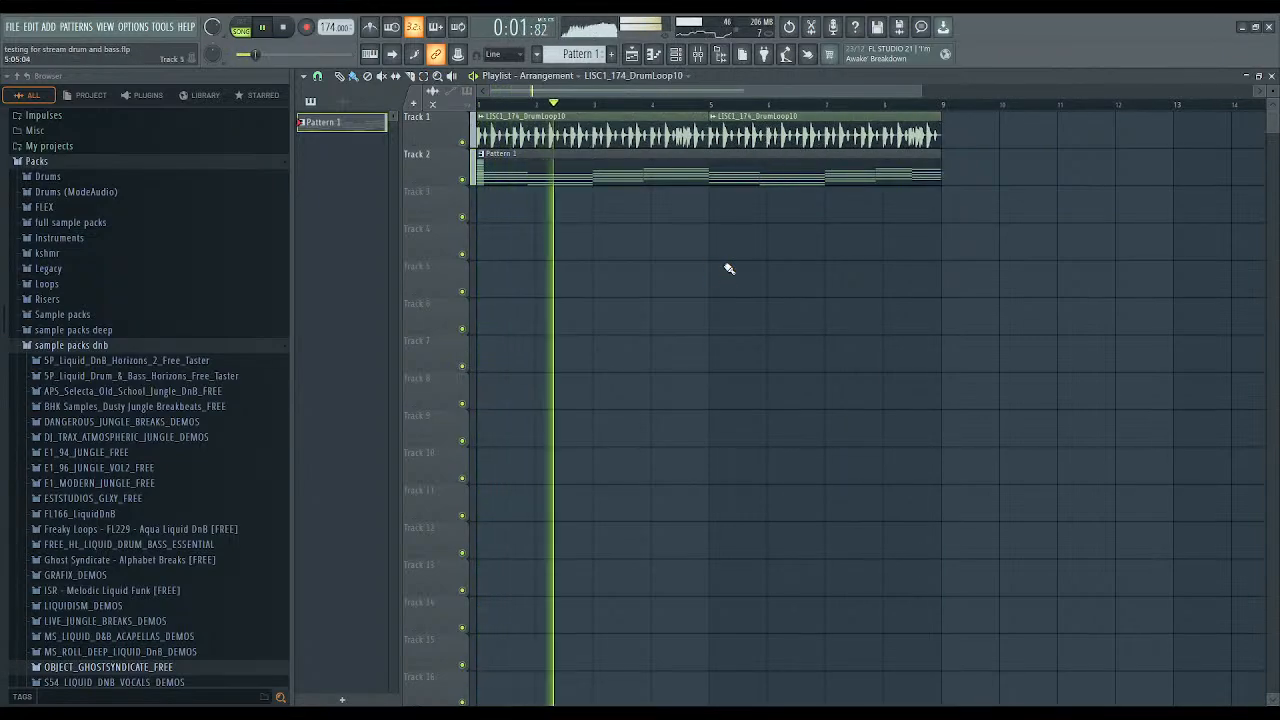
Reopen Pattern 1's DecentSampler piano roll and check the full eight-bar chord progression during playback.
double_click(743, 163)
drag(1036, 92, 1104, 91)
click(1063, 138)
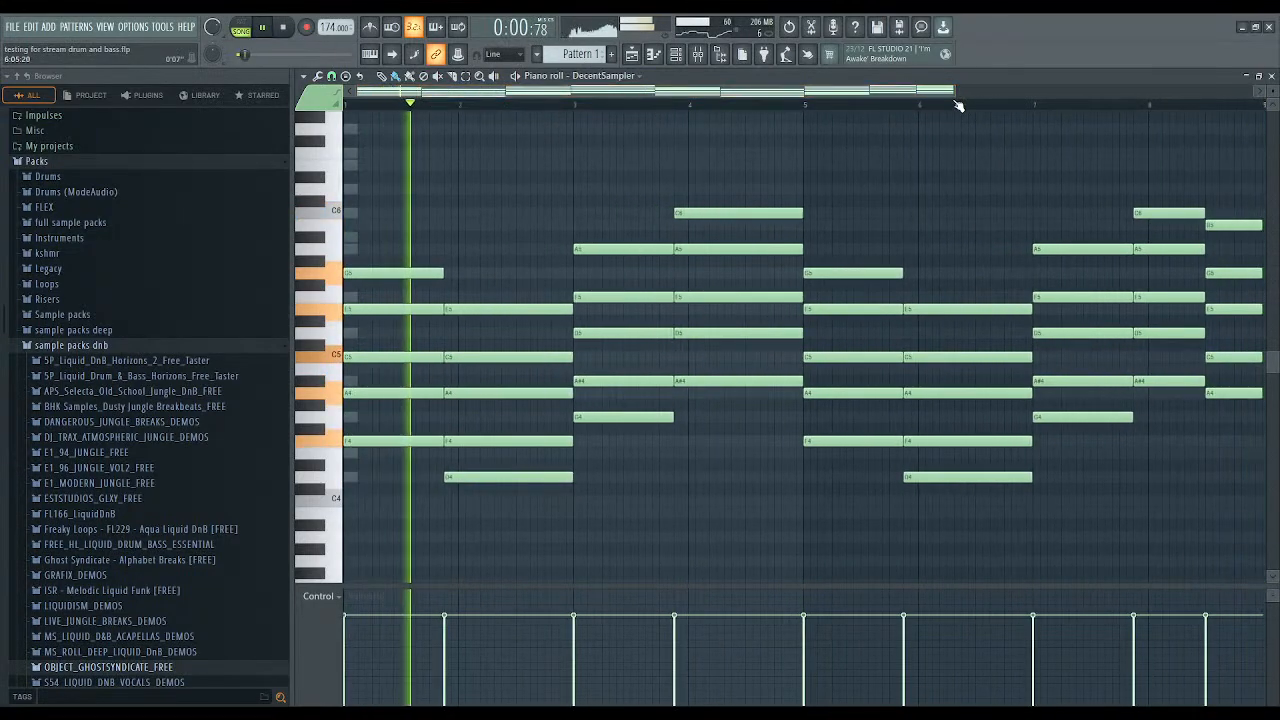
drag(955, 91, 1087, 85)
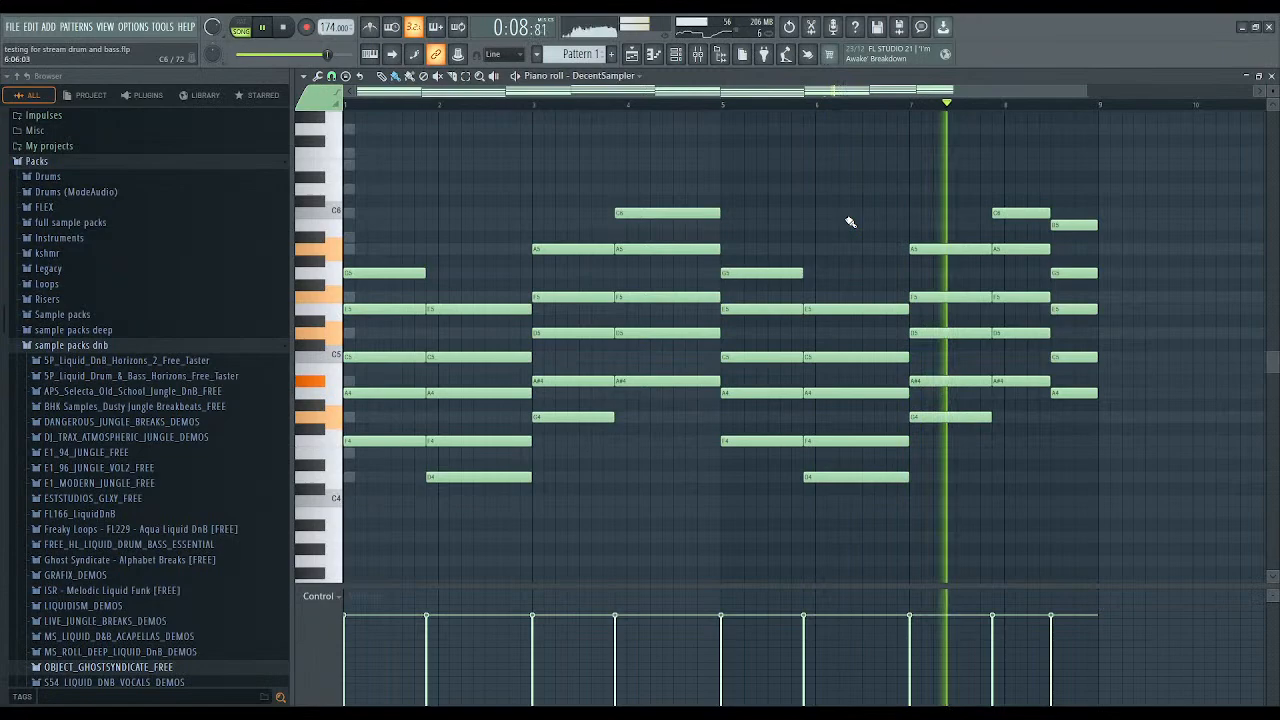
key(space)
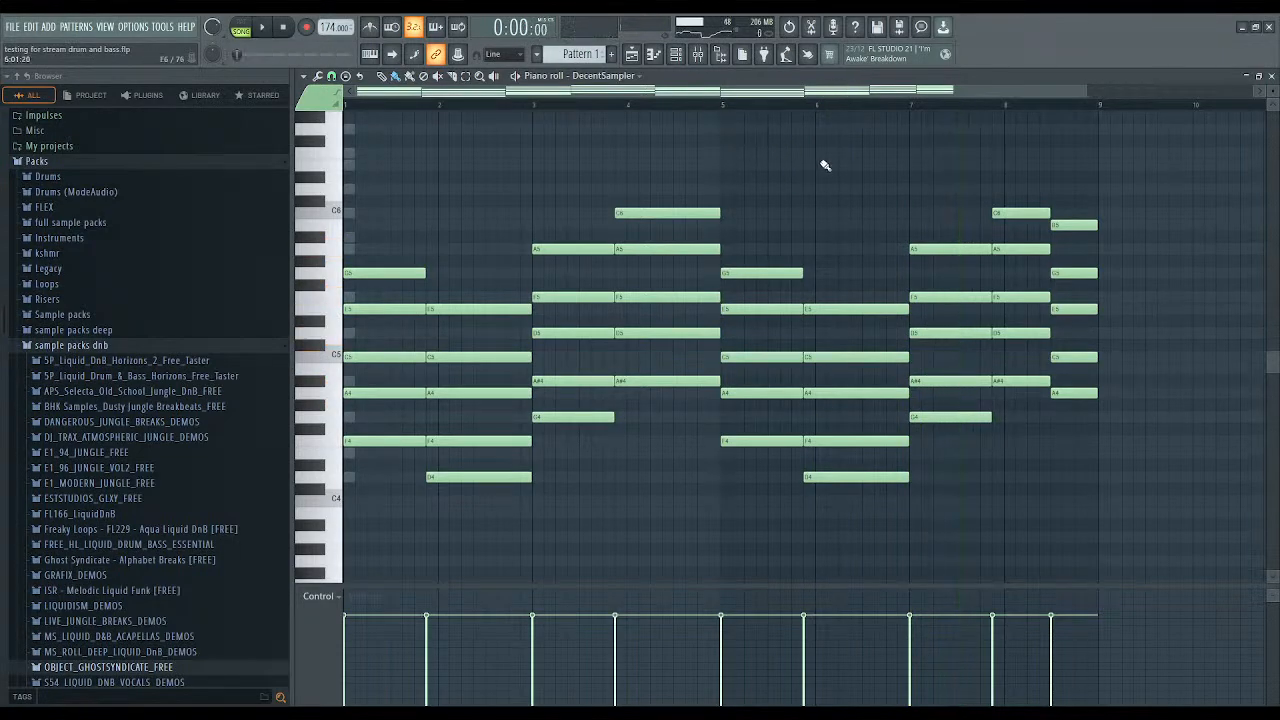
Try splitting off the end of the bar 5 chord and raising its upper notes to D5, F5 and A5.
key(space)
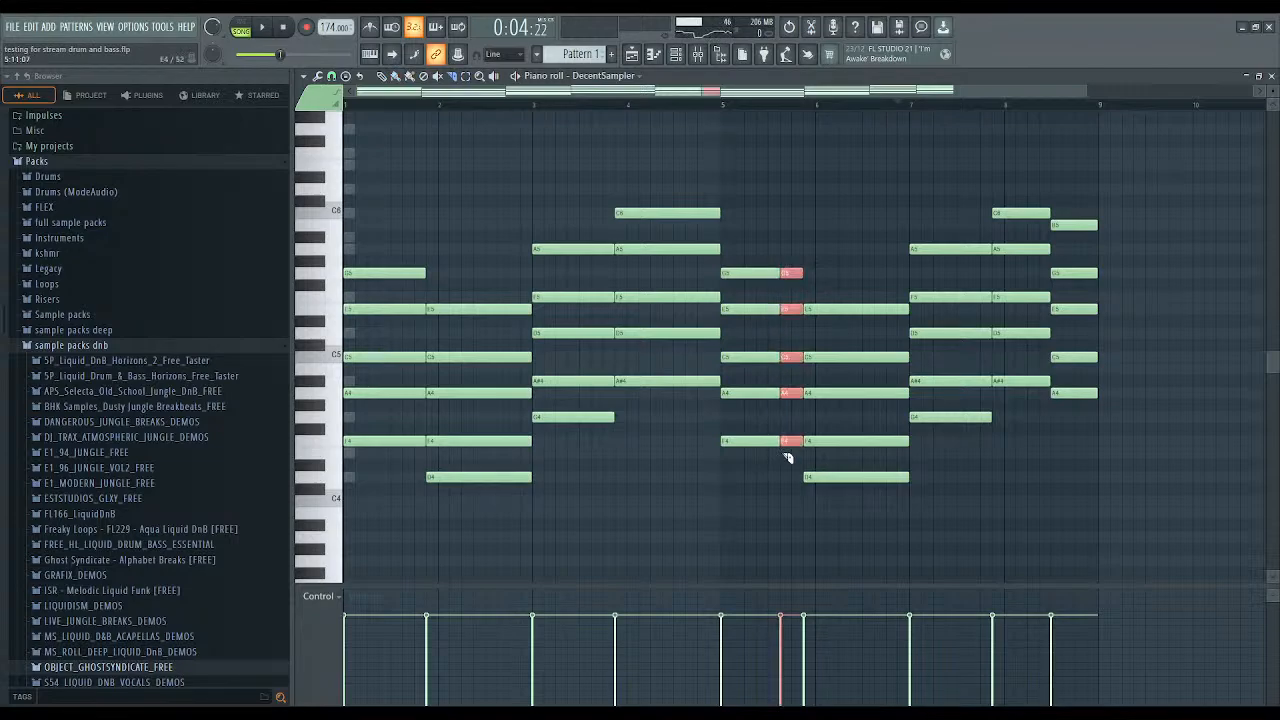
ctrl+click(810, 213)
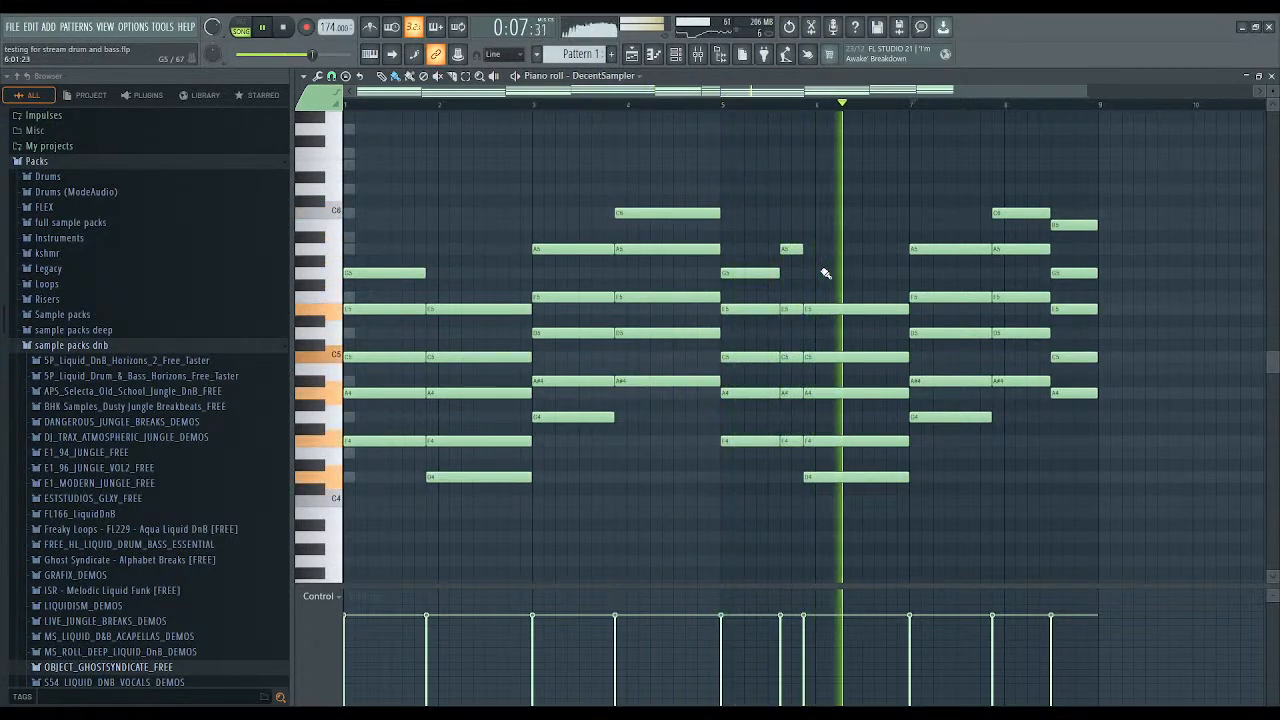
key(space)
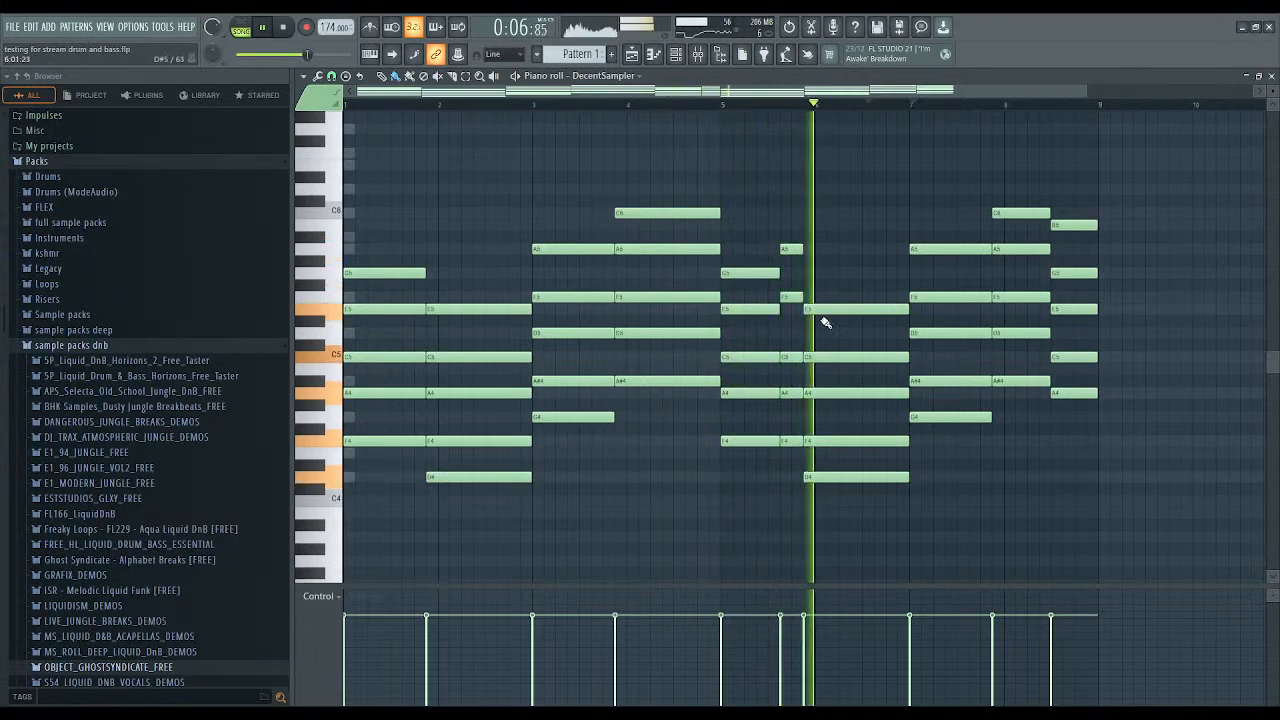
key(space)
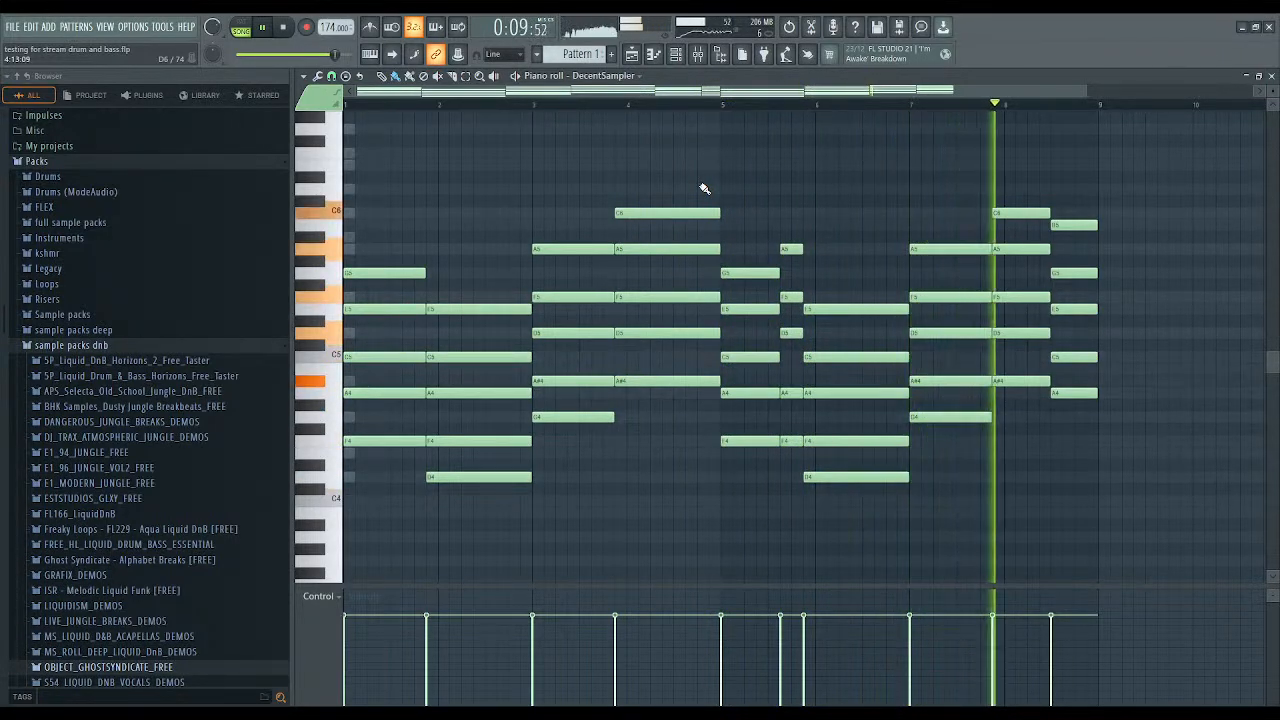
key(space)
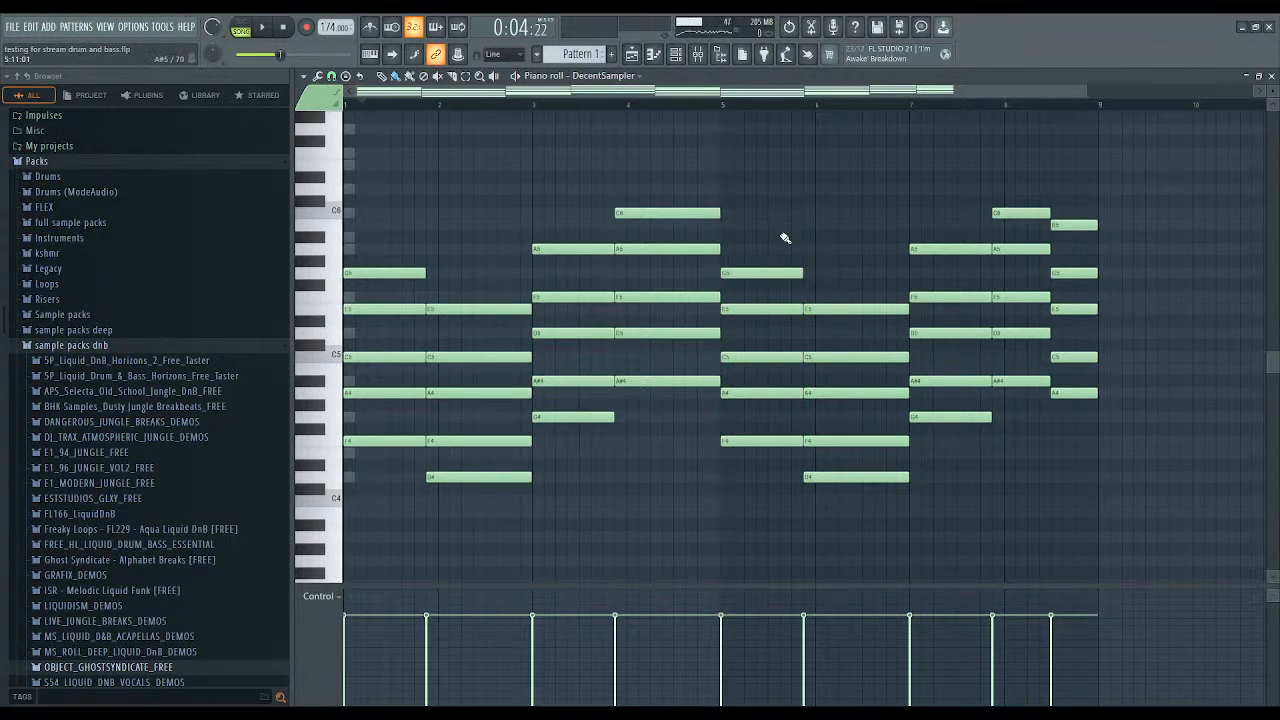
Audition the progression and raise the D4 notes of the second and sixth chords two octaves to D6.
scroll(785, 238, up, 1)
key(space)
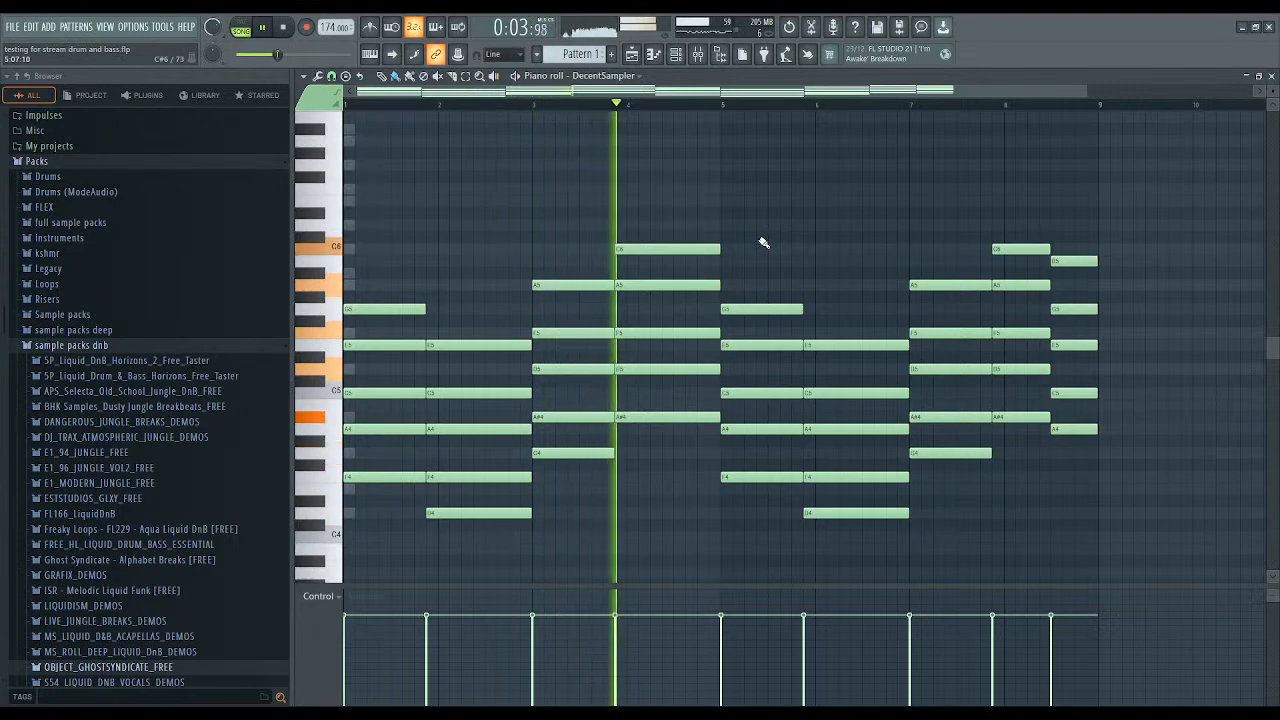
scroll(763, 243, down, 2)
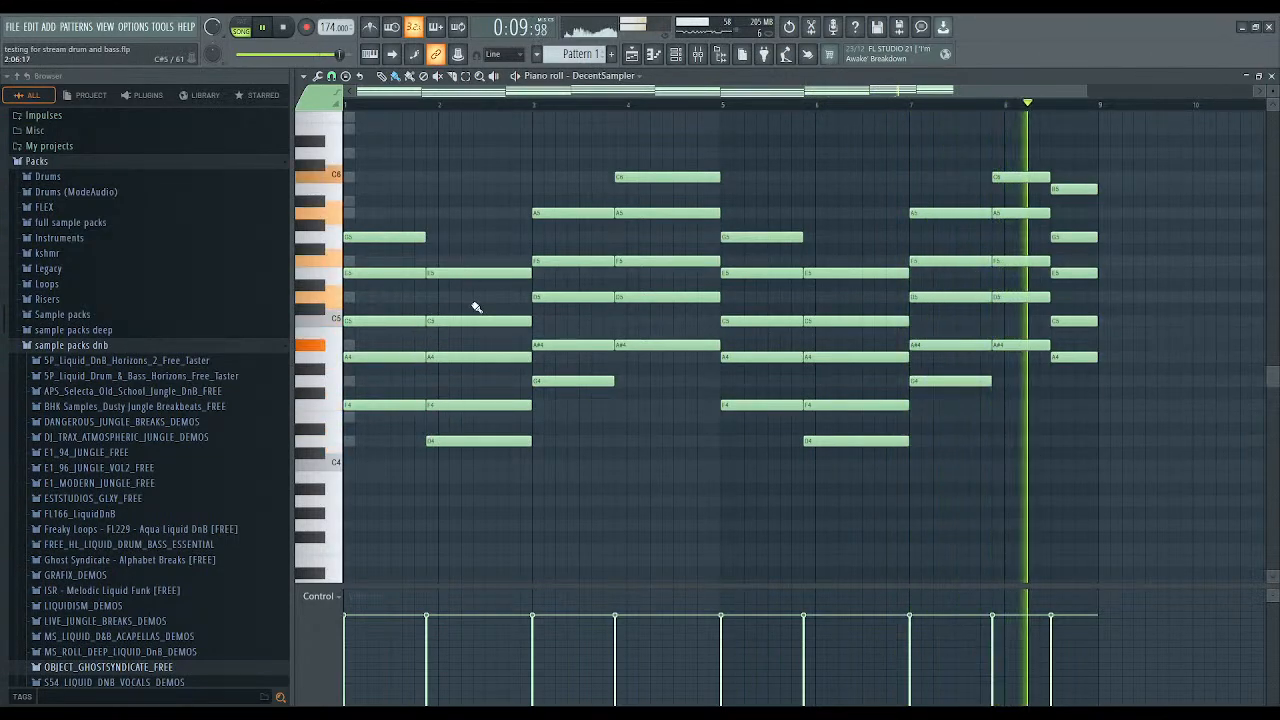
scroll(471, 303, up, 1)
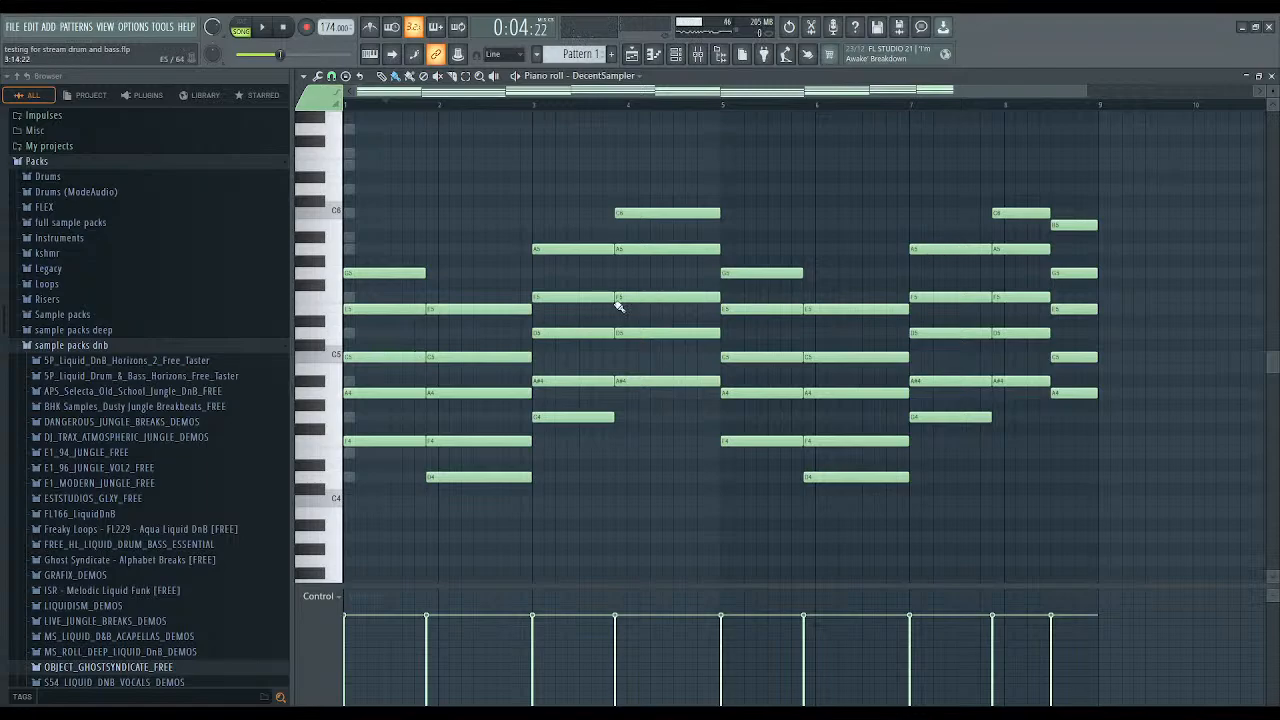
click(333, 466)
key(ctrl+Up)
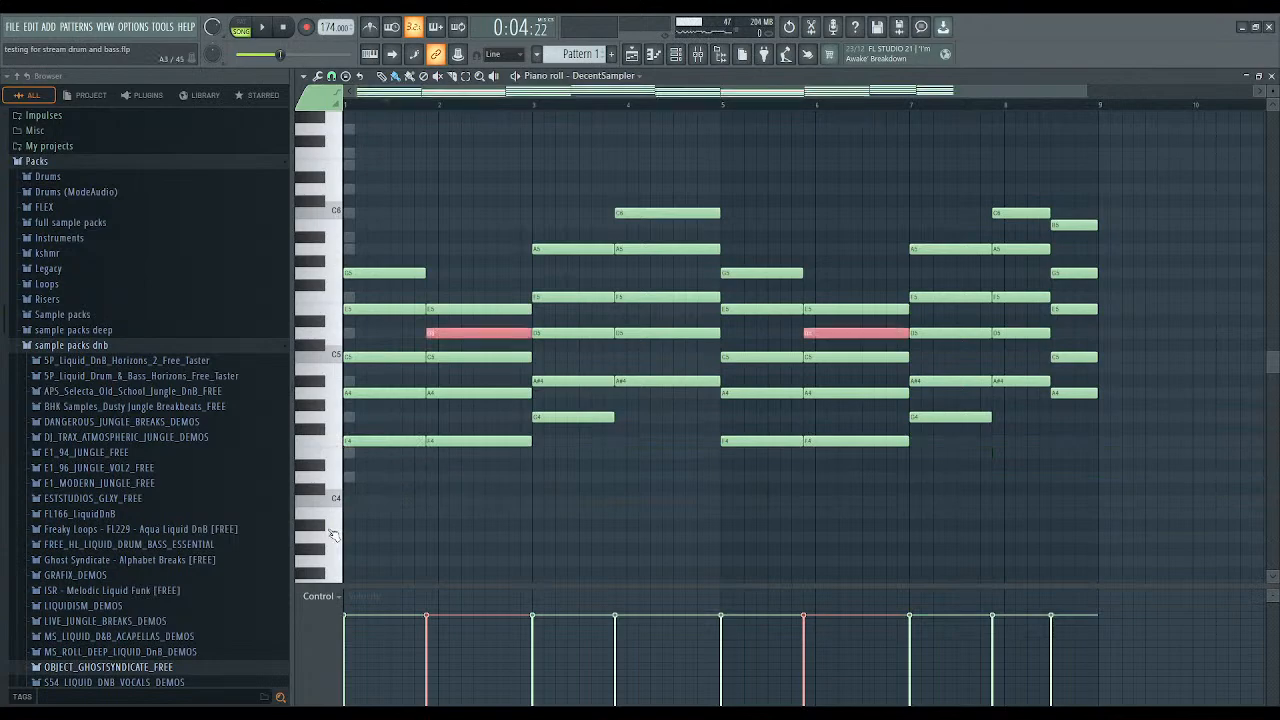
key(space)
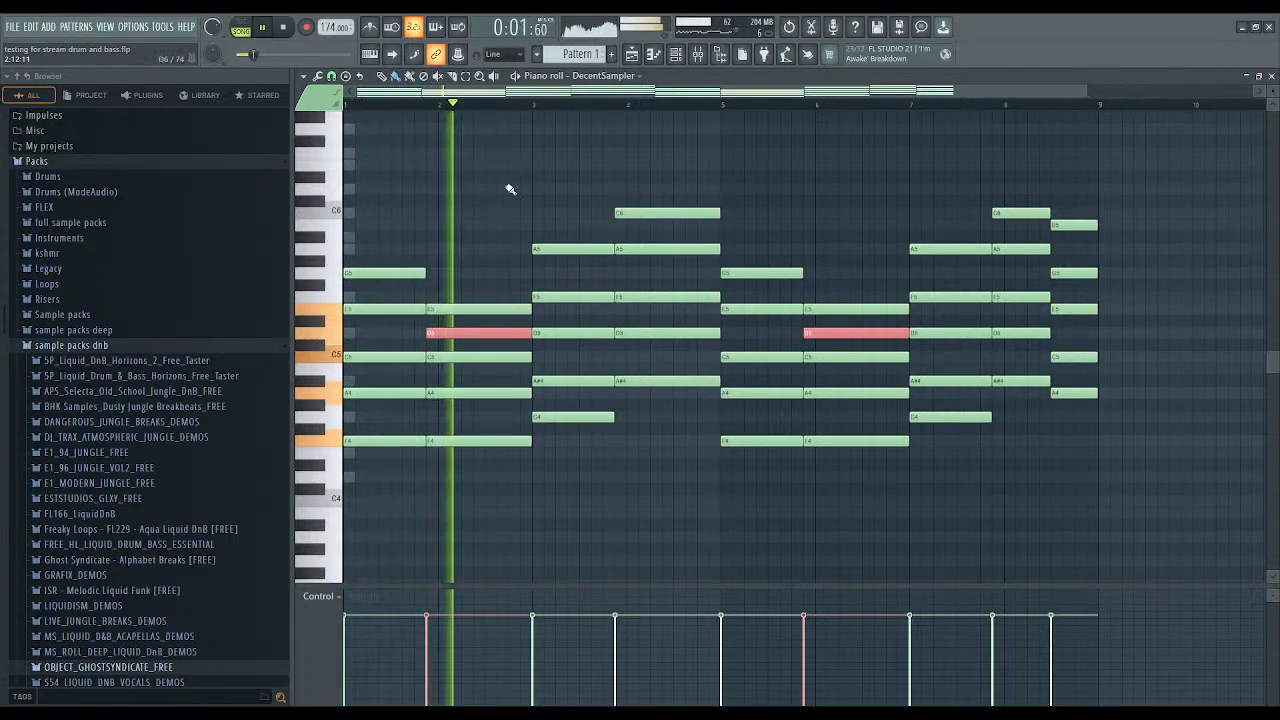
key(shift+Down)
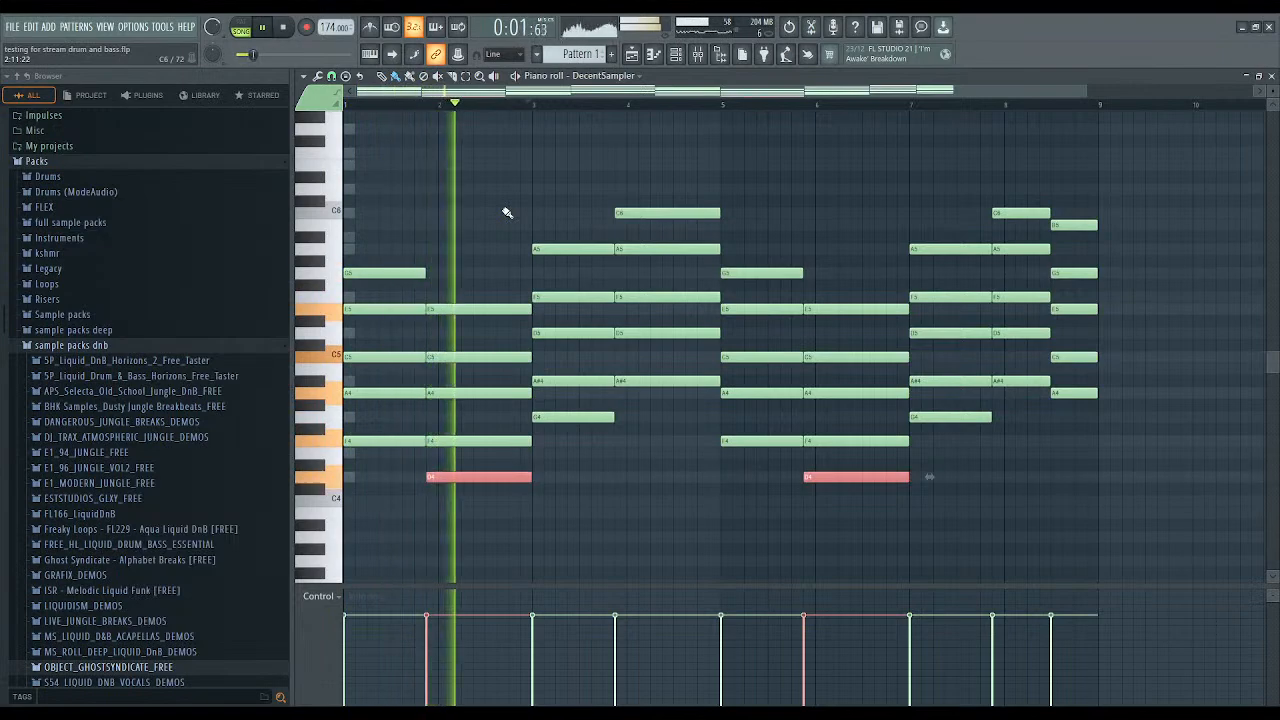
key(space)
key(shift+Up)
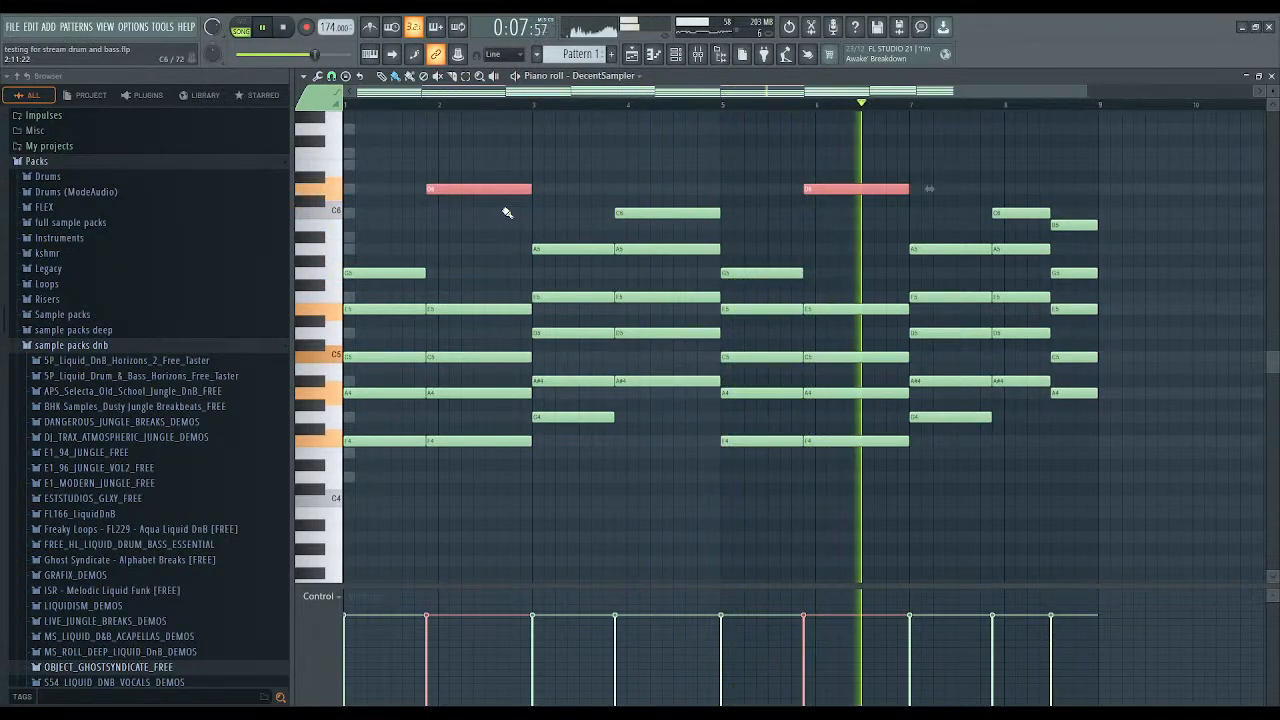
Raise the A4 notes of the second and sixth chords one octave to A5 during playback.
key(space)
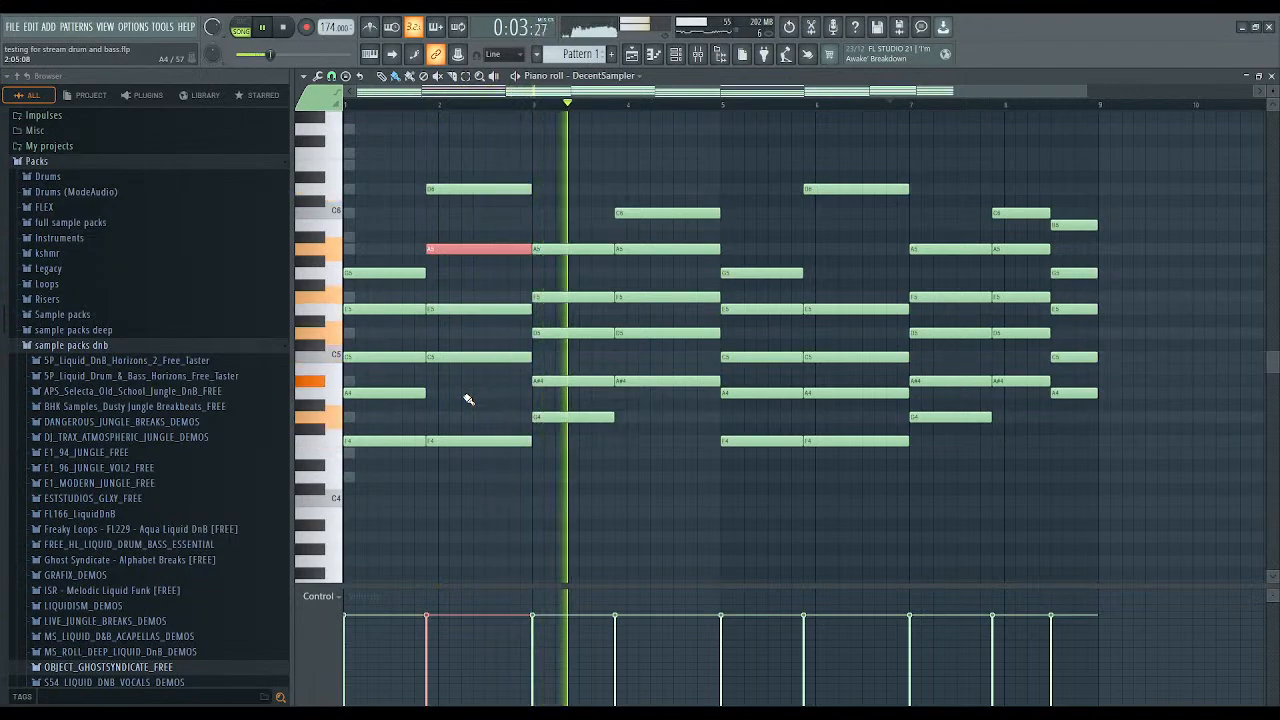
click(828, 395)
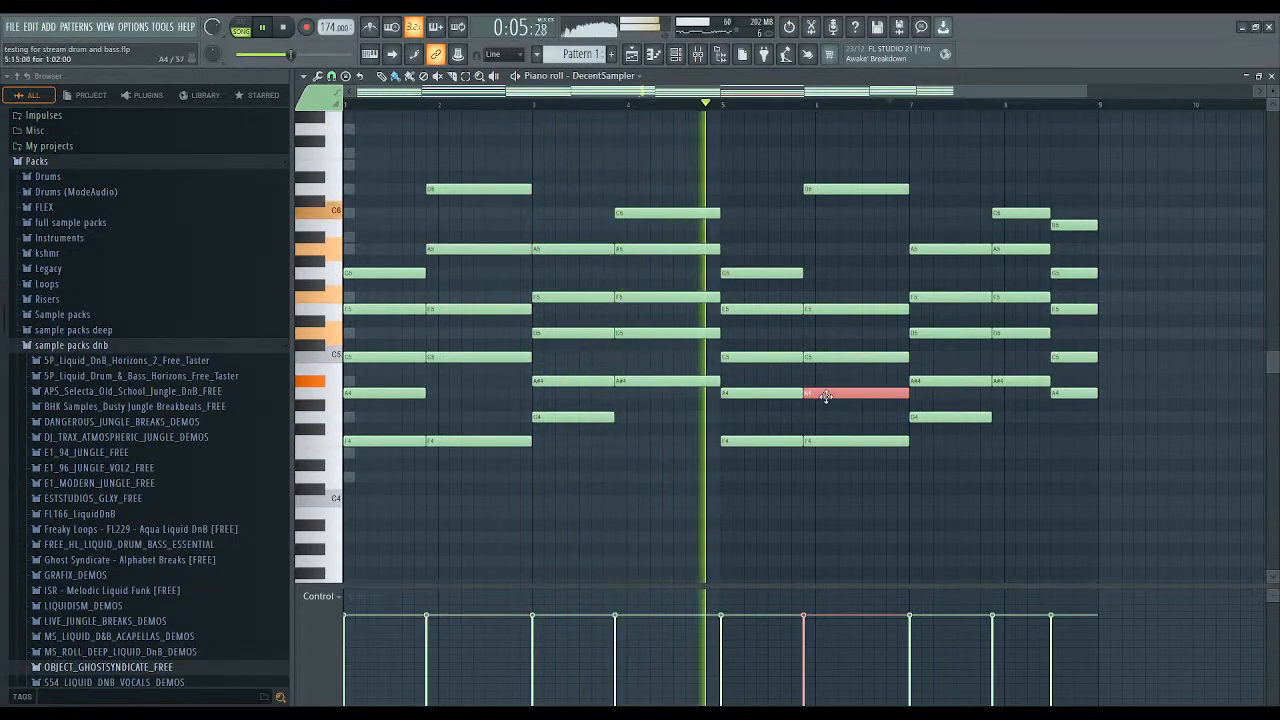
key(ctrl+Up)
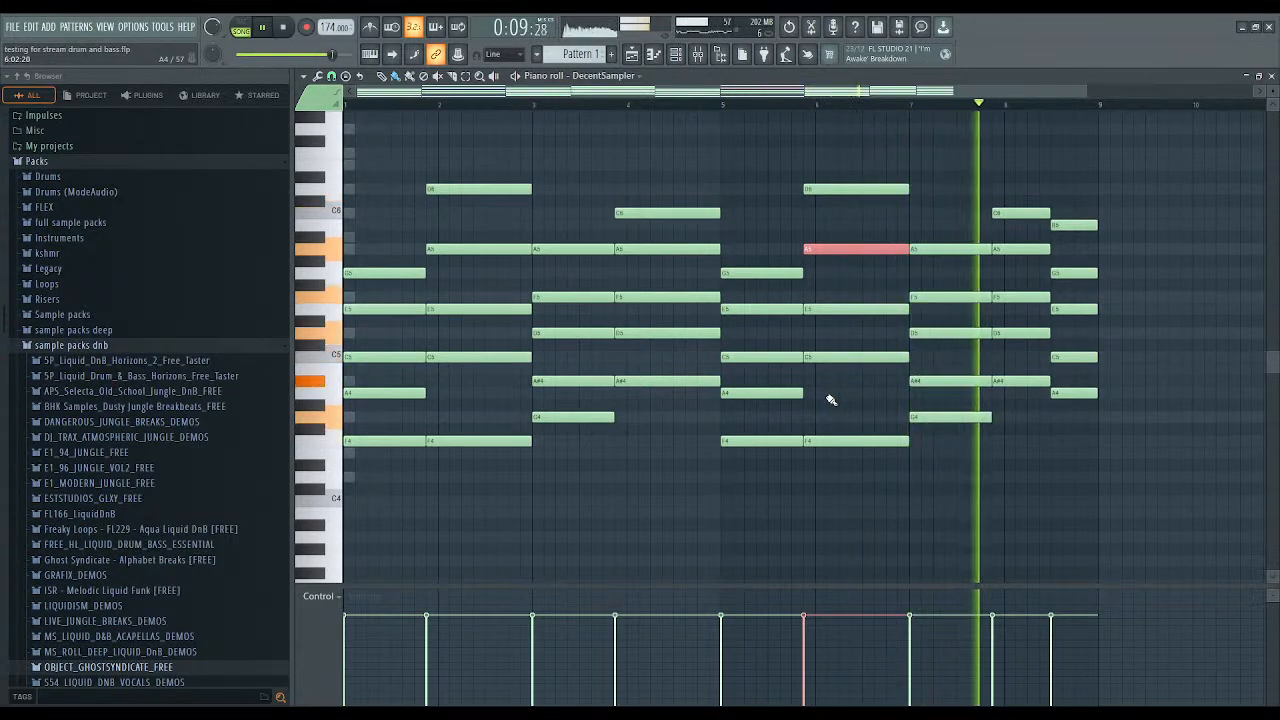
ctrl+click(798, 421)
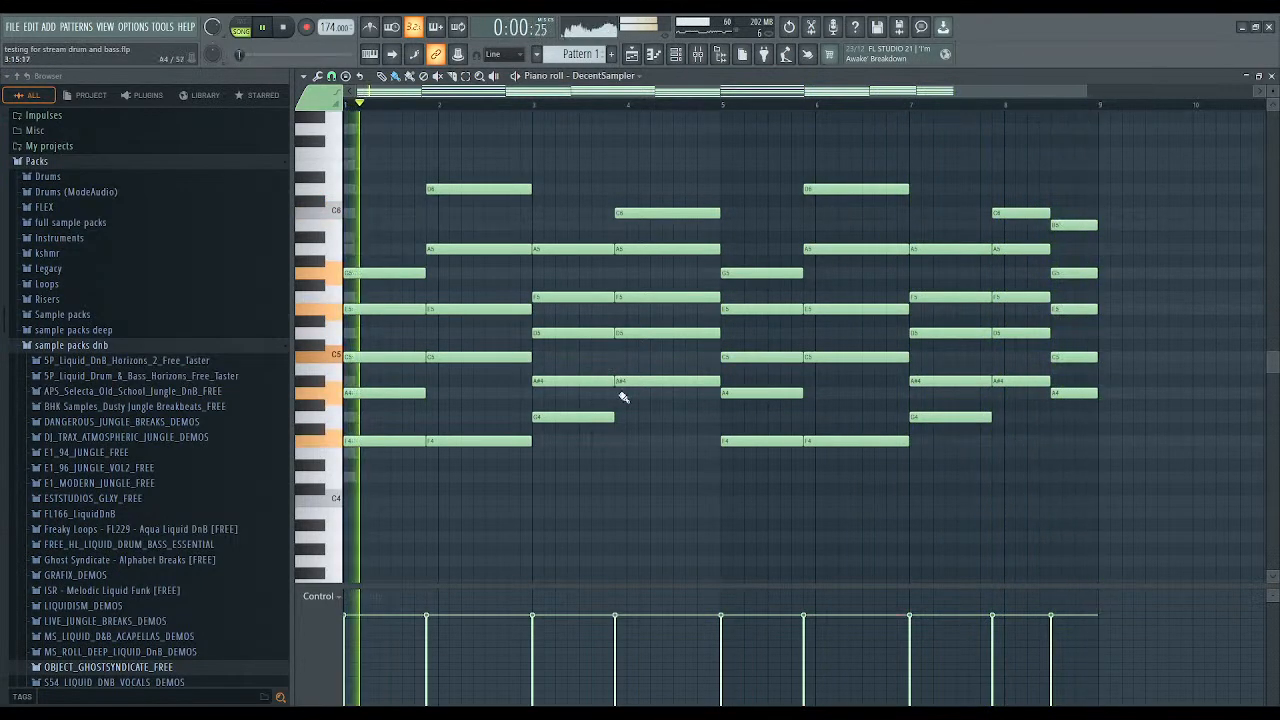
Raise the bar 3 chord's G4 to G5 and the sixth chord's F4 to F5, trying F6 for the latter.
scroll(650, 435, up, 1)
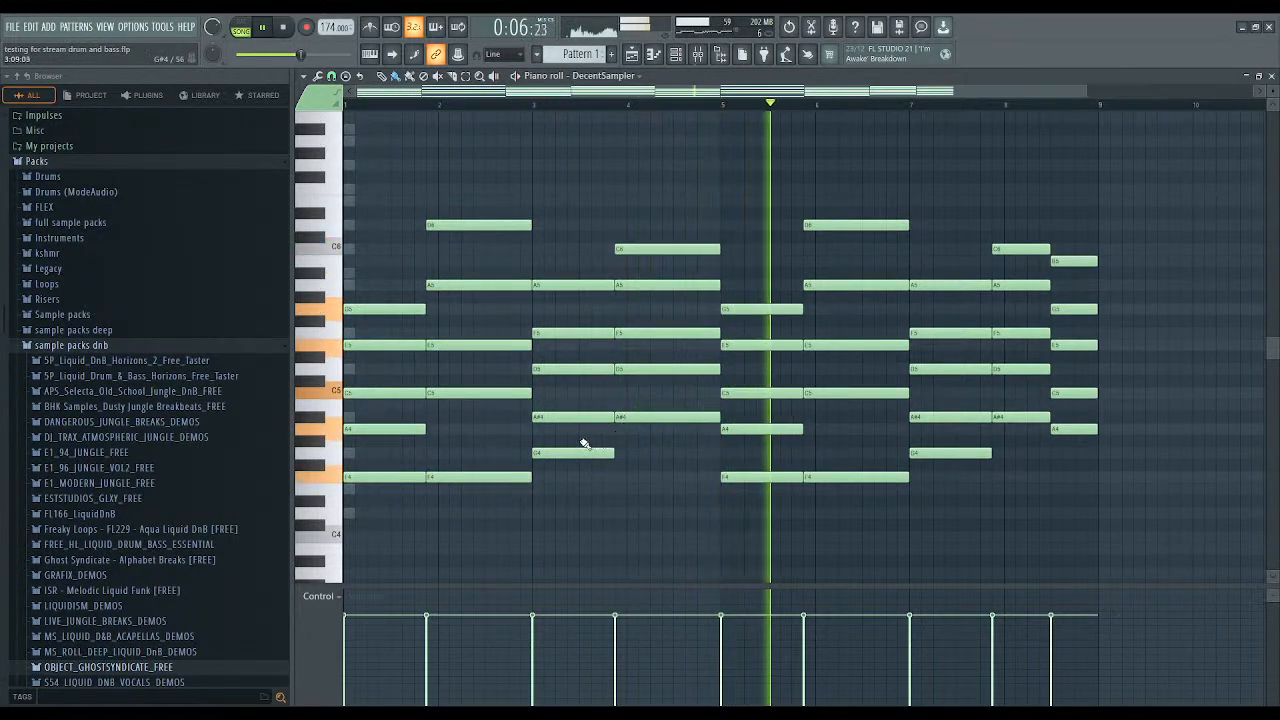
key(space)
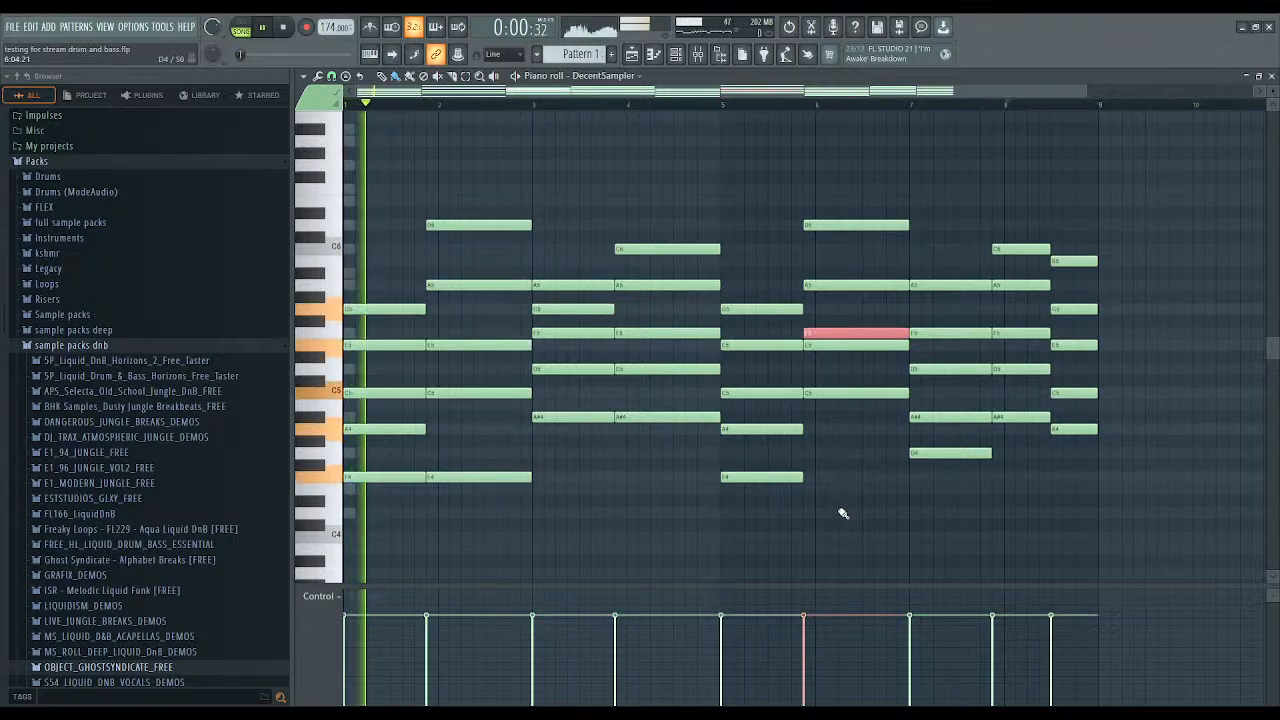
key(ctrl+Up)
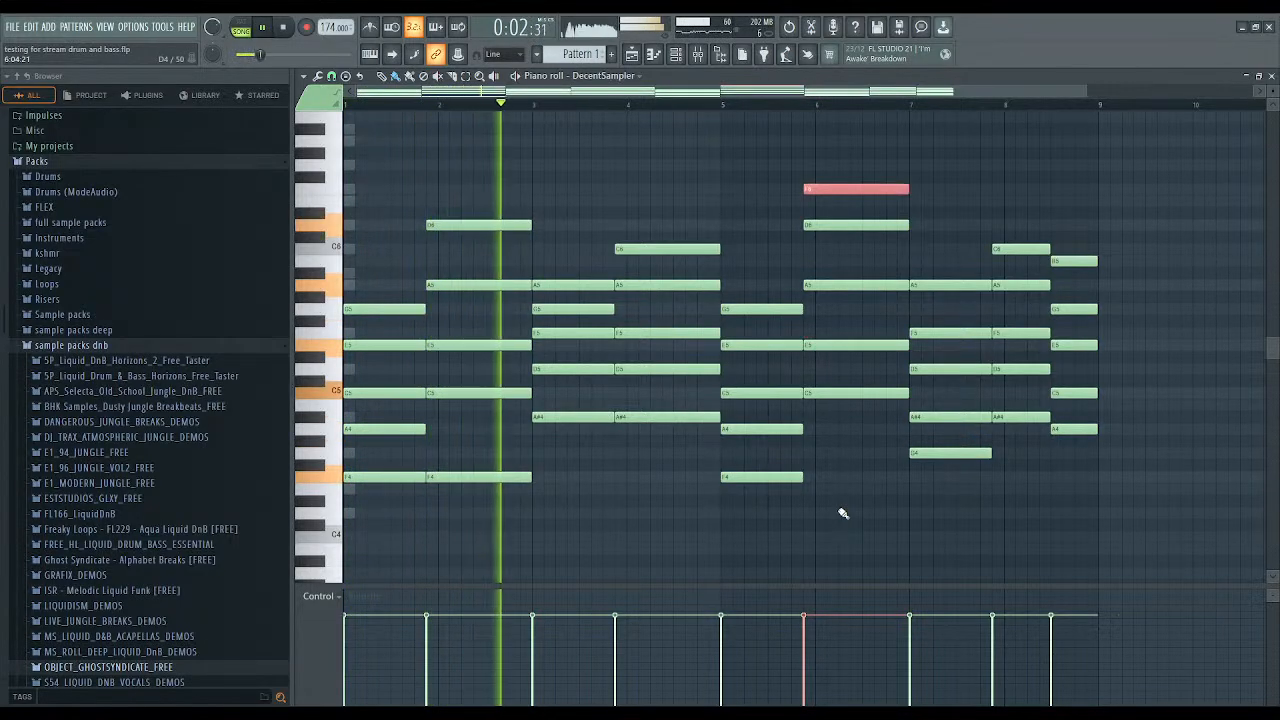
key(ctrl+Down)
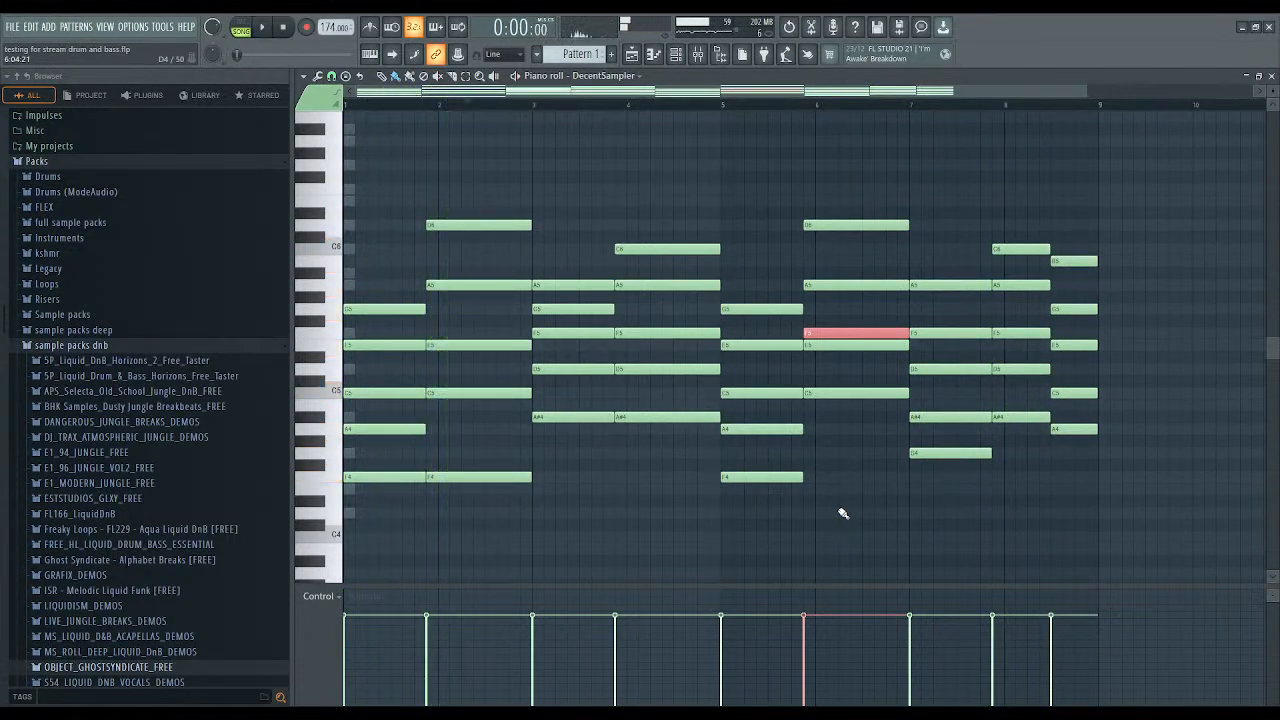
Add an F3 bass note under the first chord and an A#3 bass note under the bar 3 chord.
scroll(843, 513, down, 2)
scroll(777, 488, down, 2)
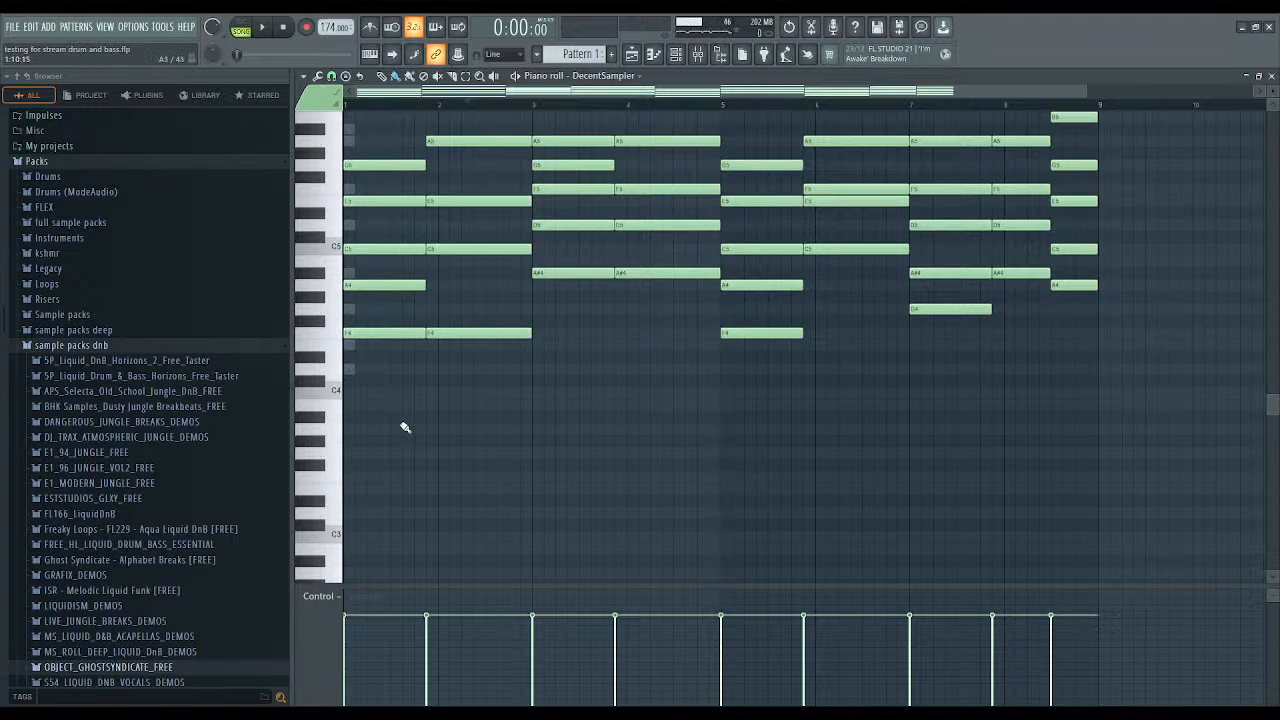
scroll(405, 428, down, 1)
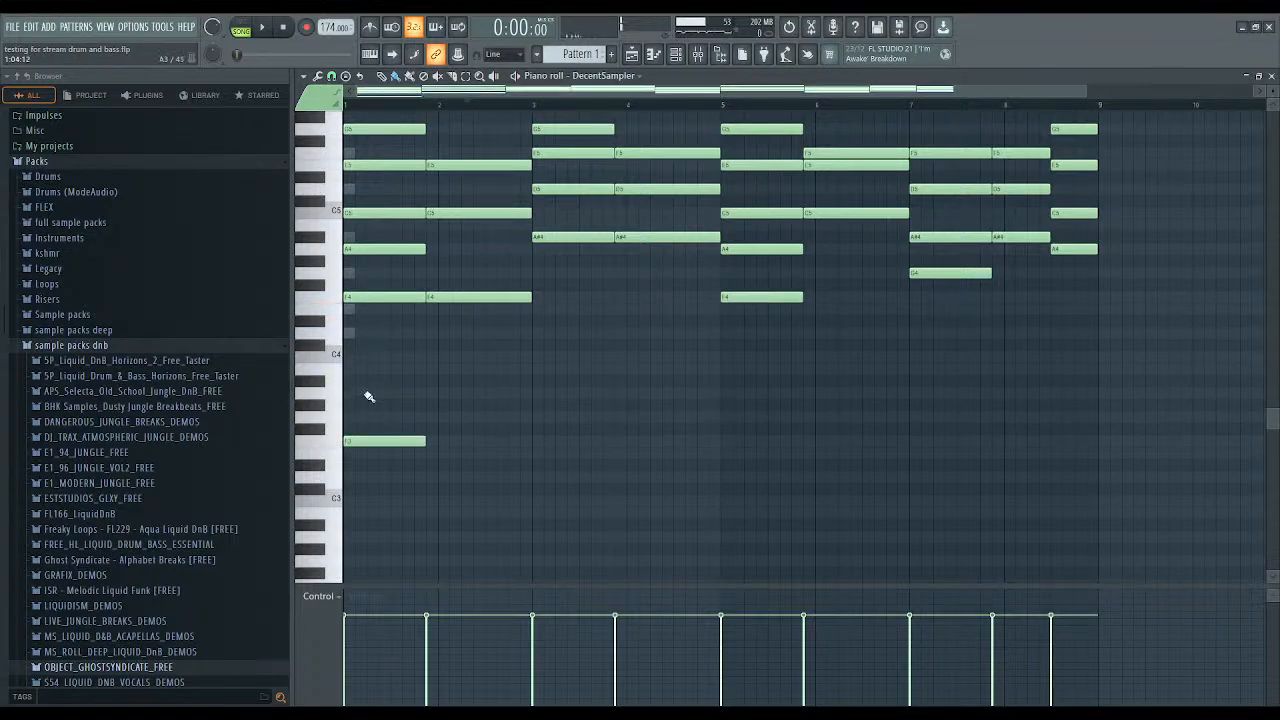
scroll(369, 397, up, 2)
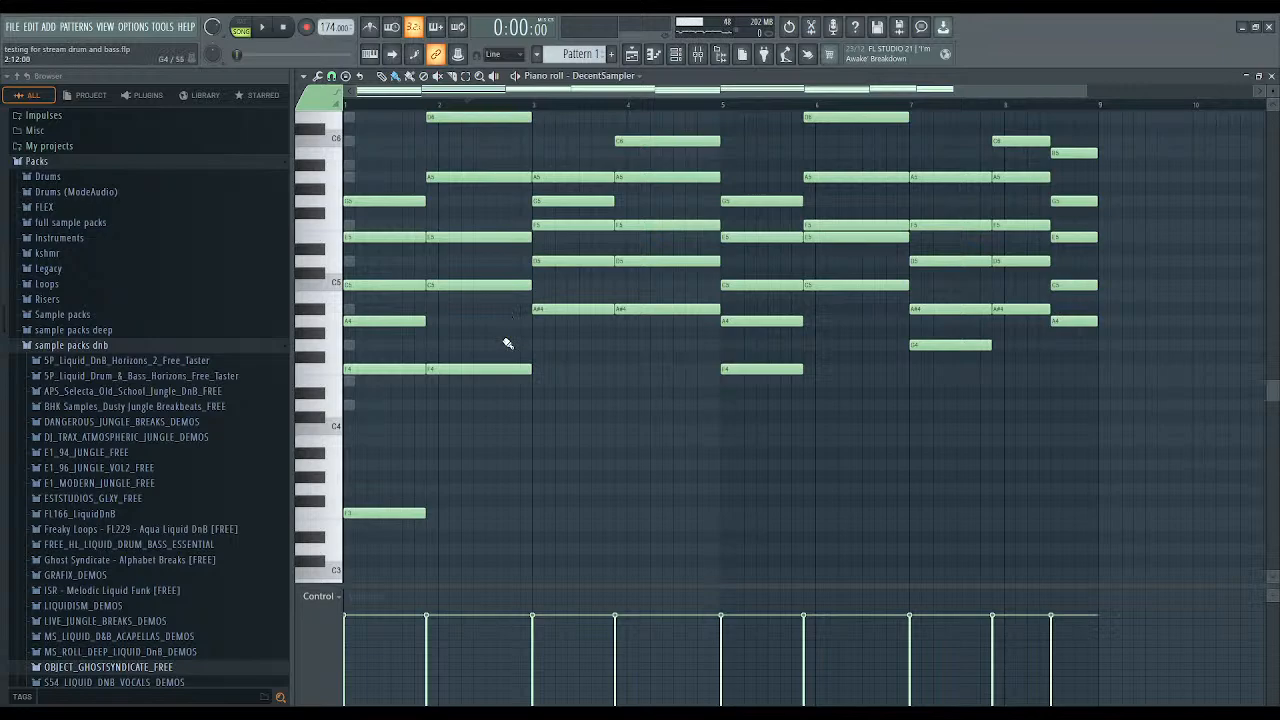
scroll(500, 381, down, 1)
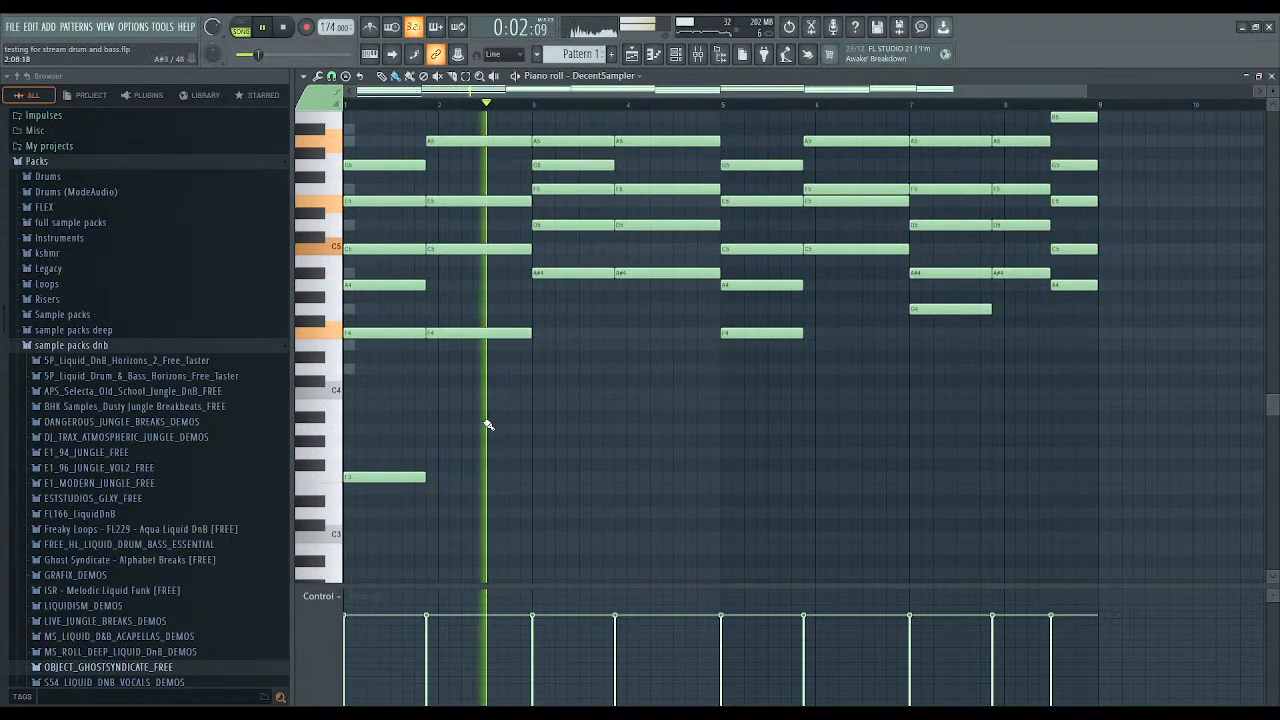
key(space)
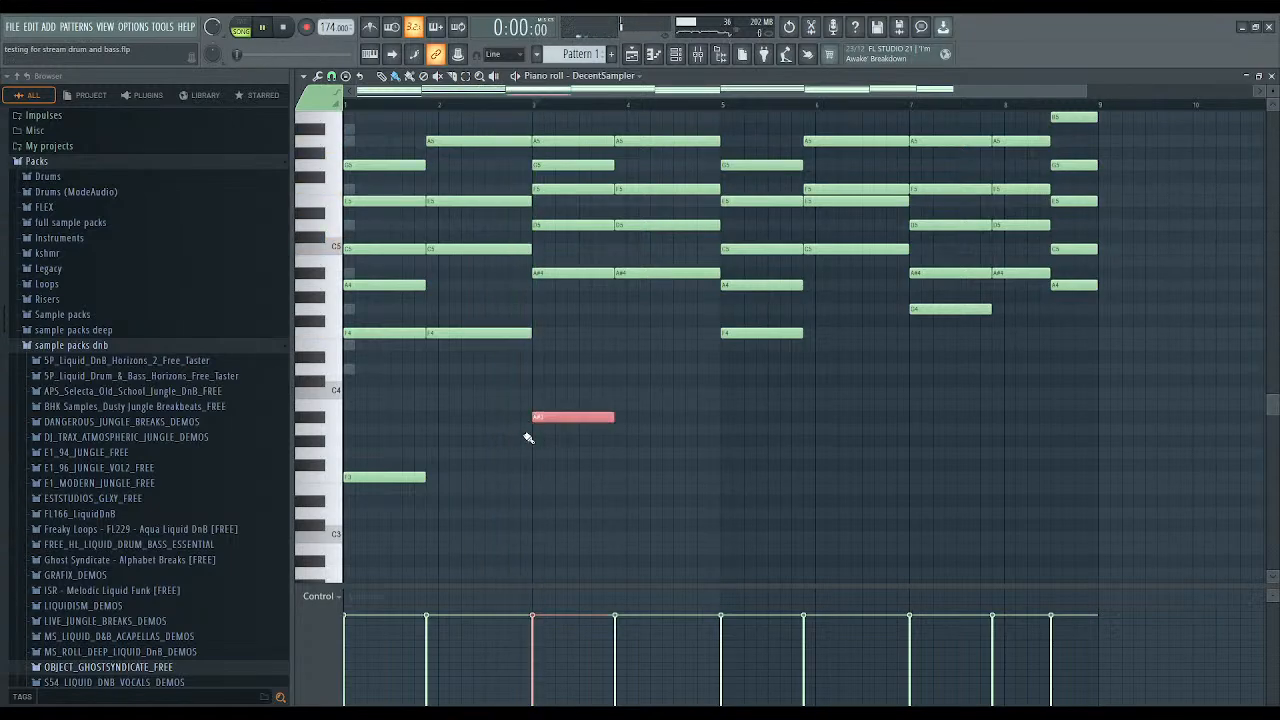
key(space)
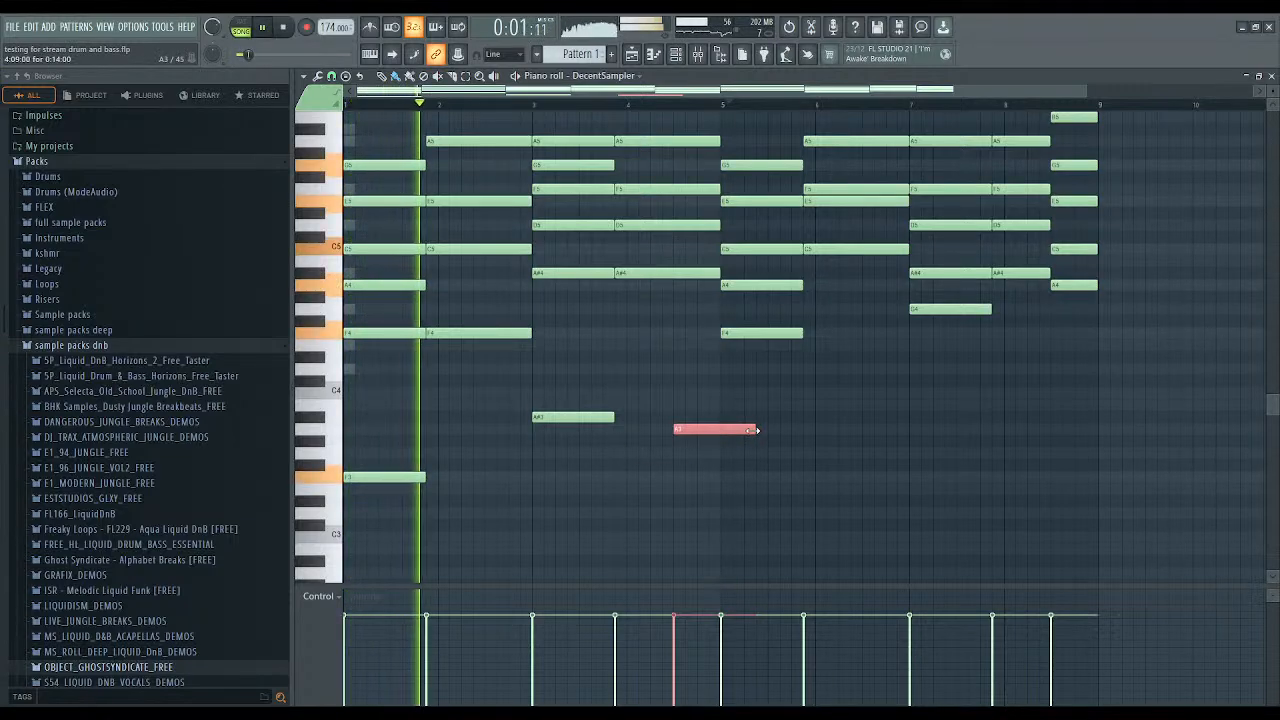
Shorten the A3 bass note to end at bar 5 and repeat the F3, A#3, A3 bass line across bars 5 to 8.
drag(755, 429, 720, 431)
mouse_move(677, 389)
mouse_down()
mouse_move(656, 444)
mouse_move(429, 534)
mouse_move(394, 486)
mouse_move(766, 481)
mouse_up()
click(773, 525)
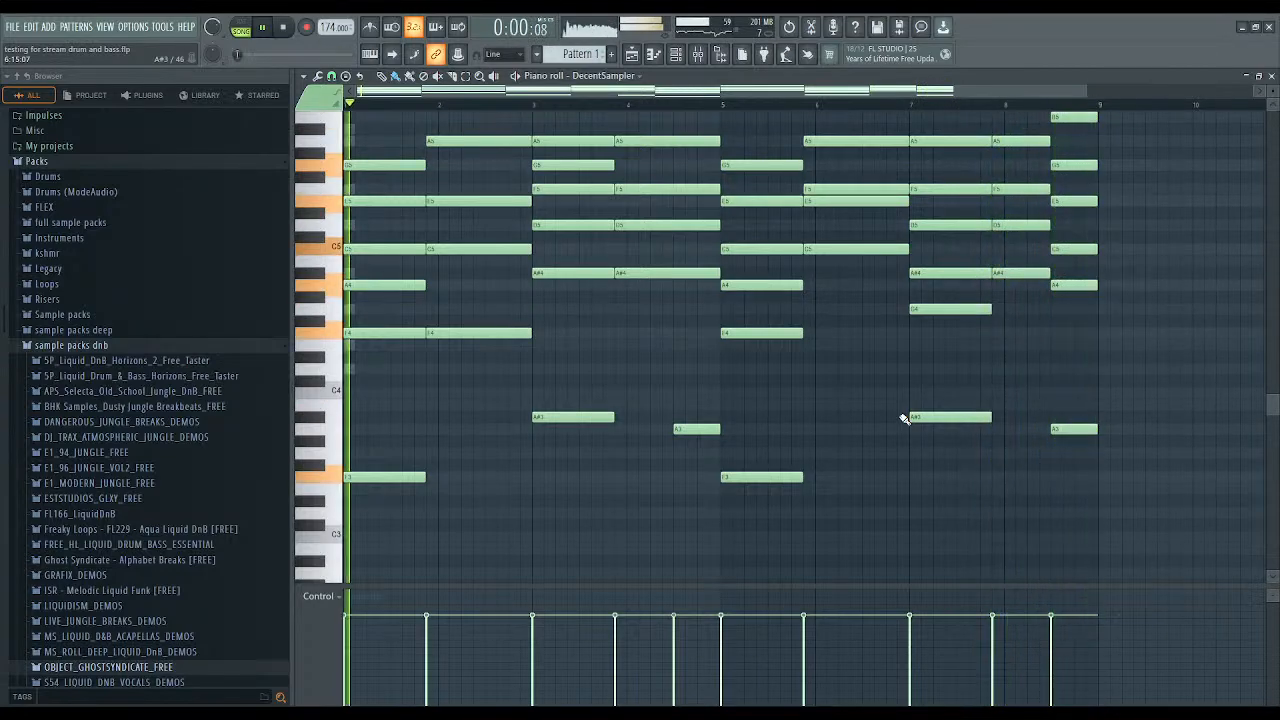
Move both A#3 bass notes one beat earlier so they start before bars 3 and 7, and save the project.
scroll(847, 419, up, 1)
key(space)
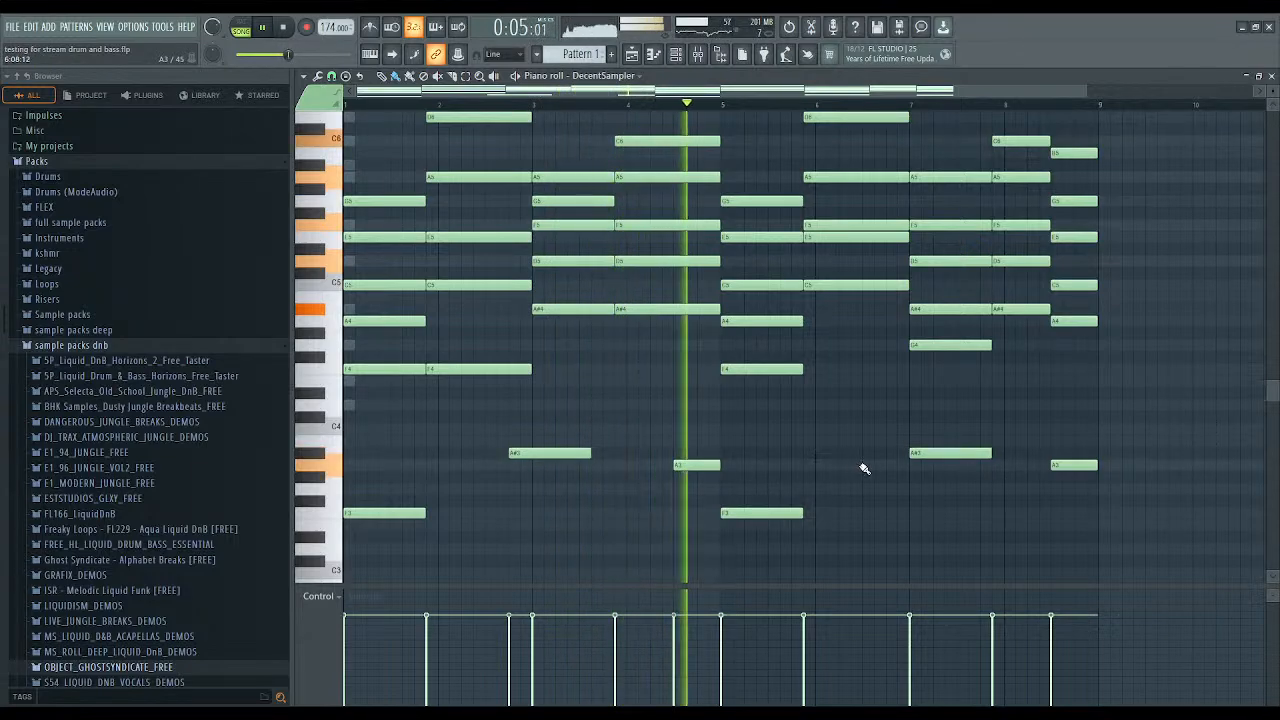
drag(915, 457, 900, 451)
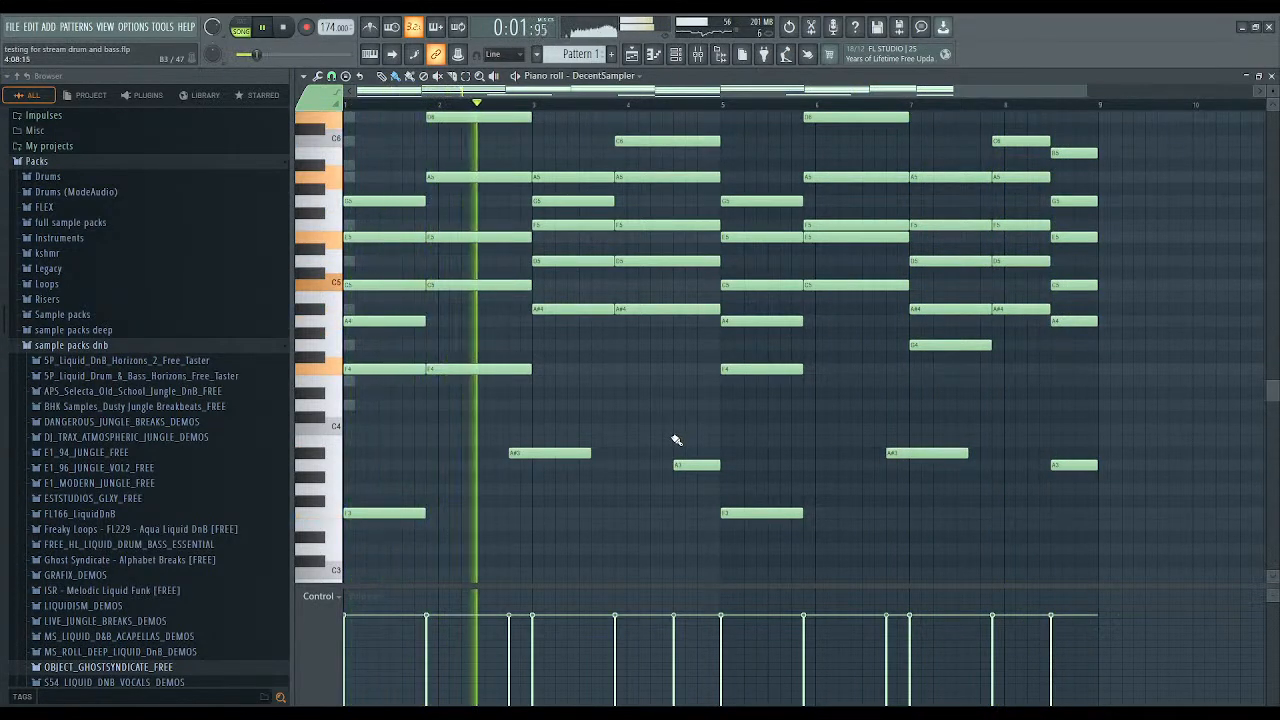
scroll(676, 440, down, 1)
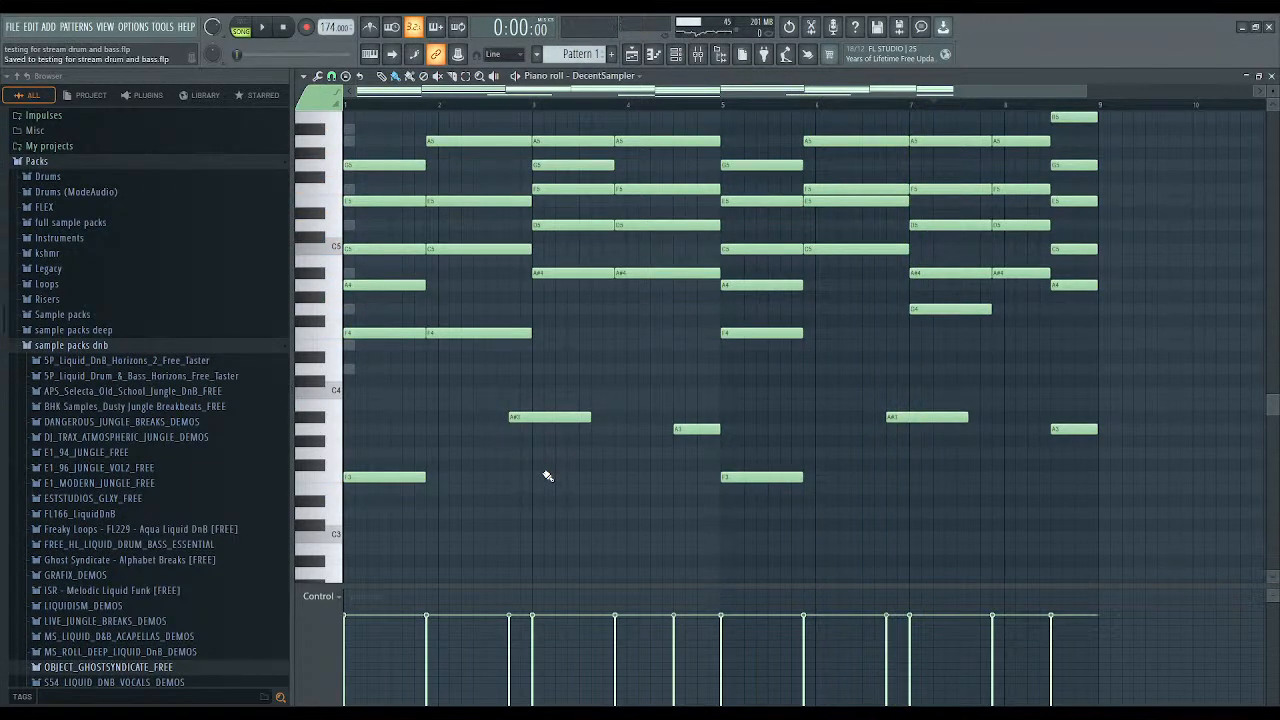
Play back the eight-bar progression with its bass notes and examine the empty range above the chords.
key(space)
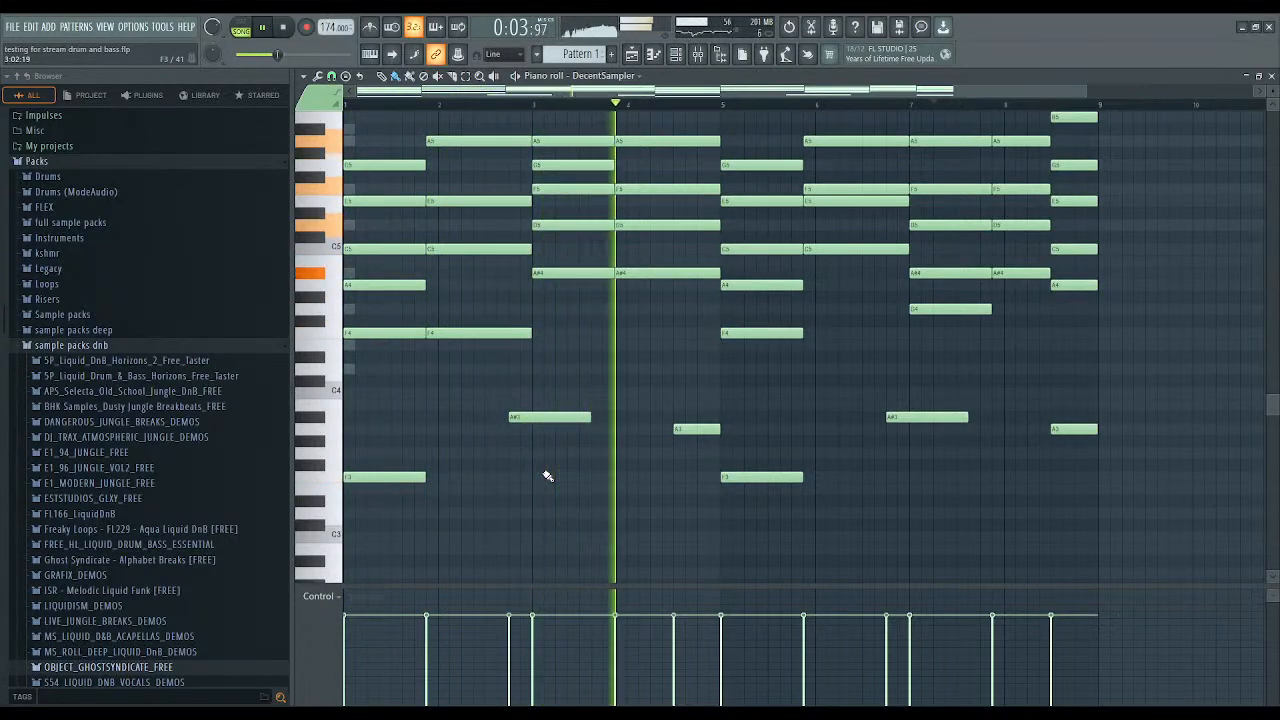
scroll(548, 473, up, 1)
scroll(548, 473, up, 1)
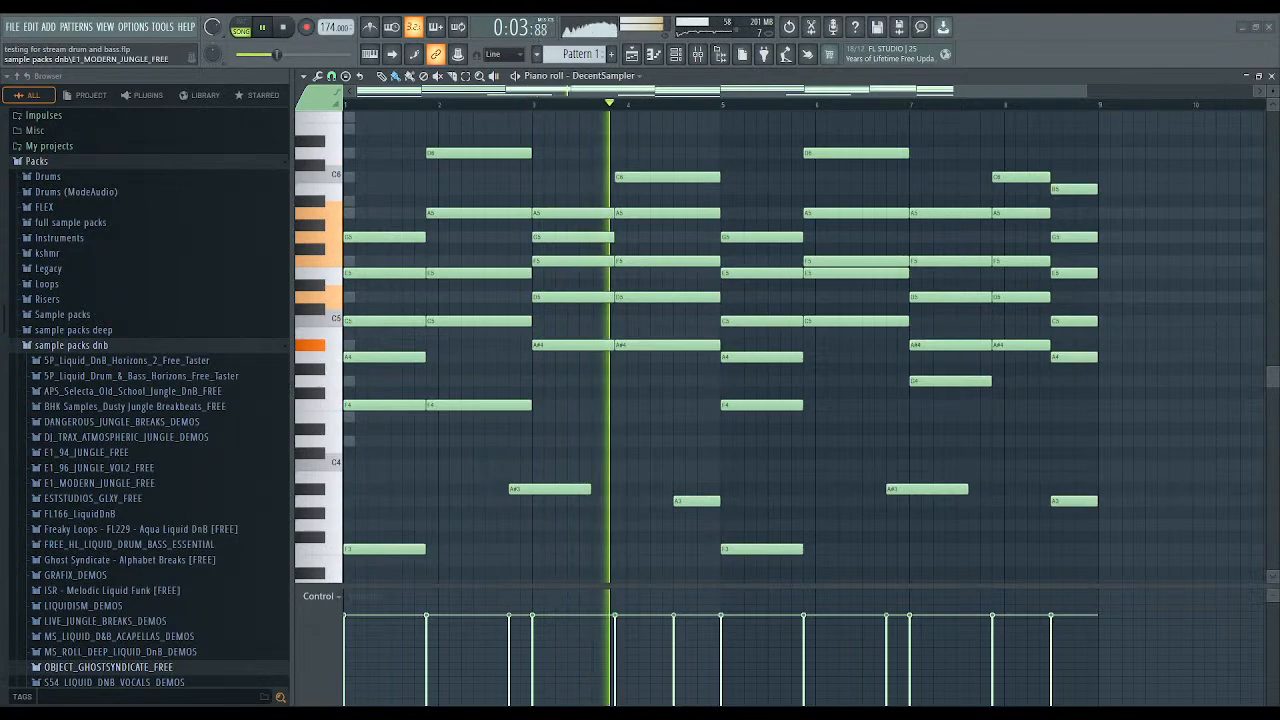
scroll(430, 405, up, 5)
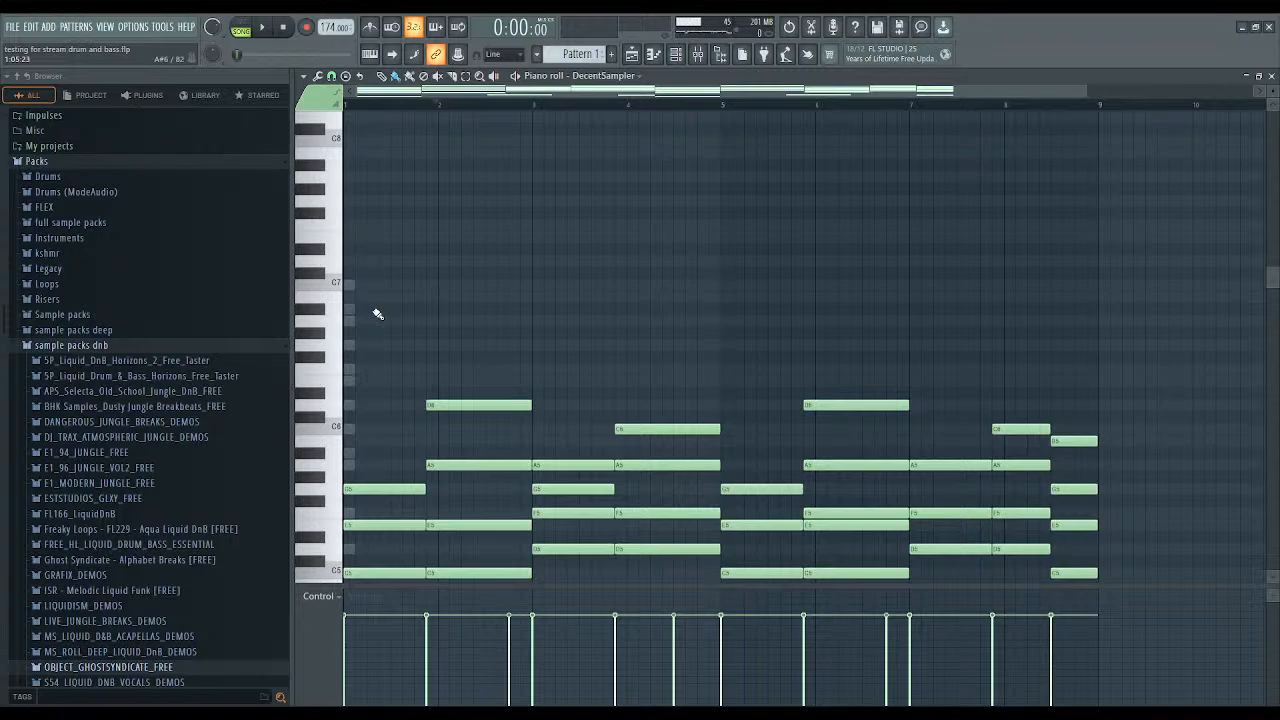
key(space)
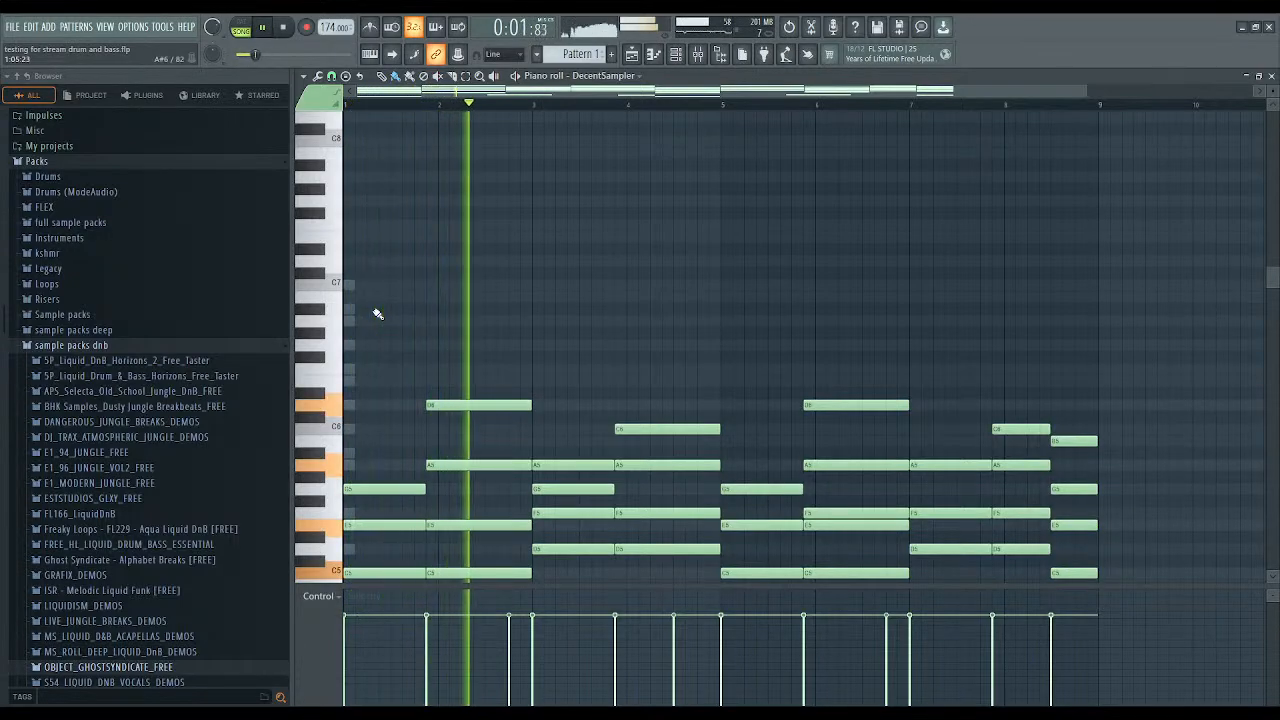
key(space)
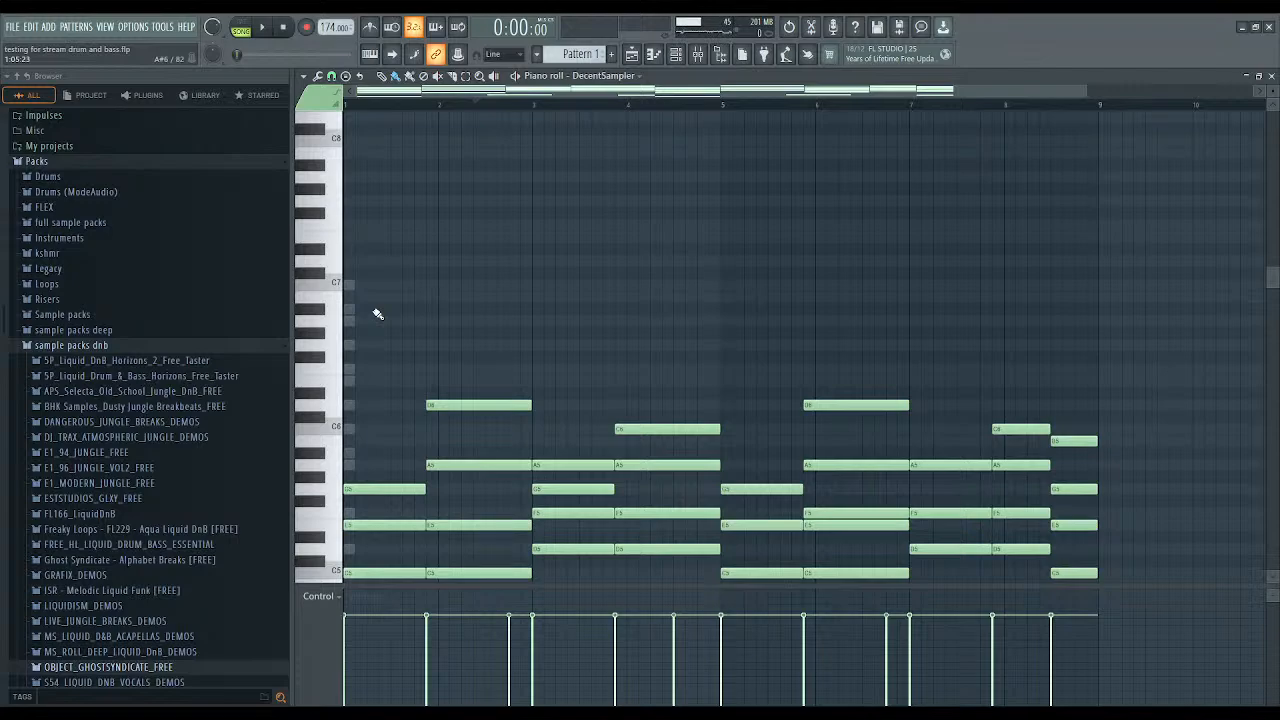
Replay the chord progression several times while auditioning melody ideas live in the octave above the chords.
key(space)
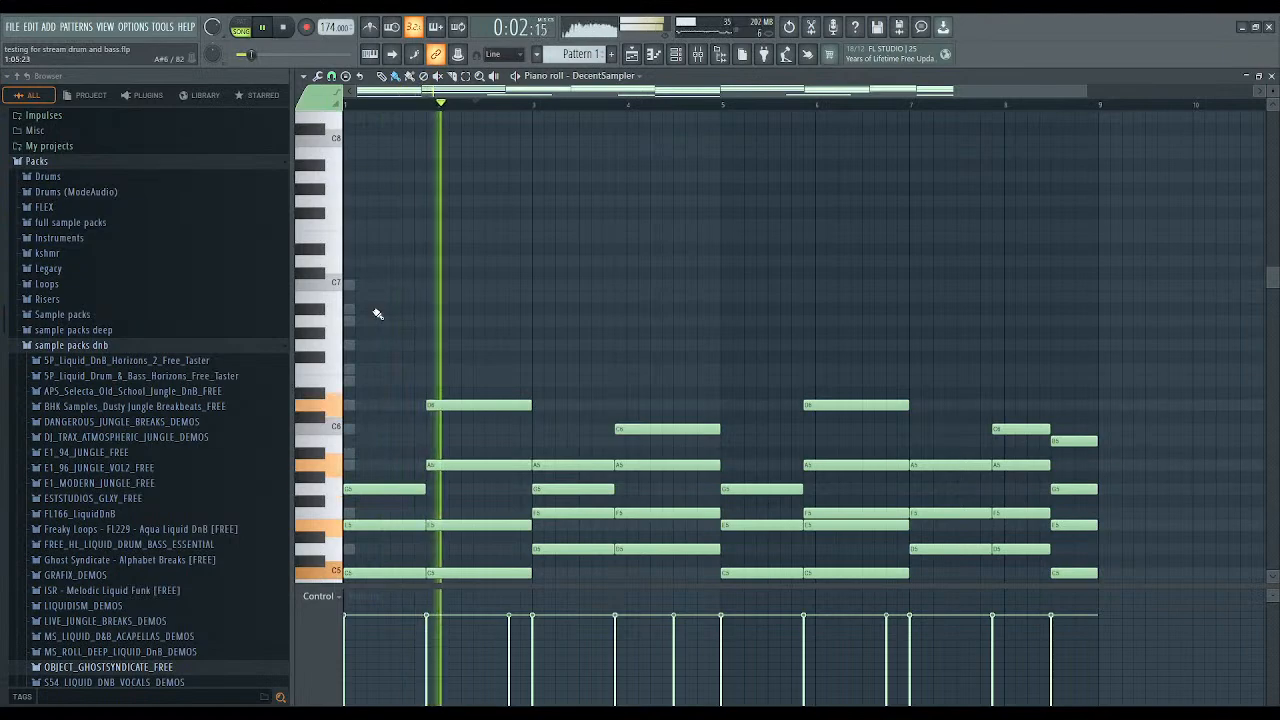
key(space)
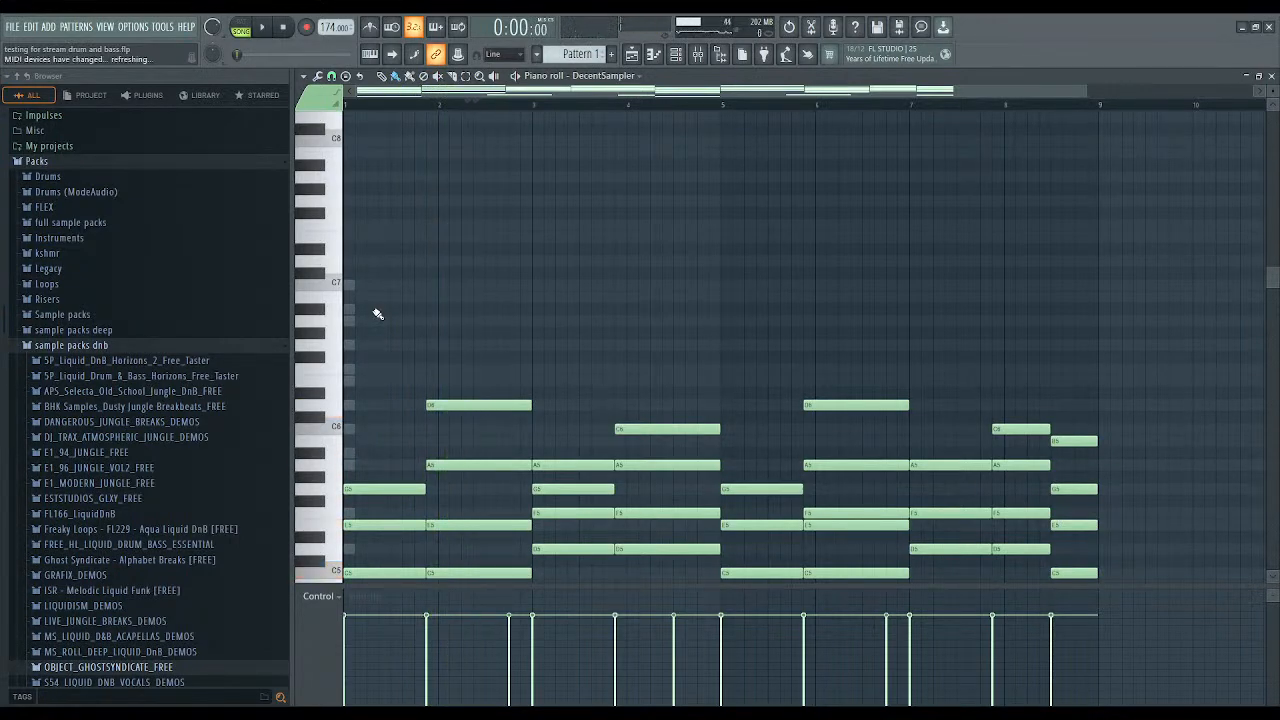
key(space)
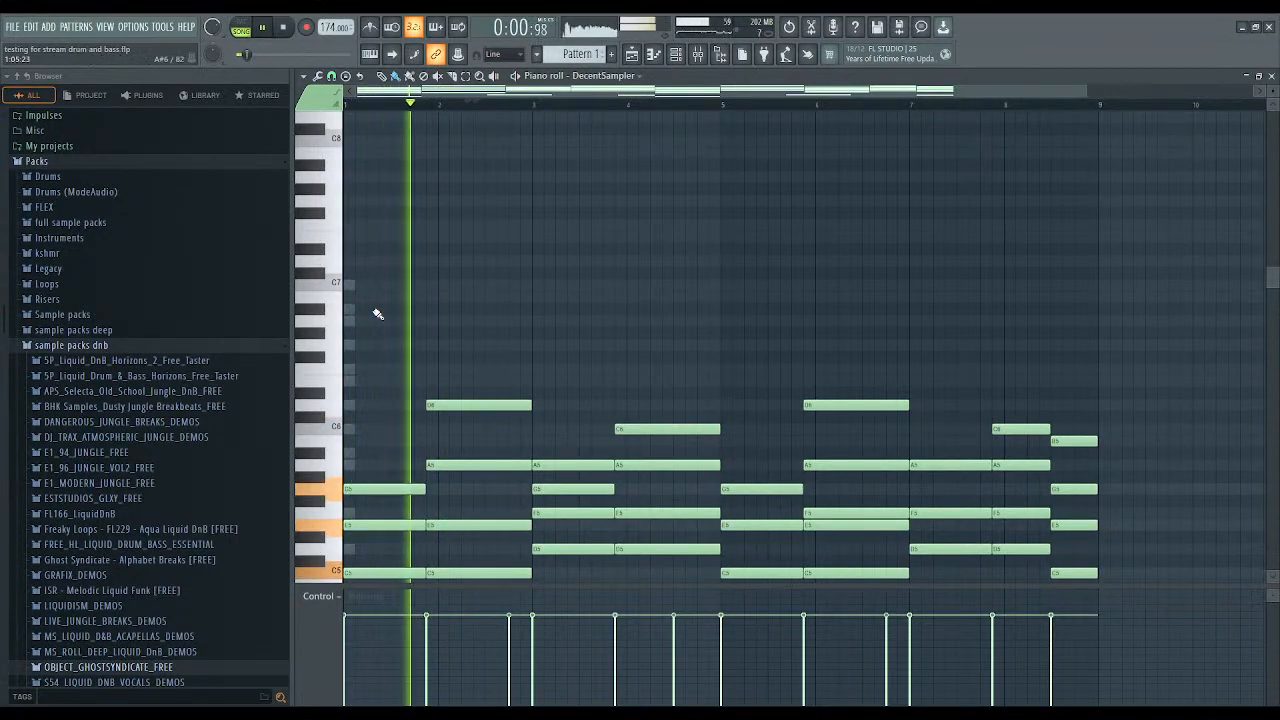
key(space)
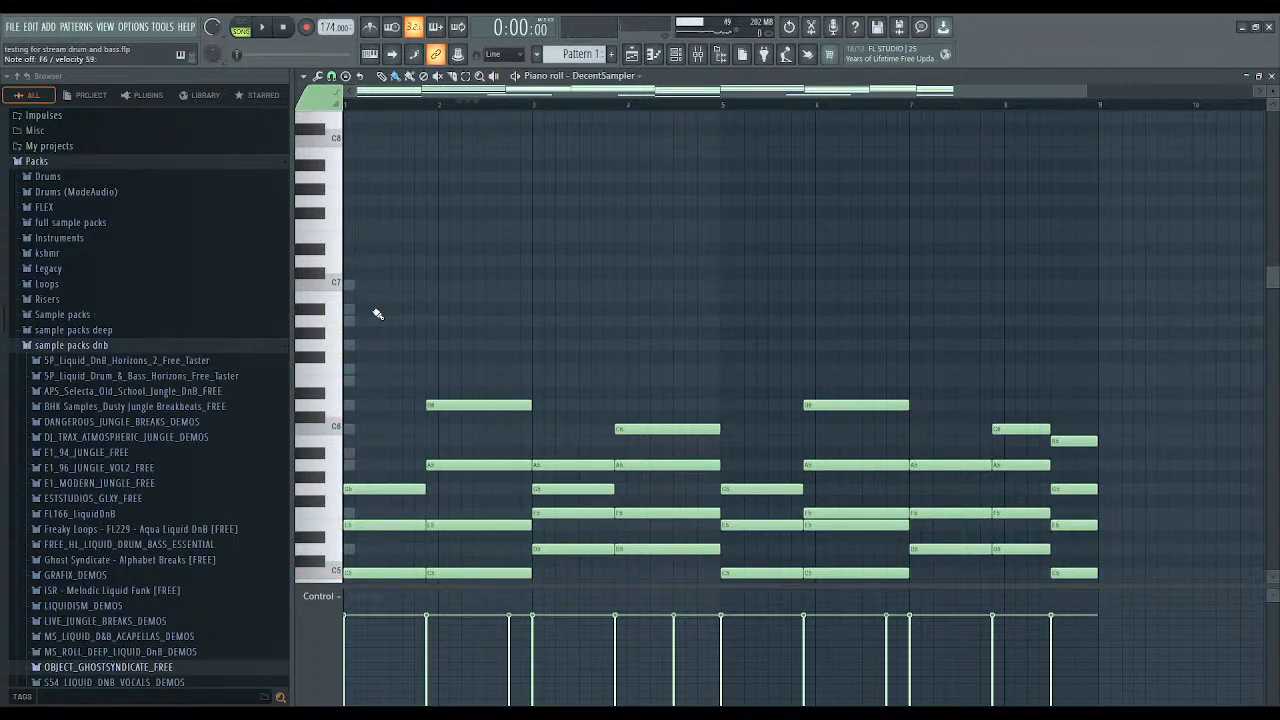
key(space)
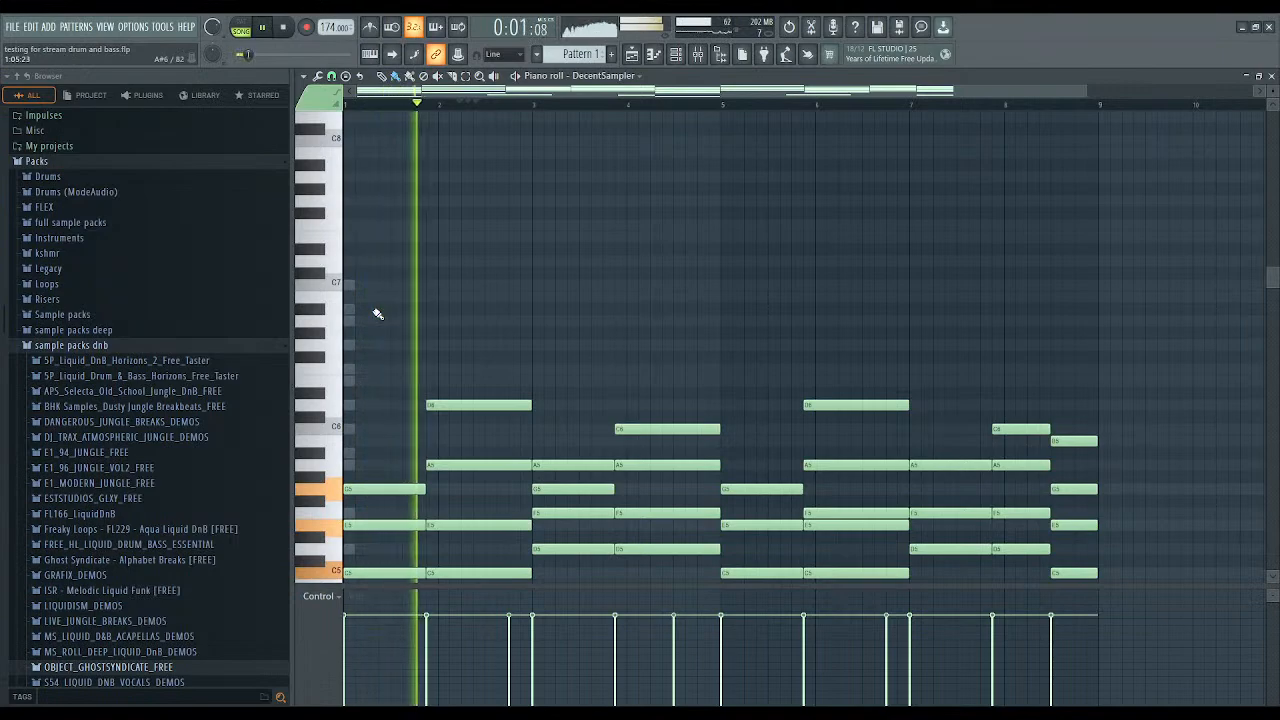
key(space)
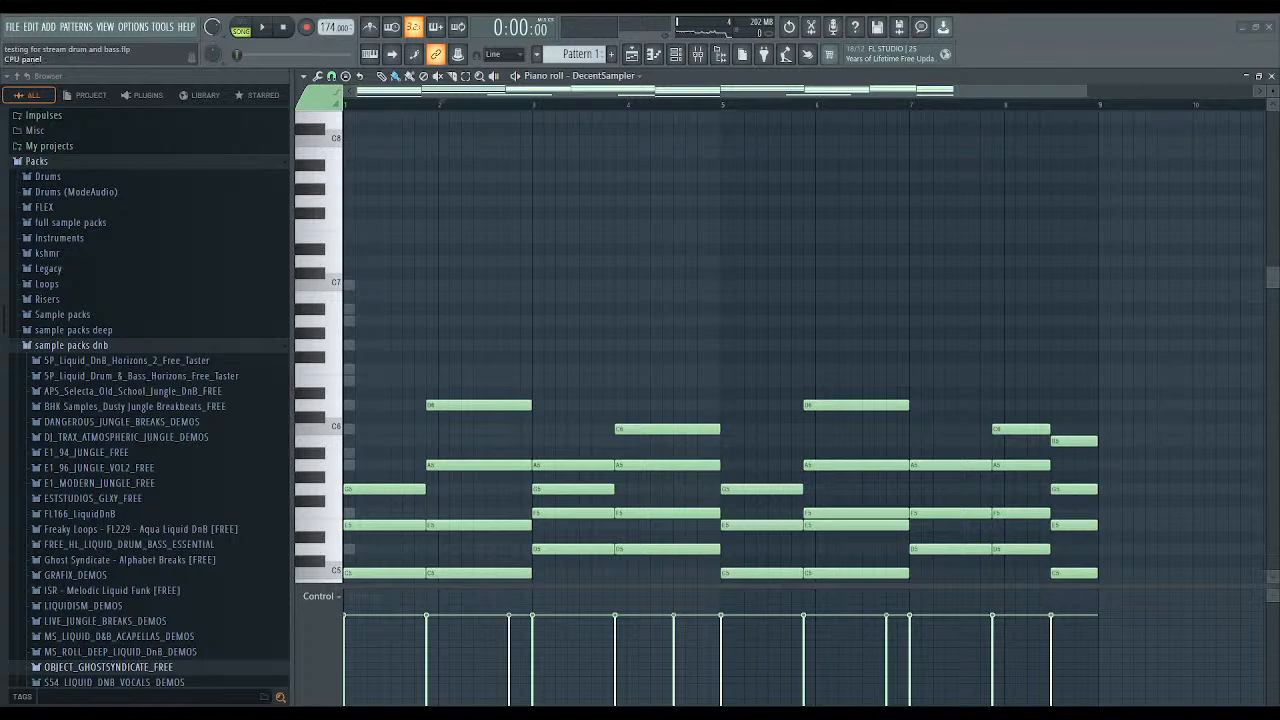
key(space)
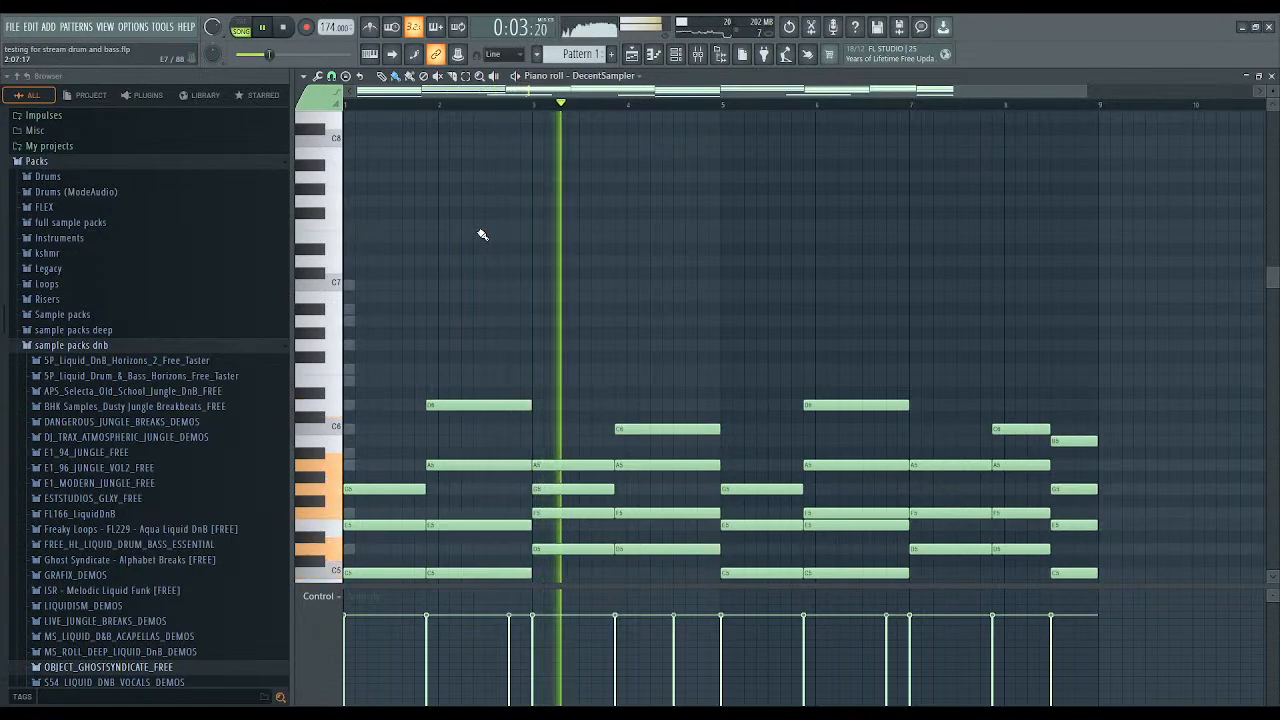
key(space)
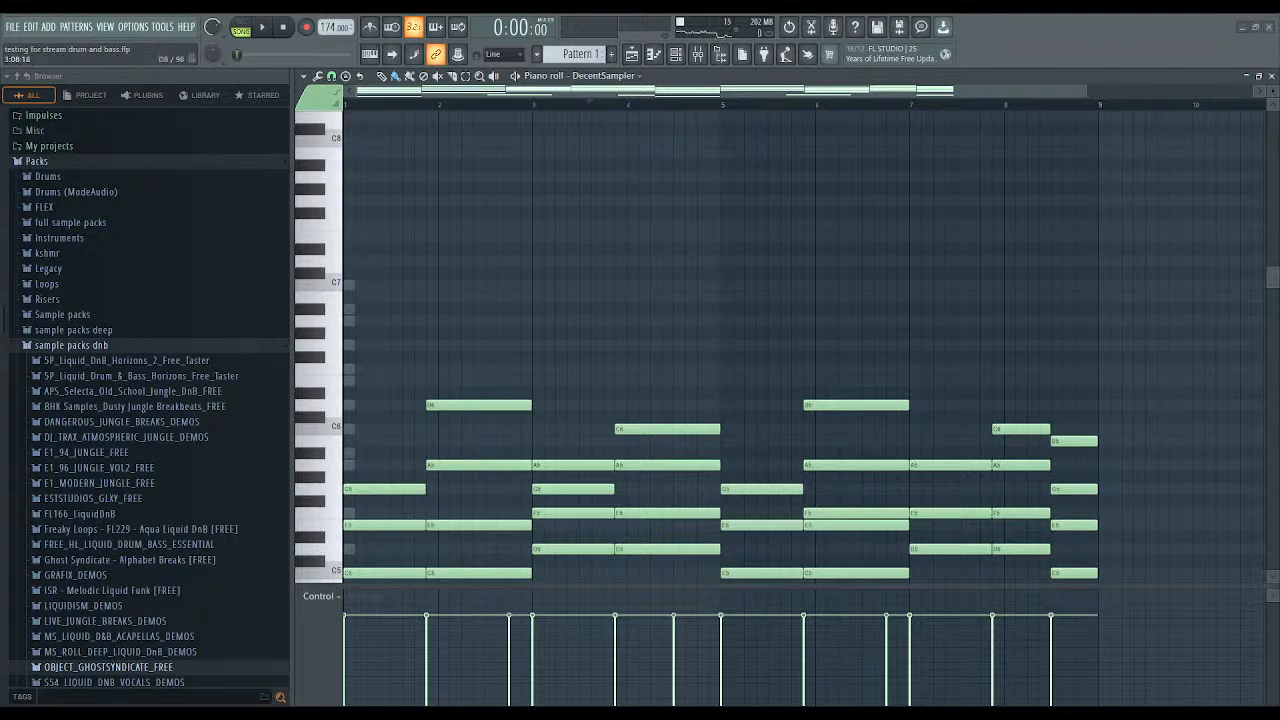
key(space)
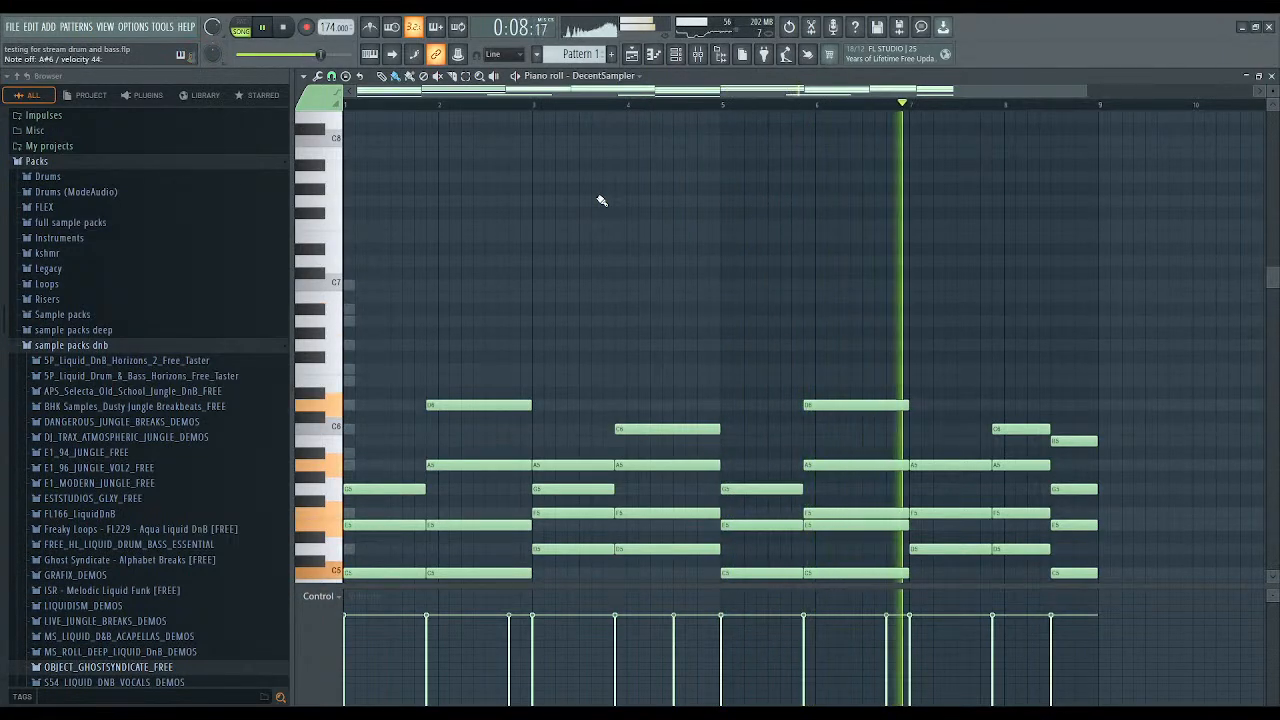
key(space)
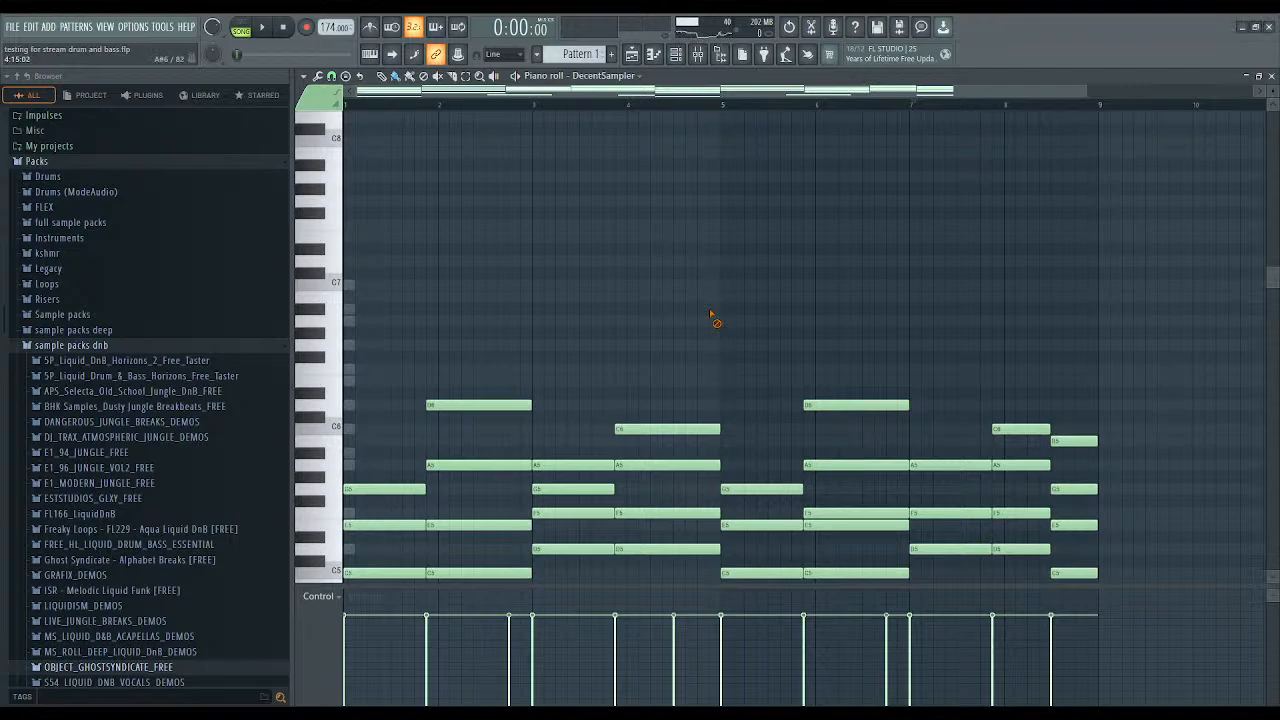
key(space)
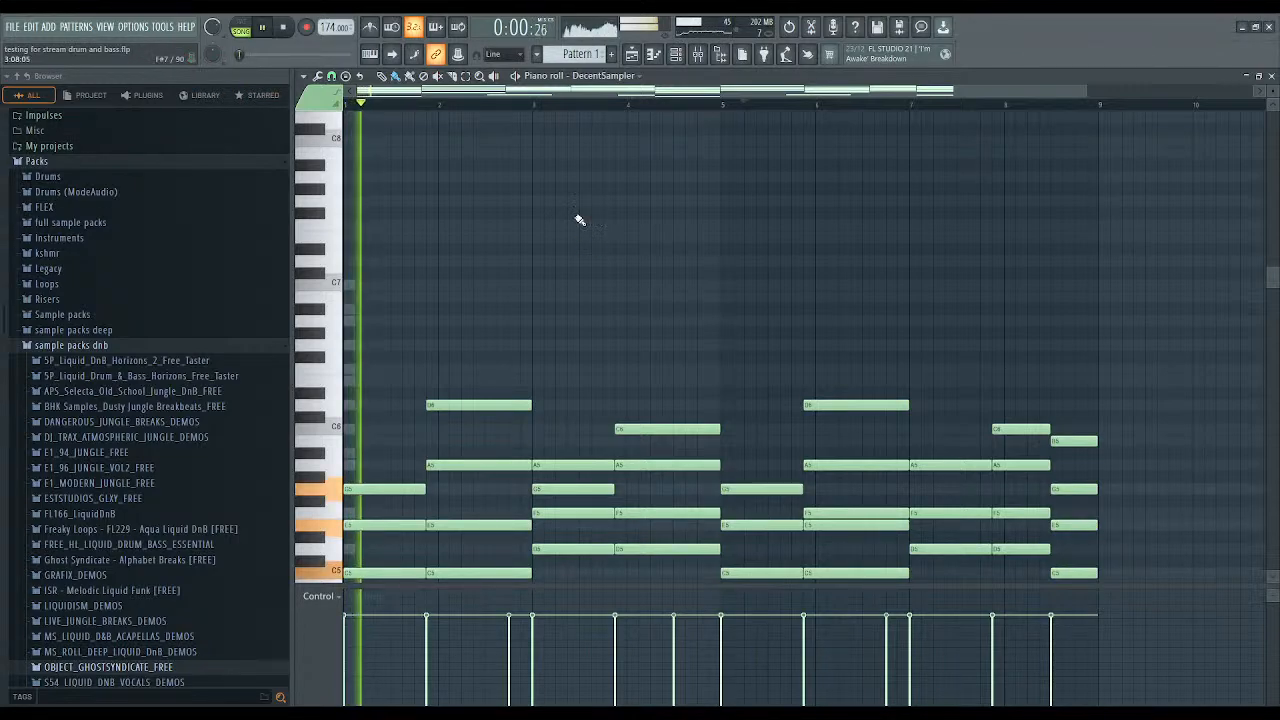
click(352, 308)
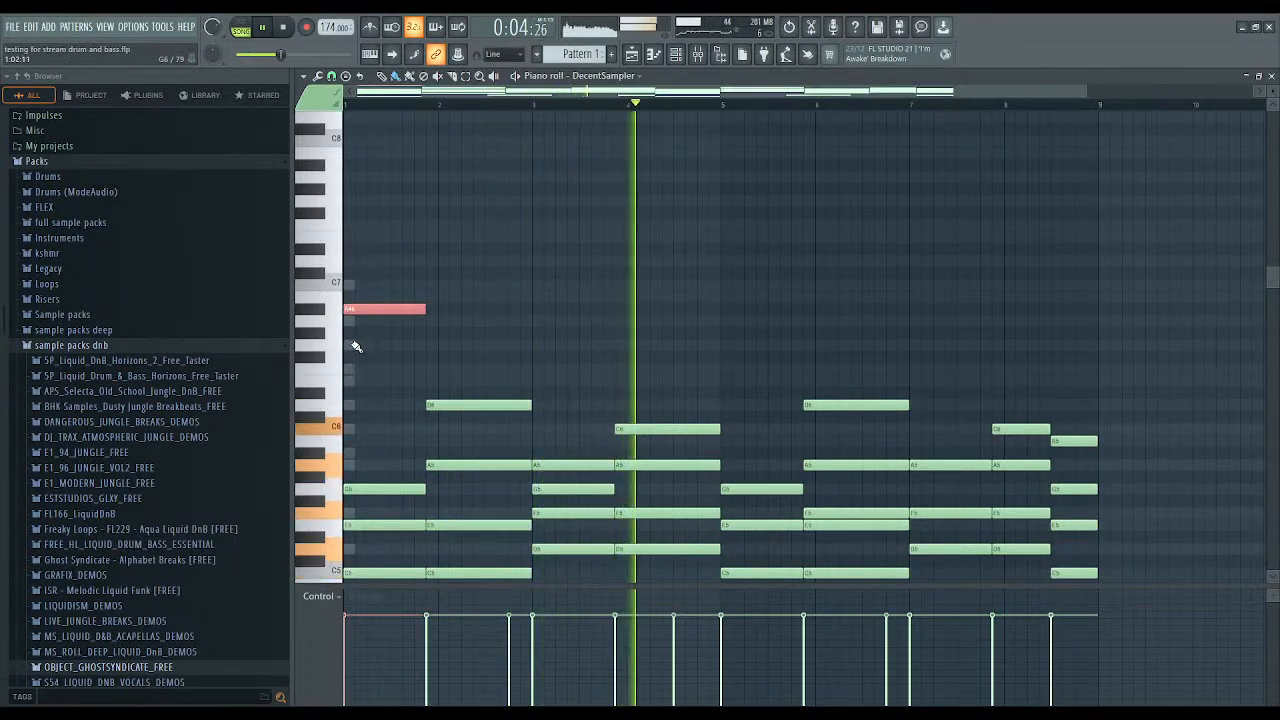
drag(372, 309, 363, 345)
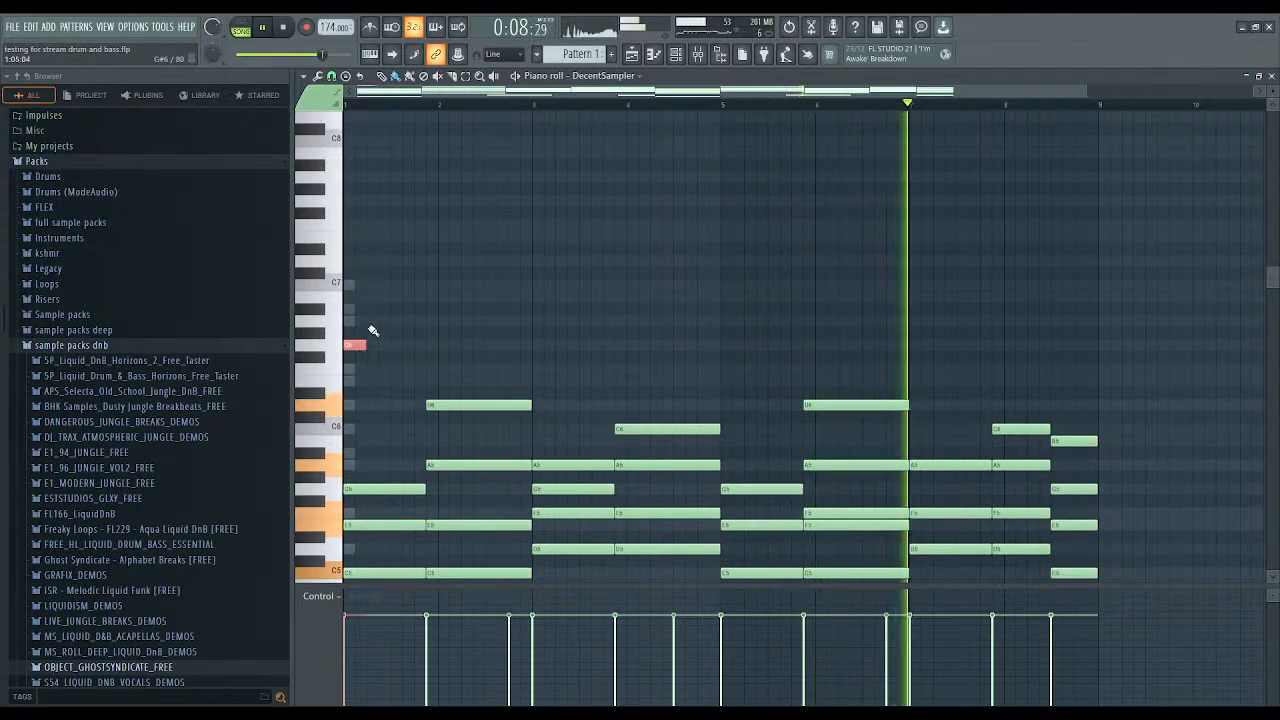
click(370, 310)
click(400, 285)
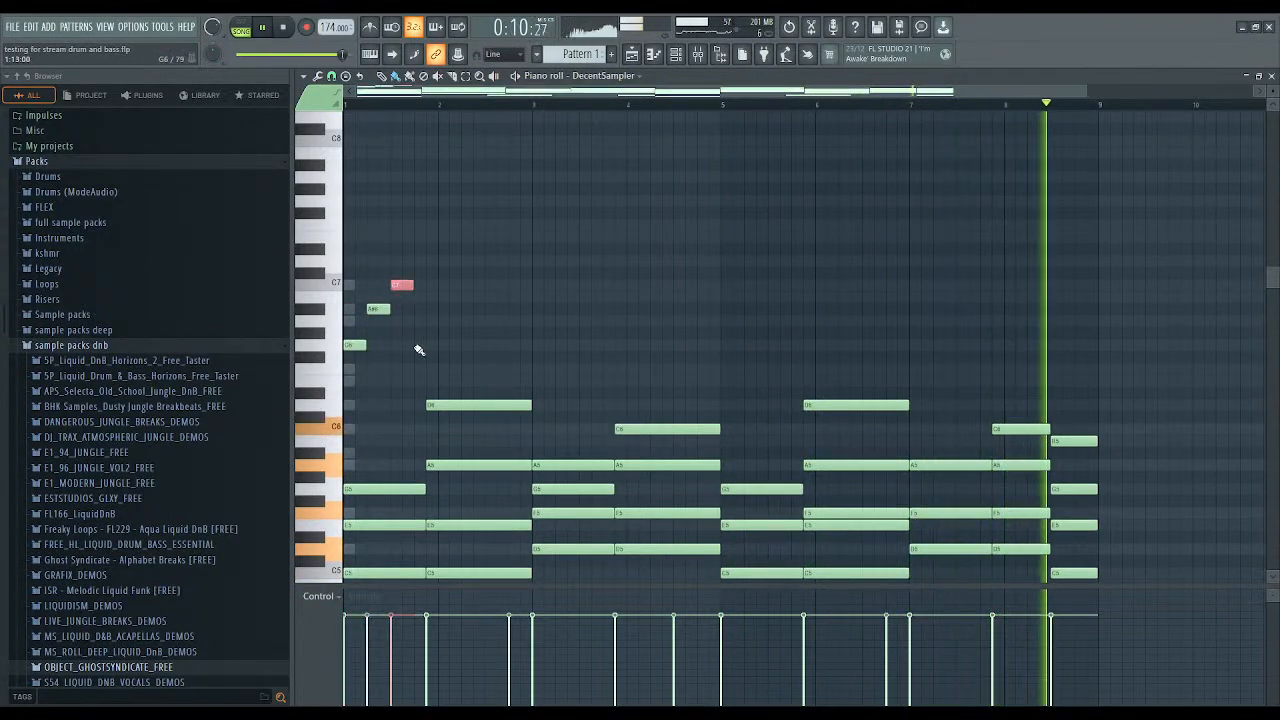
right_click(416, 349)
scroll(417, 345, down, 3)
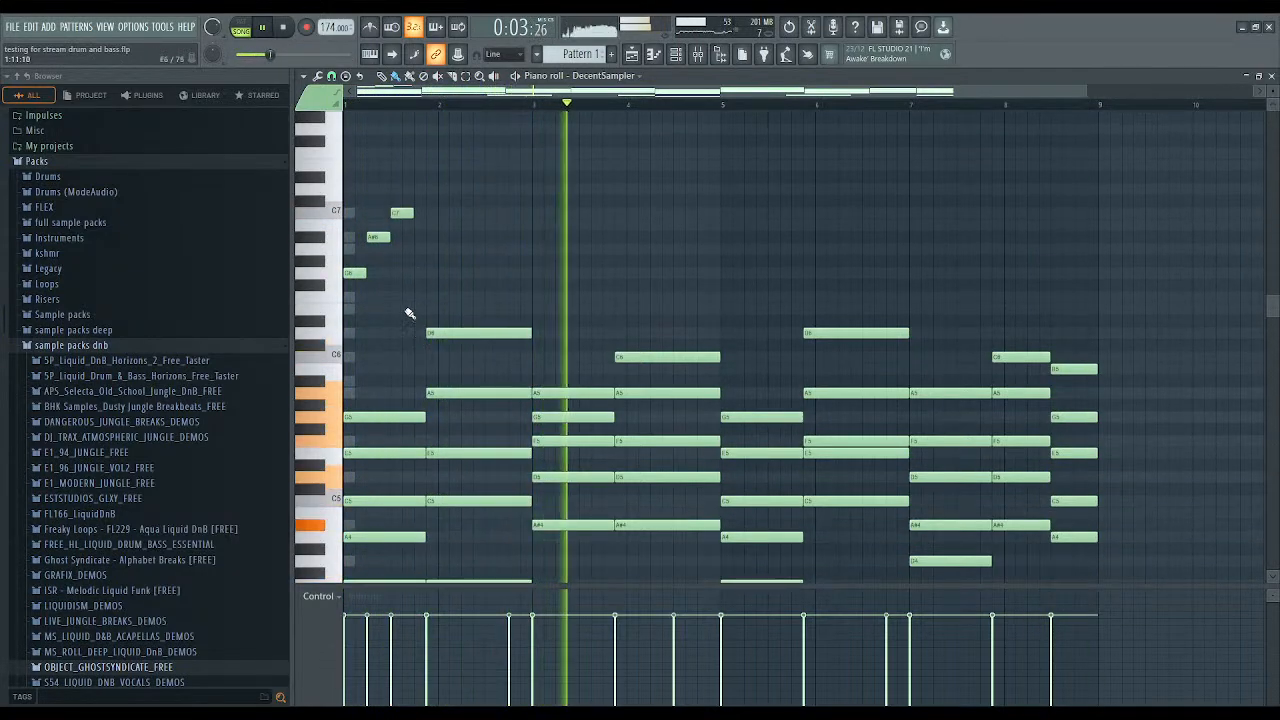
key(space)
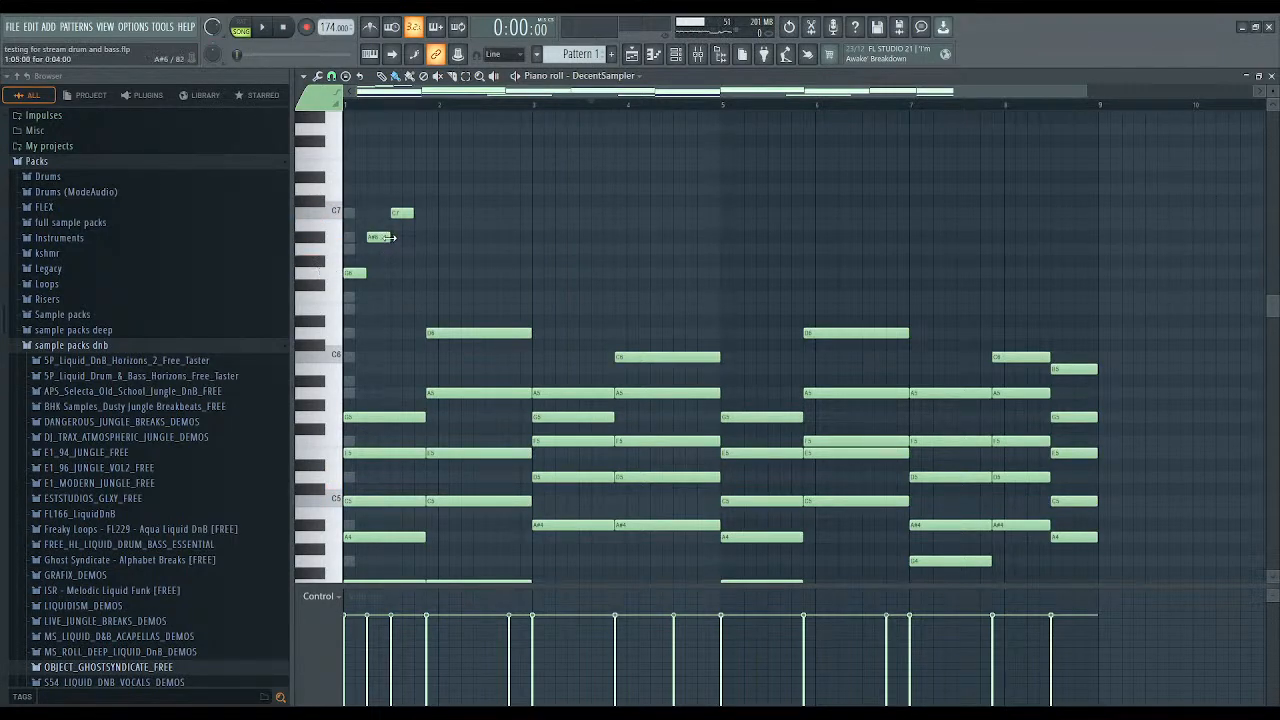
Start a melody above the chords with one-beat notes: G6 at bar 1 and A6 just before bars 2 and 3.
scroll(357, 277, down, 9)
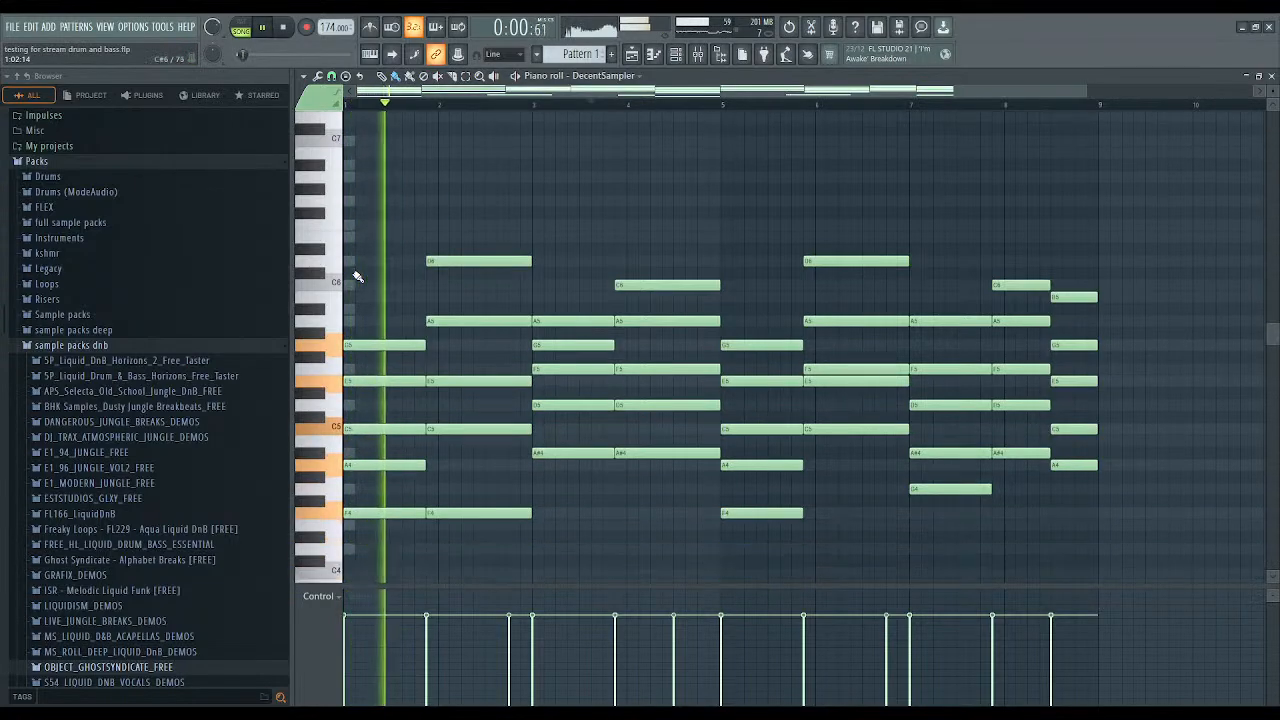
scroll(357, 277, up, 5)
scroll(380, 262, down, 2)
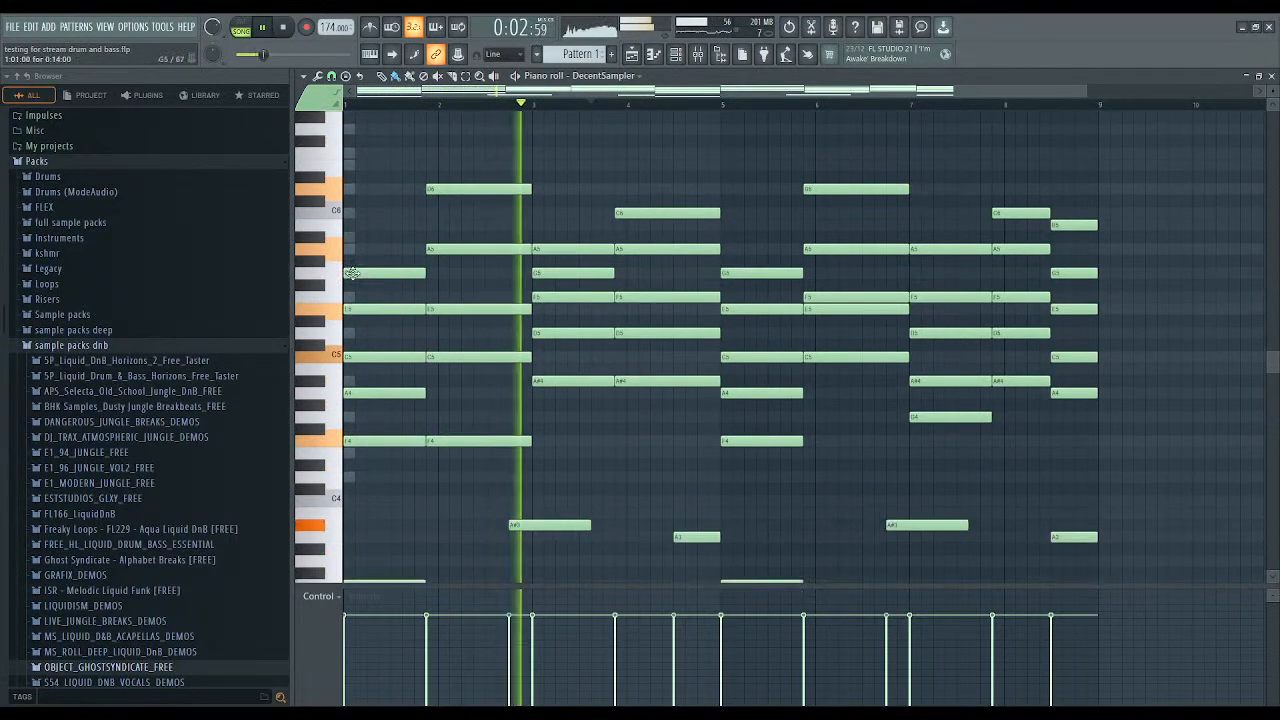
scroll(420, 265, up, 1)
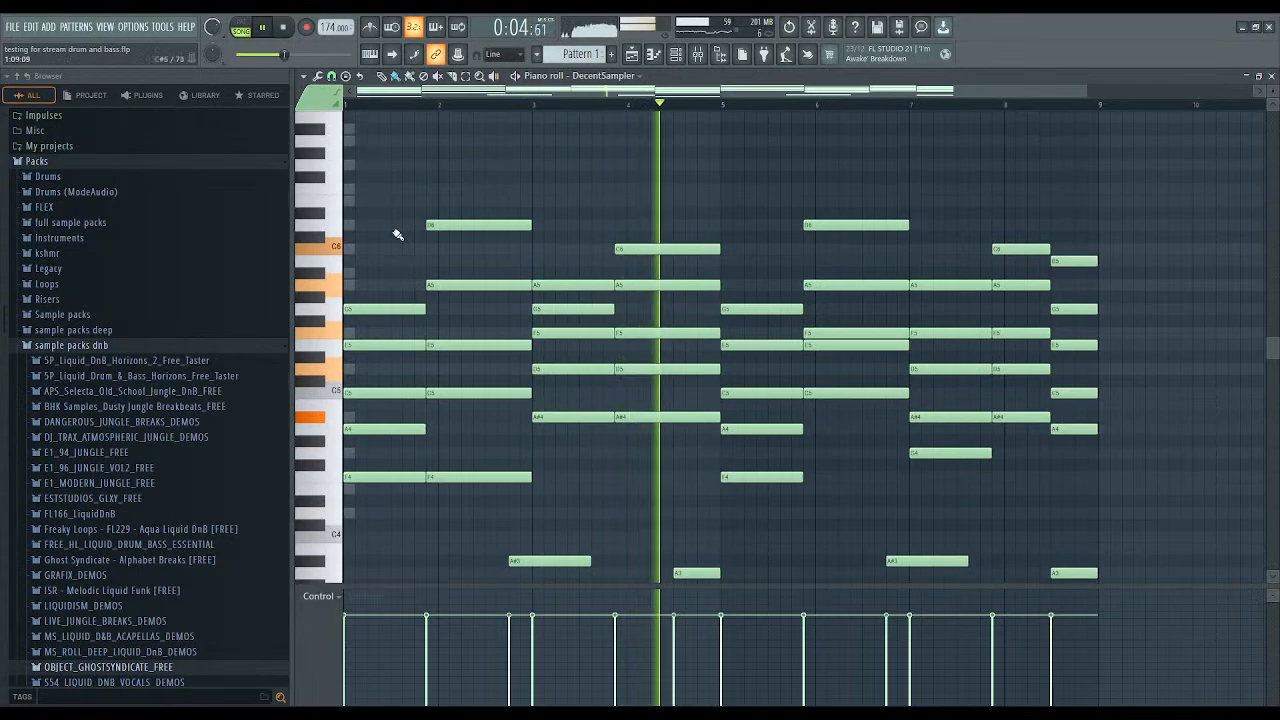
scroll(394, 234, up, 1)
scroll(373, 221, up, 1)
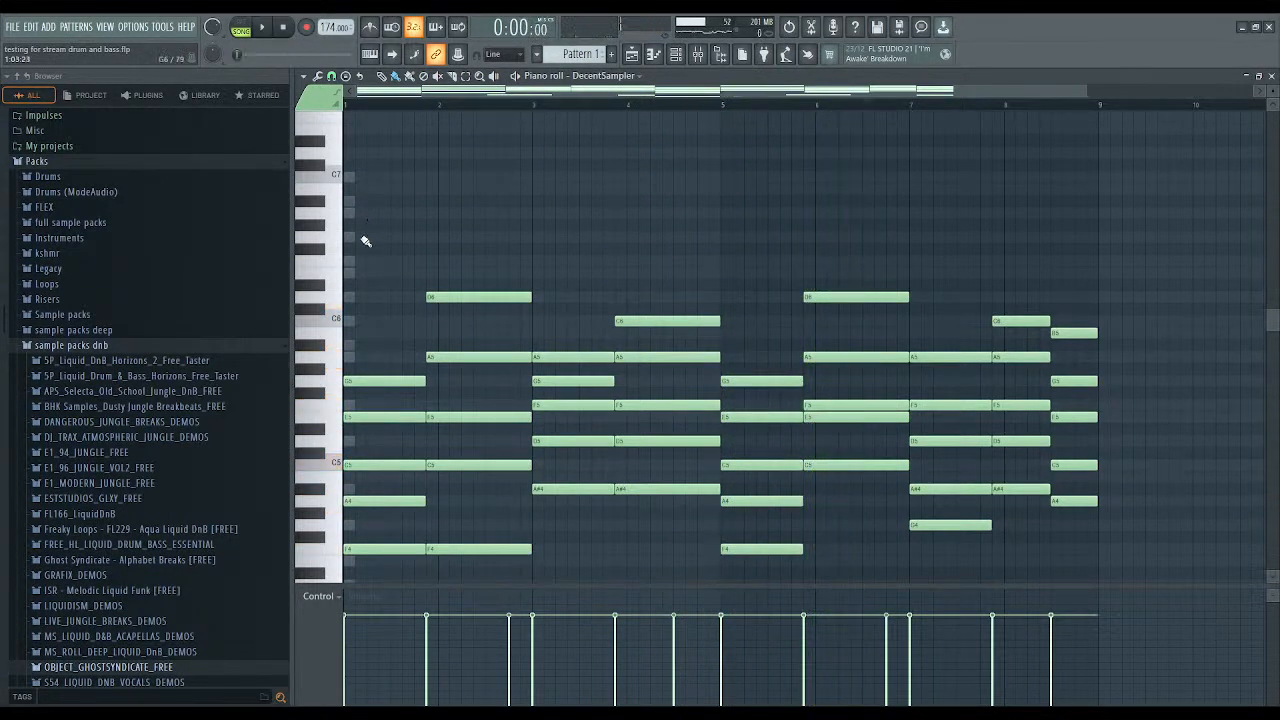
scroll(343, 190, up, 1)
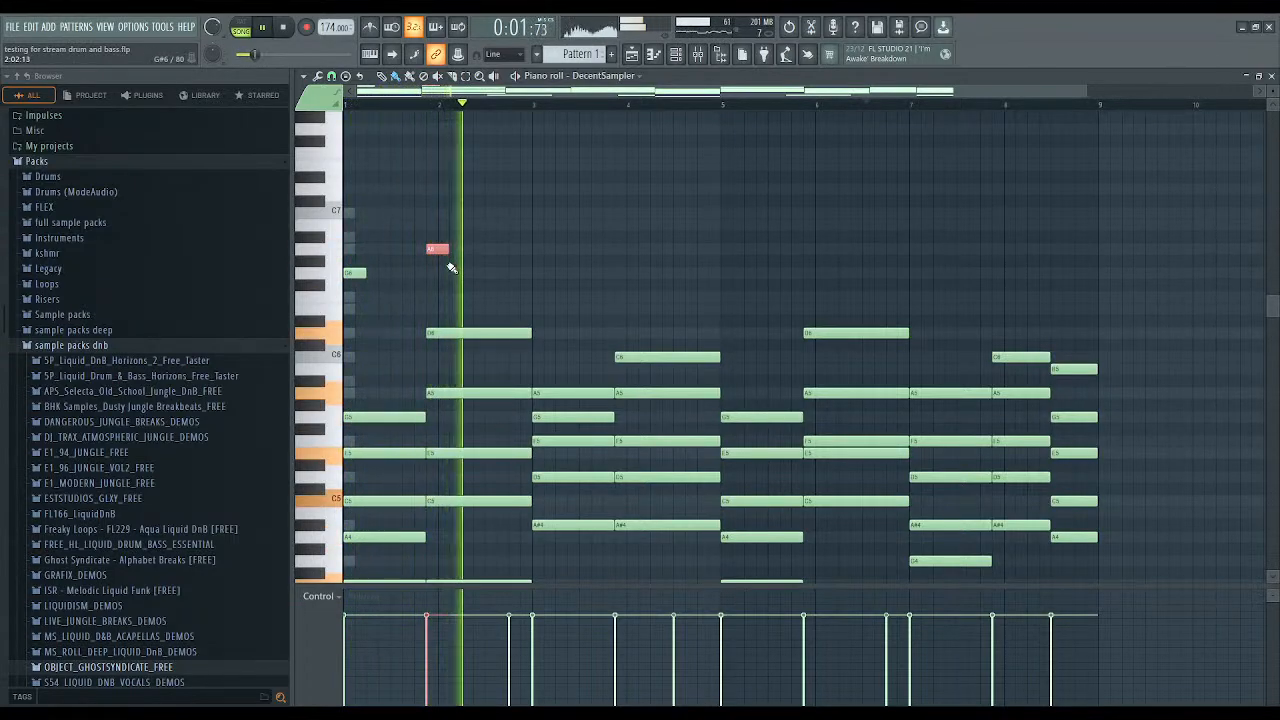
scroll(516, 280, down, 1)
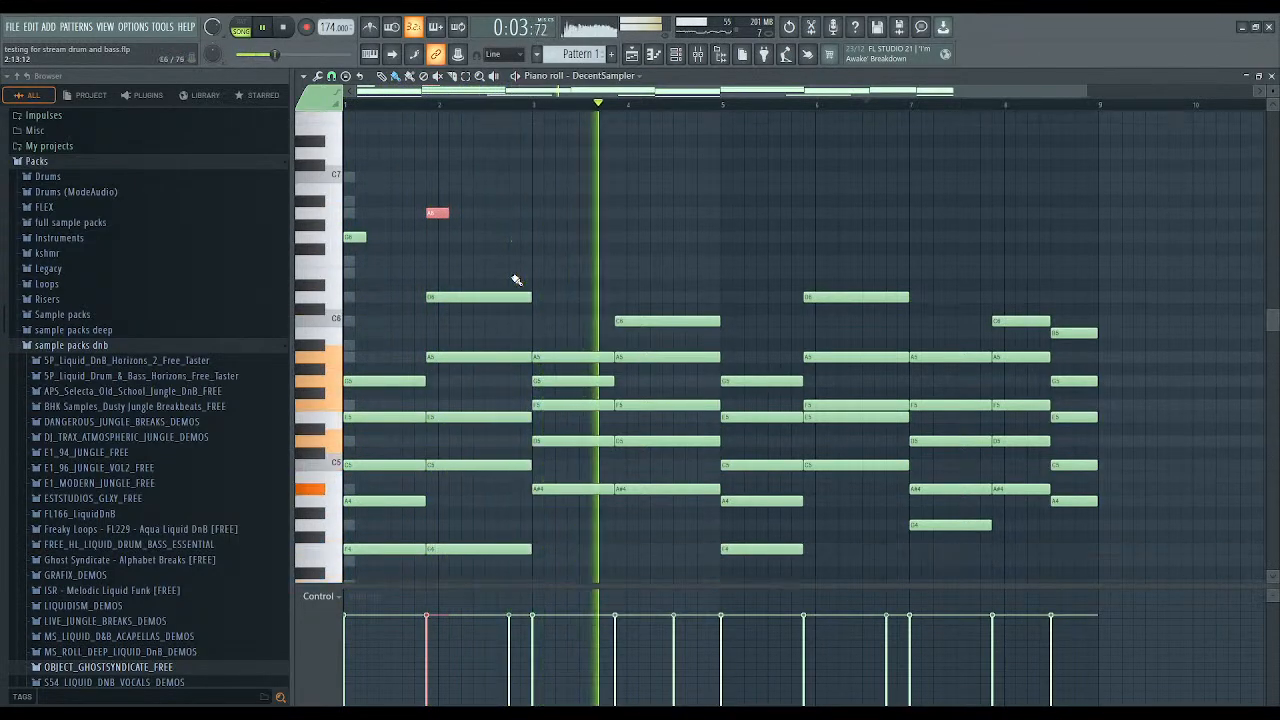
scroll(516, 280, up, 1)
click(520, 249)
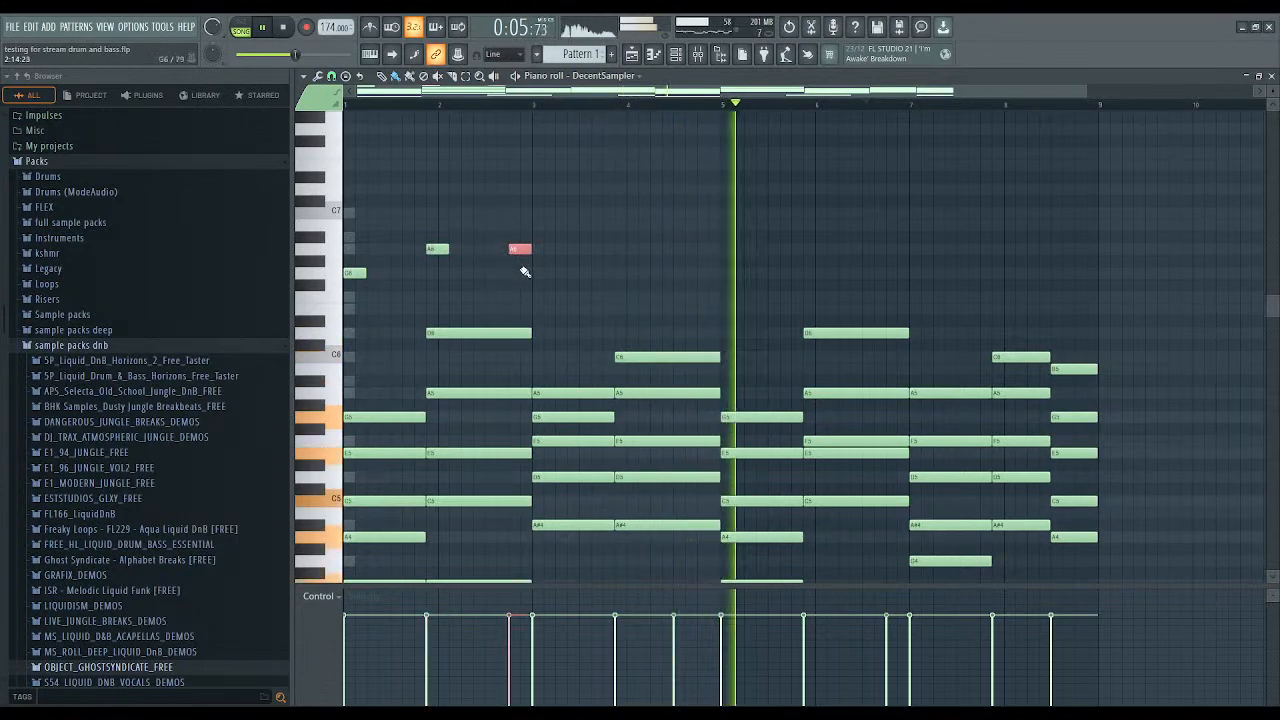
Continue the melody with one-beat notes: A#6 at bar 3, C7 where the bar 4 chord begins and A6 just before bar 5.
click(537, 272)
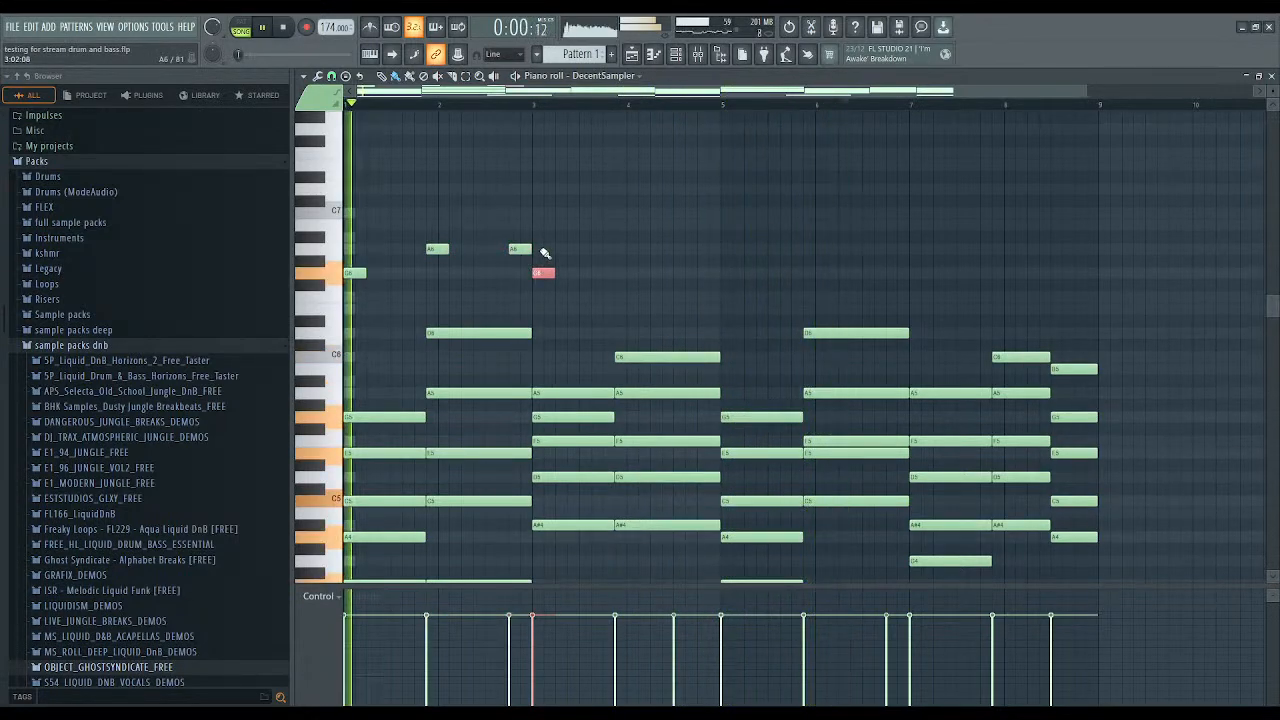
scroll(545, 253, down, 2)
scroll(545, 253, up, 1)
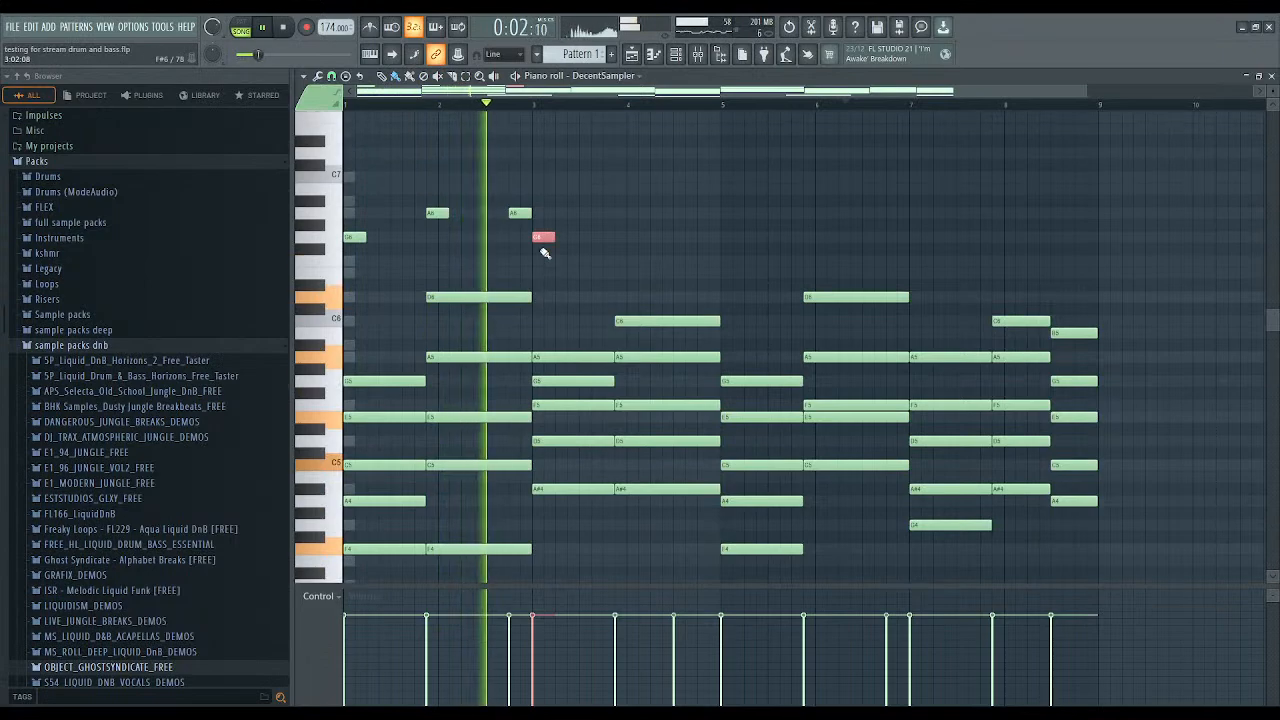
drag(543, 238, 541, 200)
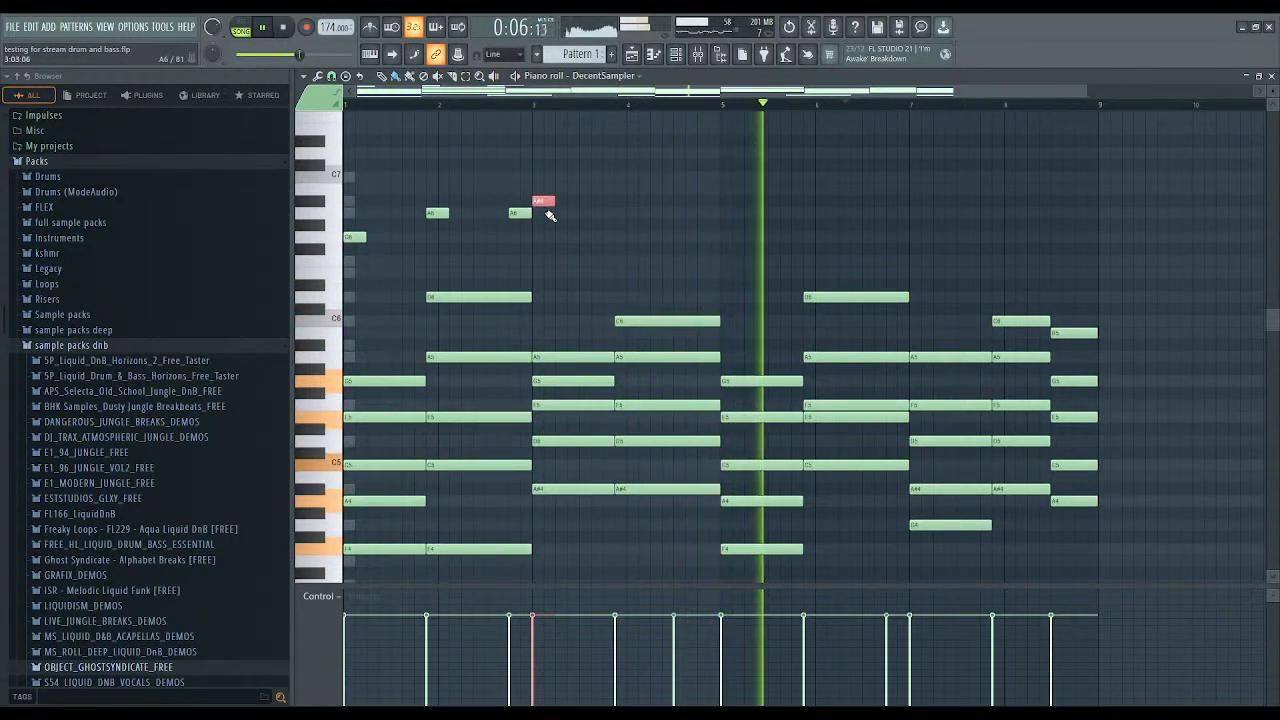
click(621, 177)
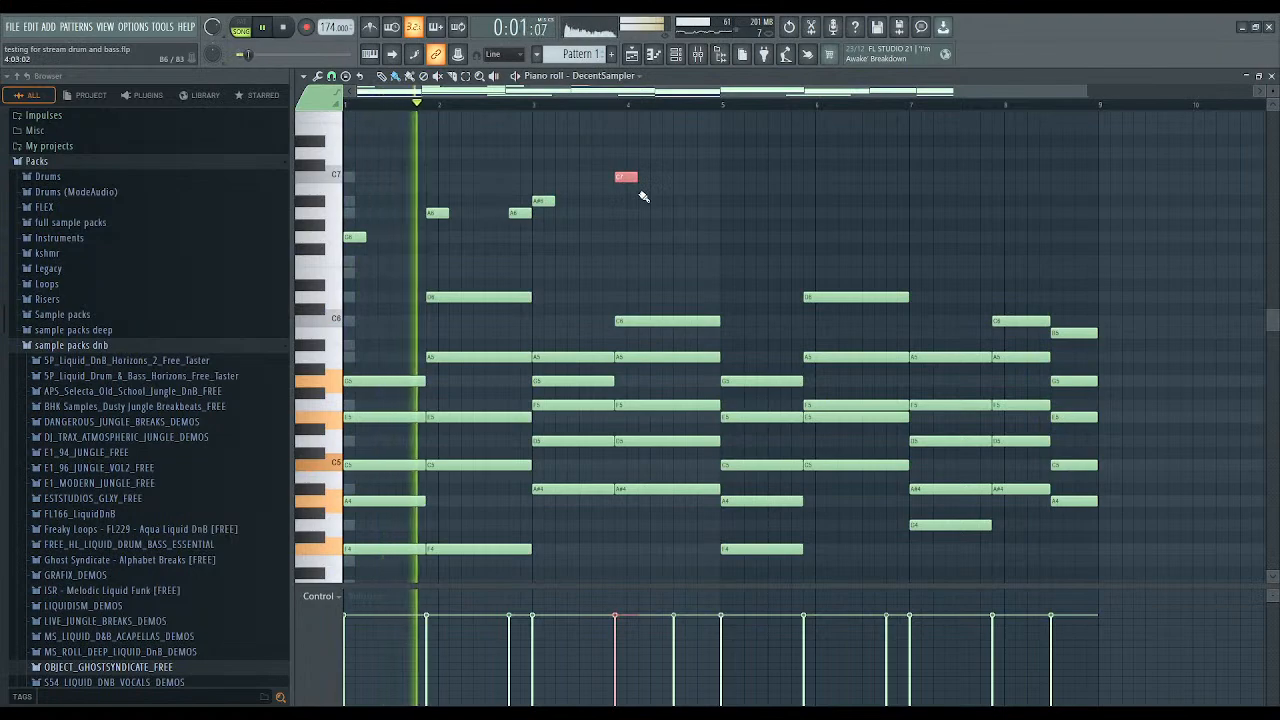
click(704, 213)
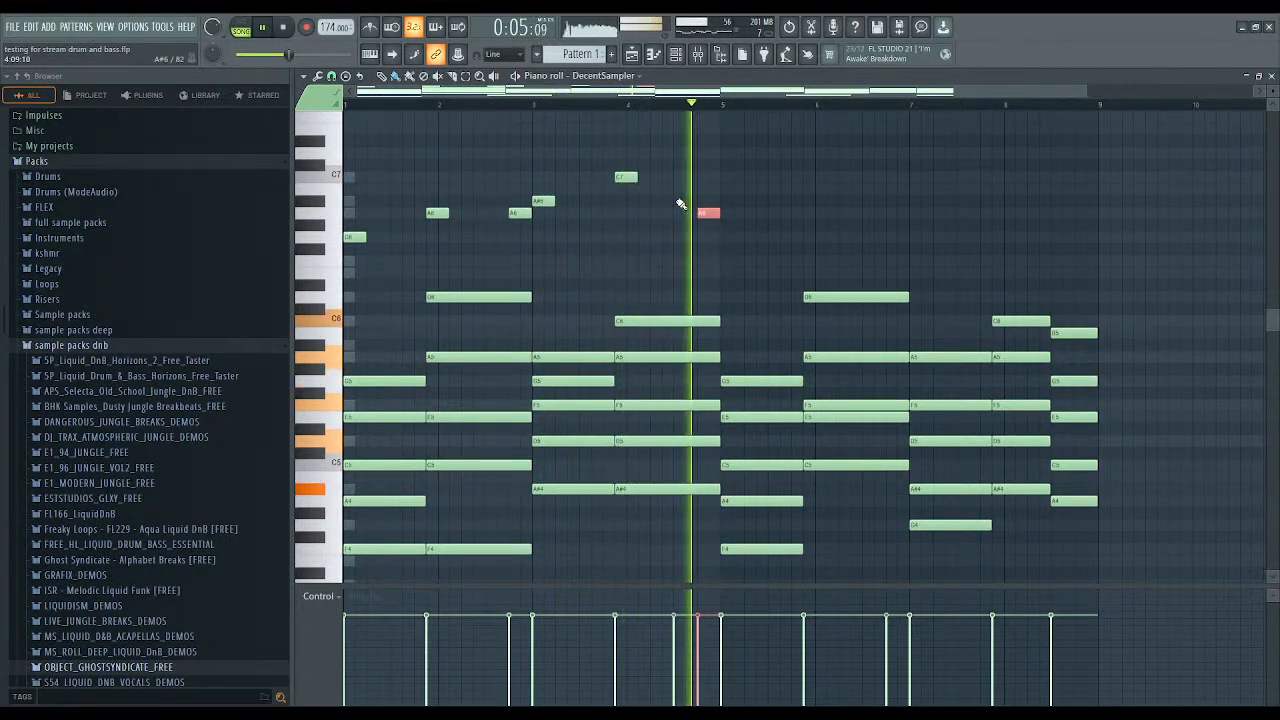
Repeat the melody across bars 5 to 8, and shift the C7 notes and the A6 notes before bars 2 and 6 half a beat earlier.
scroll(680, 204, down, 3)
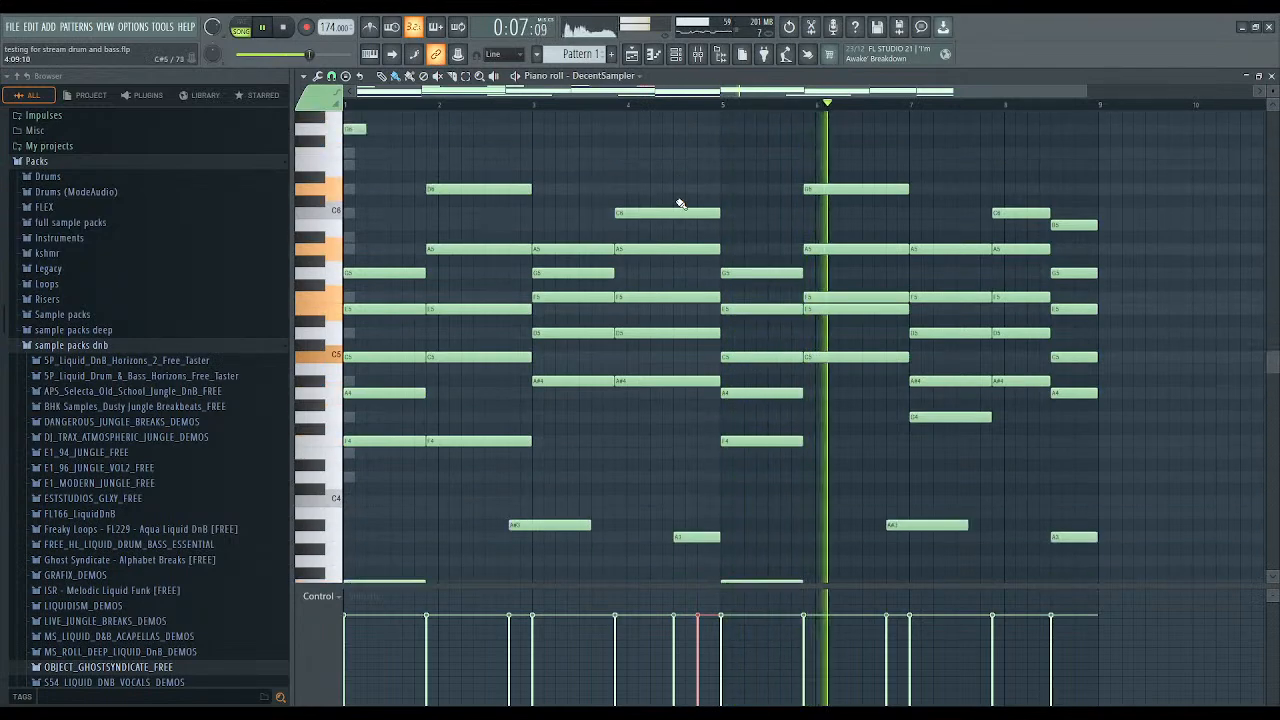
scroll(680, 204, up, 4)
mouse_move(707, 185)
mouse_down()
mouse_move(423, 300)
mouse_move(346, 283)
mouse_move(732, 271)
mouse_up()
click(737, 211)
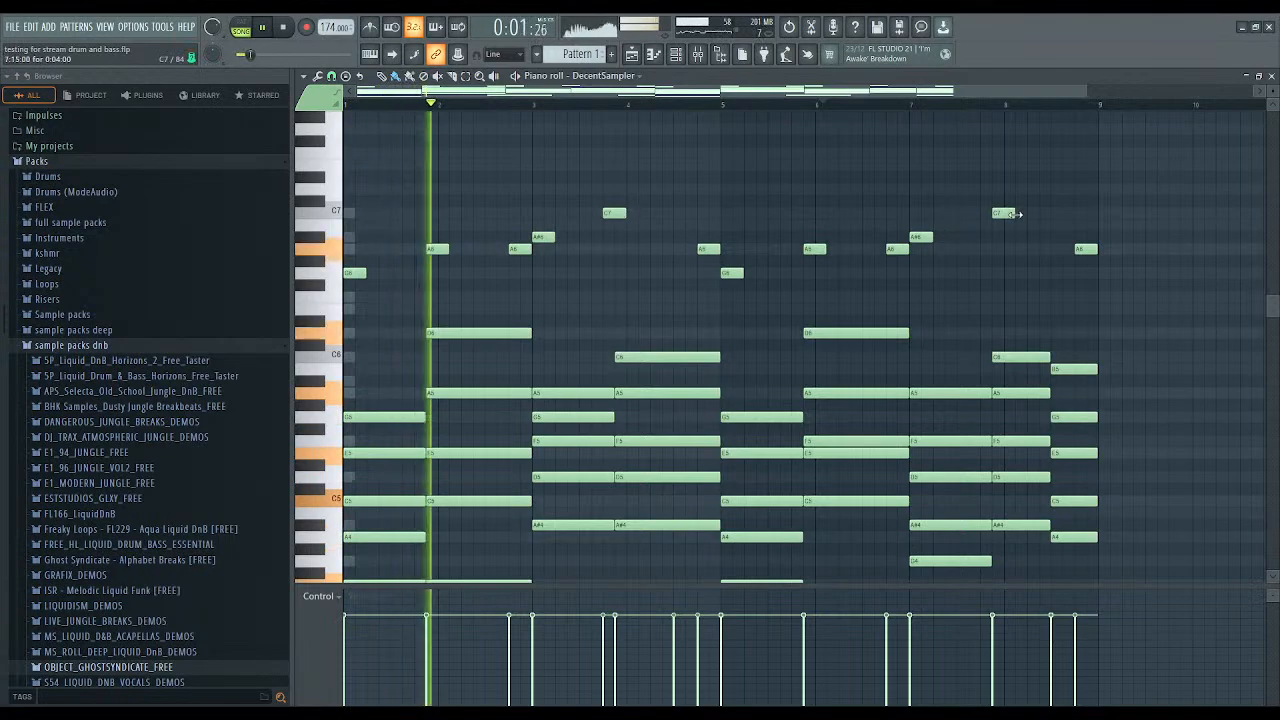
drag(1002, 214, 991, 215)
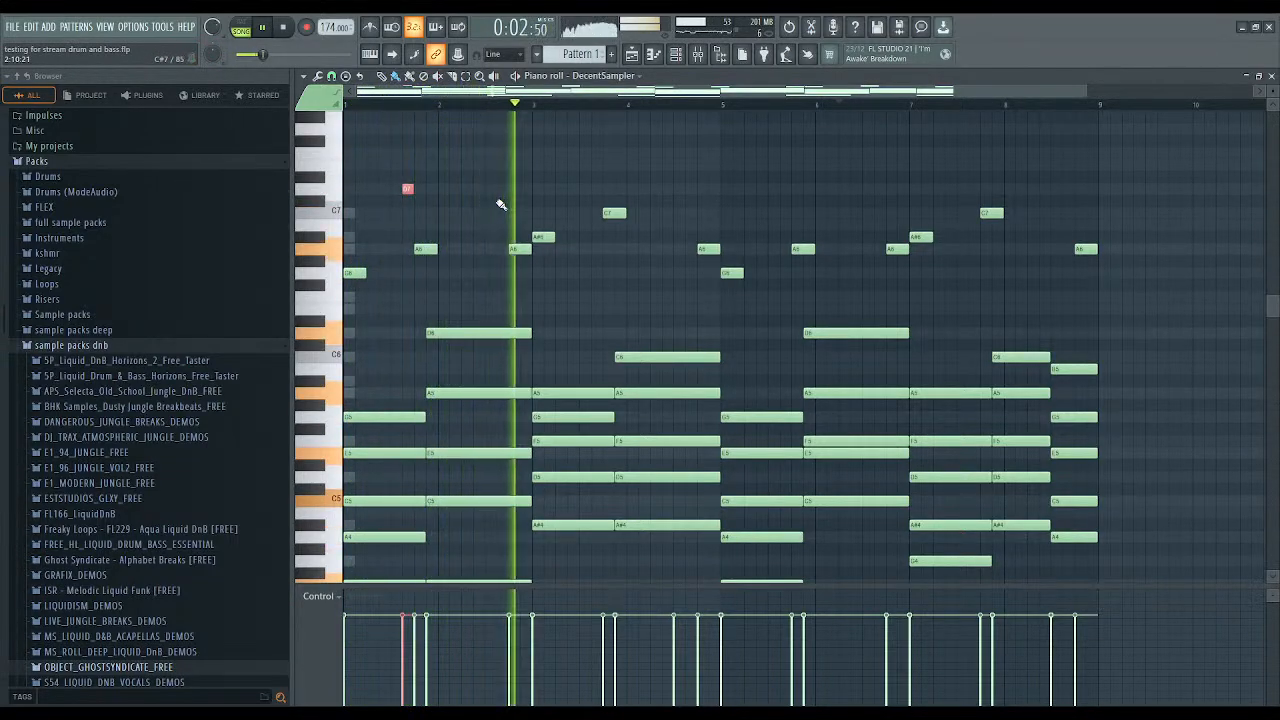
Add half-beat D7 notes to the melody in bars 1, 4, 5 and 8, and select all the melody notes.
click(630, 189)
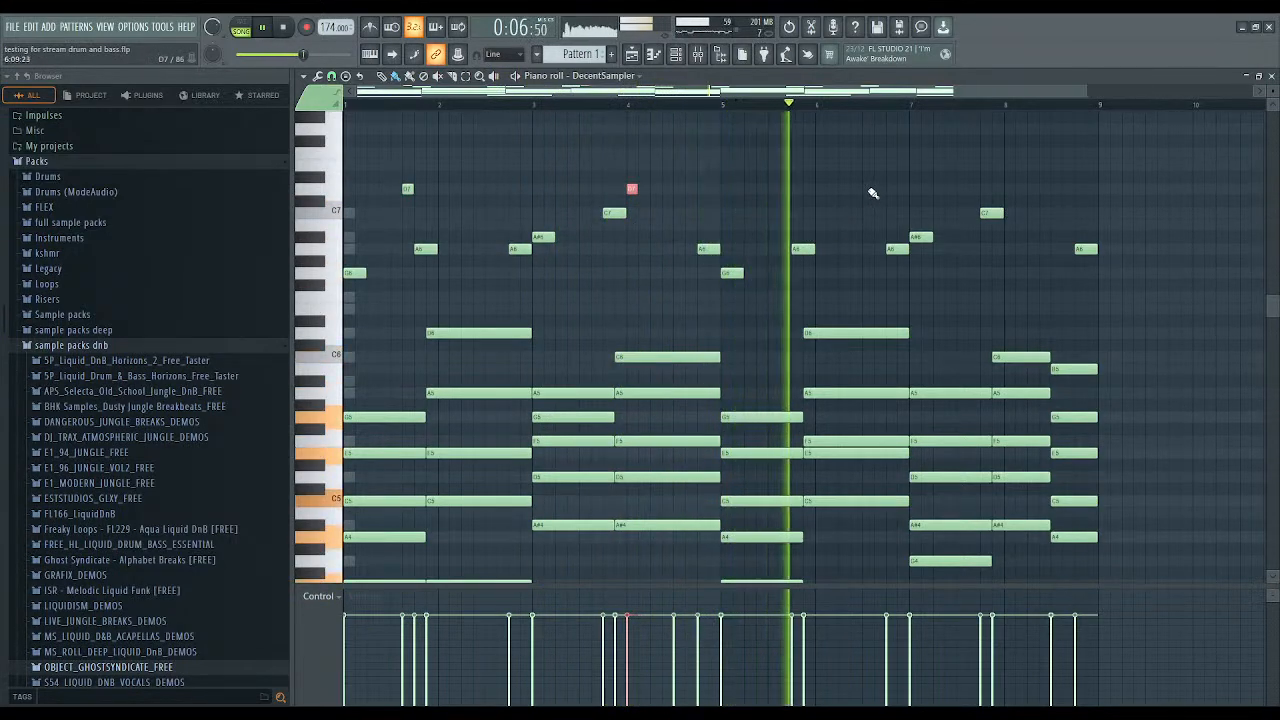
key(space)
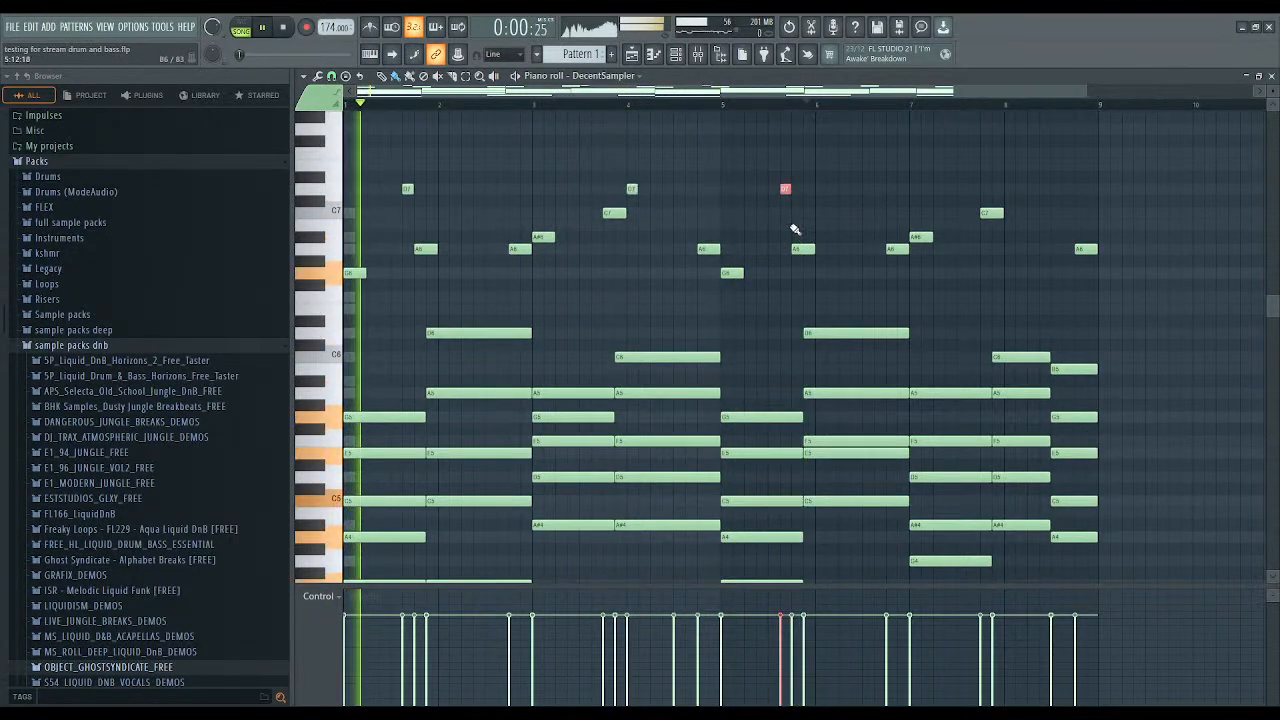
click(1008, 190)
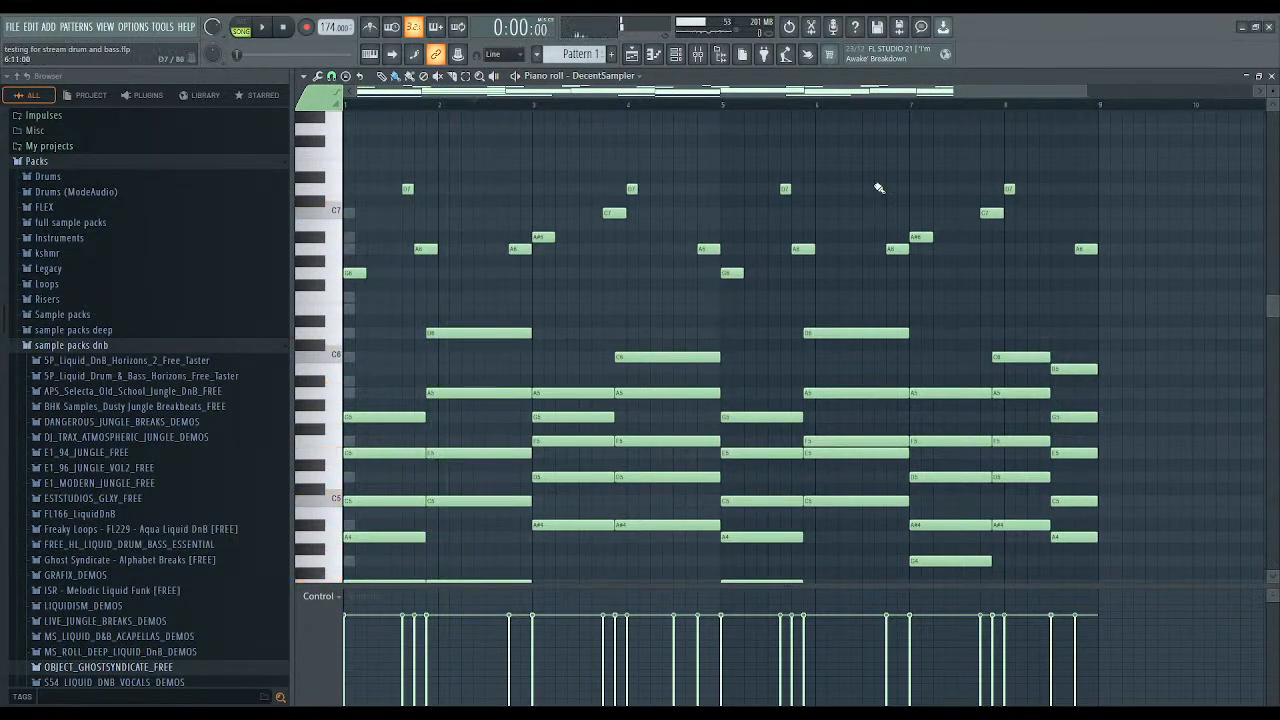
drag(1135, 183, 330, 288)
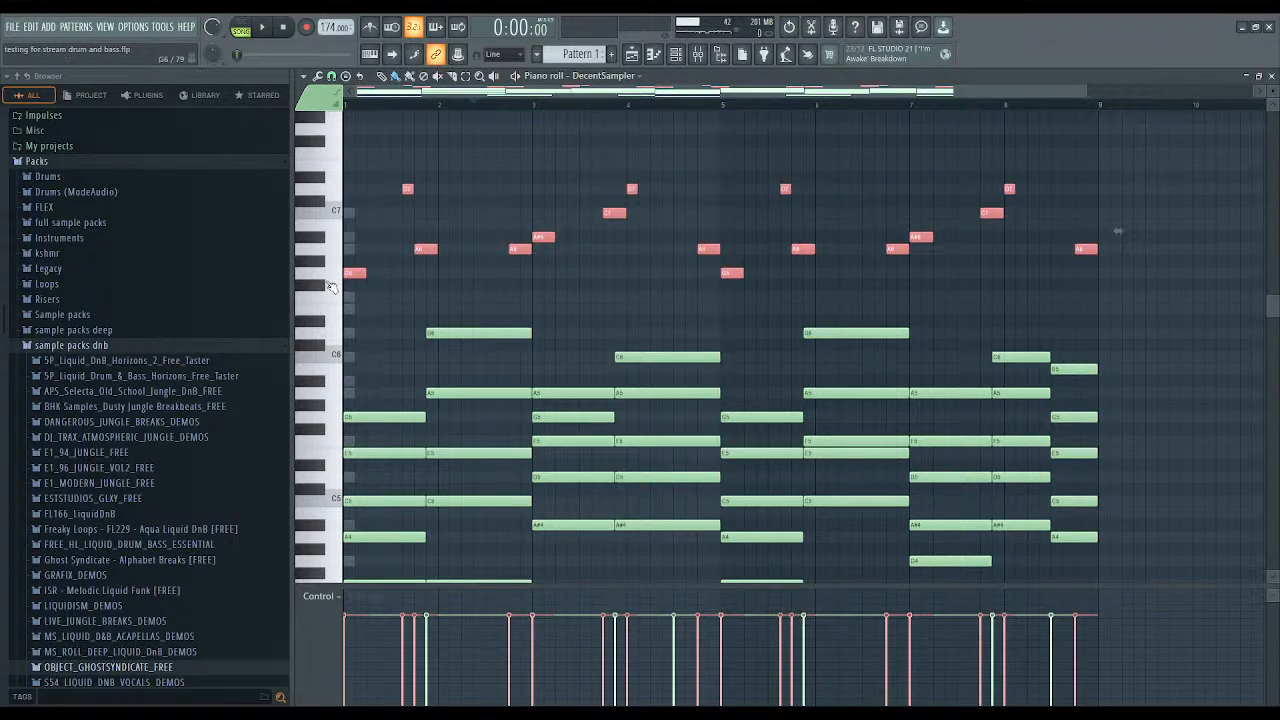
Add a Surge XT channel and paste the copied melody into it, starting at bar 1 and one octave lower, with G5 first.
click(675, 55)
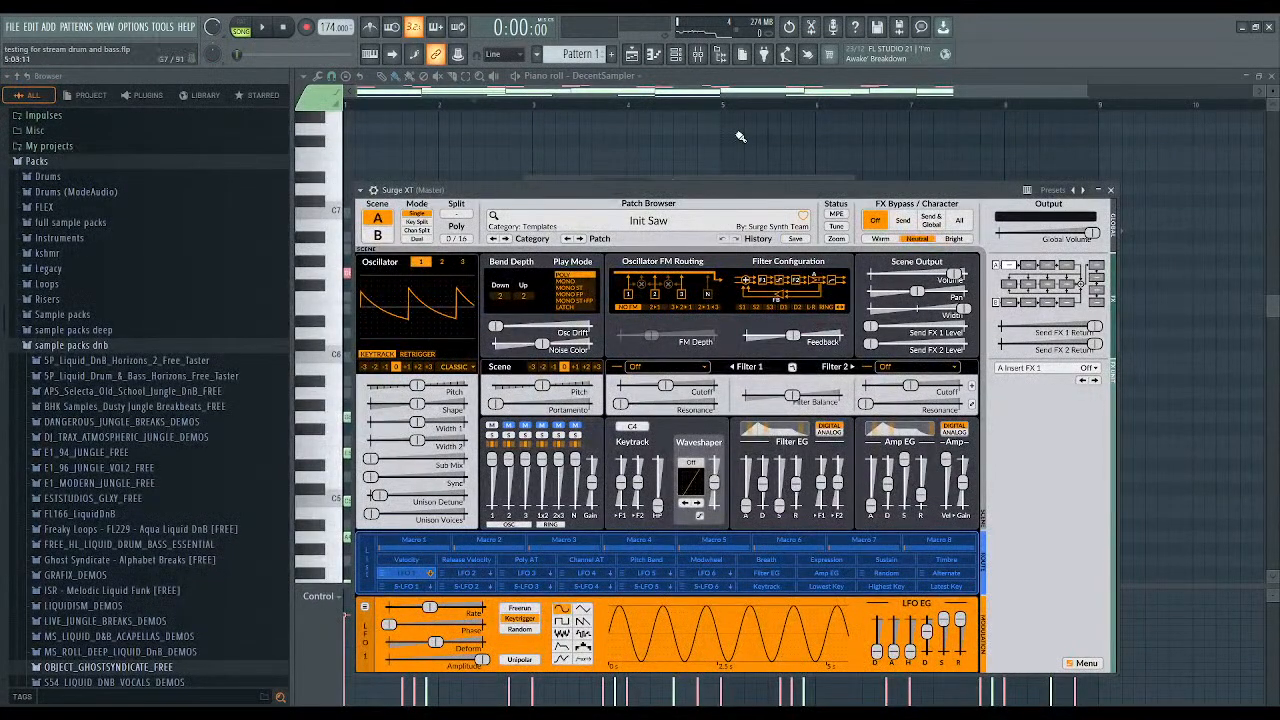
click(676, 55)
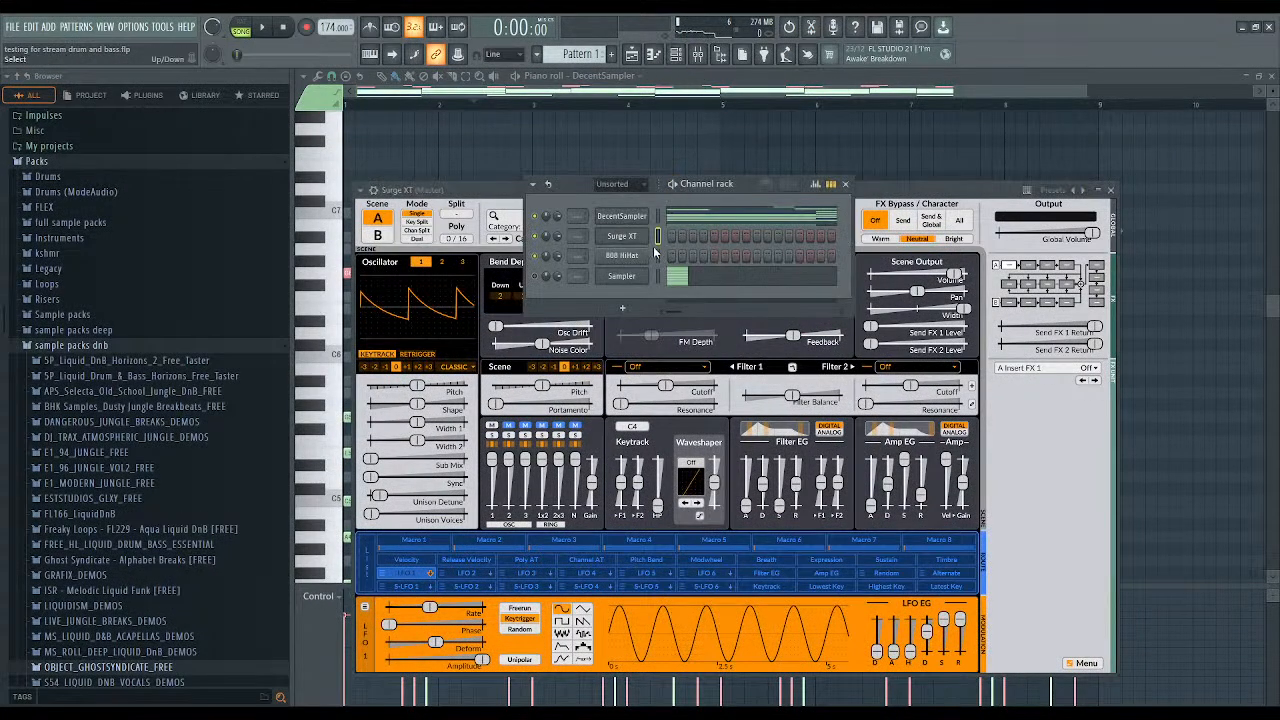
click(677, 235)
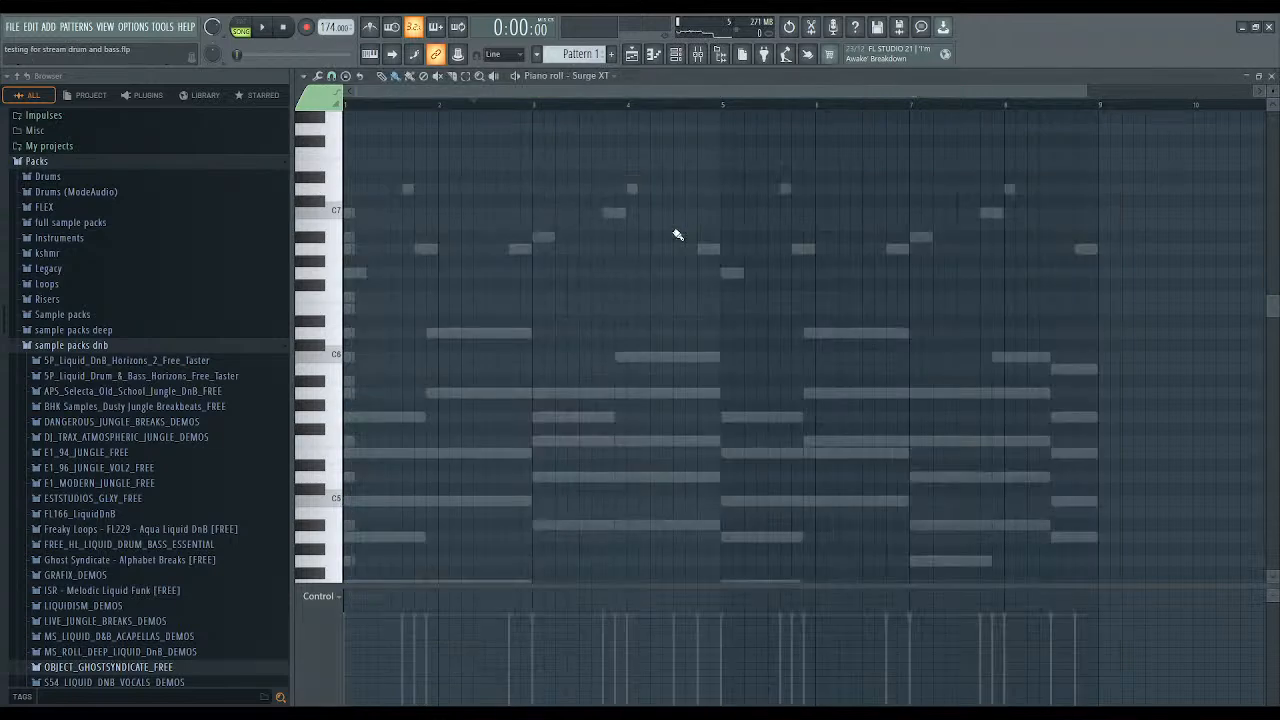
key(ctrl+v)
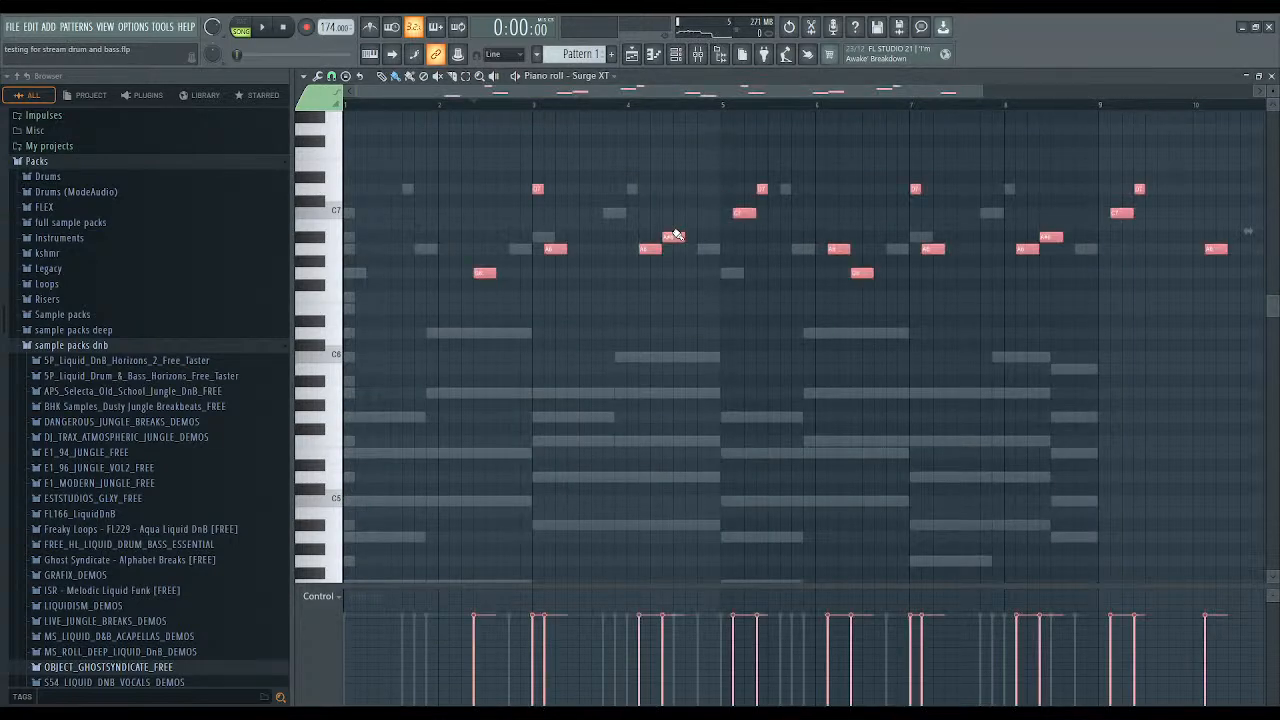
drag(490, 272, 268, 299)
drag(281, 413, 278, 424)
scroll(436, 328, down, 3)
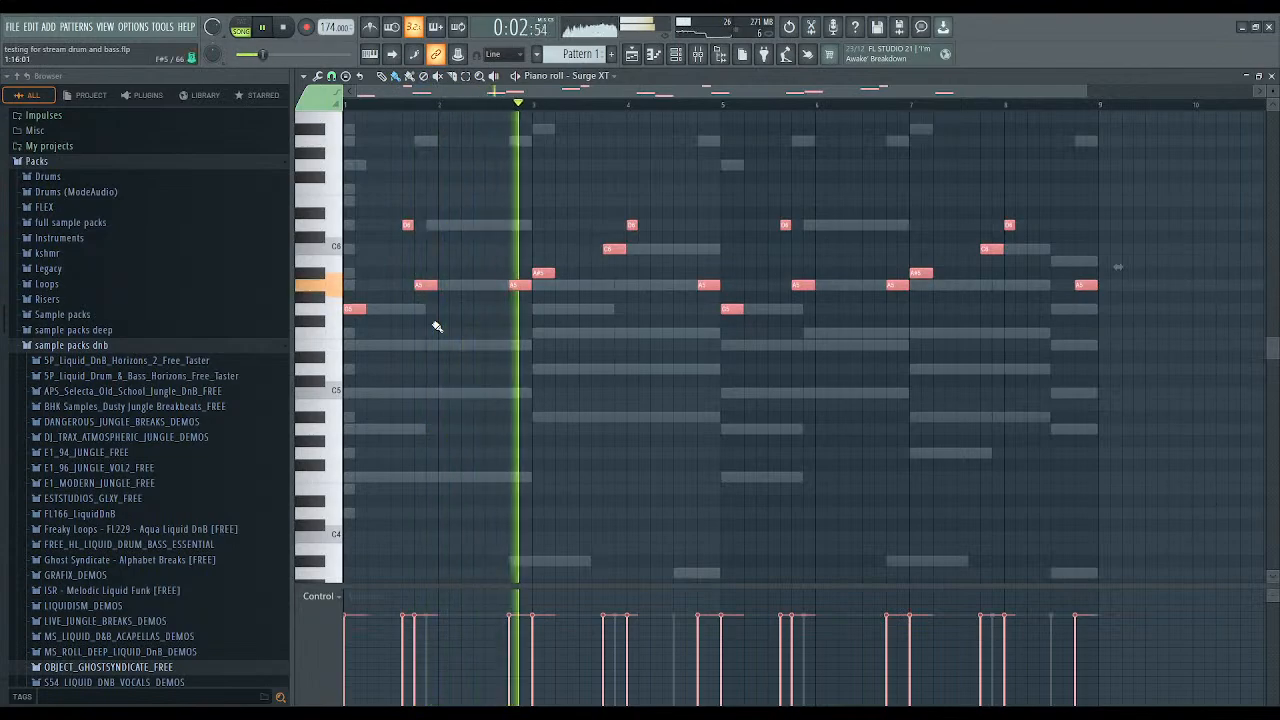
key(F6)
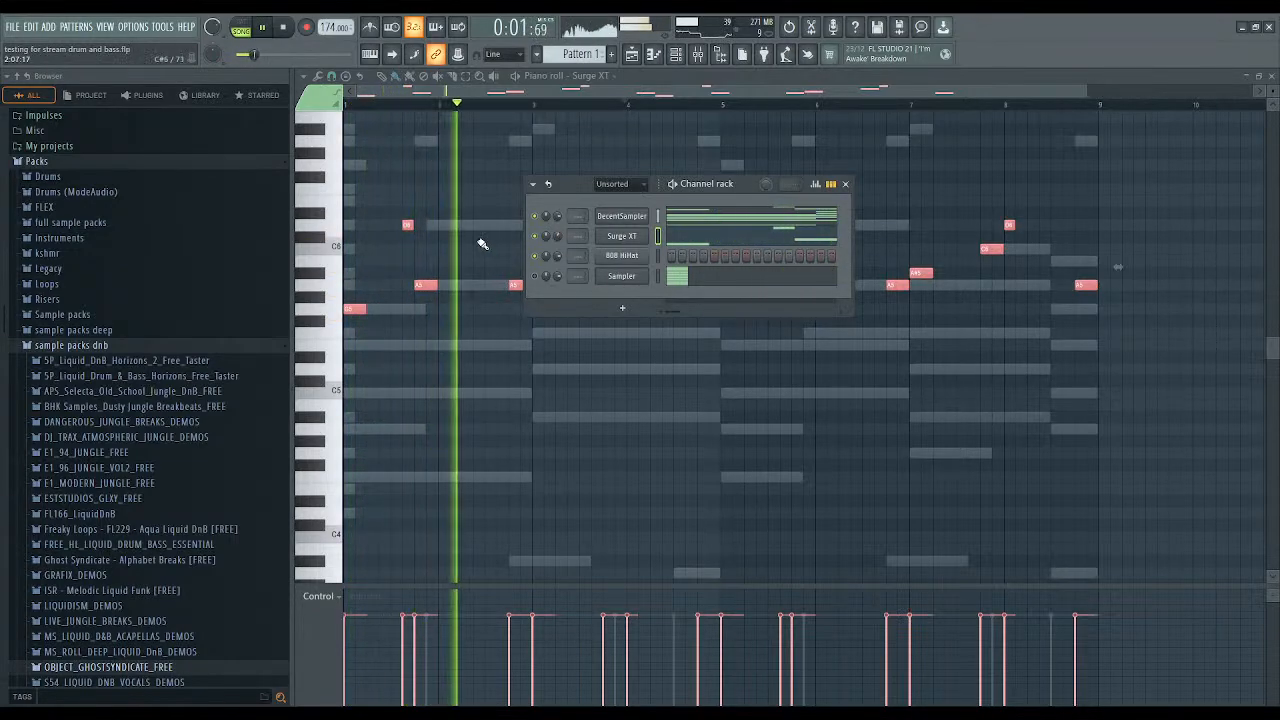
key(F6)
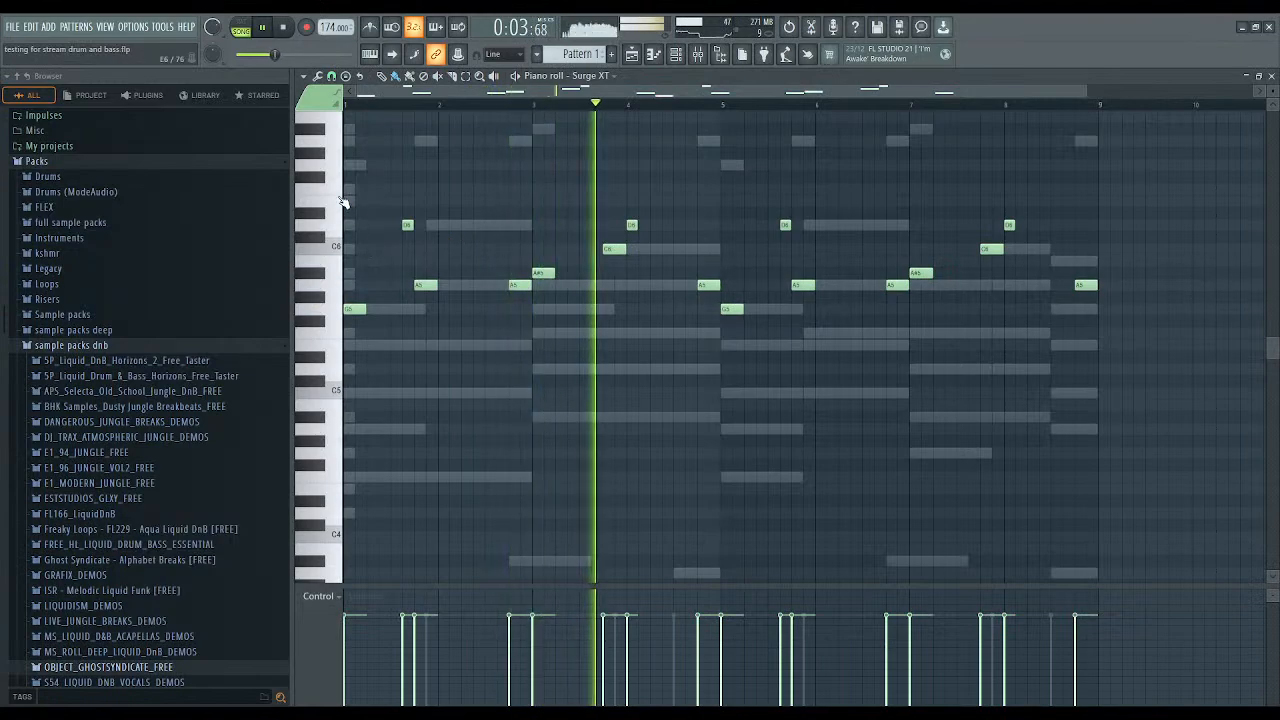
key(ctrl+a)
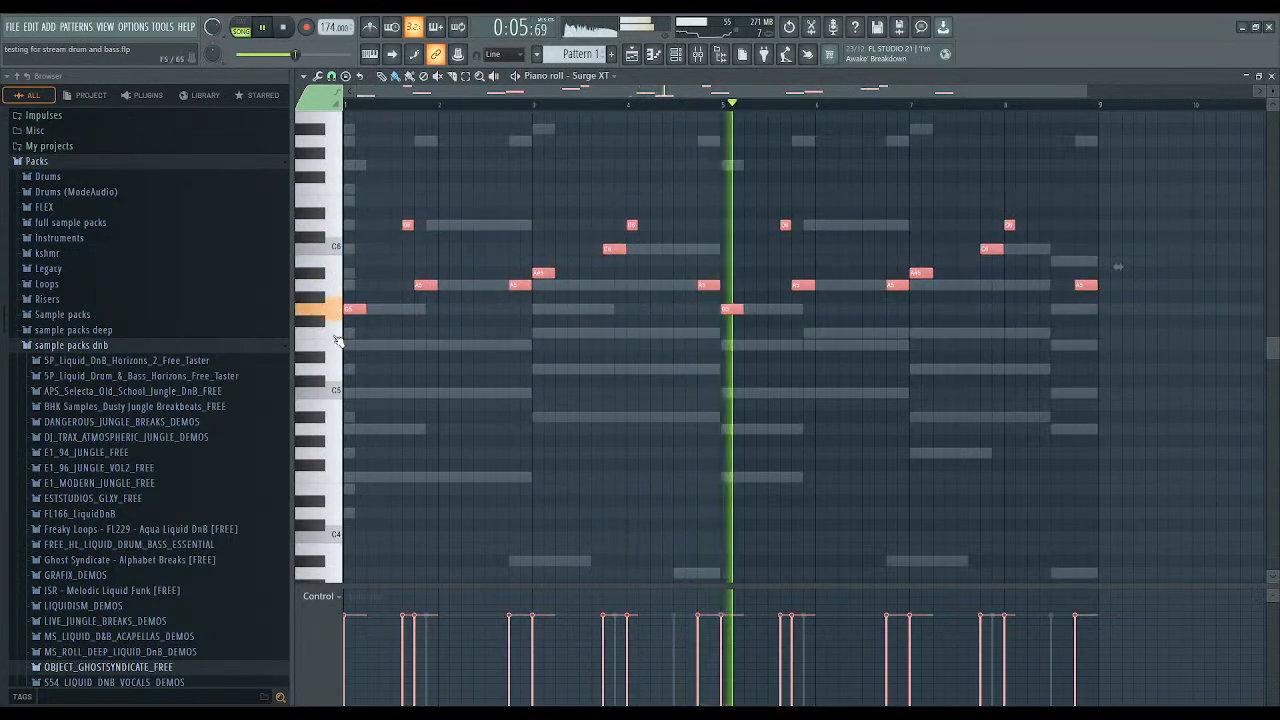
key(ctrl+d)
scroll(520, 345, up, 1)
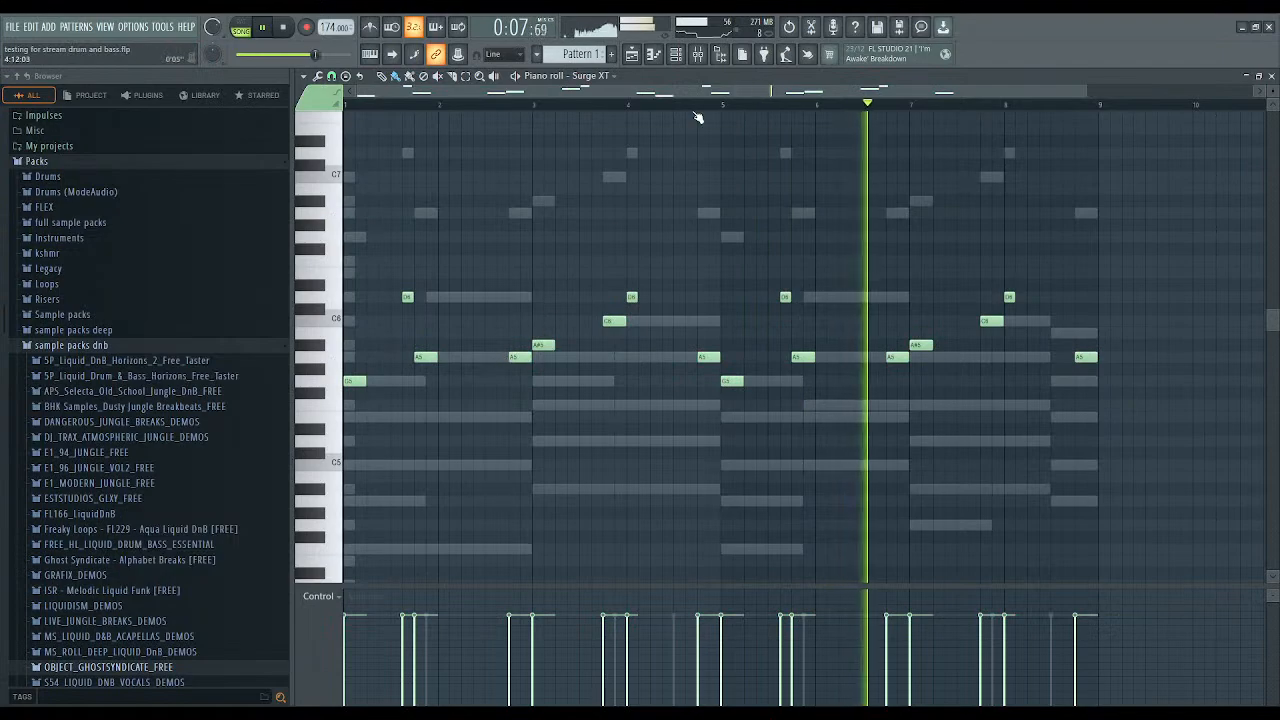
key(ctrl+a)
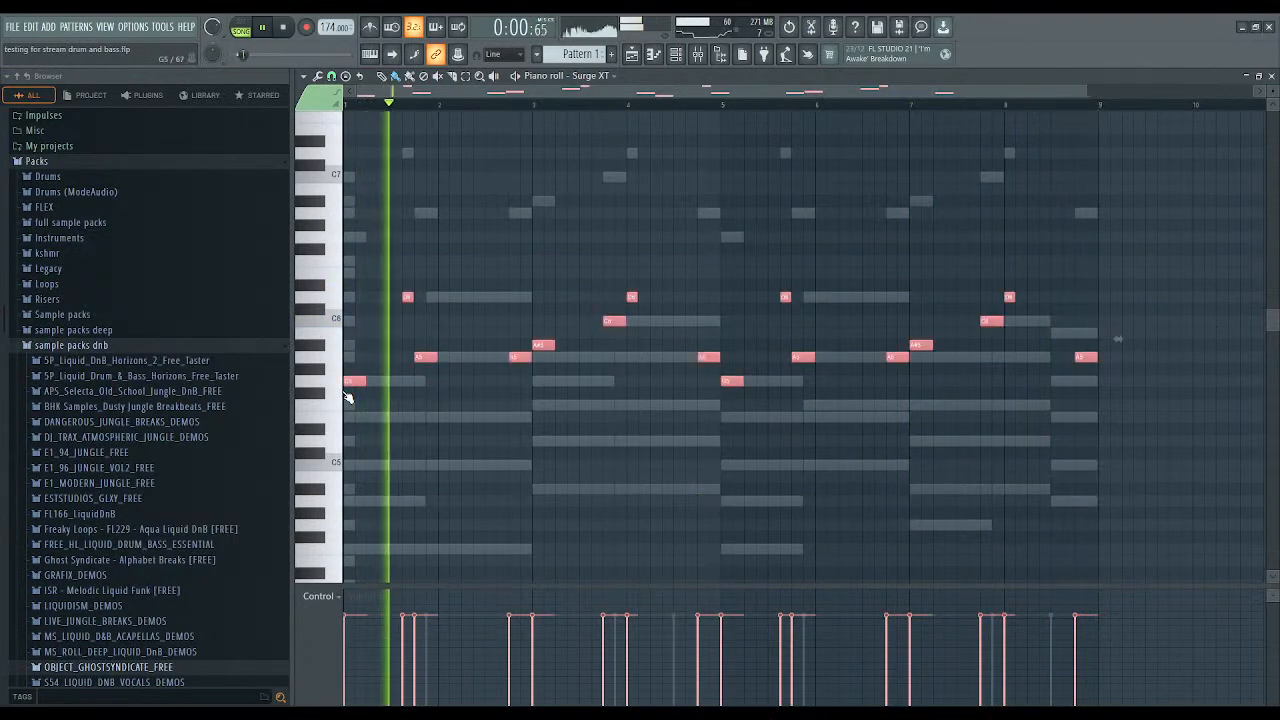
key(ctrl+d)
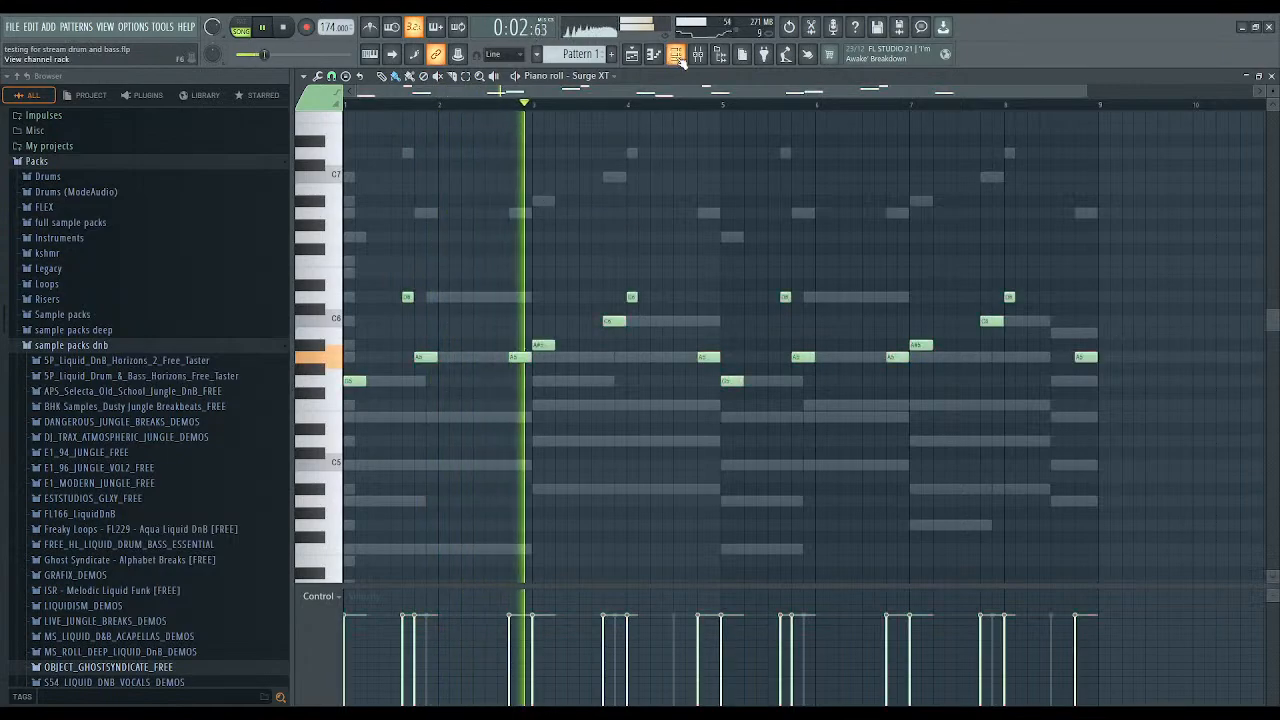
Audition Surge XT's Leads patches as far as Acidofil and set the Surge XT channel volume to 59%.
key(F6)
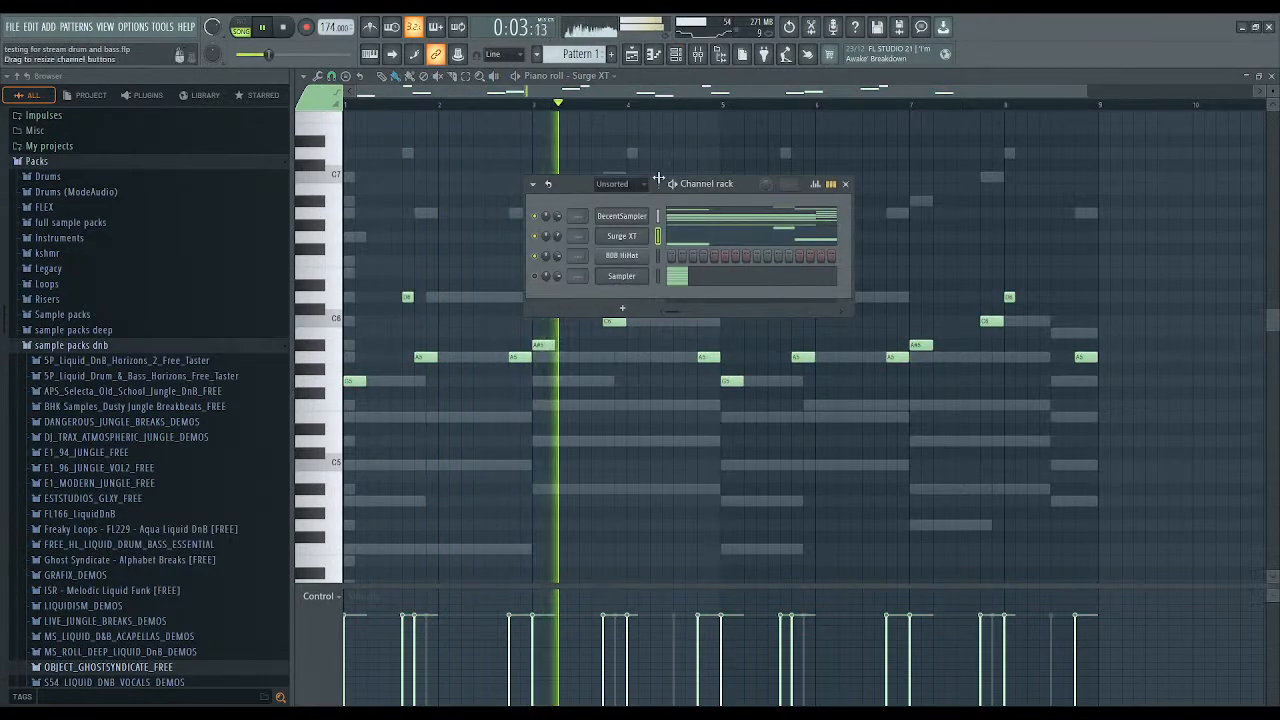
click(633, 239)
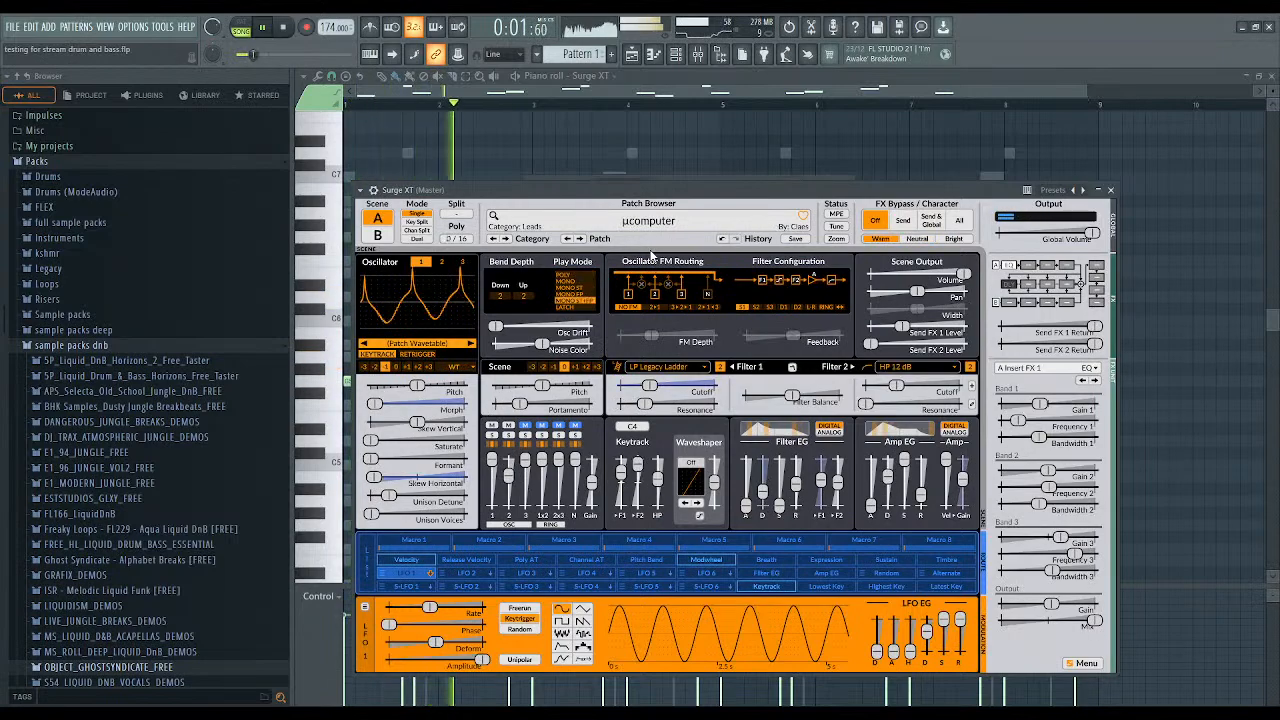
click(582, 240)
click(675, 58)
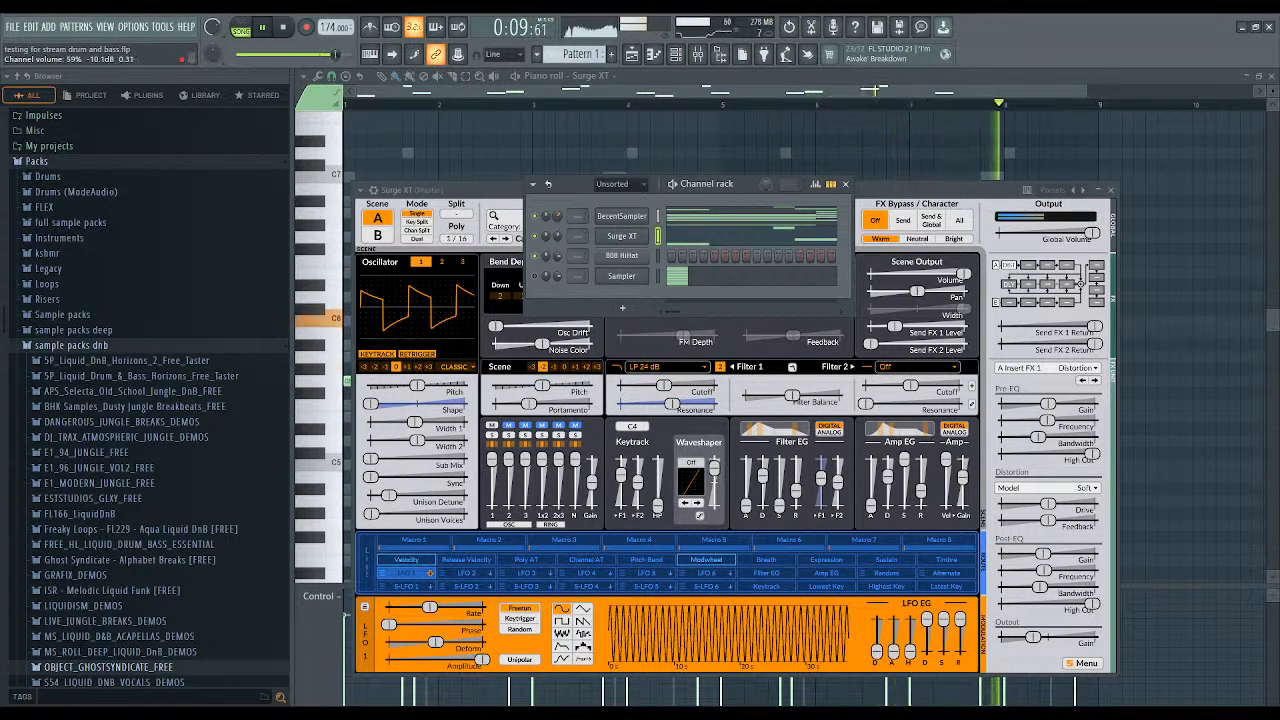
click(506, 194)
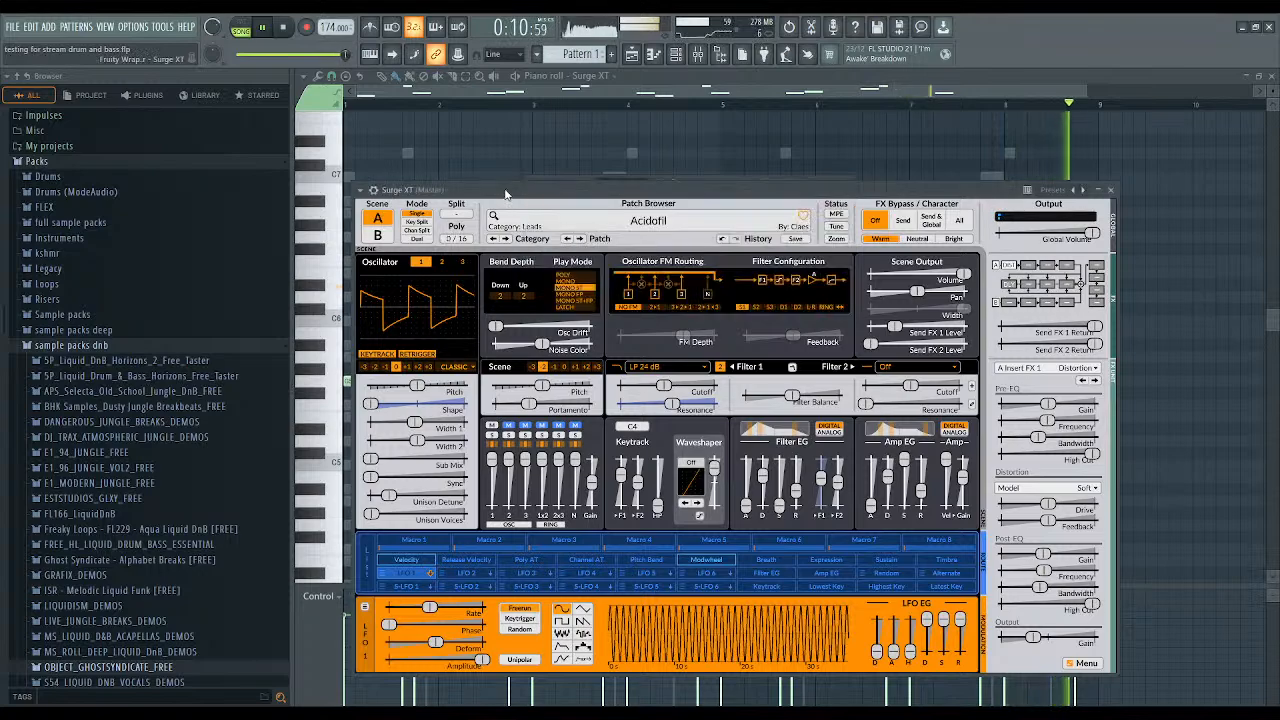
Step through the Leads patches in Surge XT past Agroculture, Banjo Remains and Broken One, and load the Butter patch.
click(580, 239)
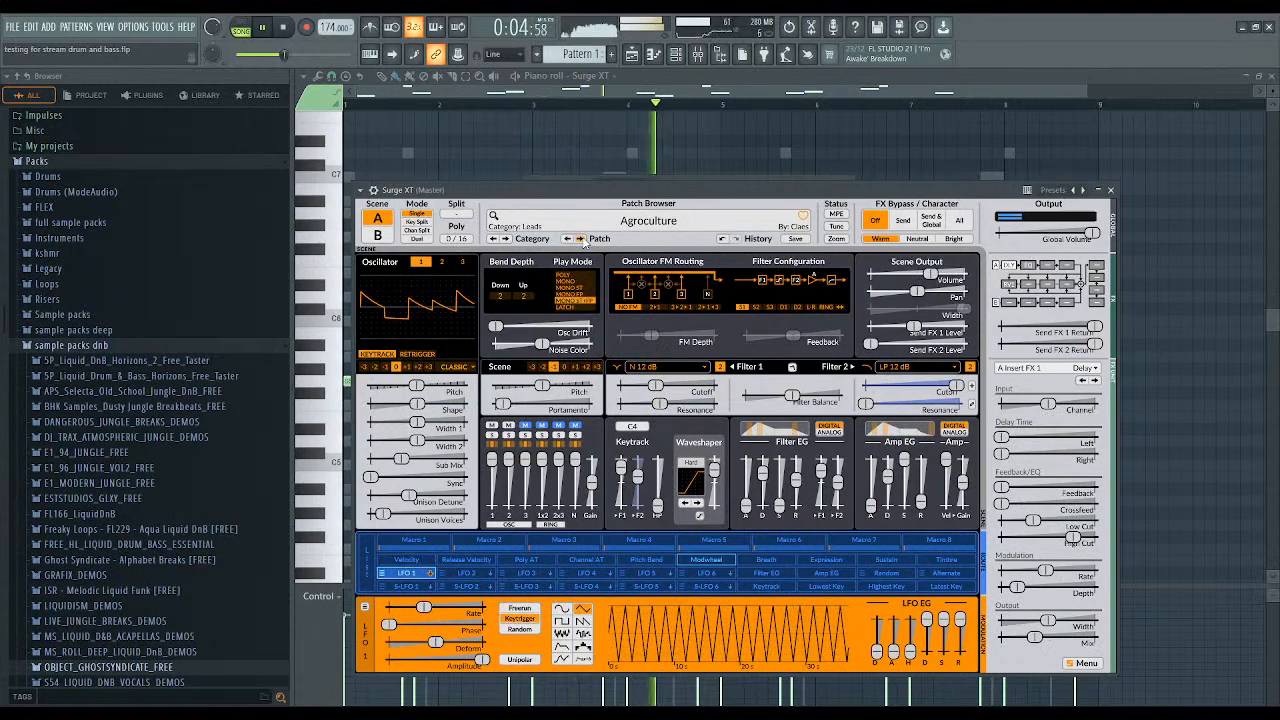
click(580, 239)
click(580, 239)
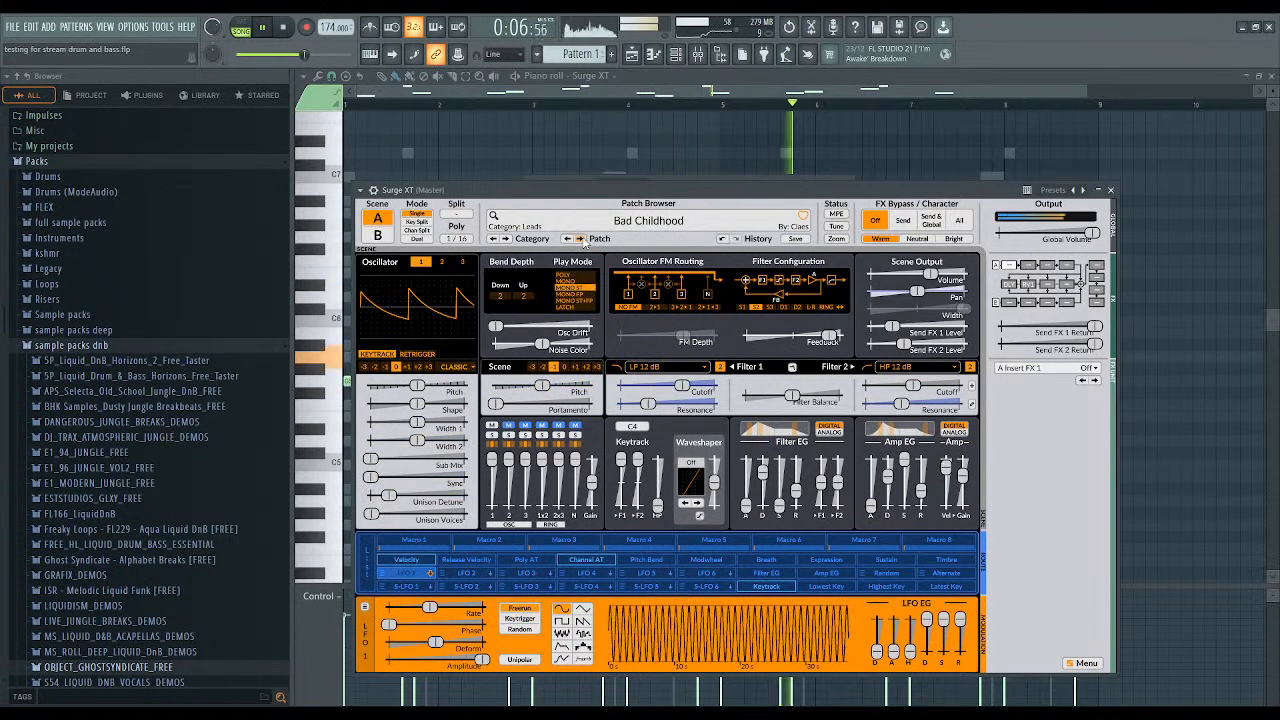
click(580, 239)
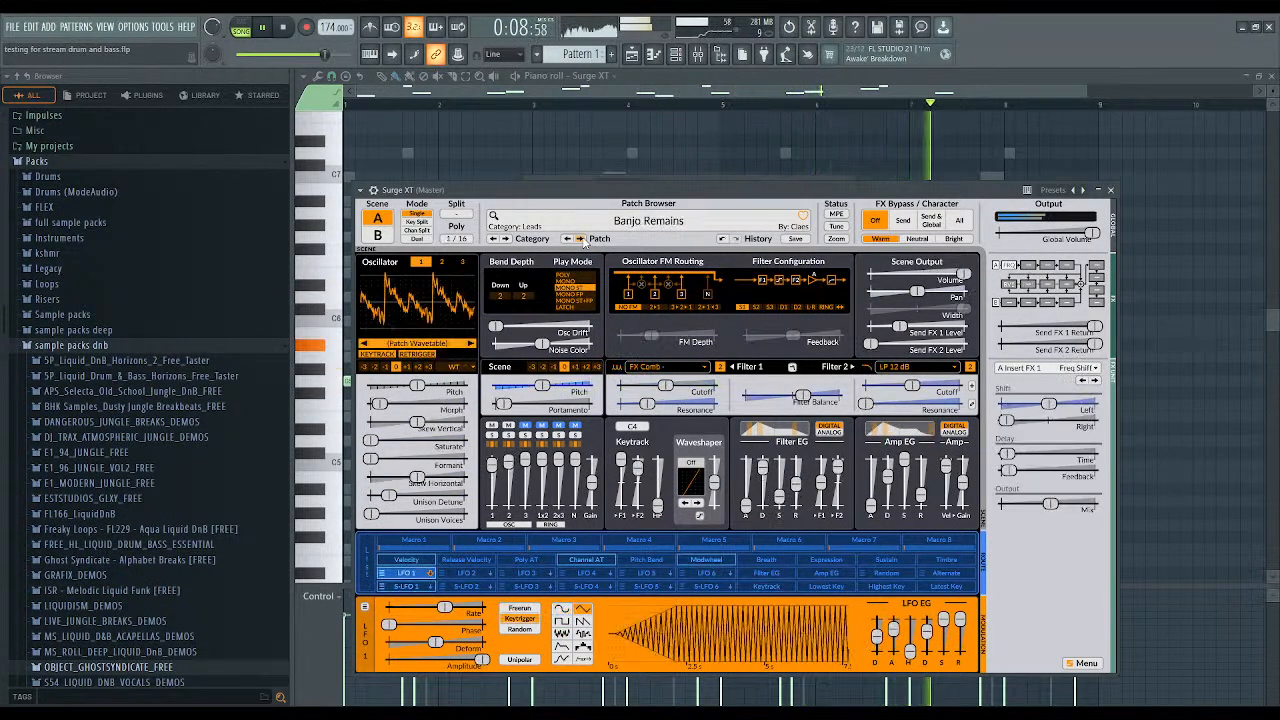
click(580, 239)
click(580, 239)
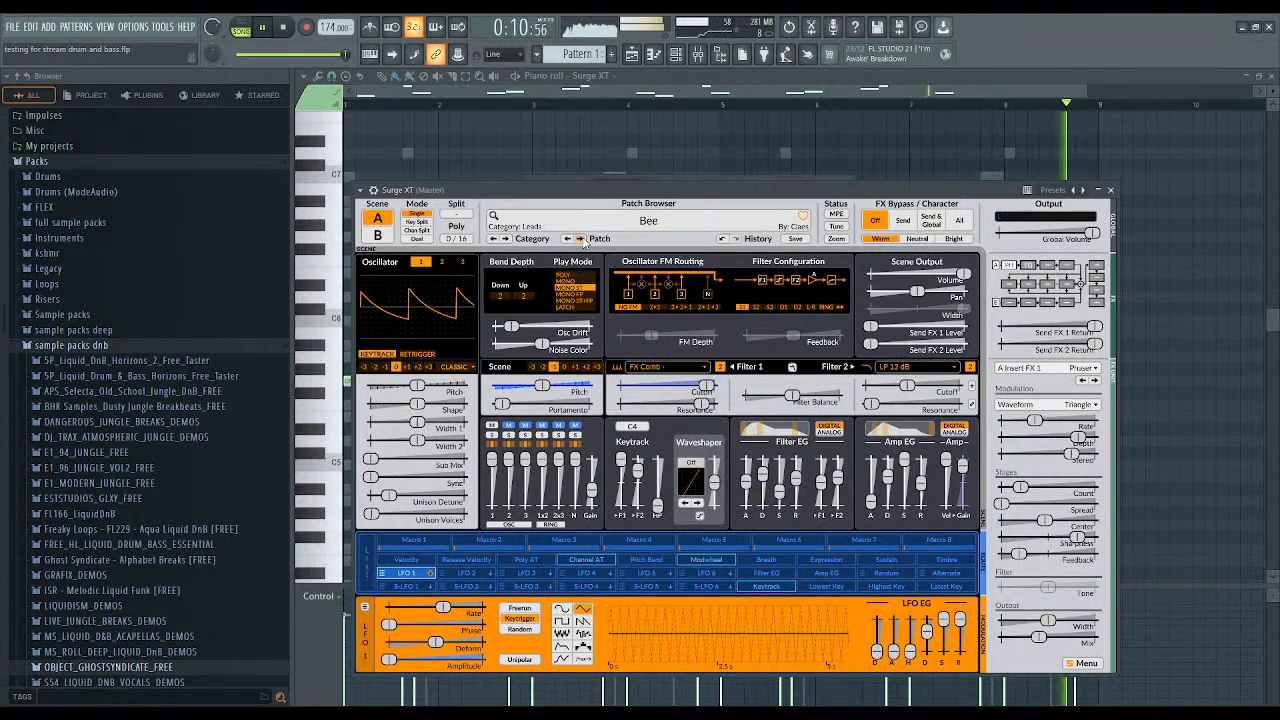
click(580, 239)
click(580, 239)
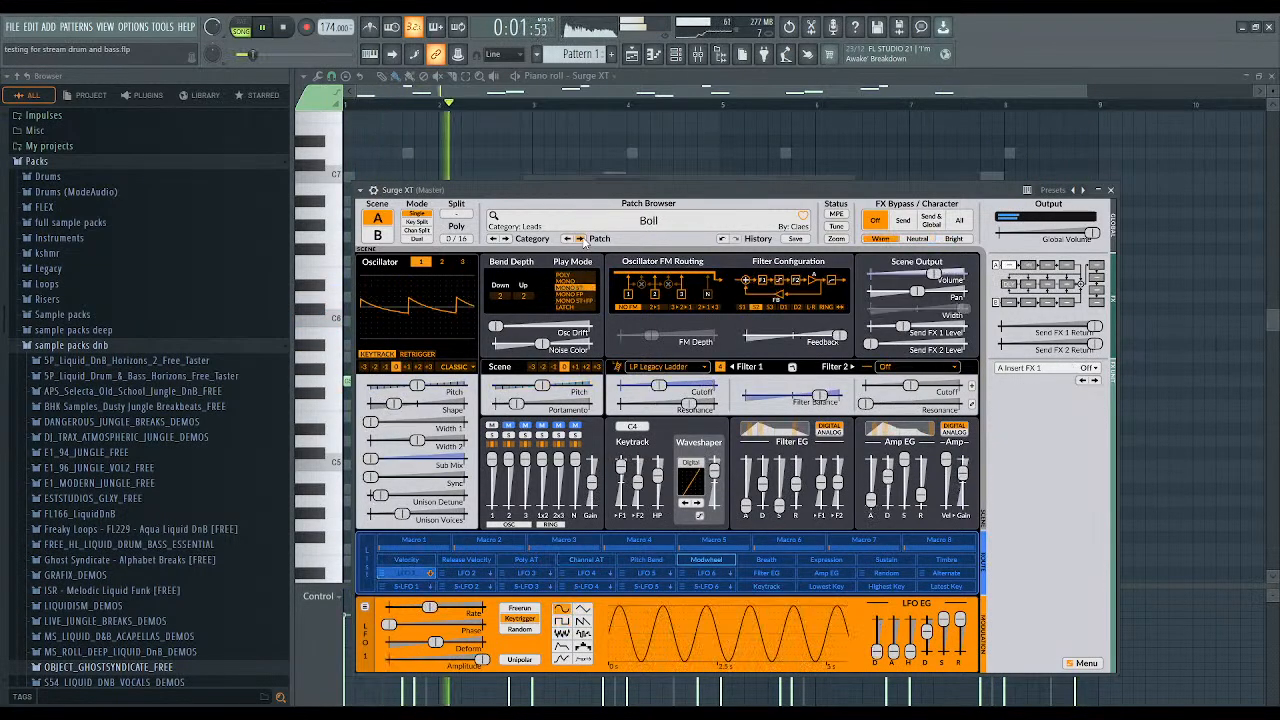
click(580, 239)
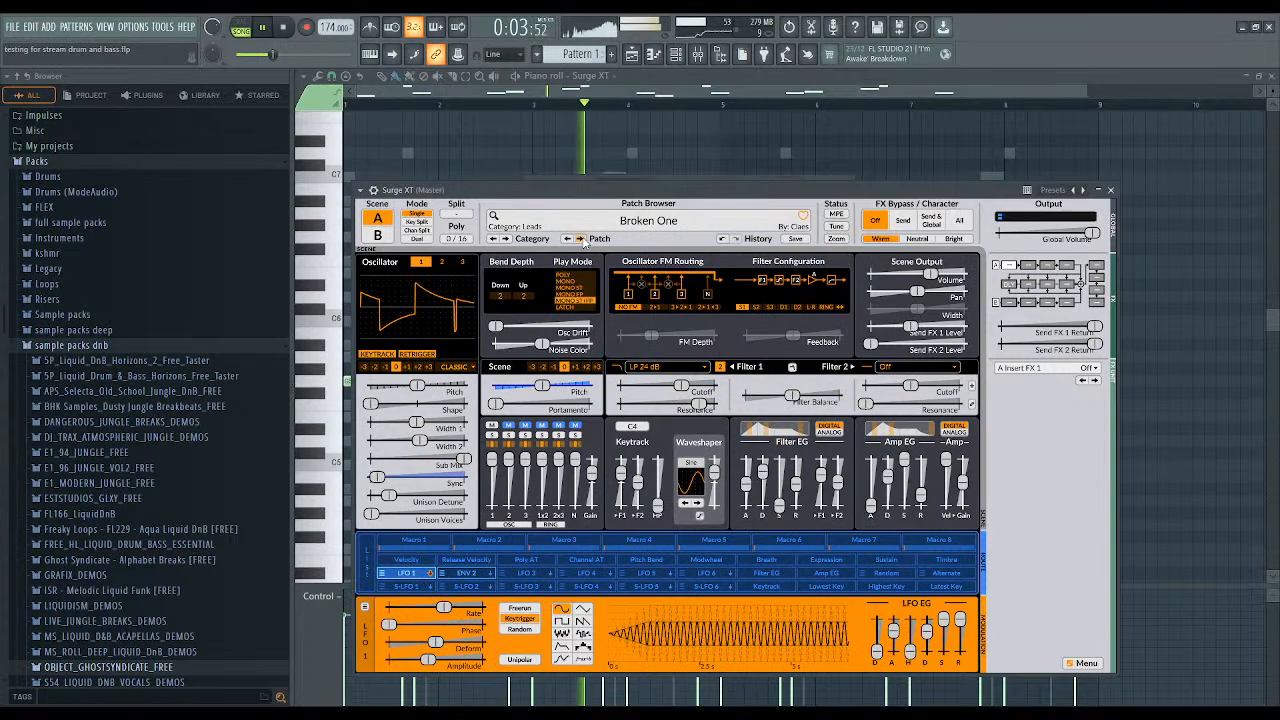
click(580, 239)
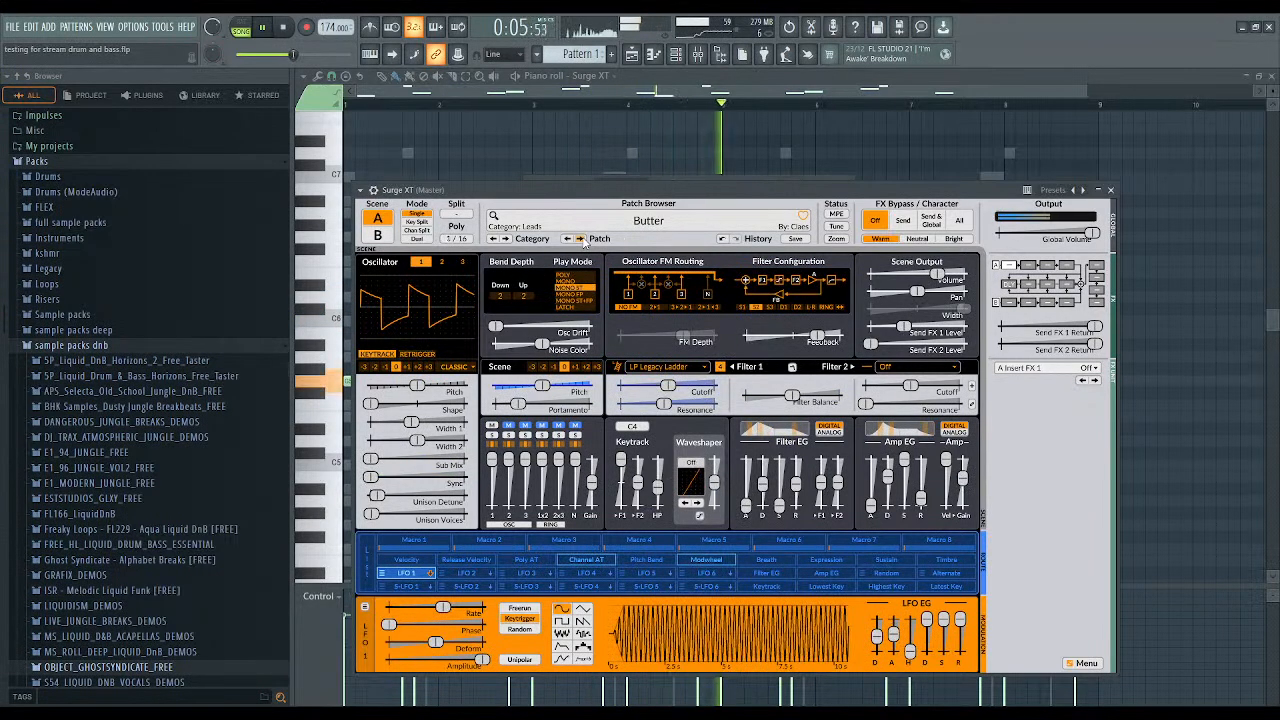
Apply legato to the Surge XT melody notes and shorten the final A5 so it ends at bar 9.
right_click(582, 155)
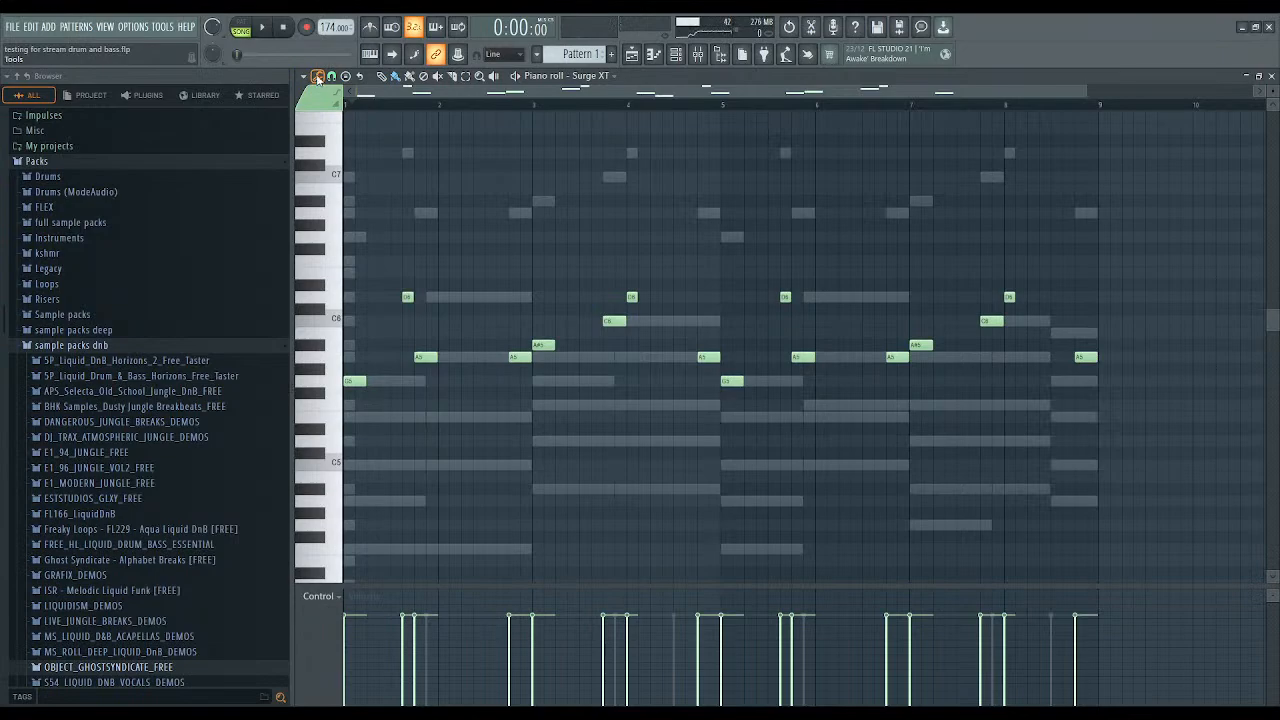
key(ctrl+l)
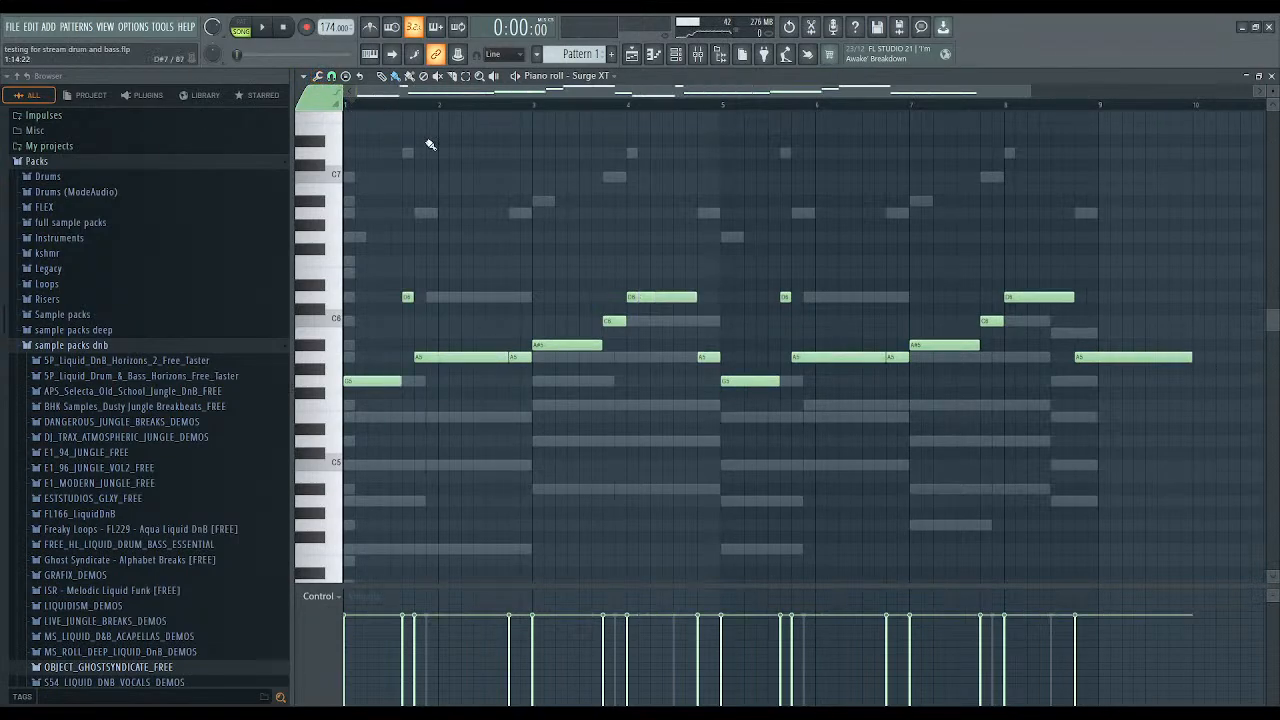
key(space)
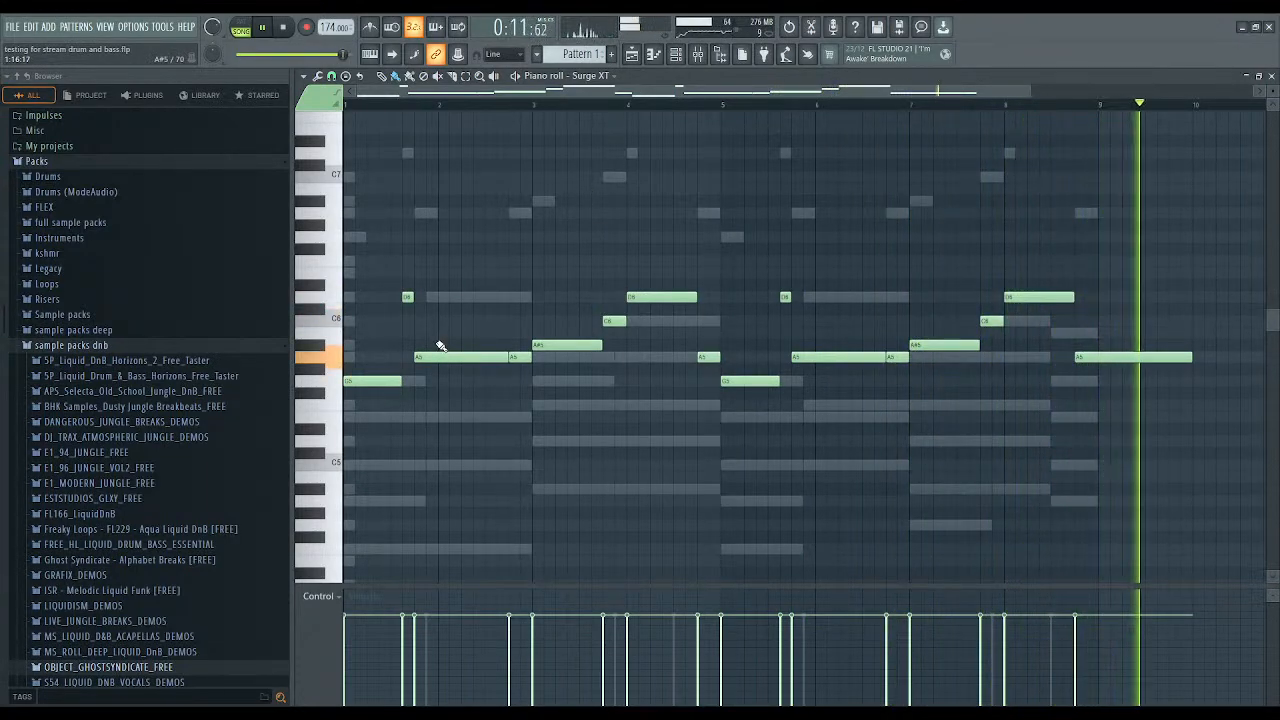
key(space)
drag(1195, 368, 1099, 360)
drag(914, 91, 862, 115)
scroll(806, 220, down, 4)
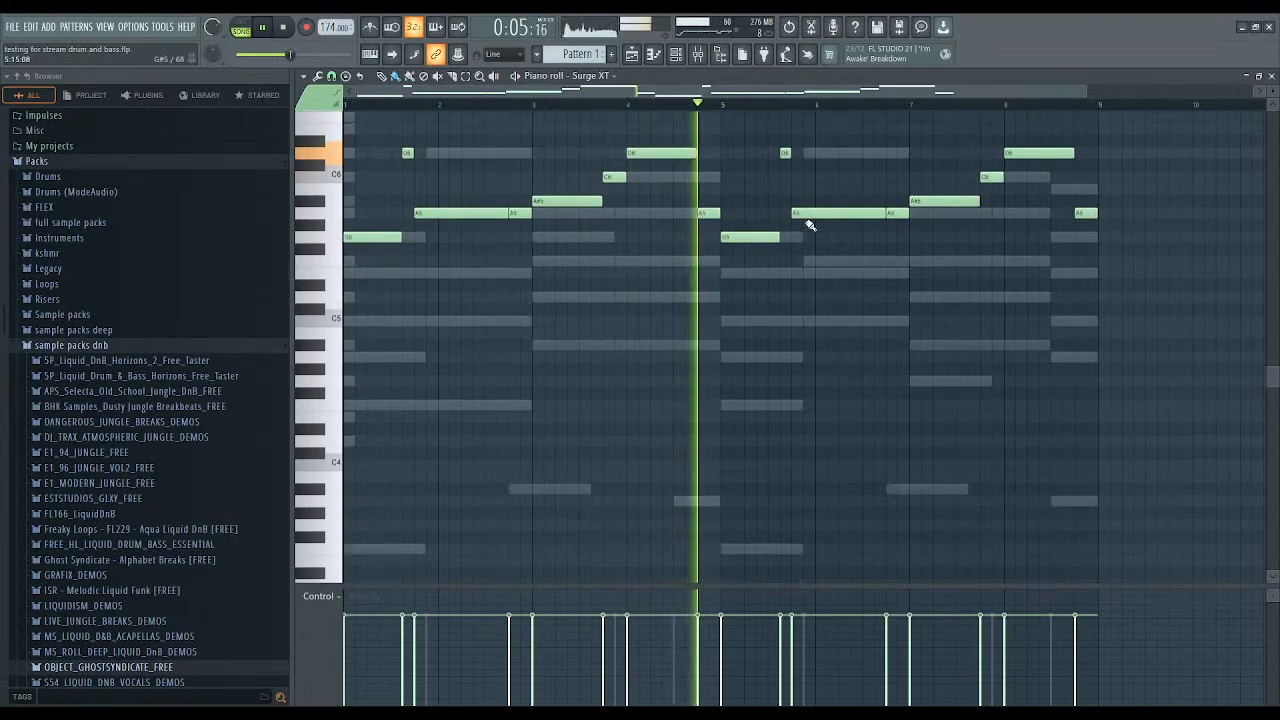
Lower the Surge XT channel volume to 56% and delete the melody notes above the chords from the DecentSampler channel.
scroll(808, 223, up, 5)
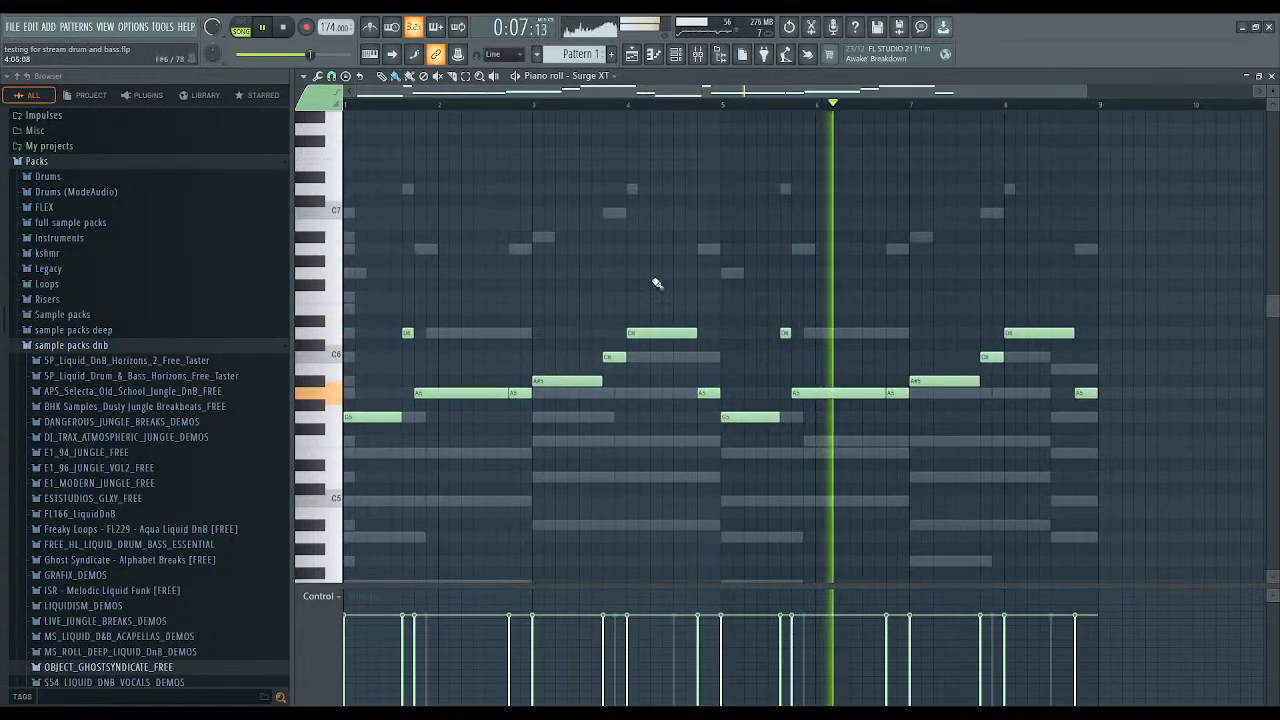
click(676, 55)
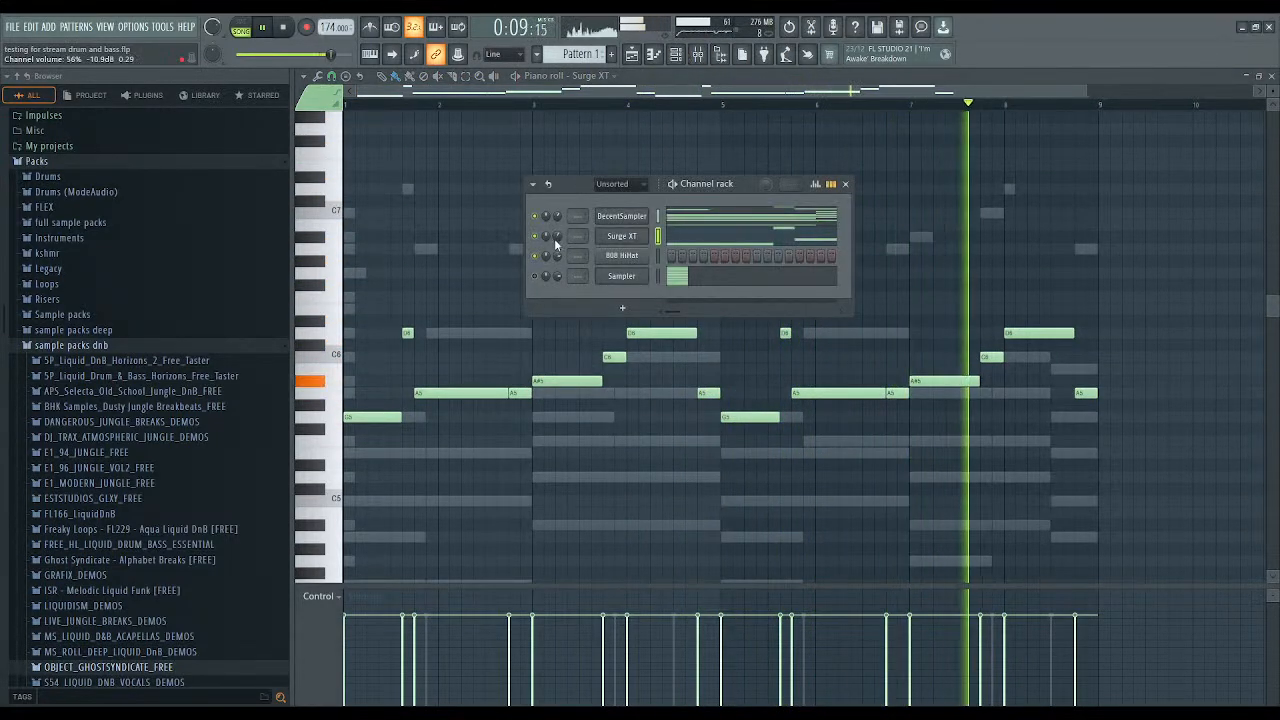
click(690, 215)
drag(1134, 207, 305, 322)
key(Delete)
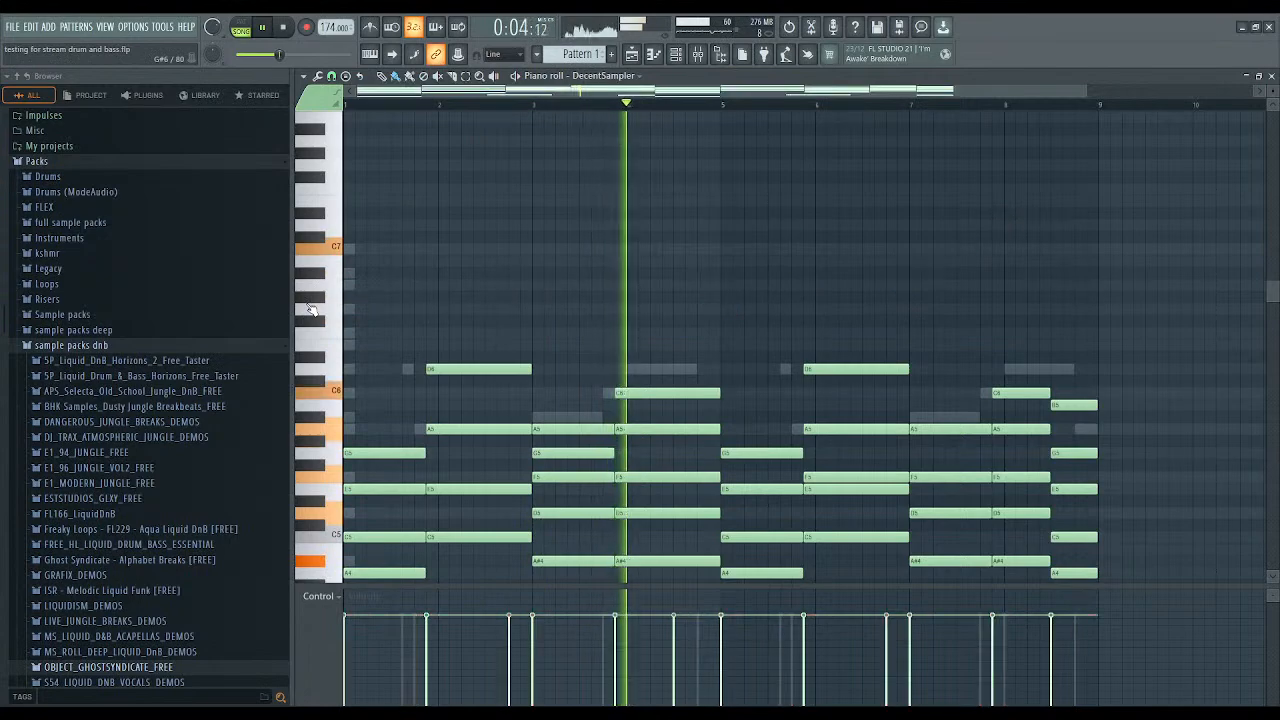
Replace the 808 HiHat channel's instrument with a 3x Osc synth.
scroll(450, 308, down, 3)
scroll(450, 308, down, 2)
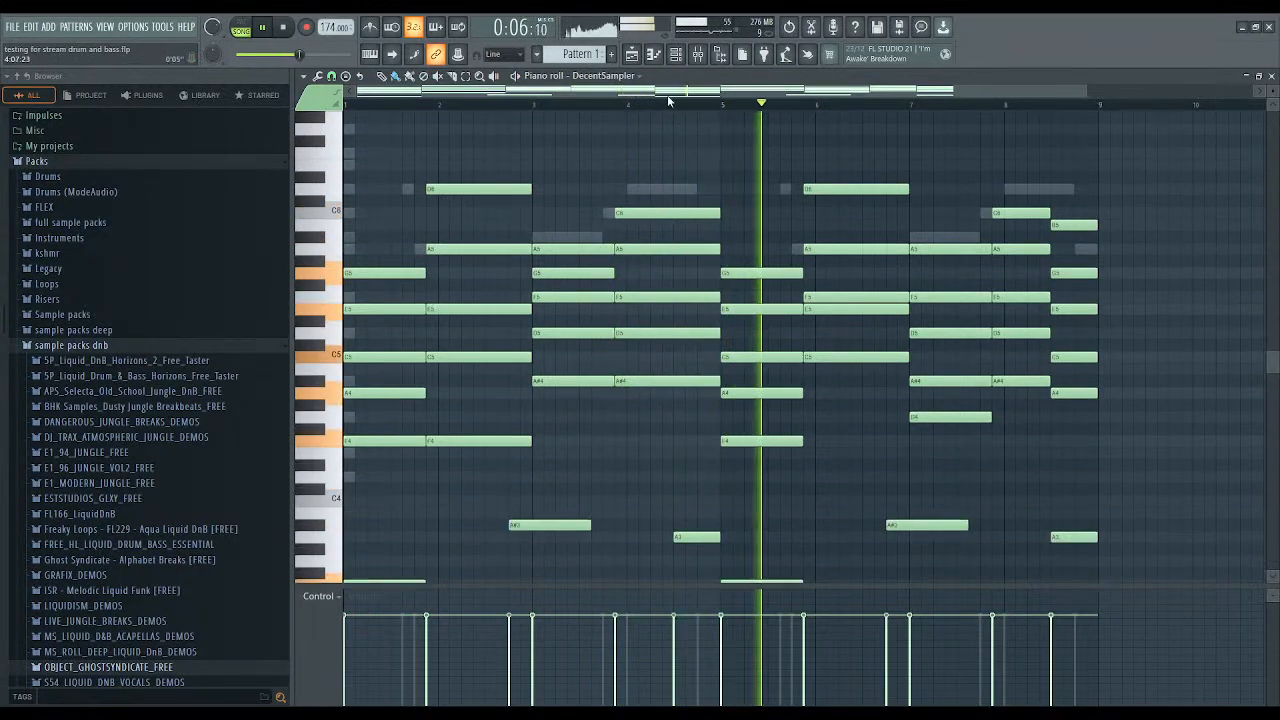
click(676, 56)
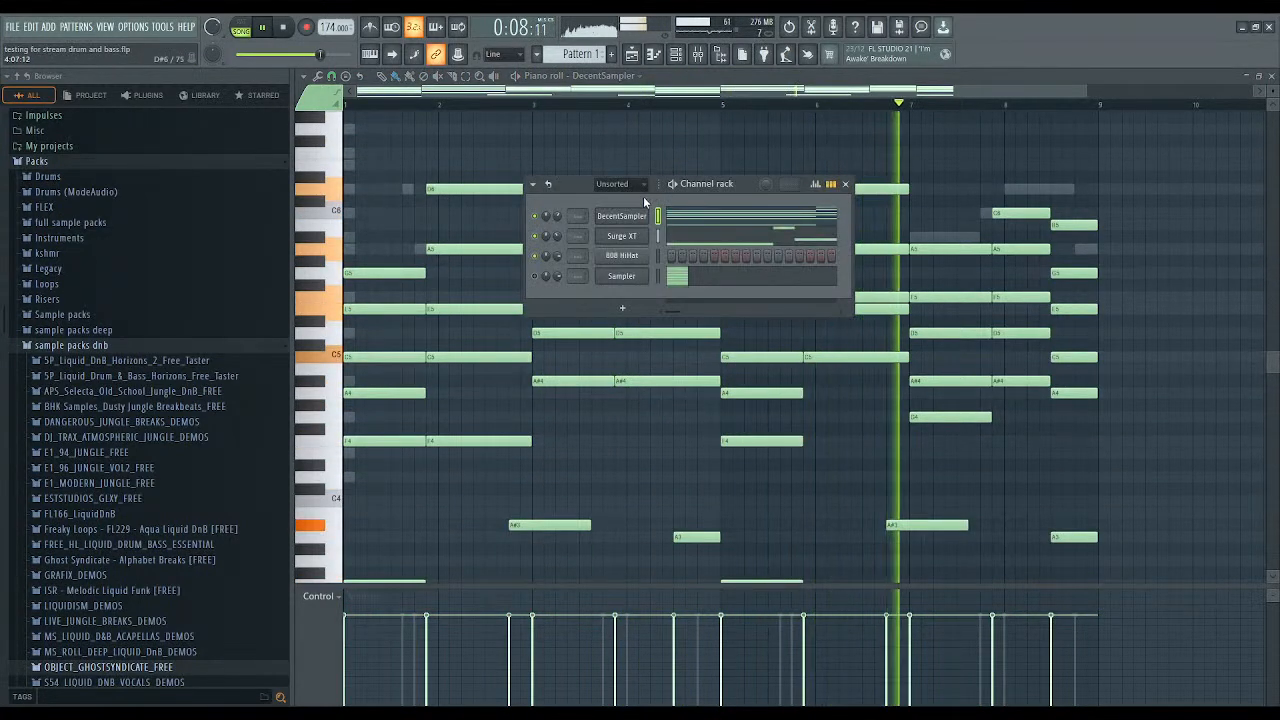
click(658, 256)
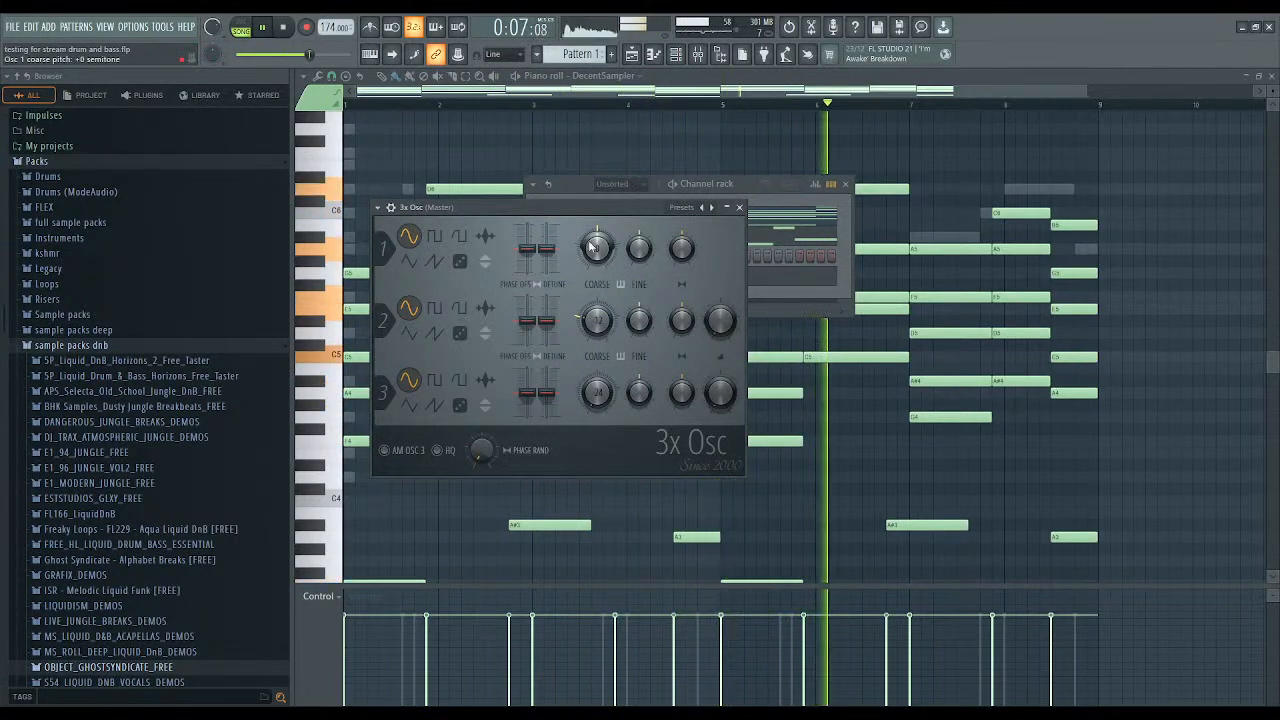
click(737, 187)
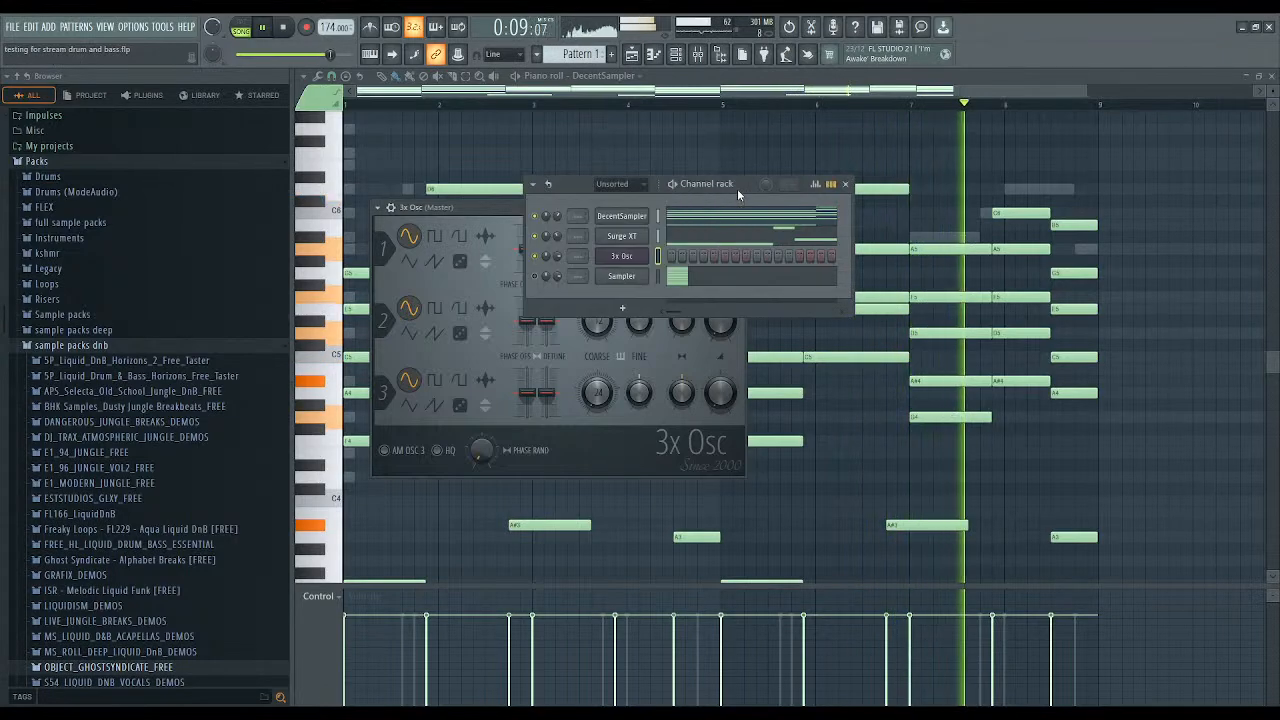
Copy the low F3, A#3 and A3 root notes from the DecentSampler channel and paste them into the 3x Osc channel.
click(688, 222)
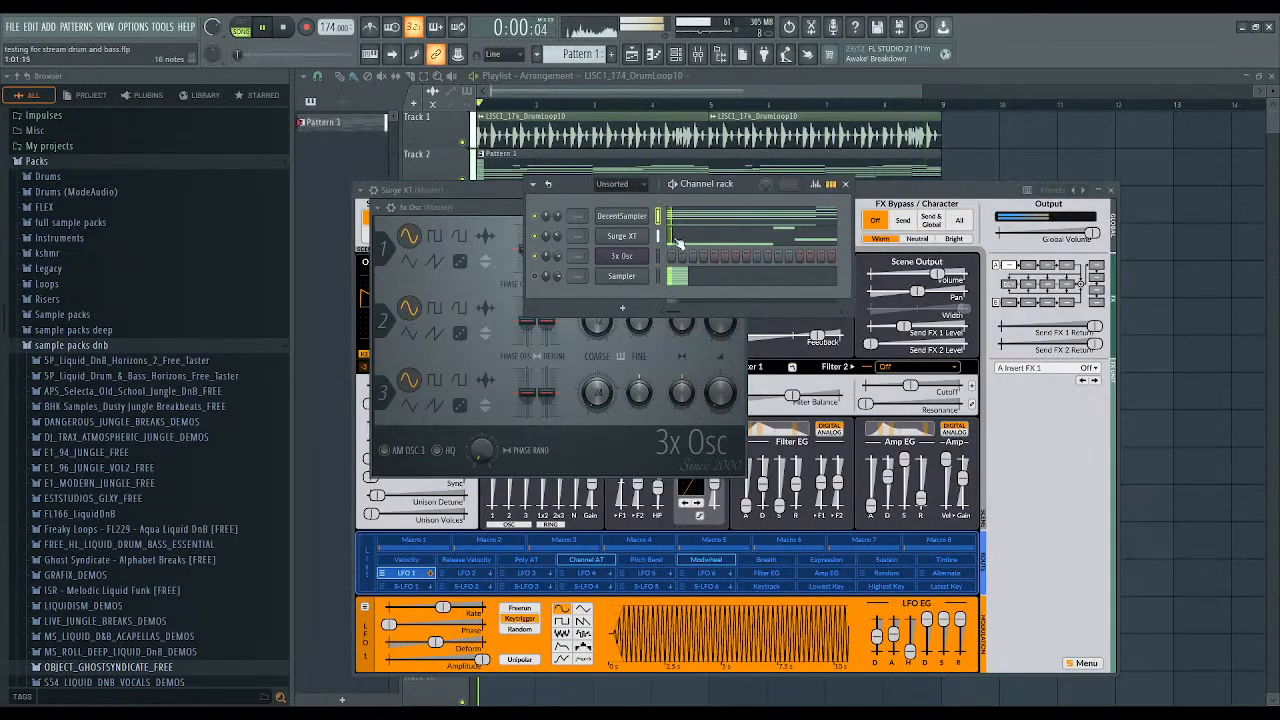
click(690, 228)
drag(1075, 328, 363, 517)
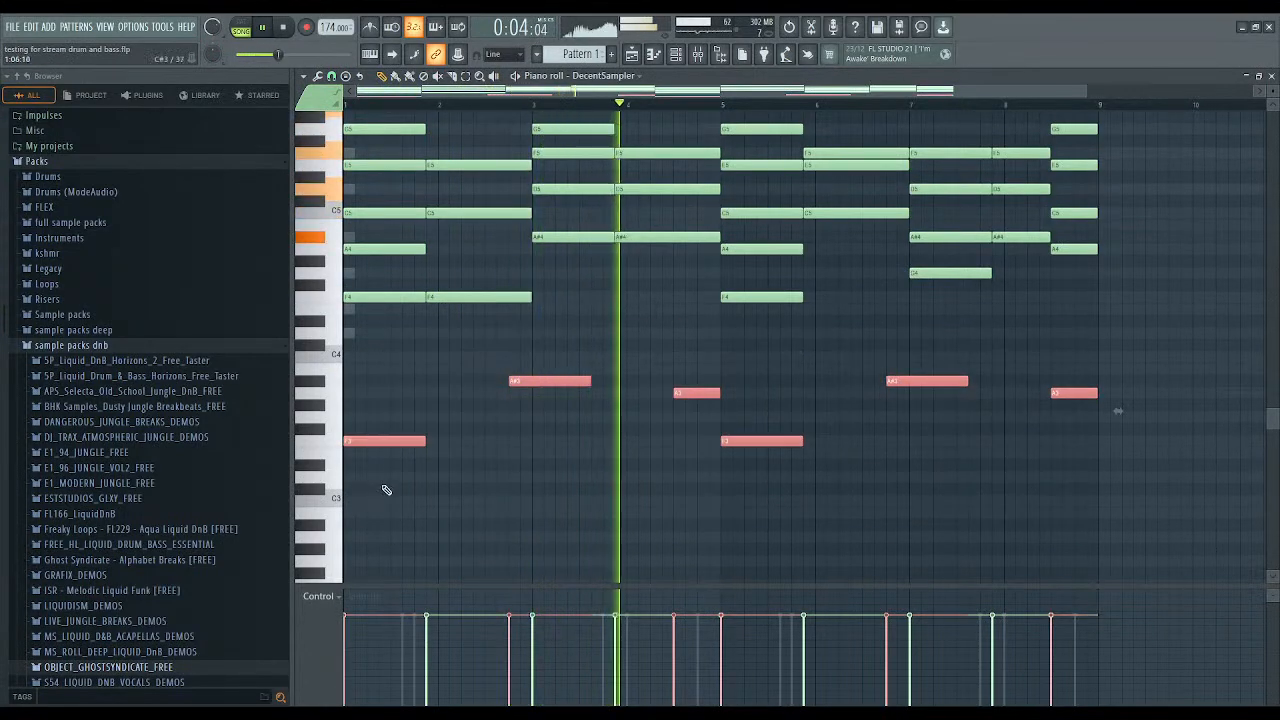
key(F6)
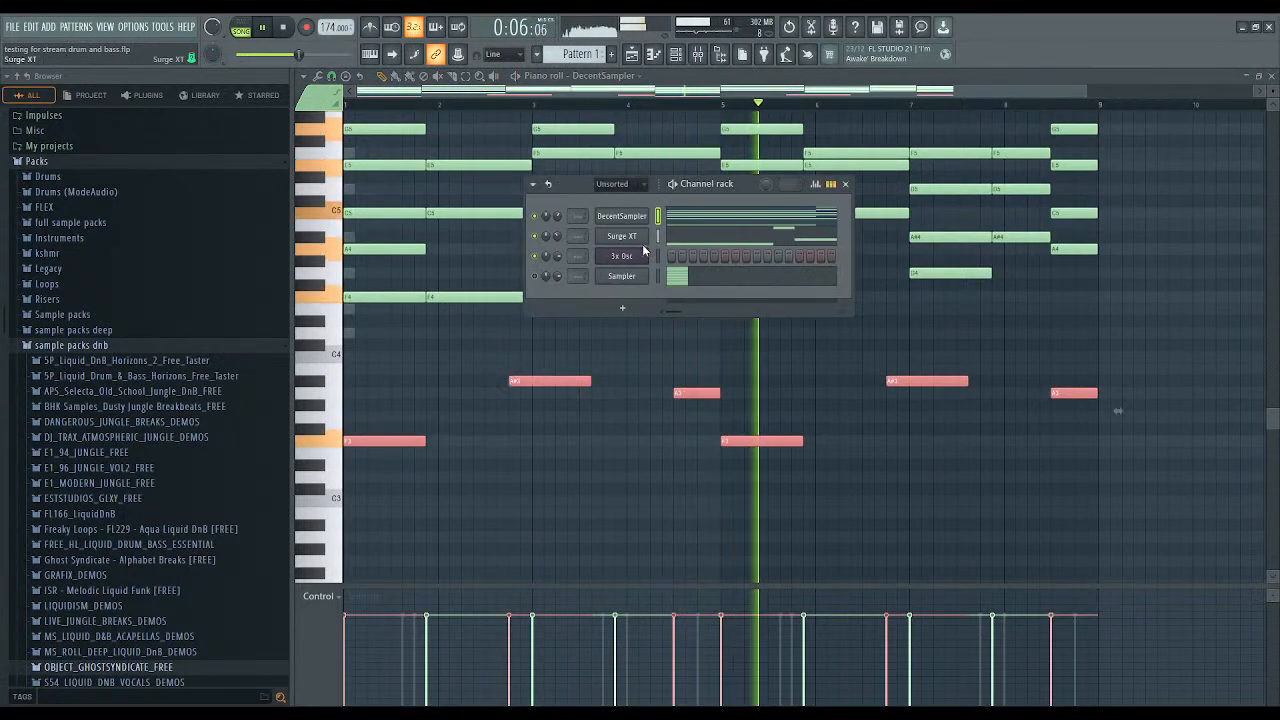
key(F7)
key(ctrl+v)
key(space)
drag(888, 440, 306, 435)
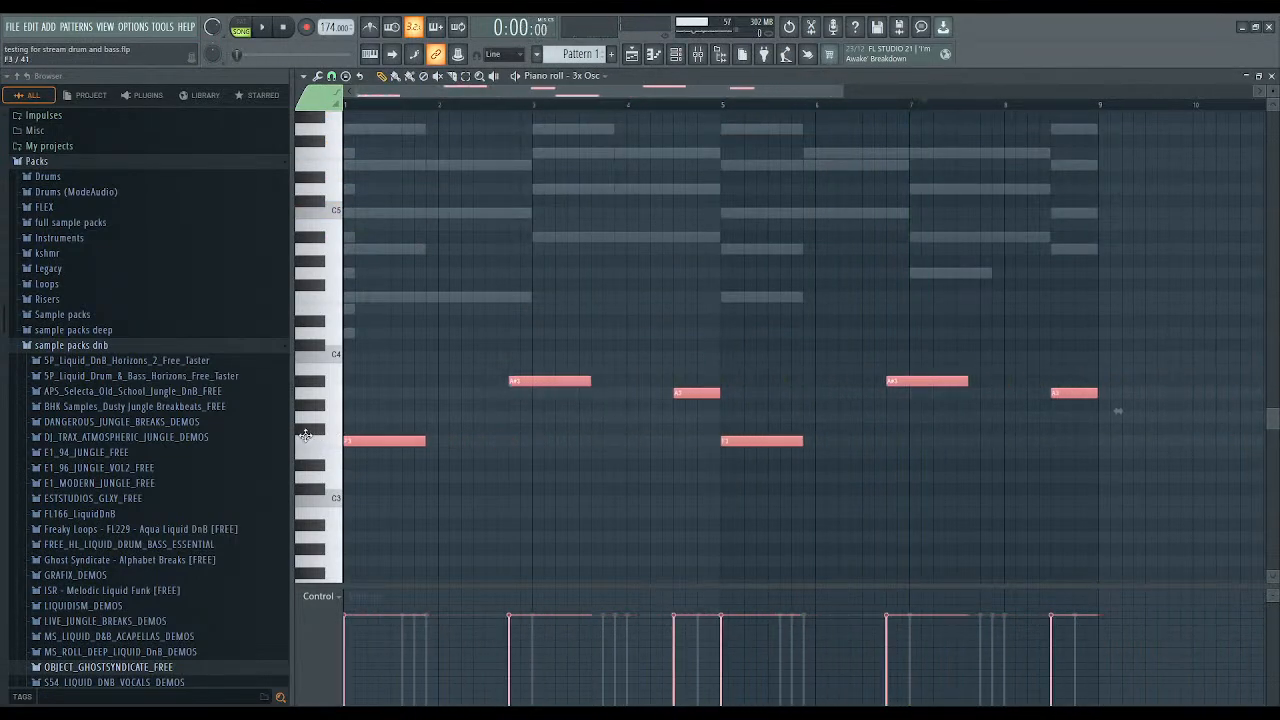
Add F4 notes to the 3x Osc bass line, filling the gap between the F3 and A#3 notes in both four-bar halves.
click(465, 341)
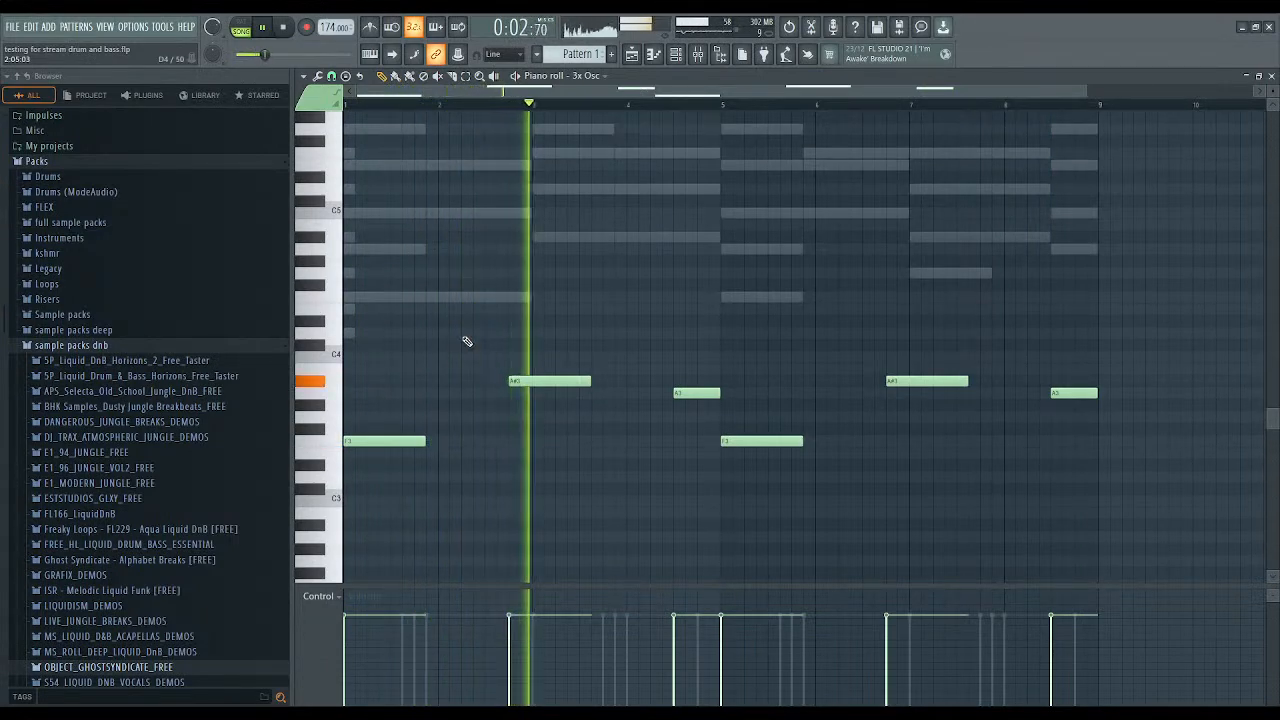
key(space)
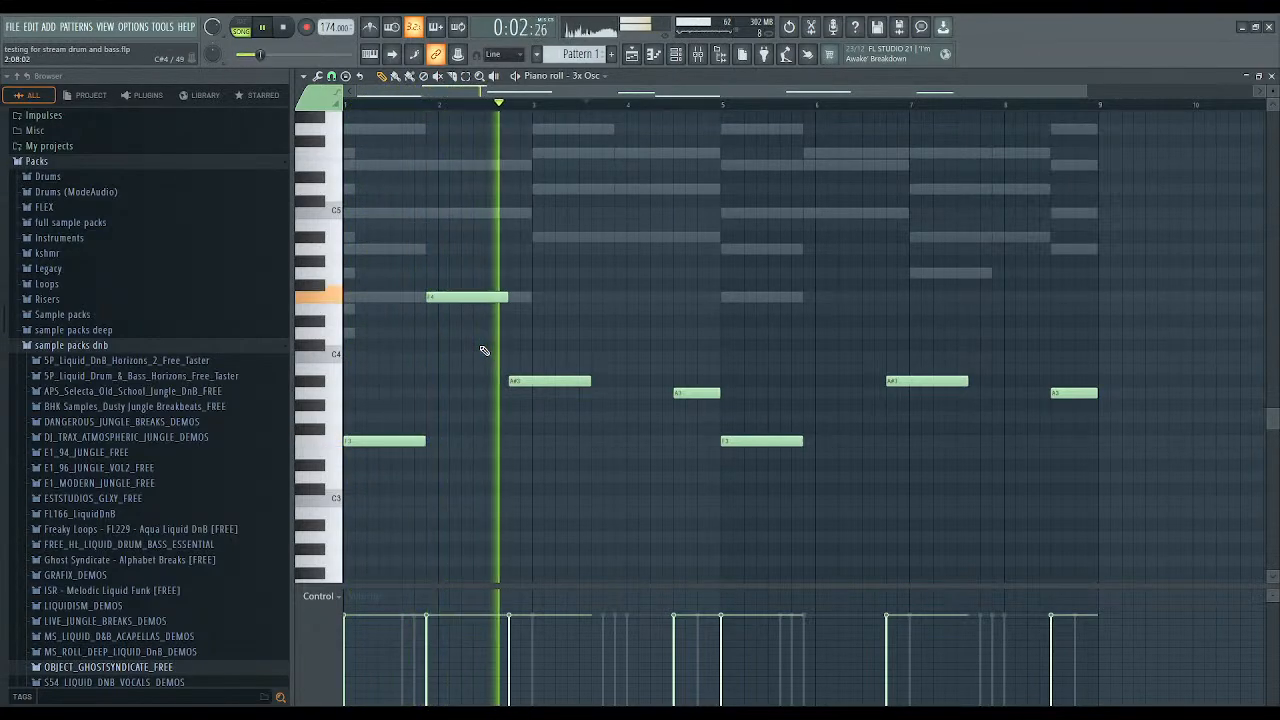
scroll(486, 350, up, 2)
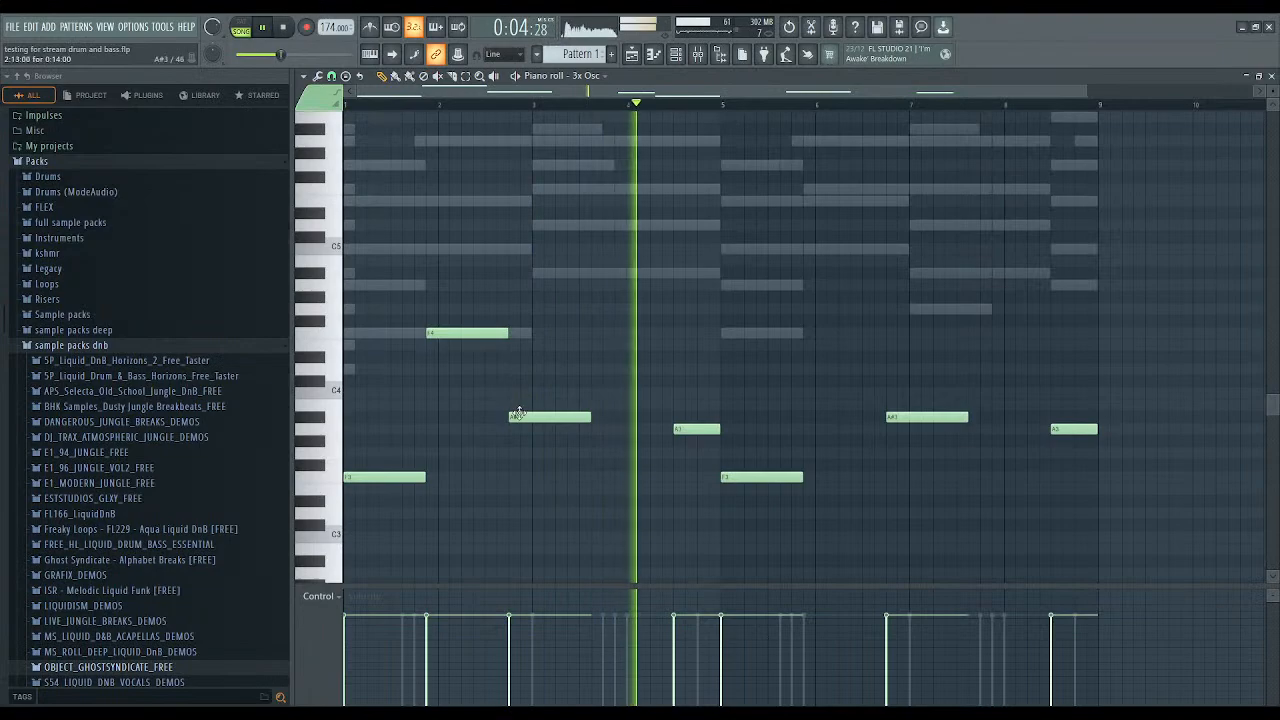
click(804, 334)
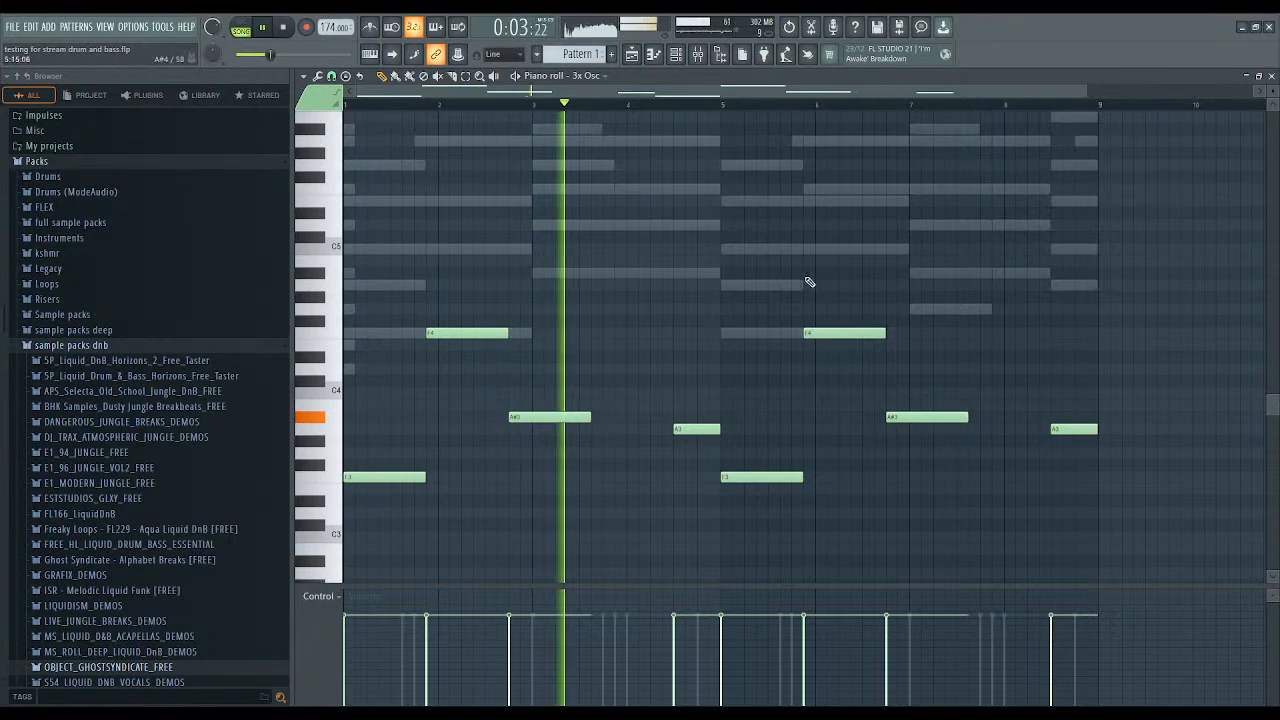
Open the Surge XT channel's synth editor.
key(F6)
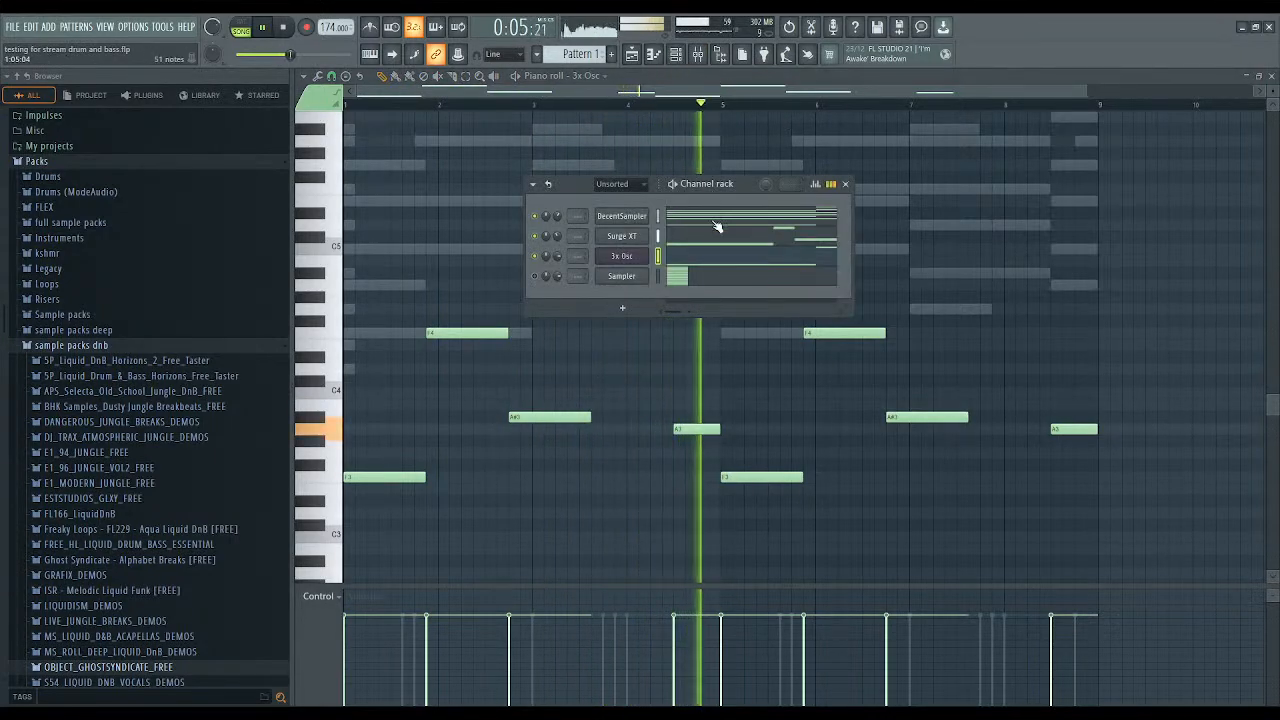
click(615, 238)
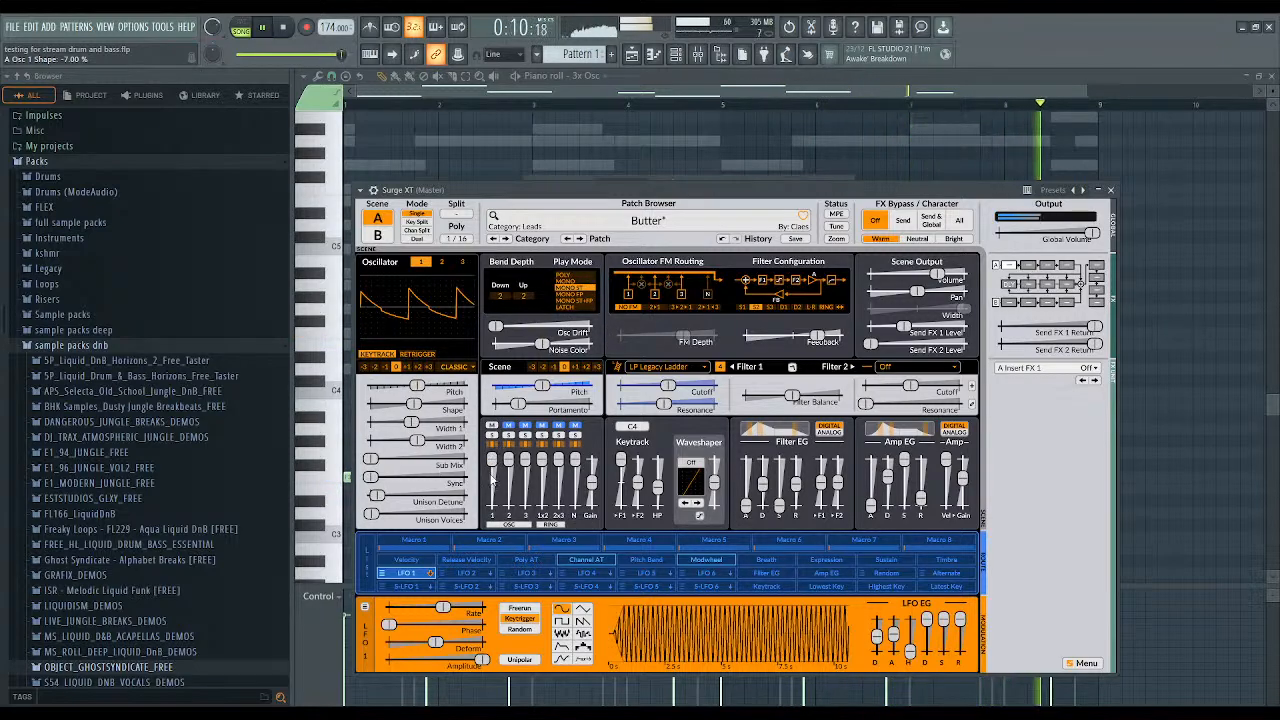
Set the LFO 1 phase to 23.79 % and raise the Filter 1 cutoff slightly on the Butter patch.
drag(397, 627, 415, 626)
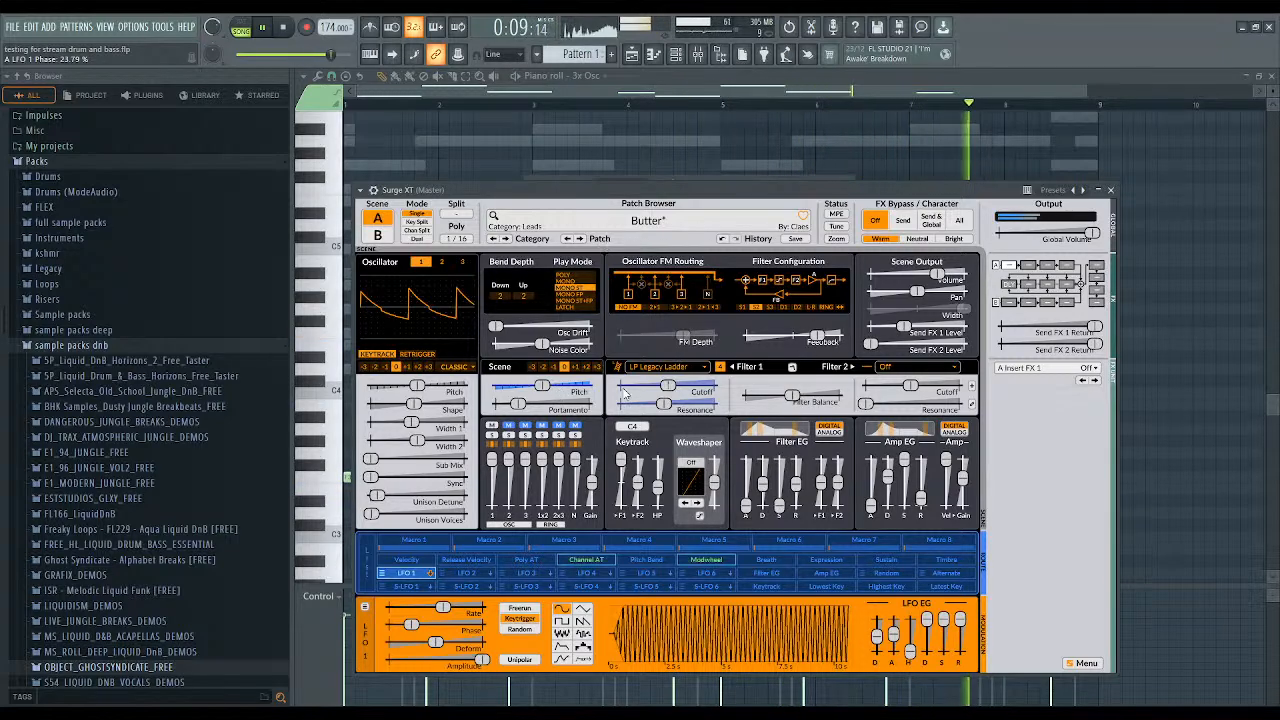
mouse_move(669, 387)
mouse_down()
mouse_move(680, 387)
mouse_move(660, 408)
mouse_move(672, 387)
mouse_up()
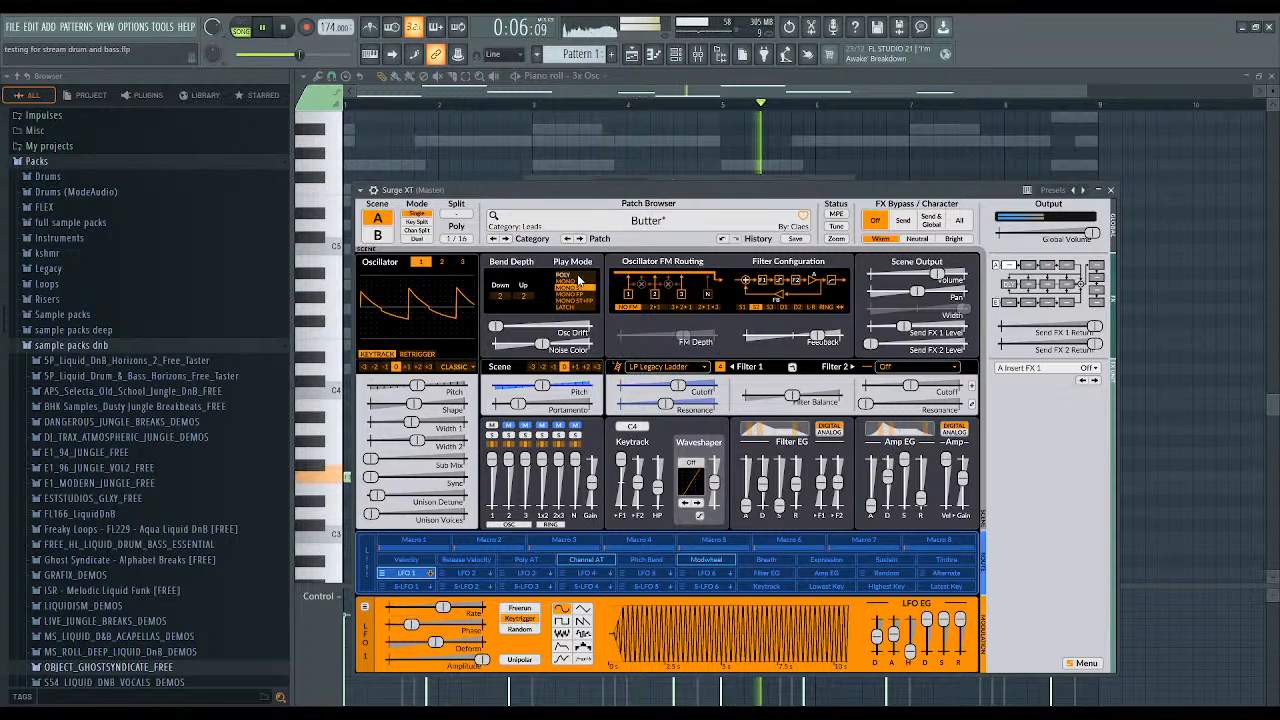
Set the patch's play mode to Mono ST+FP, close the synth window and stop playback.
click(579, 302)
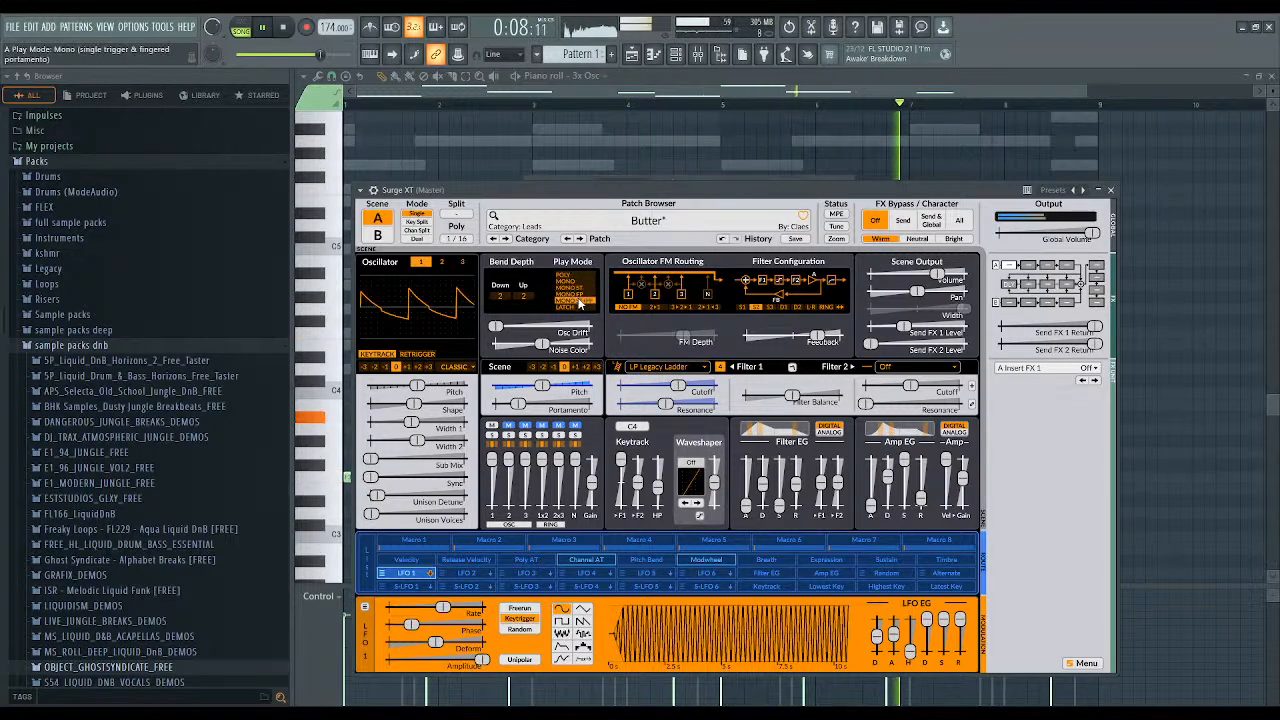
key(Escape)
key(space)
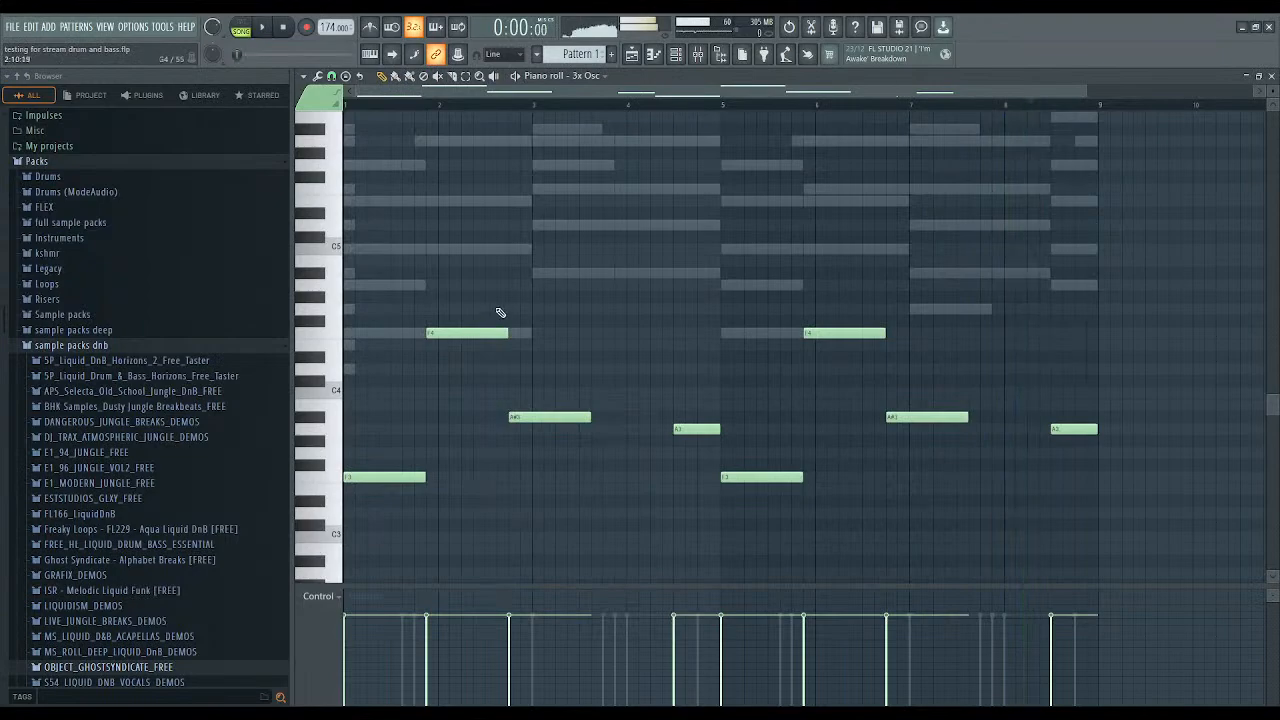
Open the Surge XT channel's melody in the piano roll and enlarge the first seven bars for editing.
scroll(435, 410, down, 3)
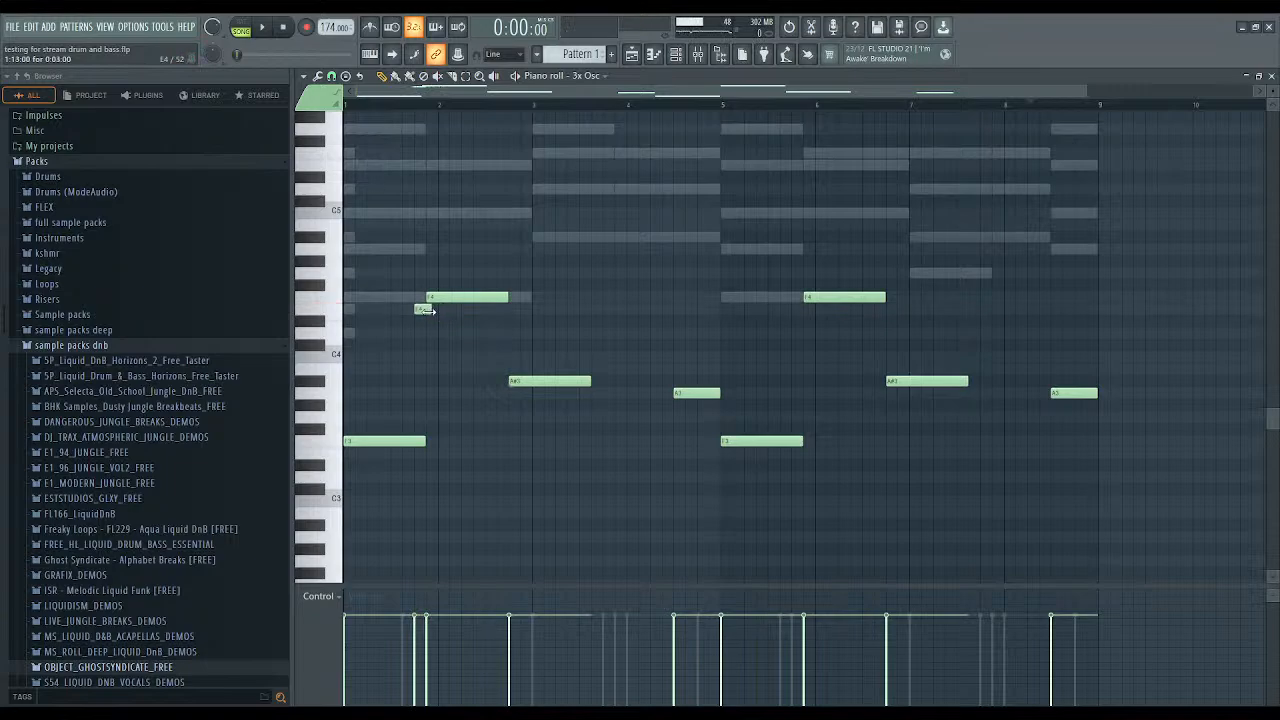
key(F6)
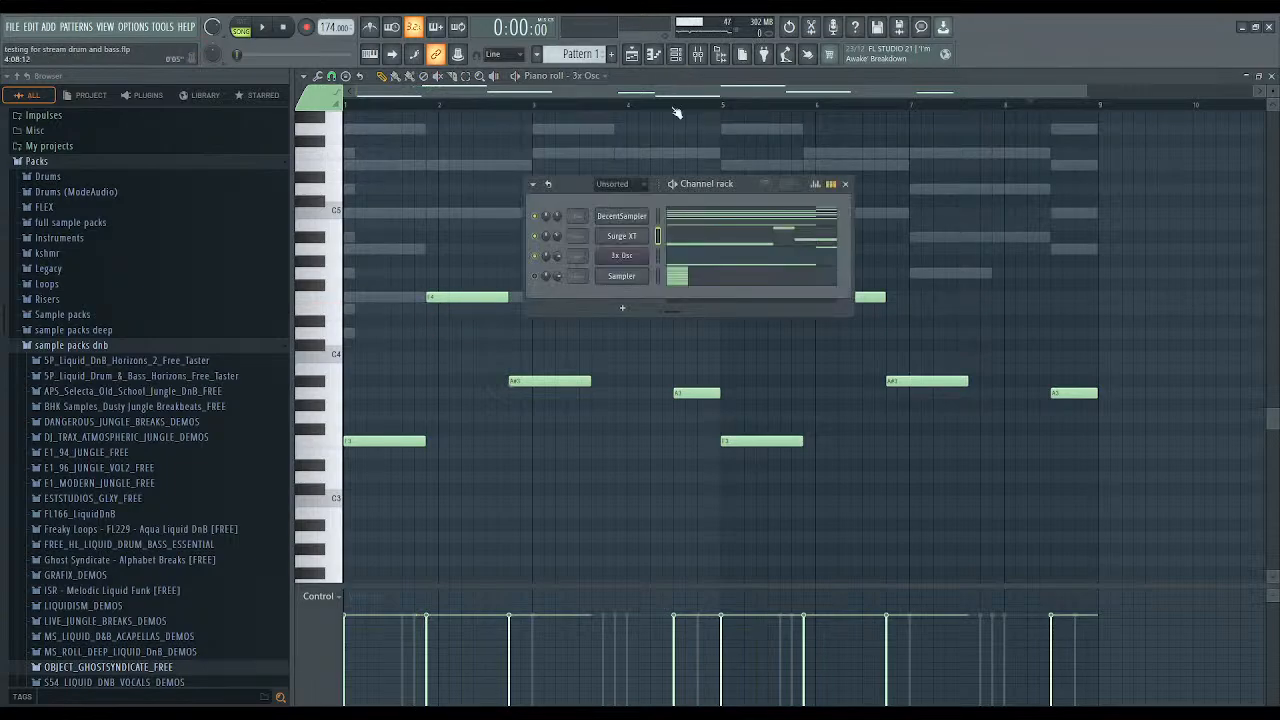
click(682, 242)
scroll(487, 198, up, 8)
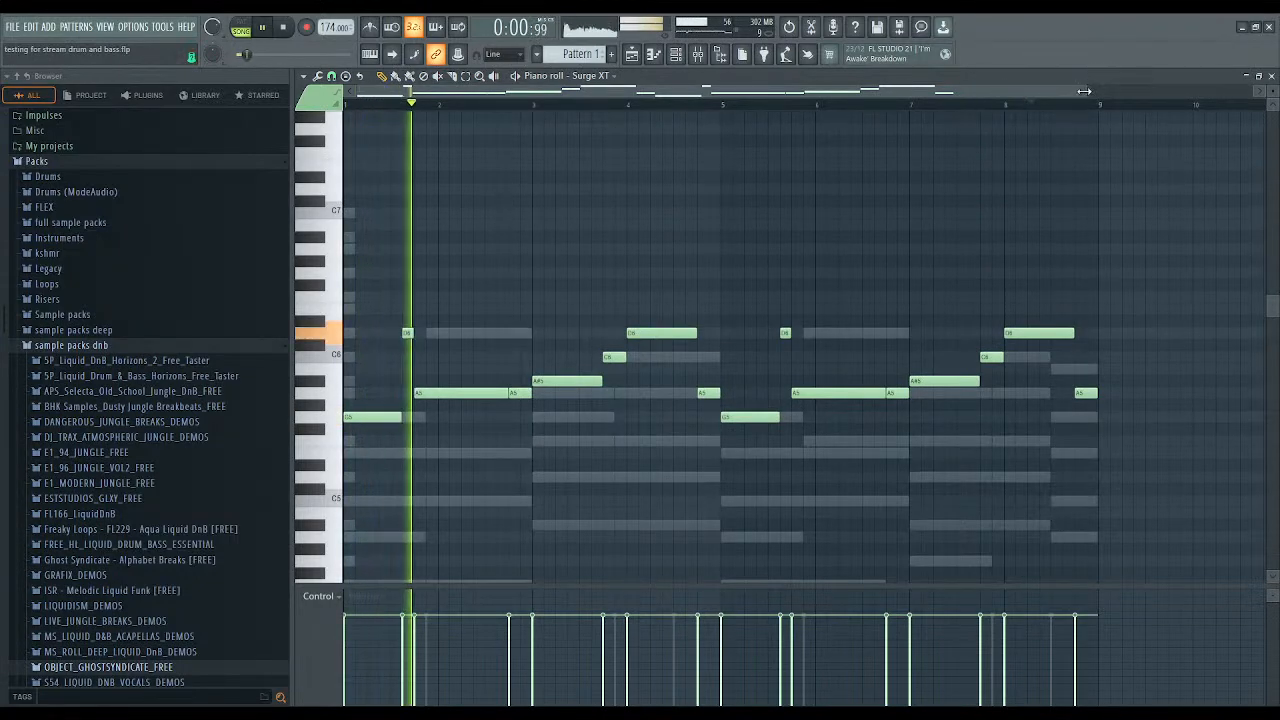
drag(1086, 91, 889, 102)
key(space)
scroll(457, 432, down, 1)
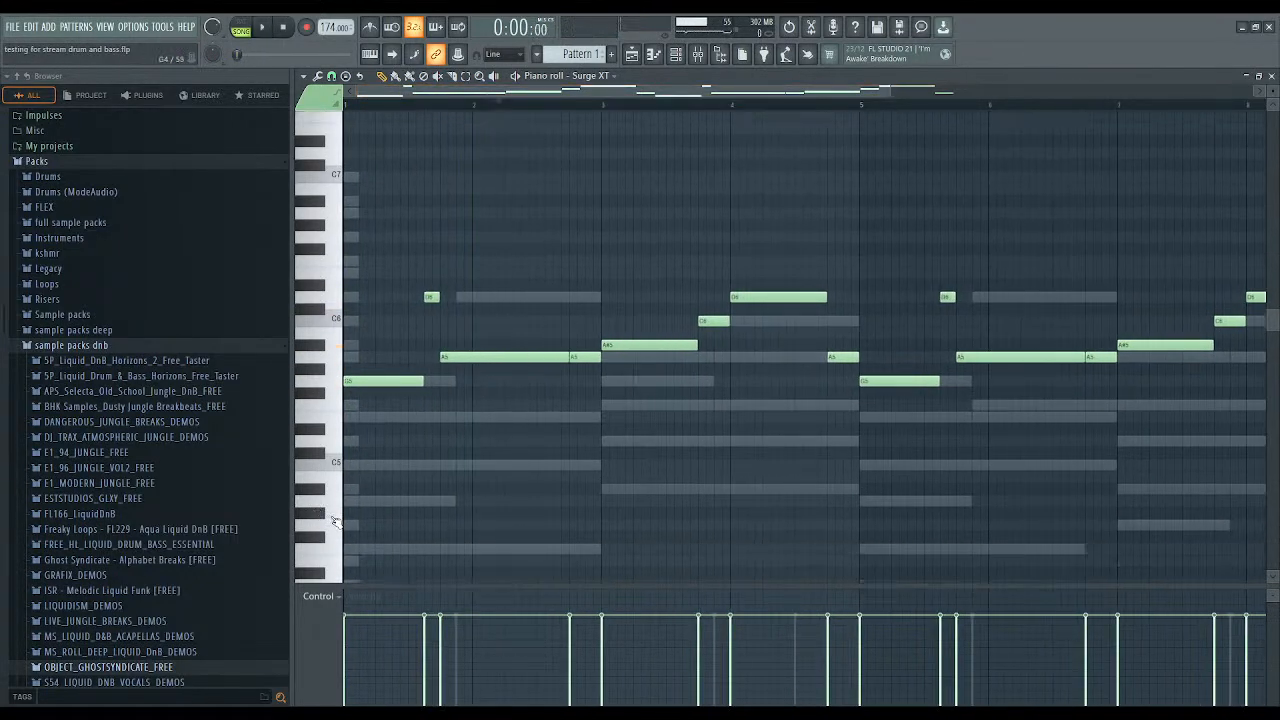
Try a short G4 note at the start of bar 1 and a short D6 note before the existing one, auditioning and deleting both.
click(348, 524)
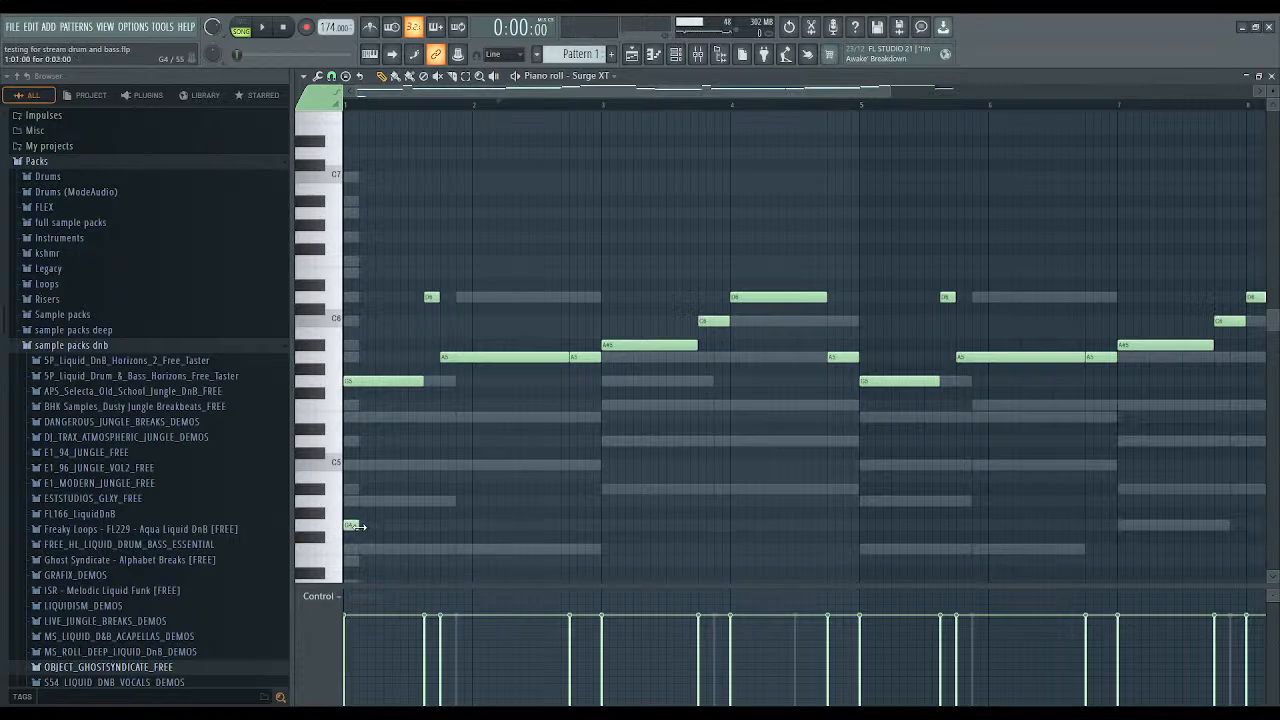
key(space)
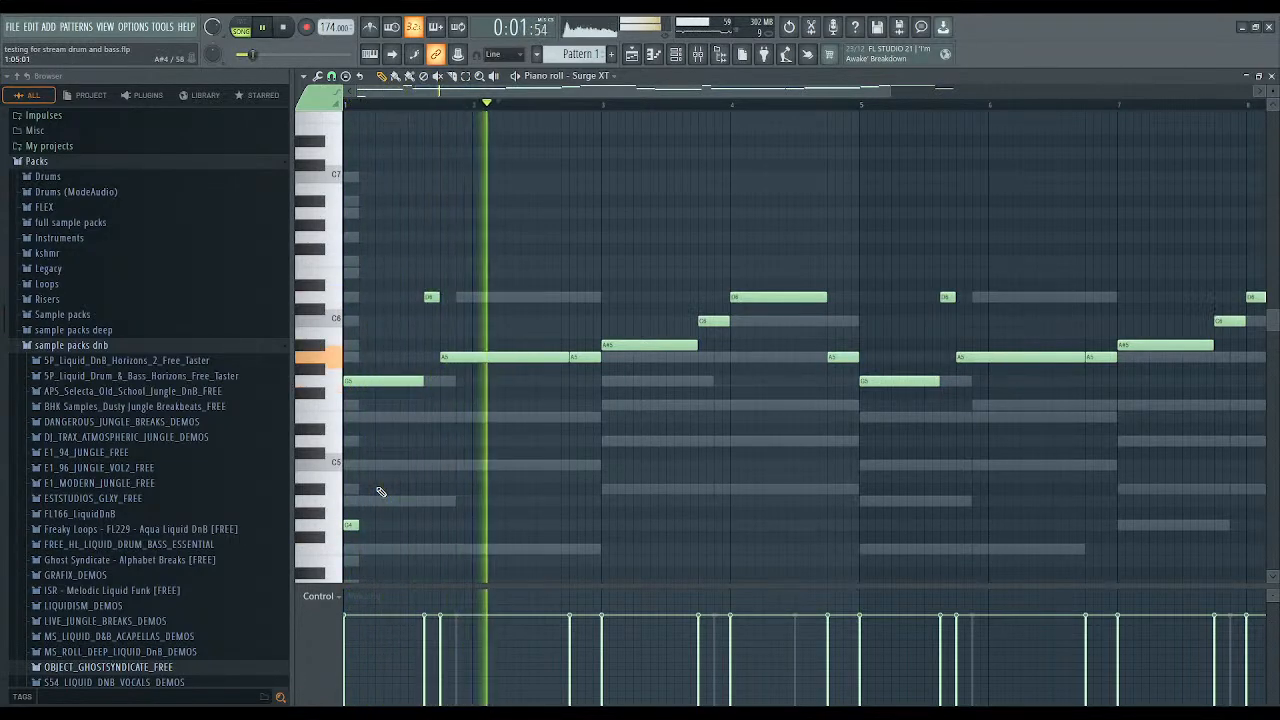
key(space)
drag(410, 298, 418, 298)
key(space)
right_click(416, 298)
key(space)
right_click(354, 523)
Add an F5 note four steps long at step 7 of bar 1, under the end of the first G5, and audition it.
click(390, 416)
drag(398, 416, 398, 404)
key(space)
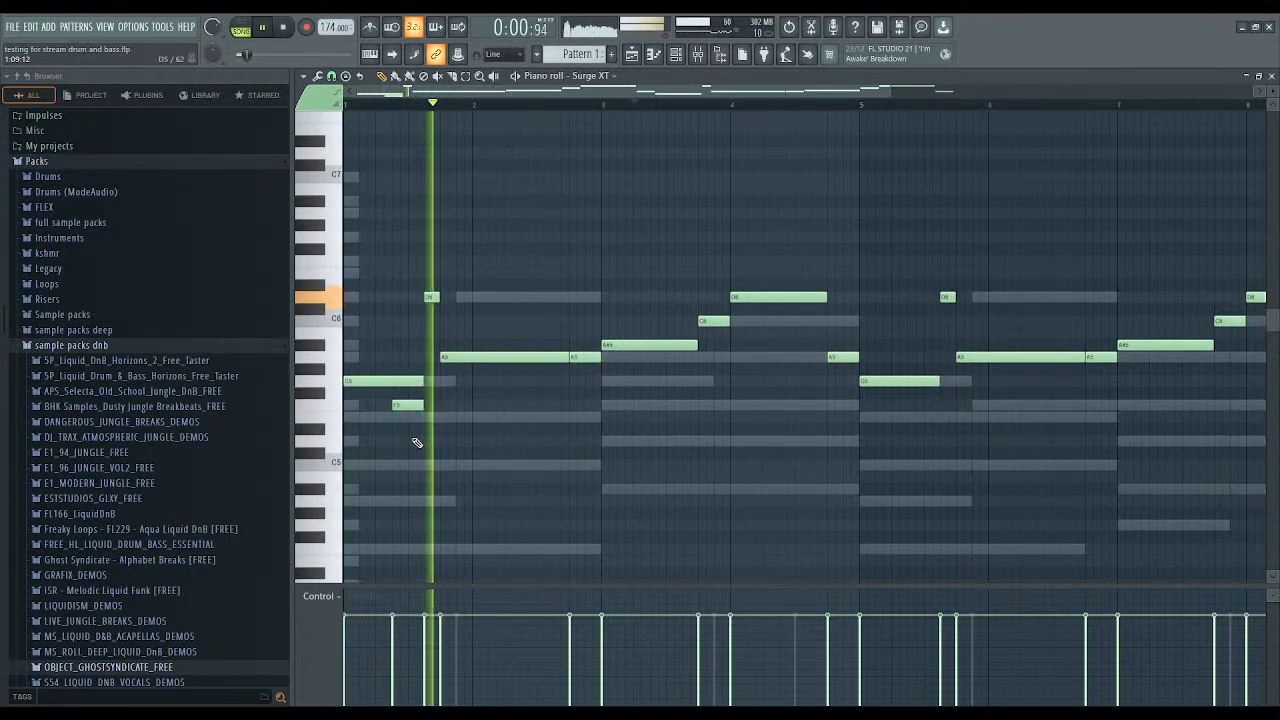
key(space)
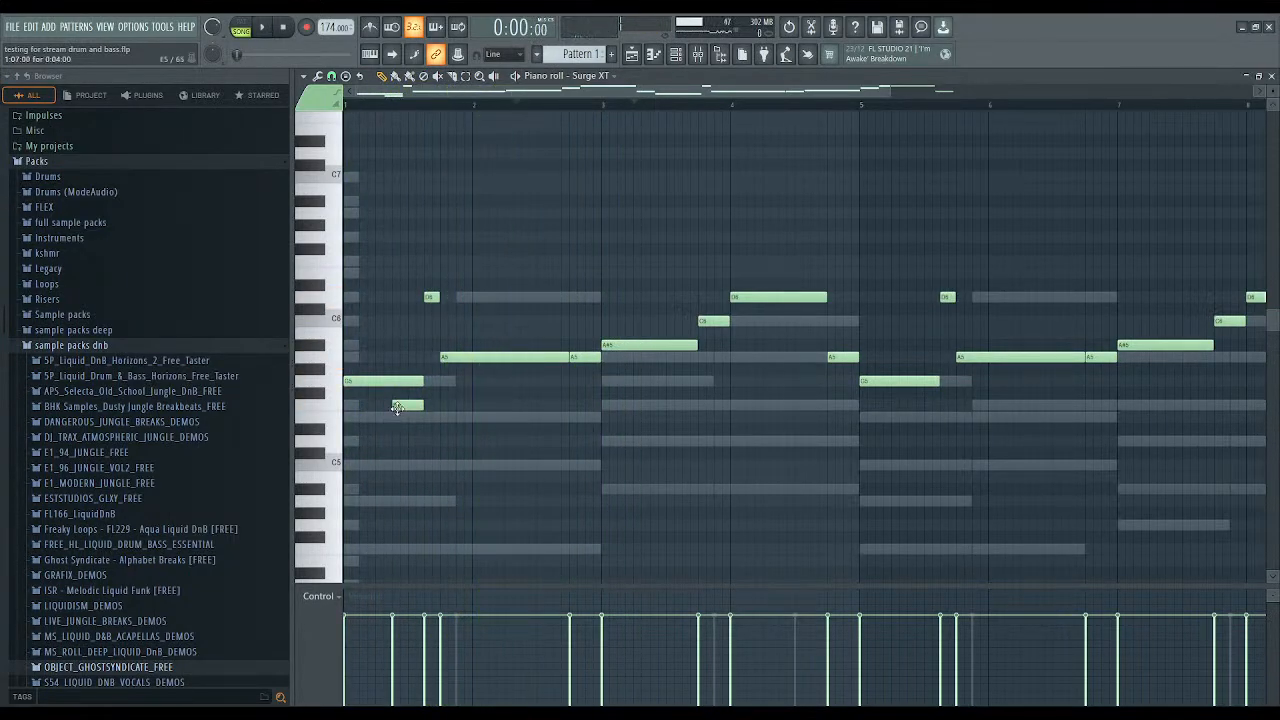
key(space)
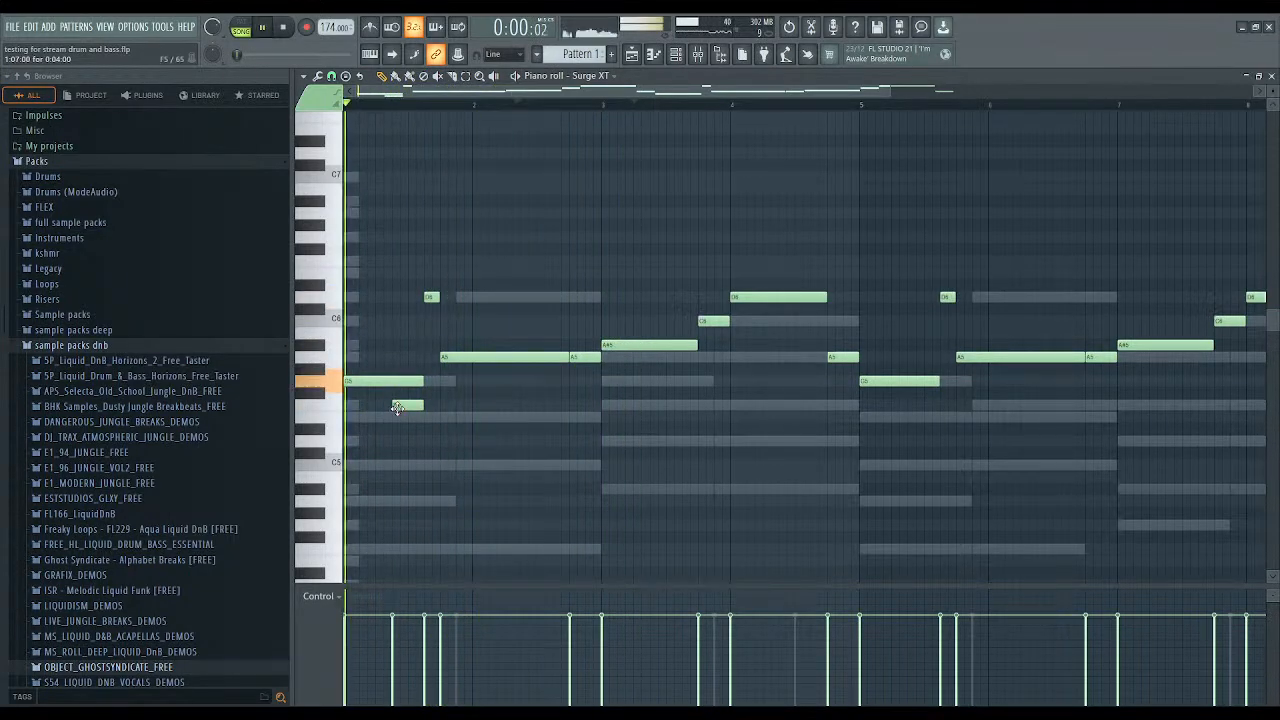
Try the Mono ST, Mono FP and Latch play modes in Surge XT while the melody plays, and stop playback.
click(674, 62)
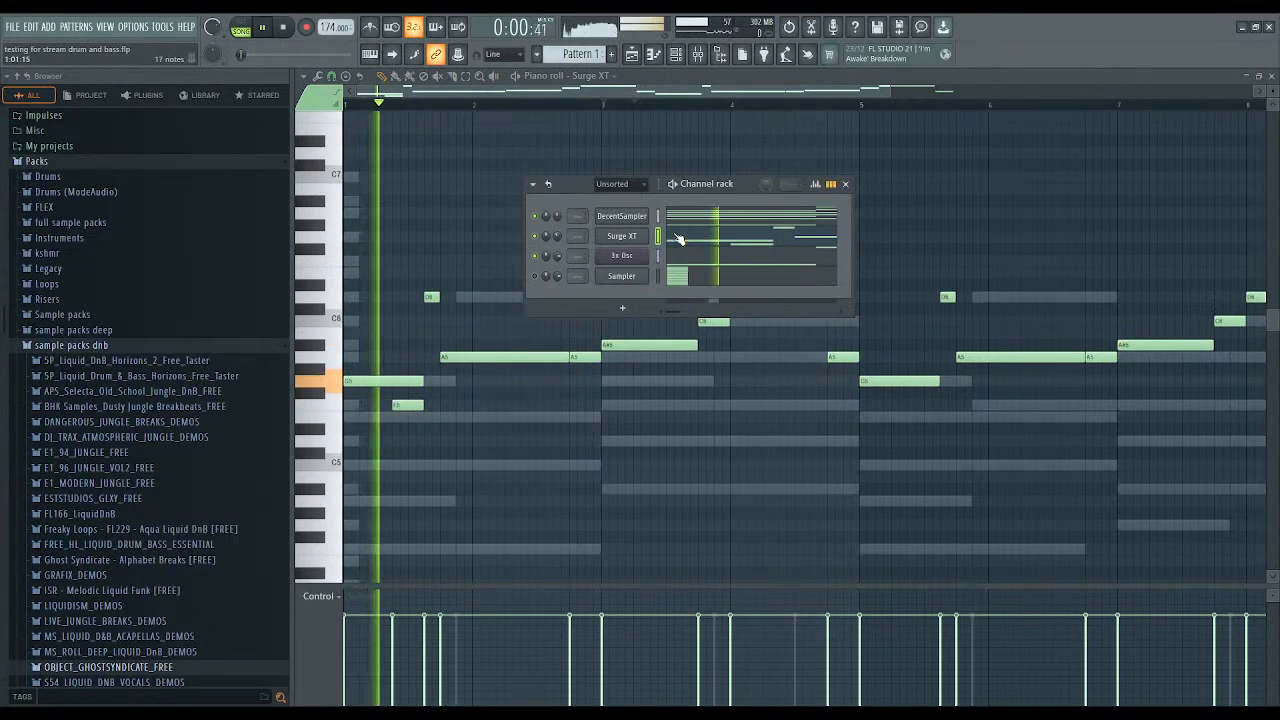
click(622, 236)
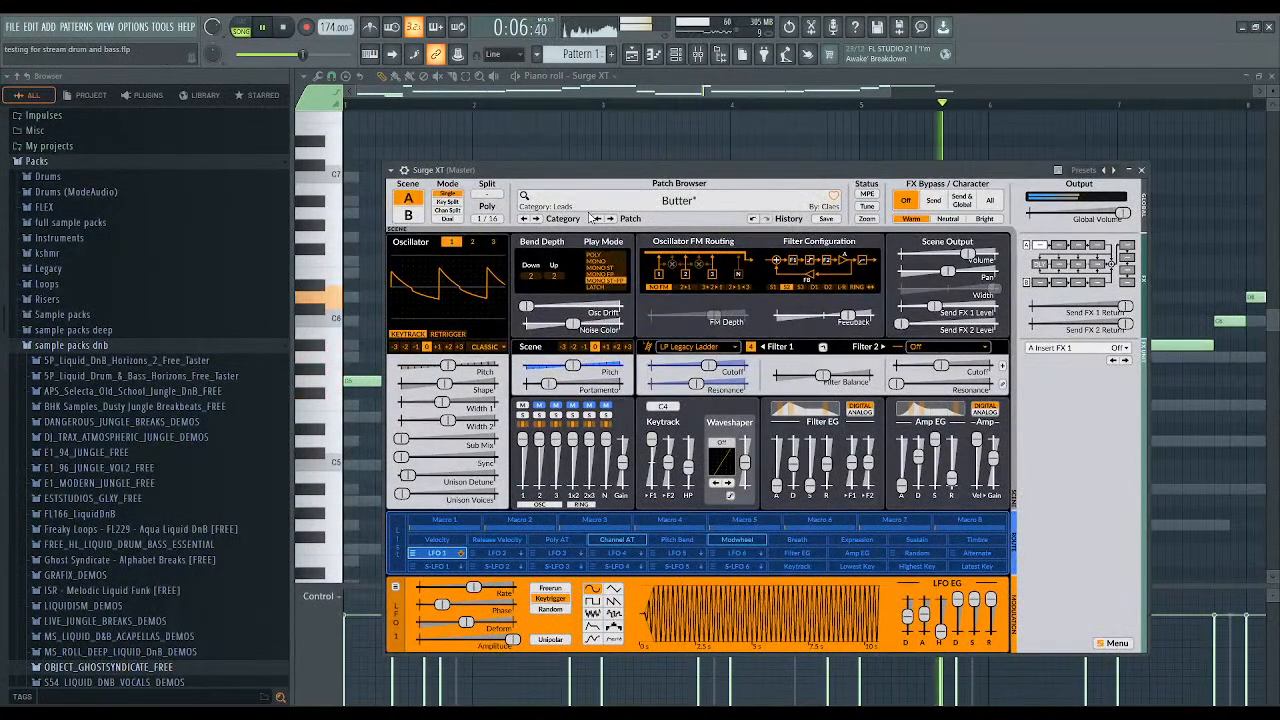
click(603, 269)
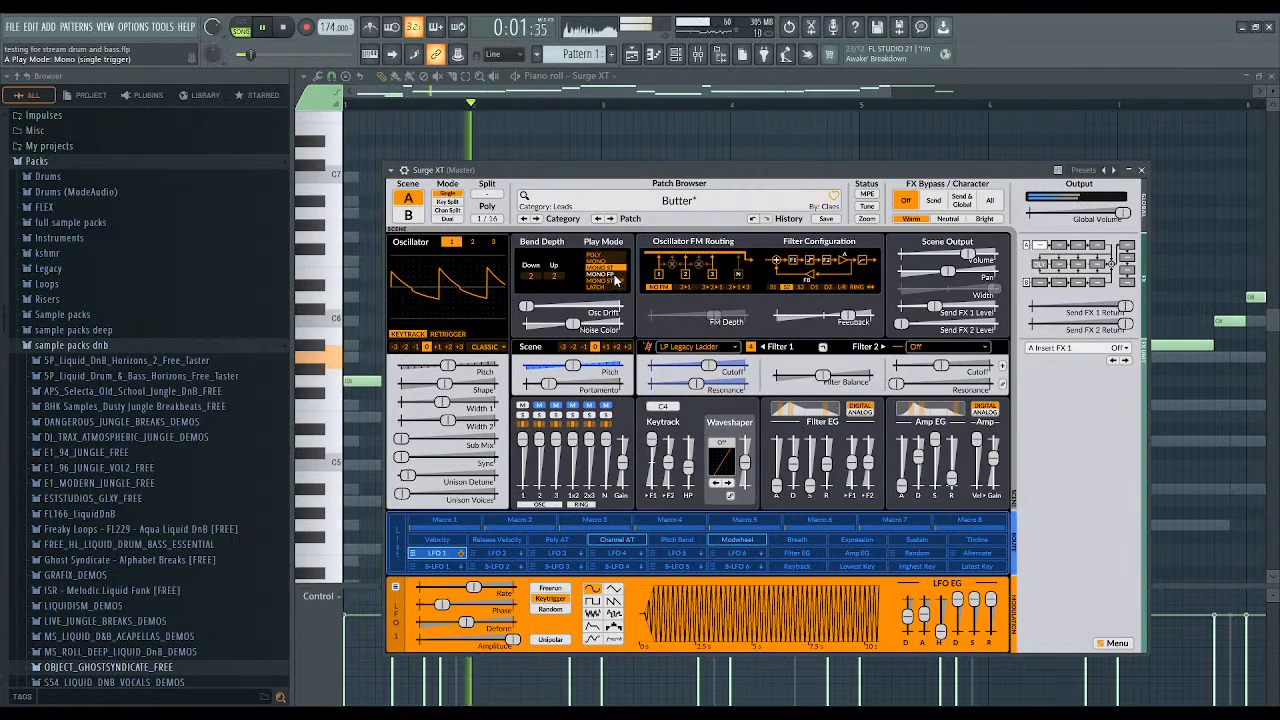
click(614, 275)
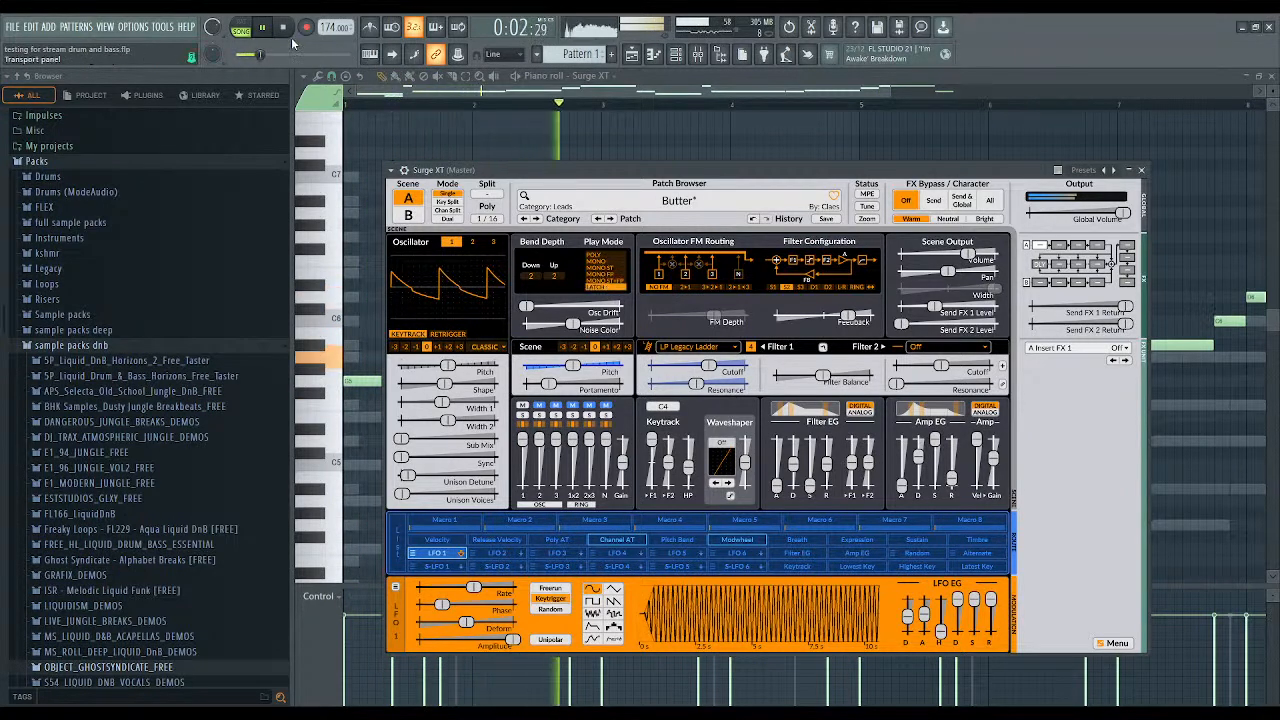
click(263, 27)
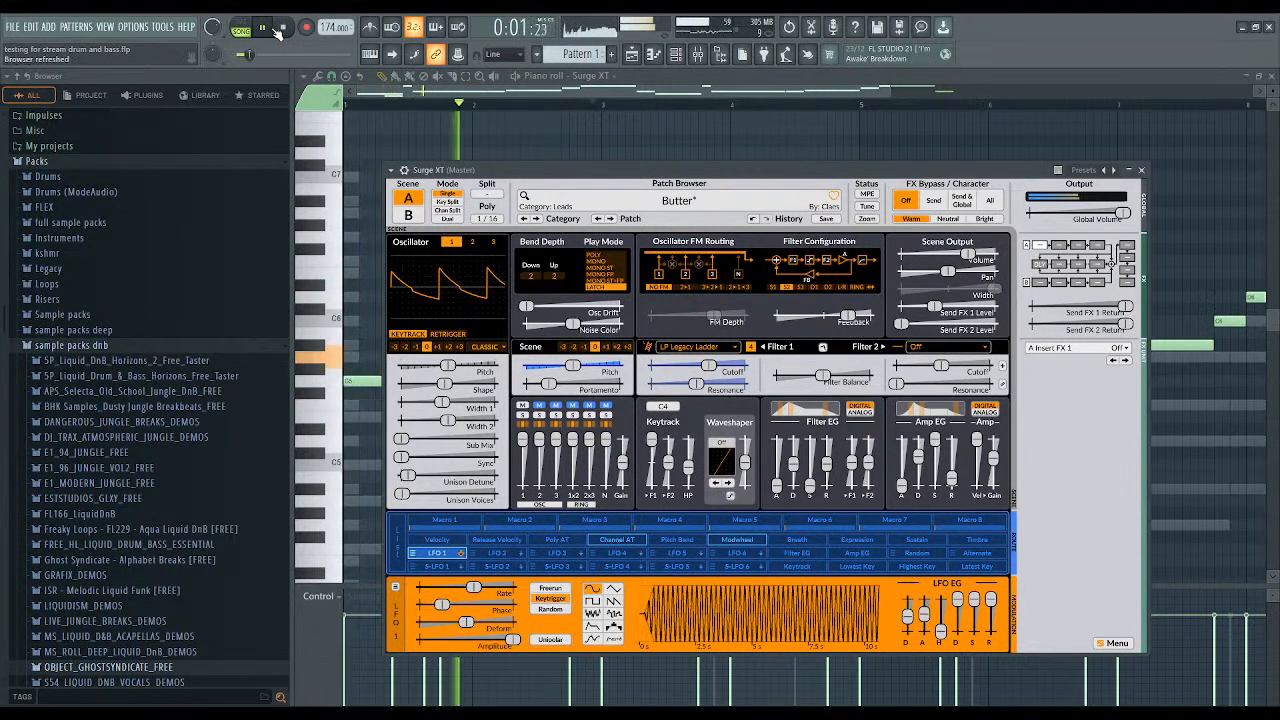
key(space)
click(392, 109)
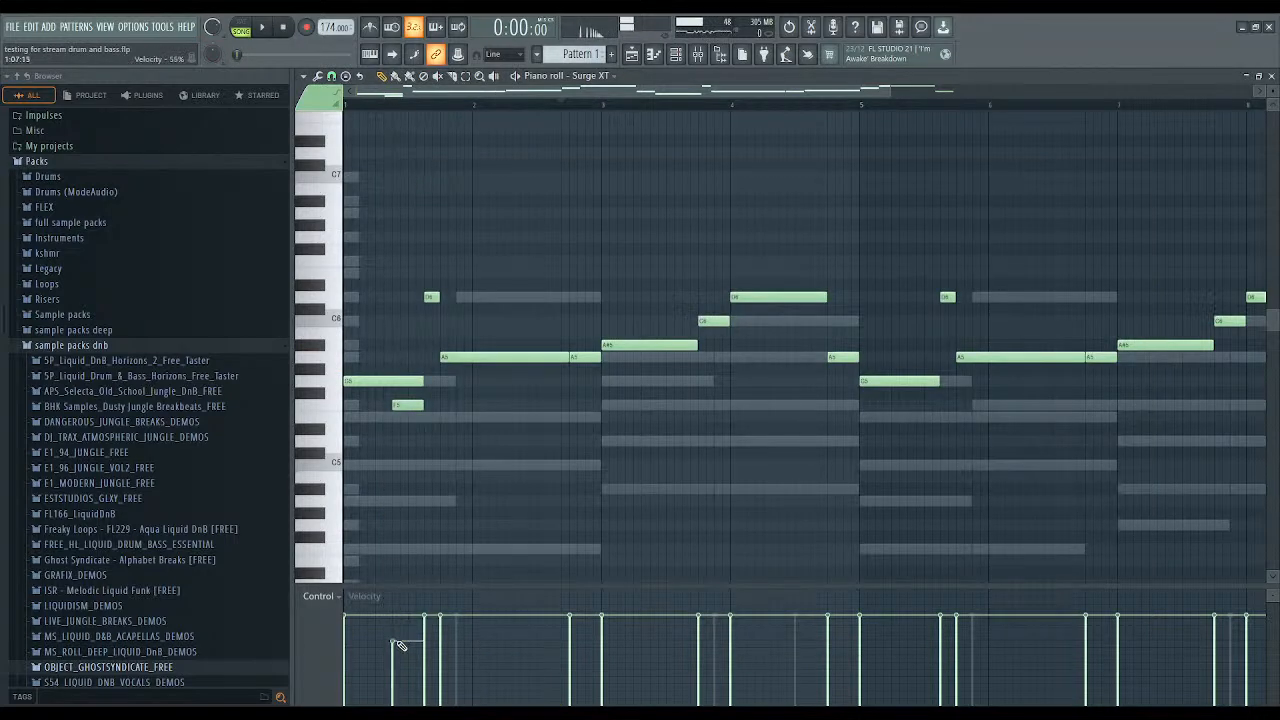
Lower the velocity of the F5 note in bar 1 to roughly half and audition the melody.
drag(398, 645, 400, 655)
key(space)
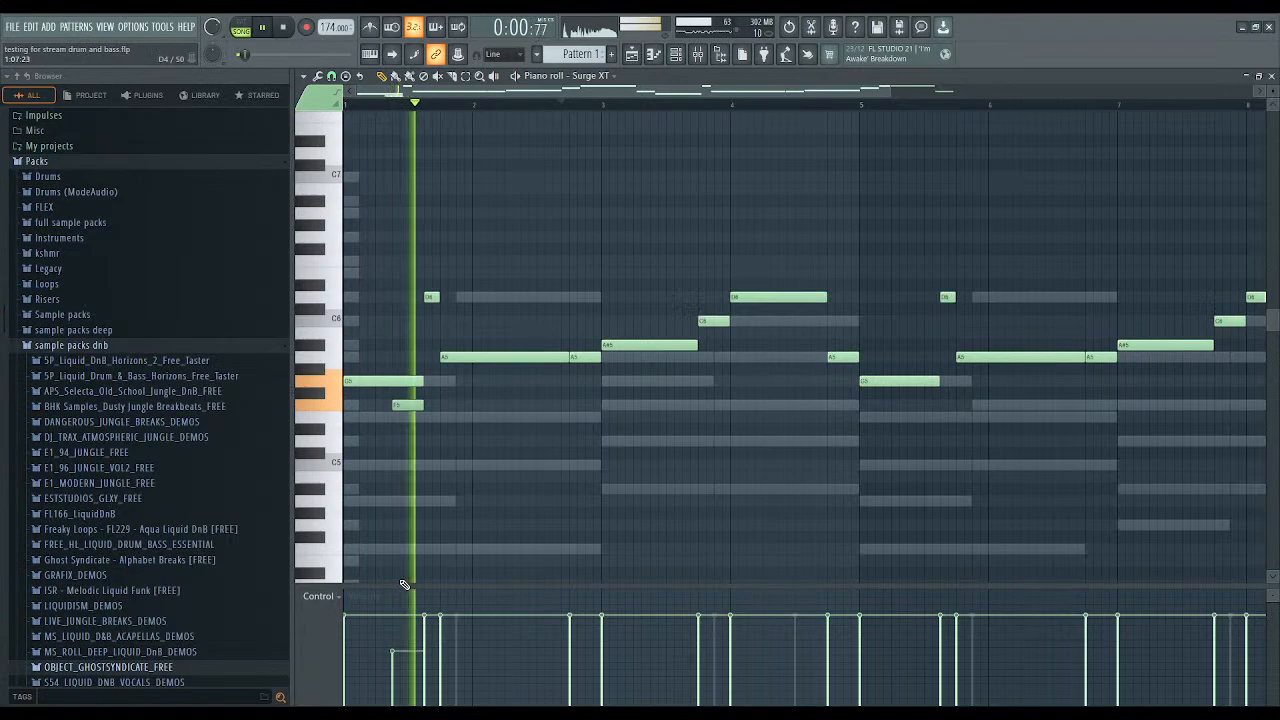
key(space)
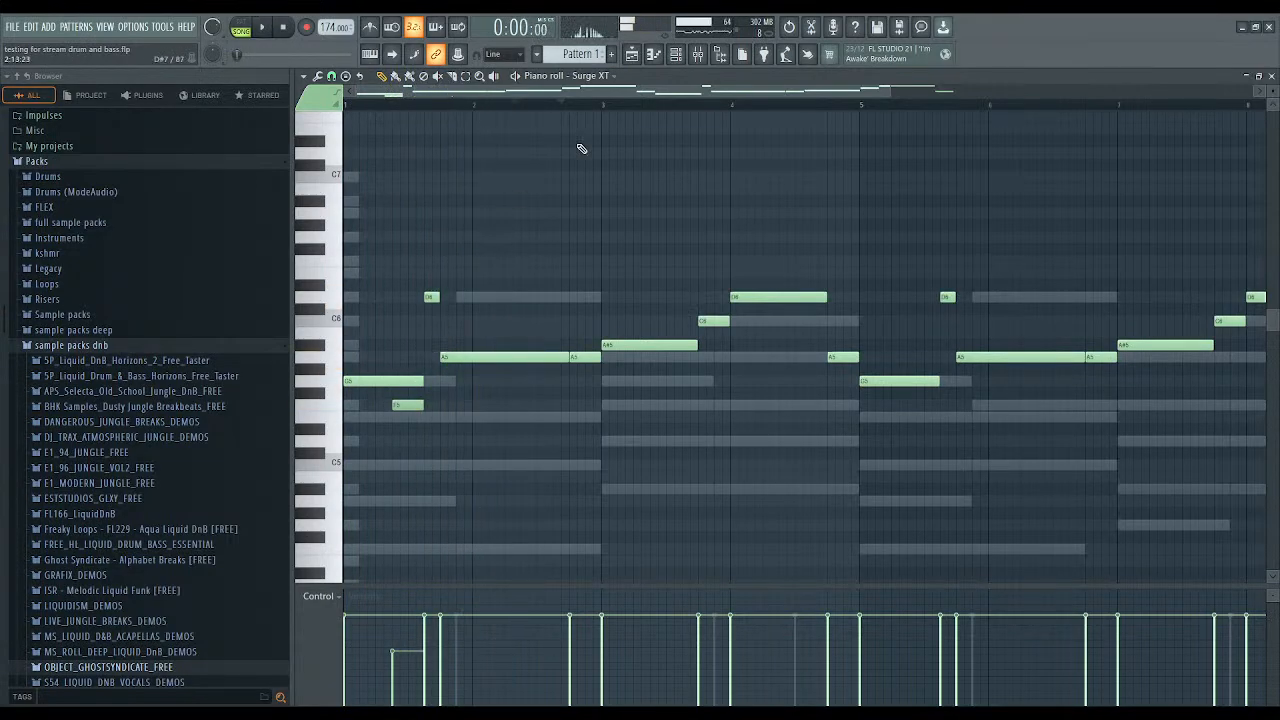
Set Surge XT's play mode back to Mono ST+FP and audition the melody.
click(676, 56)
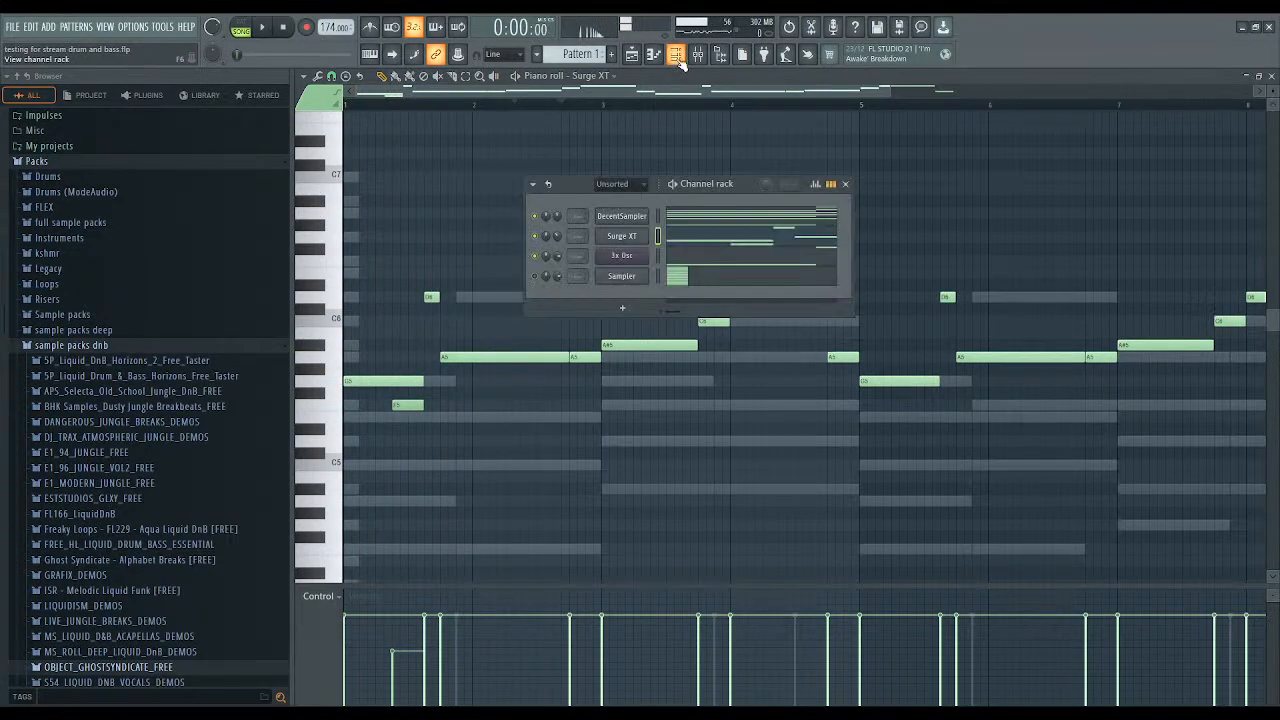
click(602, 238)
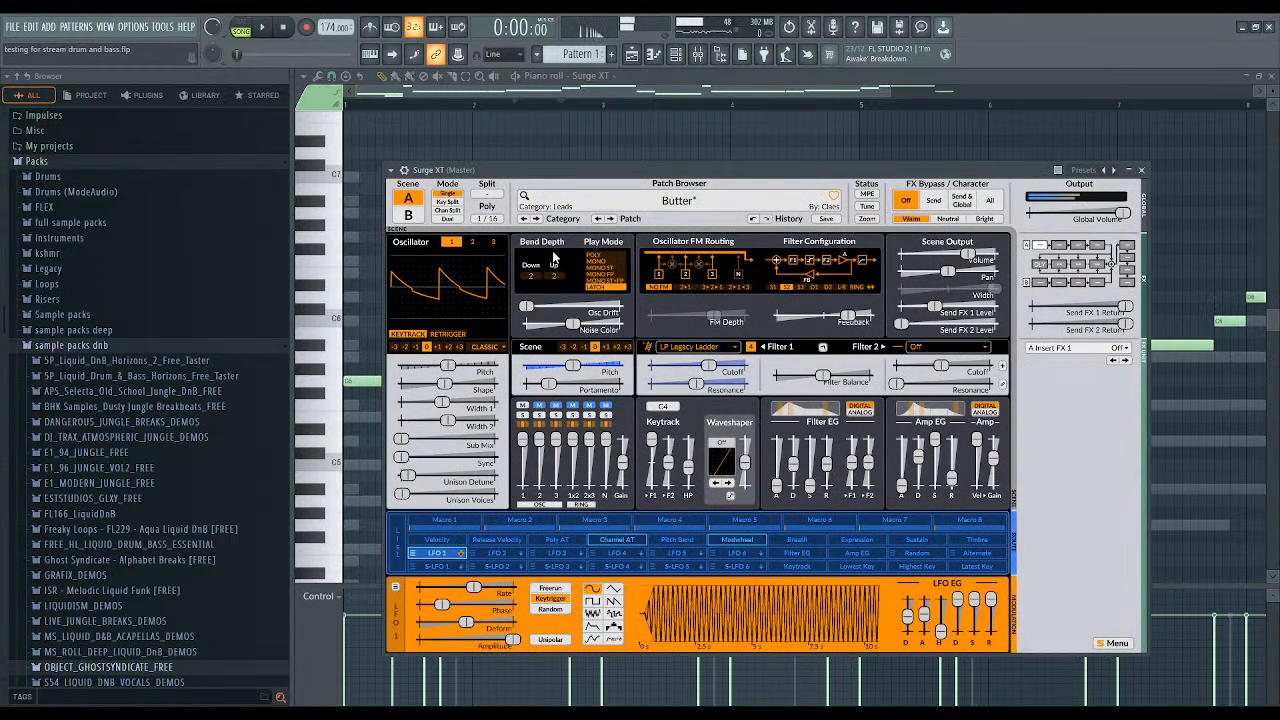
click(603, 281)
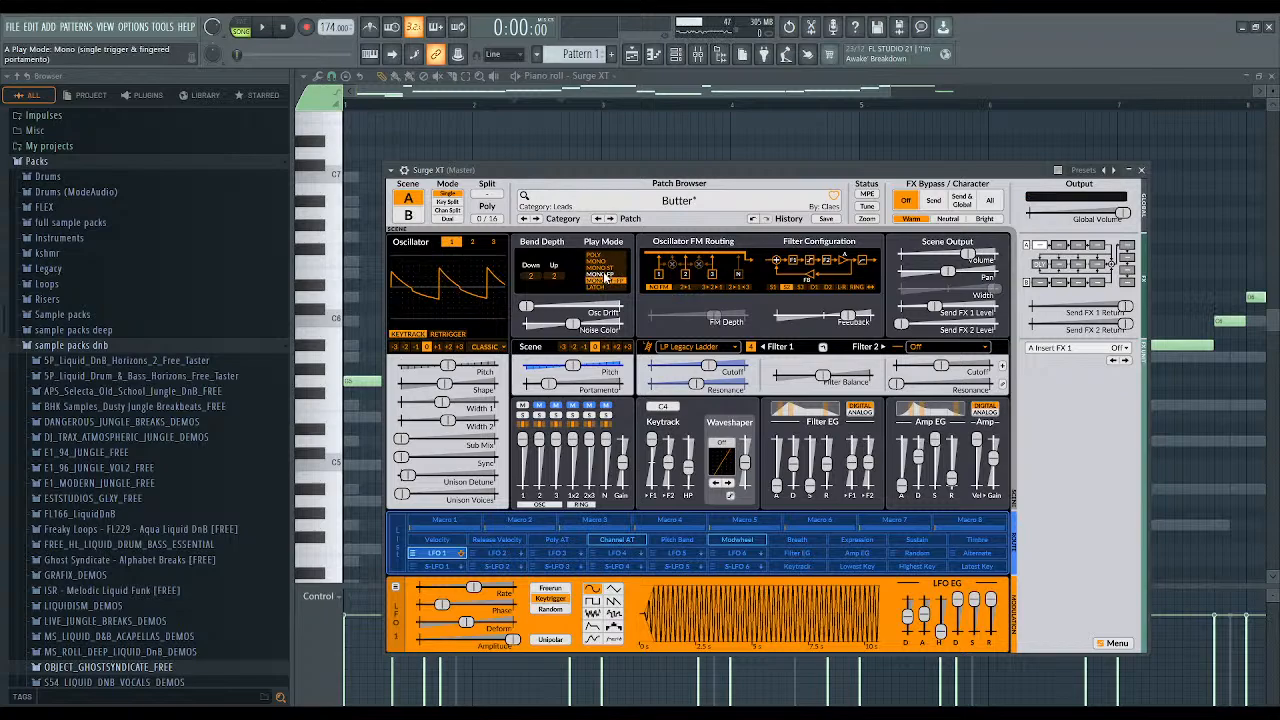
key(Escape)
key(space)
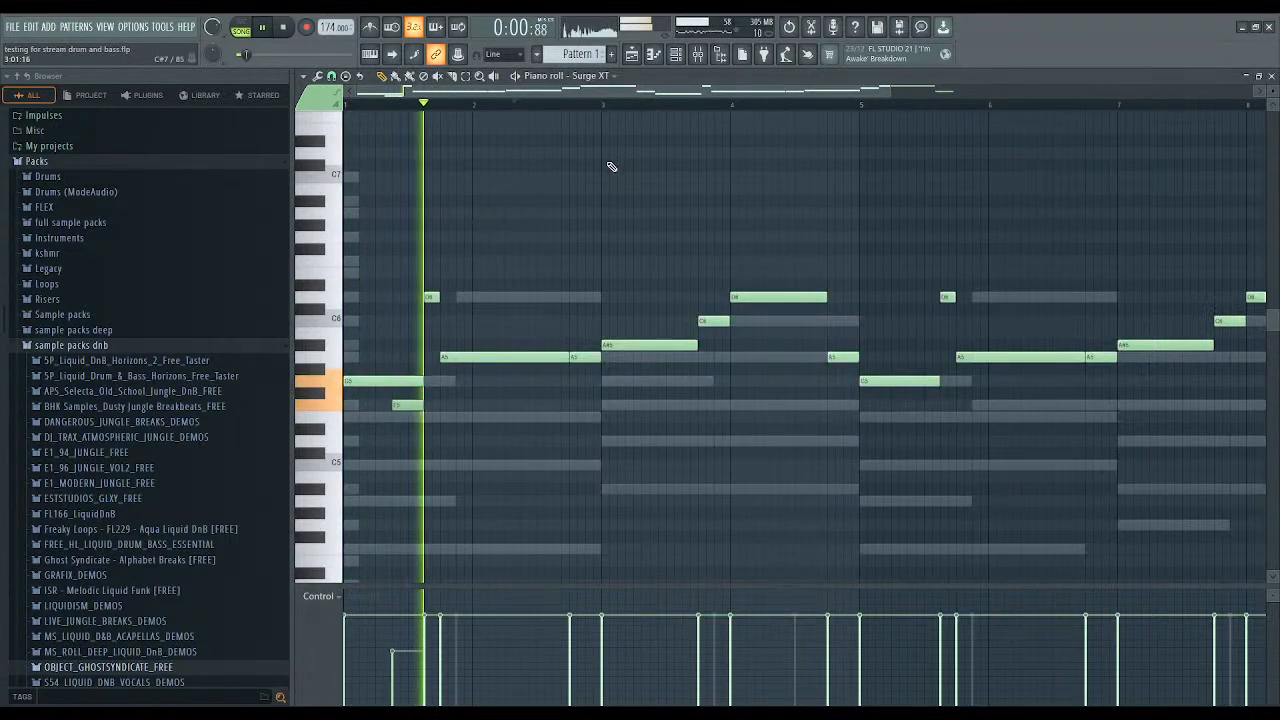
key(space)
Try the bar 1 F5 note at a velocity of 6% and play the melody.
click(395, 668)
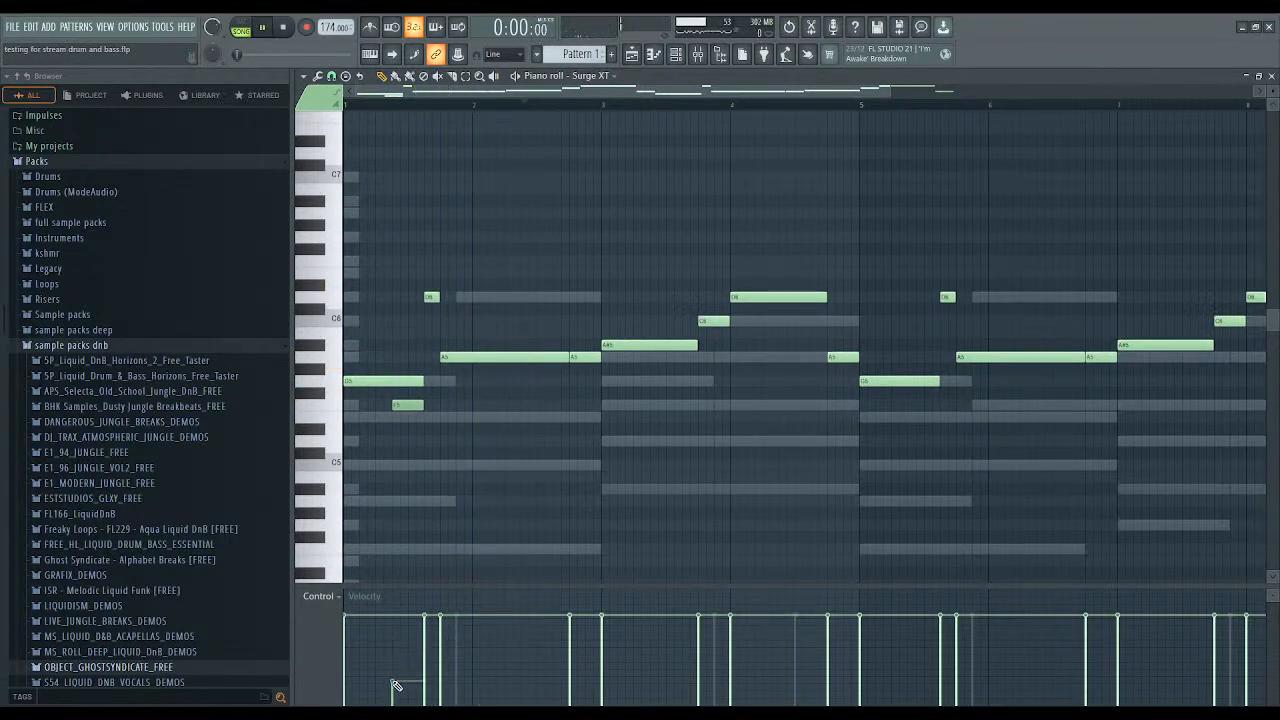
click(392, 698)
key(space)
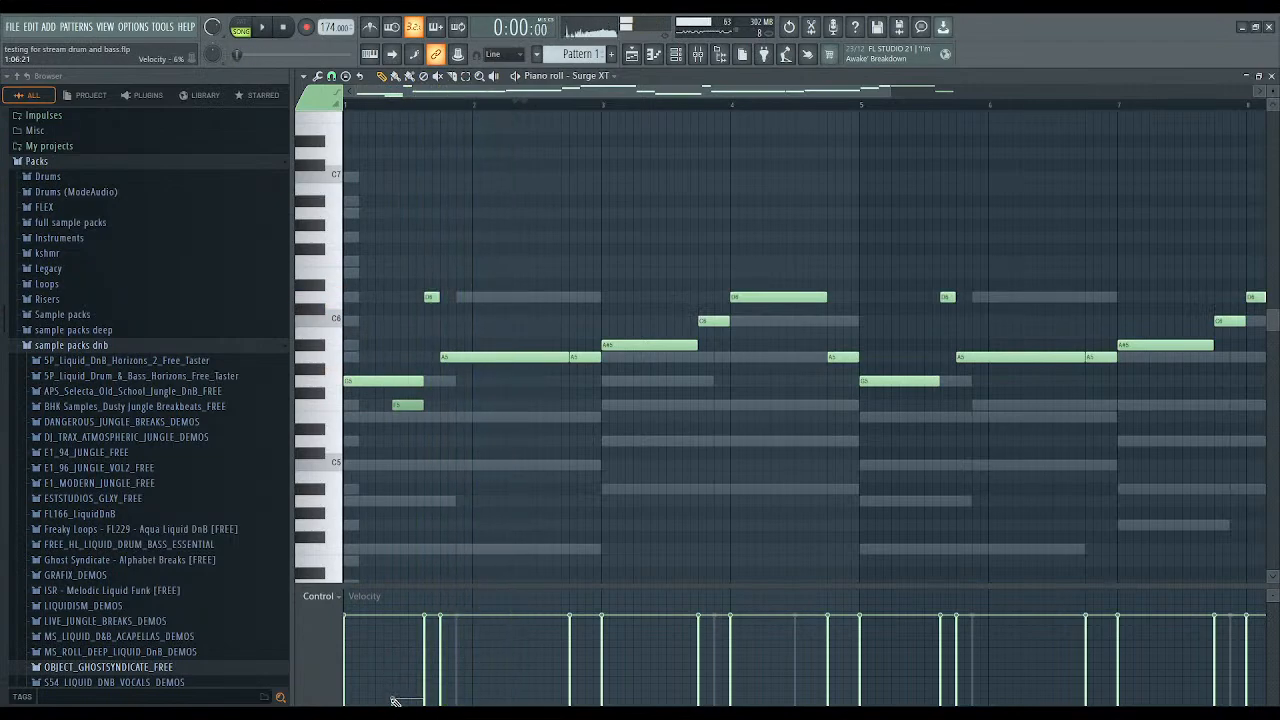
key(space)
key(space)
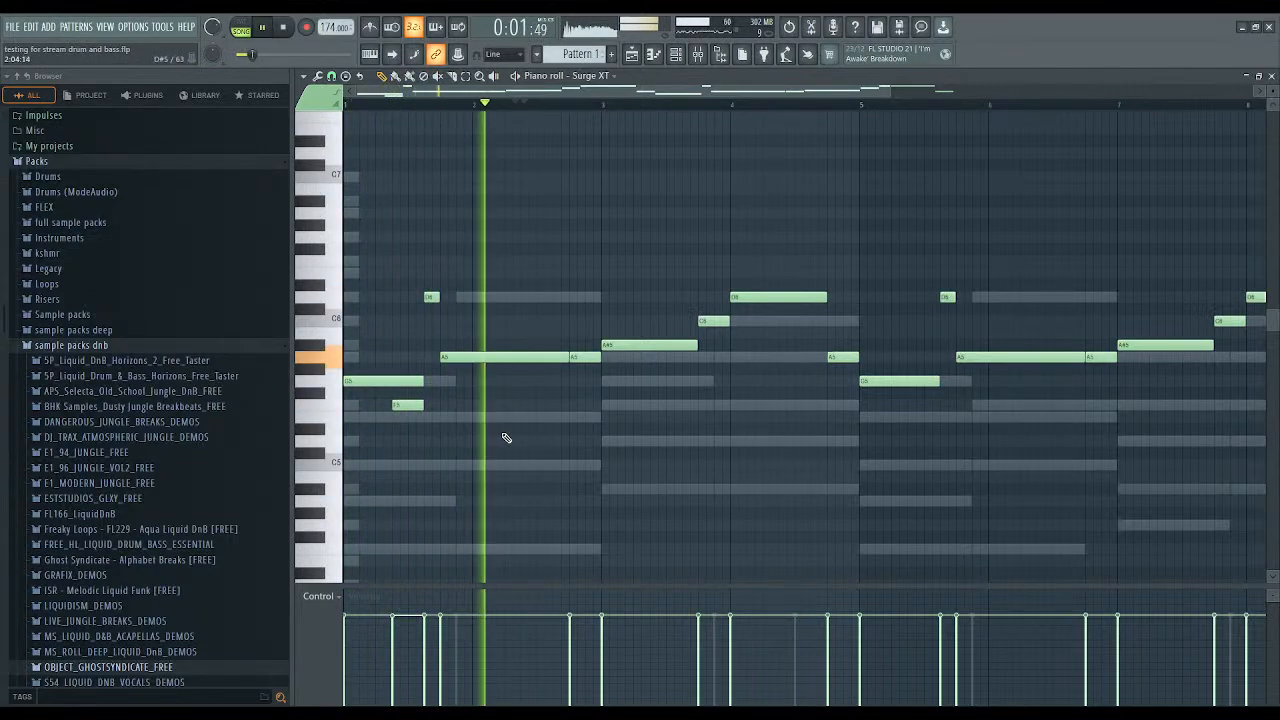
Add a D6 note eight steps long at step 5 of bar 2, above the long A5, and audition it.
key(space)
click(505, 297)
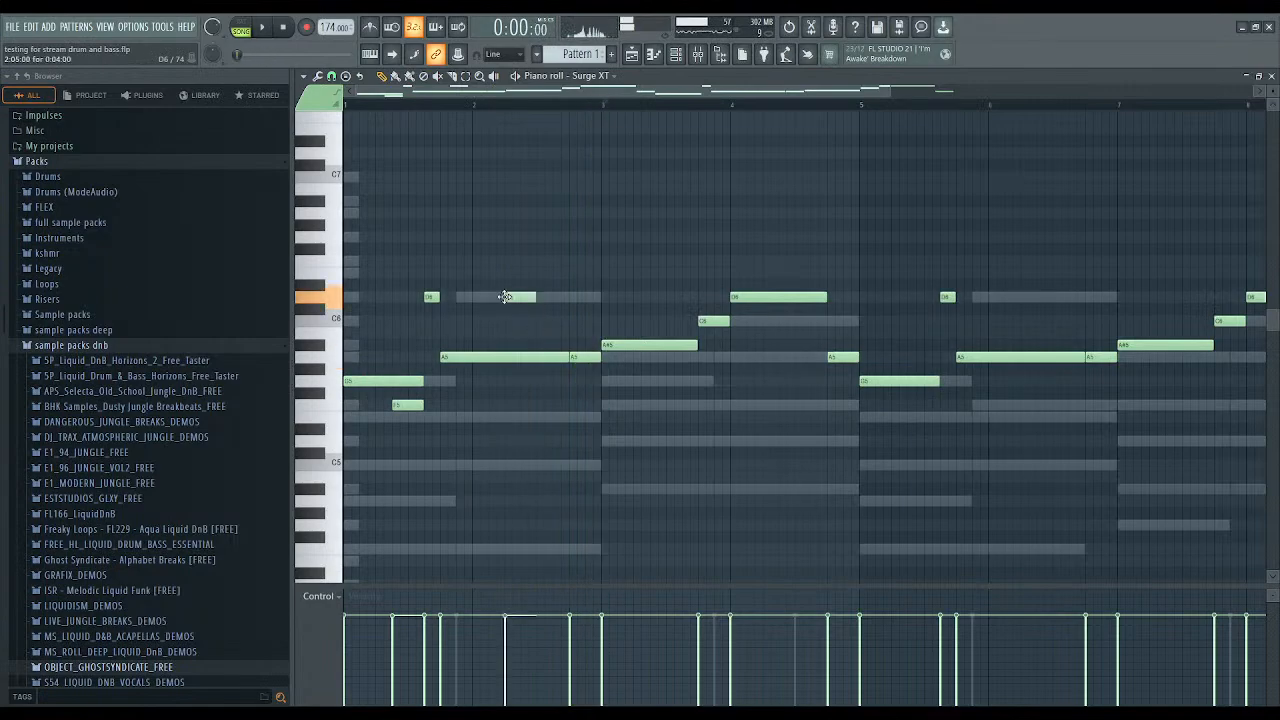
key(space)
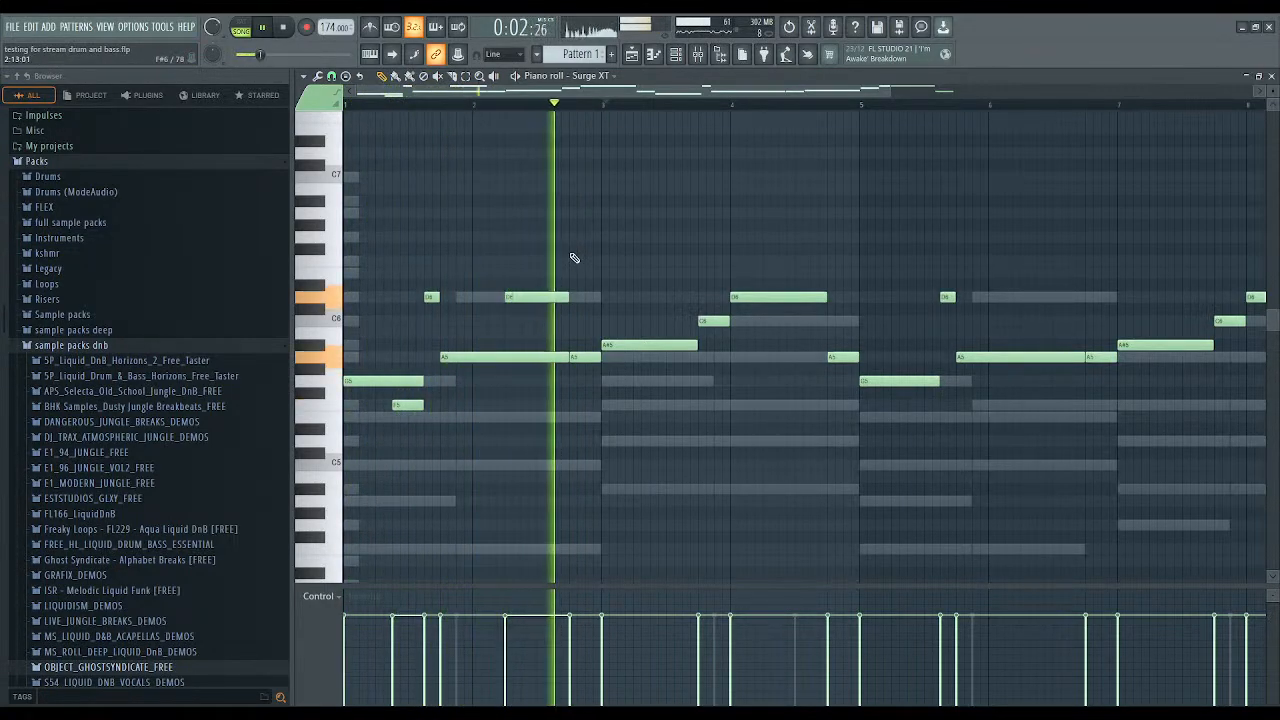
key(space)
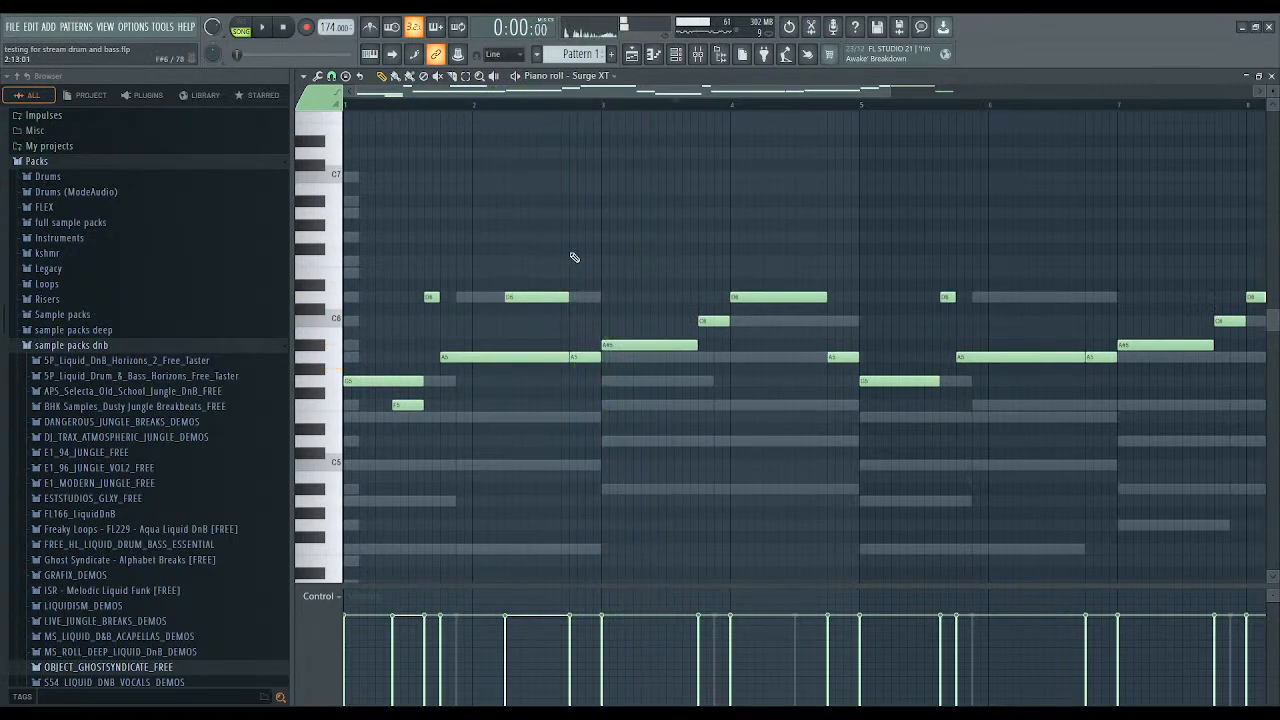
Add a FLEX channel with the Dystopian Lead preset and mute the Surge XT channel, leaving the FLEX window open.
click(684, 57)
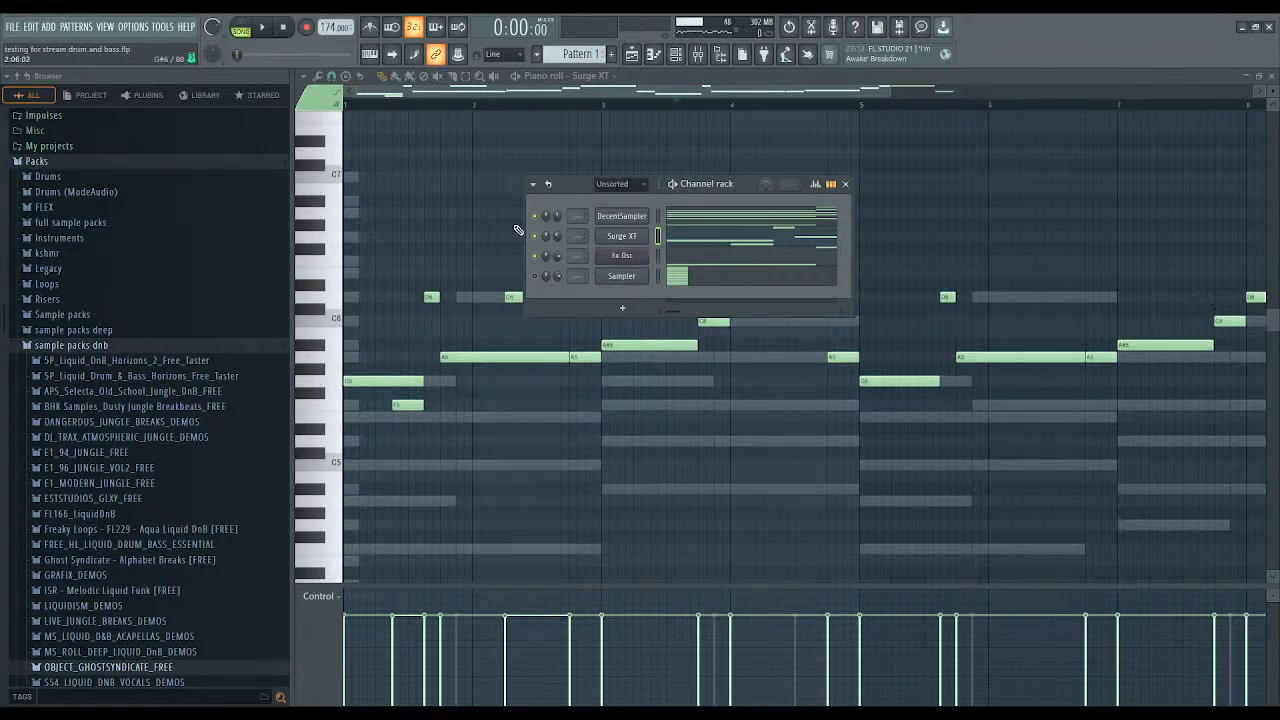
key(F6)
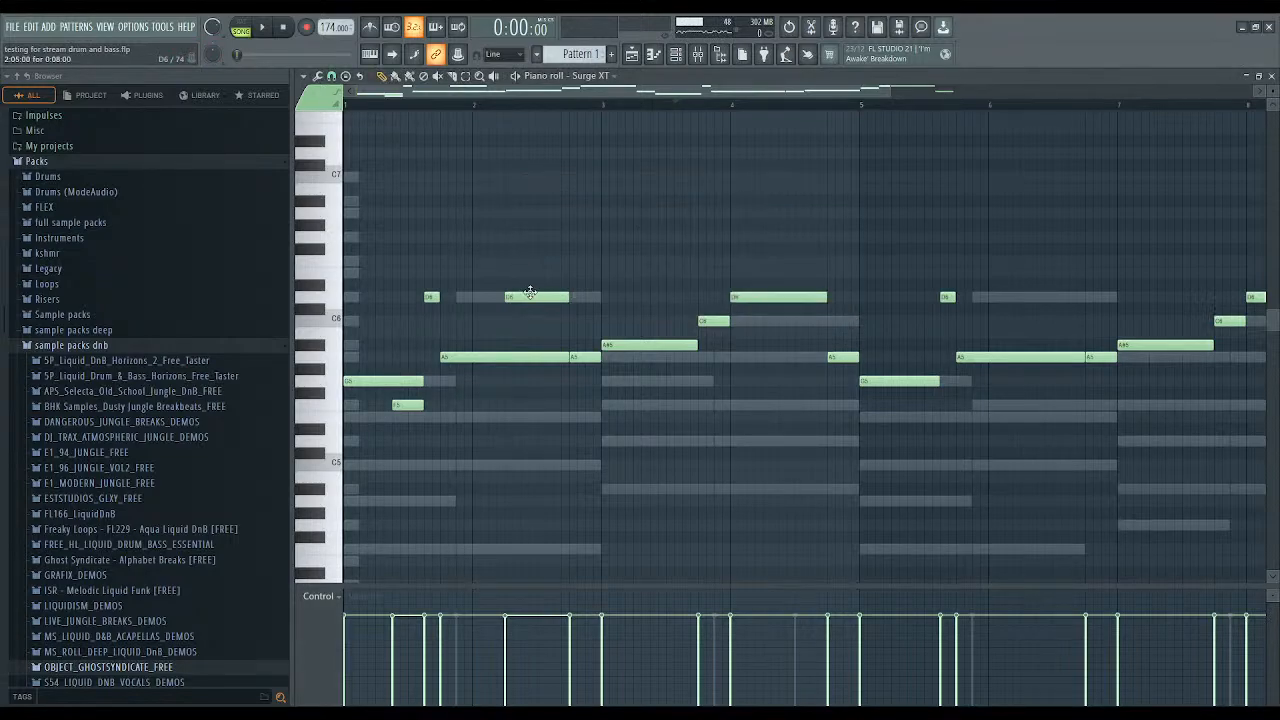
click(675, 62)
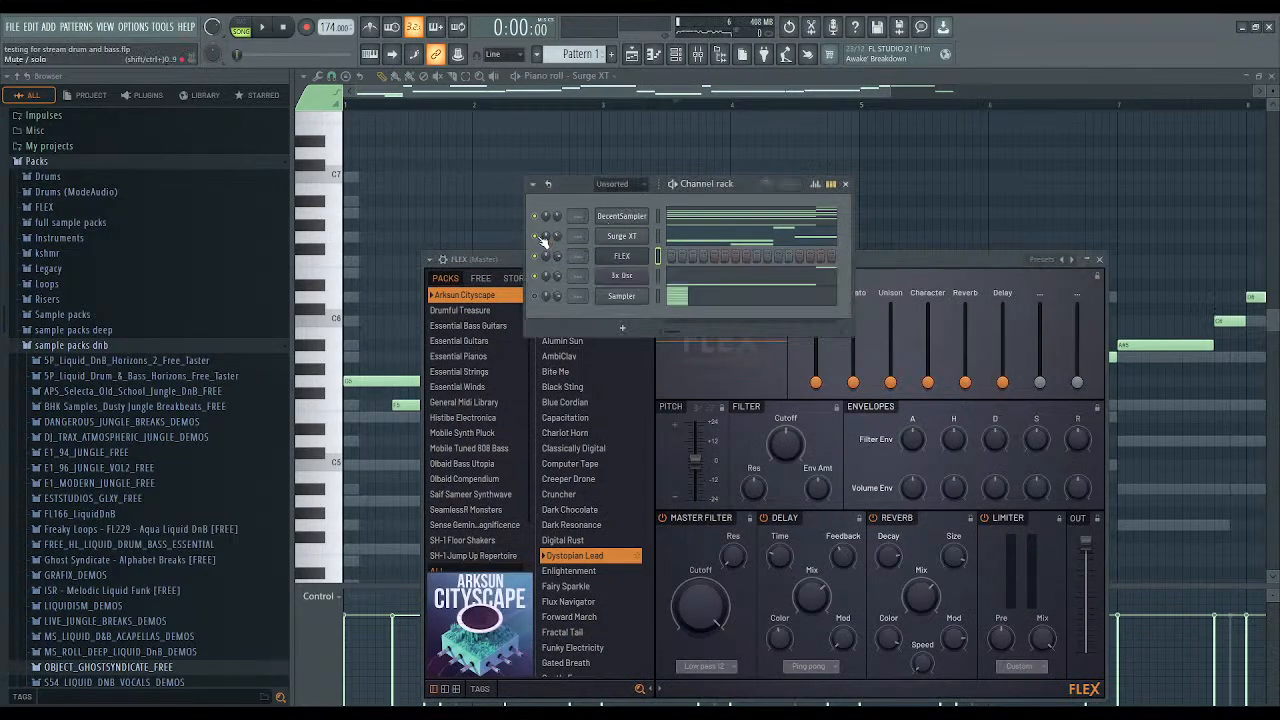
click(626, 257)
click(626, 257)
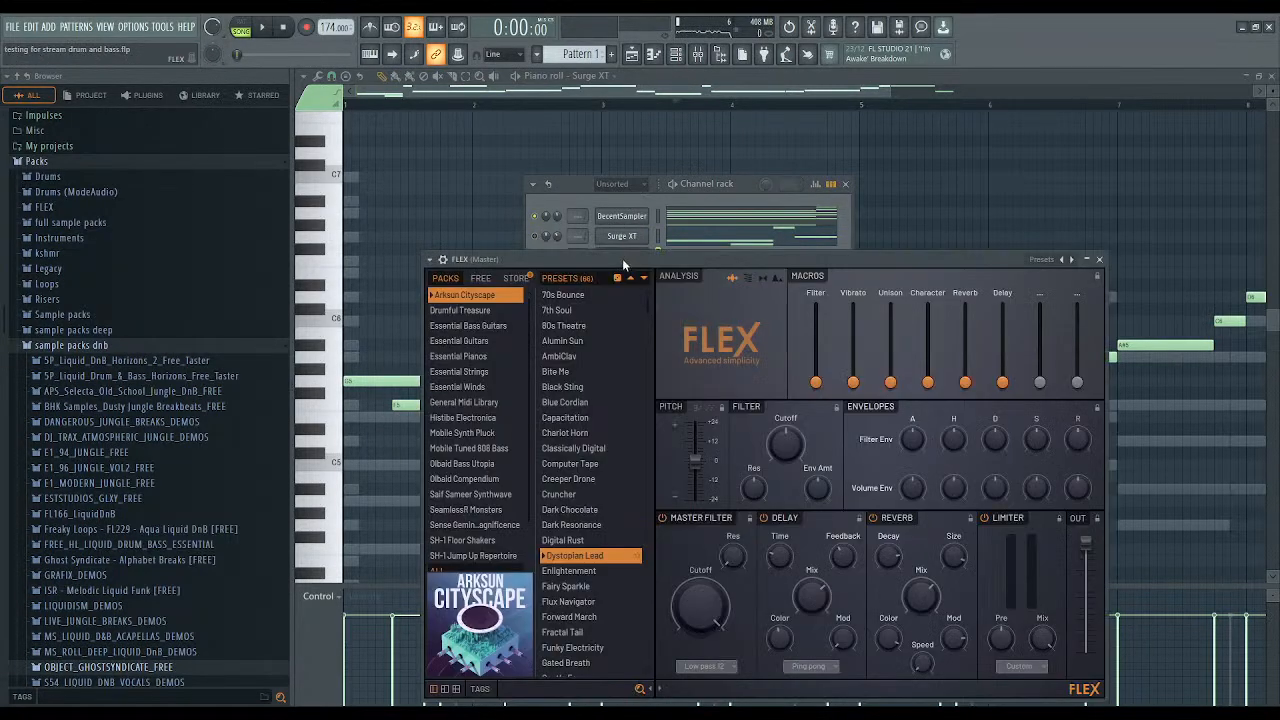
Turn on portamento in the FLEX channel's polyphony settings and play the pattern.
click(443, 260)
click(478, 283)
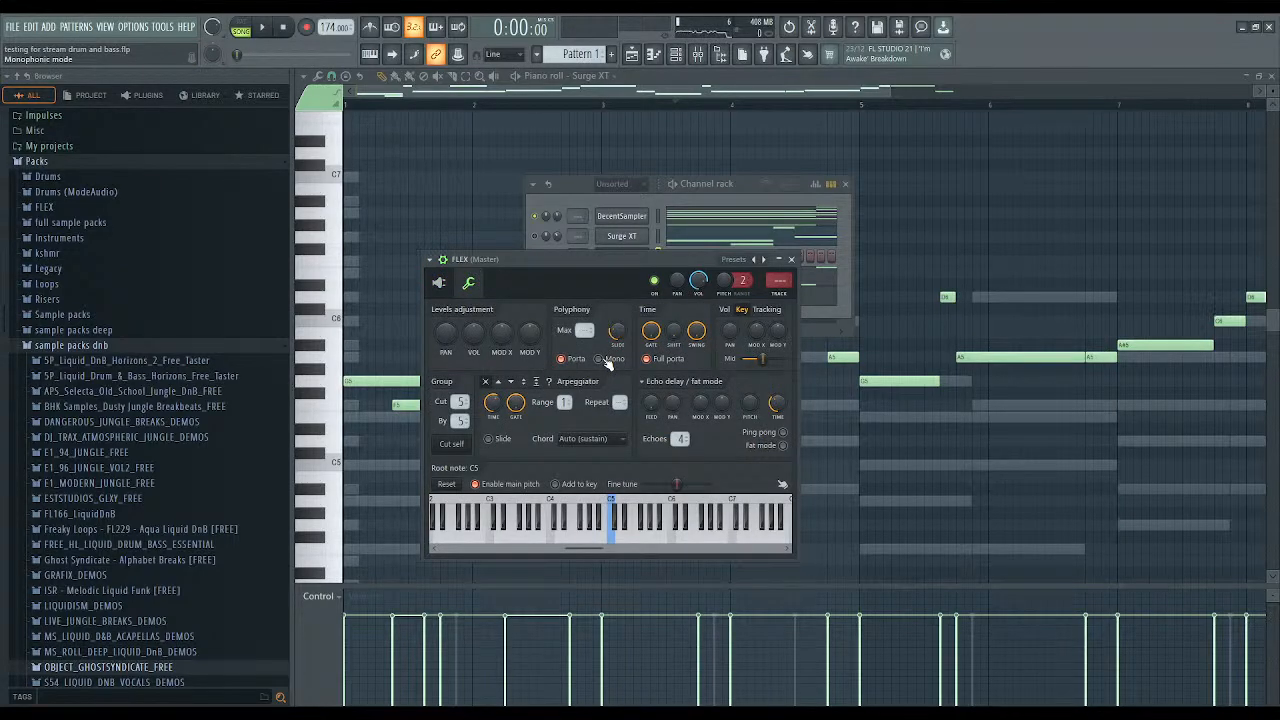
key(space)
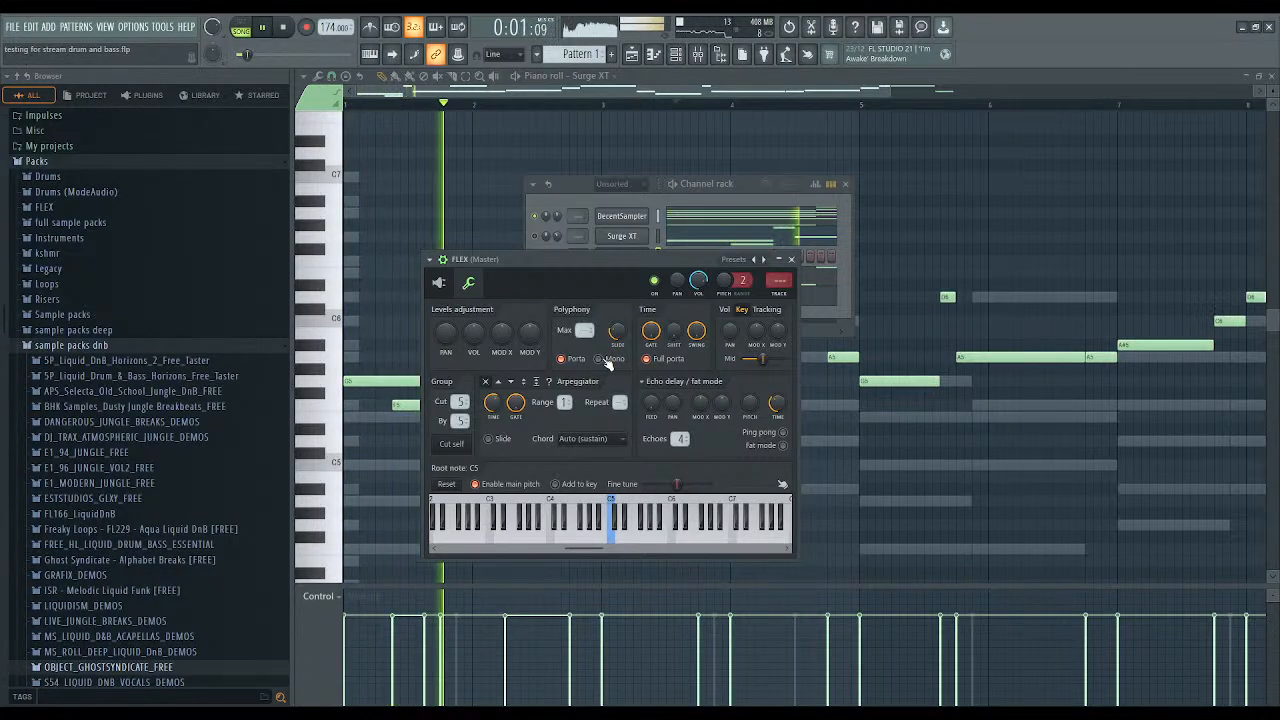
key(space)
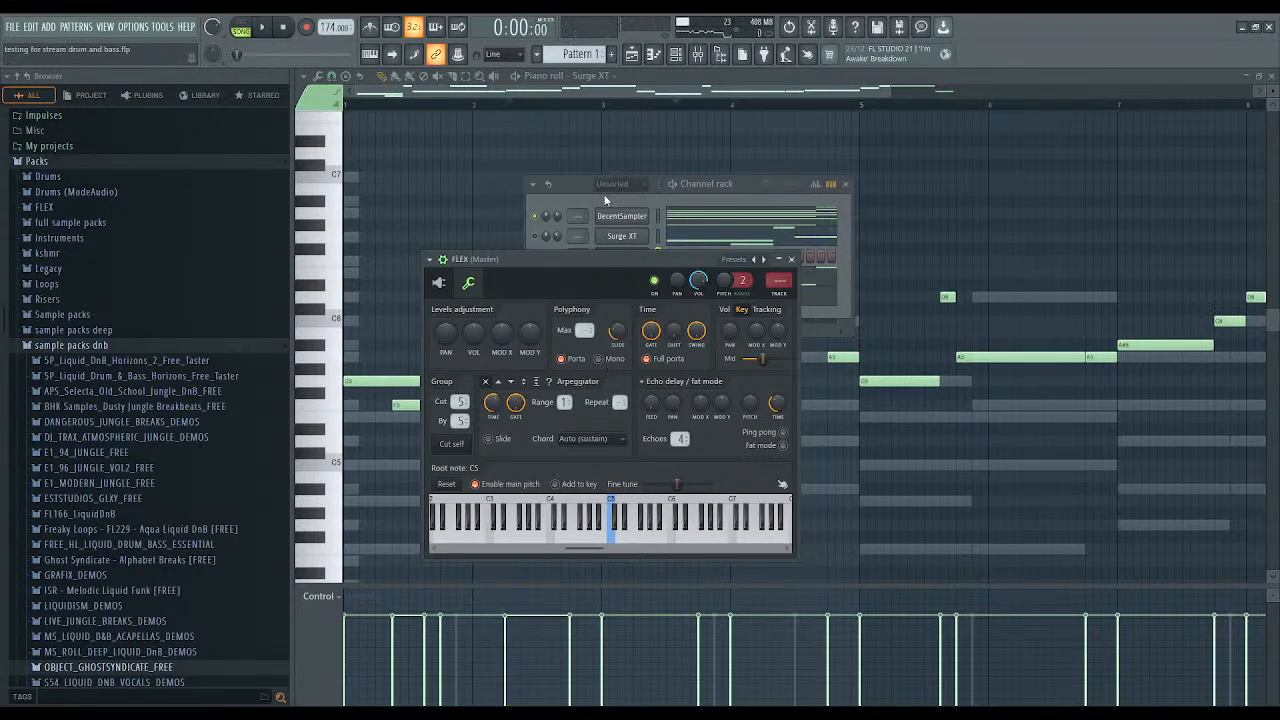
Paste the Surge XT melody into the FLEX channel, play it and bring FLEX's preset view fully into sight.
click(604, 200)
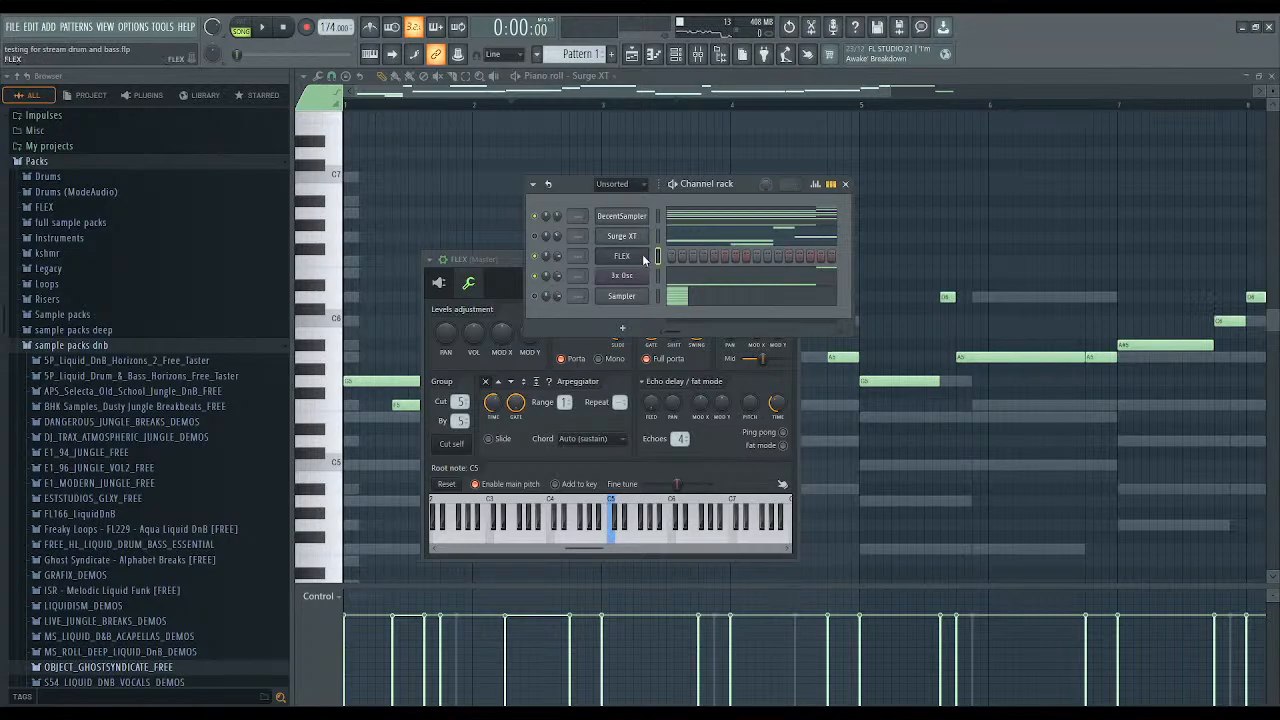
key(ctrl+v)
key(space)
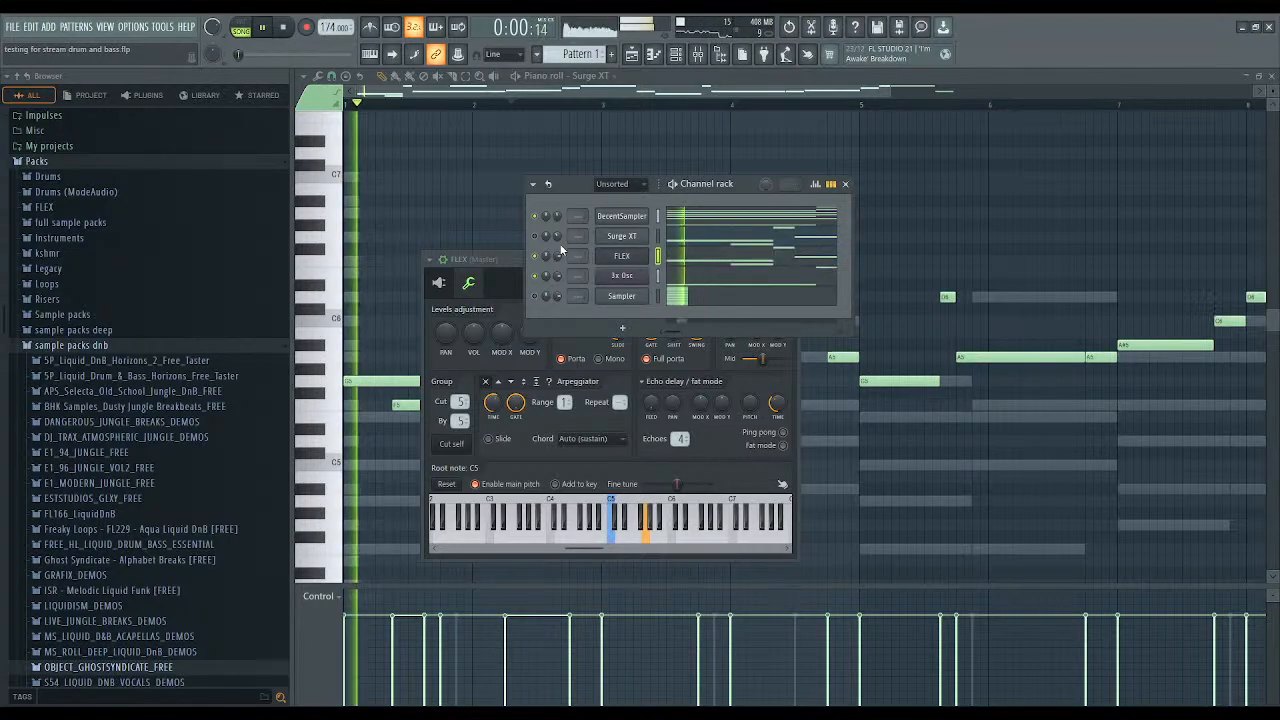
click(504, 257)
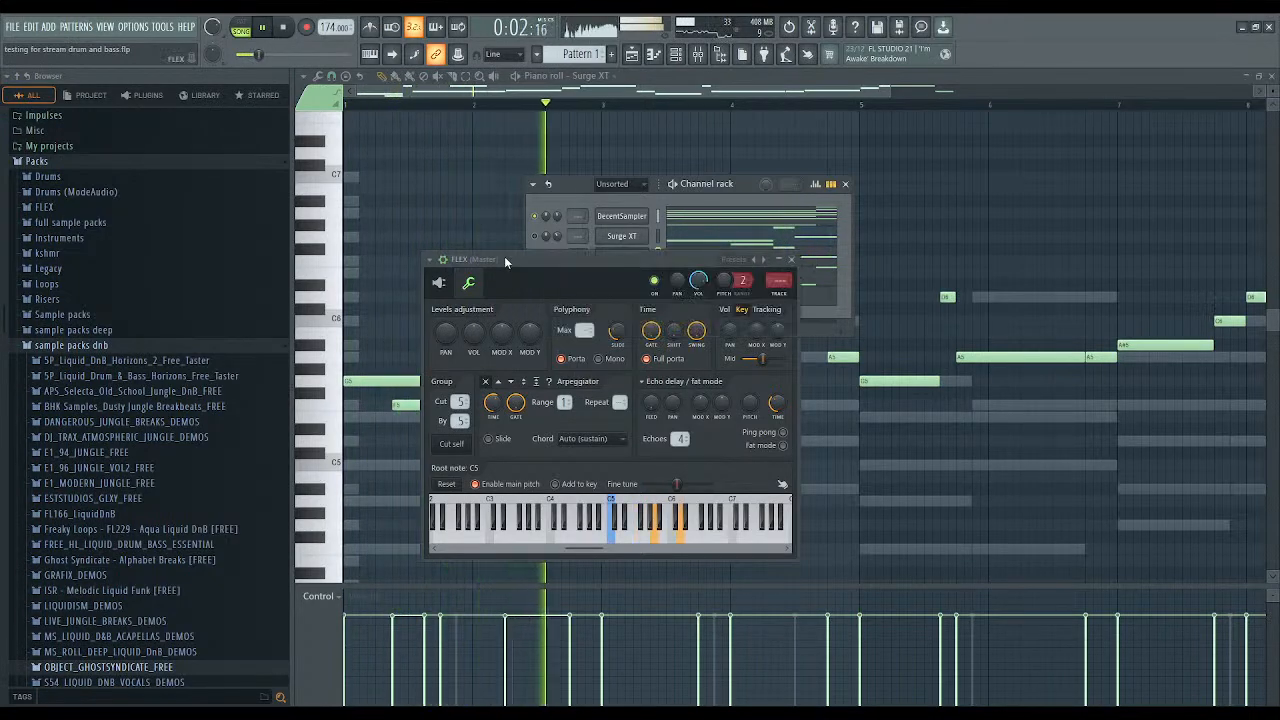
click(442, 283)
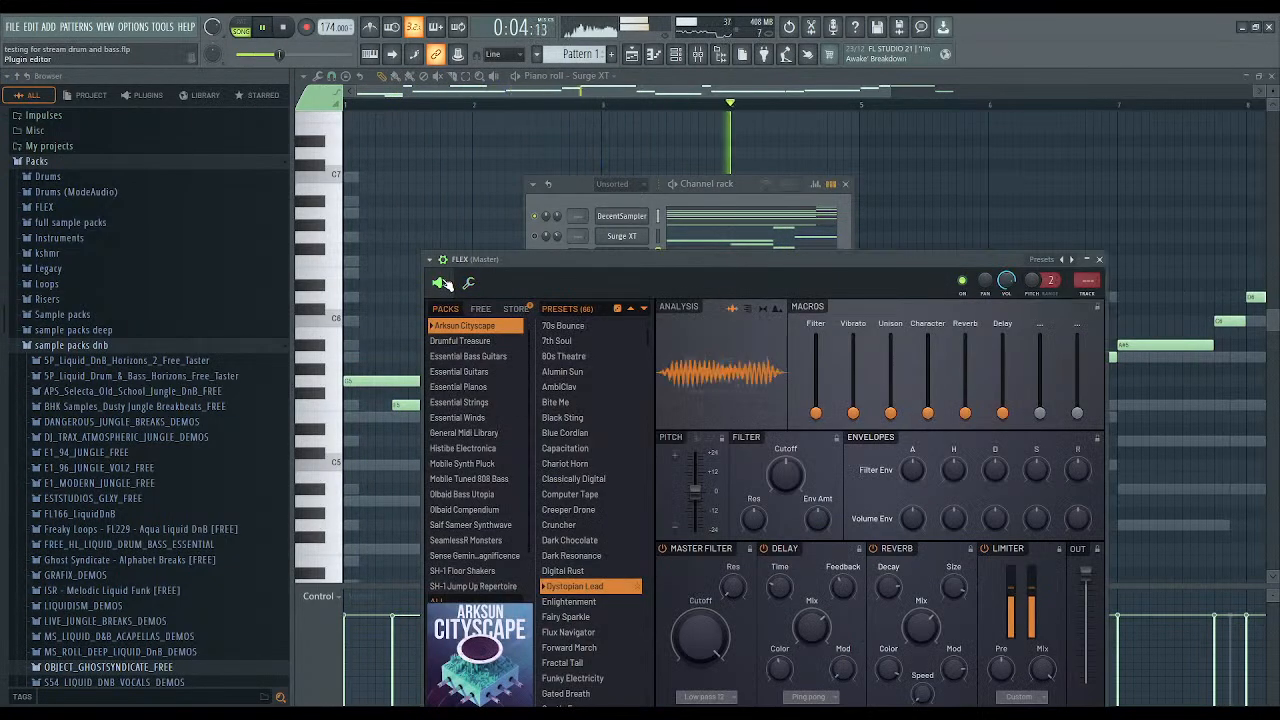
drag(514, 265, 526, 125)
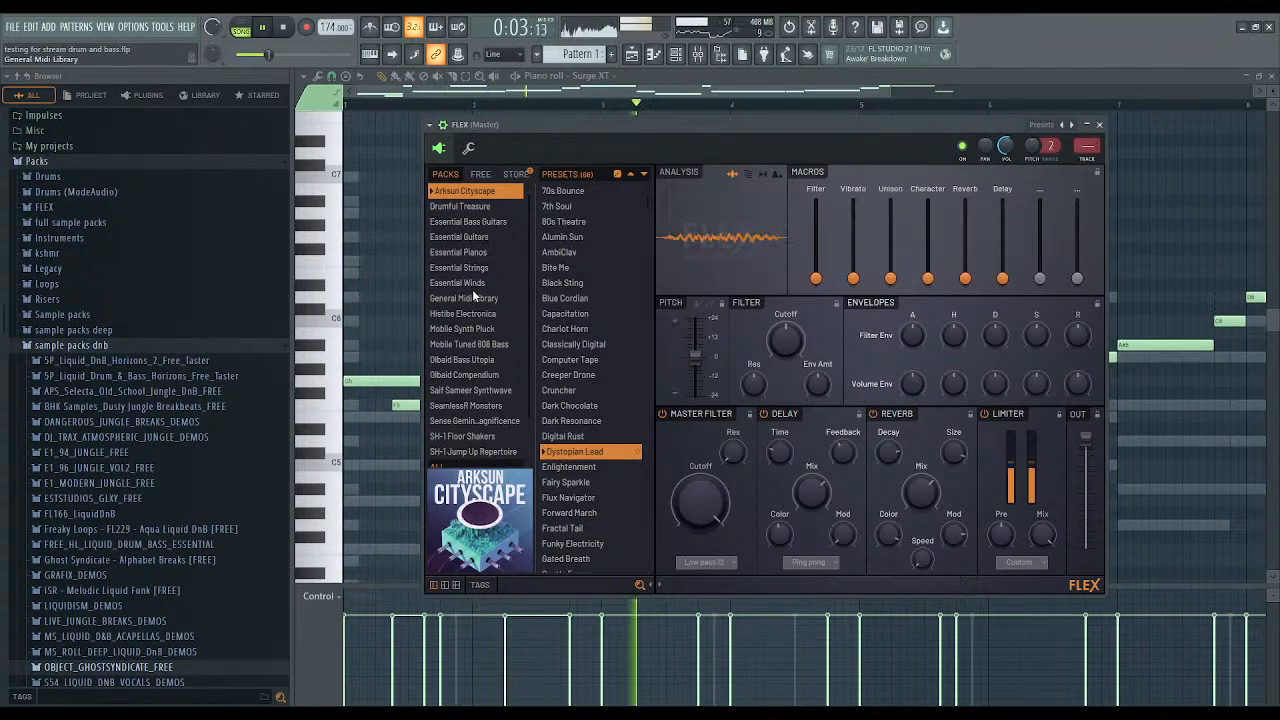
Filter the presets of all FLEX packs by the Brass type and audition Casiologue, Geistbrassen and Brass Synth Vibrato.
click(484, 466)
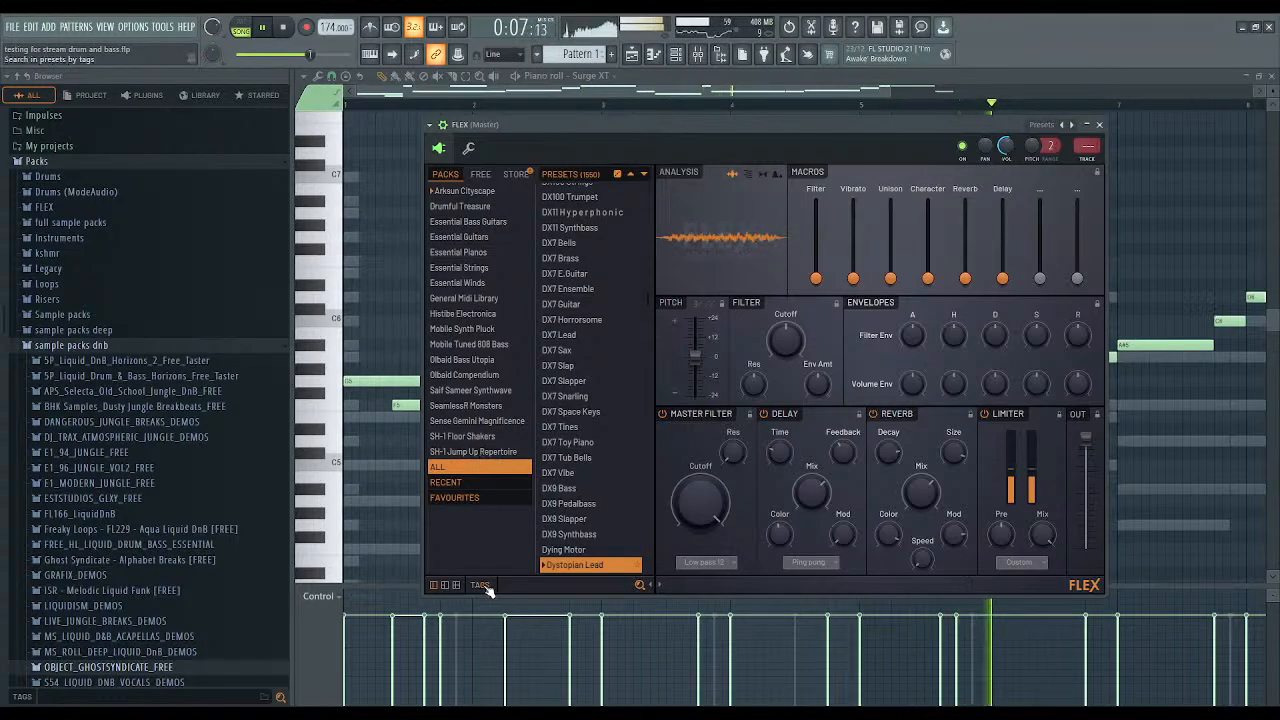
click(481, 584)
click(558, 498)
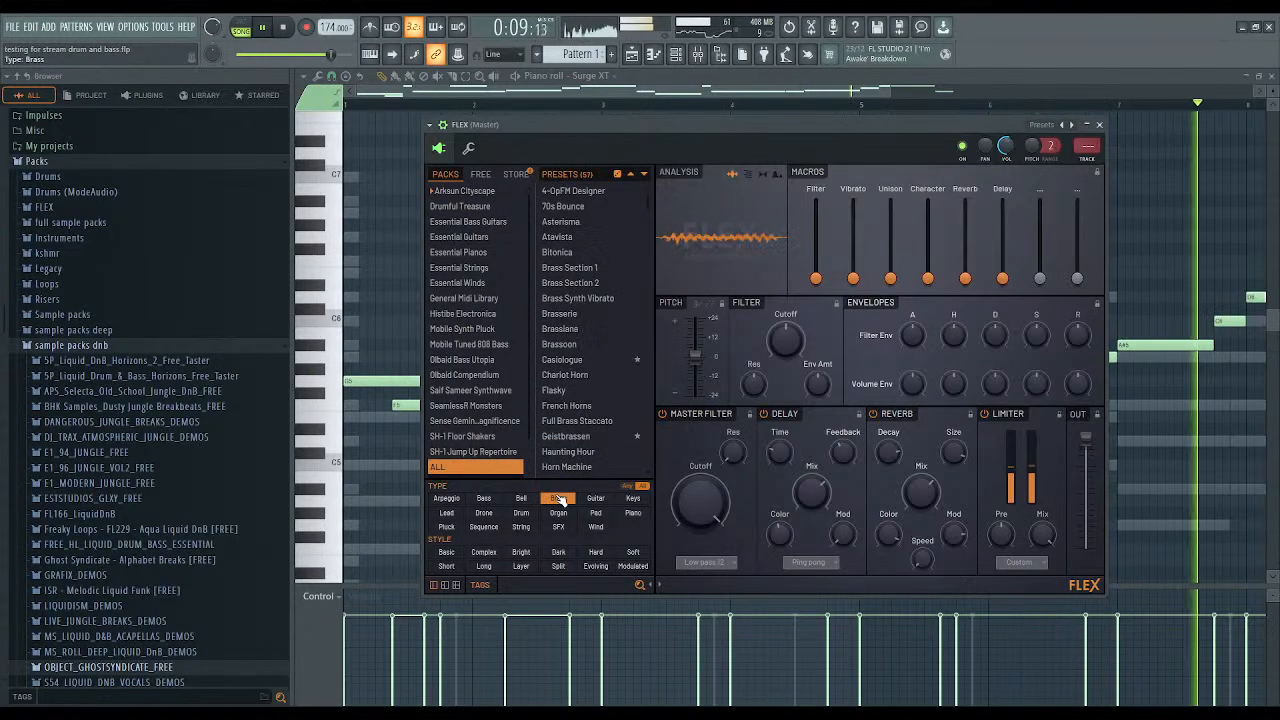
click(576, 359)
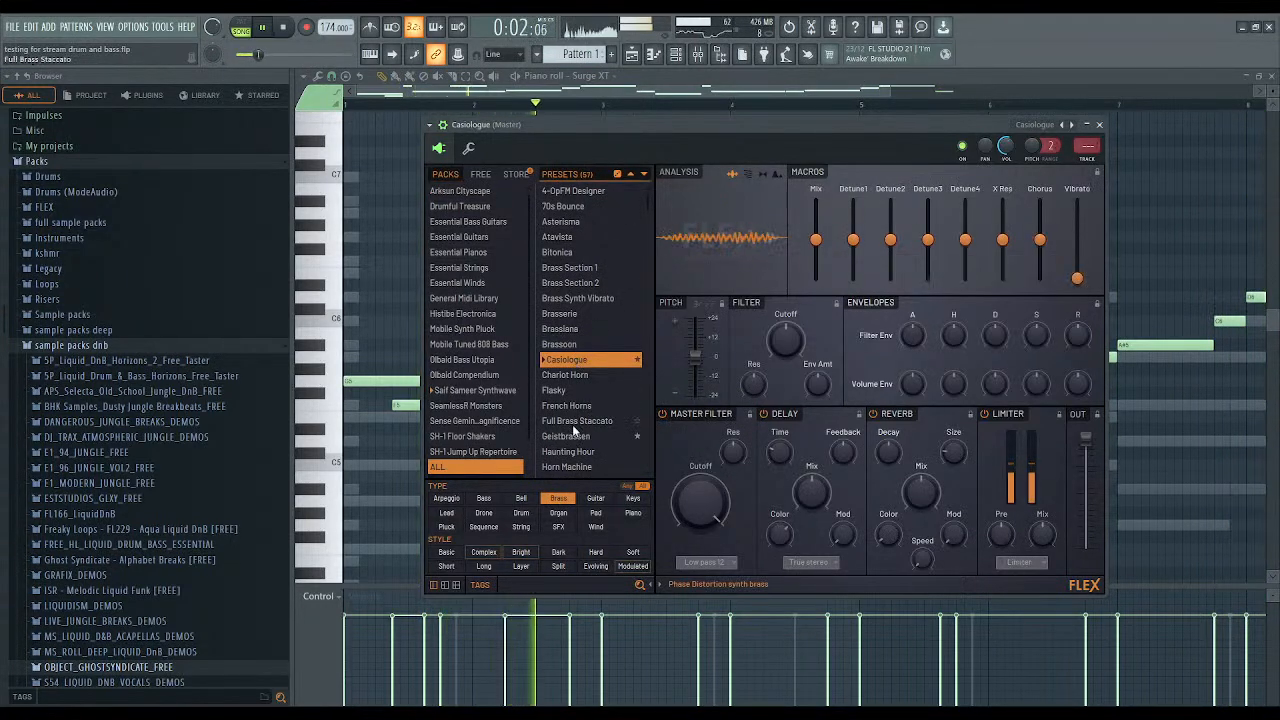
click(571, 436)
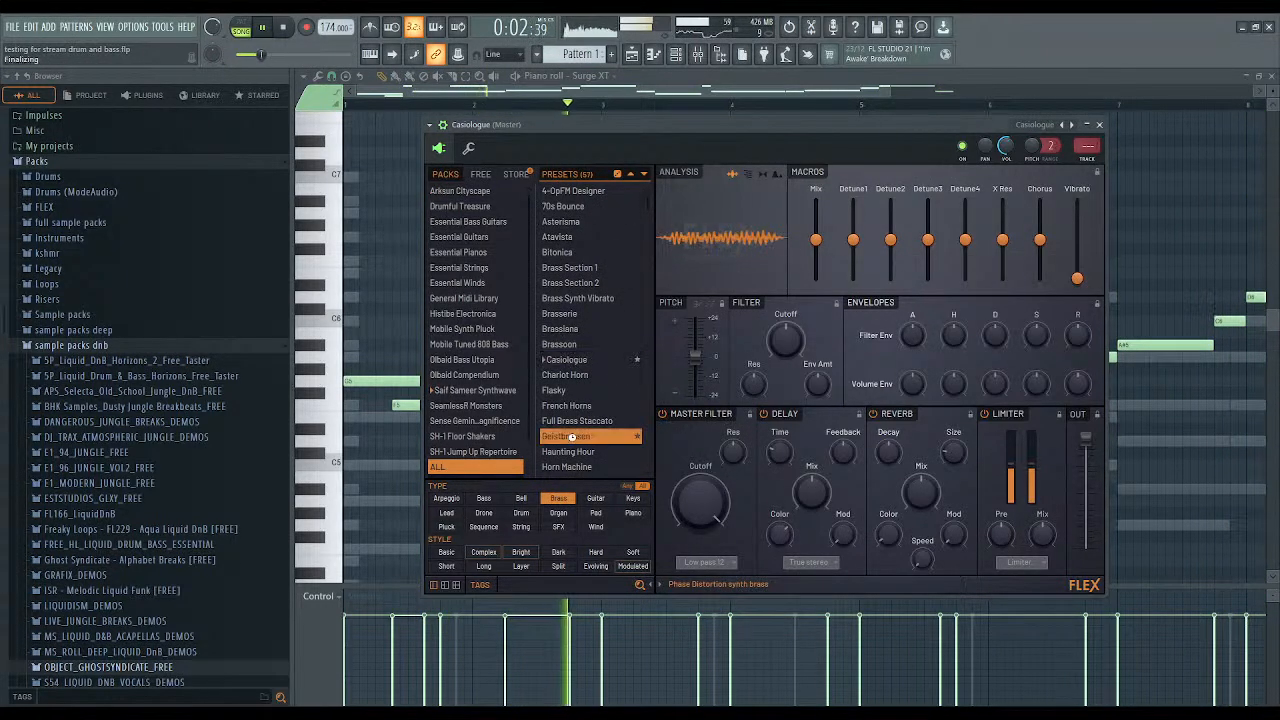
click(572, 297)
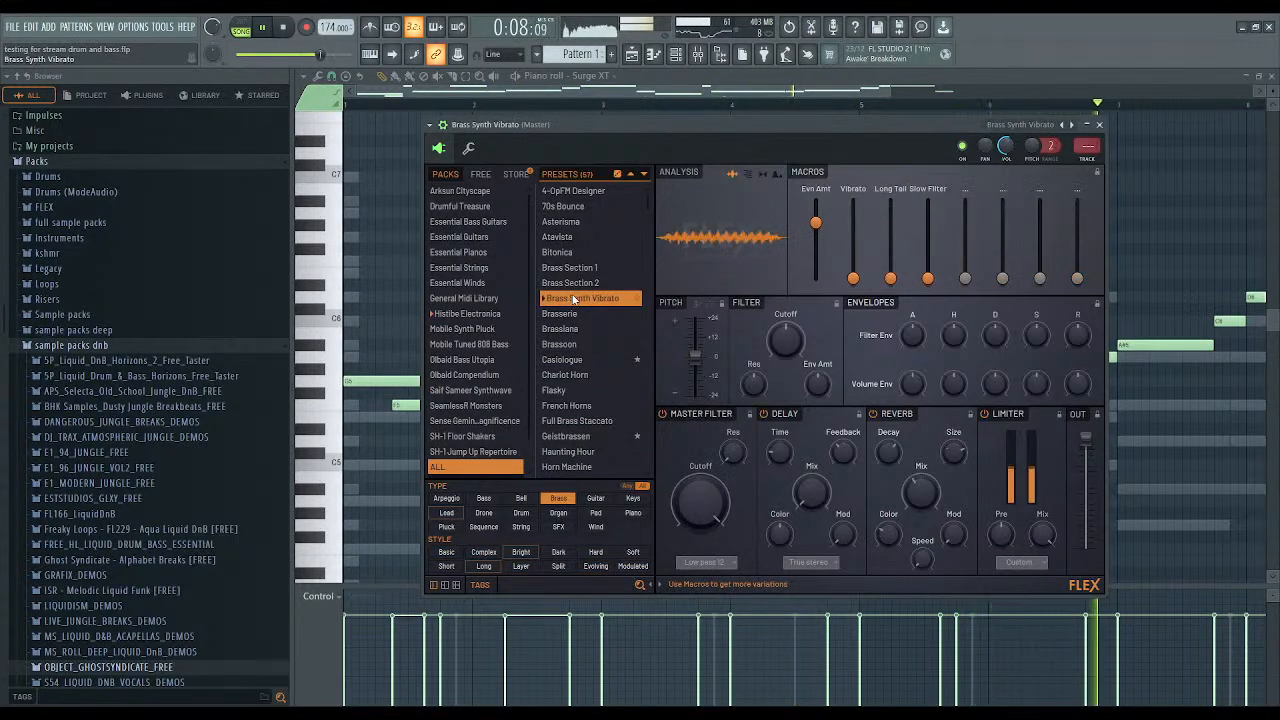
Try Horns Sustain lite, load the Horns Sustain preset instead, and unmute the Surge XT channel to layer both.
scroll(579, 350, down, 4)
click(580, 336)
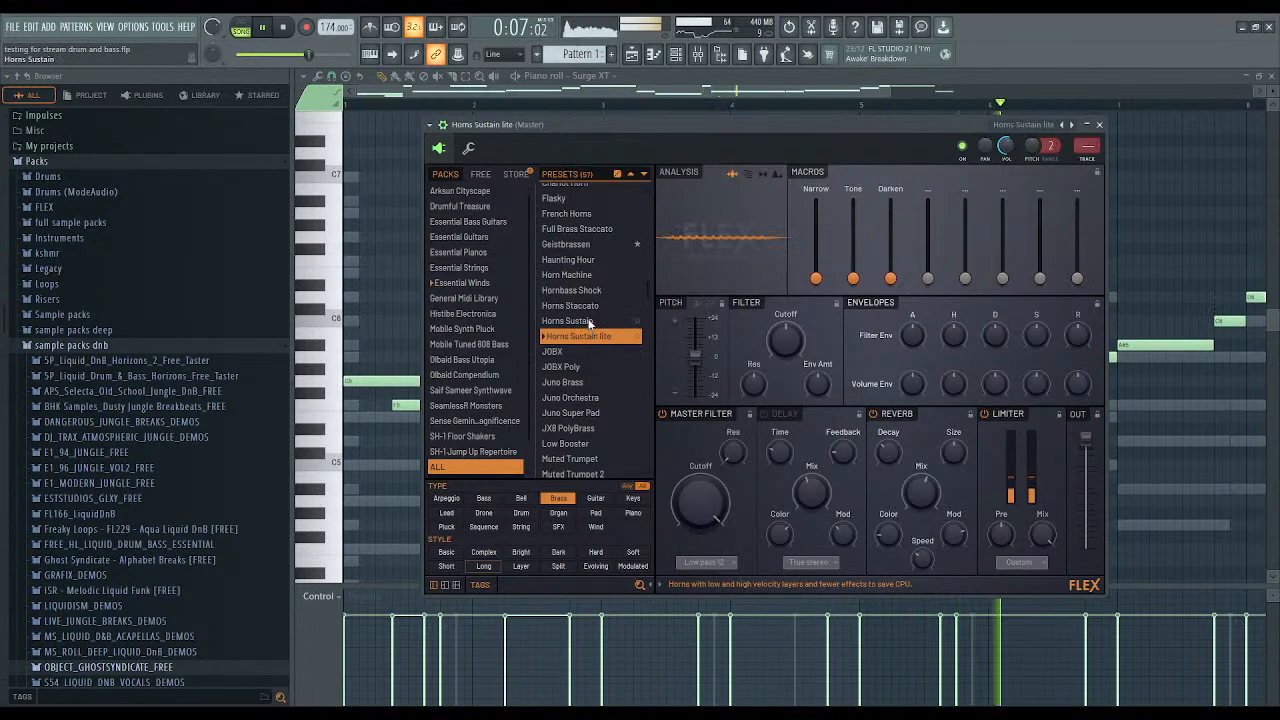
click(587, 320)
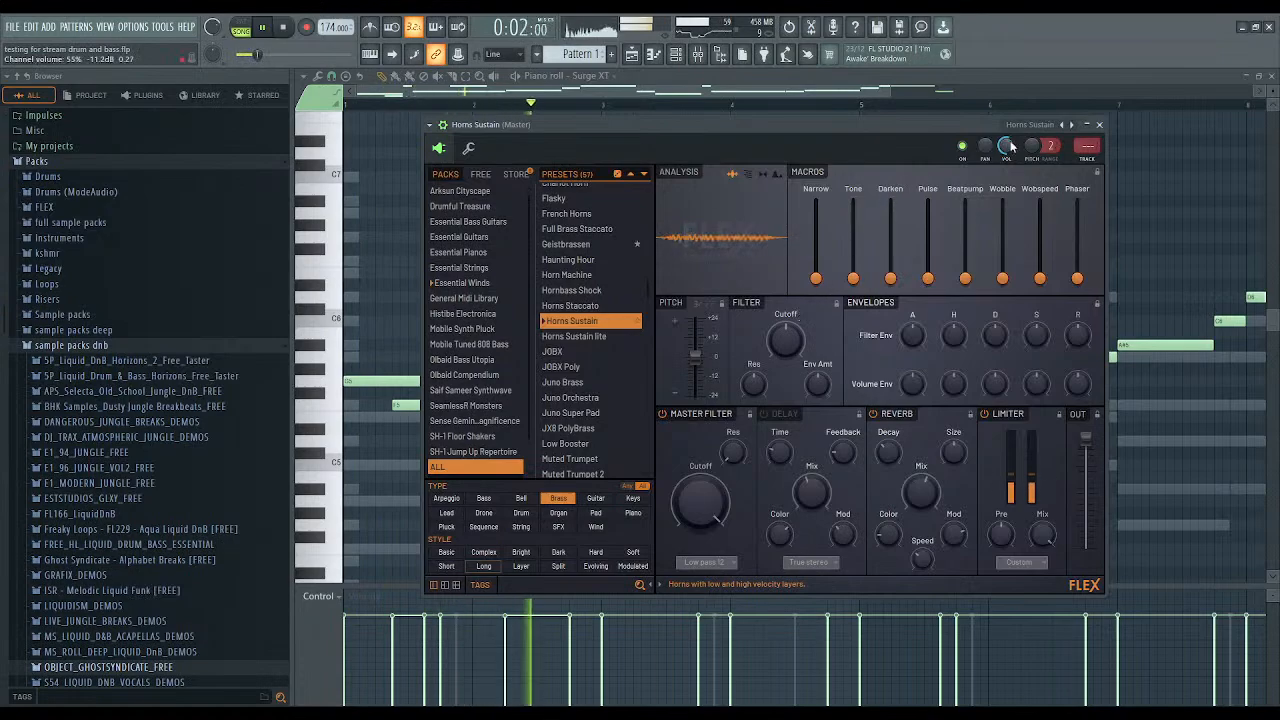
click(677, 57)
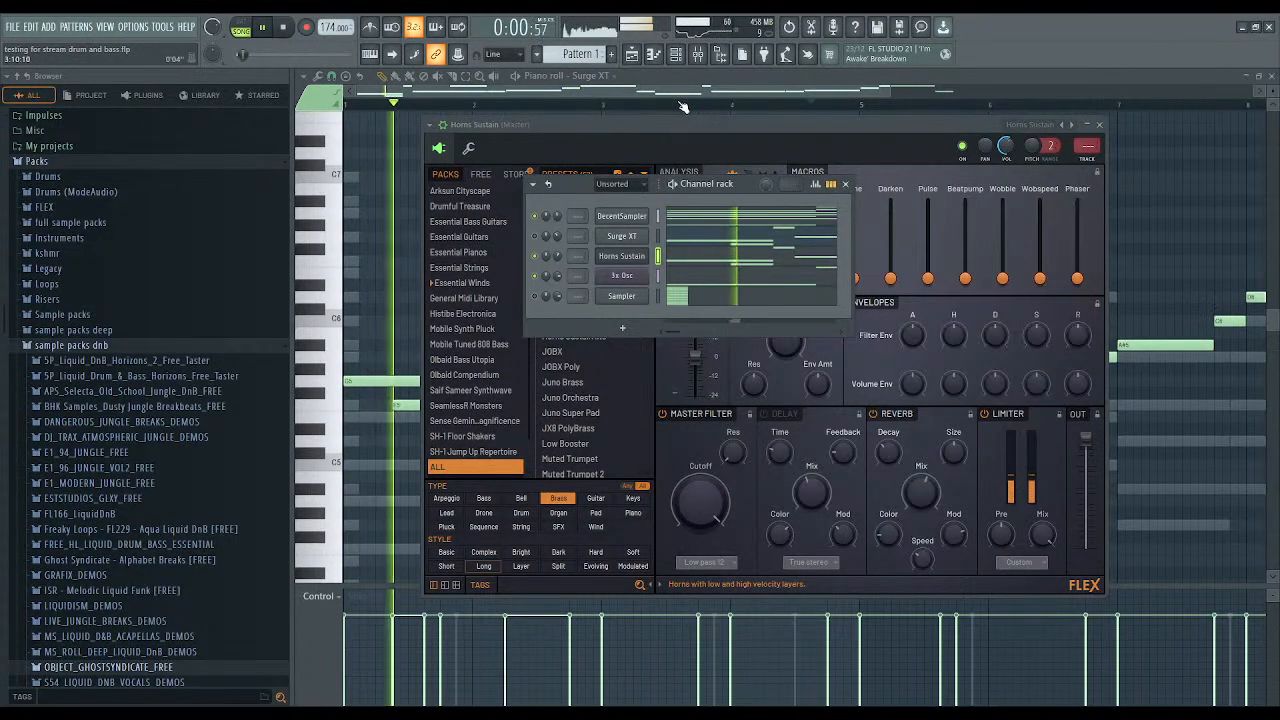
key(space)
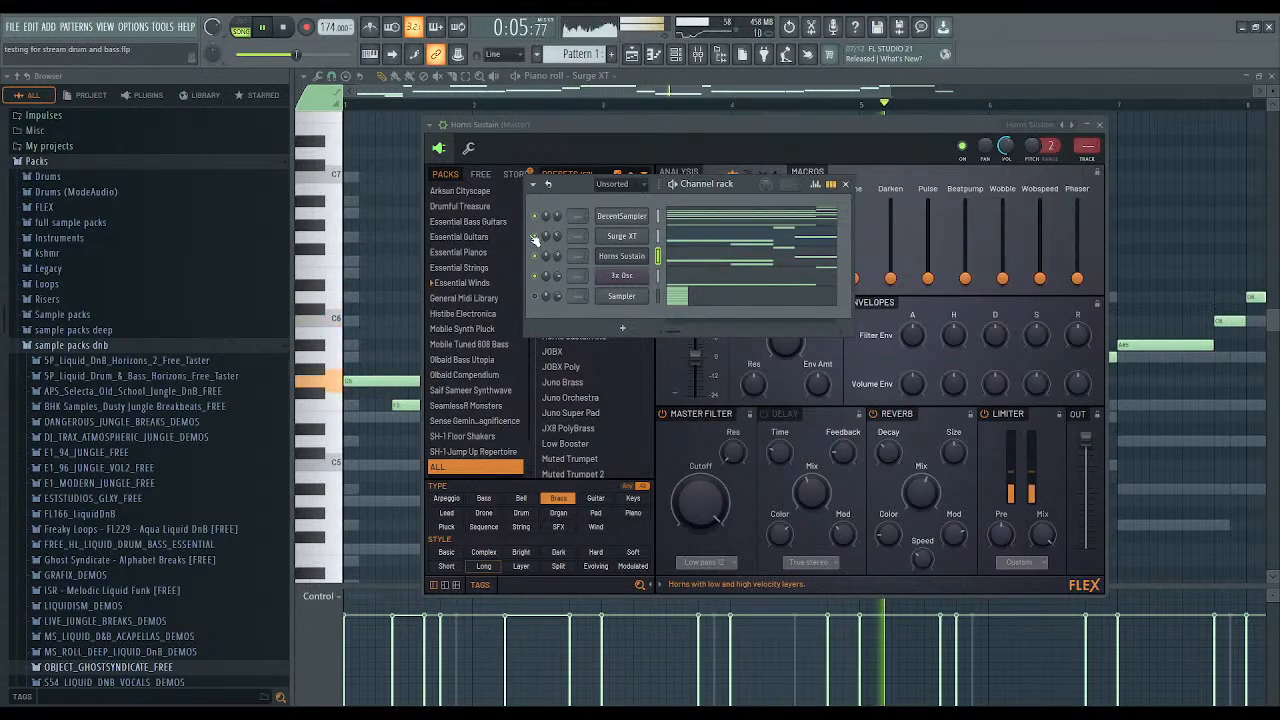
Turn off portamento for the Horns Sustain channel and replay the pattern from the start.
click(468, 147)
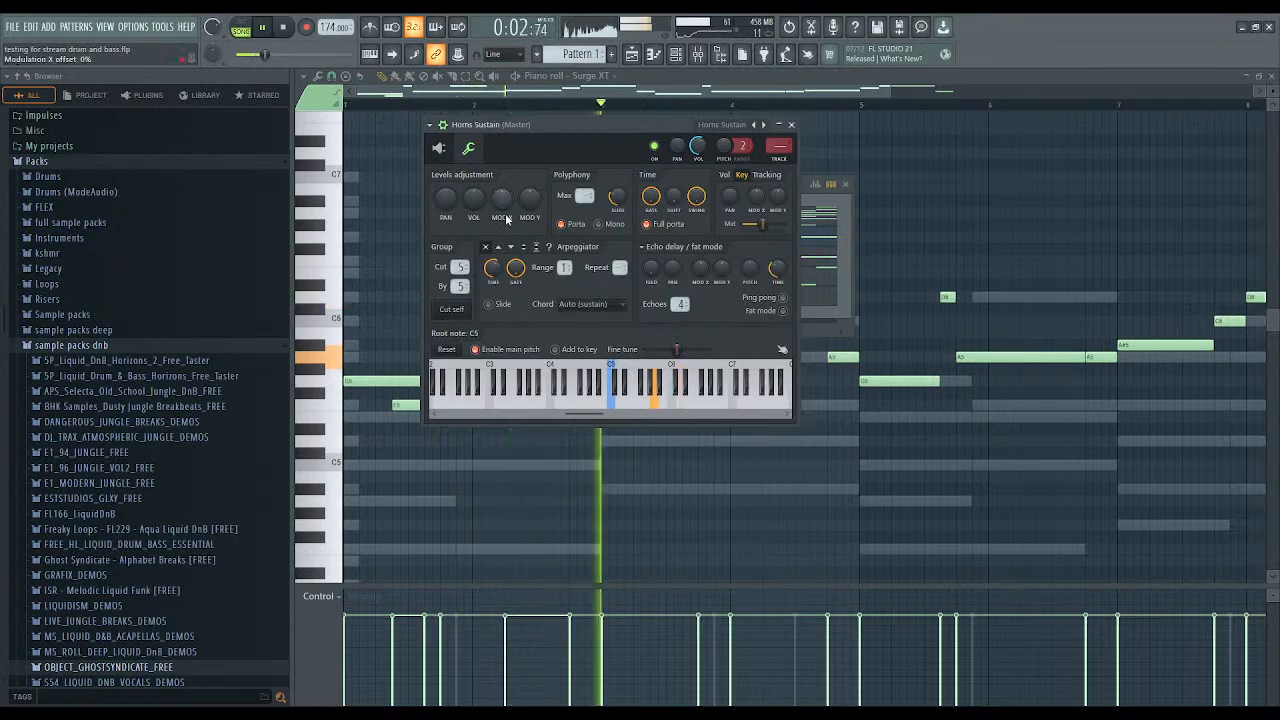
click(563, 225)
key(space)
key(space)
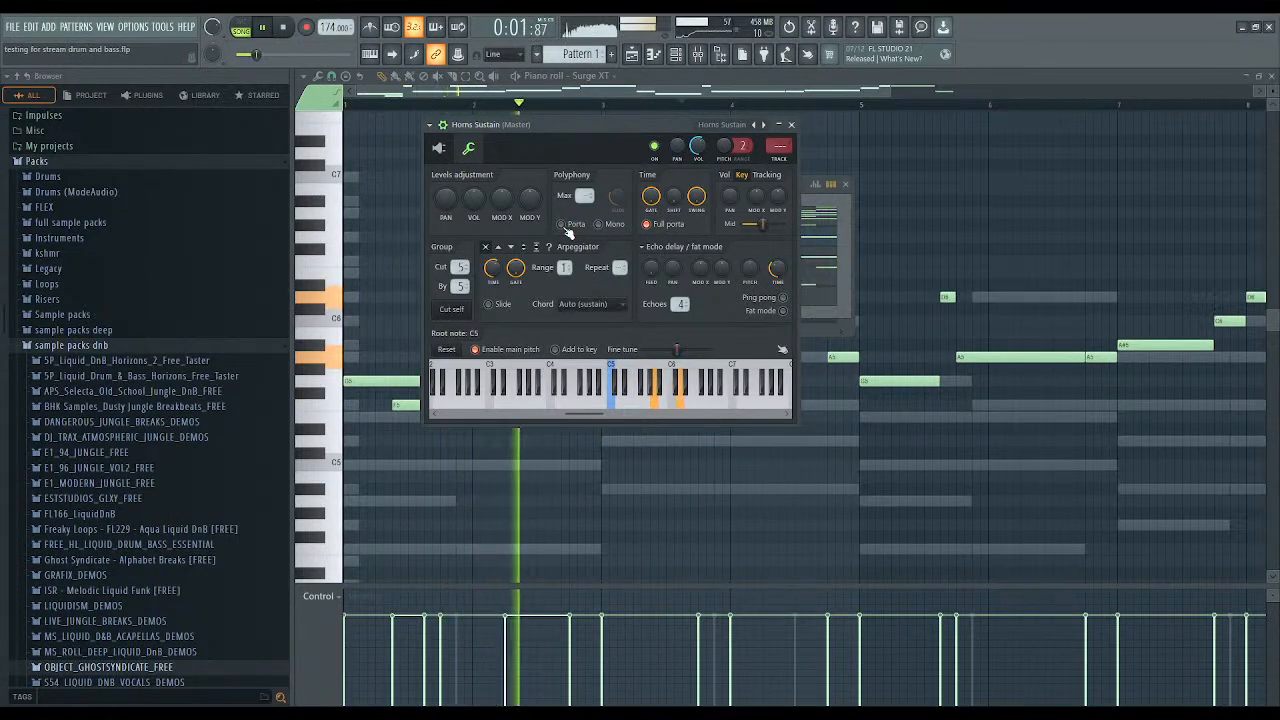
Delete the eight-step D6 note above the long A5 in bar 2 and audition the layered melody.
right_click(384, 230)
right_click(544, 297)
key(space)
key(space)
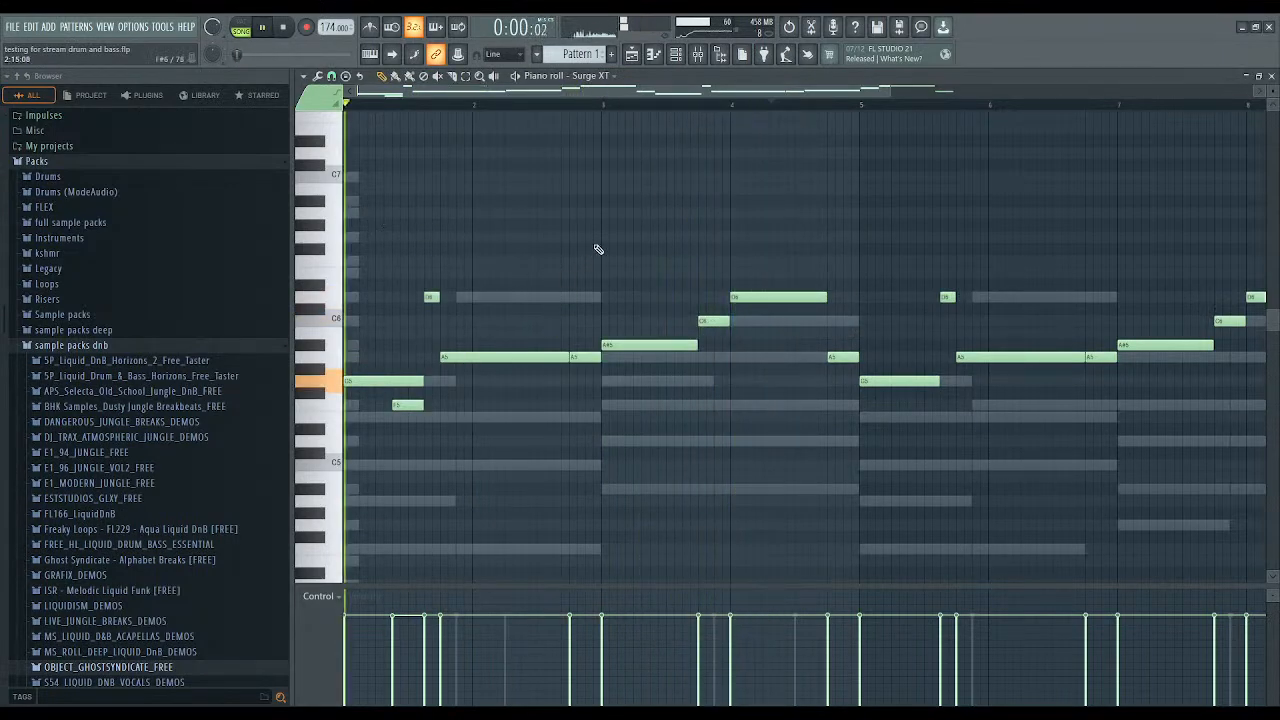
click(676, 54)
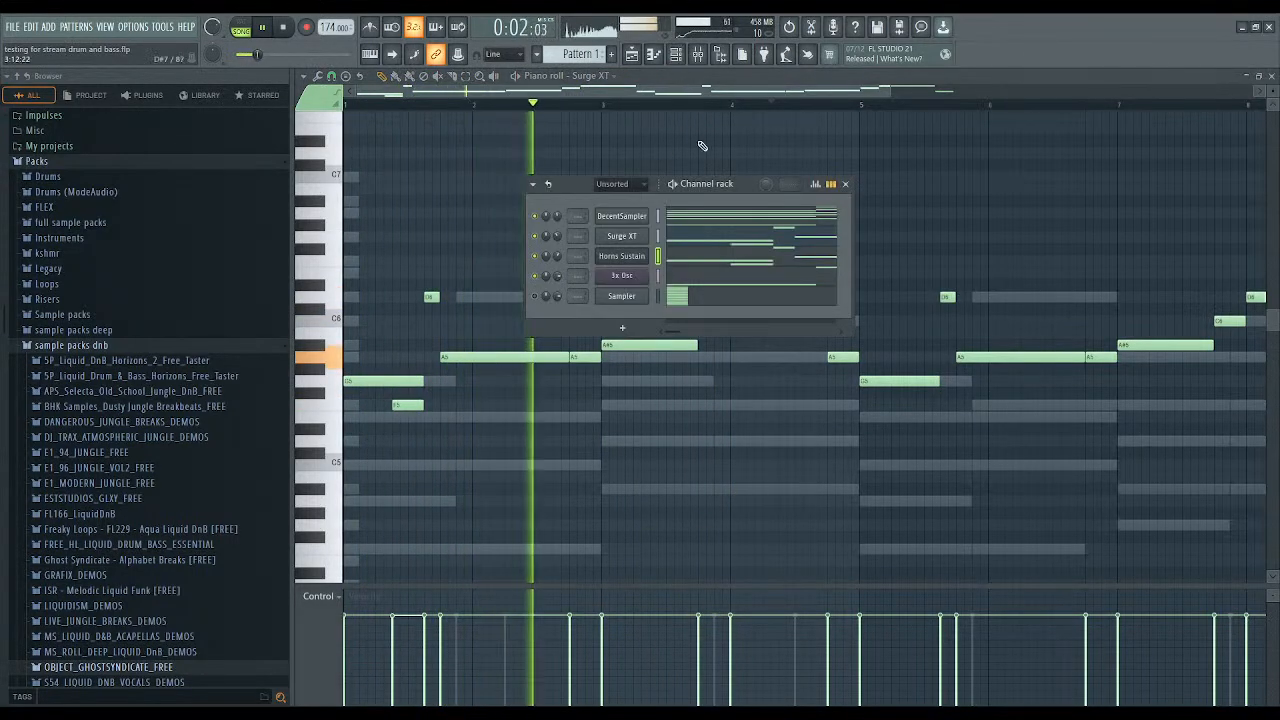
right_click(490, 203)
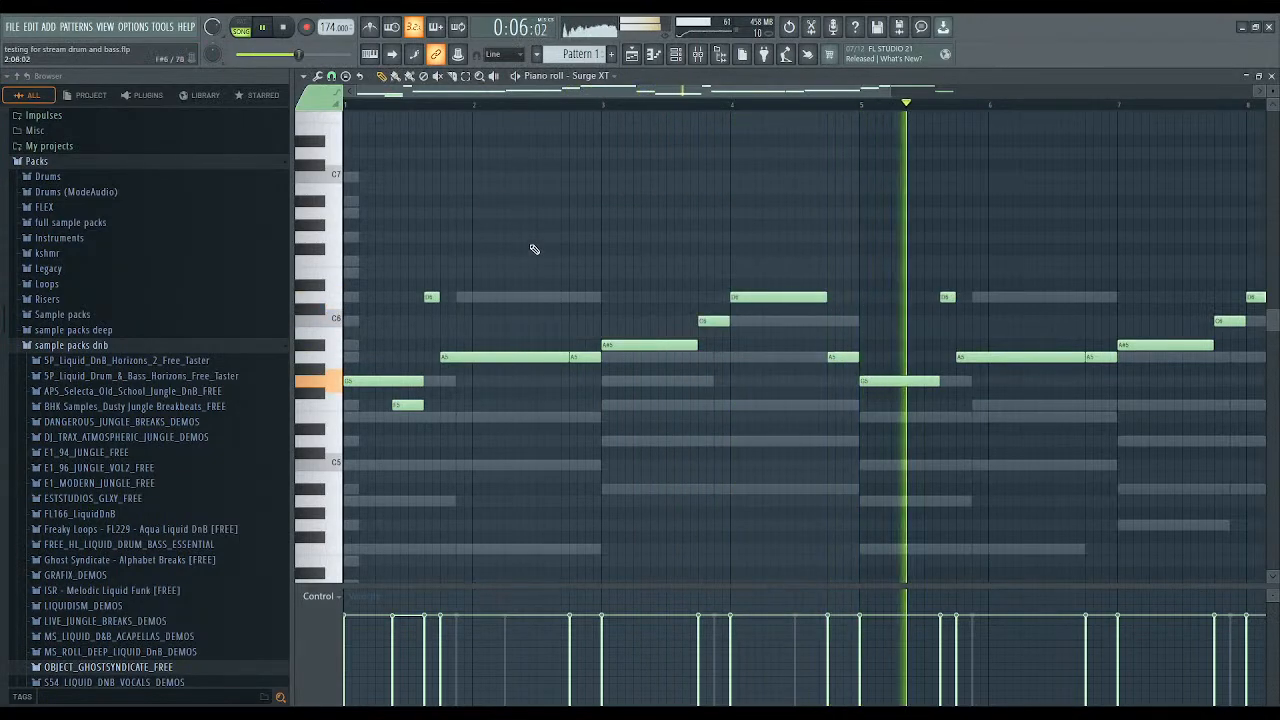
key(space)
key(space)
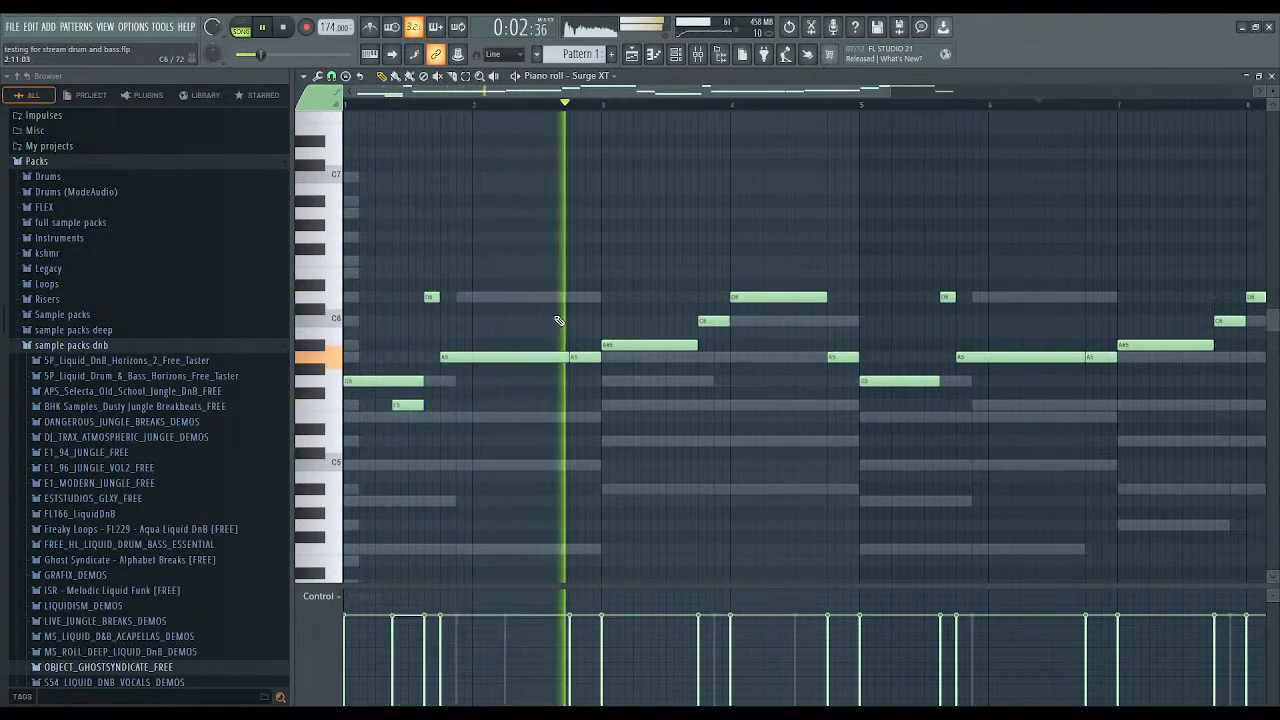
Shorten the long A5 notes ending in bars 2 and 6 to leave a small gap before each repeated A5.
key(space)
key(space)
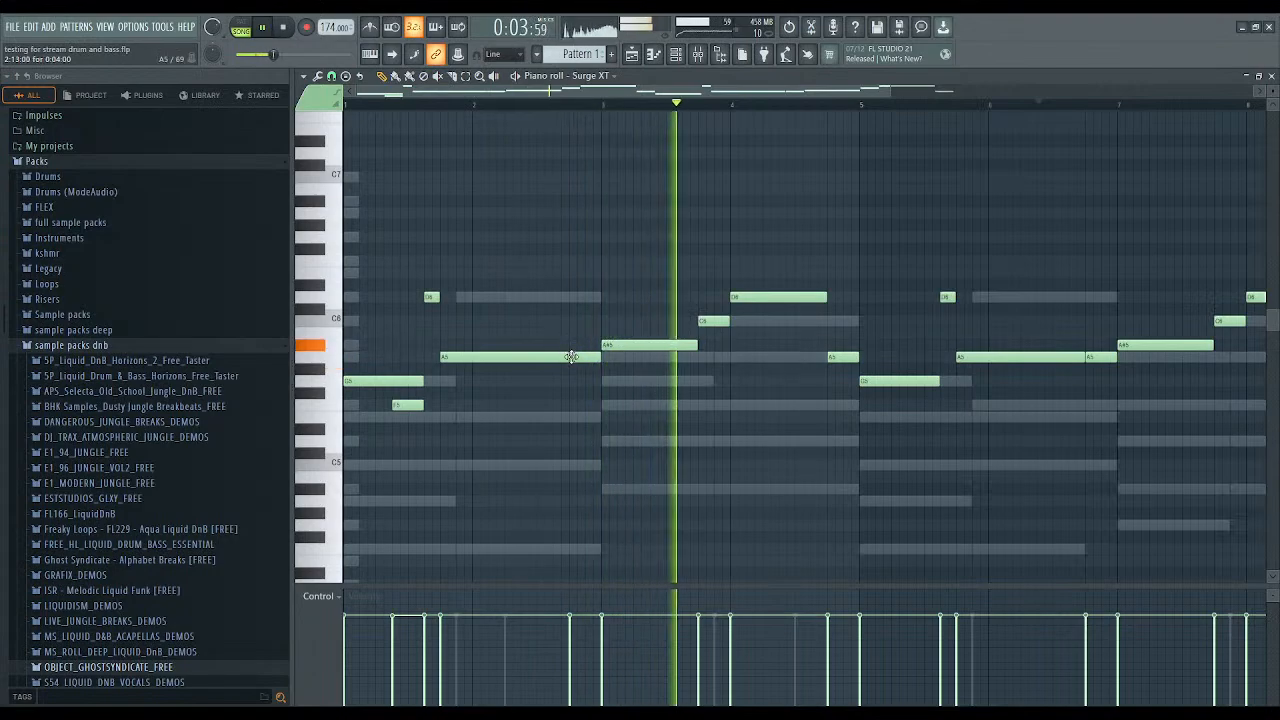
key(space)
key(space)
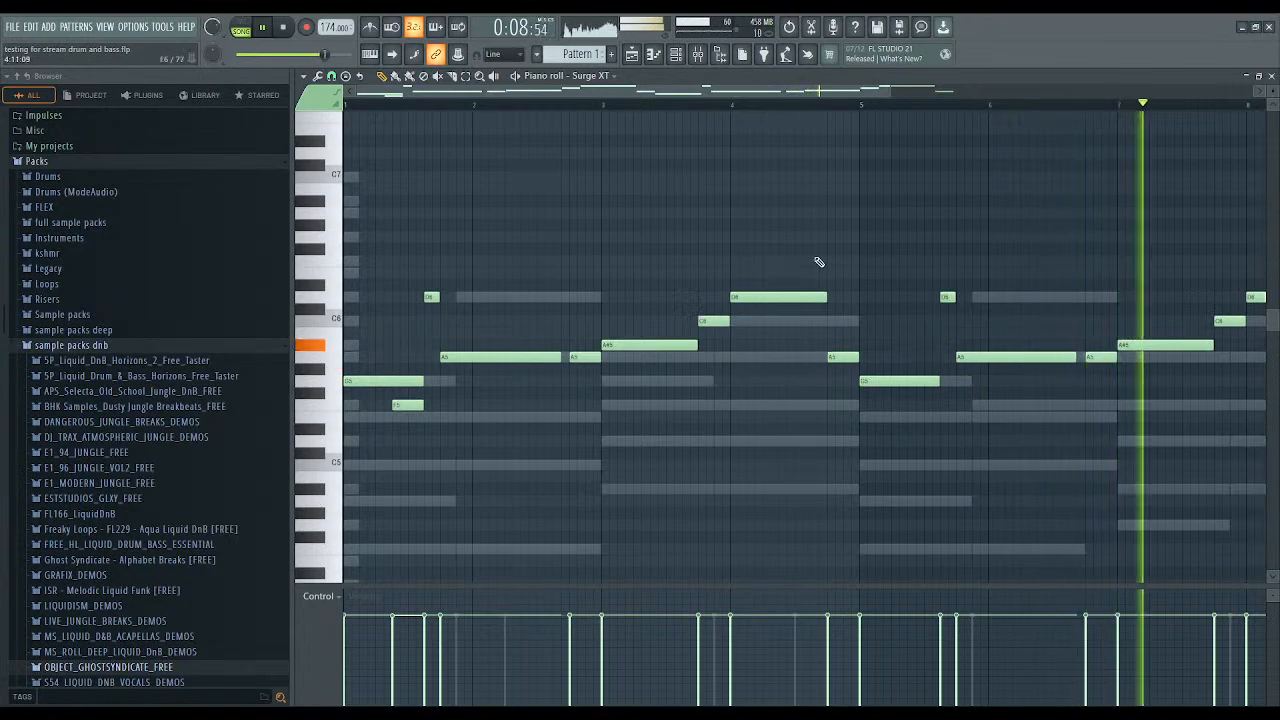
Lower the Horns Sustain channel's volume, then mute both it and Surge XT to hear the remaining channels.
click(676, 54)
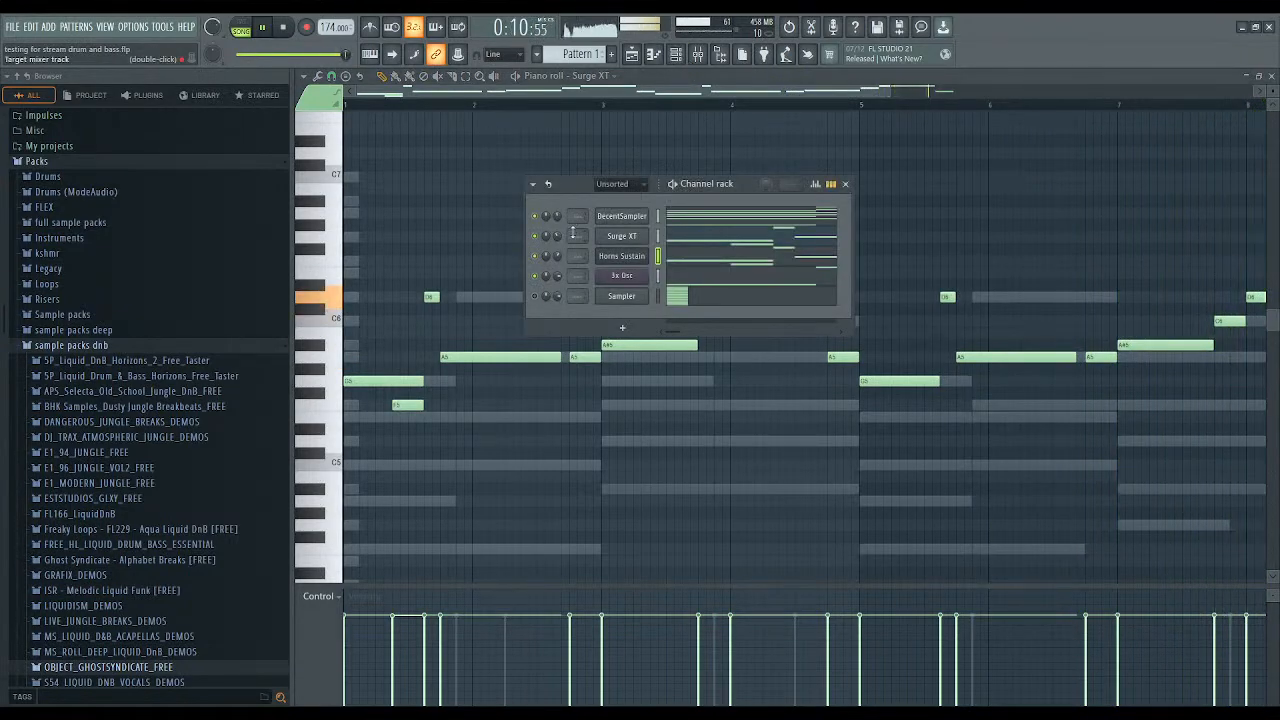
drag(560, 255, 560, 276)
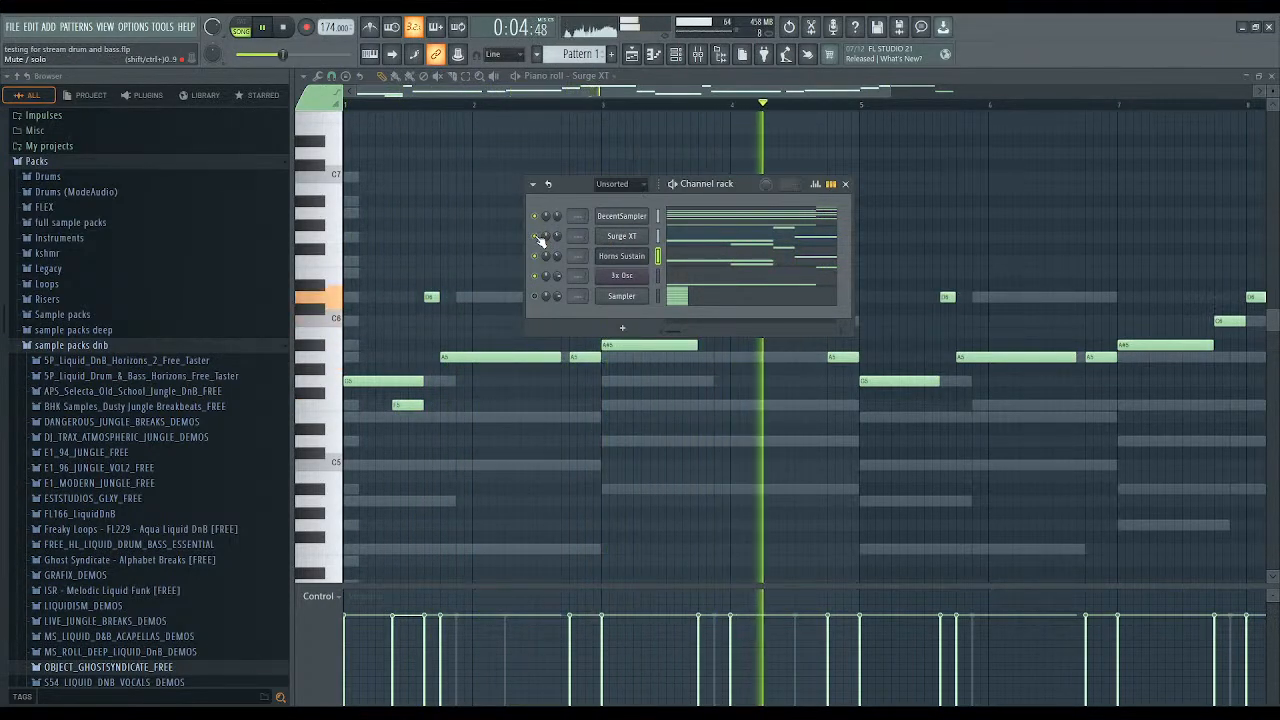
key(space)
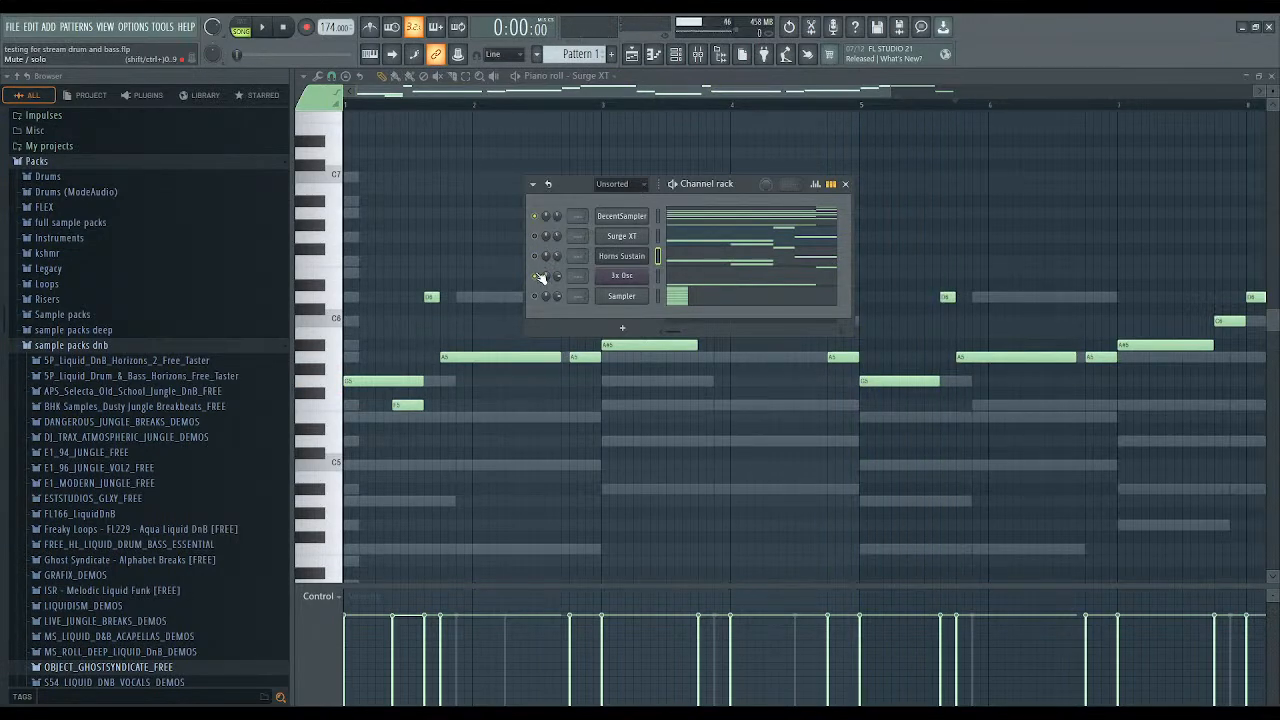
key(space)
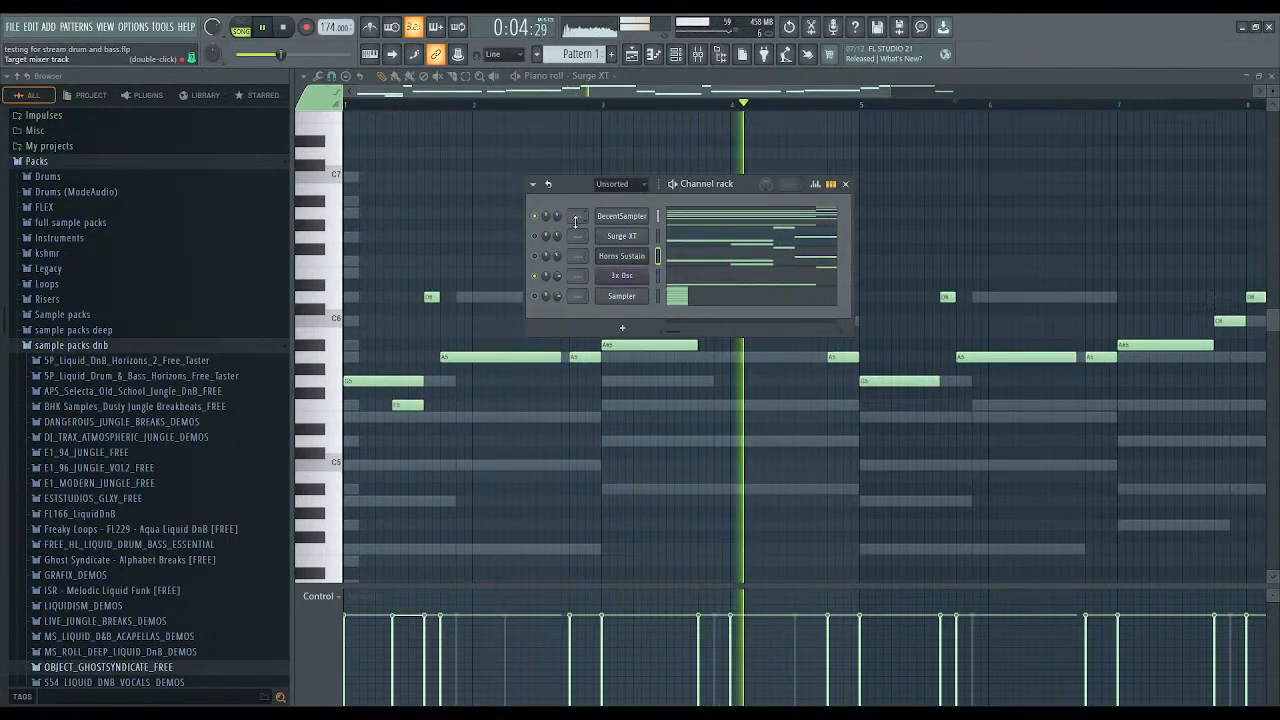
Add a second Surge XT channel below DecentSampler and copy the DecentSampler chords into it.
click(603, 234)
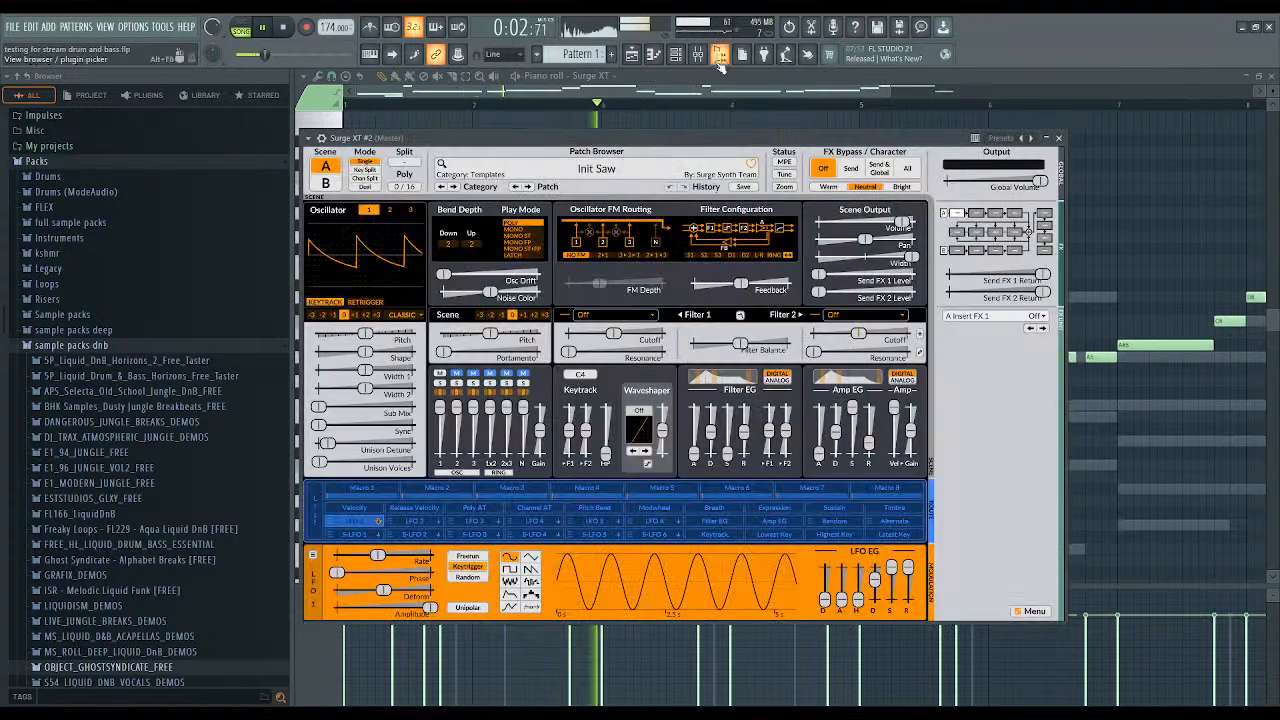
click(677, 55)
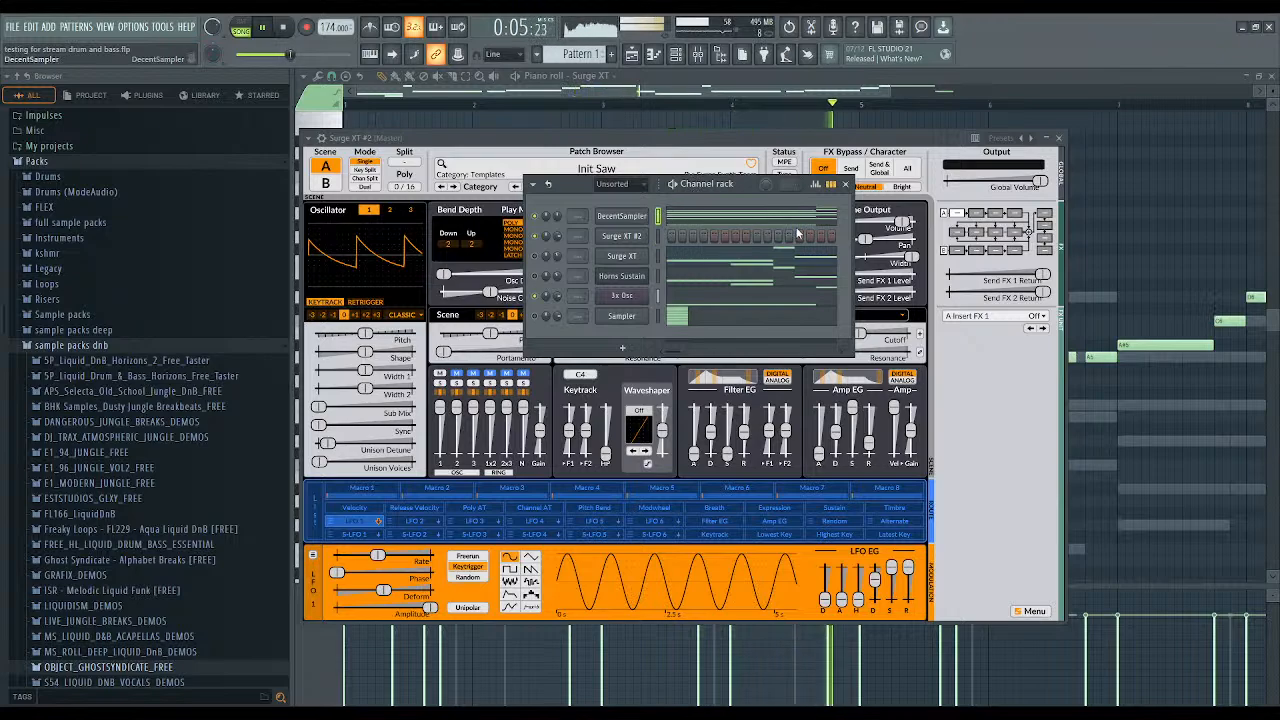
click(688, 56)
click(688, 56)
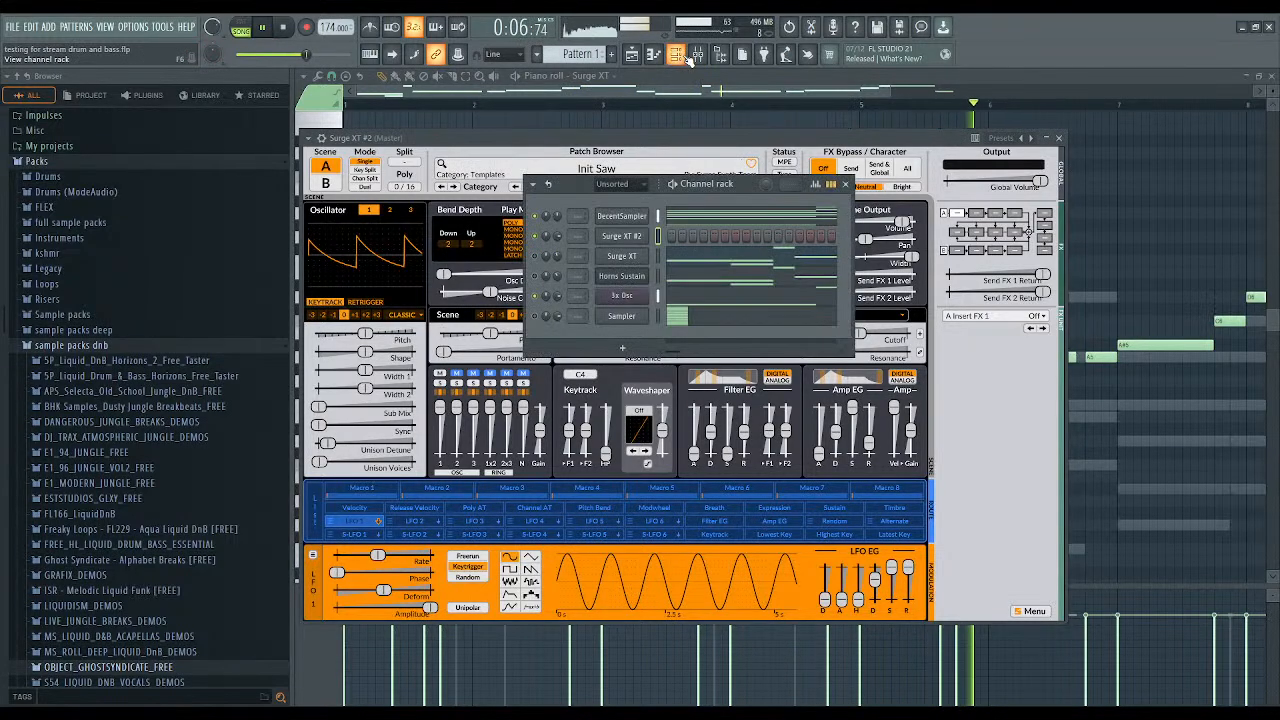
click(633, 240)
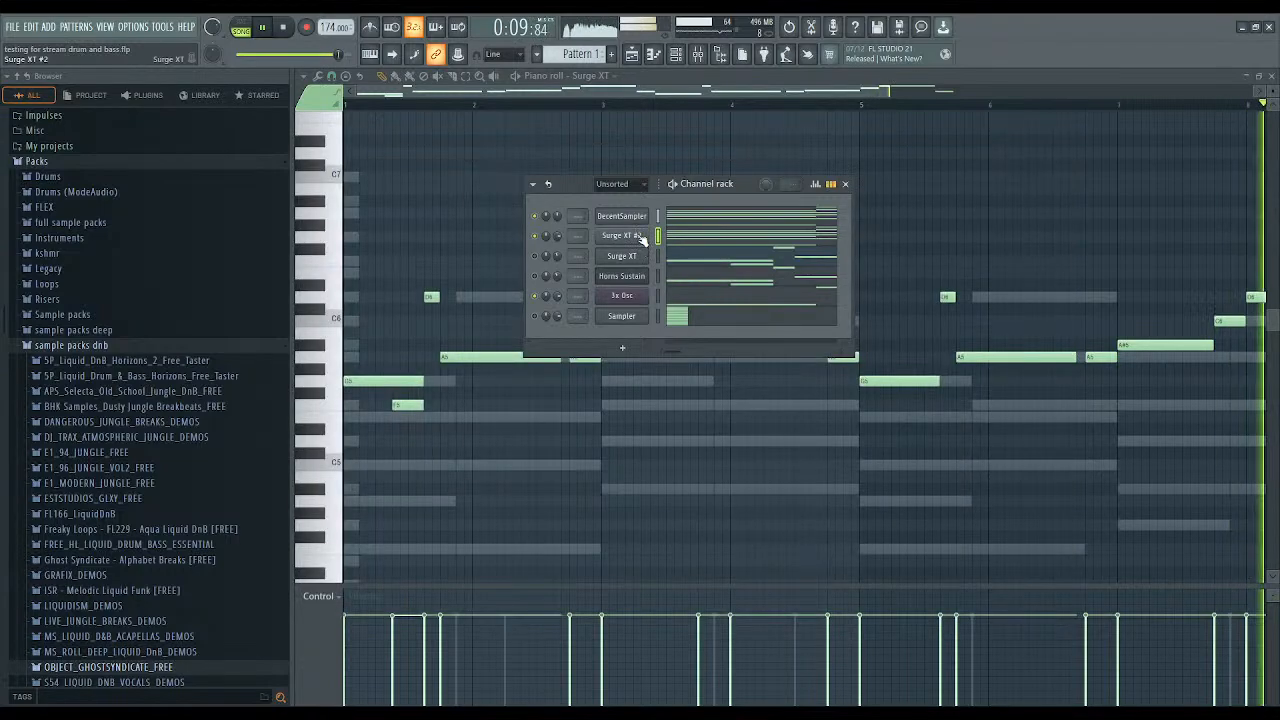
Set oscillator 1 of Surge XT #2's Init Saw patch to 6 unison voices and raise its unison detune slightly.
click(643, 238)
click(321, 139)
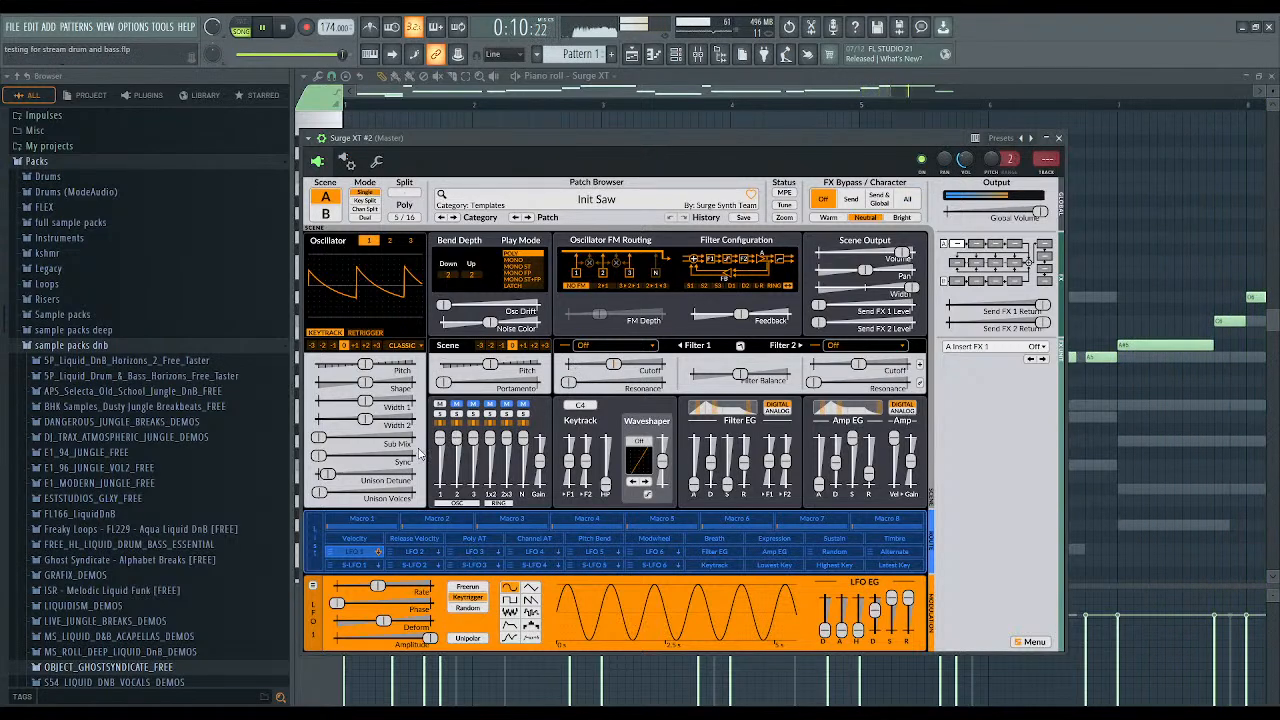
mouse_move(343, 488)
mouse_down()
mouse_move(338, 474)
mouse_move(331, 492)
mouse_up()
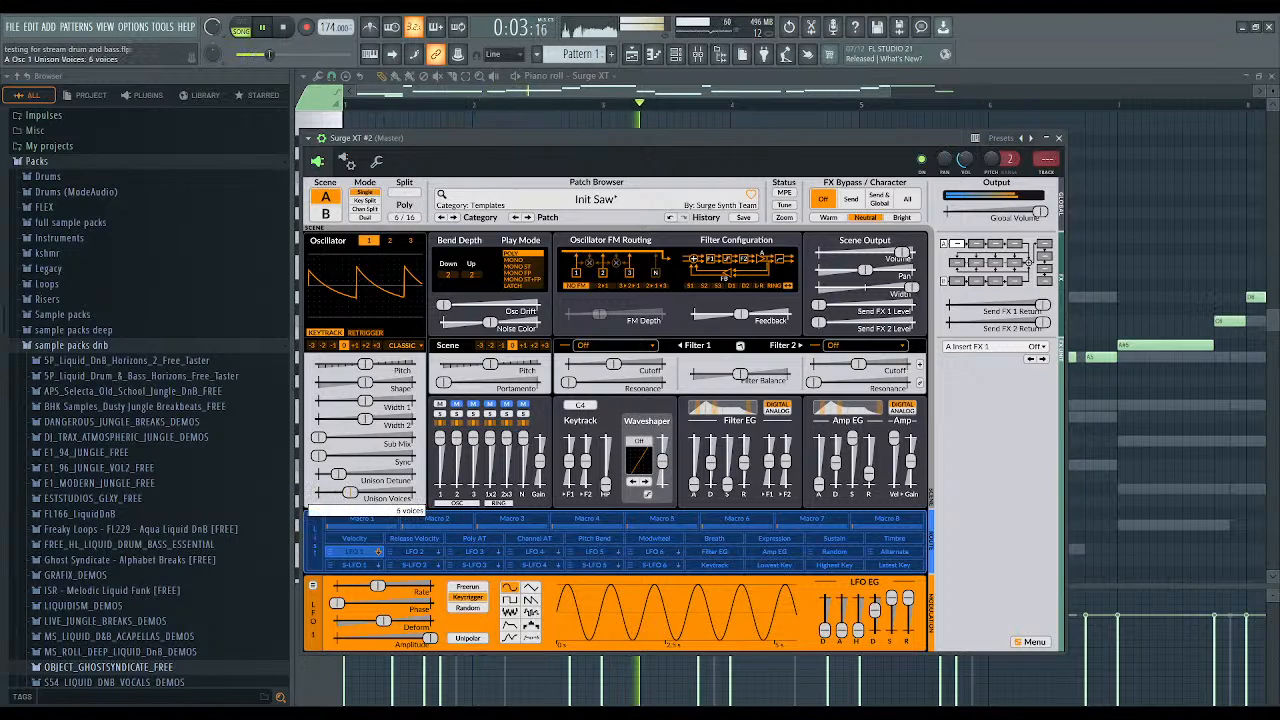
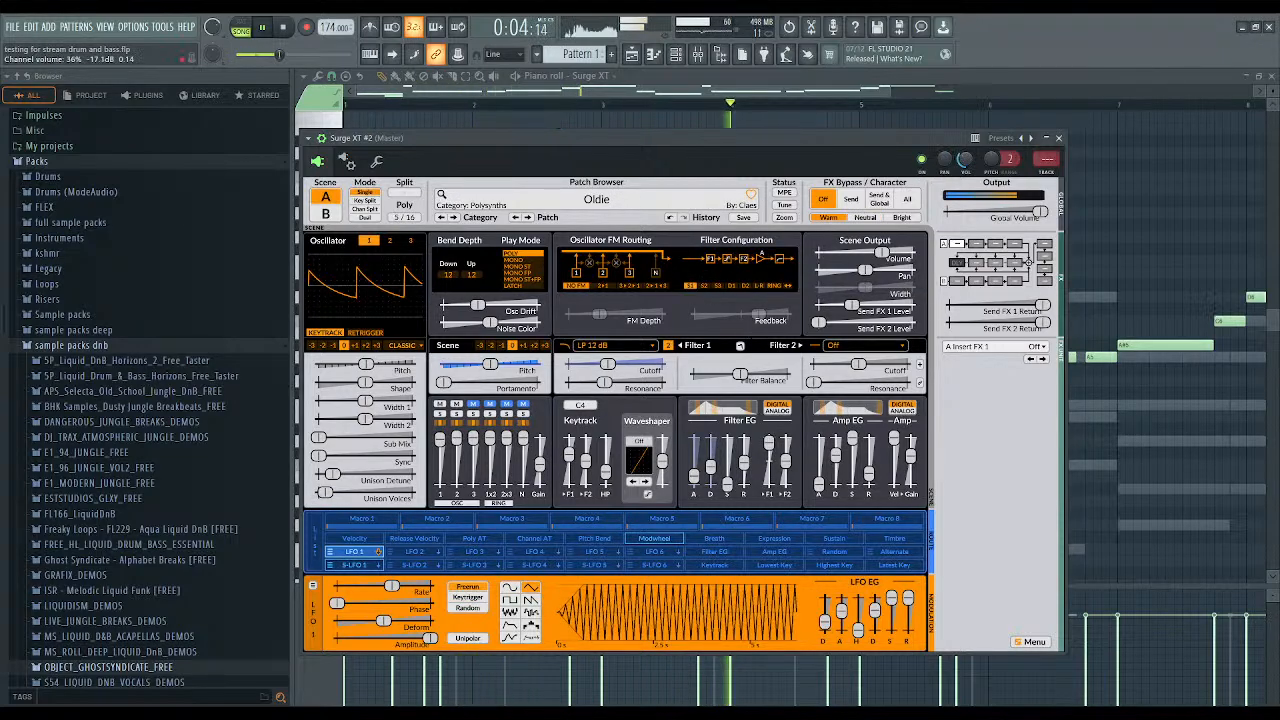
Step backwards through Surge XT #2's Polysynths patches while auditioning the chords, and load the MG patch.
click(515, 217)
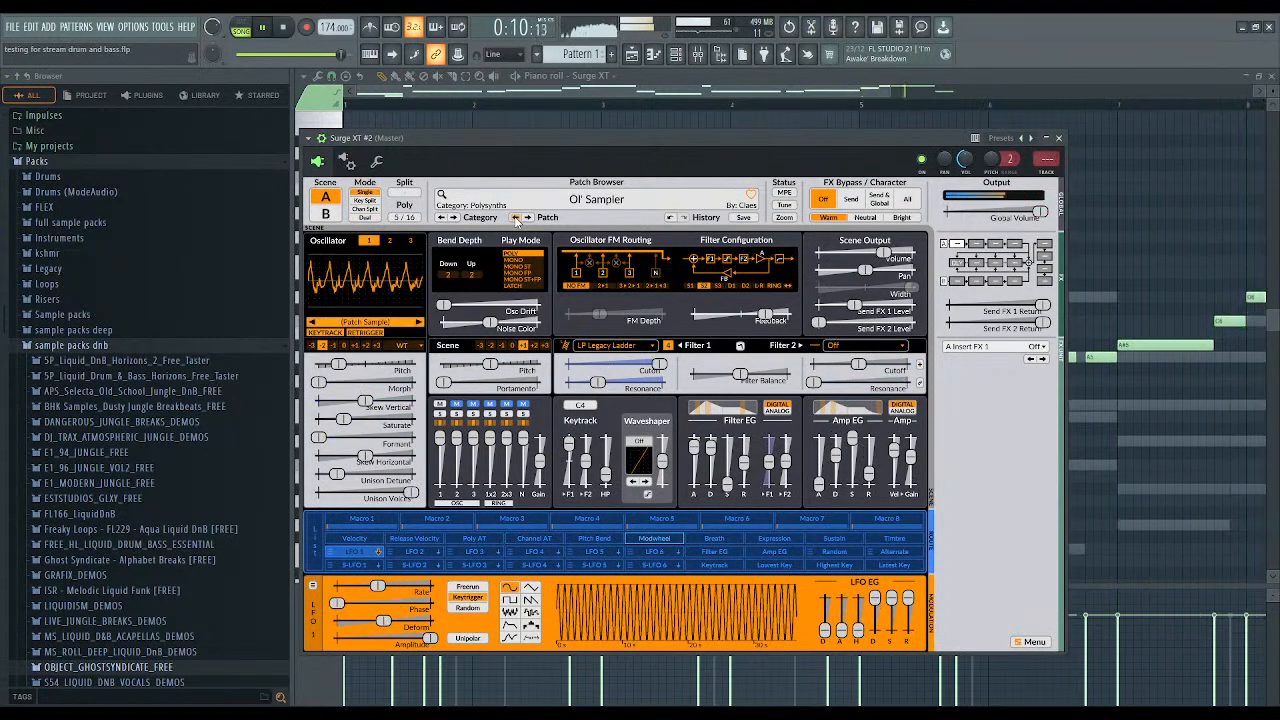
click(515, 217)
click(515, 217)
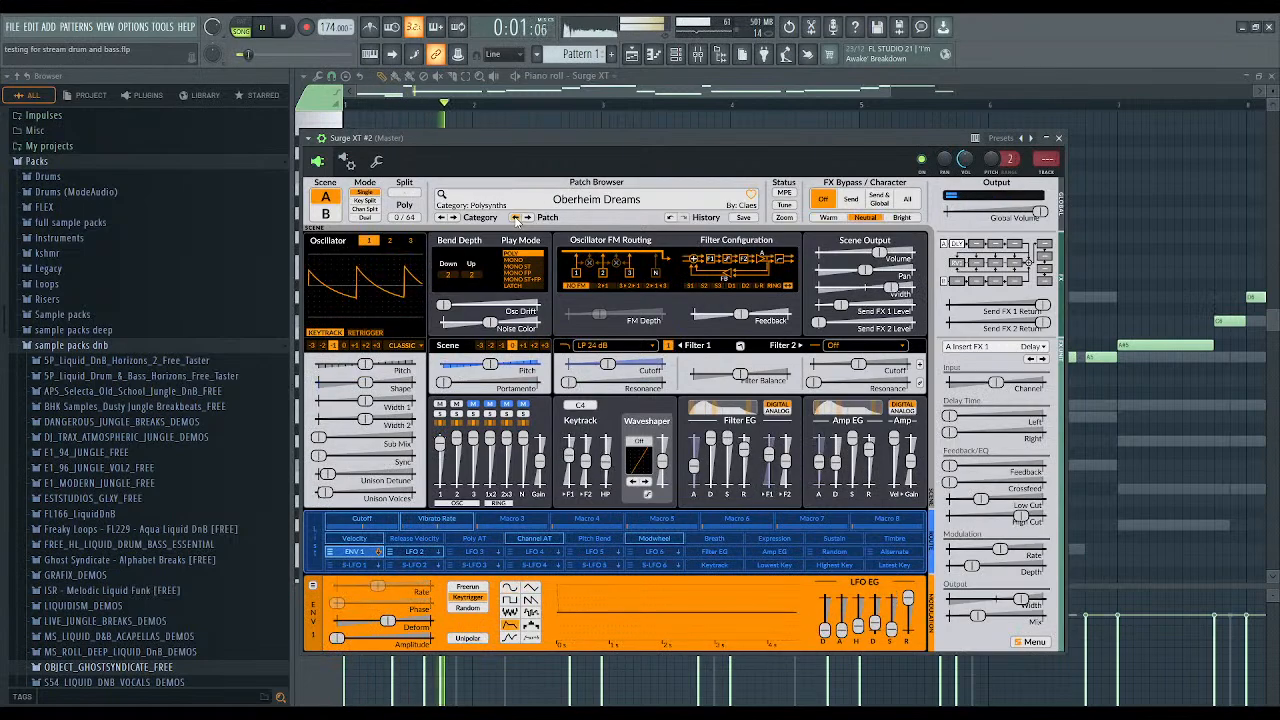
click(515, 217)
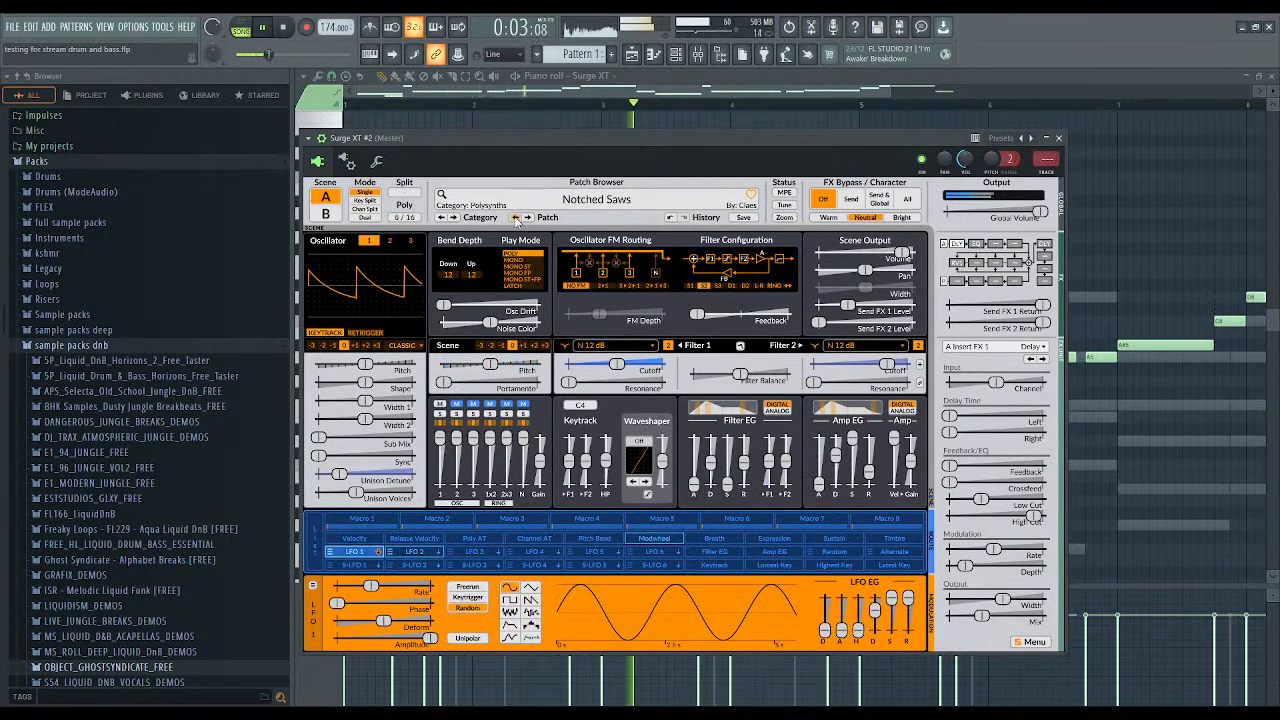
click(515, 217)
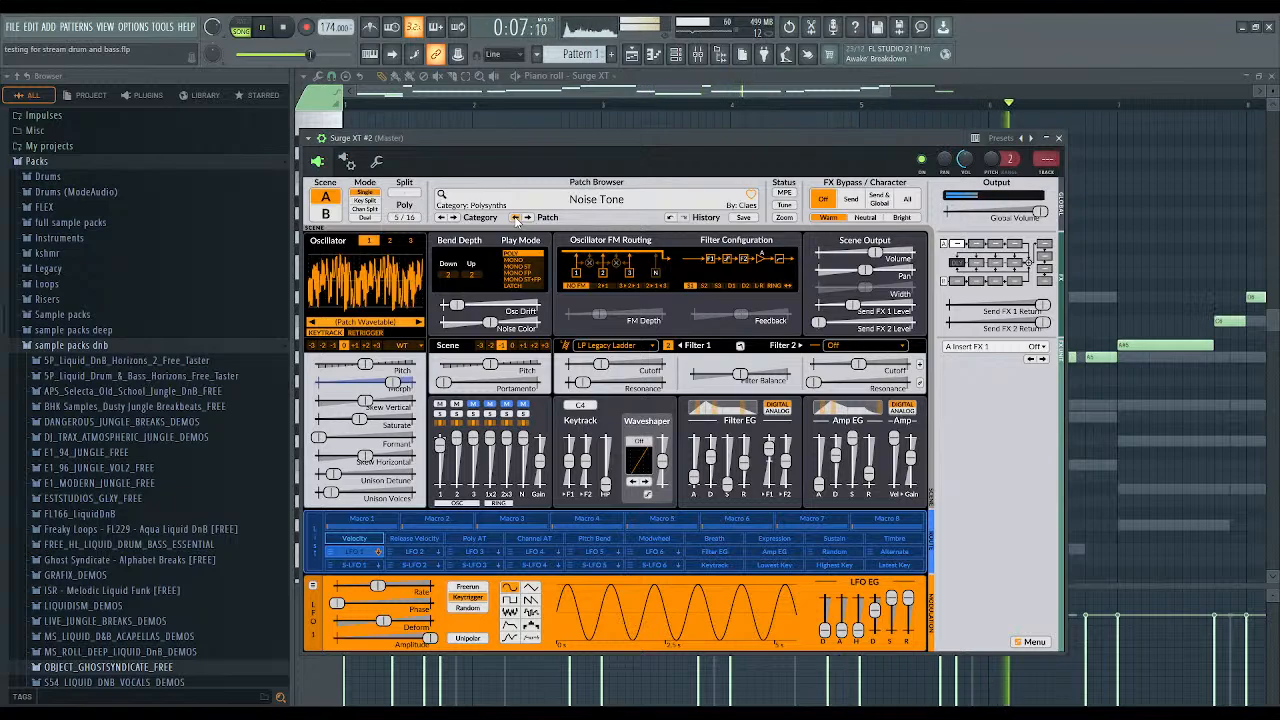
click(515, 217)
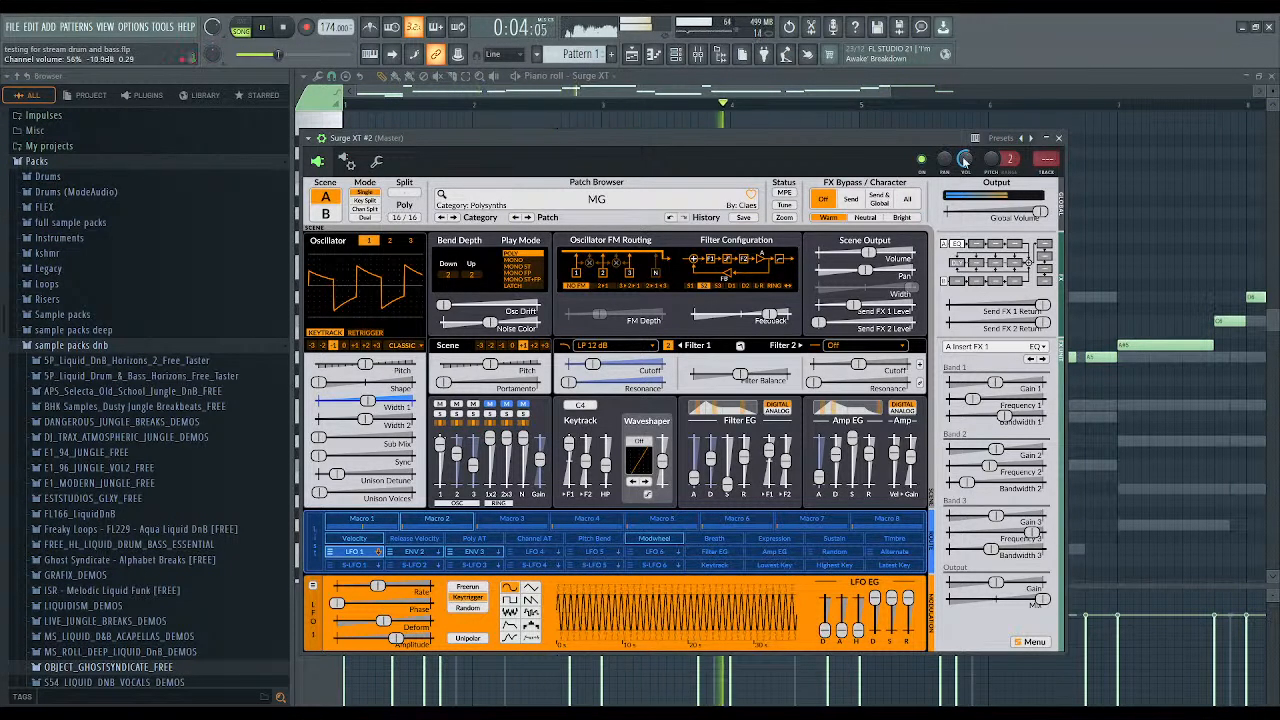
Balance the two chord layers by setting Surge XT #2's channel volume to about 54% and lowering DecentSampler's volume.
click(679, 59)
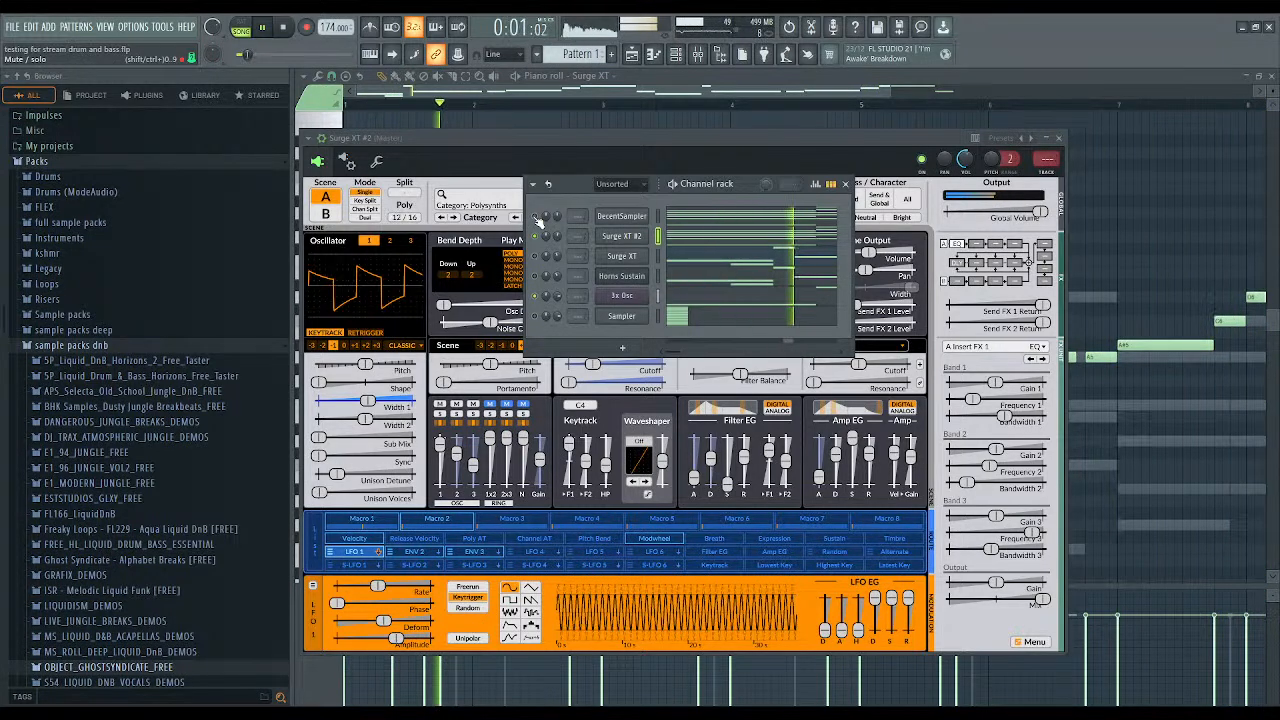
click(965, 161)
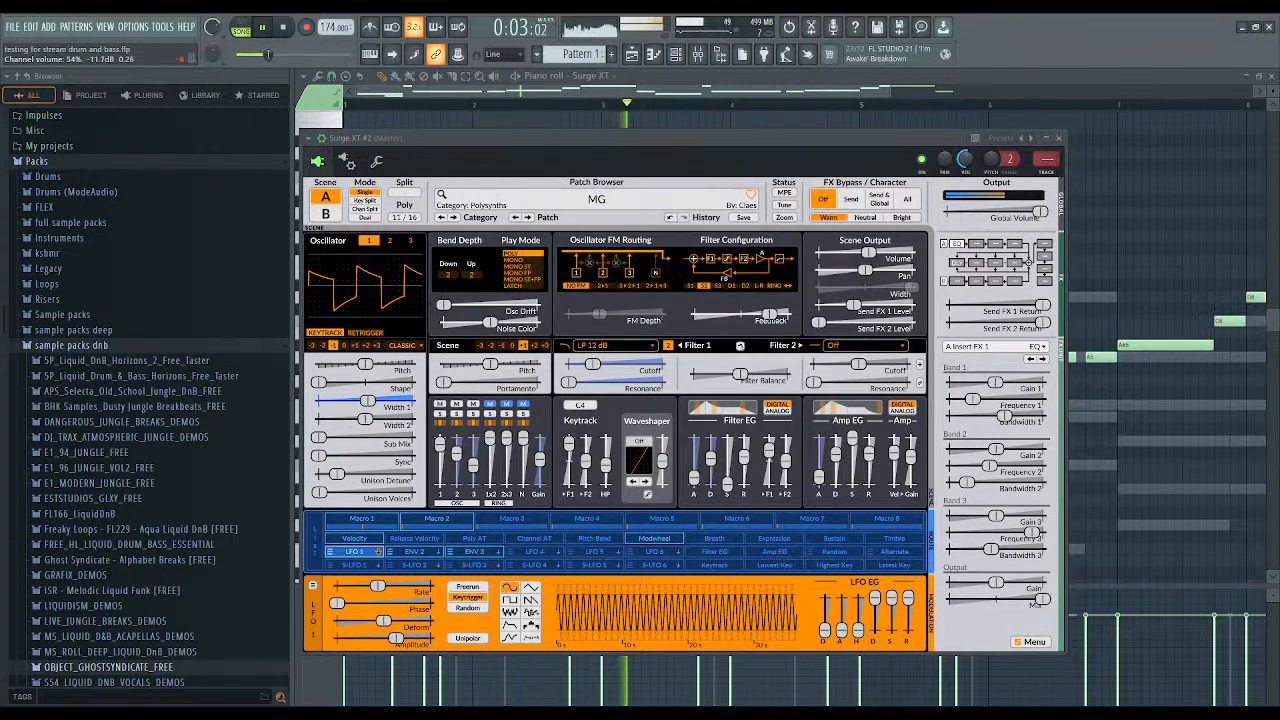
click(682, 56)
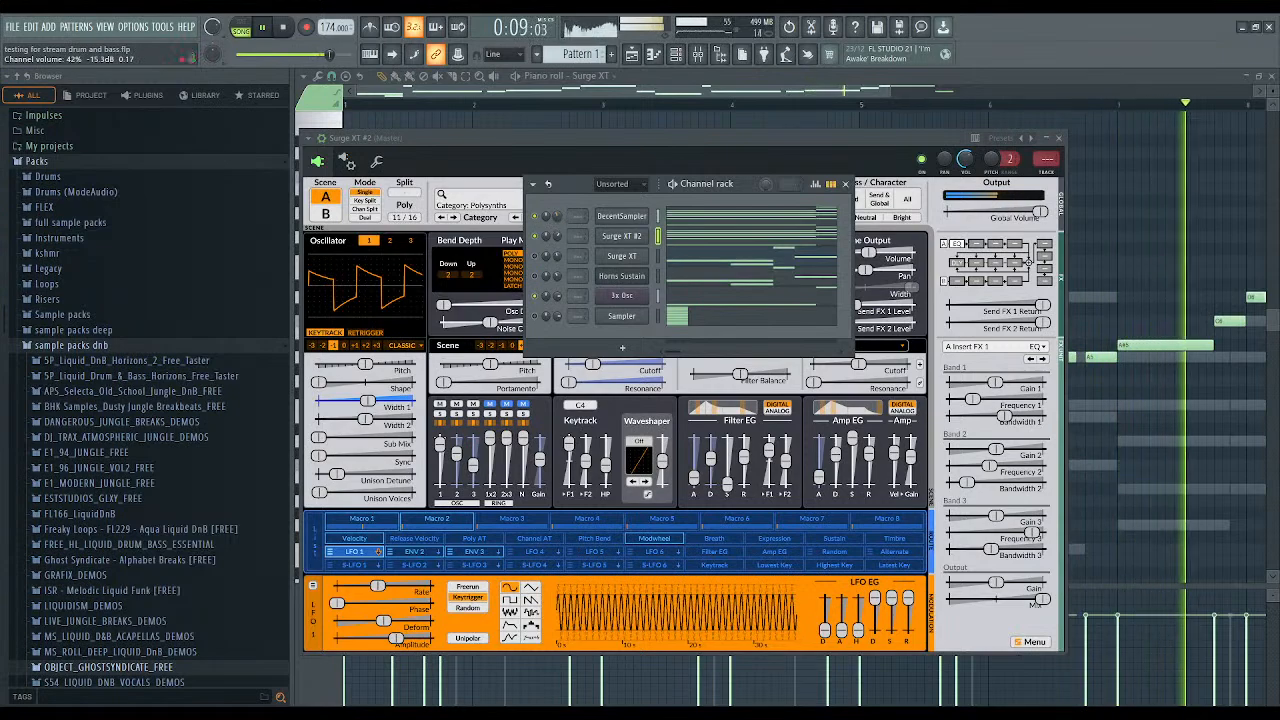
scroll(557, 221, down, 2)
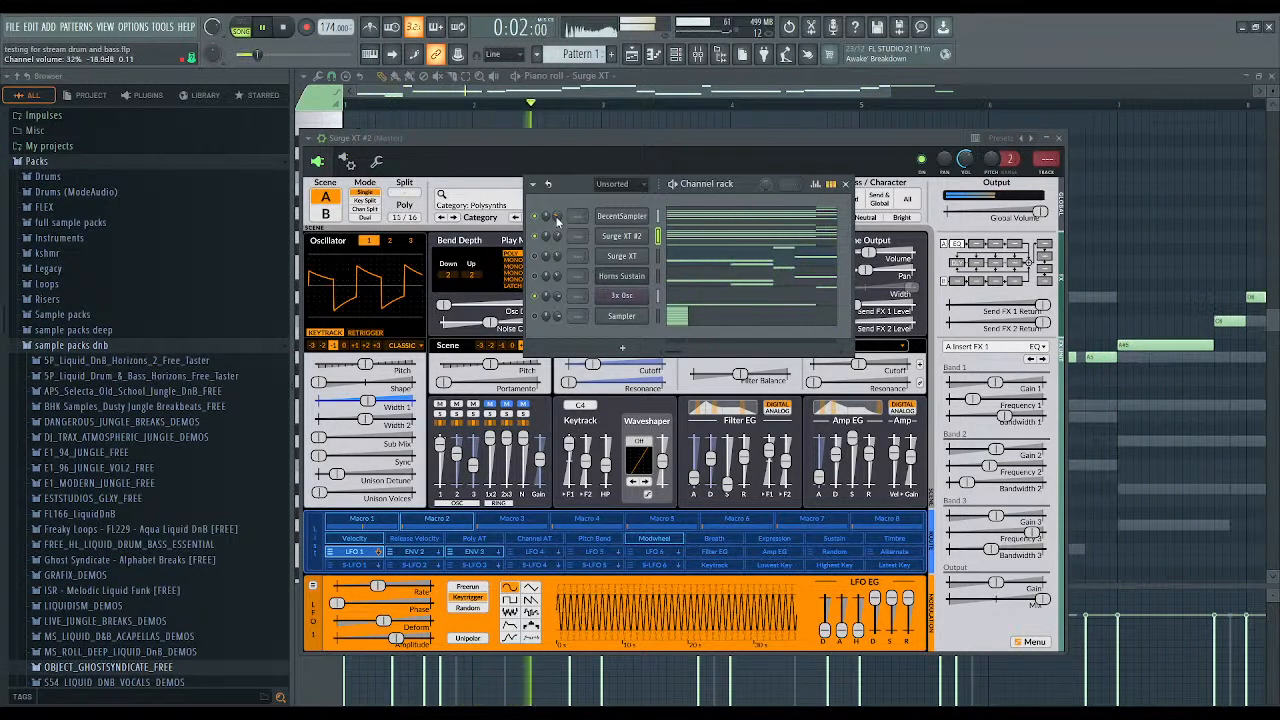
scroll(557, 230, down, 2)
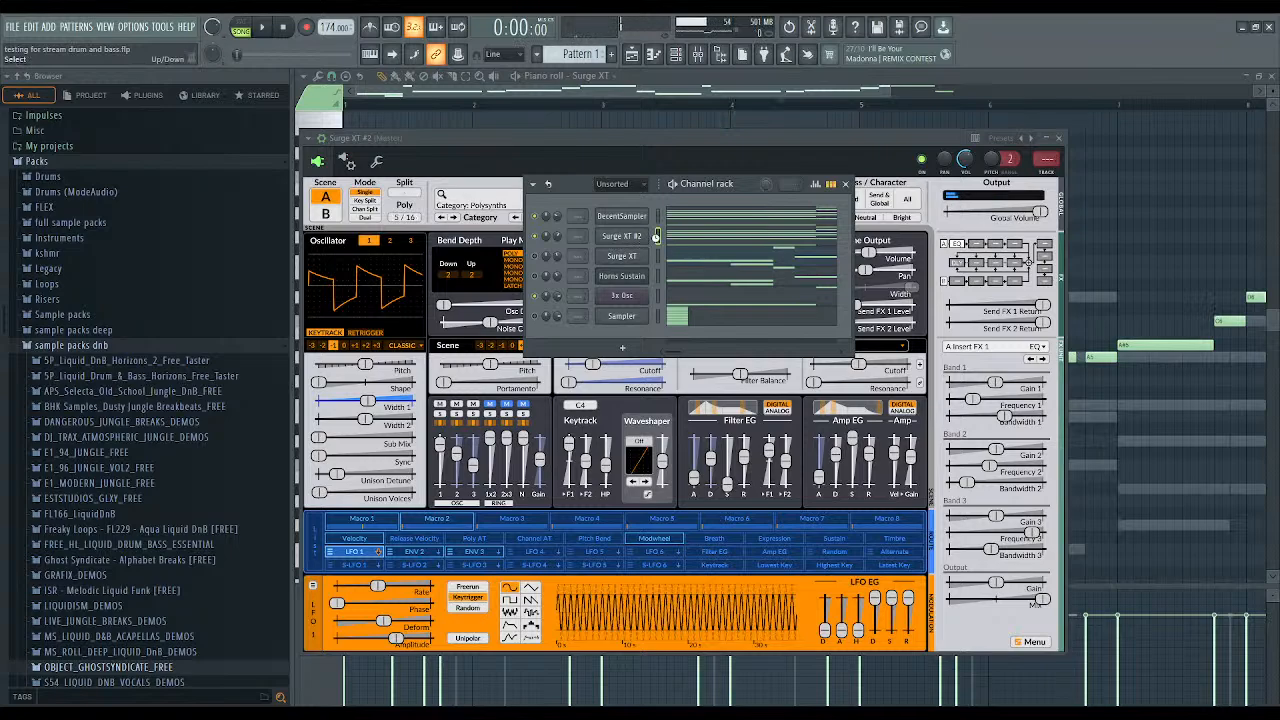
Try strumming Surge XT #2's chords by staggering their note starts in the piano roll, and undo the strum.
click(678, 244)
scroll(538, 189, down, 3)
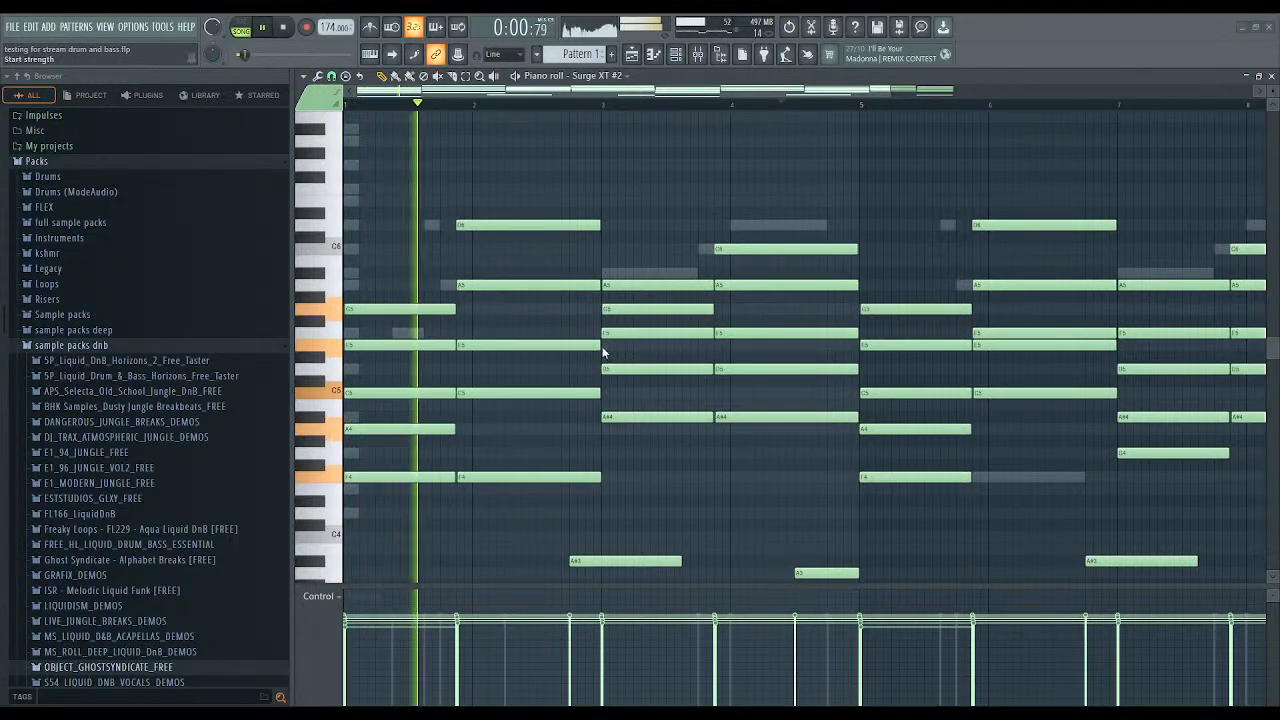
key(ctrl+z)
drag(590, 349, 590, 343)
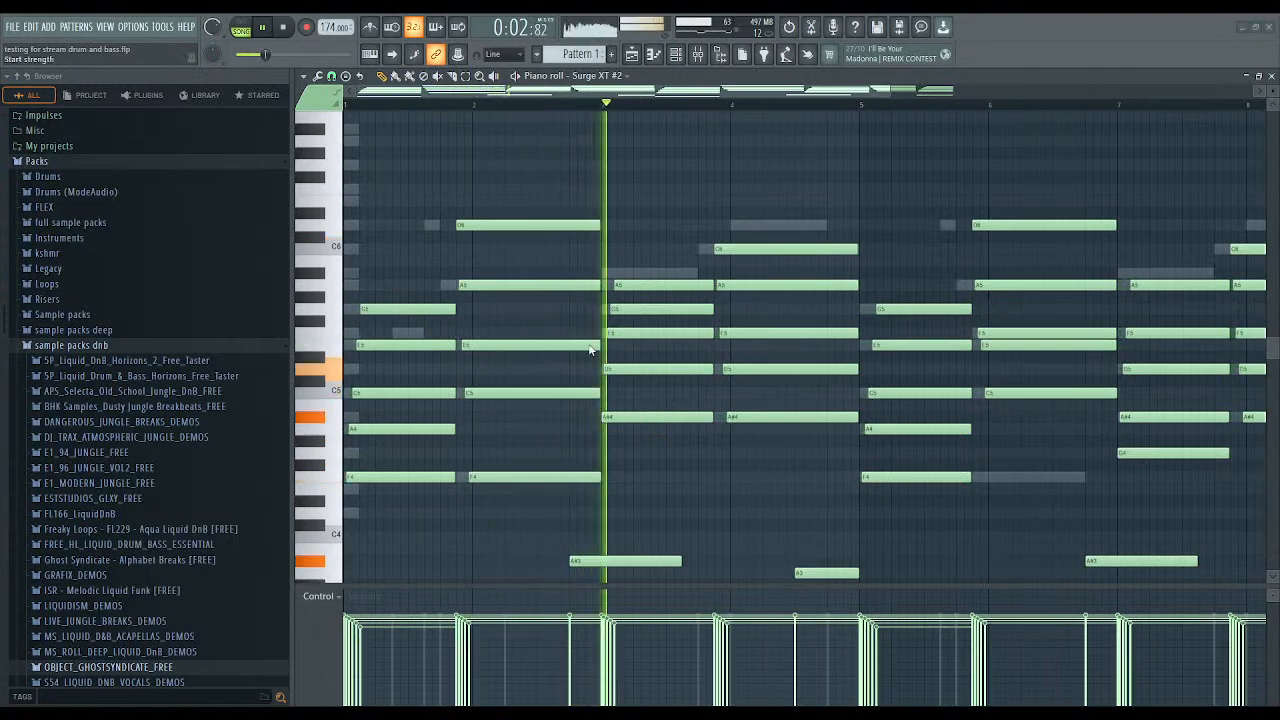
key(space)
key(space)
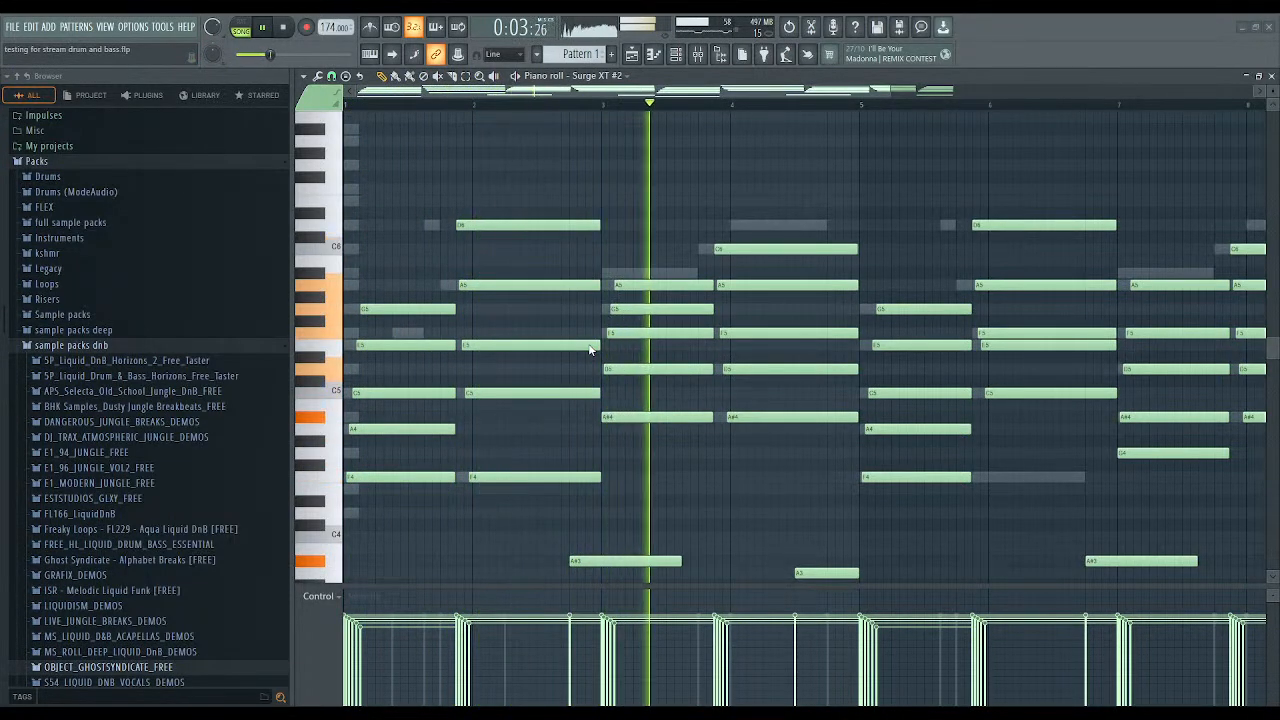
key(ctrl+z)
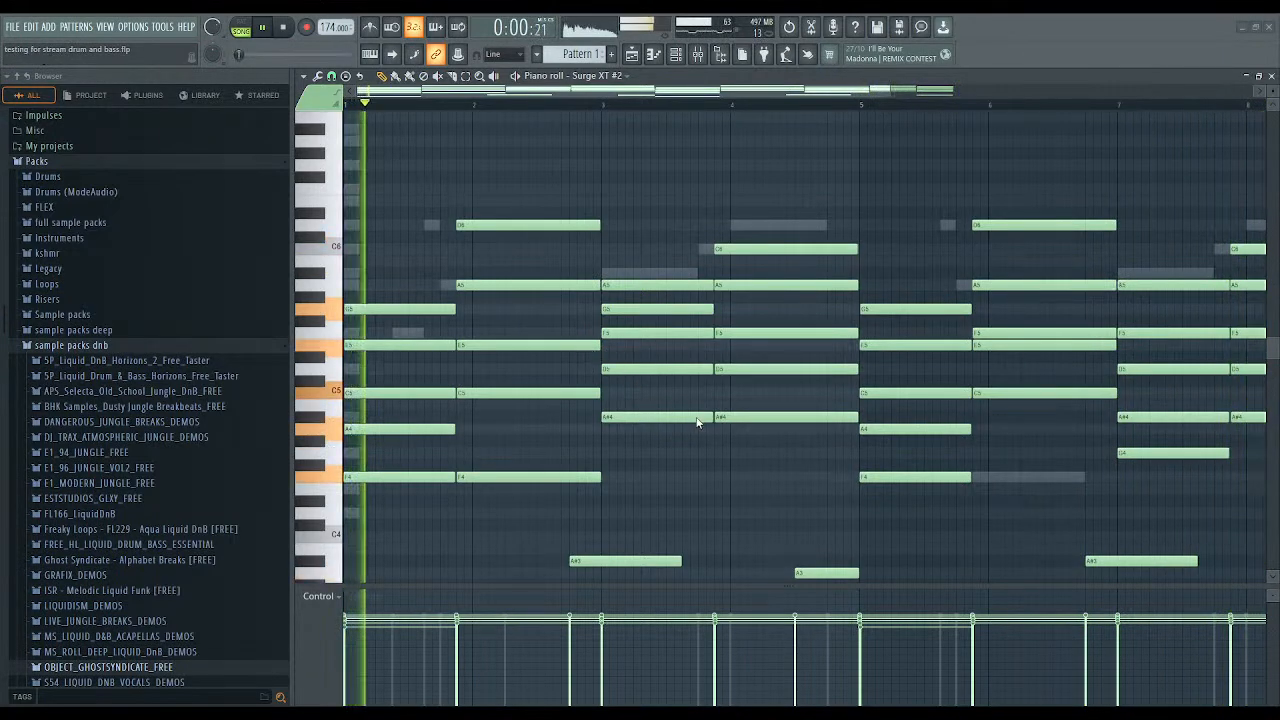
Try the long D6 note in bar 2 of Surge XT #2 an octave lower, and move it back up.
click(676, 55)
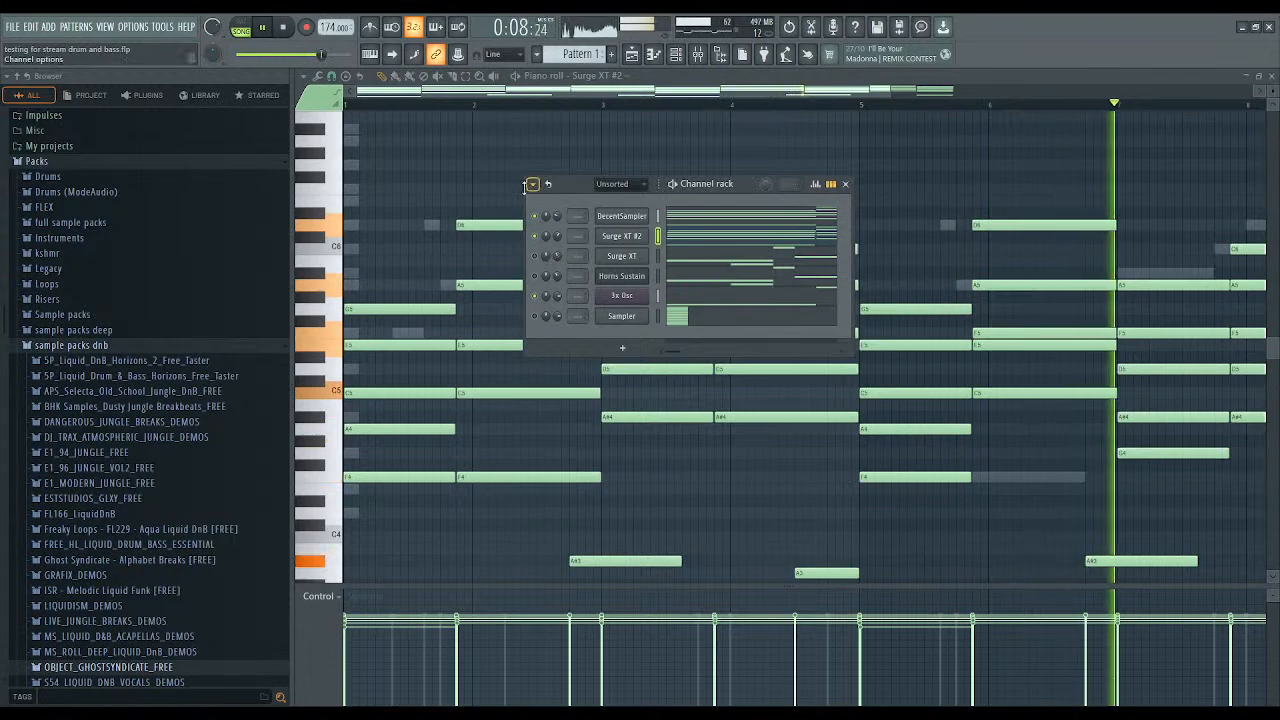
key(F6)
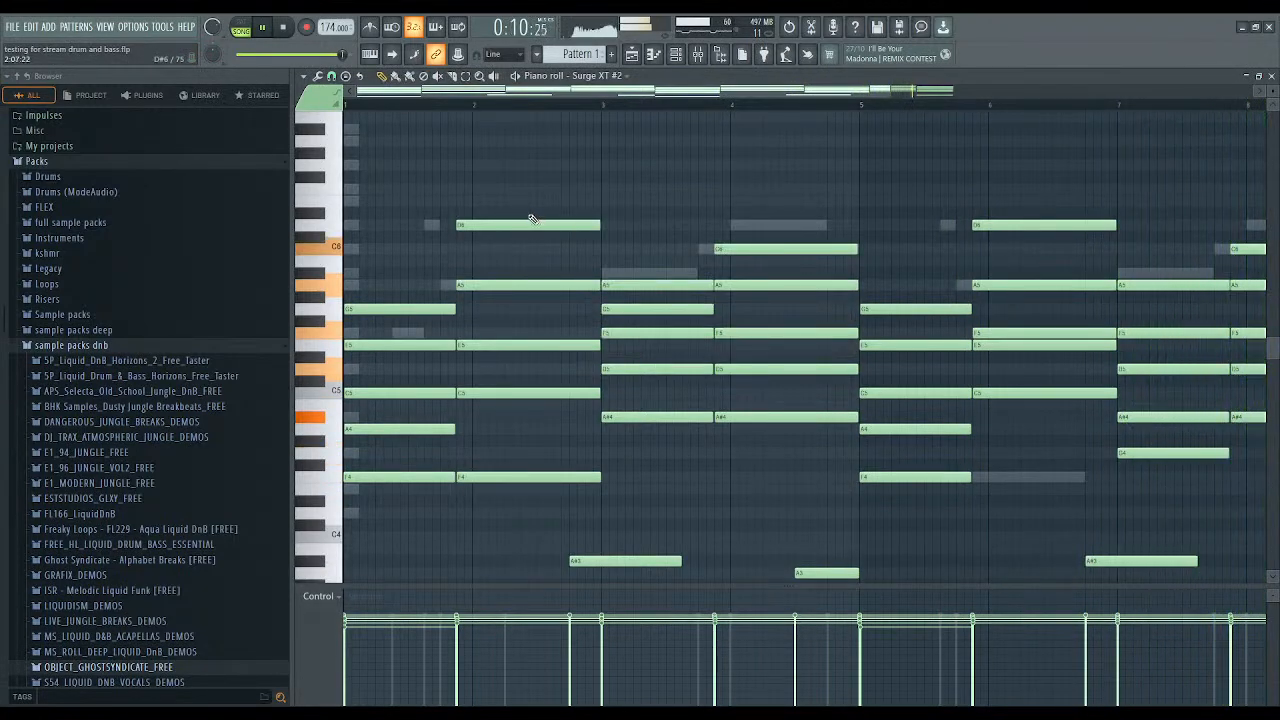
click(536, 224)
key(ctrl+Down)
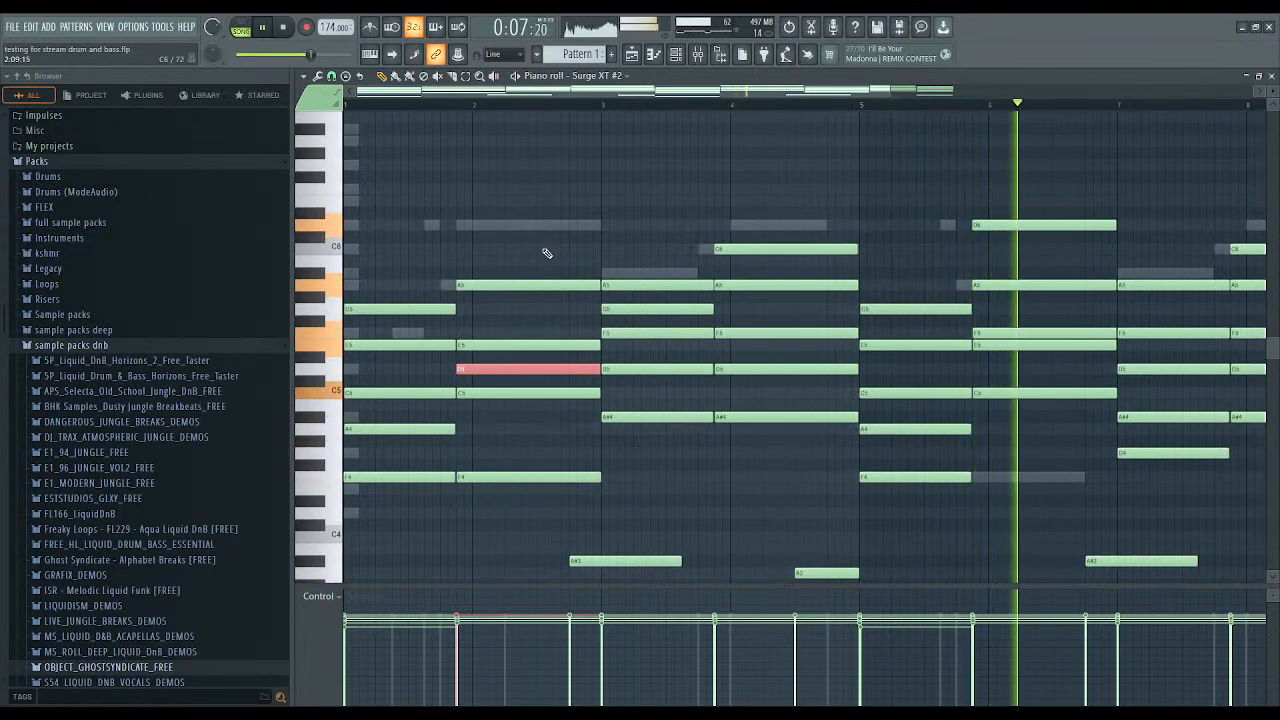
key(ctrl+Up)
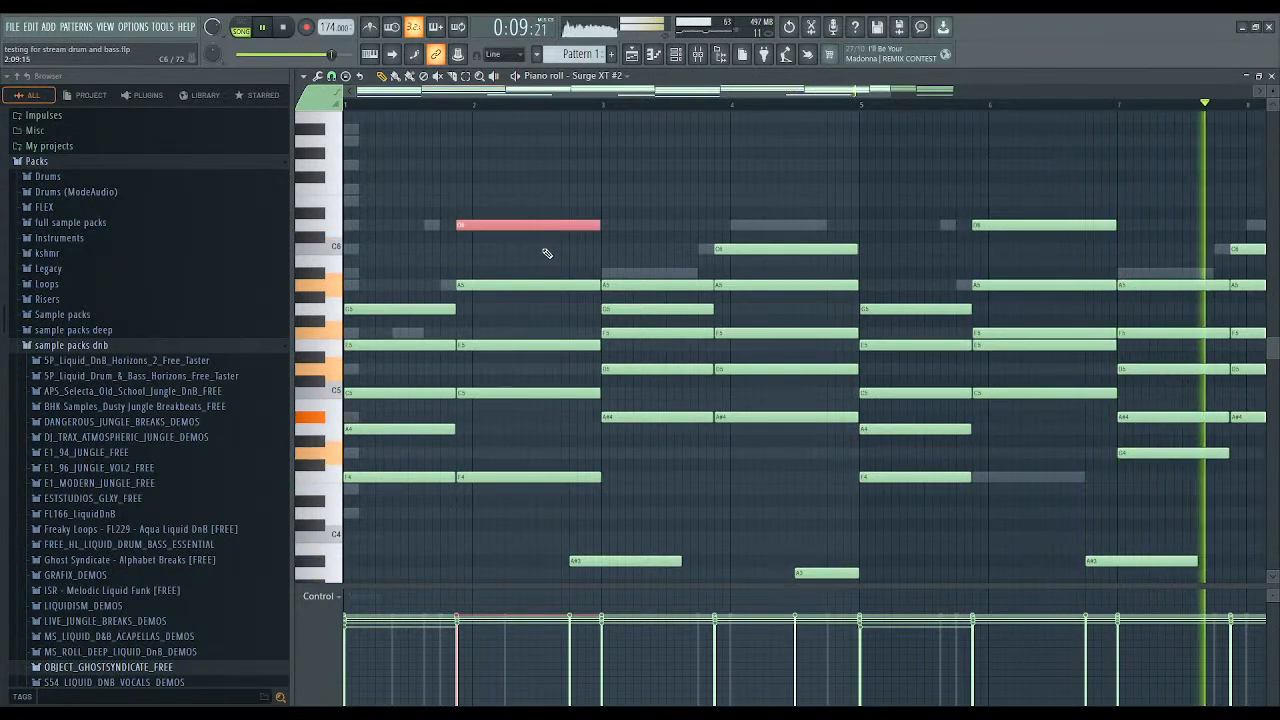
key(ctrl+d)
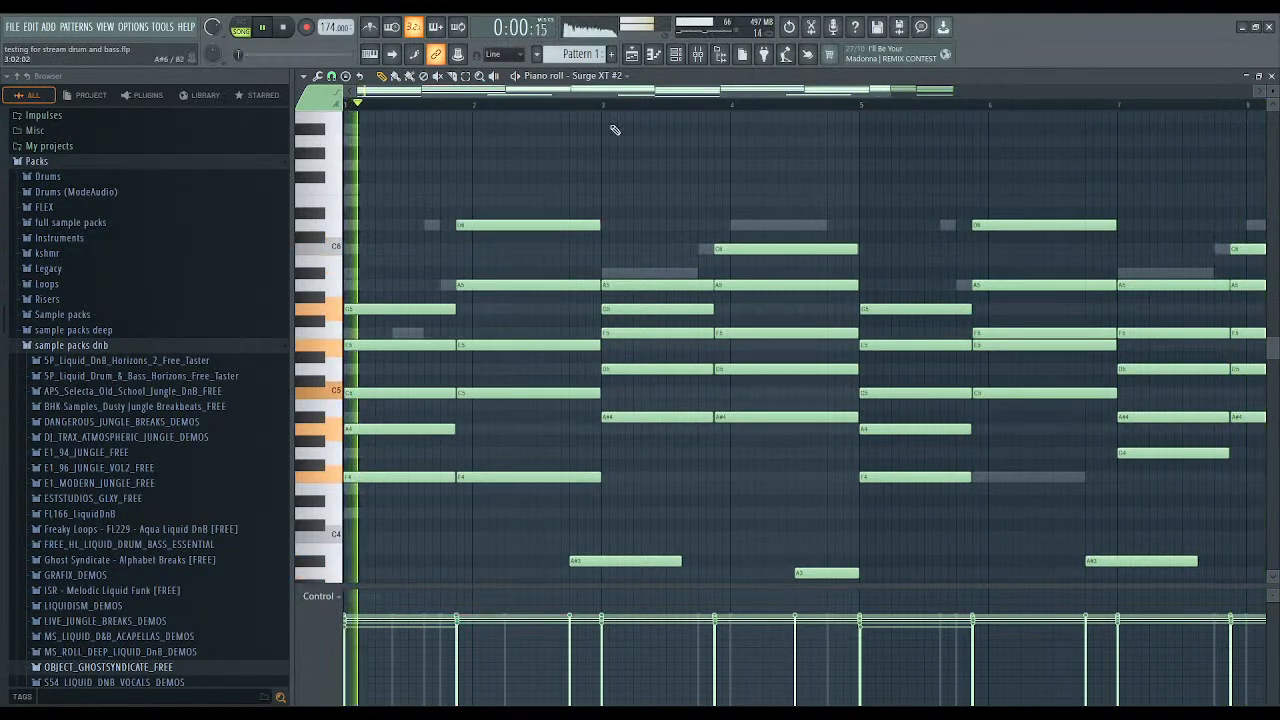
Open Surge XT #2's miscellaneous functions and try its levels-adjustment volume.
click(675, 56)
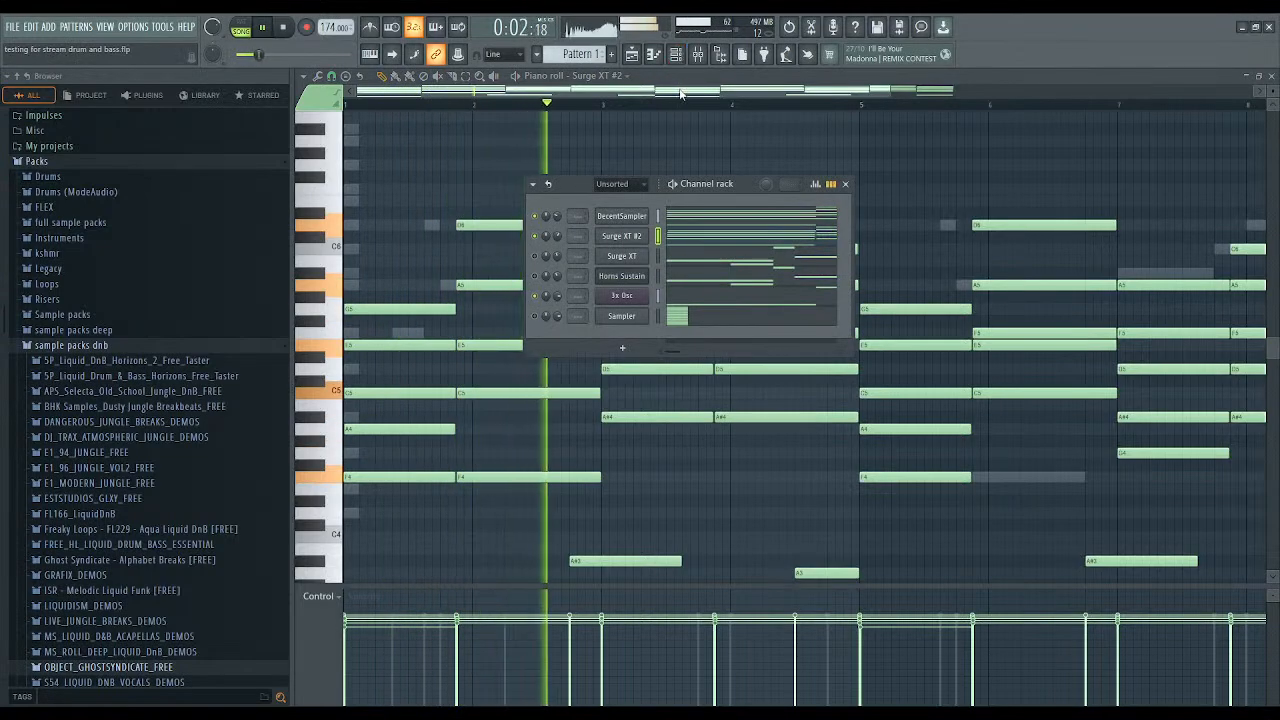
click(676, 56)
click(676, 56)
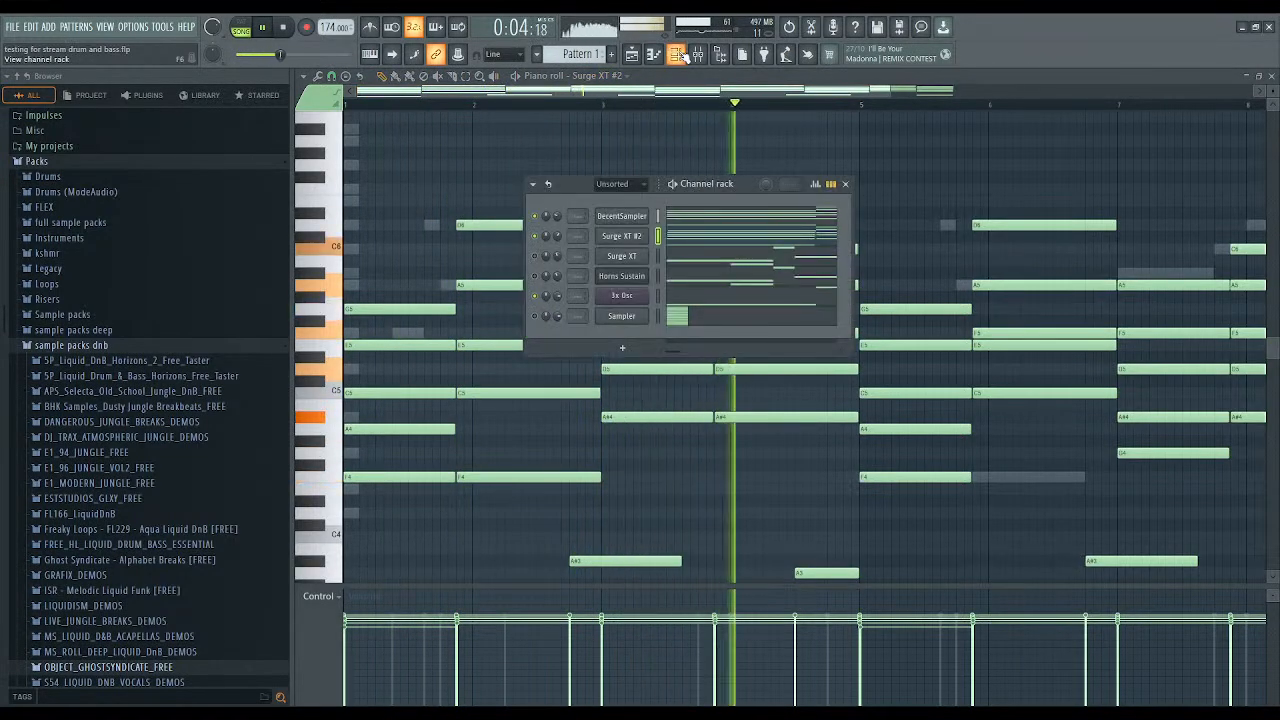
click(638, 239)
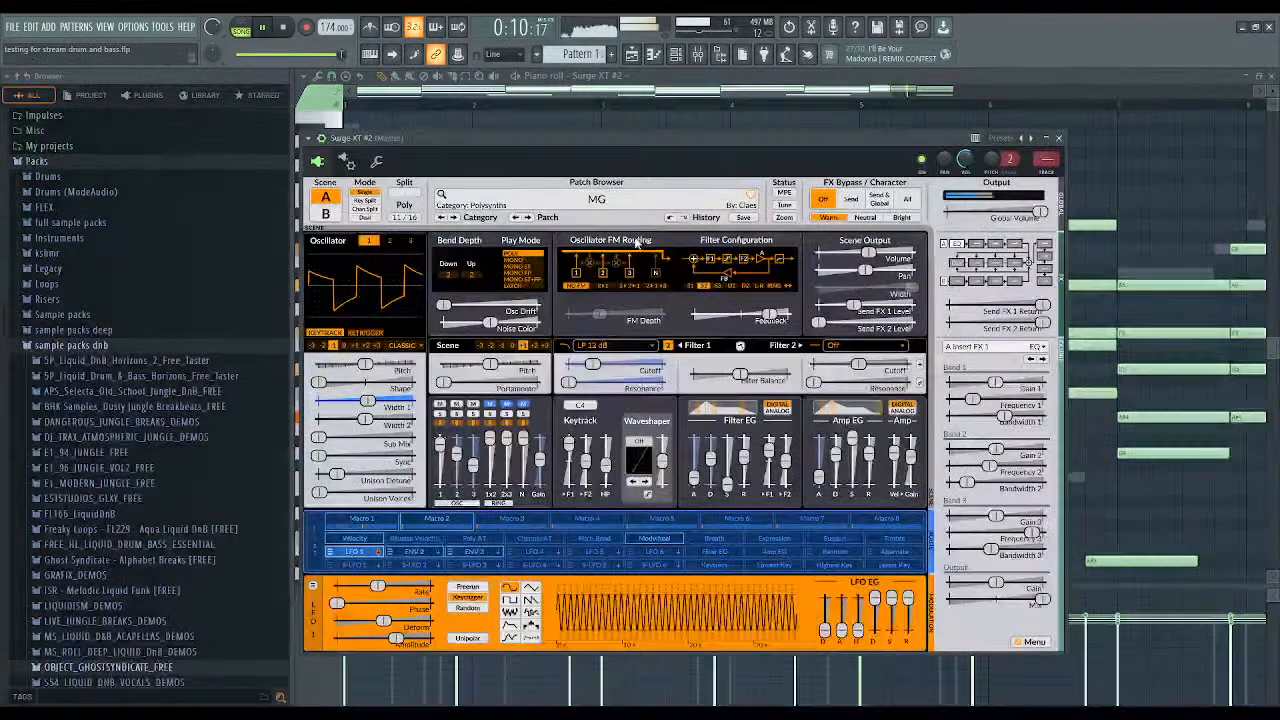
click(375, 161)
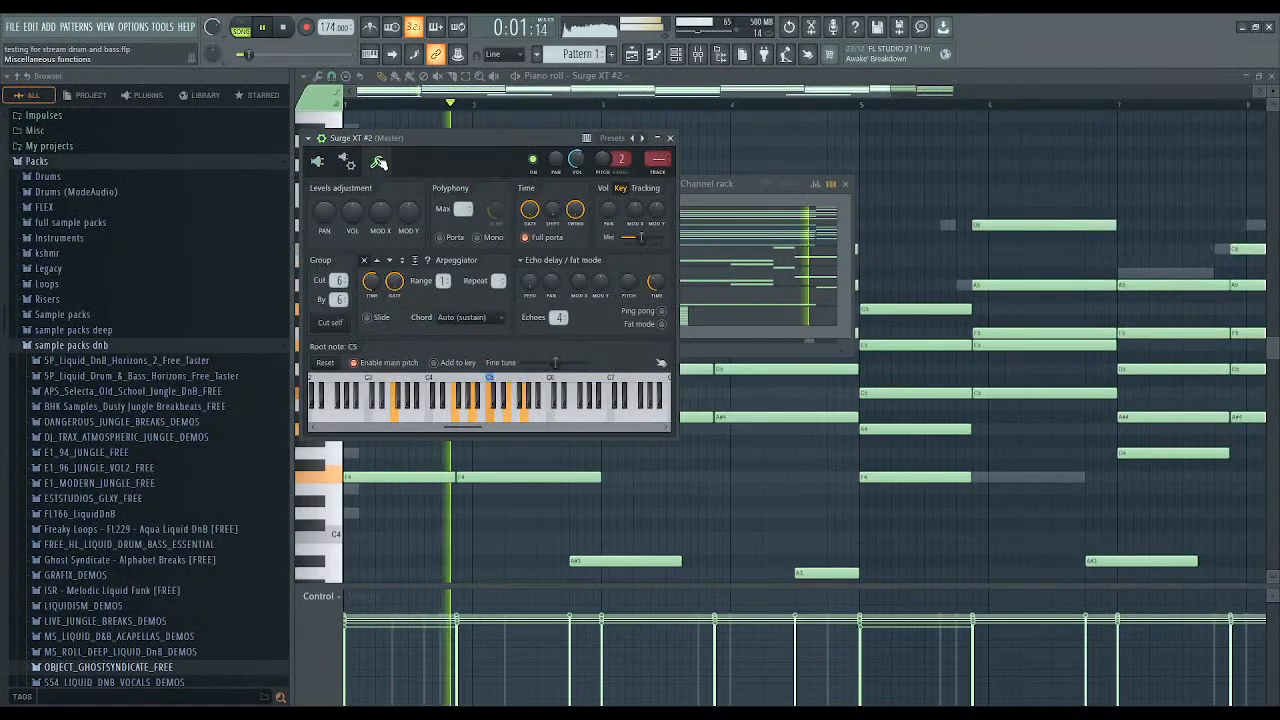
mouse_move(353, 211)
mouse_down()
mouse_move(353, 236)
mouse_move(352, 212)
mouse_up()
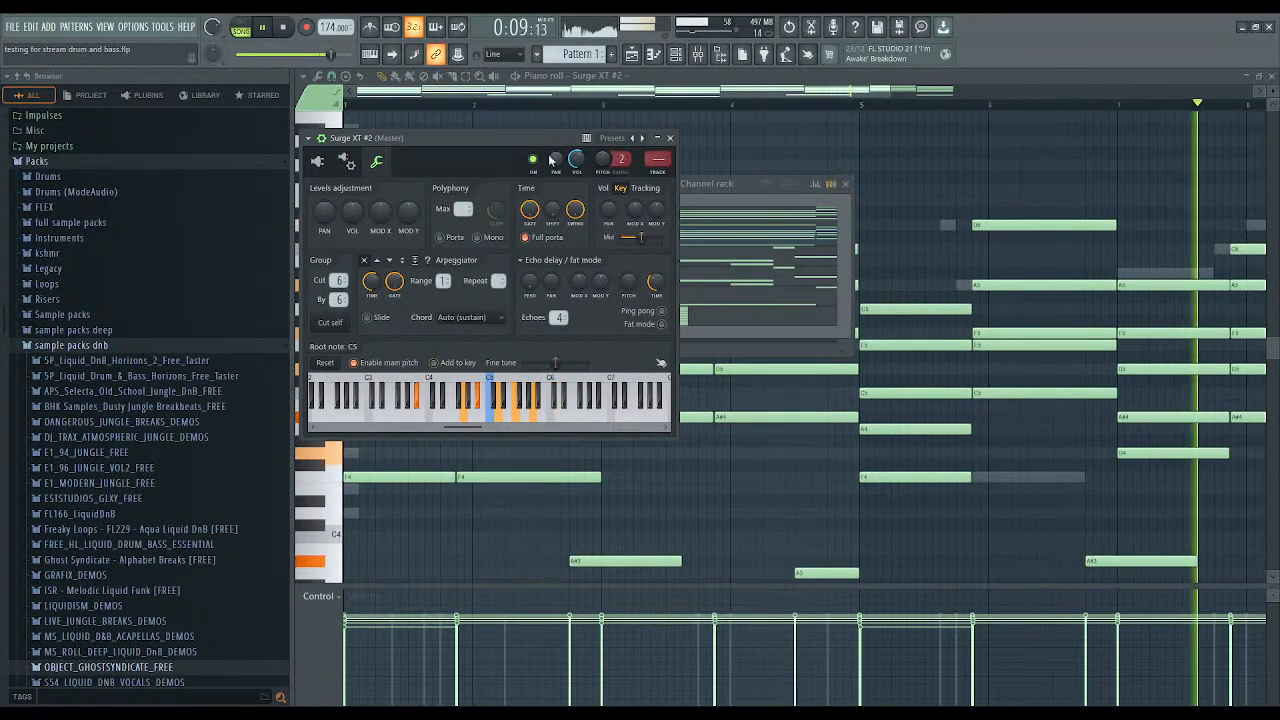
click(693, 206)
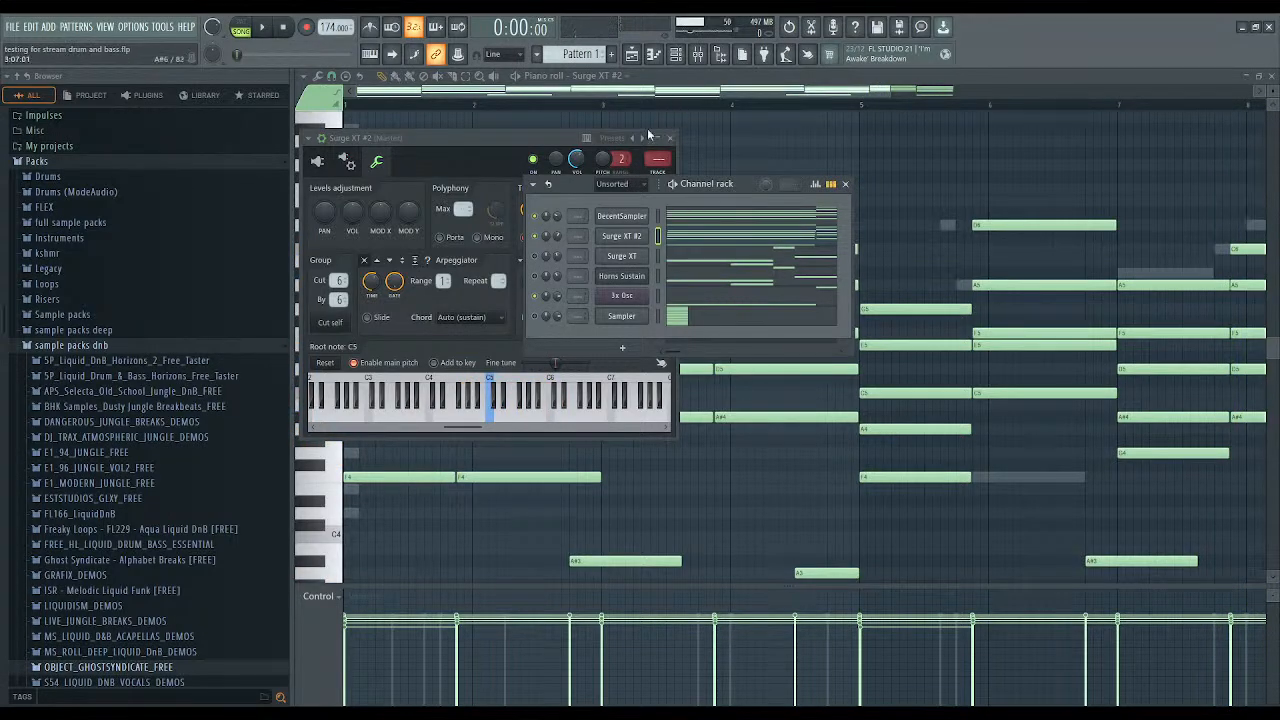
Mute the drum loop on Track 1 of the playlist and play the arrangement without drums.
click(633, 56)
click(463, 143)
key(space)
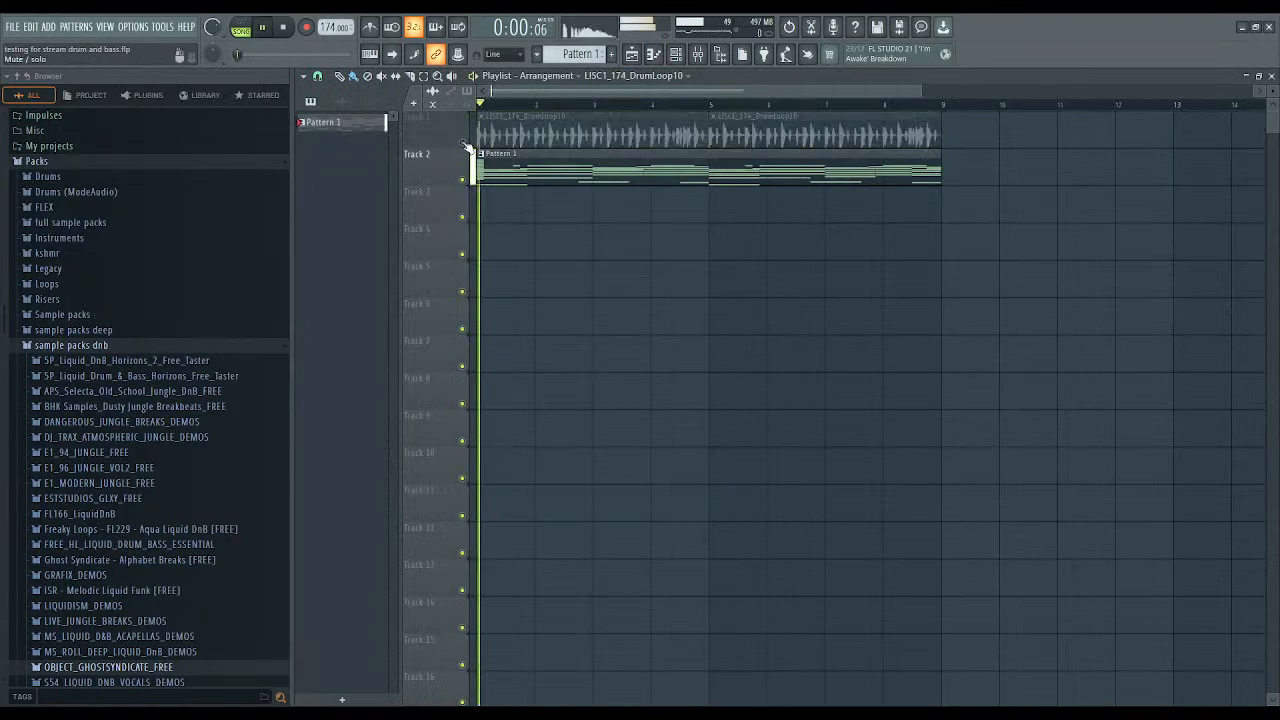
drag(920, 91, 1101, 91)
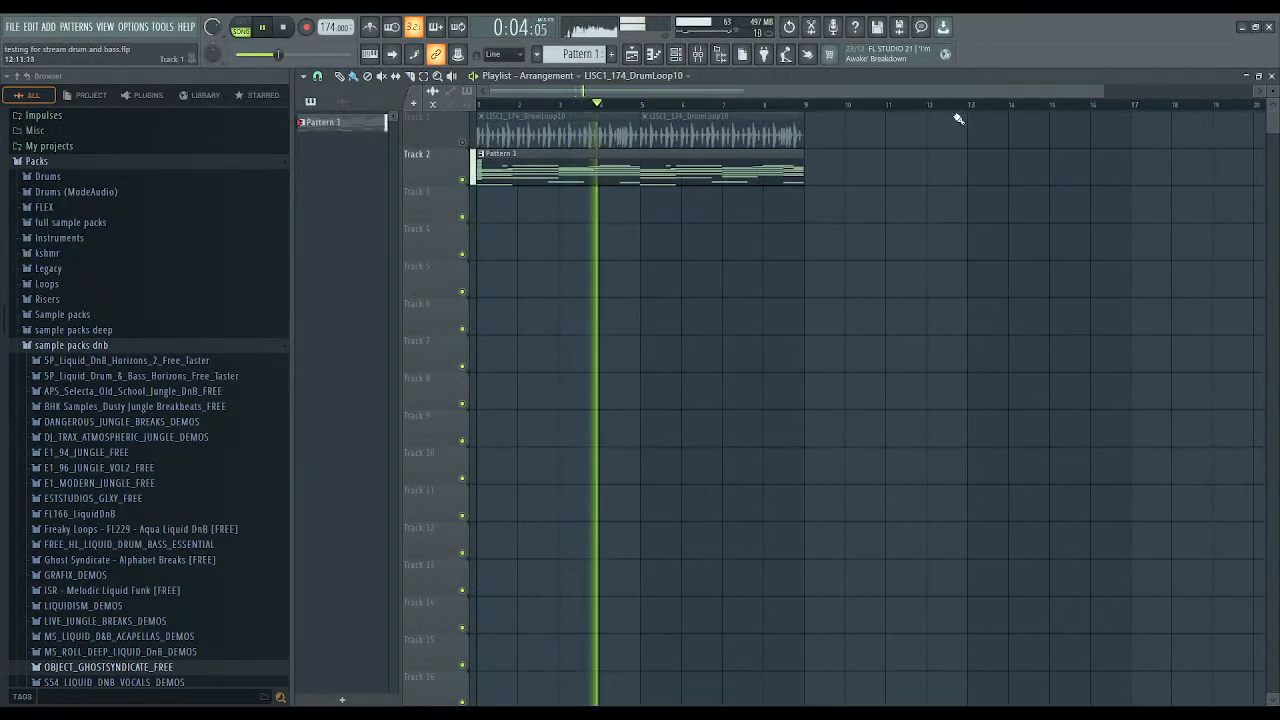
Add a Vital instrument channel between 3x Osc and Sampler in the channel rack.
click(676, 55)
click(658, 316)
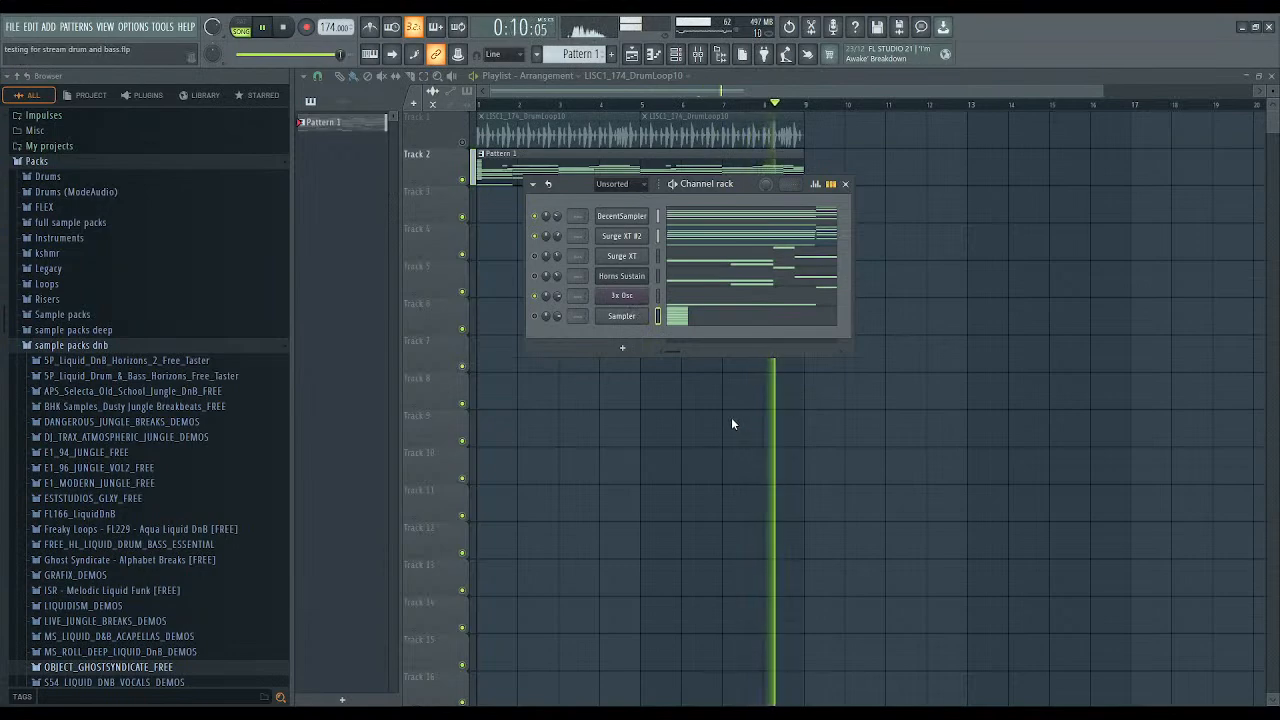
click(842, 354)
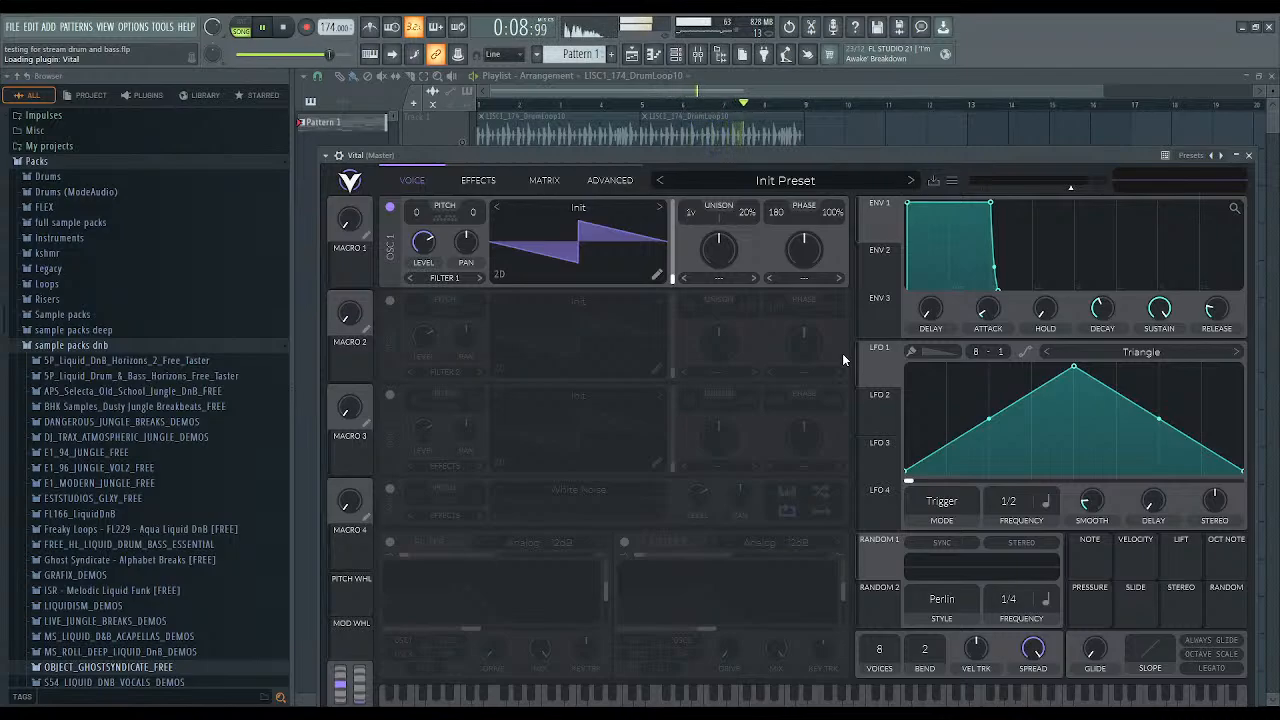
Filter Vital's presets to the Bass style and load --Take My Bass Away.
click(805, 182)
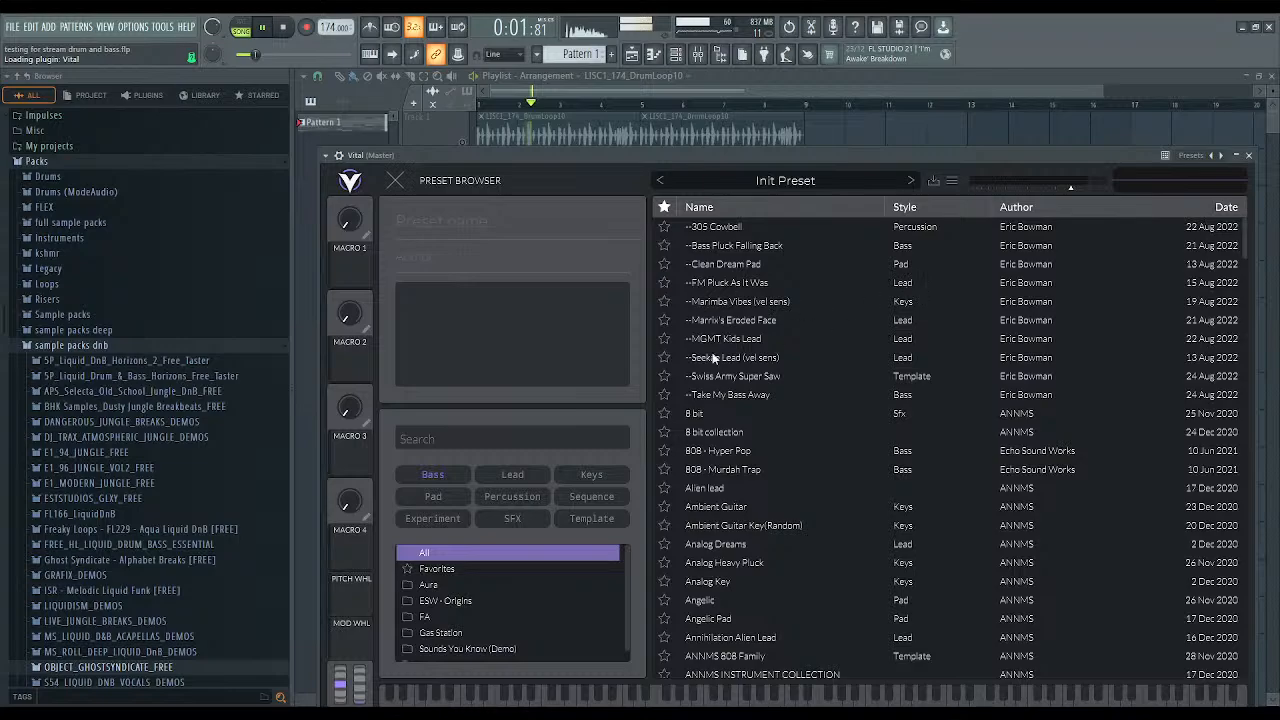
click(915, 247)
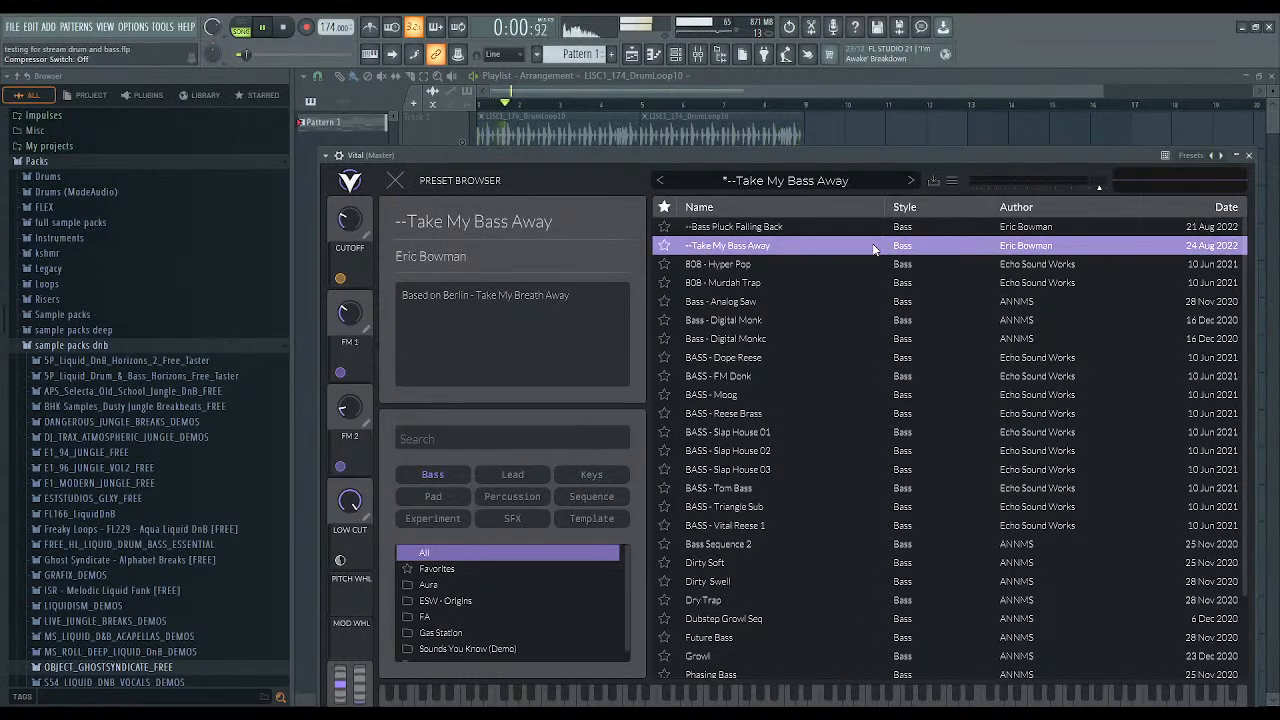
click(873, 247)
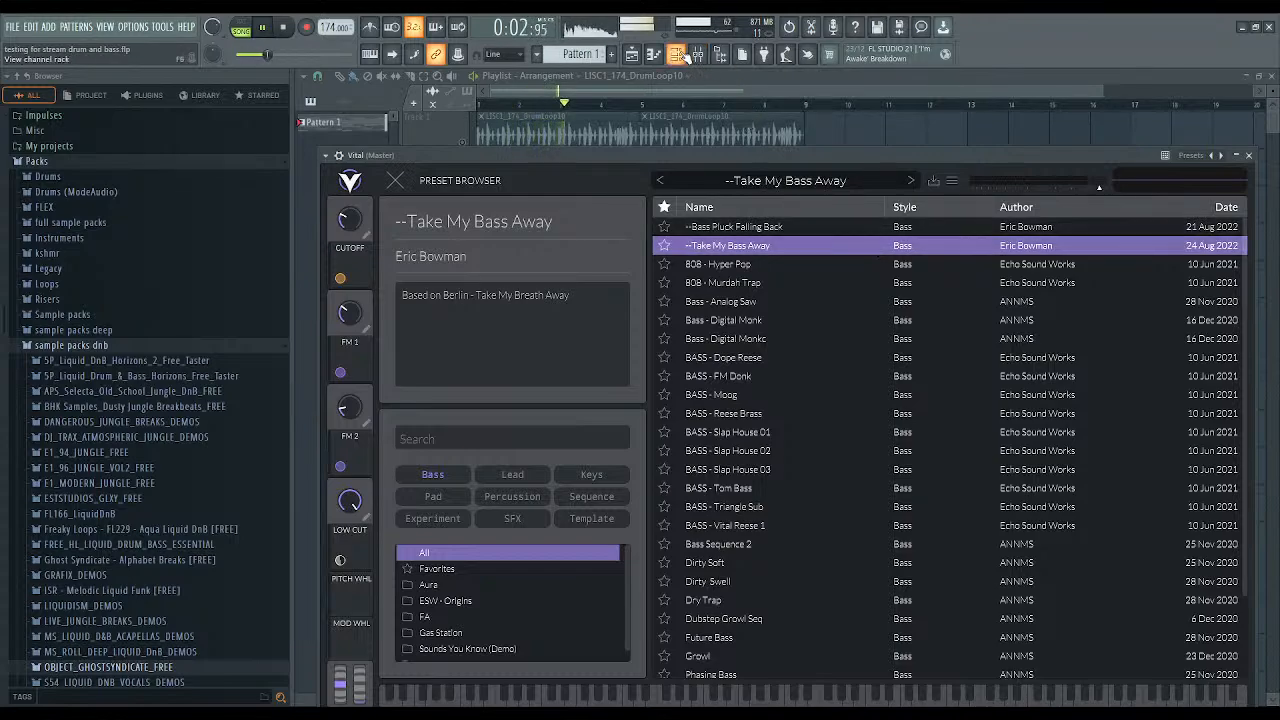
Copy the 3x Osc bass notes into the Vital channel's piano roll in Pattern 1.
click(684, 56)
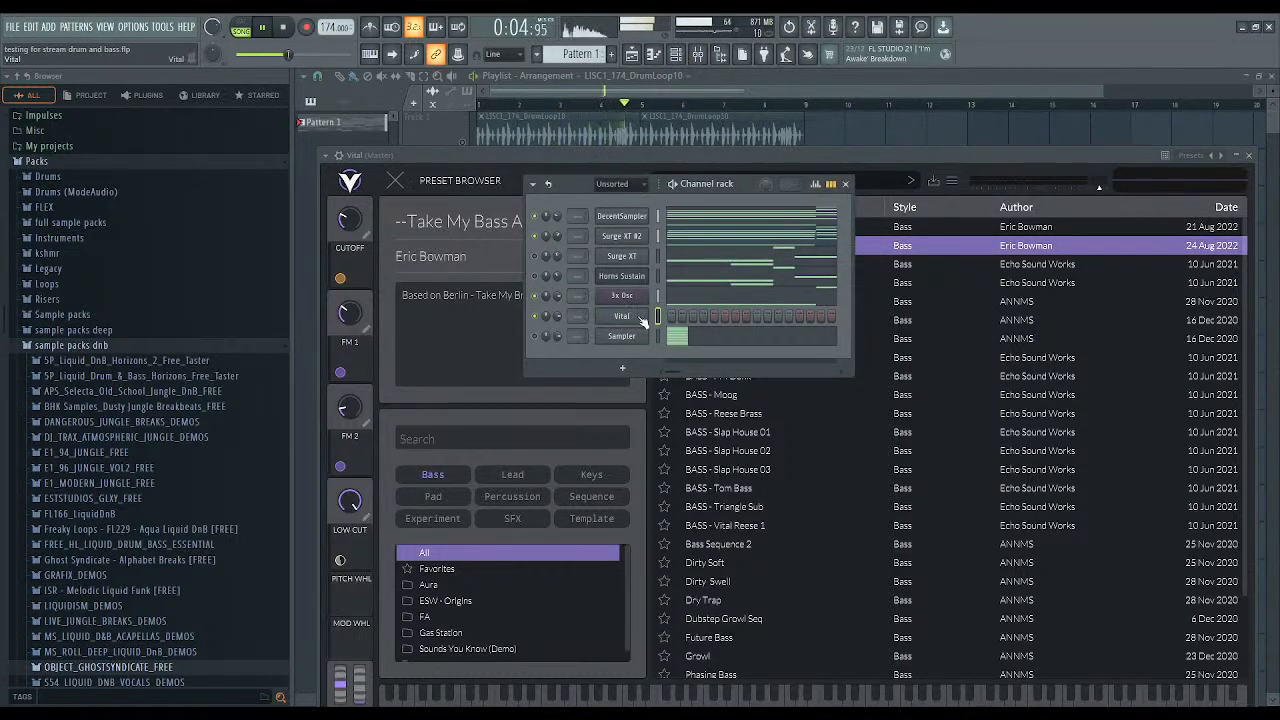
click(669, 320)
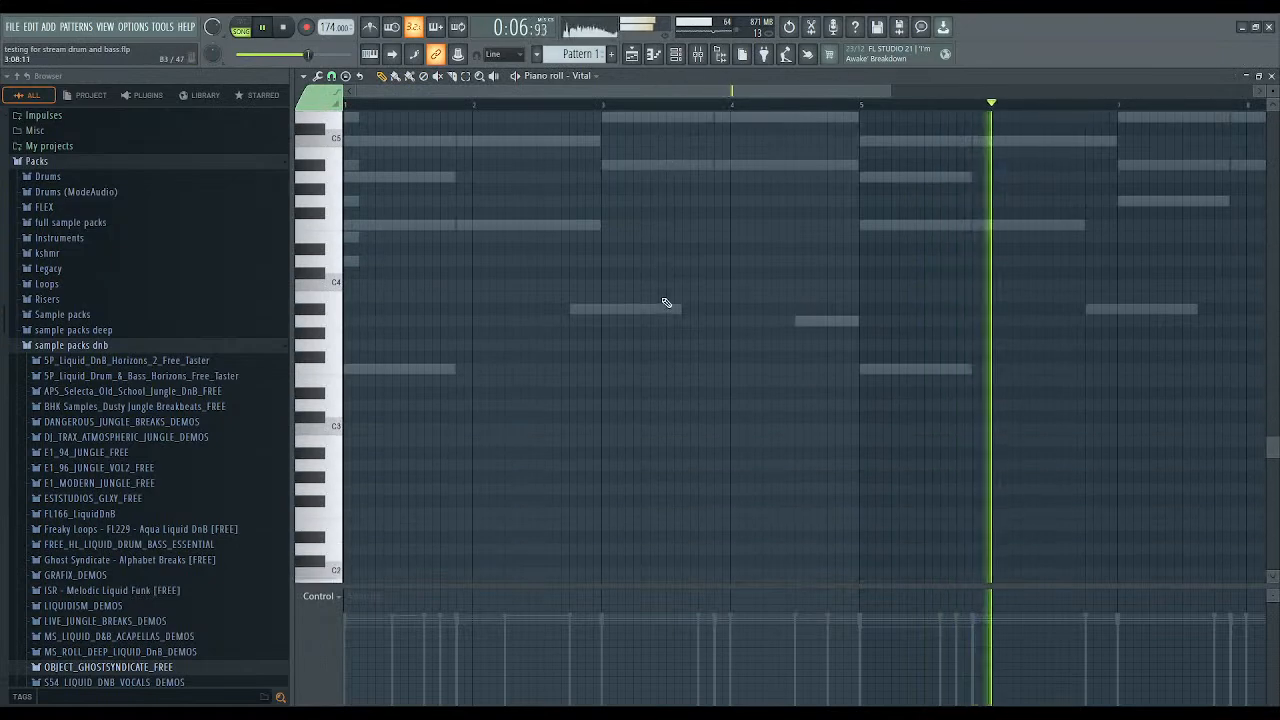
scroll(577, 330, up, 3)
click(697, 55)
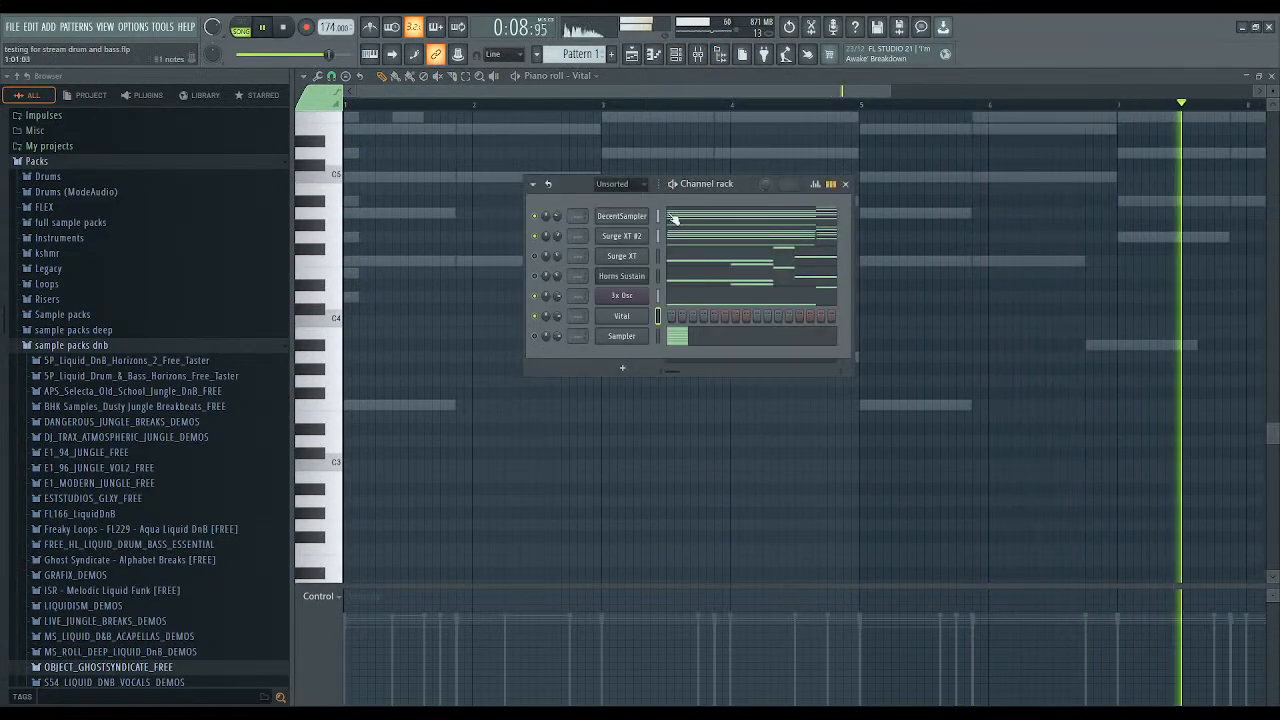
click(636, 296)
click(693, 320)
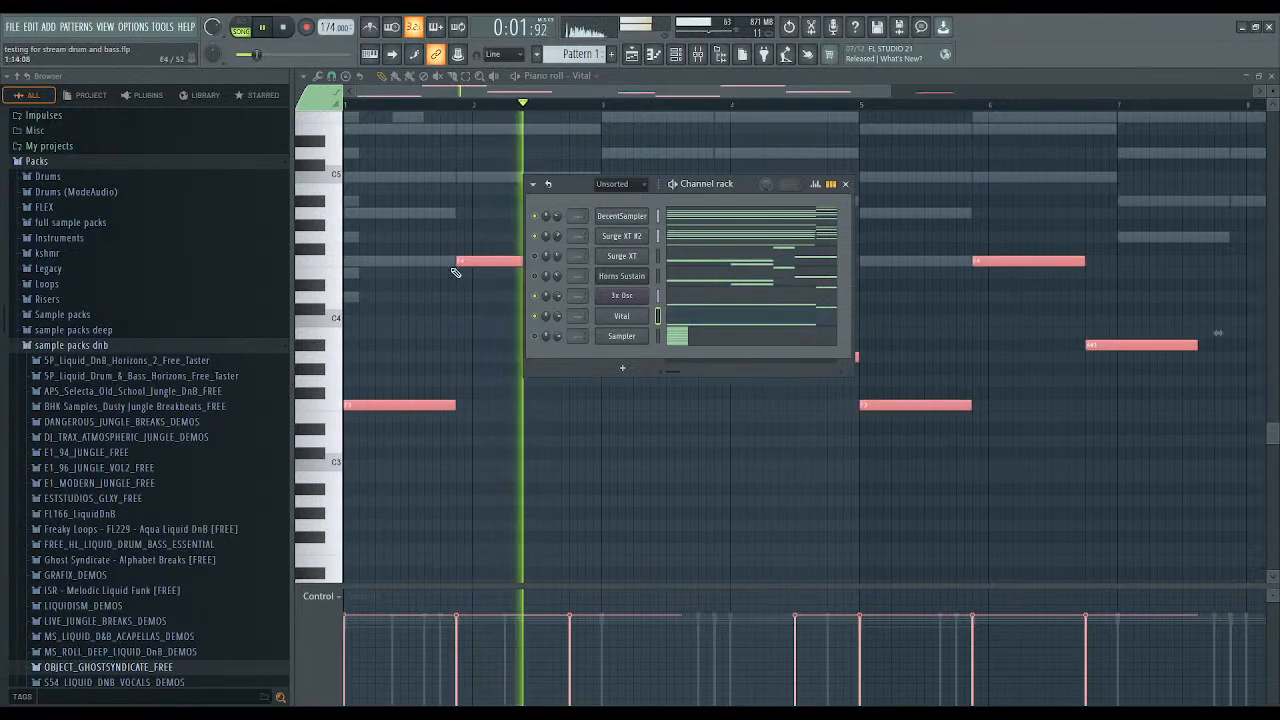
click(471, 276)
scroll(394, 189, up, 3)
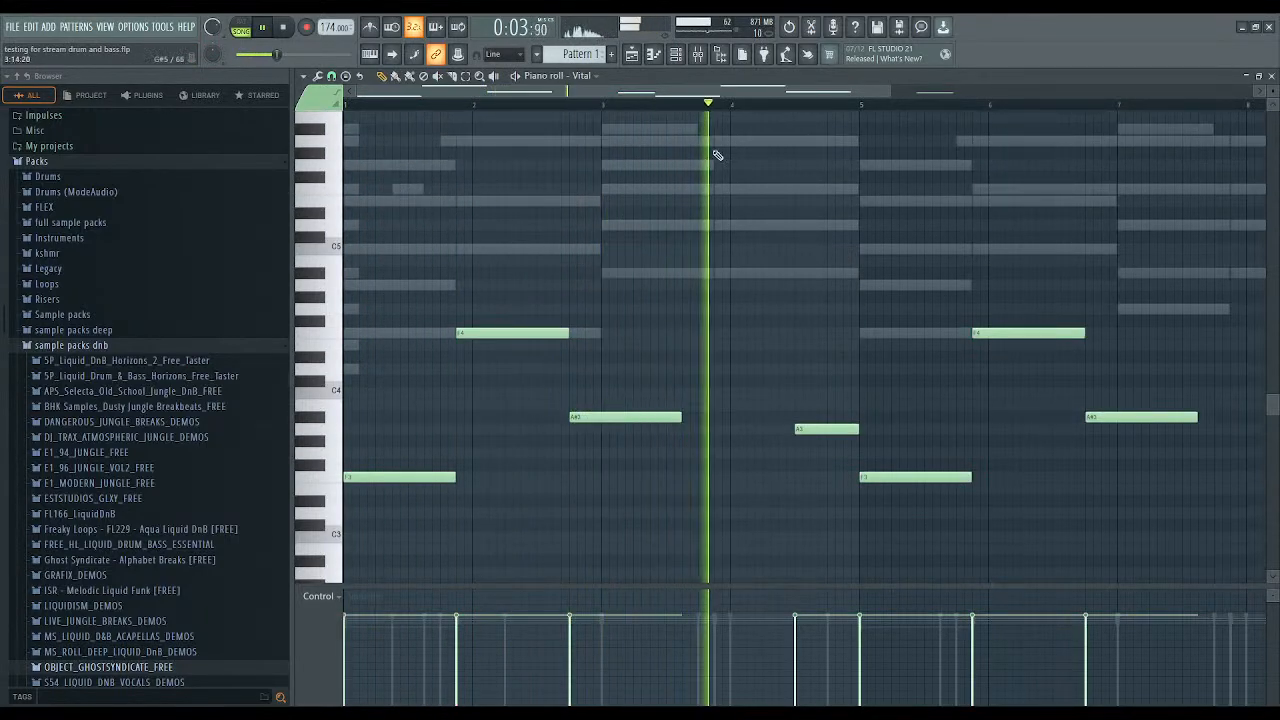
drag(893, 92, 1023, 97)
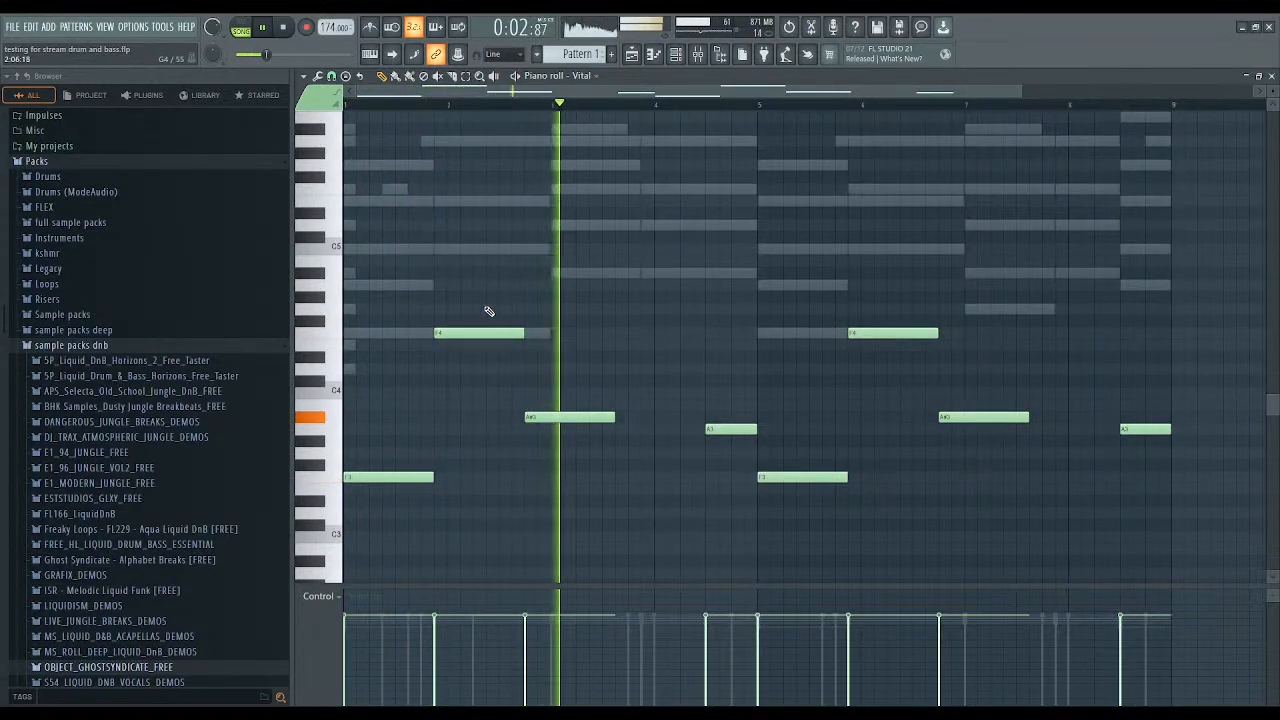
Assign LFO 2 to the Filter 1 cutoff in Vital and lower its modulation amount.
click(676, 55)
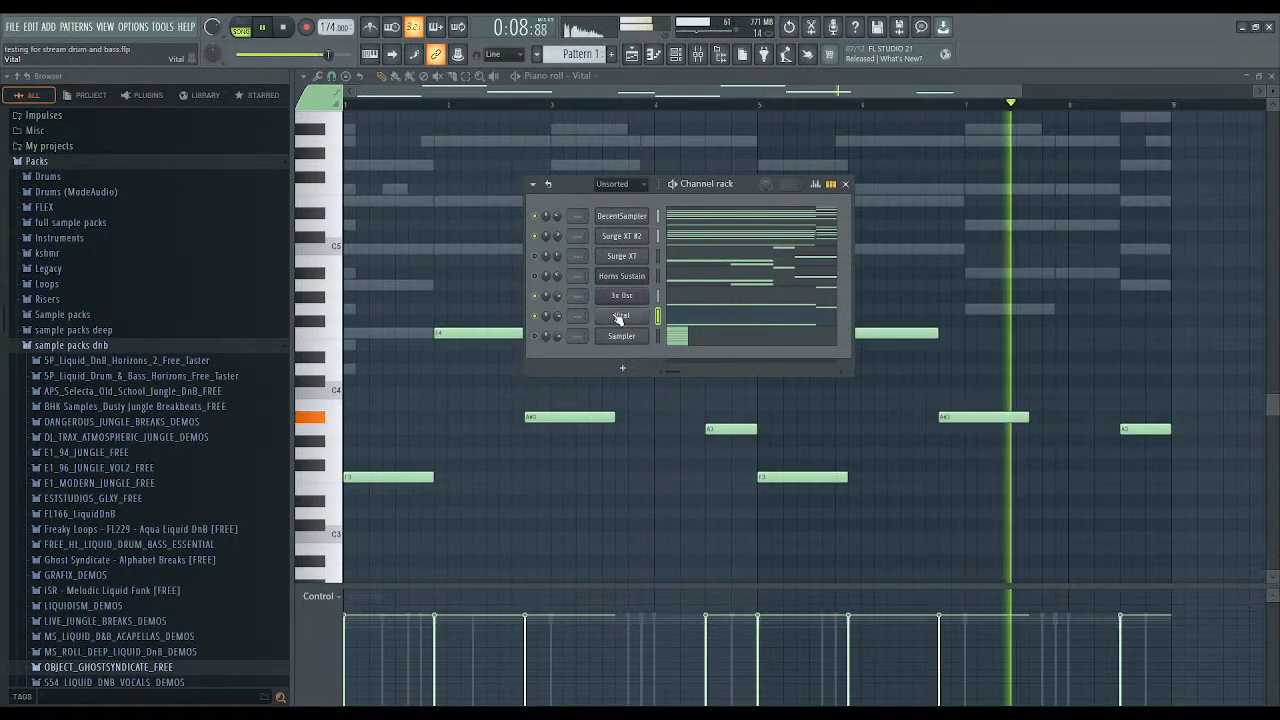
click(617, 318)
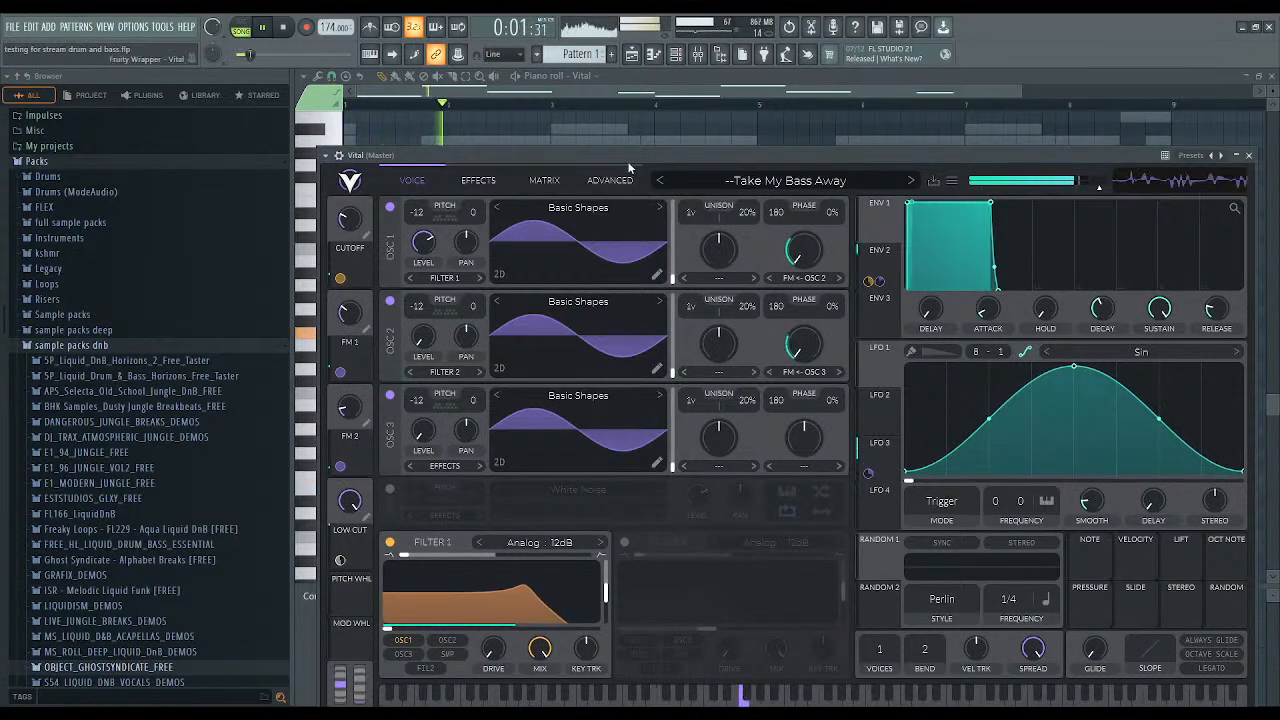
drag(628, 159, 629, 105)
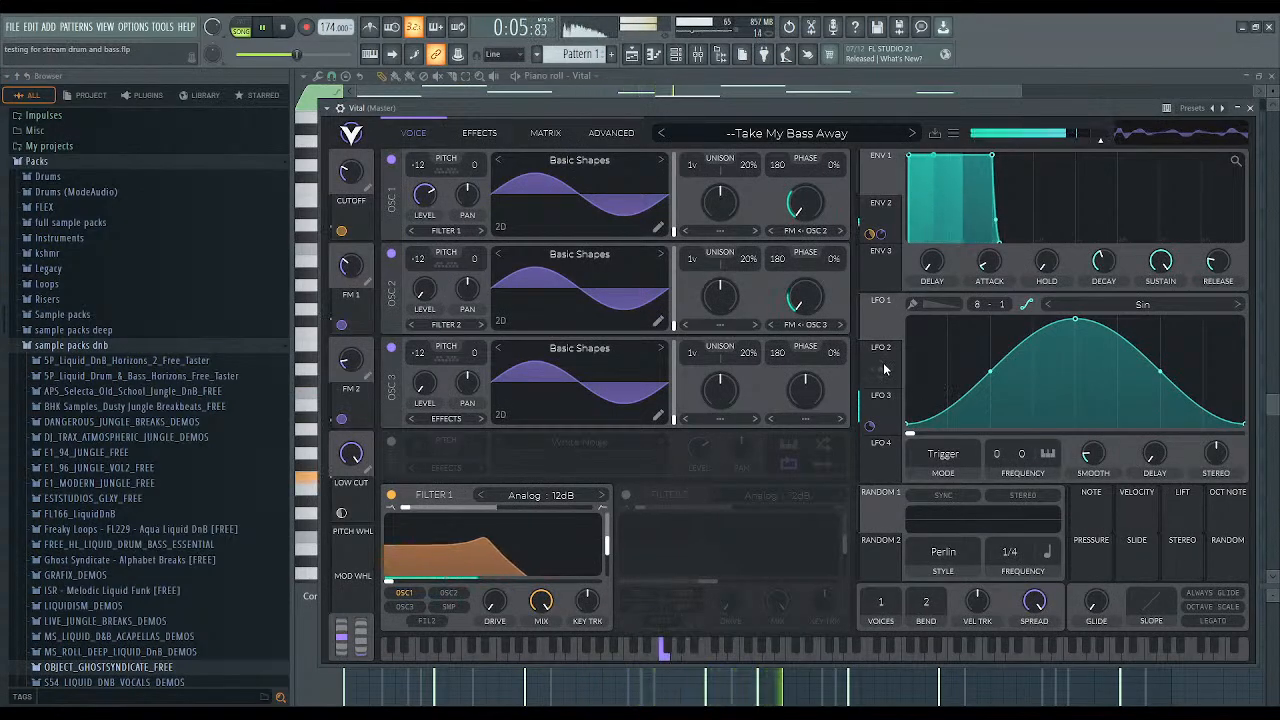
drag(884, 370, 428, 583)
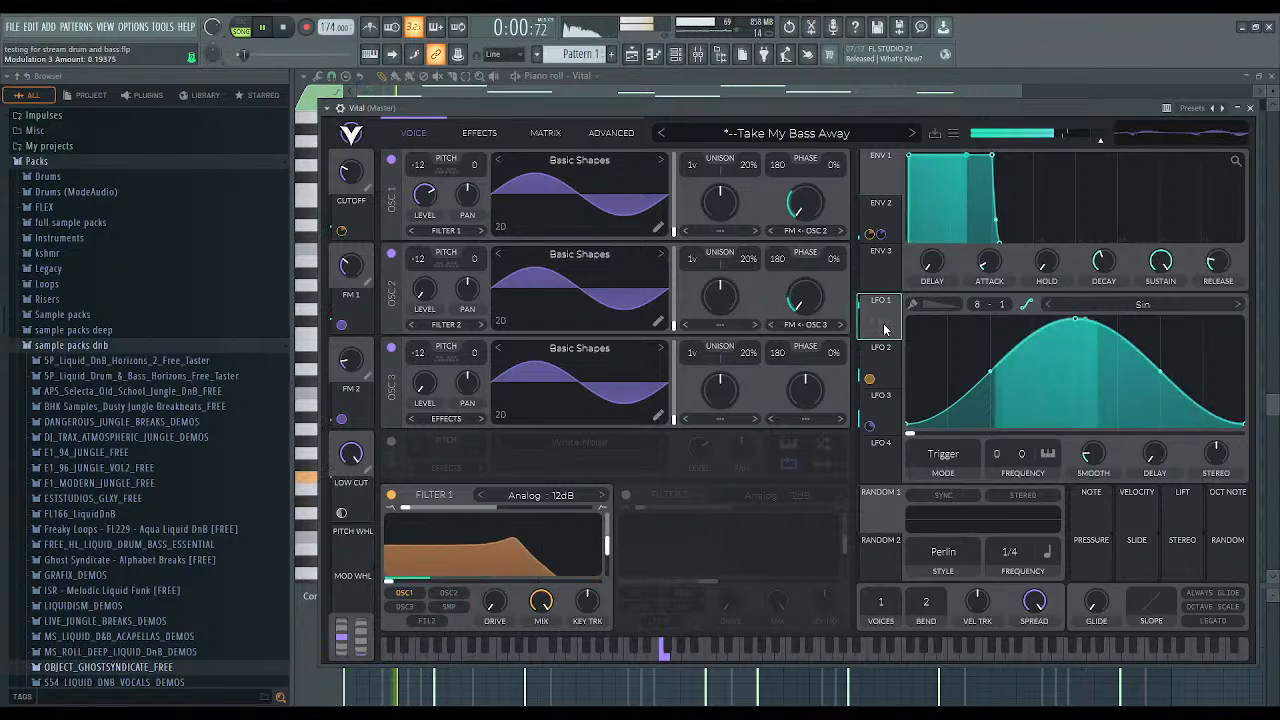
click(880, 366)
drag(869, 378, 494, 566)
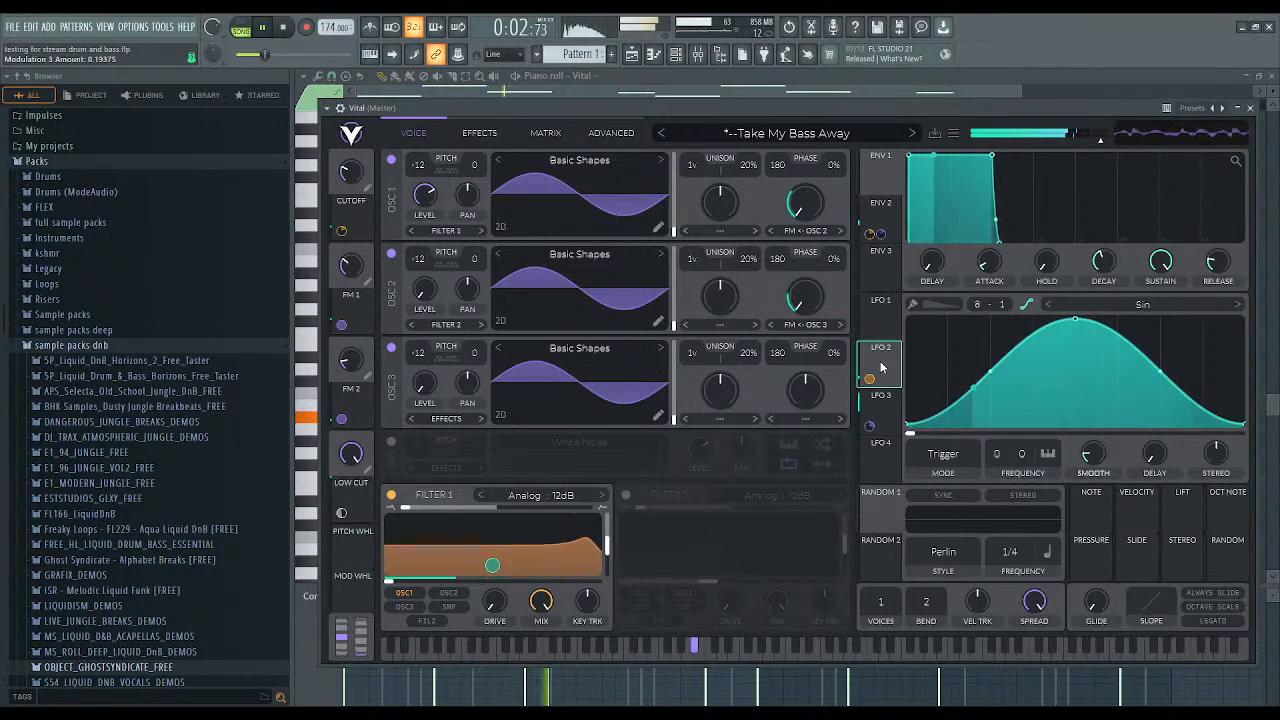
drag(496, 567, 496, 614)
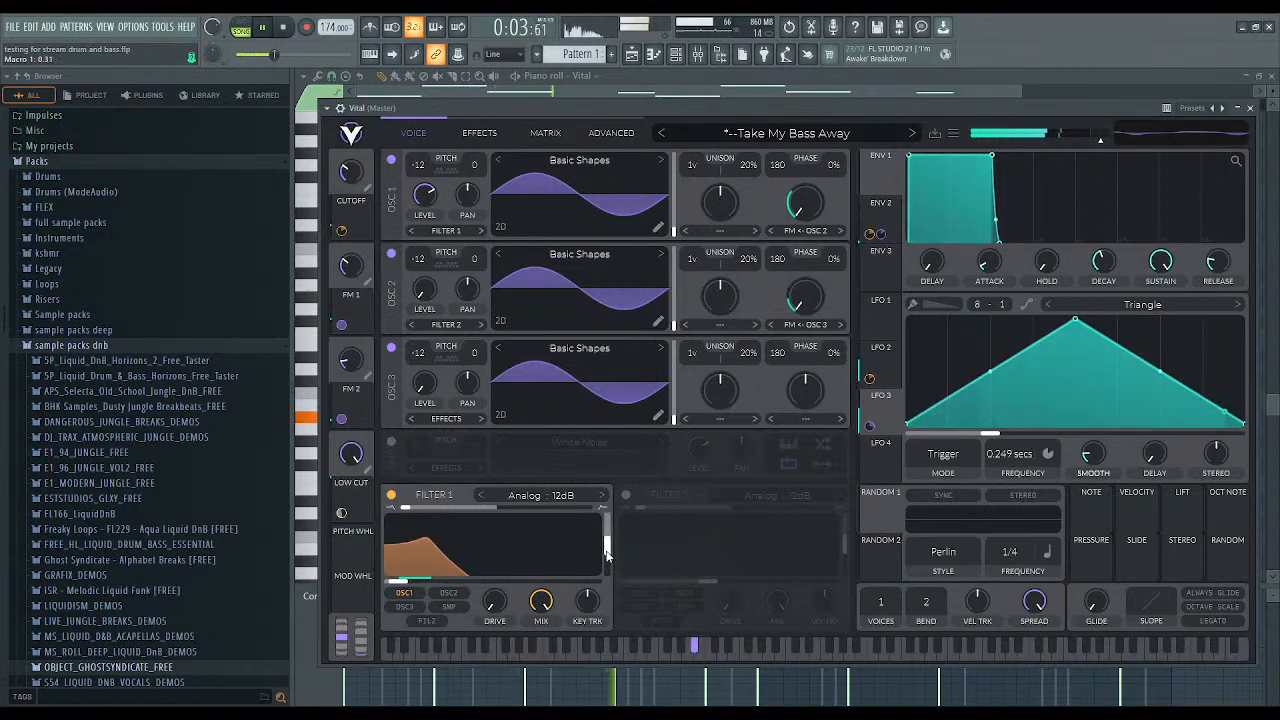
Raise Vital's FM 1 macro and set the FM distortion amounts to 16.5% on oscillator 1 and 13% on oscillator 2.
drag(354, 270, 351, 258)
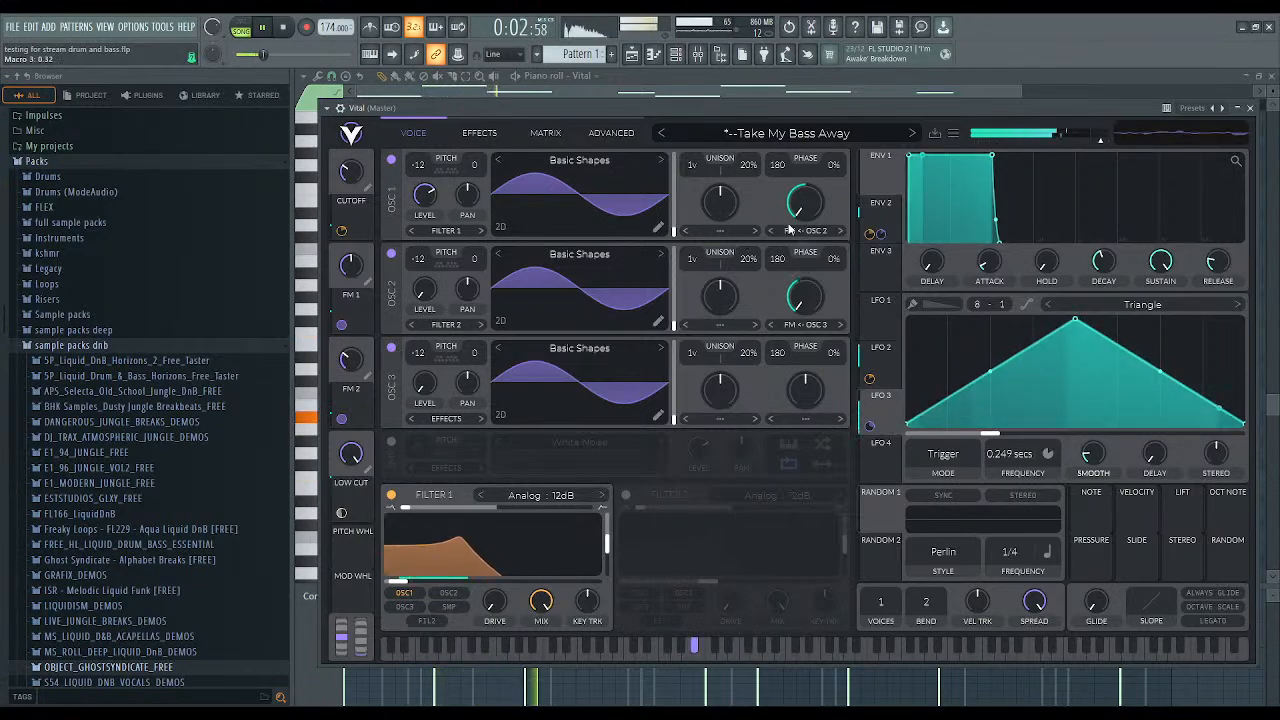
drag(806, 214, 804, 201)
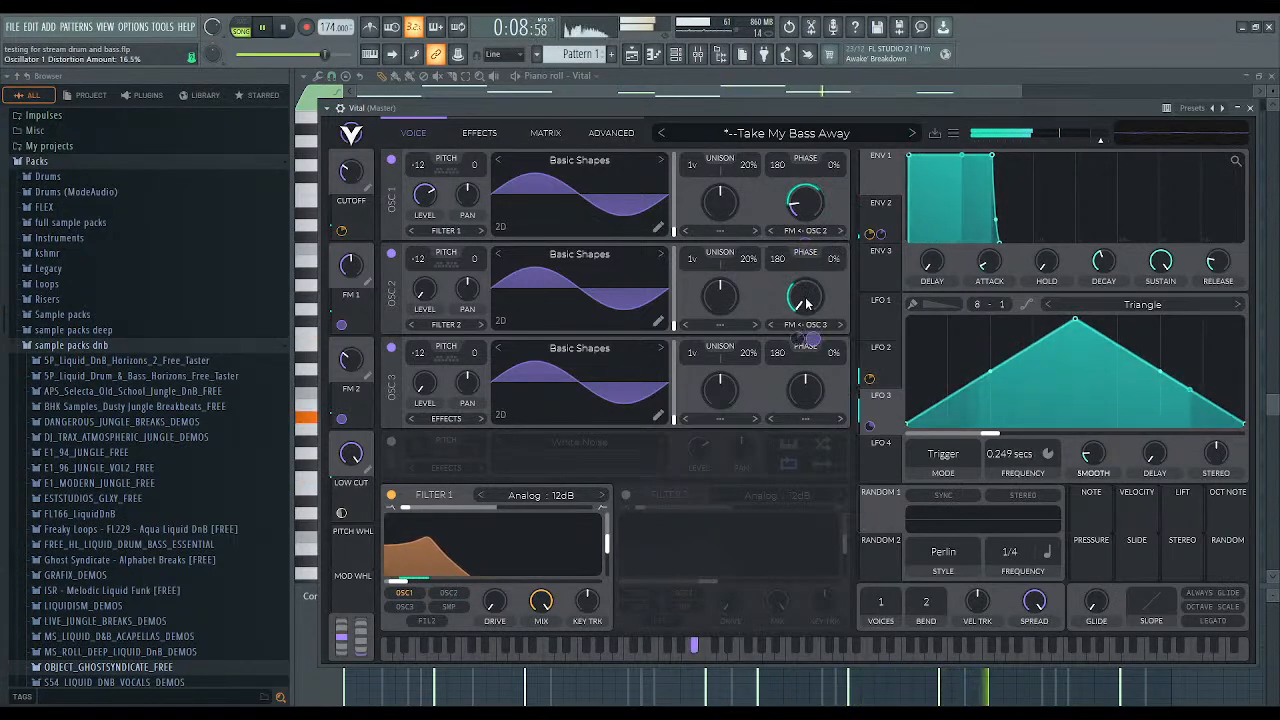
drag(803, 297, 802, 289)
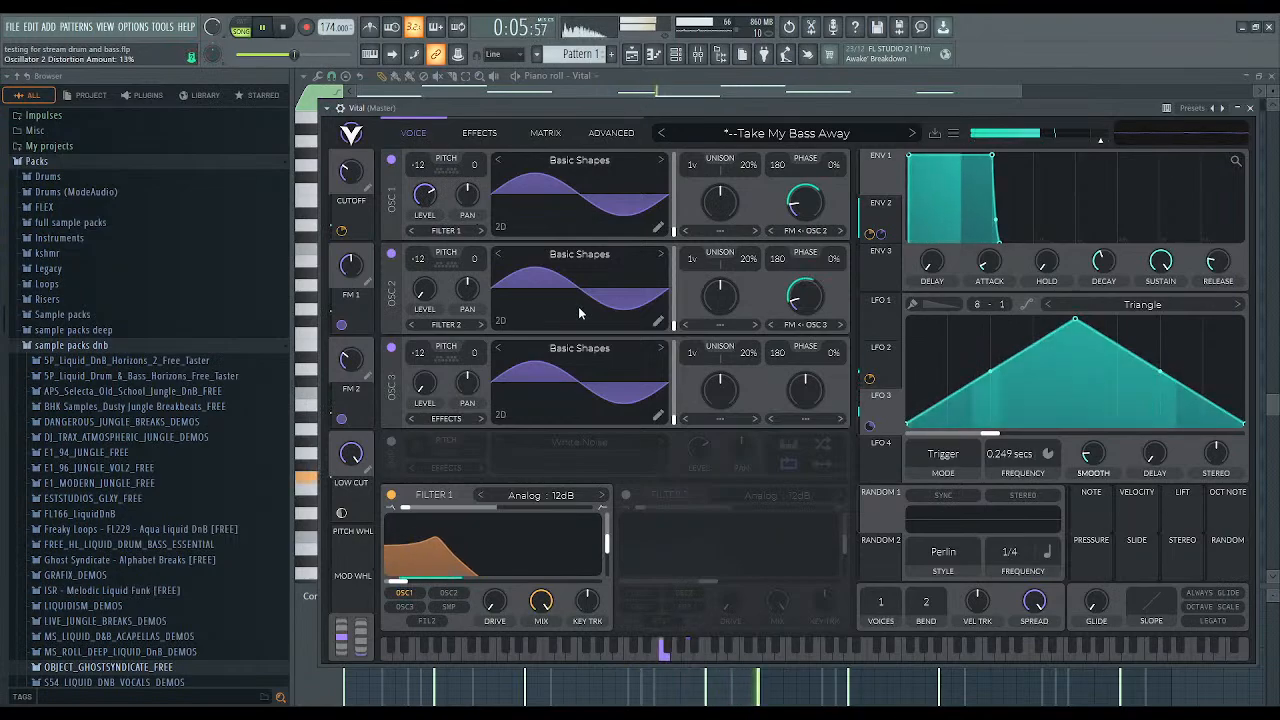
Try oscillator 1's transpose at 0, restore it to -12, and set oscillator 3's transpose to 0.
double_click(420, 167)
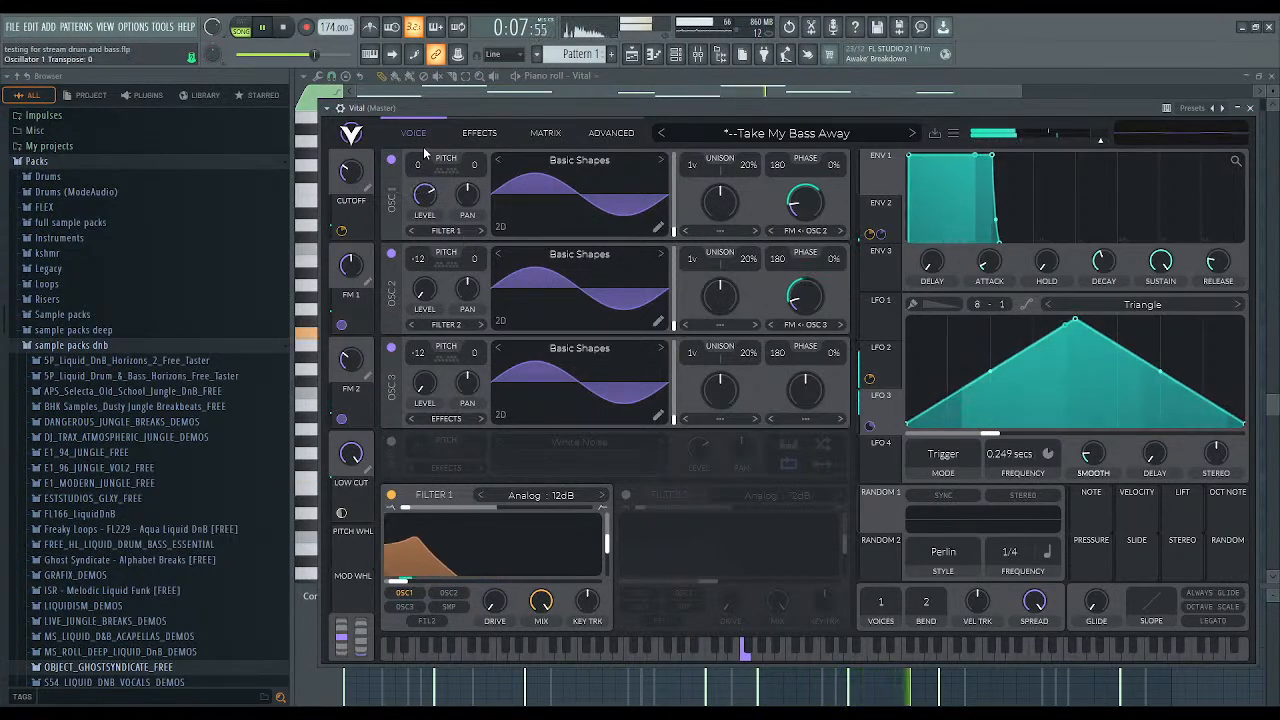
drag(418, 167, 421, 187)
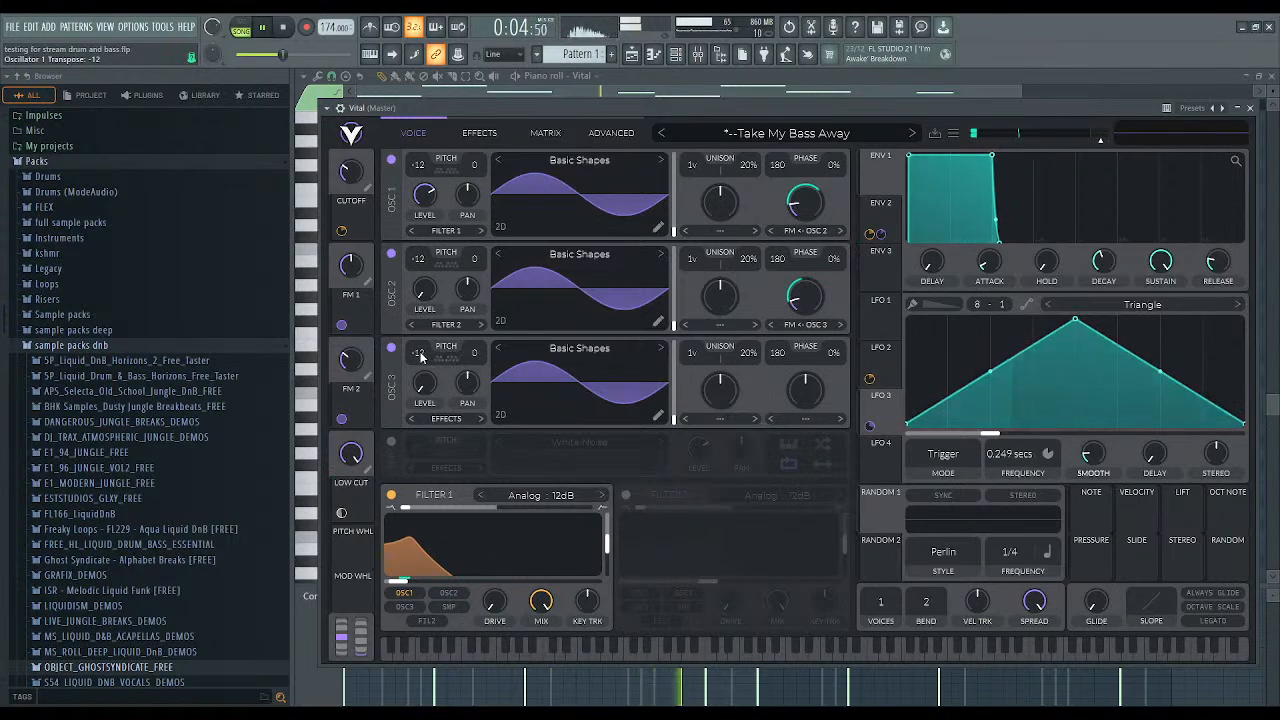
drag(420, 355, 421, 347)
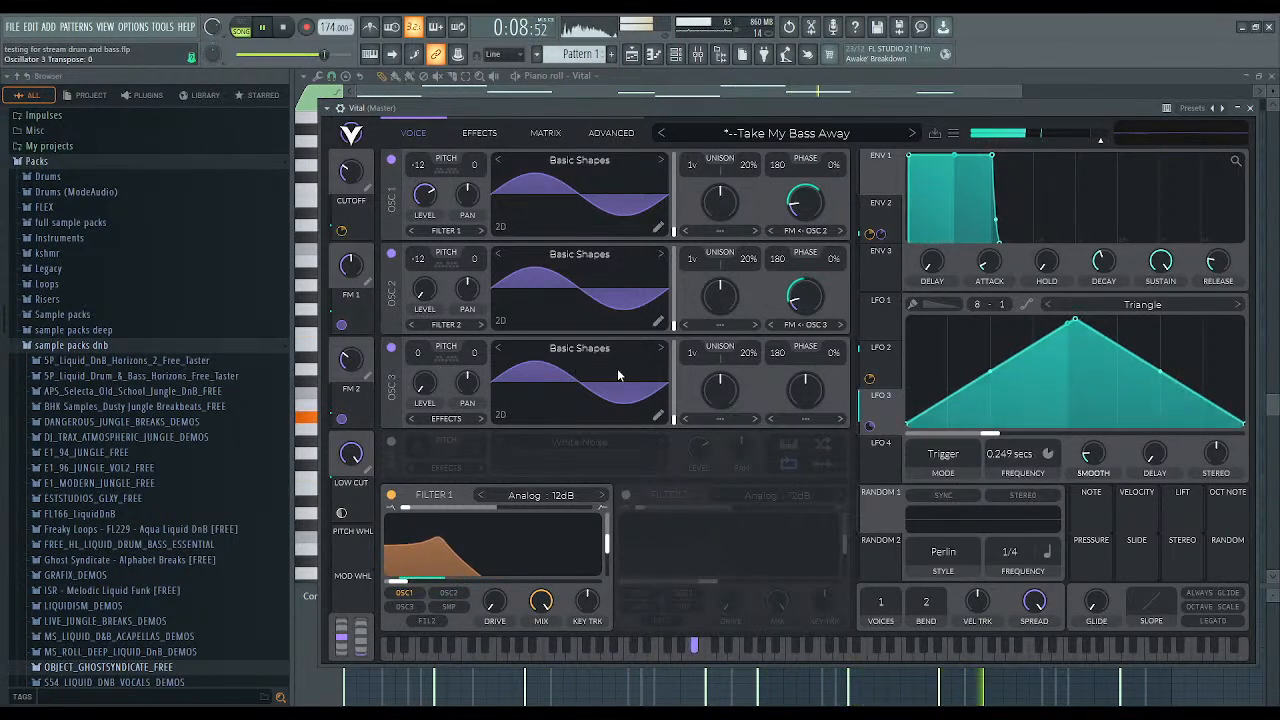
Change oscillator 3's wave frame to a triangle shape and raise the Filter 1 cutoff to about -37.9 semitones.
drag(672, 410, 673, 372)
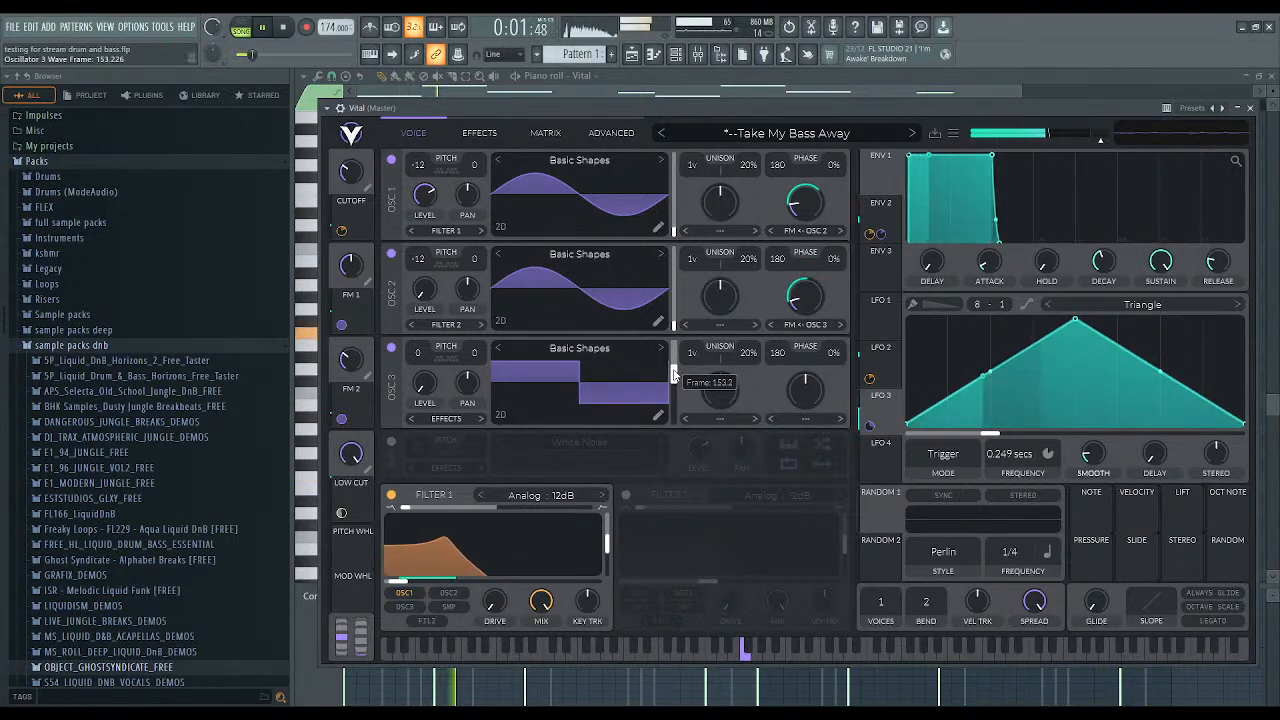
drag(672, 375, 672, 398)
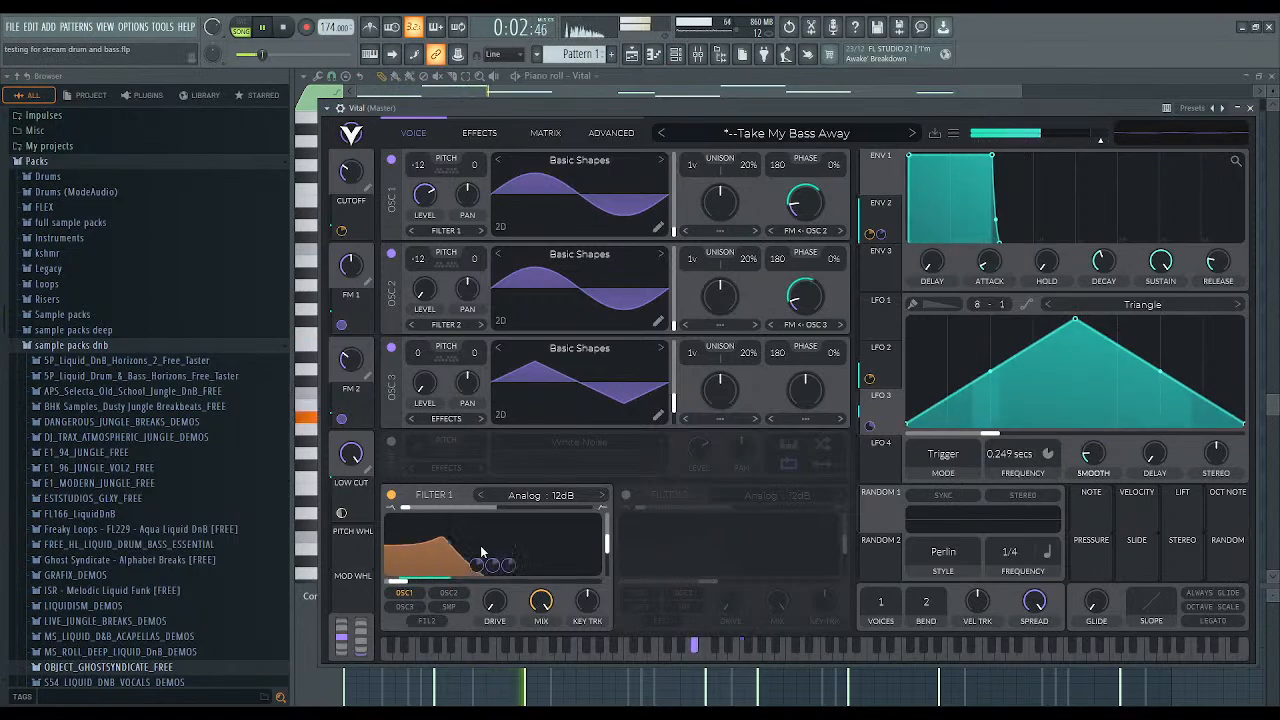
drag(395, 587, 405, 587)
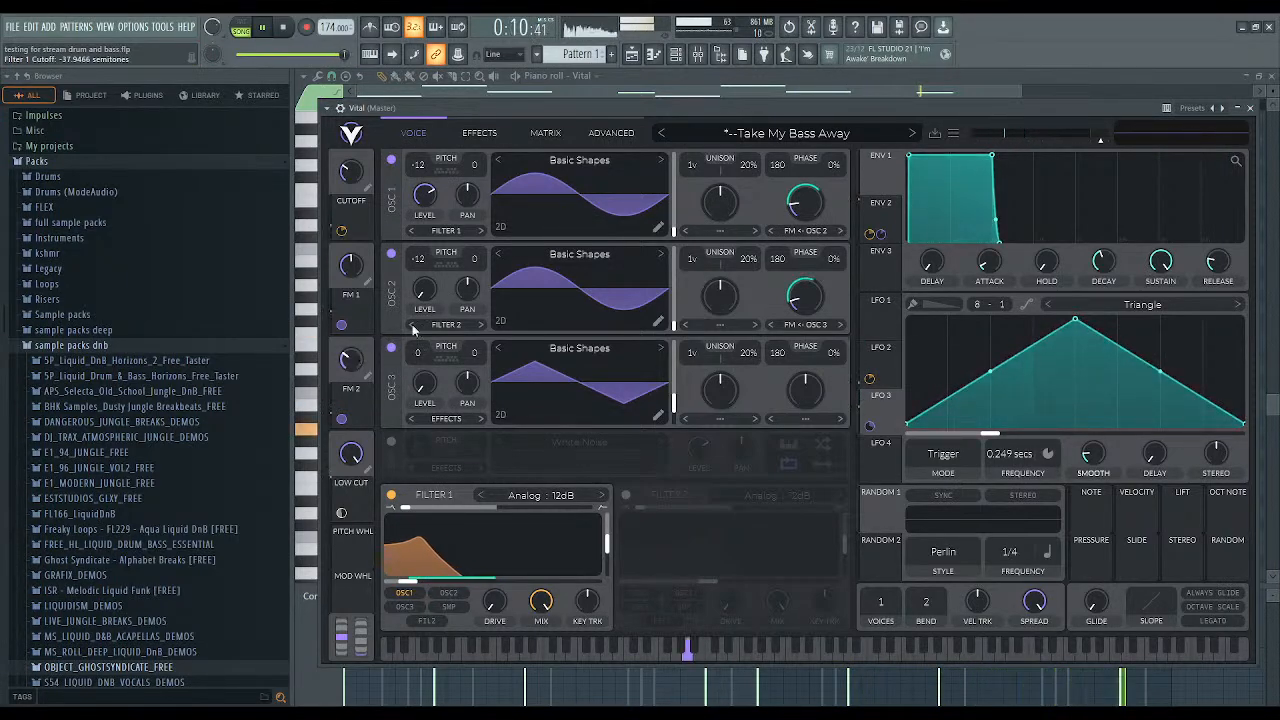
Enable Vital's Chorus effect with Delay 2 at about 4.4 ms and the mix at about 65%.
click(479, 133)
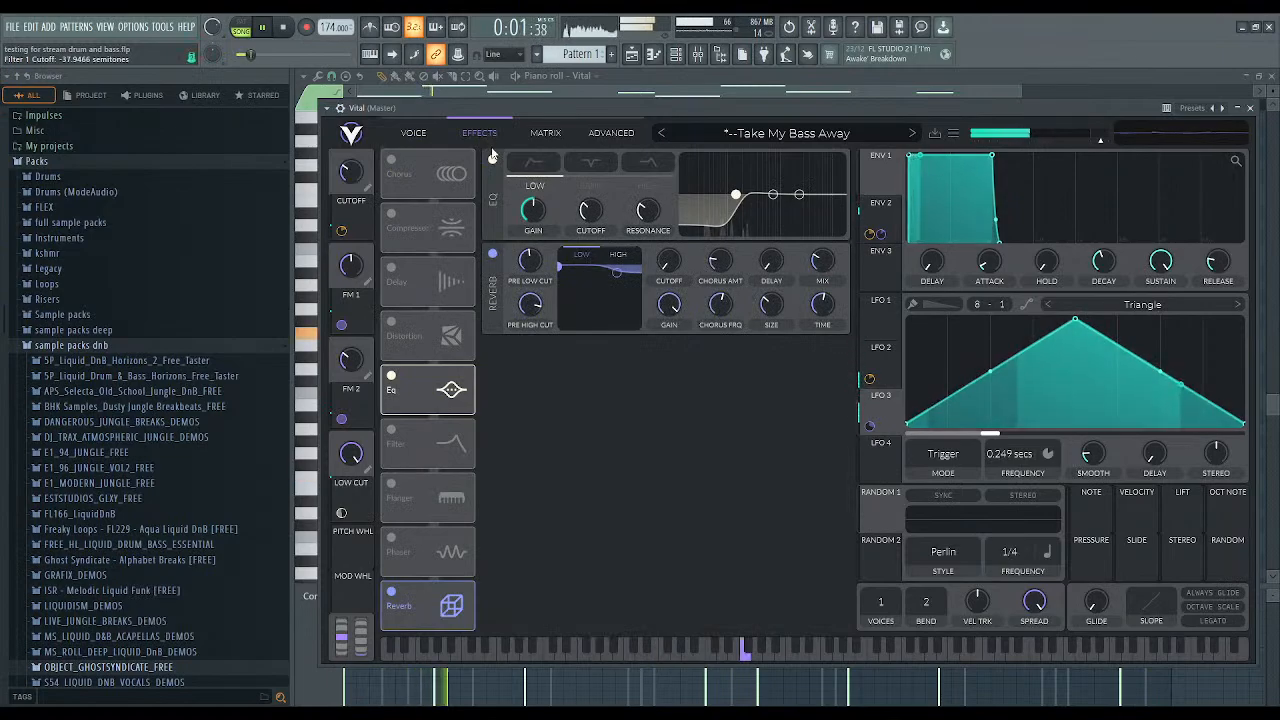
click(392, 165)
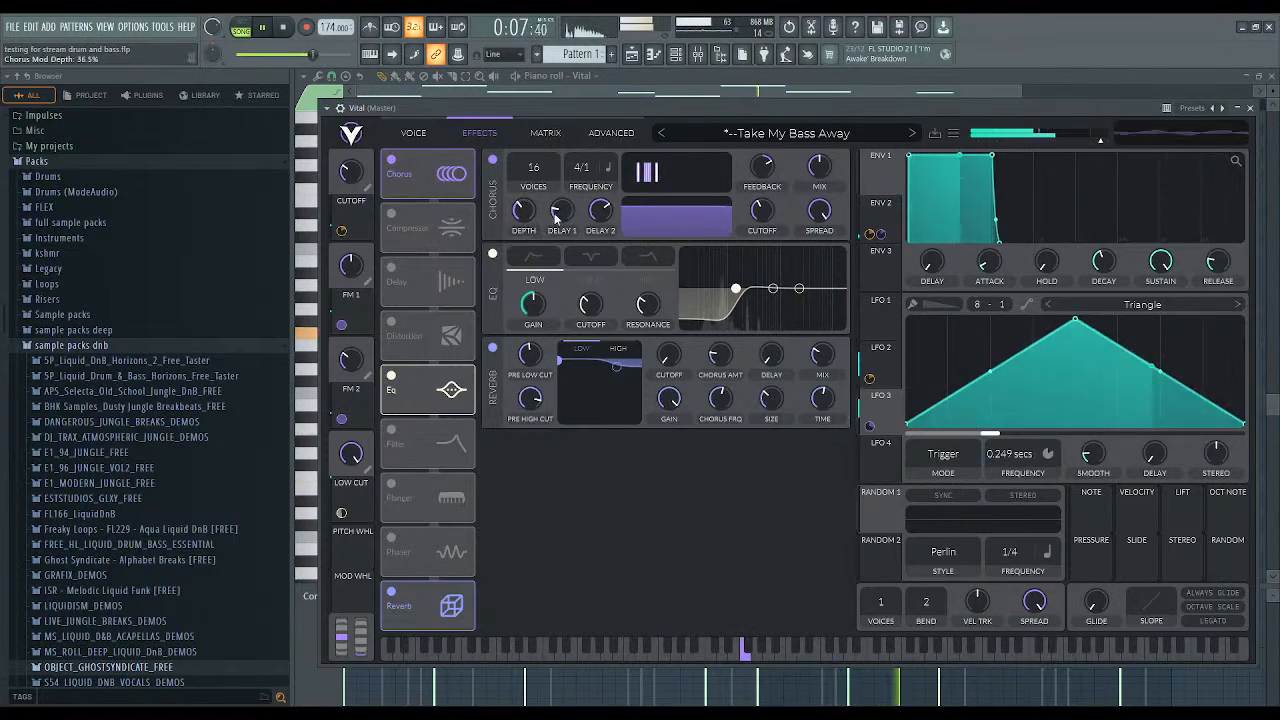
drag(601, 222, 602, 237)
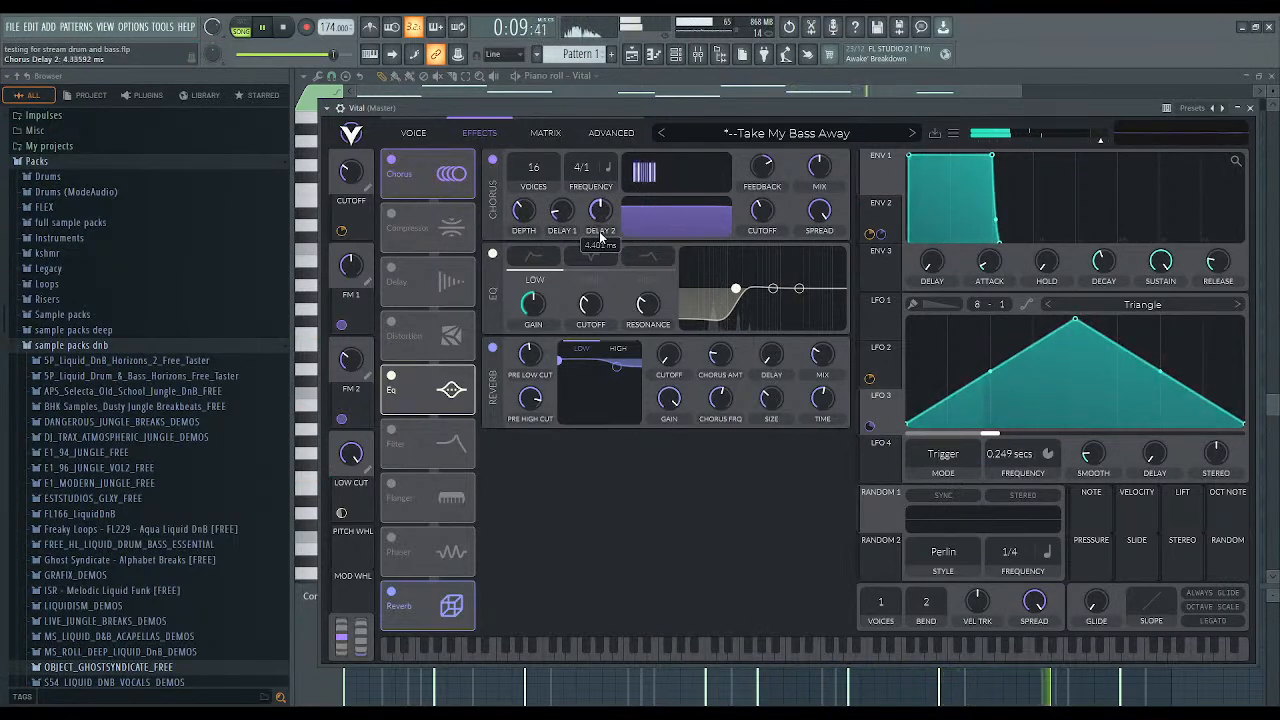
drag(820, 167, 820, 162)
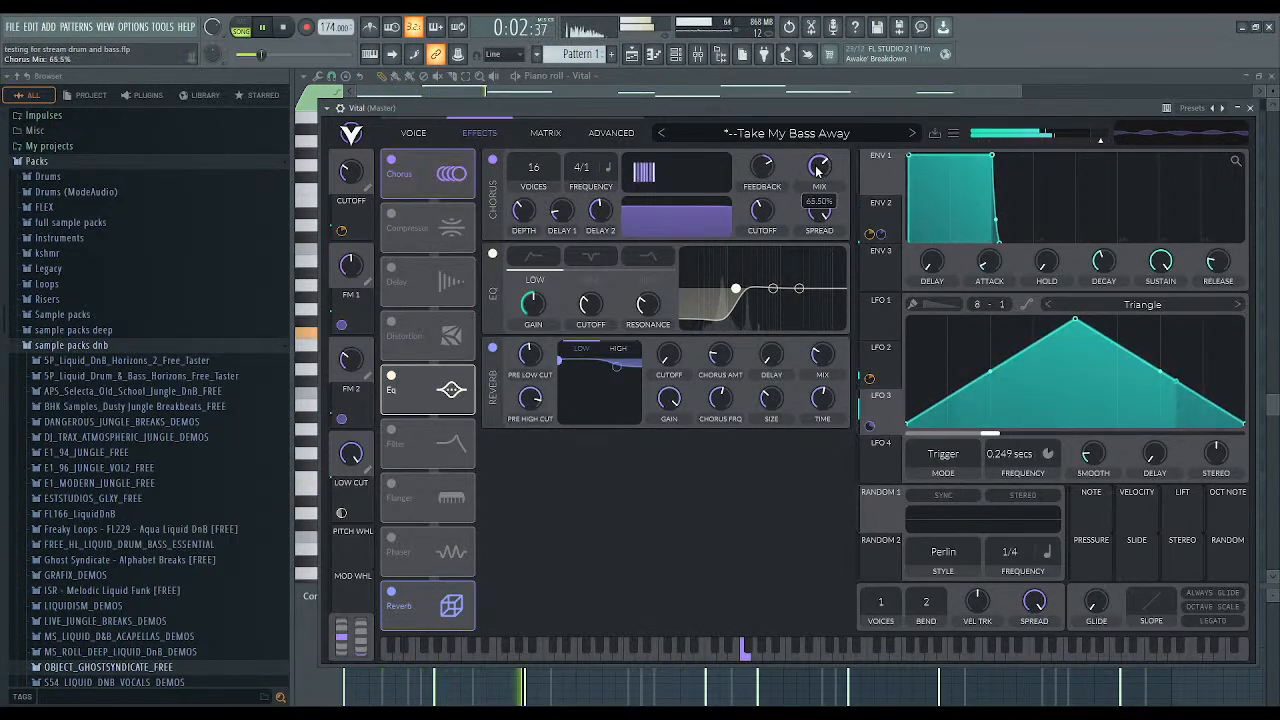
Enable Vital's multiband Compressor, adjust its band levels, and lower the release and the high gain to about -22.7 dB.
click(391, 213)
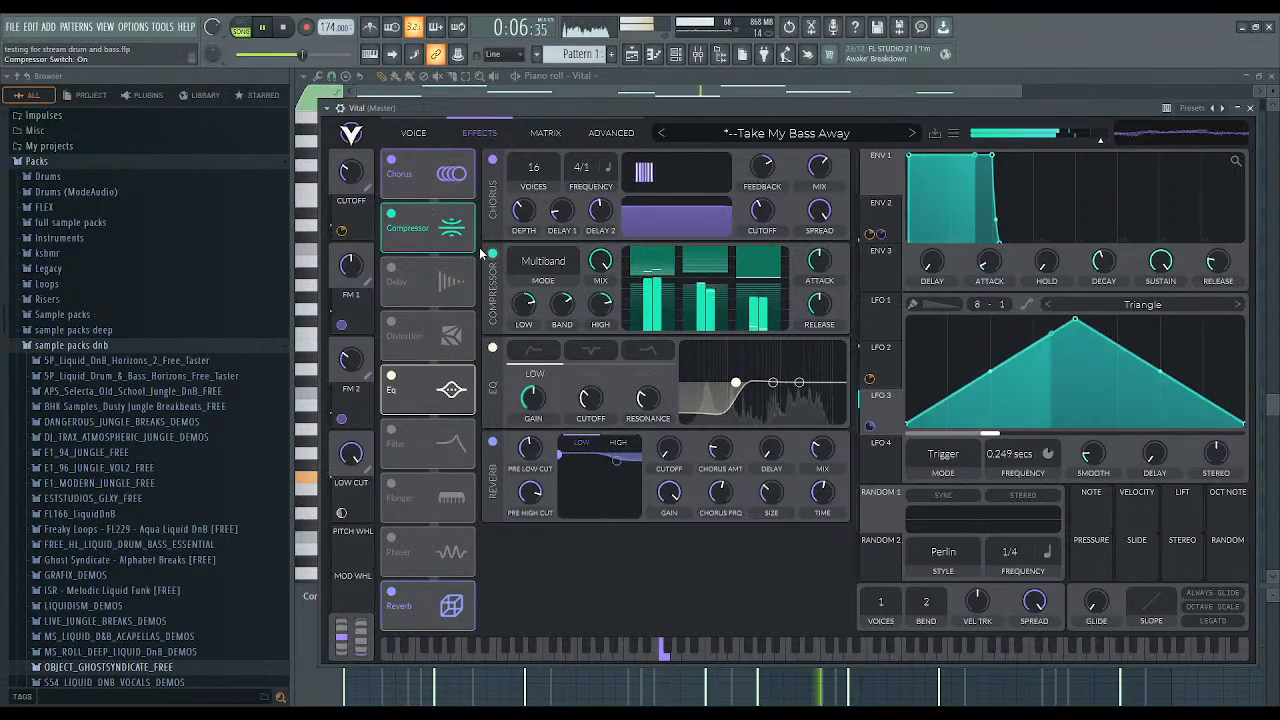
drag(645, 283, 700, 290)
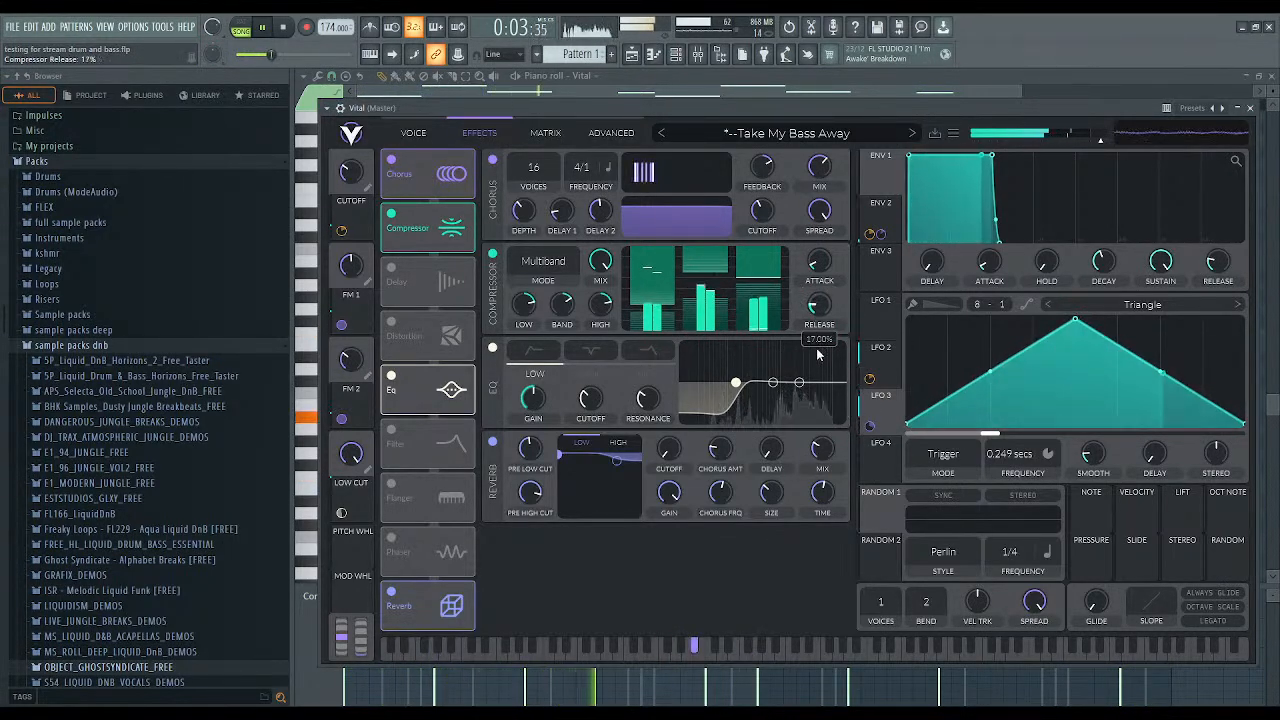
drag(818, 352, 818, 366)
drag(603, 308, 596, 388)
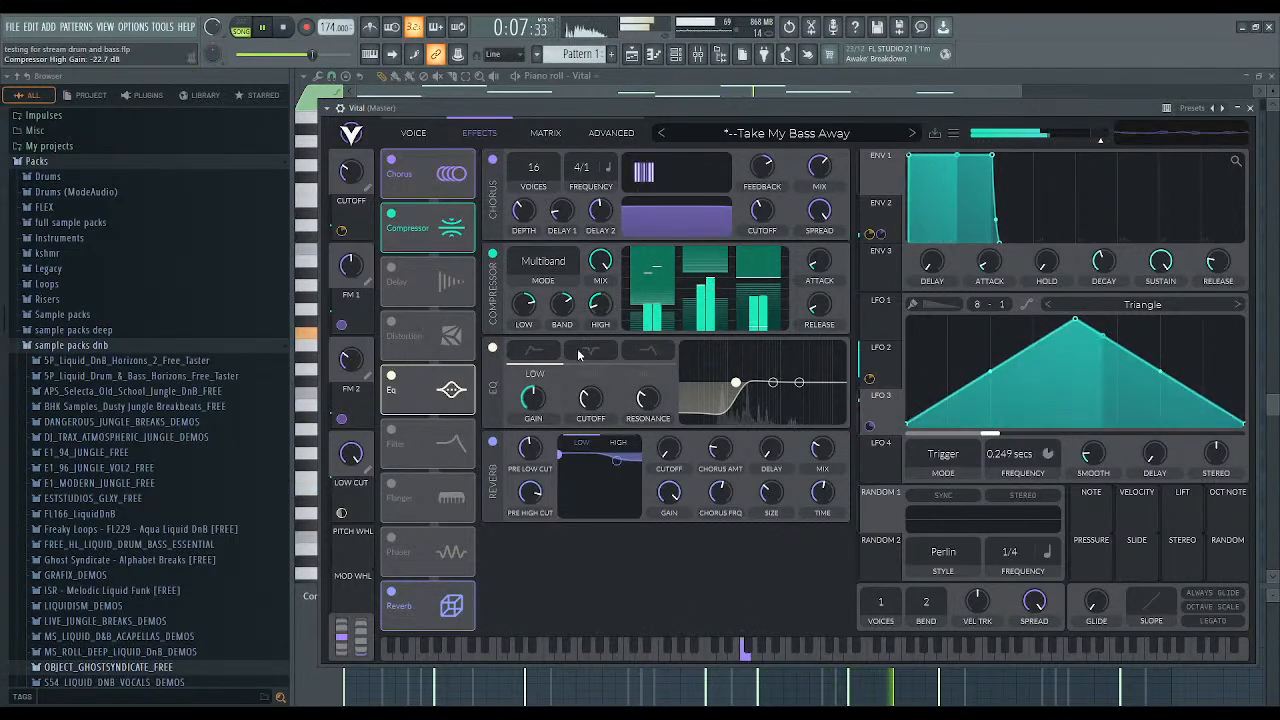
drag(589, 314, 563, 327)
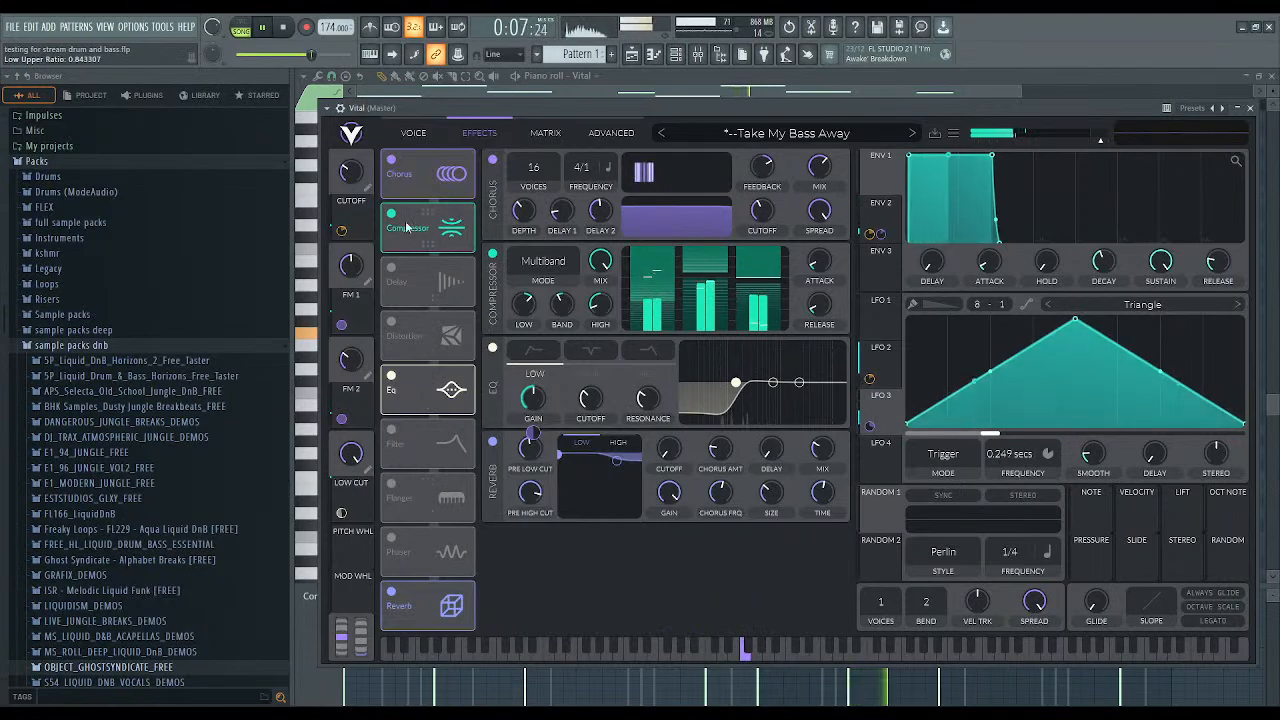
Return to the playlist and unmute the drum loop on Track 1.
click(676, 55)
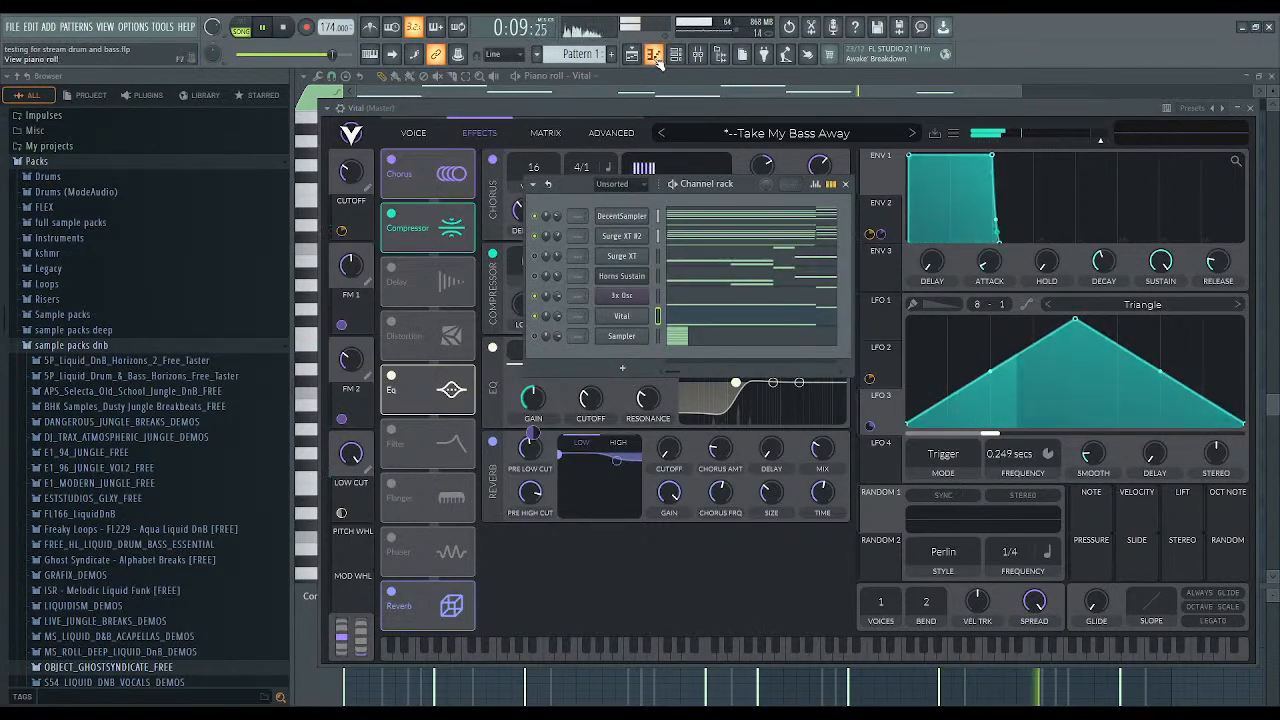
click(634, 56)
click(464, 142)
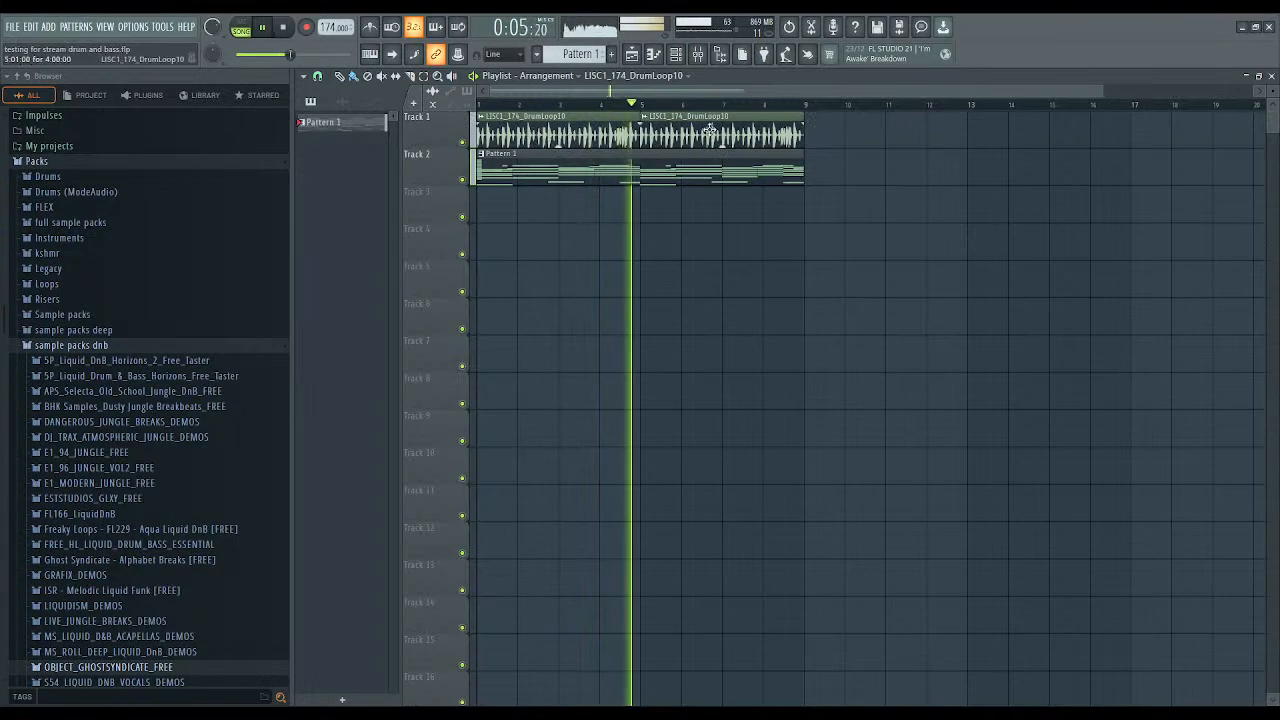
Duplicate the drum loop and Pattern 1 clips from bar 9 and shorten the last drum loop to three bars.
drag(826, 131, 625, 160)
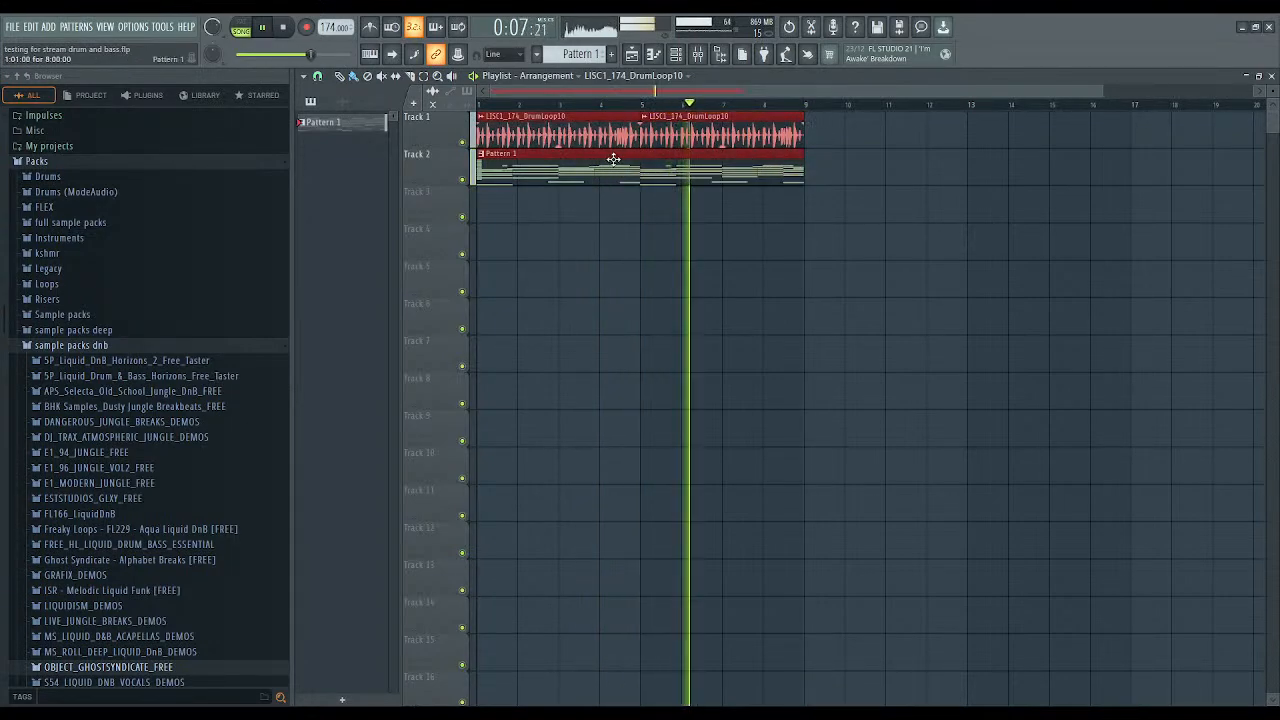
key(ctrl+b)
click(651, 251)
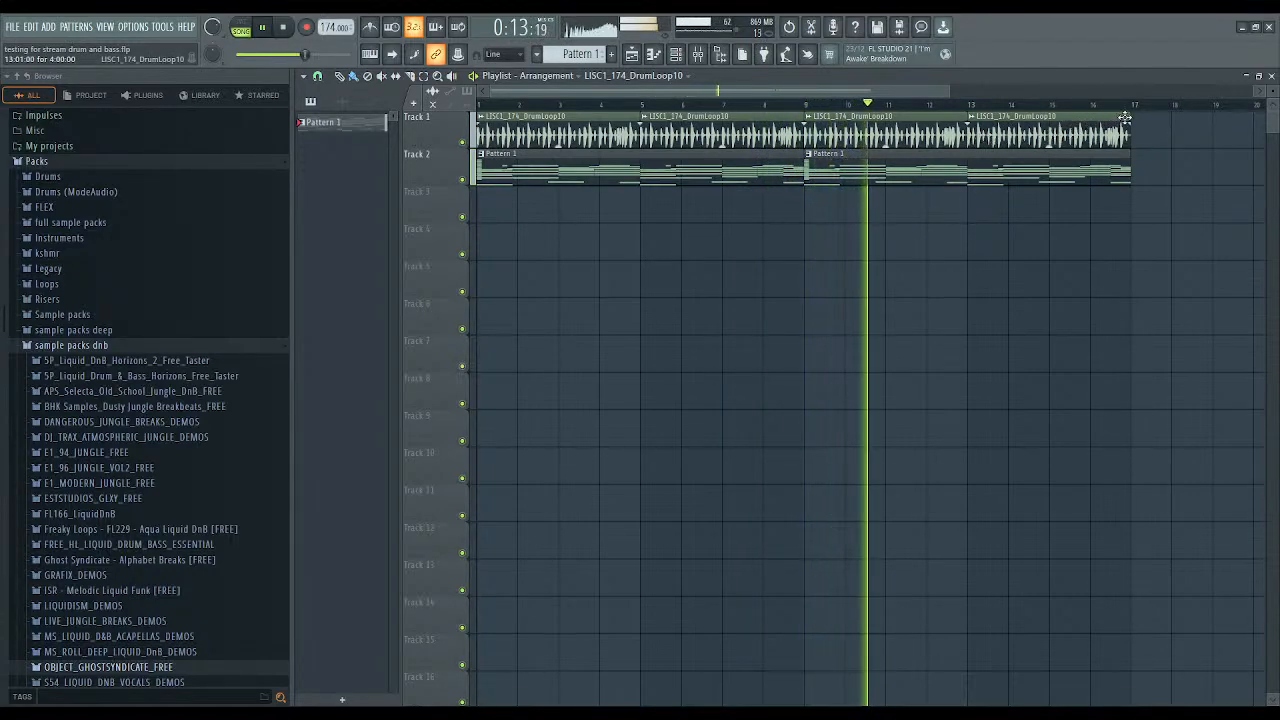
drag(1129, 120, 1104, 118)
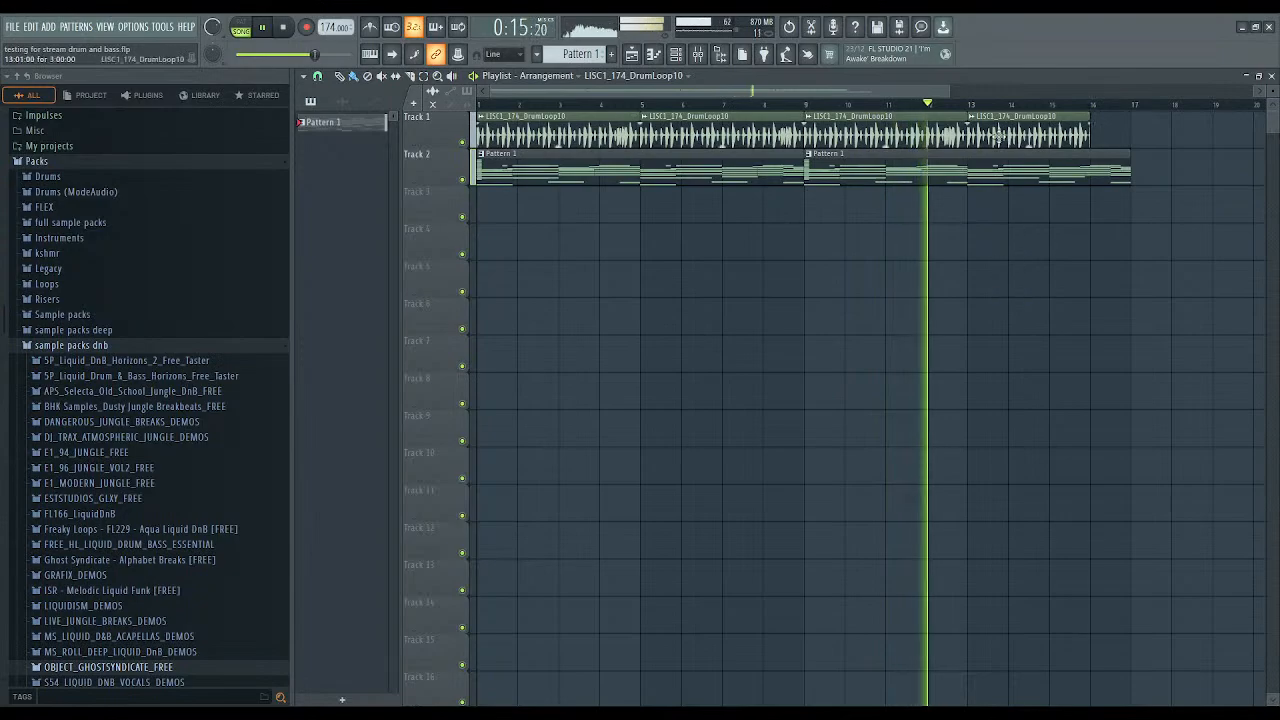
drag(947, 90, 1040, 90)
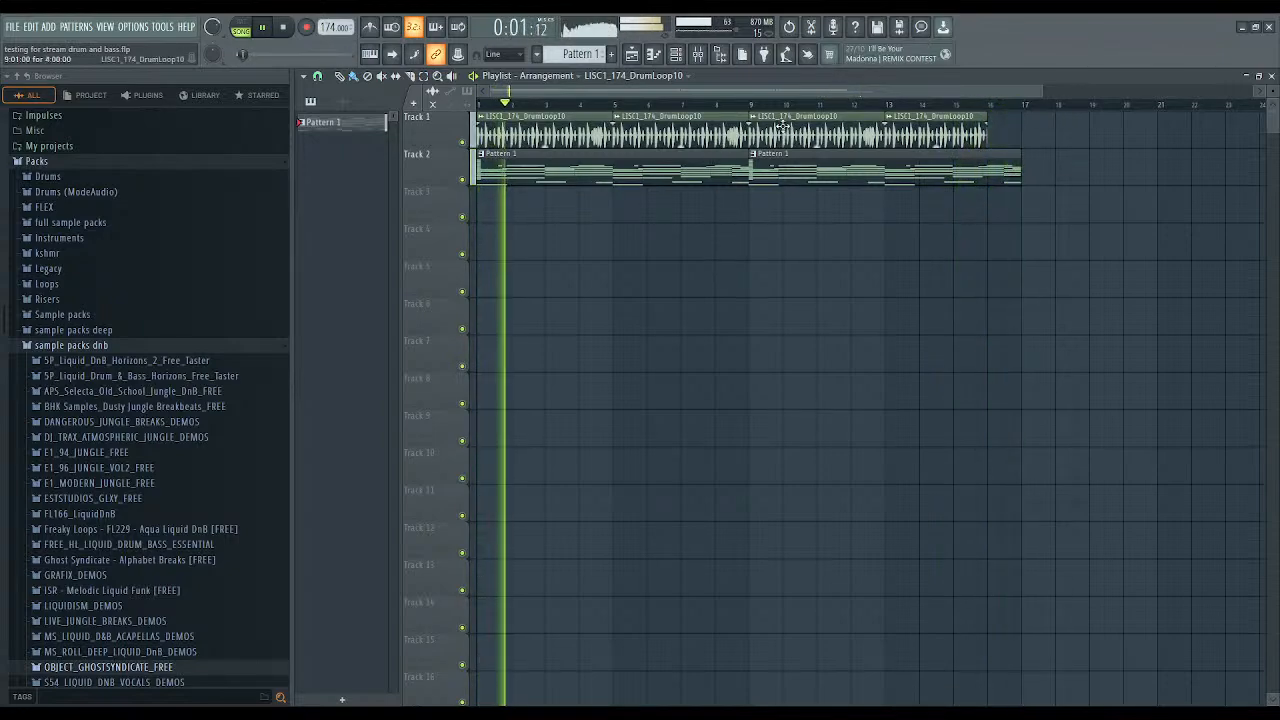
Extend the last drum loop on Track 1 to bar 17 and unmute the Surge XT channel in the channel rack.
drag(984, 117, 1020, 117)
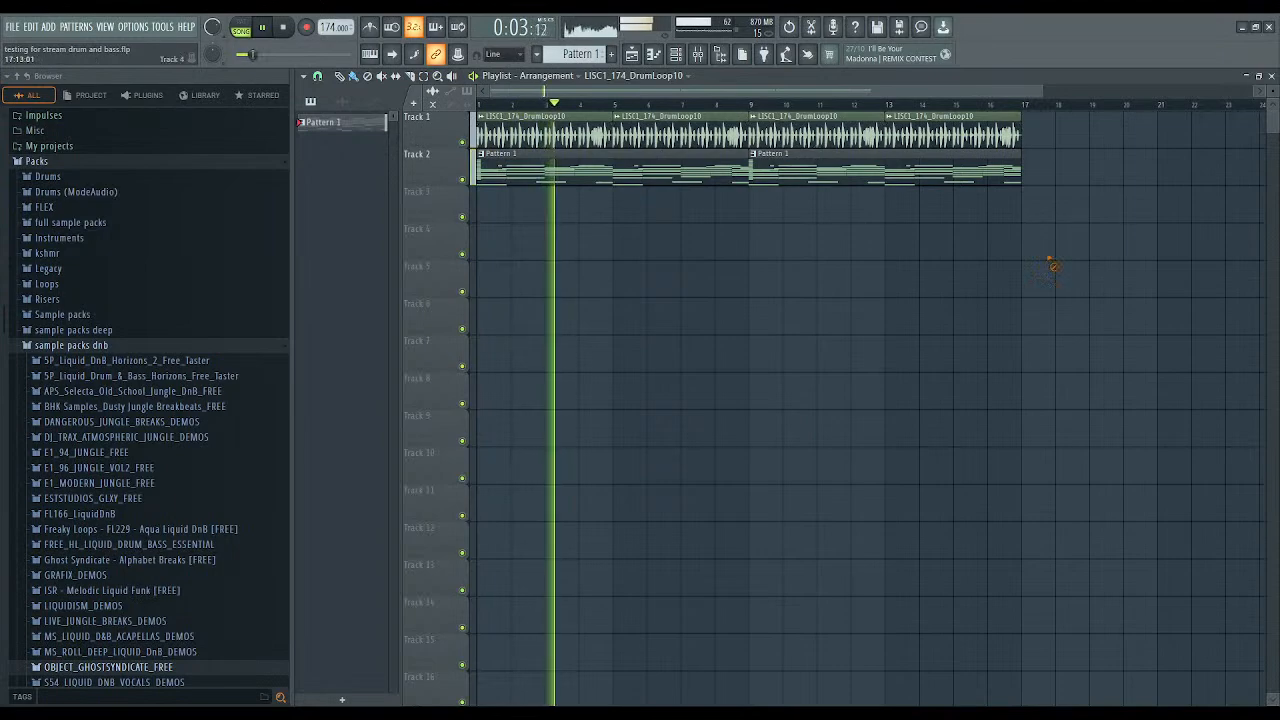
click(680, 56)
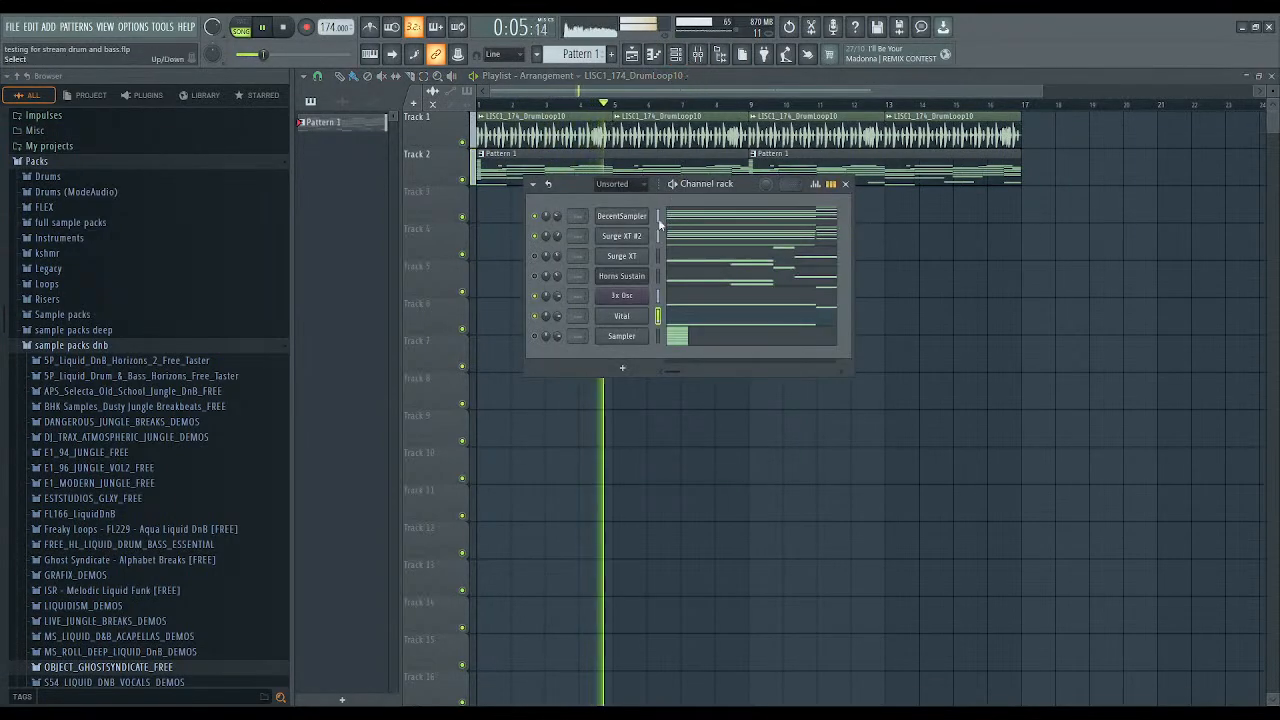
key(space)
key(space)
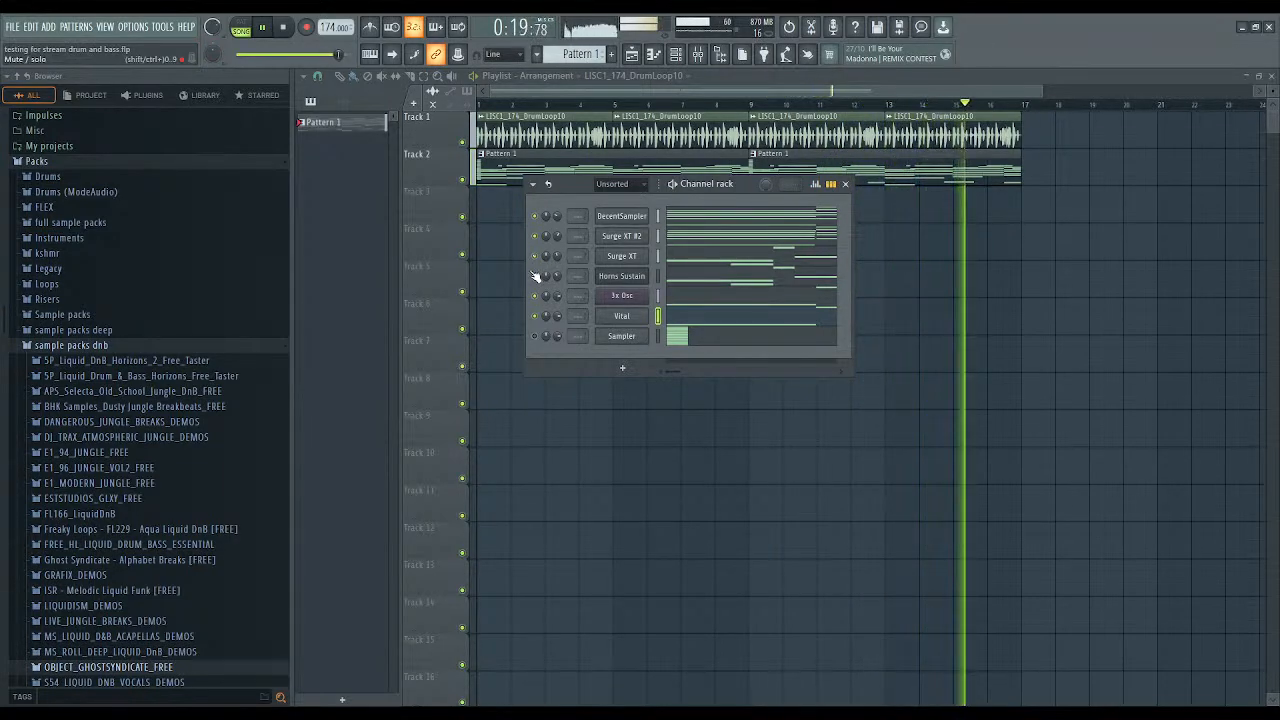
Open the FLEX instrument of the Horns Sustain channel and filter its presets to the Lead type.
click(622, 276)
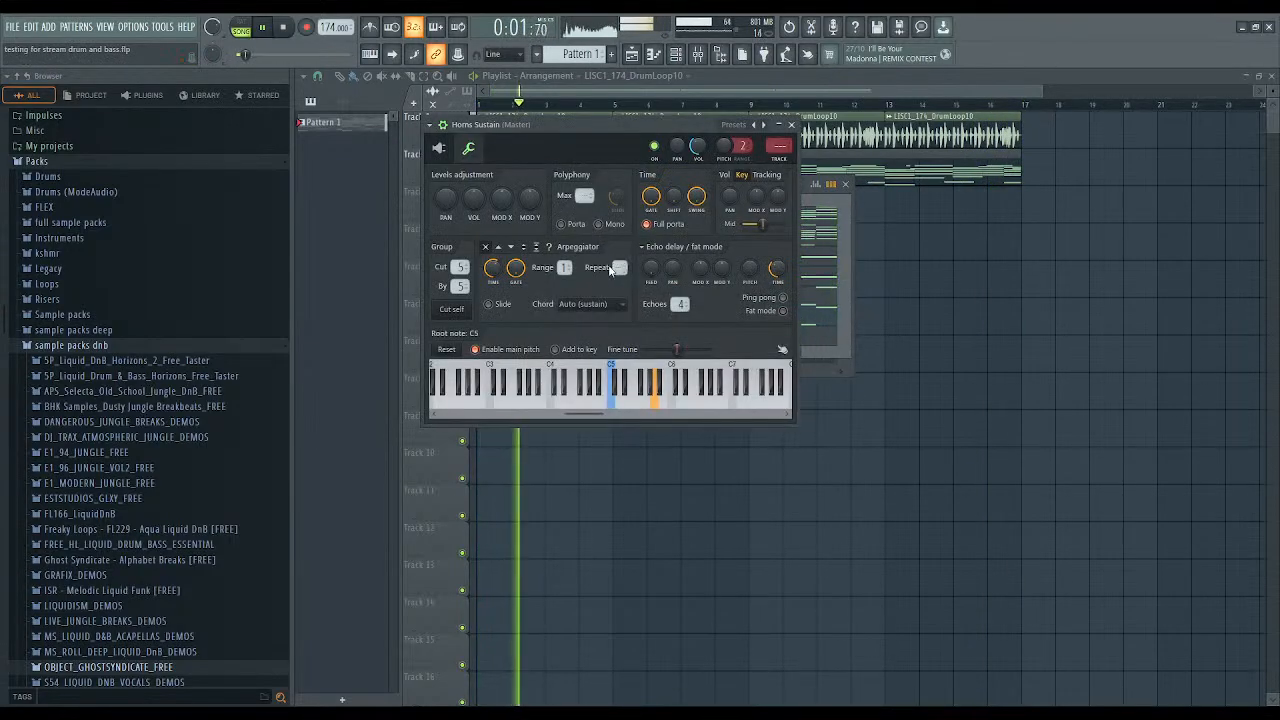
click(440, 148)
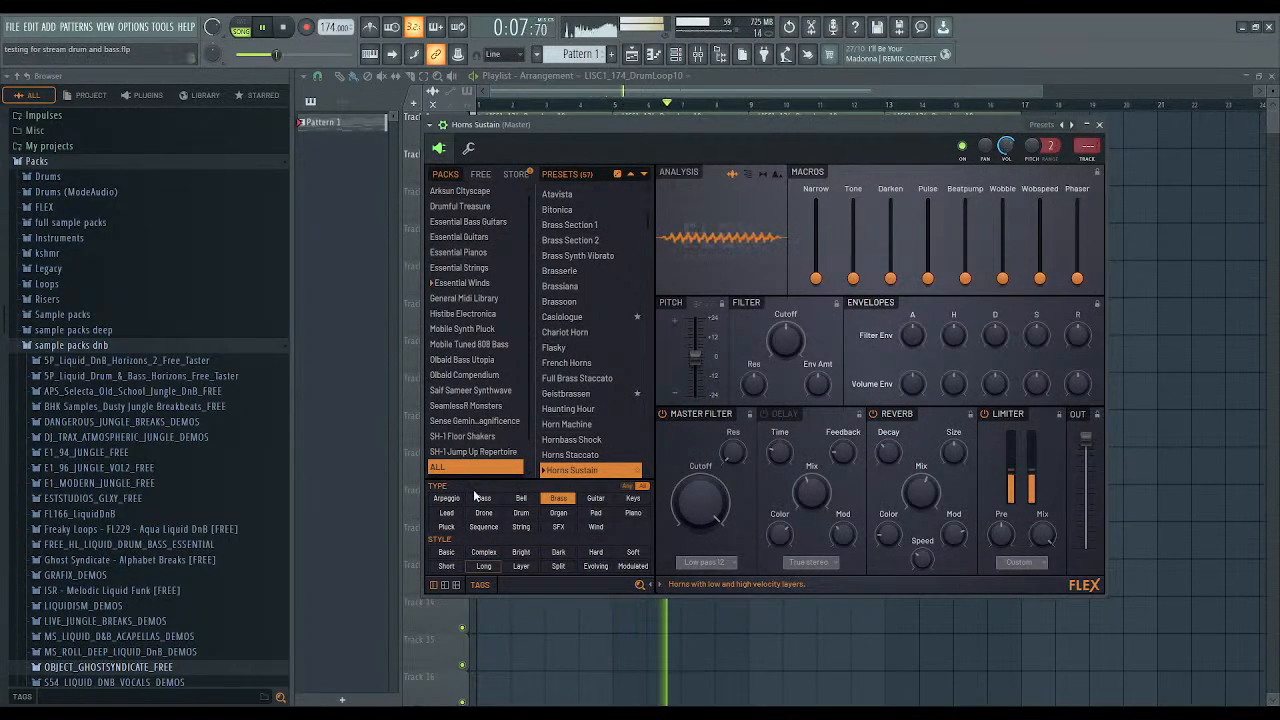
click(447, 513)
Audition Aphex Antenna and a series of random FLEX lead presets, including Solo Vox, Magruda, Psycho Tabs, Synthetica, Pitched Saws and Aesthetic.
click(587, 316)
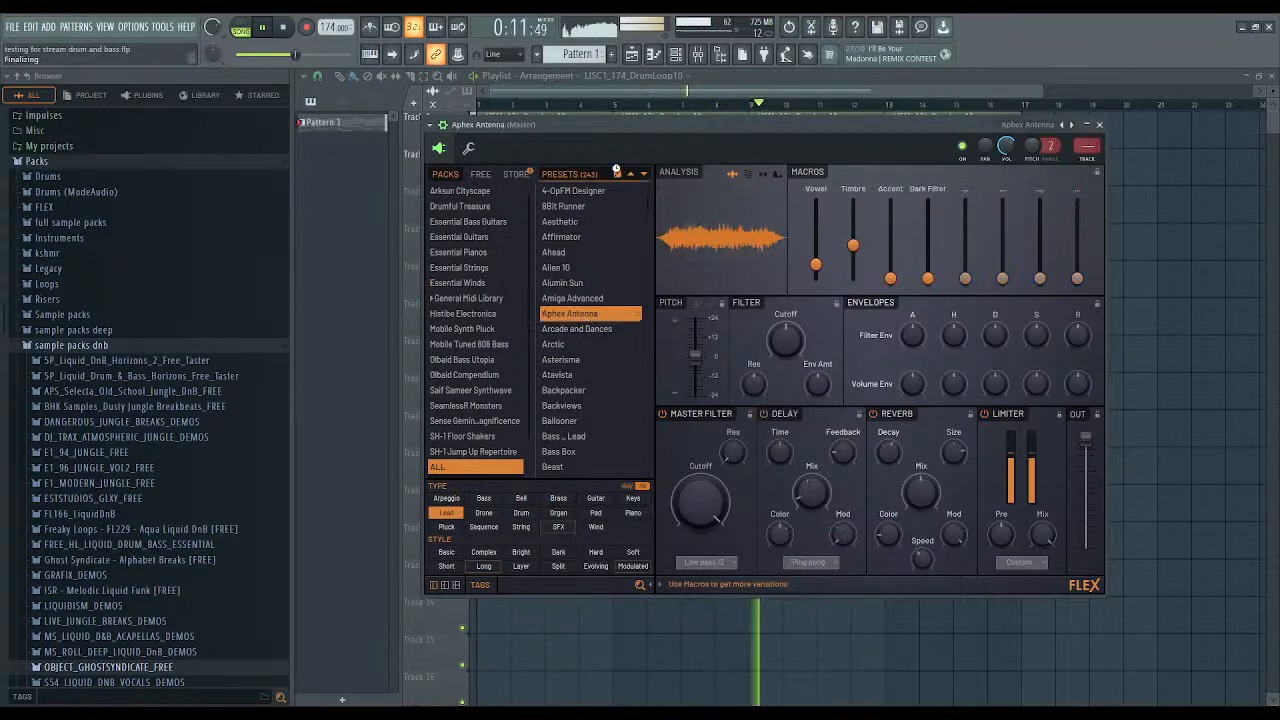
click(617, 173)
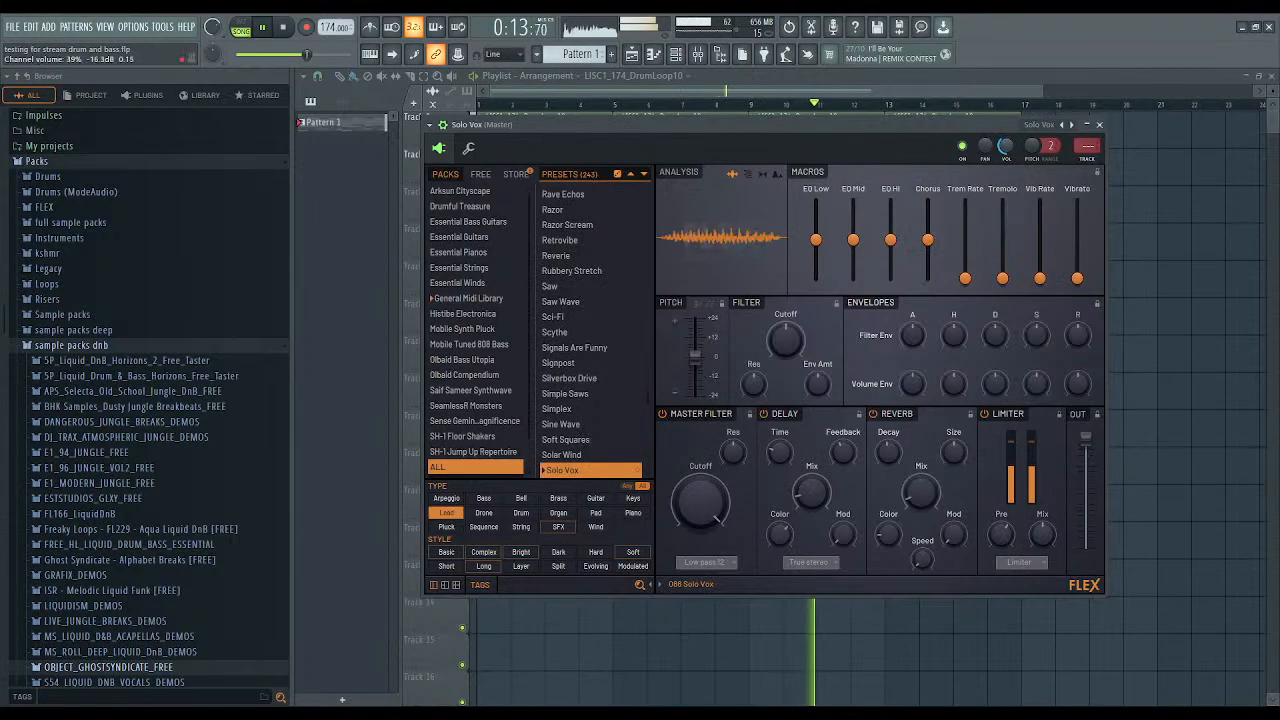
click(619, 175)
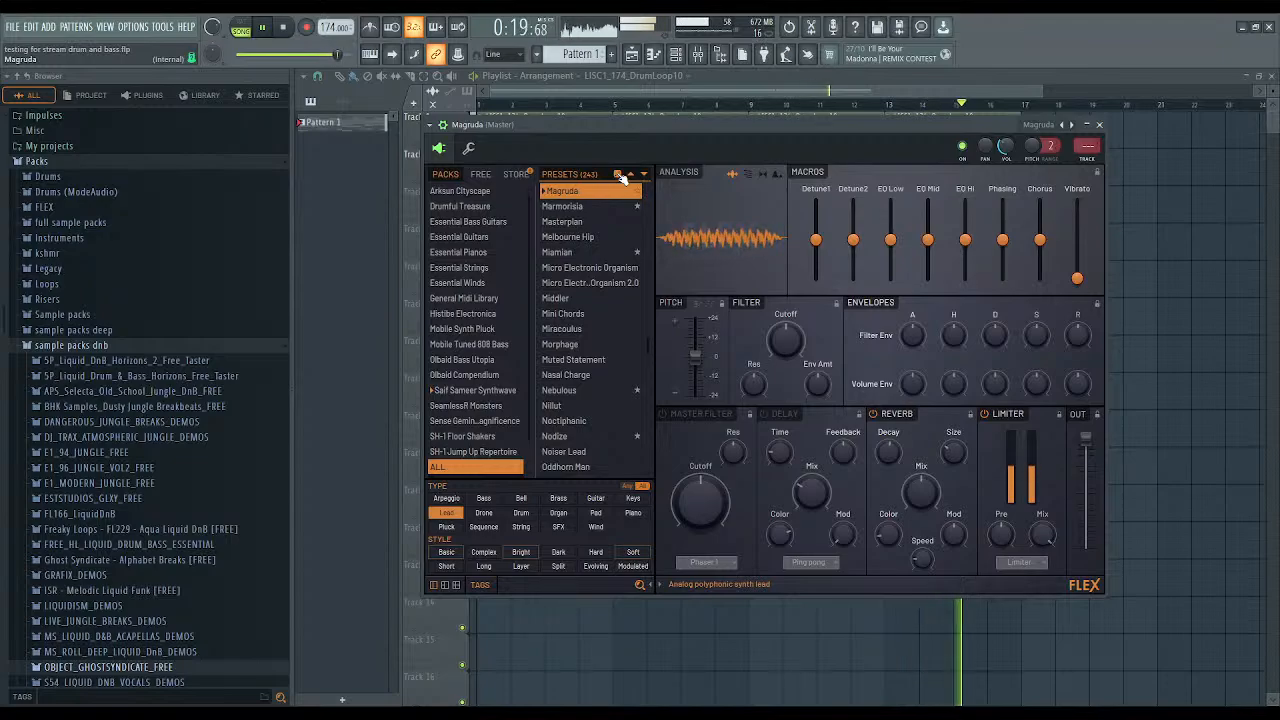
click(619, 175)
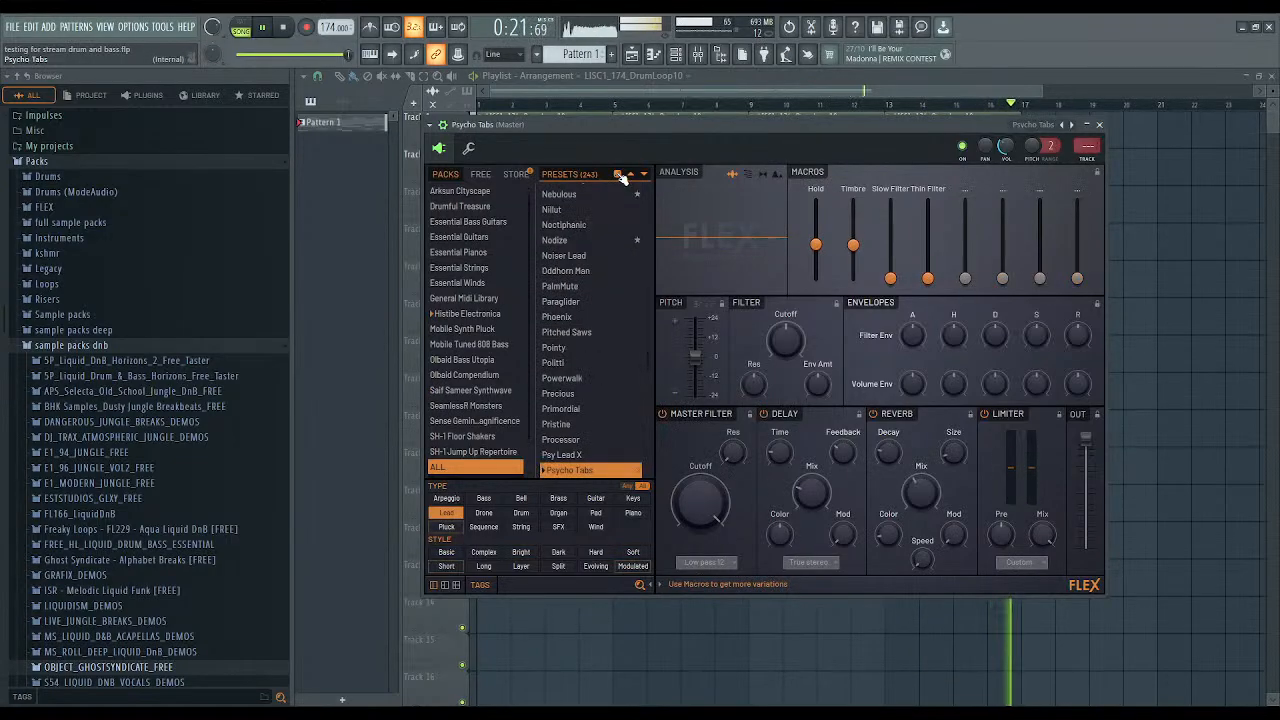
click(618, 174)
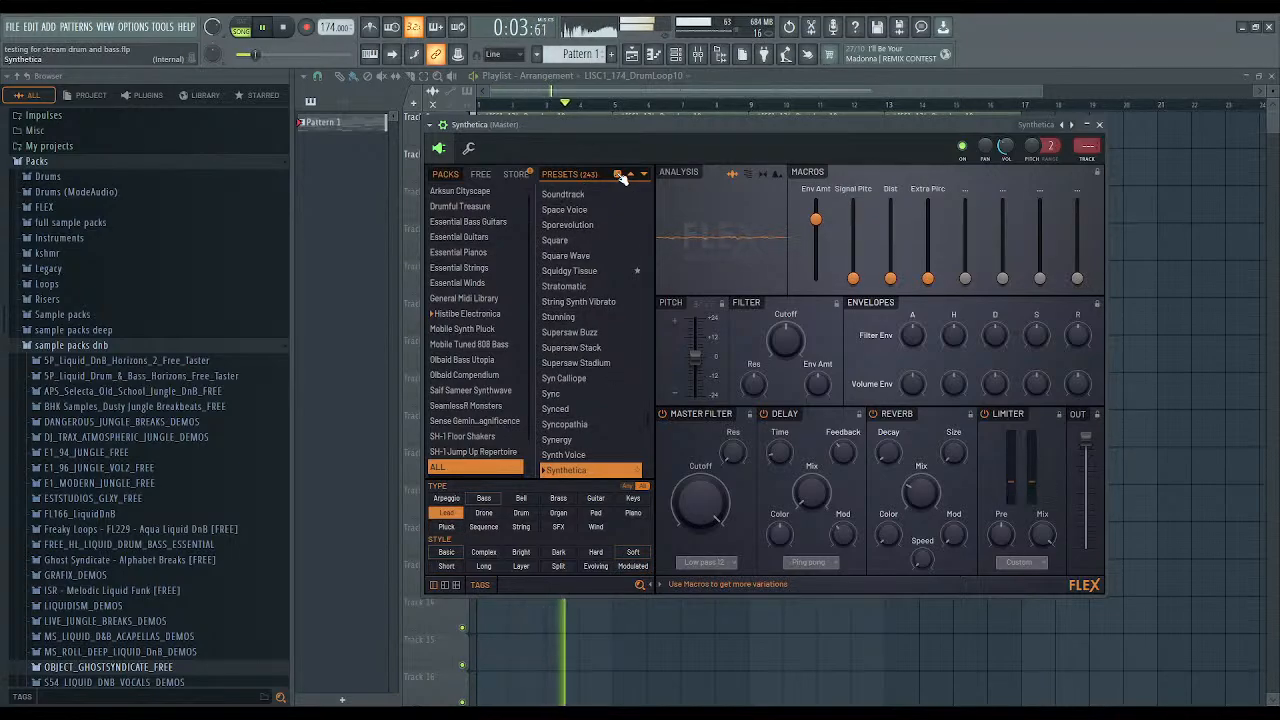
click(620, 176)
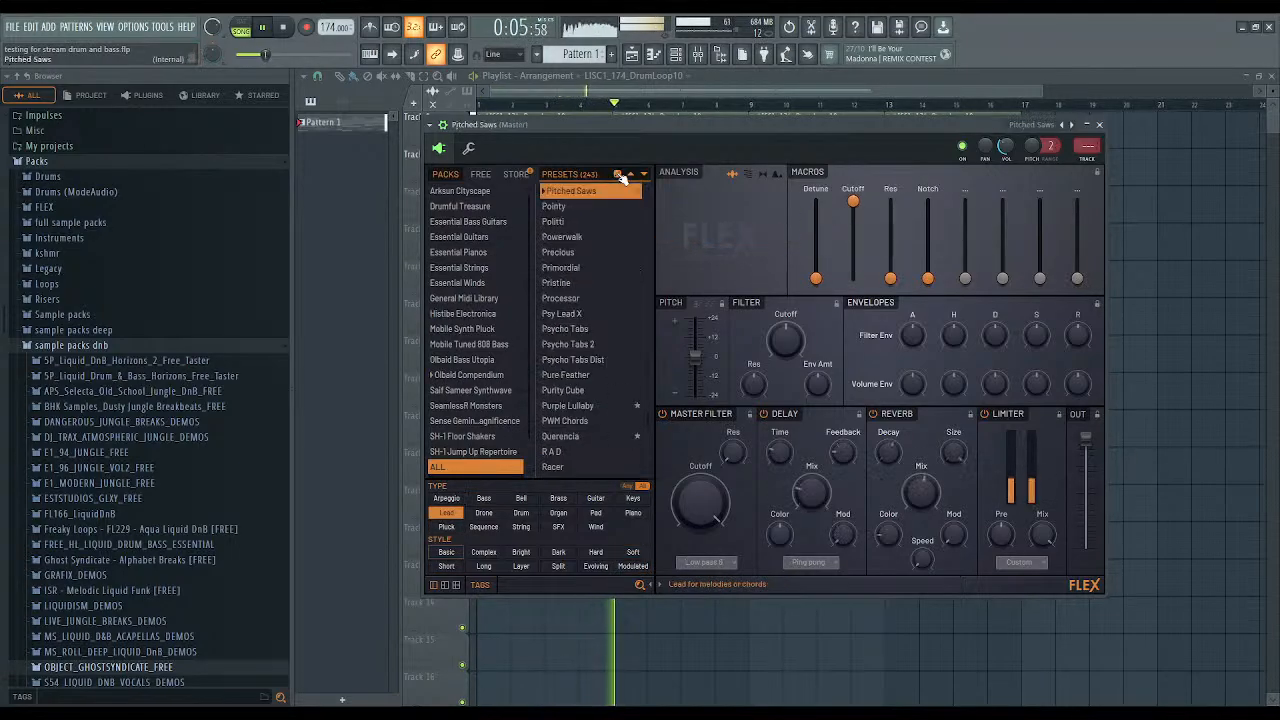
click(620, 176)
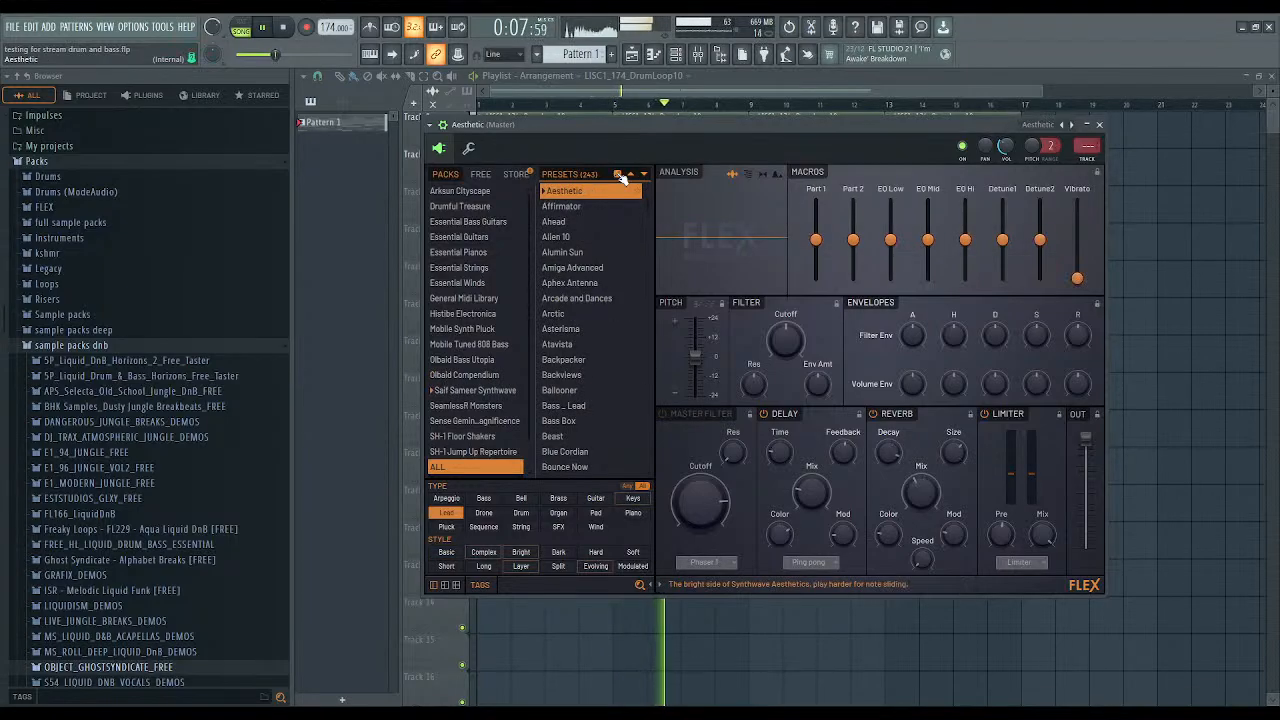
Audition the early entries of the FLEX lead preset list, including Brassiana, Clean Pick and Crystal 2.
click(573, 330)
scroll(575, 334, down, 3)
click(575, 334)
scroll(575, 334, down, 2)
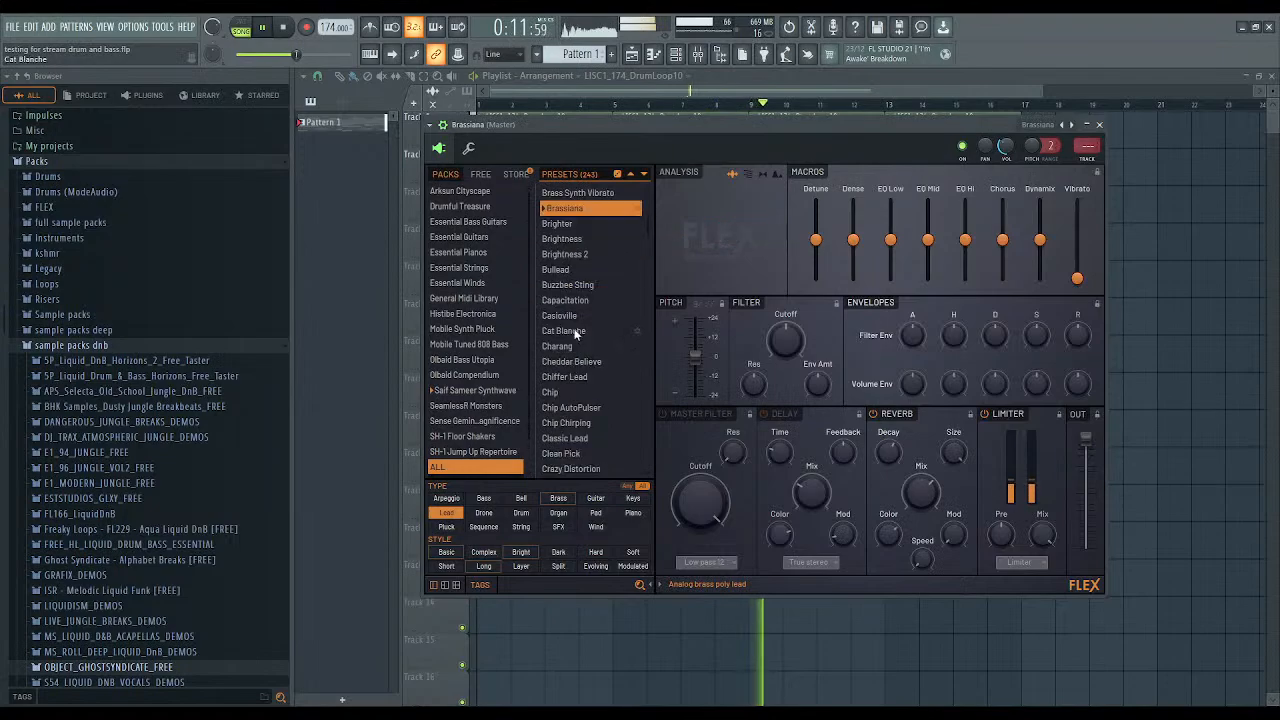
click(575, 334)
scroll(575, 334, down, 2)
click(575, 334)
scroll(575, 334, down, 2)
click(573, 328)
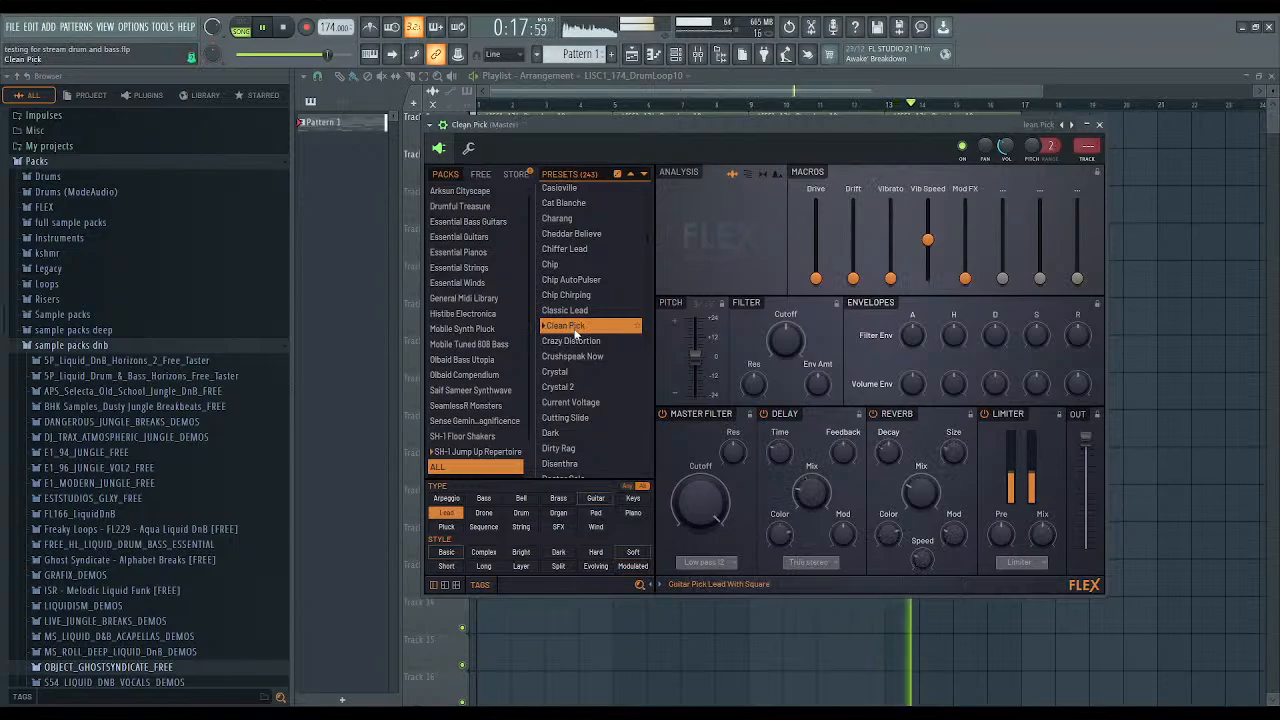
scroll(575, 334, down, 2)
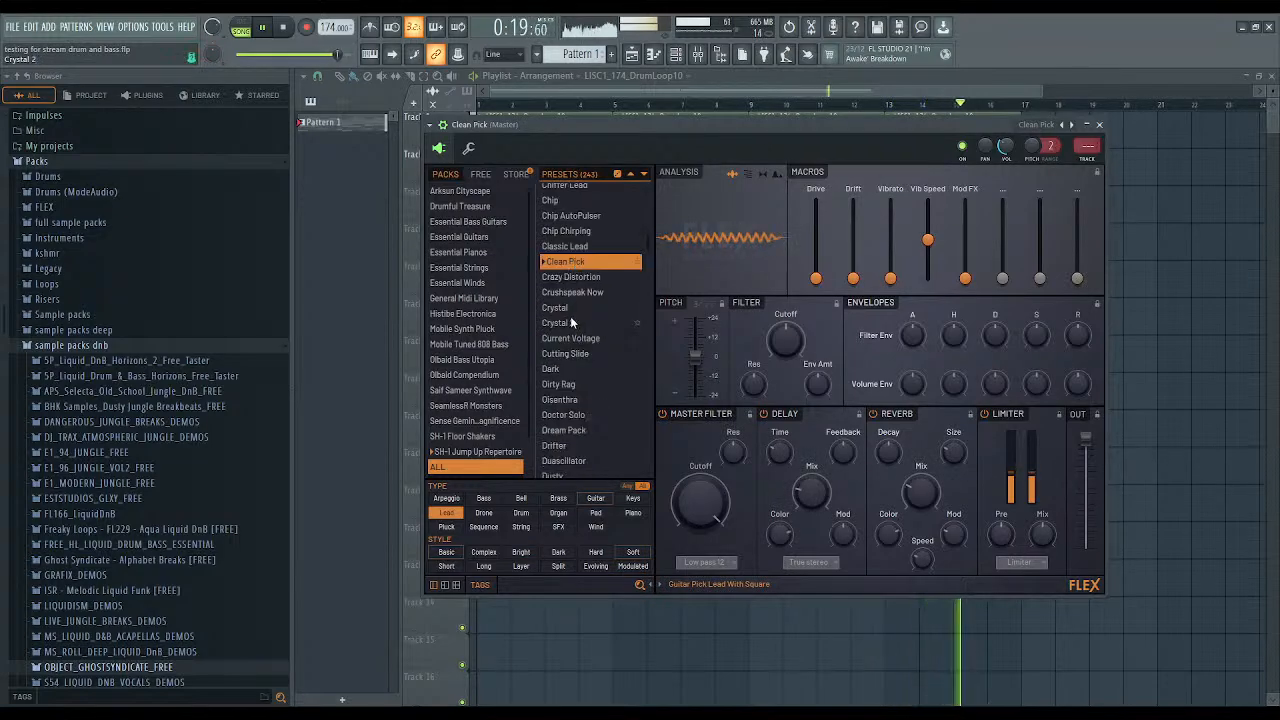
click(576, 322)
scroll(578, 326, down, 2)
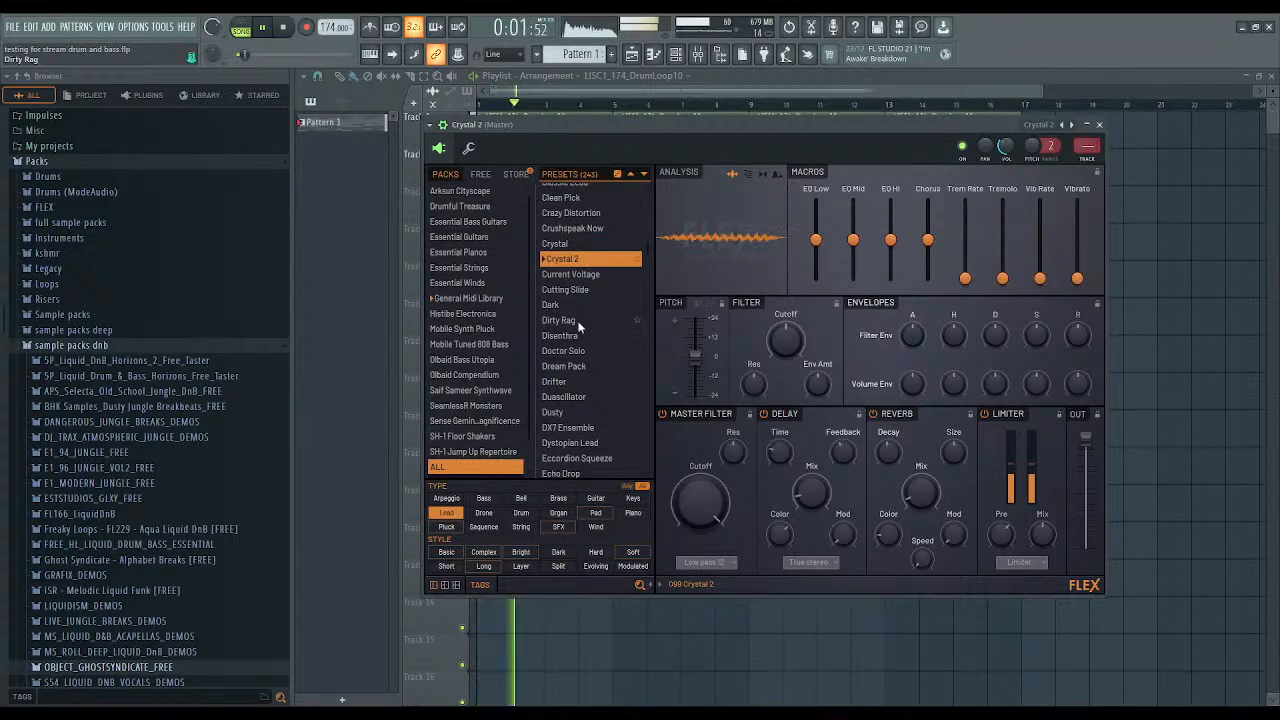
Audition the FLEX lead presets Electric Amped, Ethereal, Fantasia and Flat Screen.
scroll(582, 312, down, 2)
scroll(582, 312, down, 4)
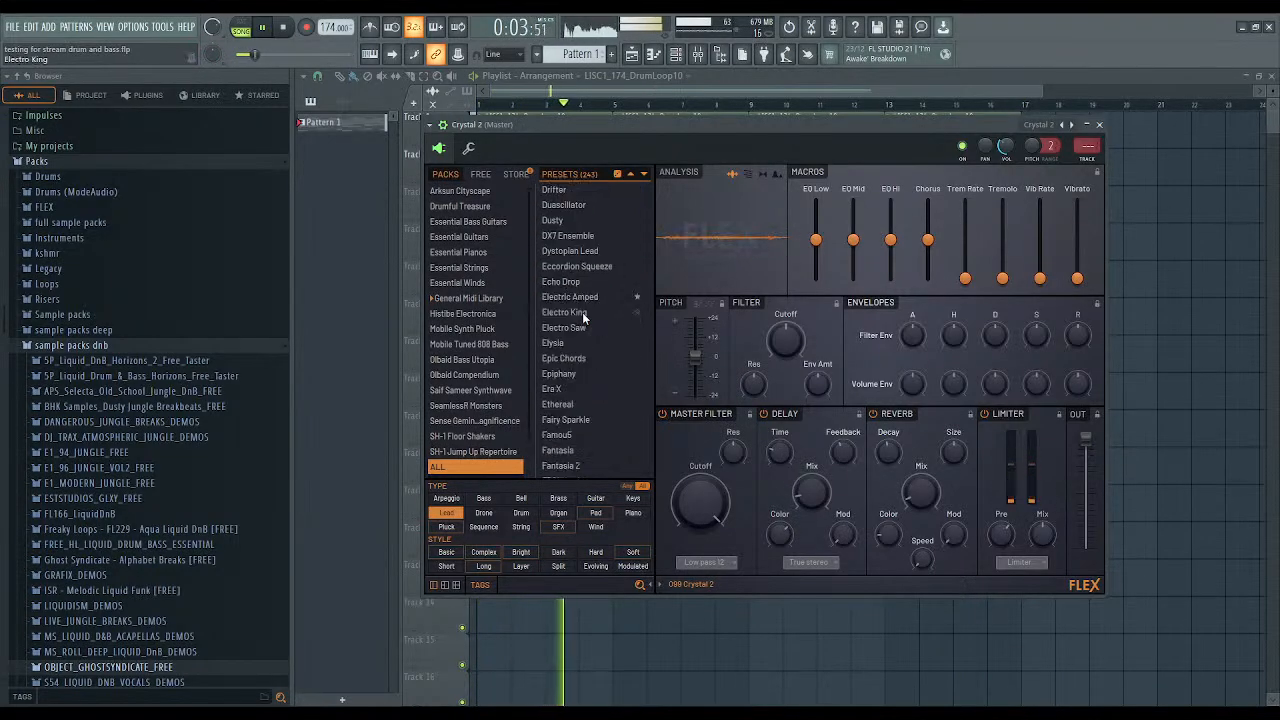
click(589, 298)
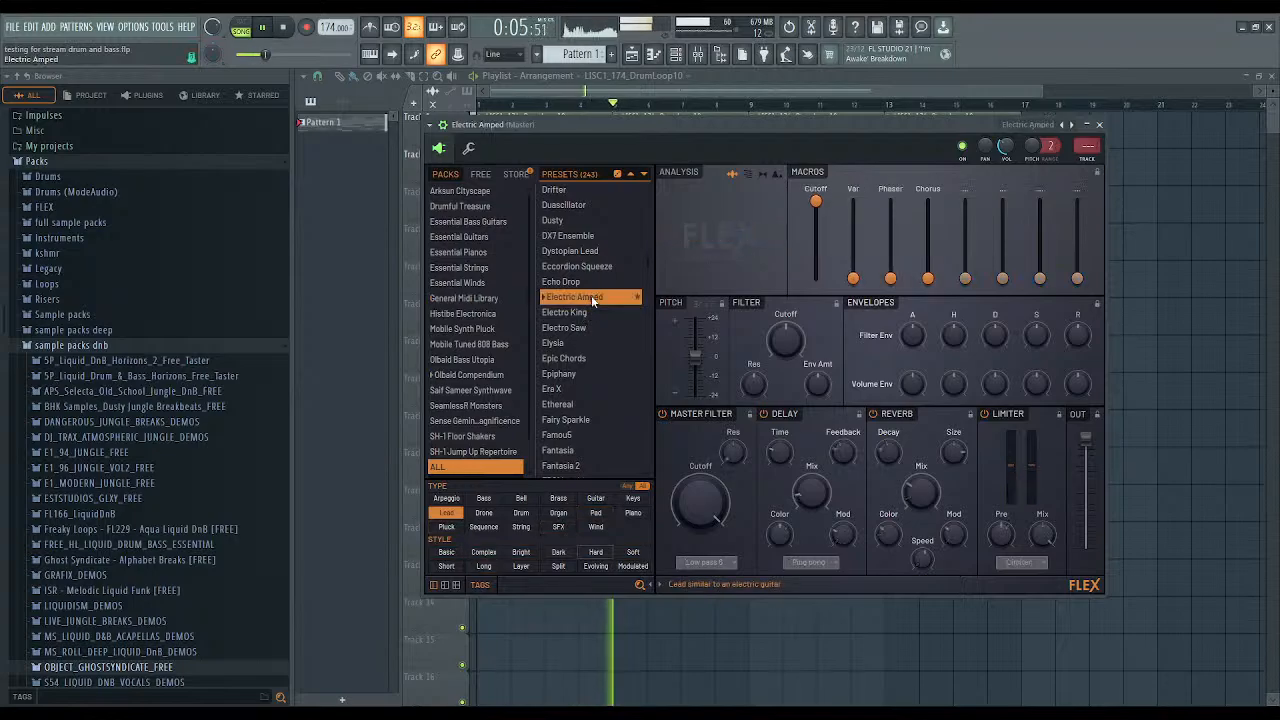
scroll(591, 298, down, 2)
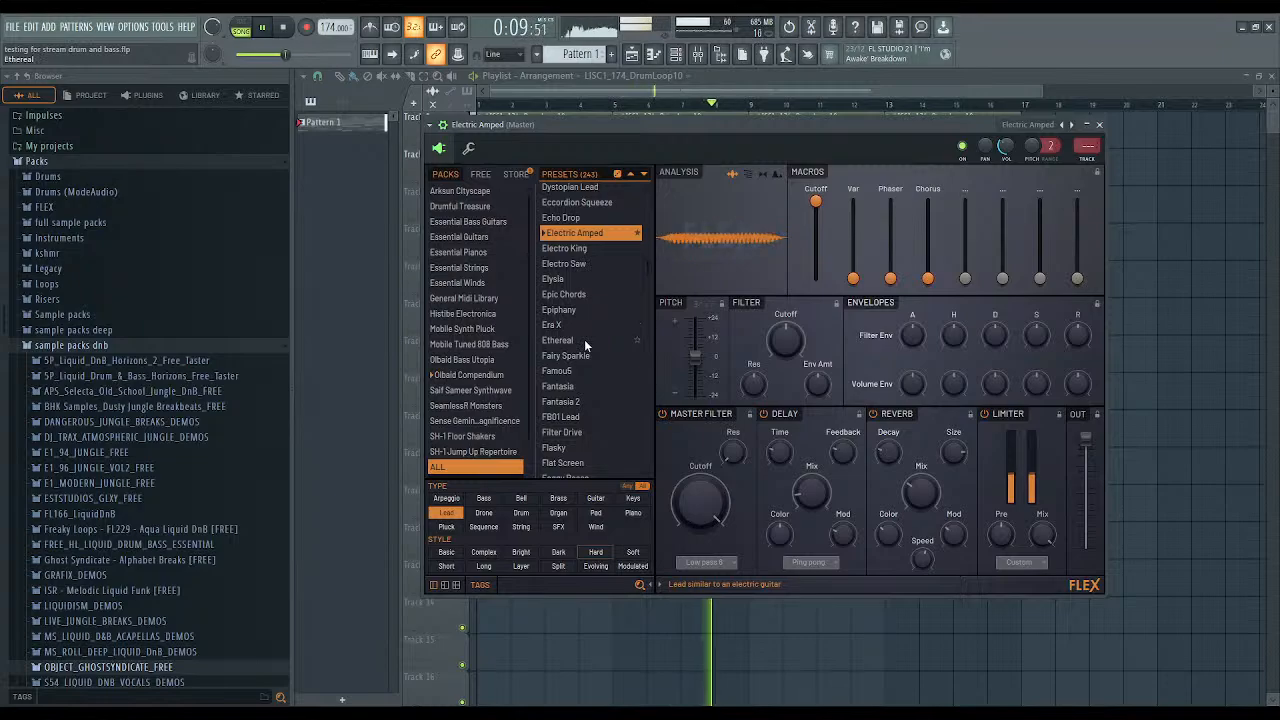
click(584, 339)
scroll(584, 339, down, 2)
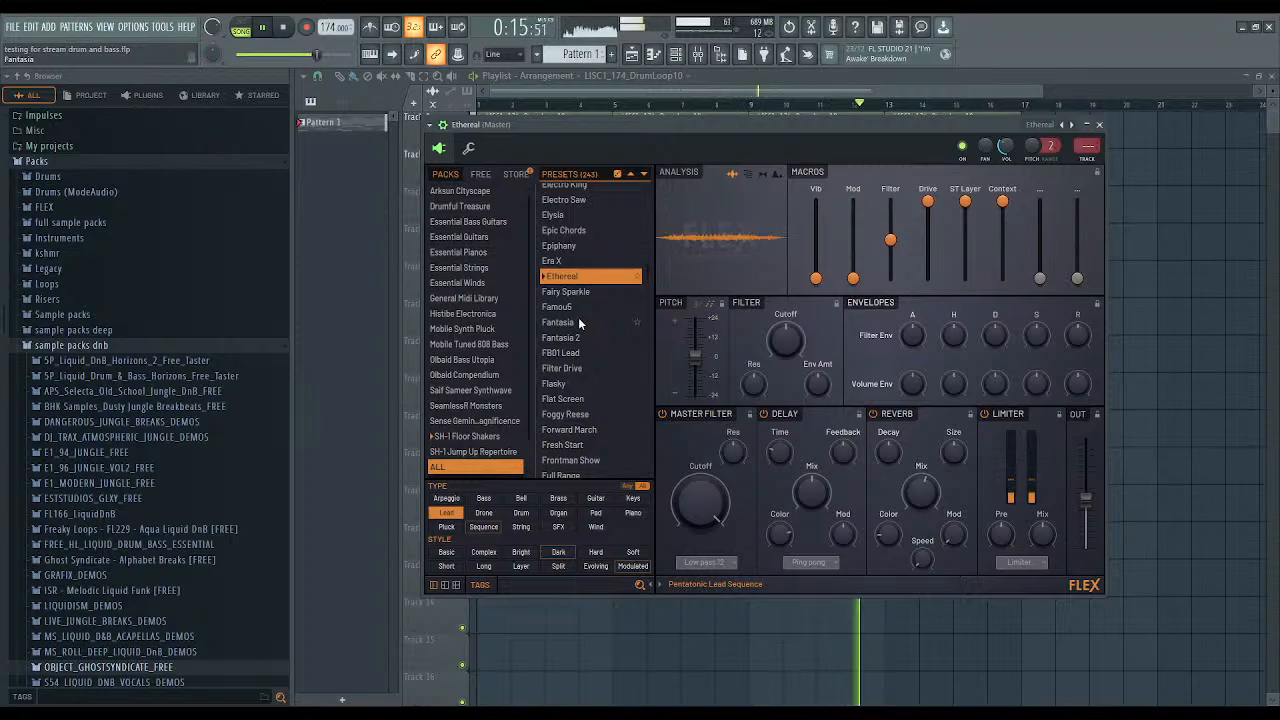
click(578, 320)
scroll(578, 317, down, 2)
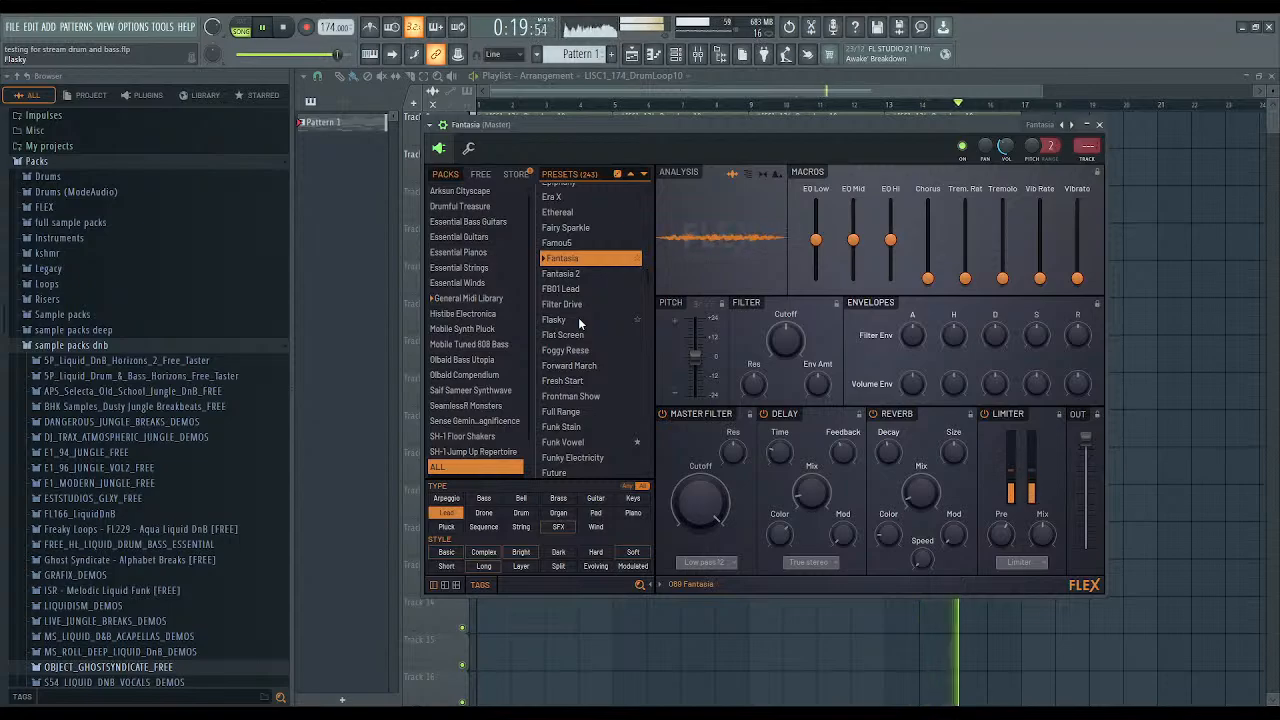
click(581, 336)
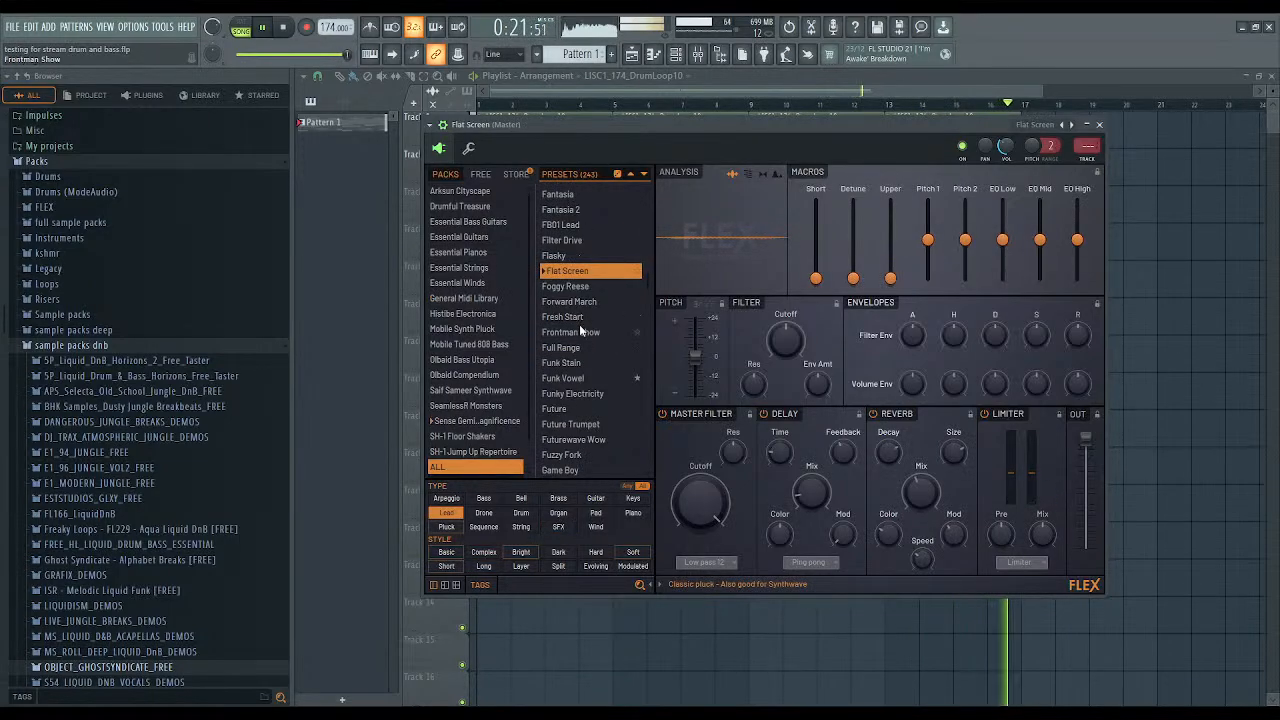
Audition the FLEX lead presets Funk Vowel, Game Boy, Geistbrassen and Gooey.
click(588, 377)
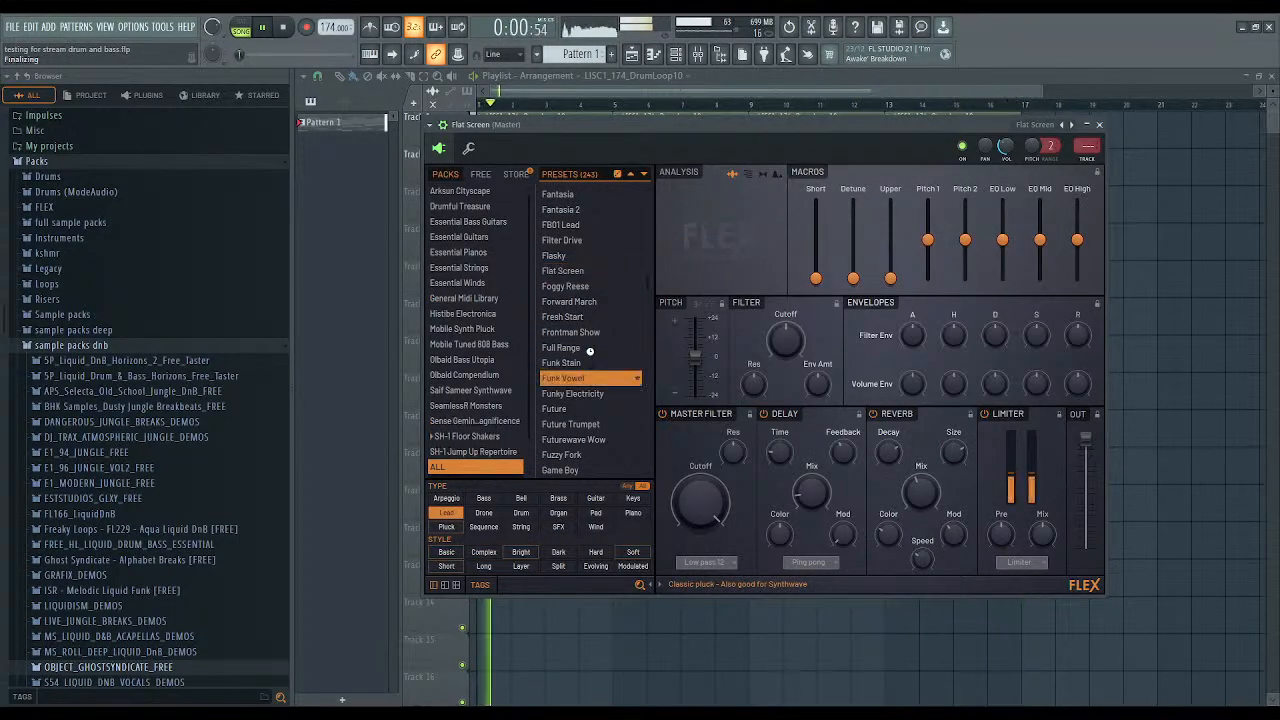
scroll(588, 345, down, 1)
scroll(582, 317, down, 1)
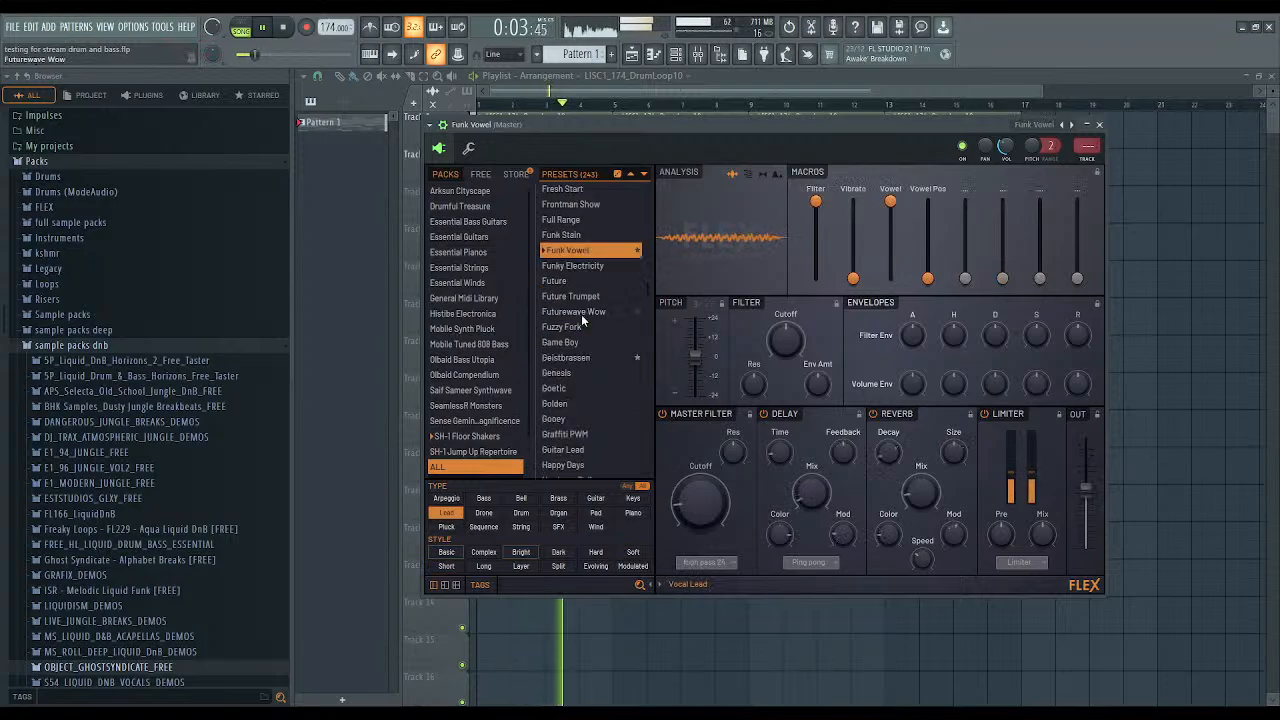
click(590, 342)
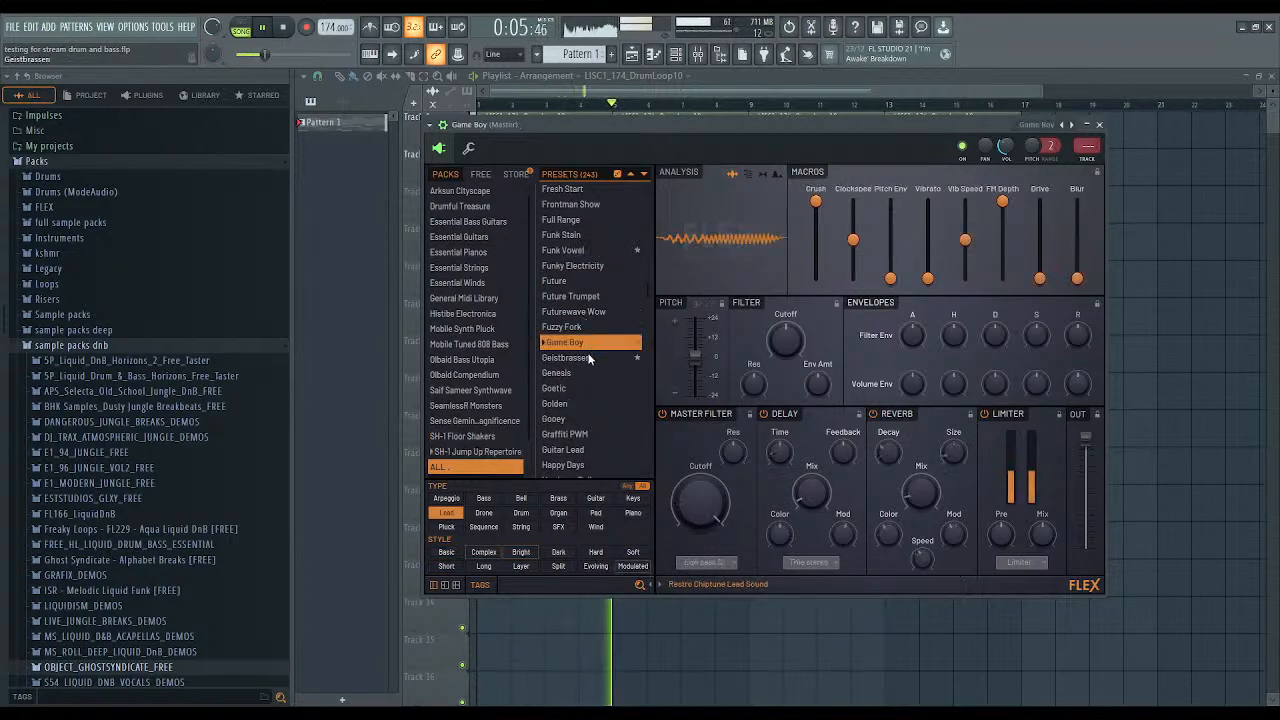
click(588, 357)
scroll(589, 357, down, 2)
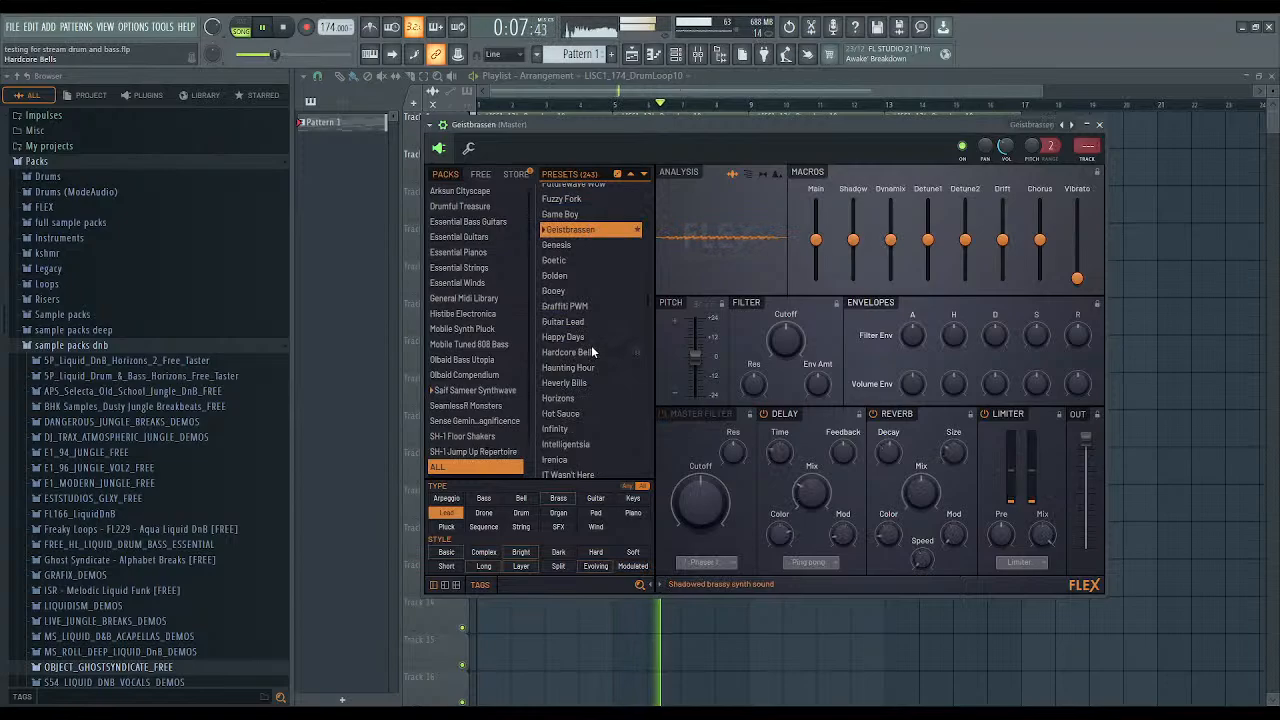
click(589, 291)
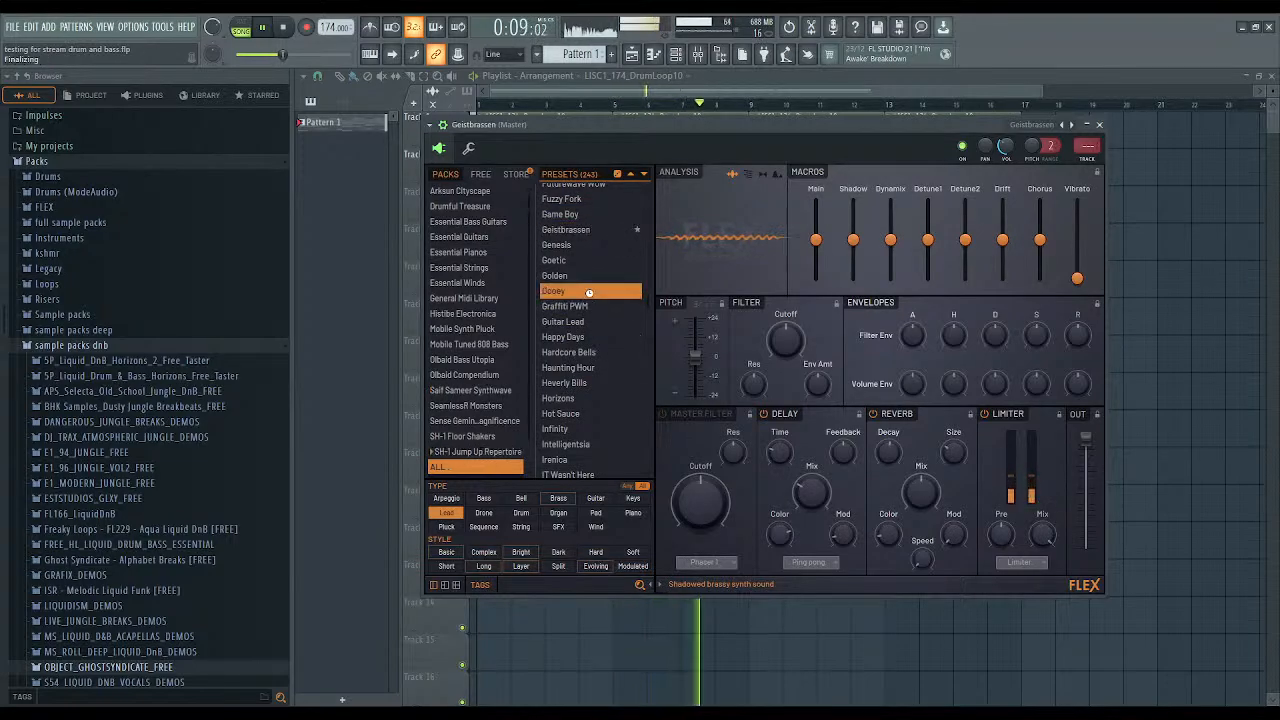
Audition the FLEX lead presets Irenica, Katalina, Libra, Madlad and Marmorisia.
scroll(589, 350, down, 1)
scroll(589, 345, down, 1)
click(589, 333)
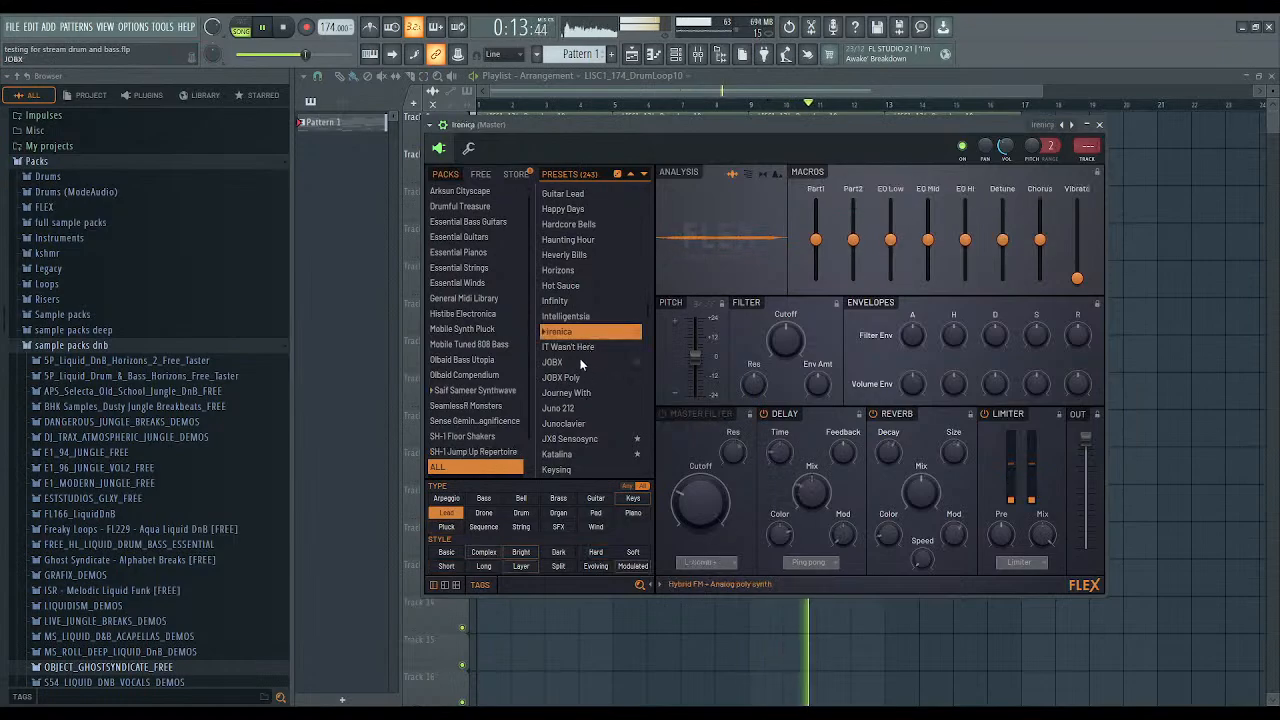
scroll(582, 365, down, 1)
click(590, 390)
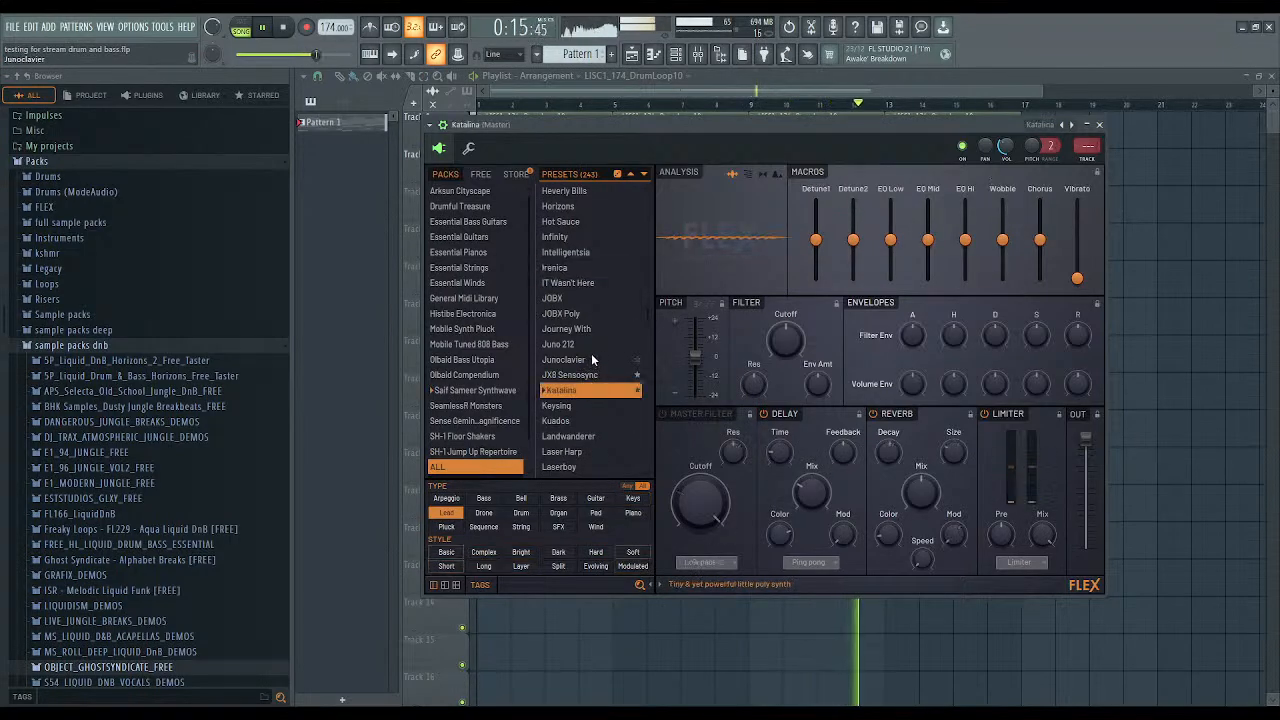
scroll(591, 353, down, 2)
click(590, 356)
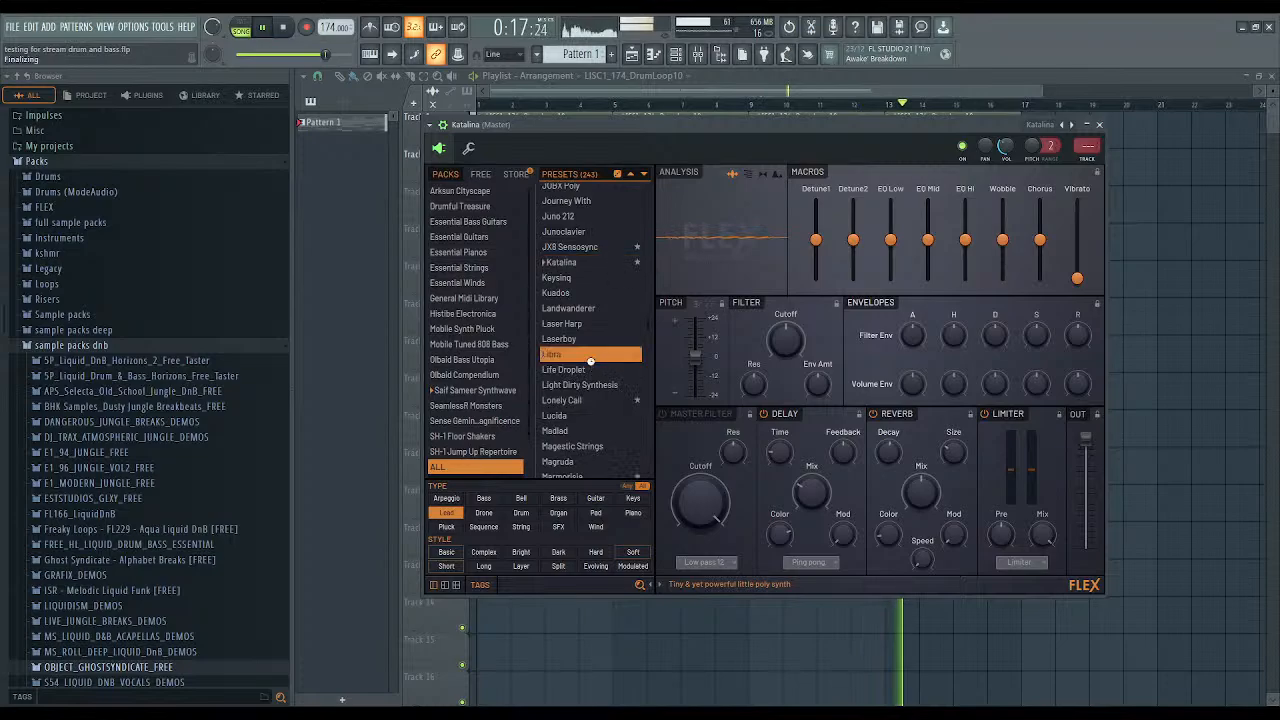
scroll(590, 361, down, 1)
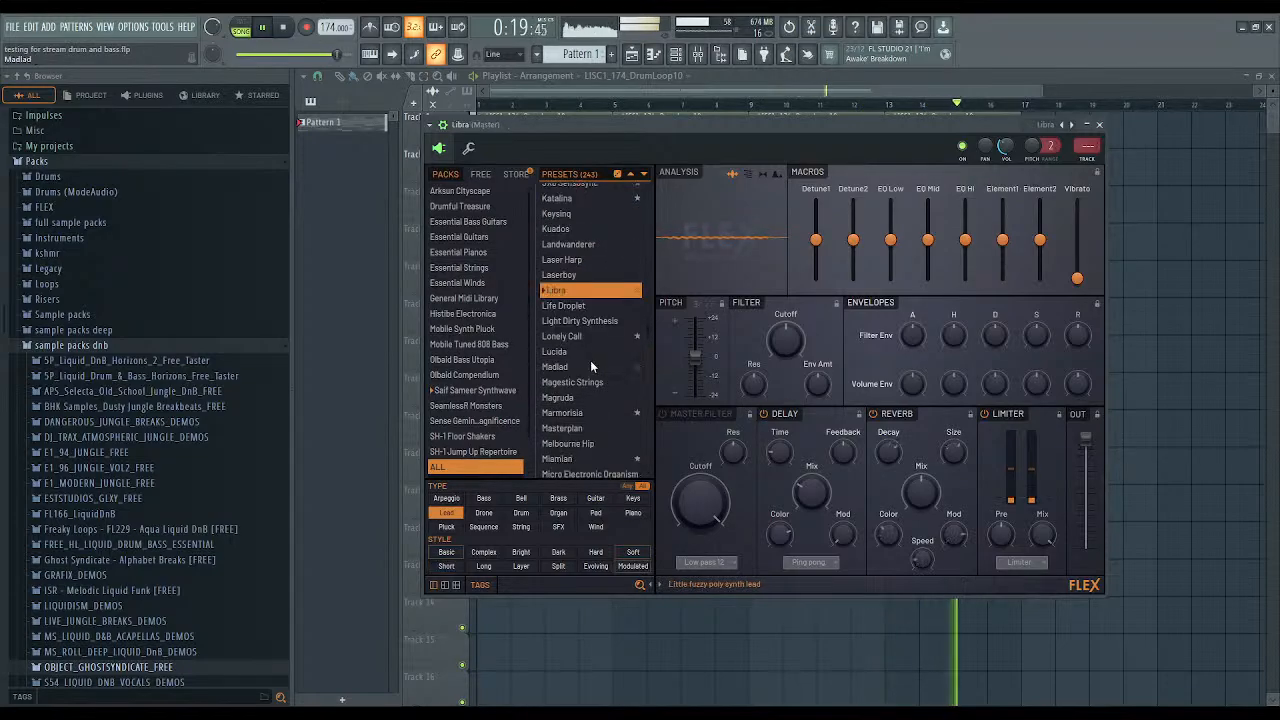
click(591, 363)
scroll(591, 361, down, 1)
click(591, 349)
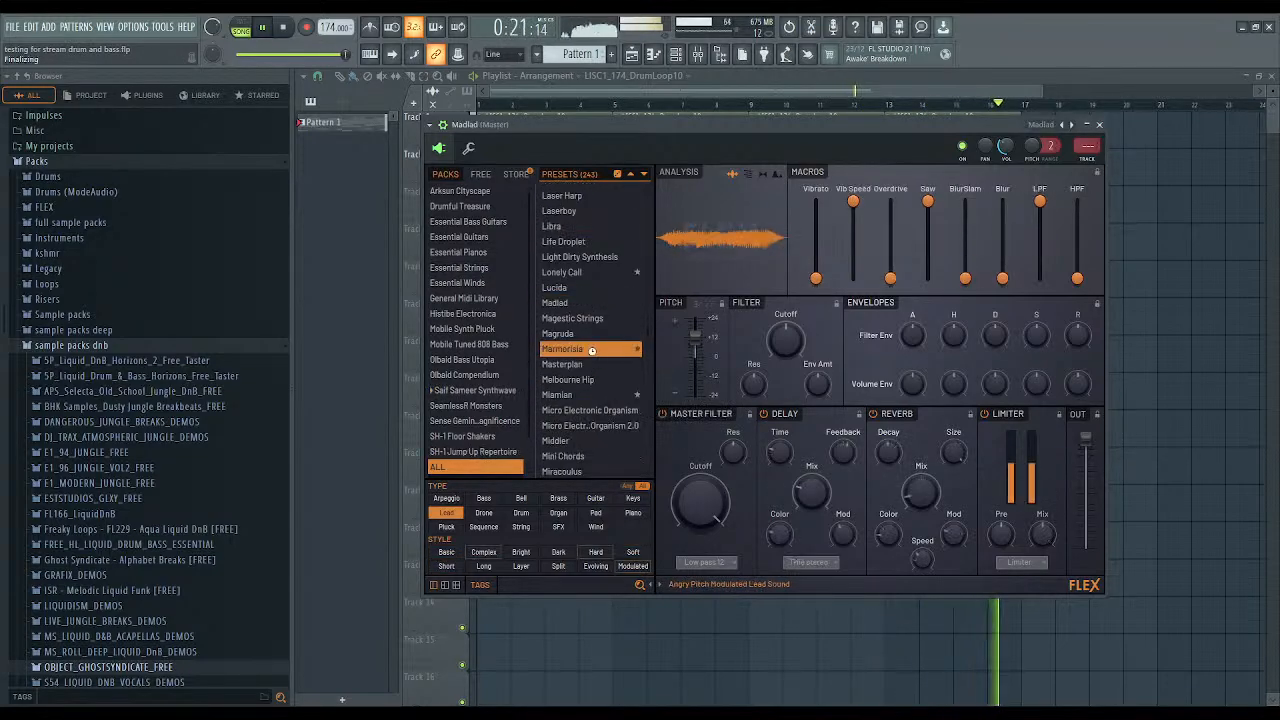
Load the Miamian lead preset in FLEX and open the mixer.
scroll(591, 347, down, 1)
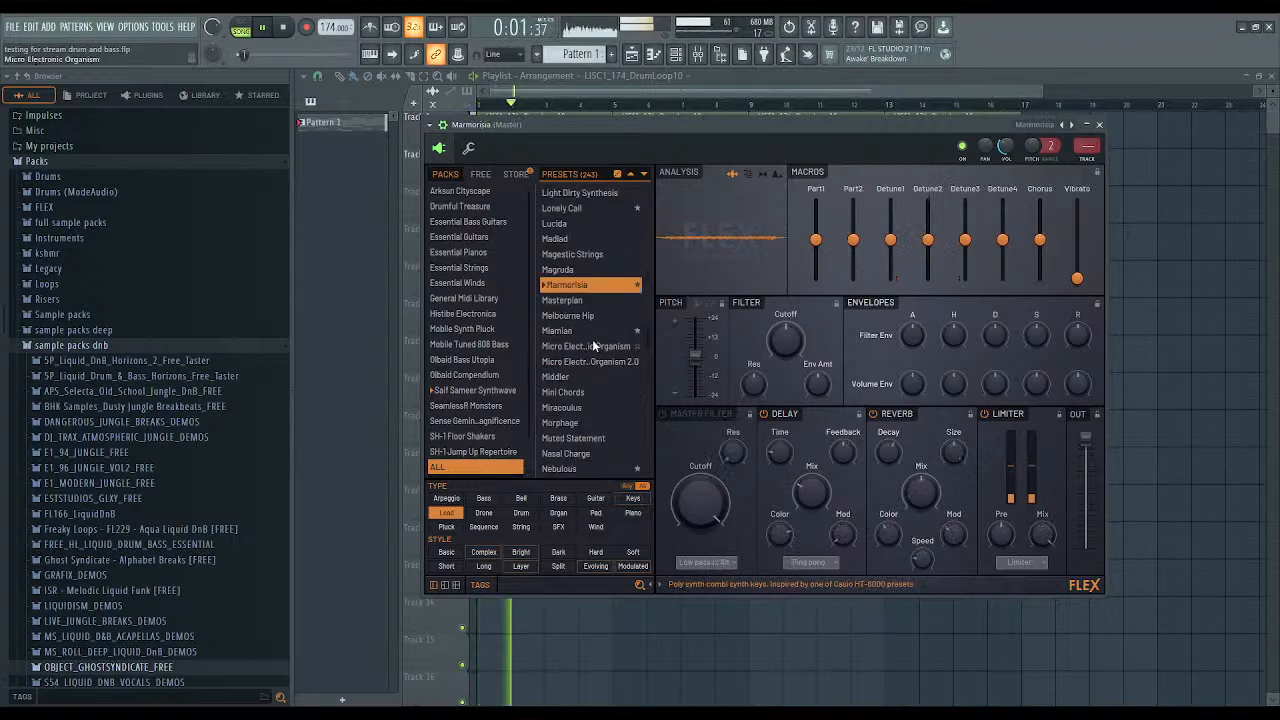
click(592, 332)
scroll(592, 333, down, 1)
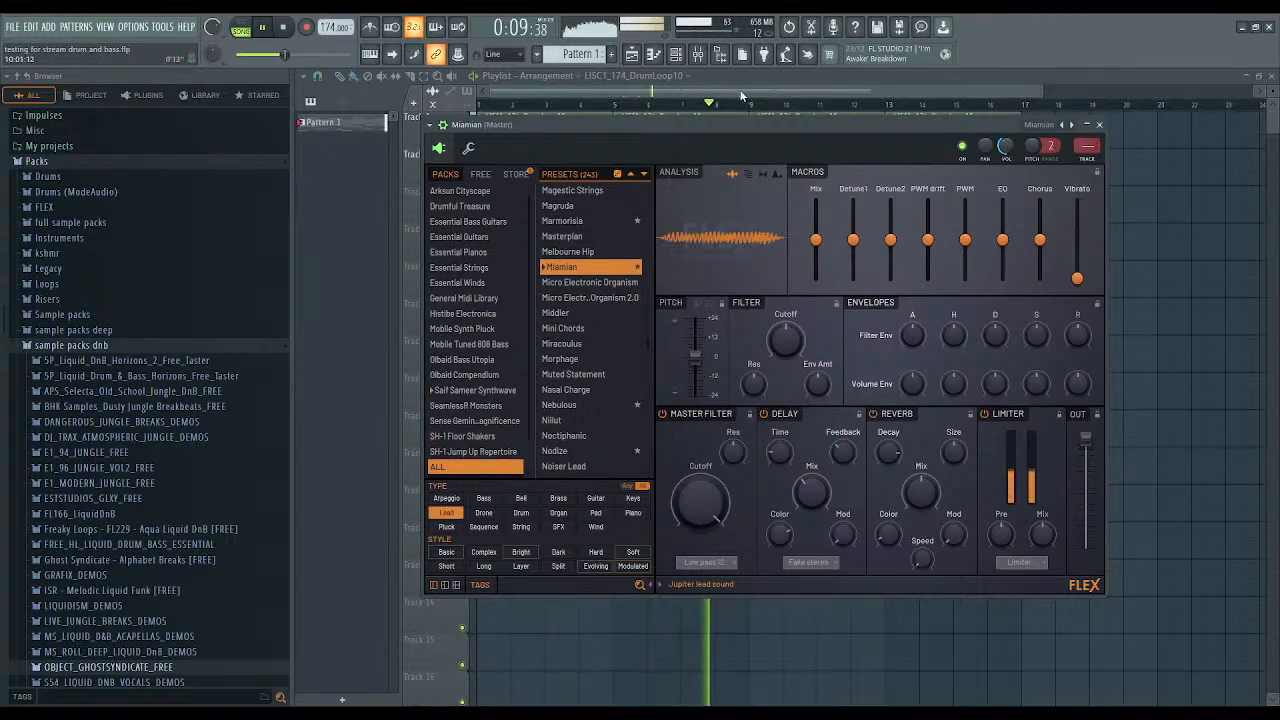
click(698, 55)
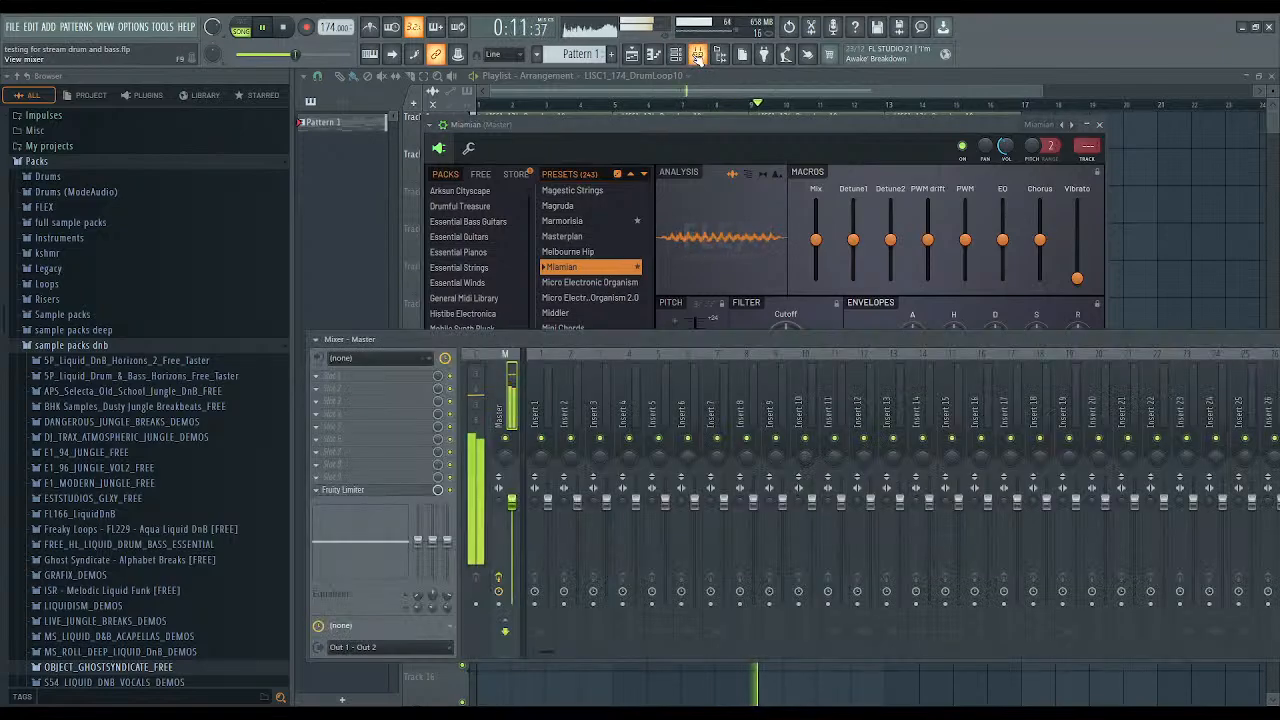
In the Miamian channel's piano roll, replace the opening long G5 note with five short, evenly spaced G5 notes.
click(676, 56)
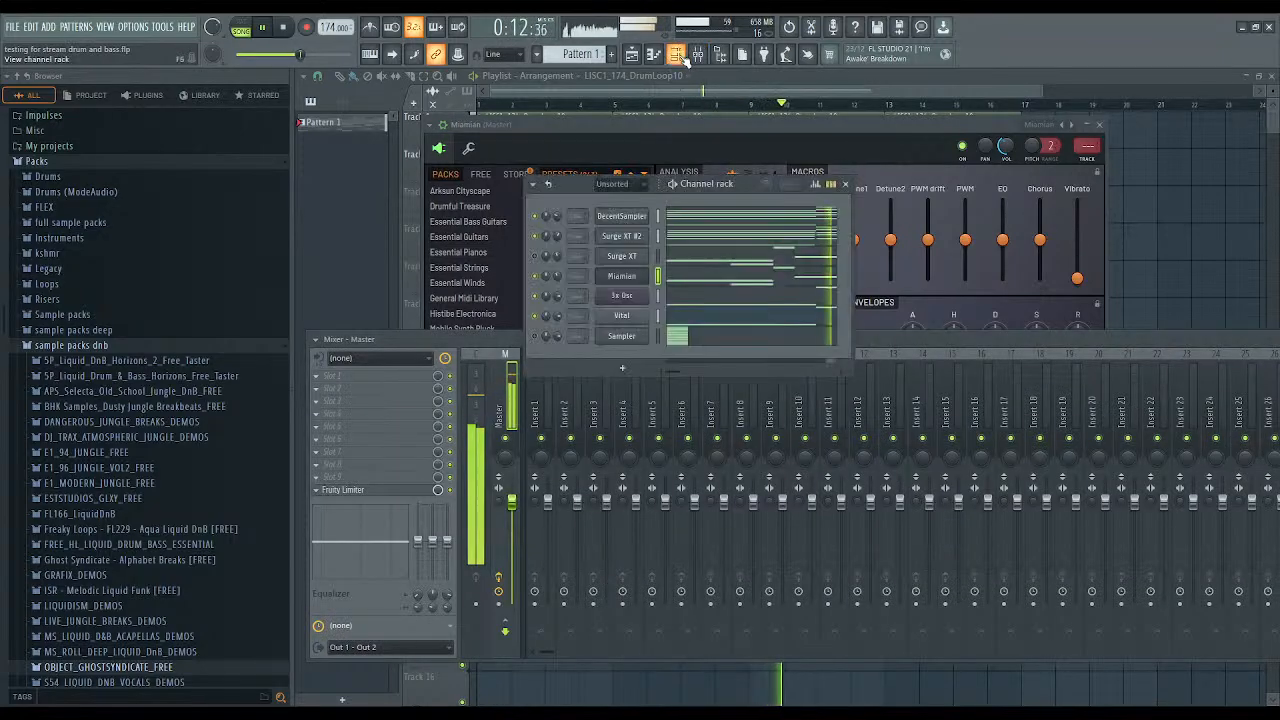
click(685, 283)
scroll(660, 260, up, 6)
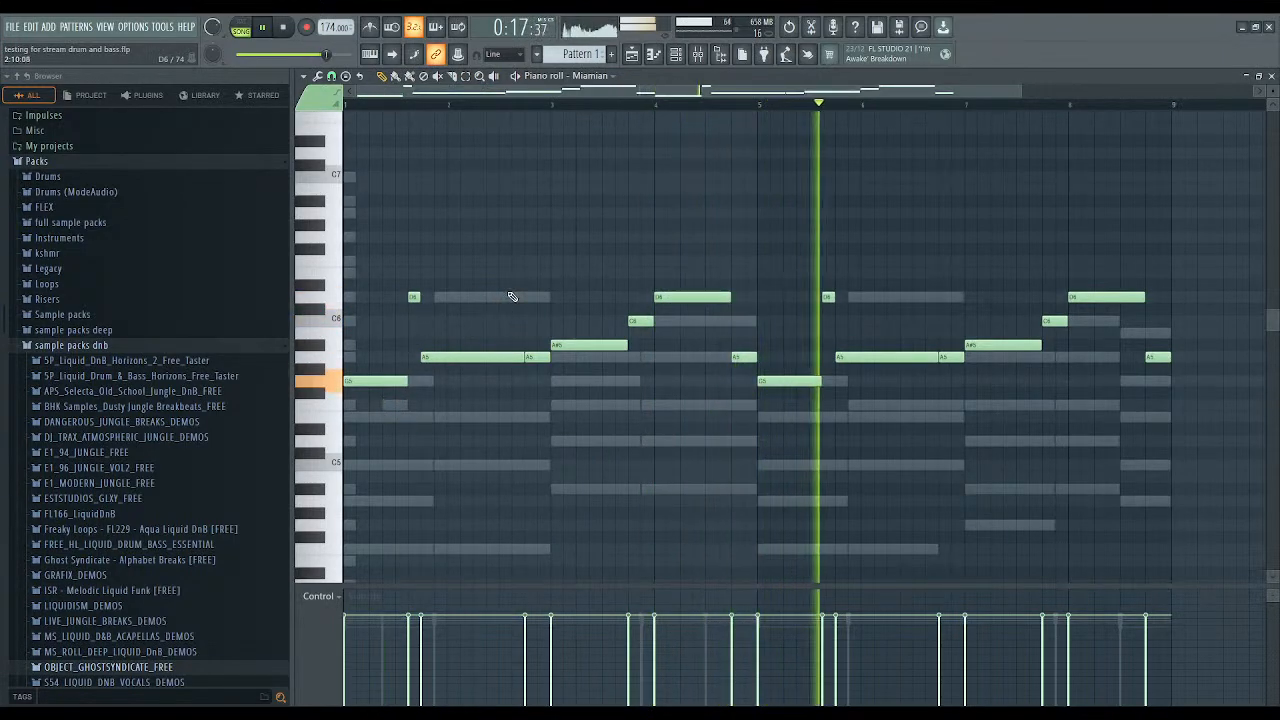
right_click(514, 296)
key(space)
key(space)
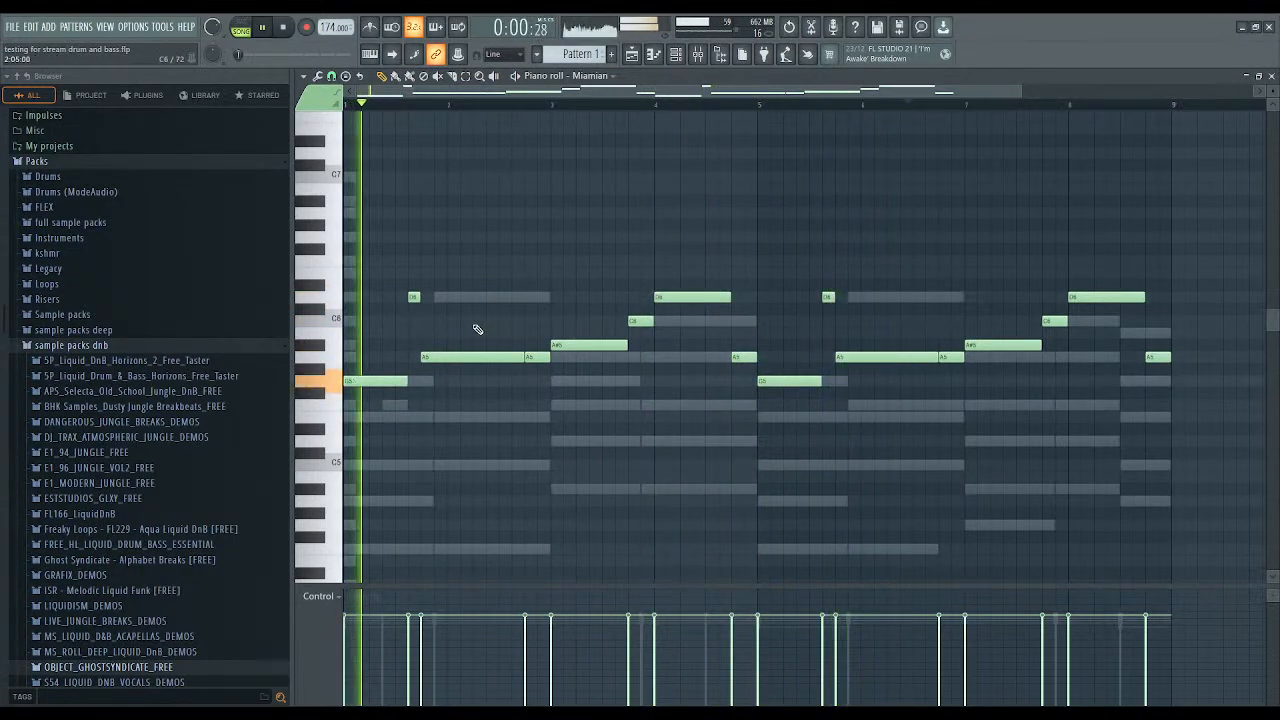
key(space)
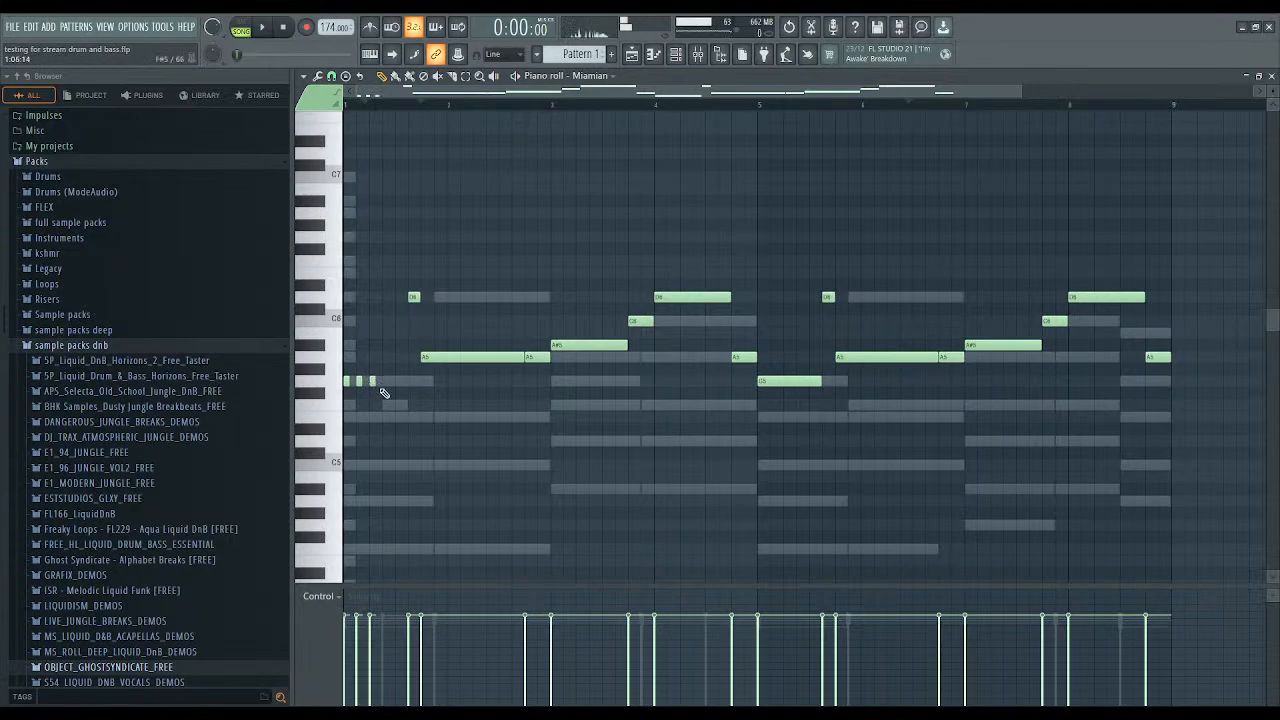
key(space)
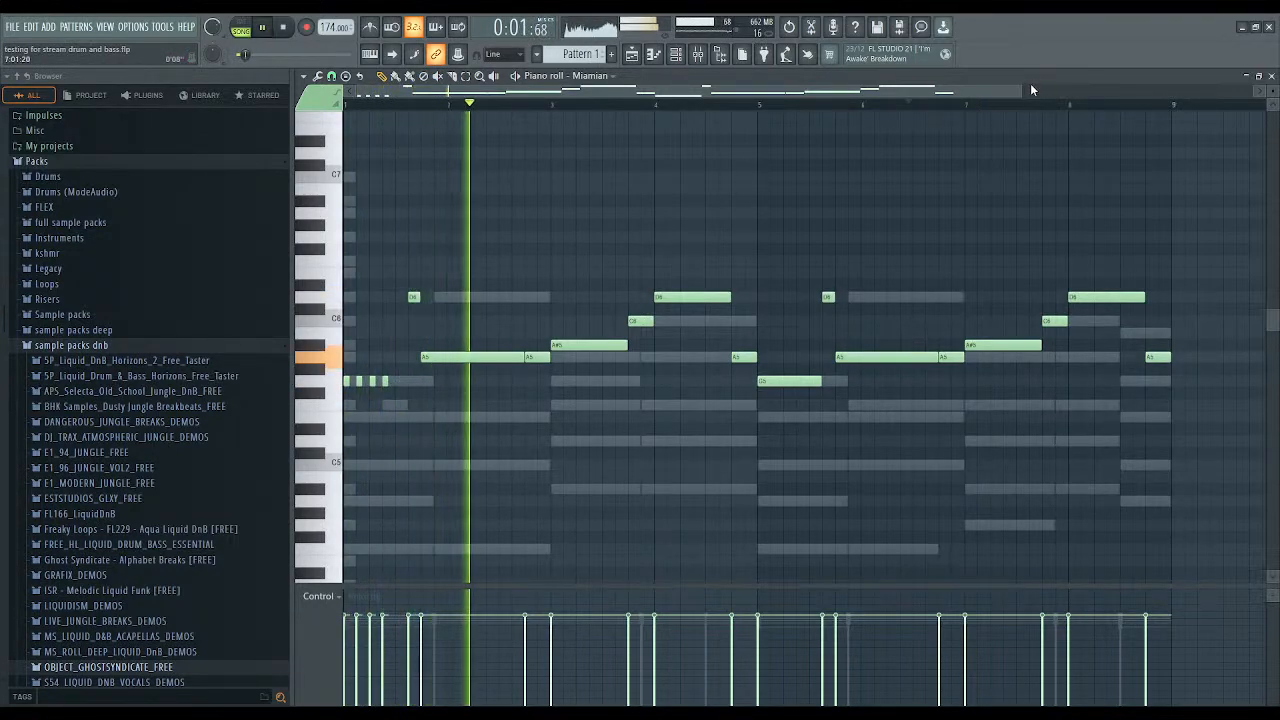
drag(1021, 90, 736, 92)
key(space)
key(space)
key(space)
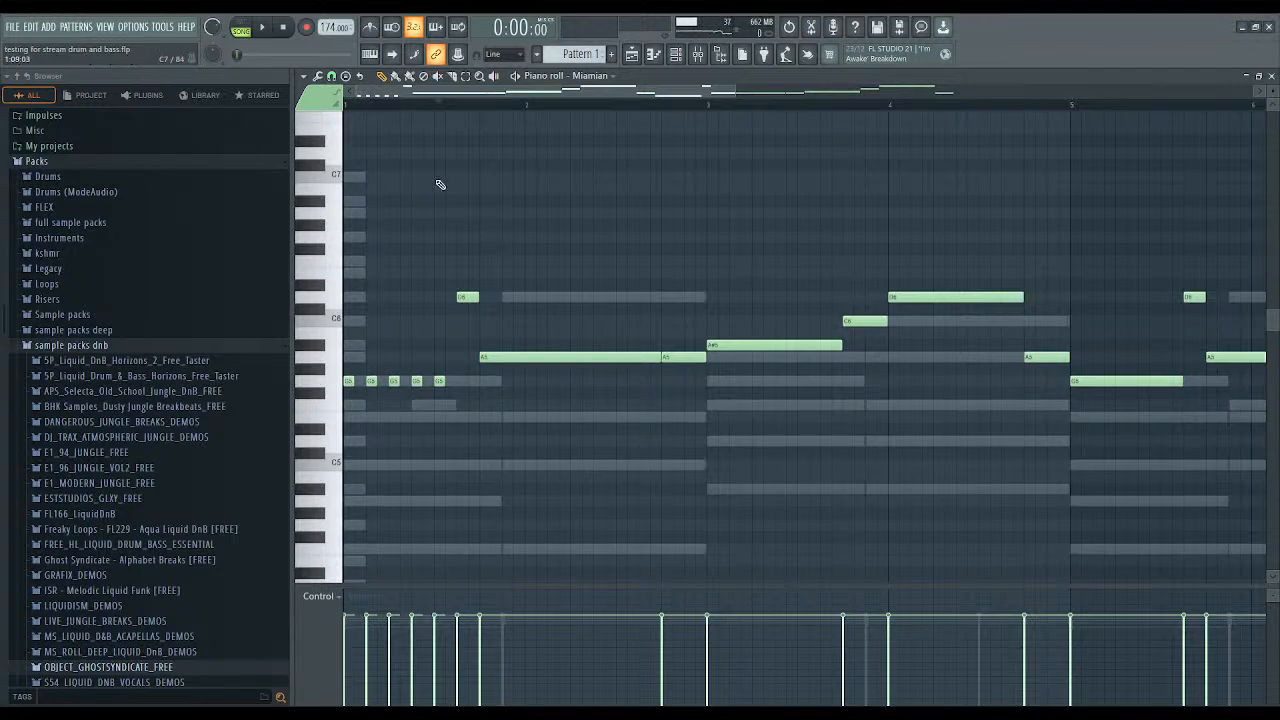
Play back the arrangement with the reworked lead notes and check the channel rack.
key(space)
key(F6)
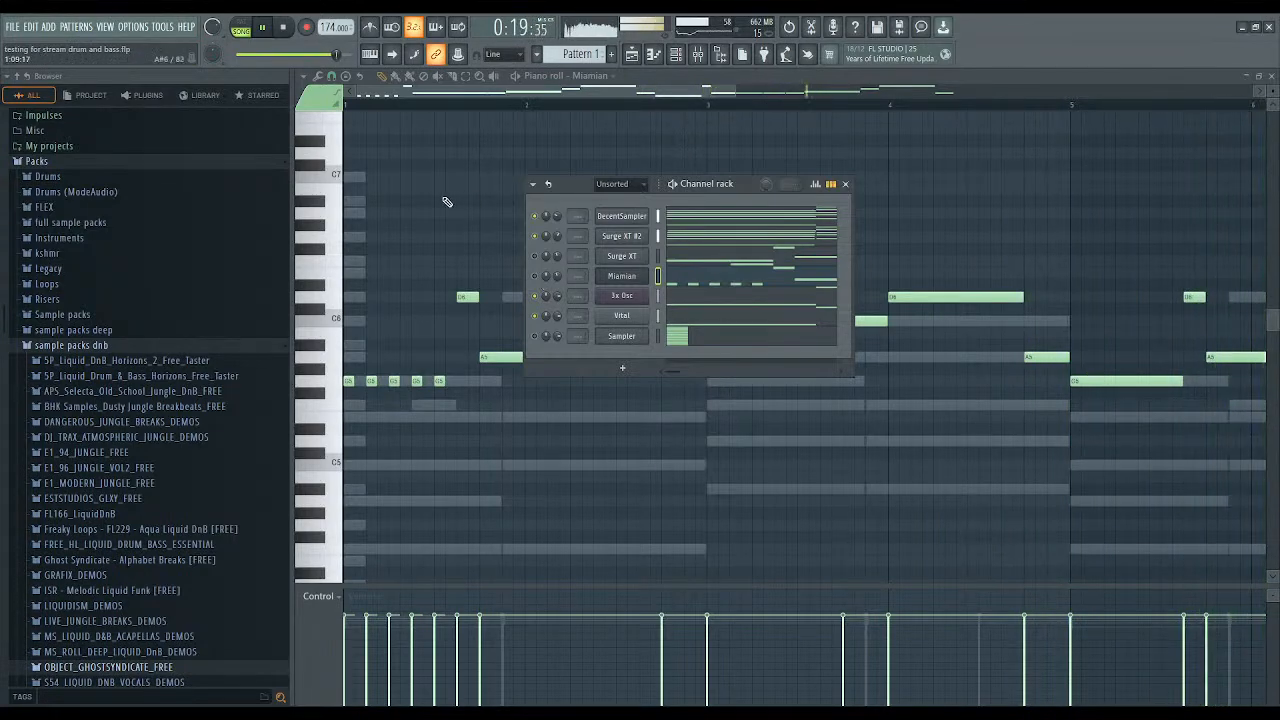
key(F6)
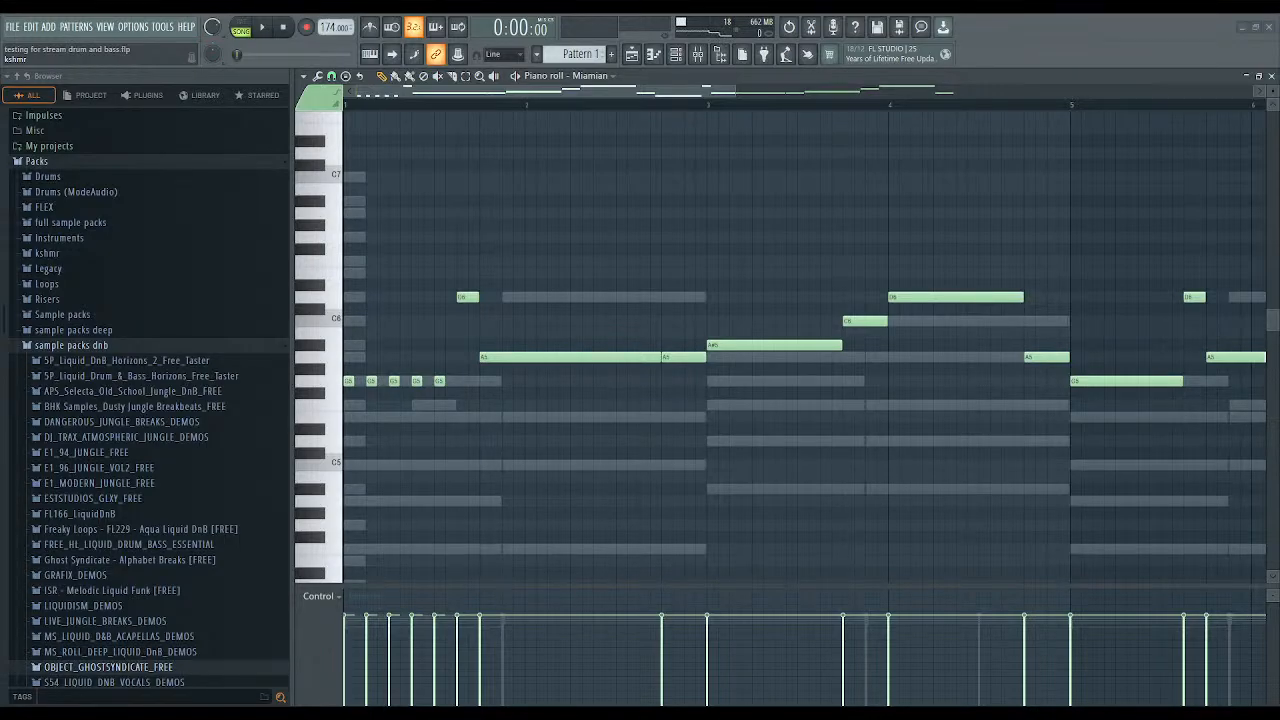
Open the Vital bass and load the ESW Basics - Square Saw wavetable into oscillator 1.
click(676, 54)
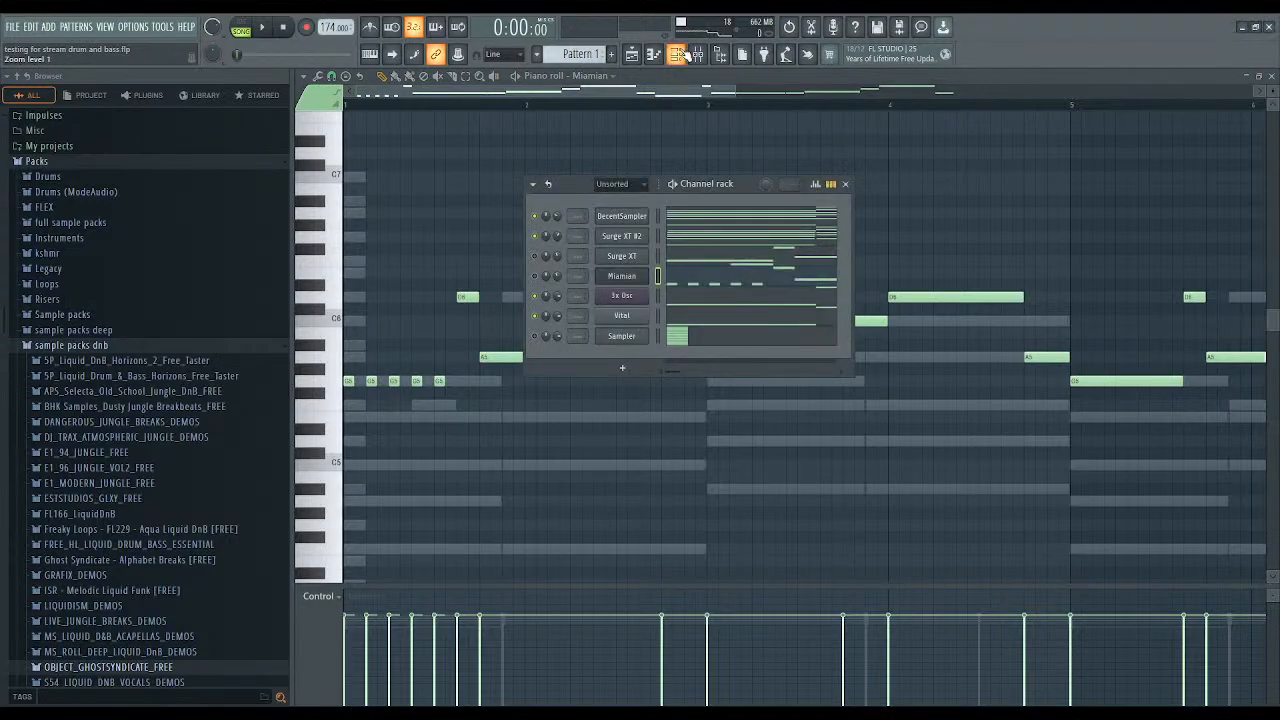
click(630, 317)
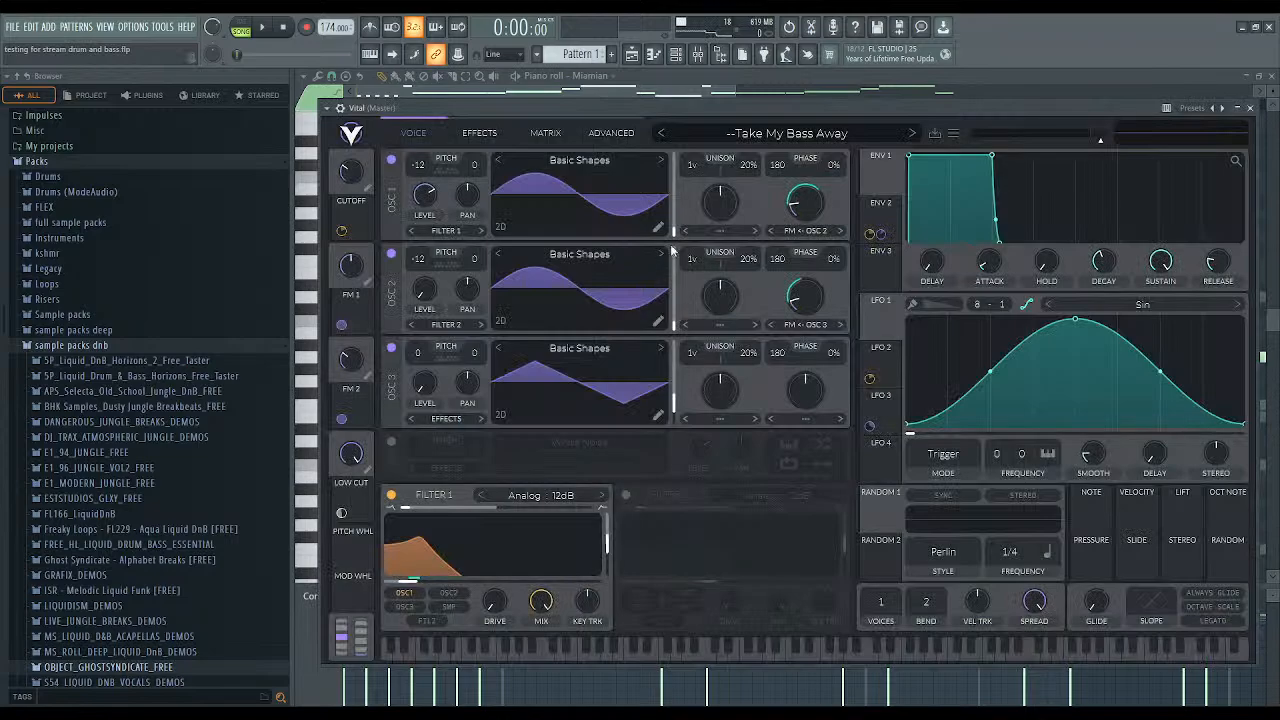
drag(730, 106, 725, 78)
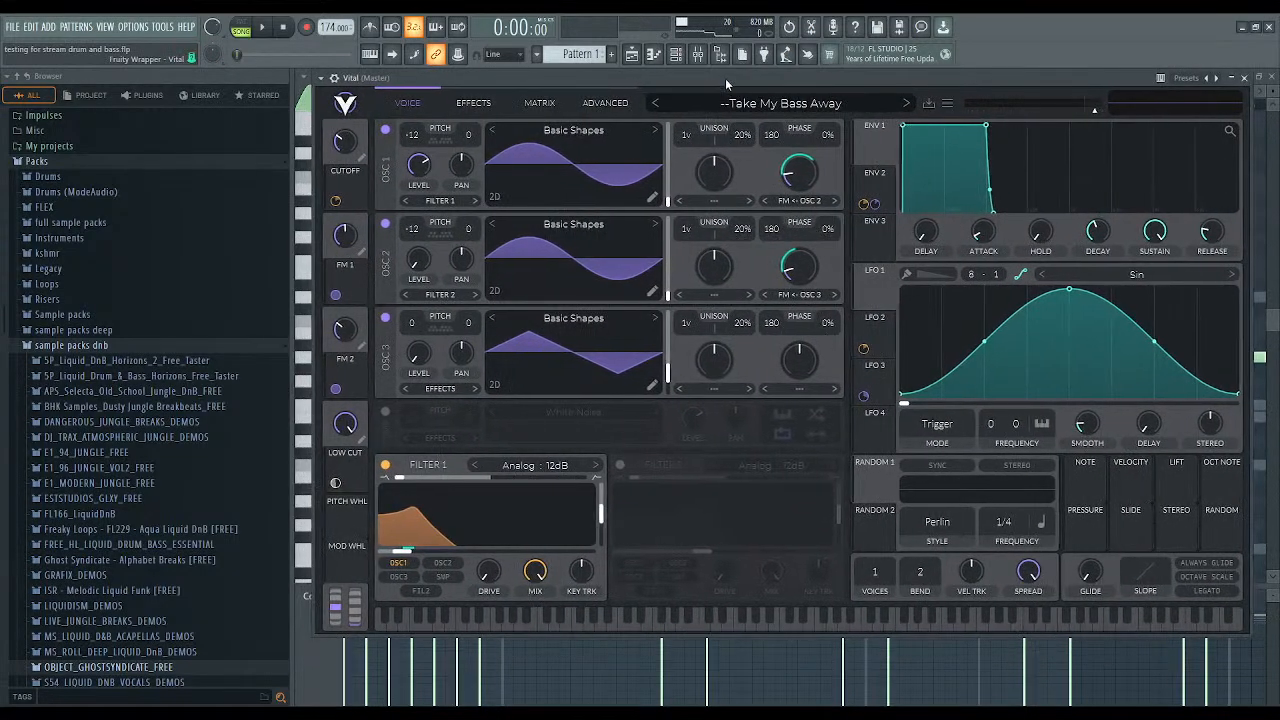
key(space)
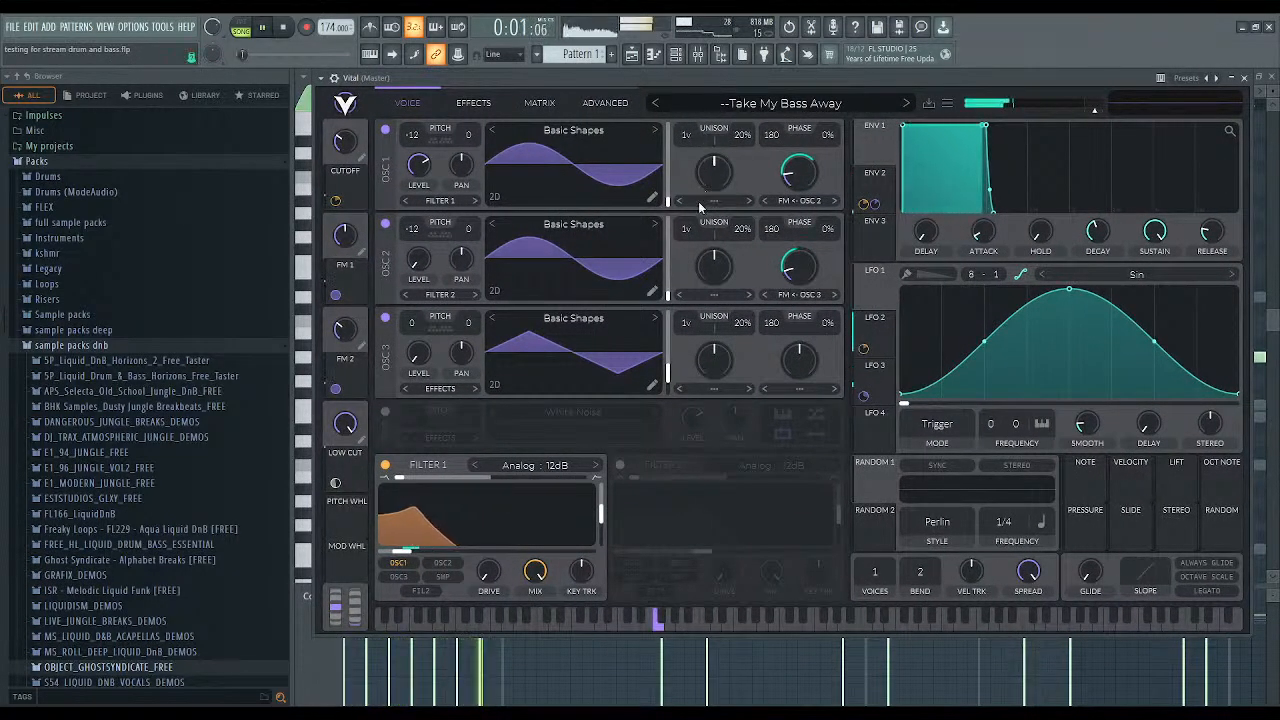
key(space)
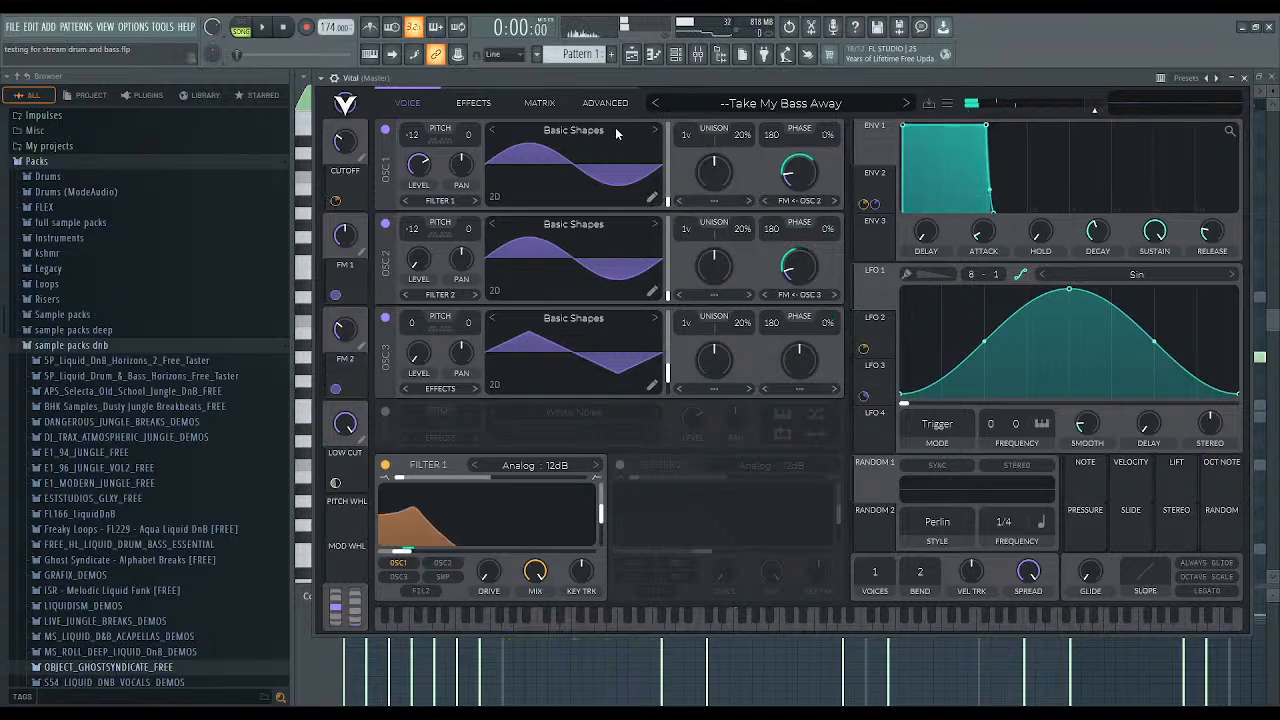
click(615, 127)
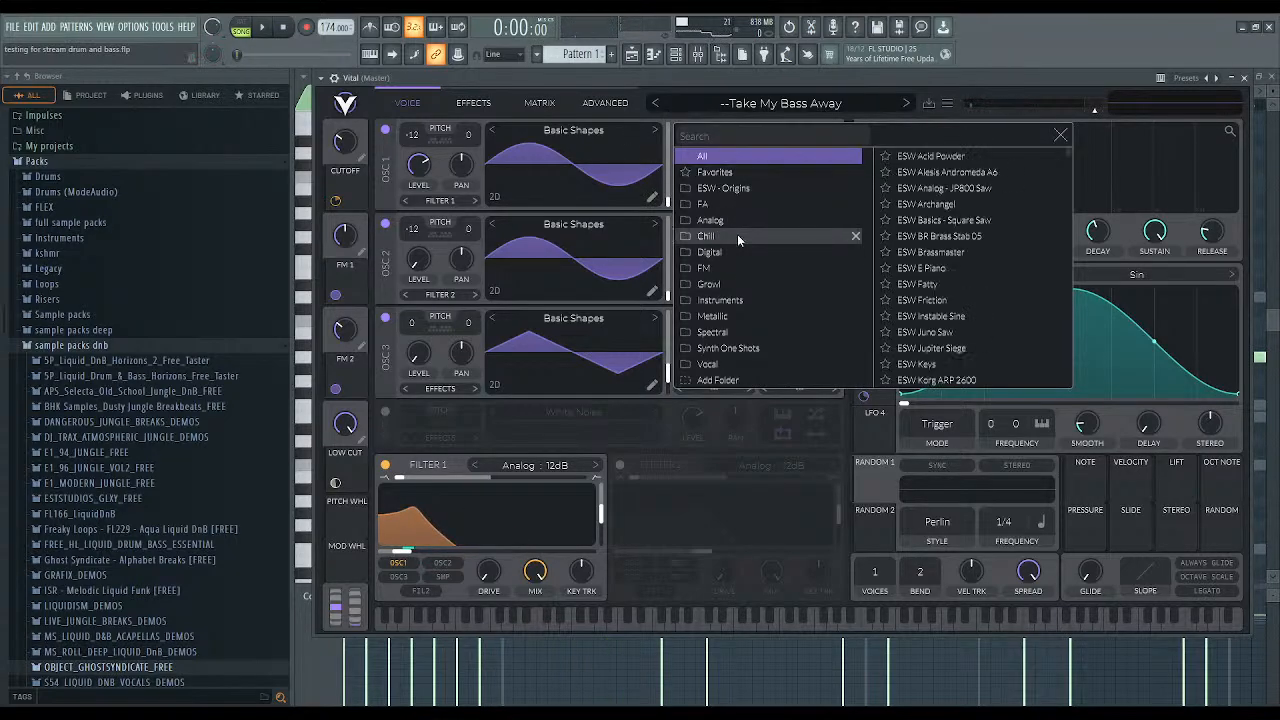
click(928, 219)
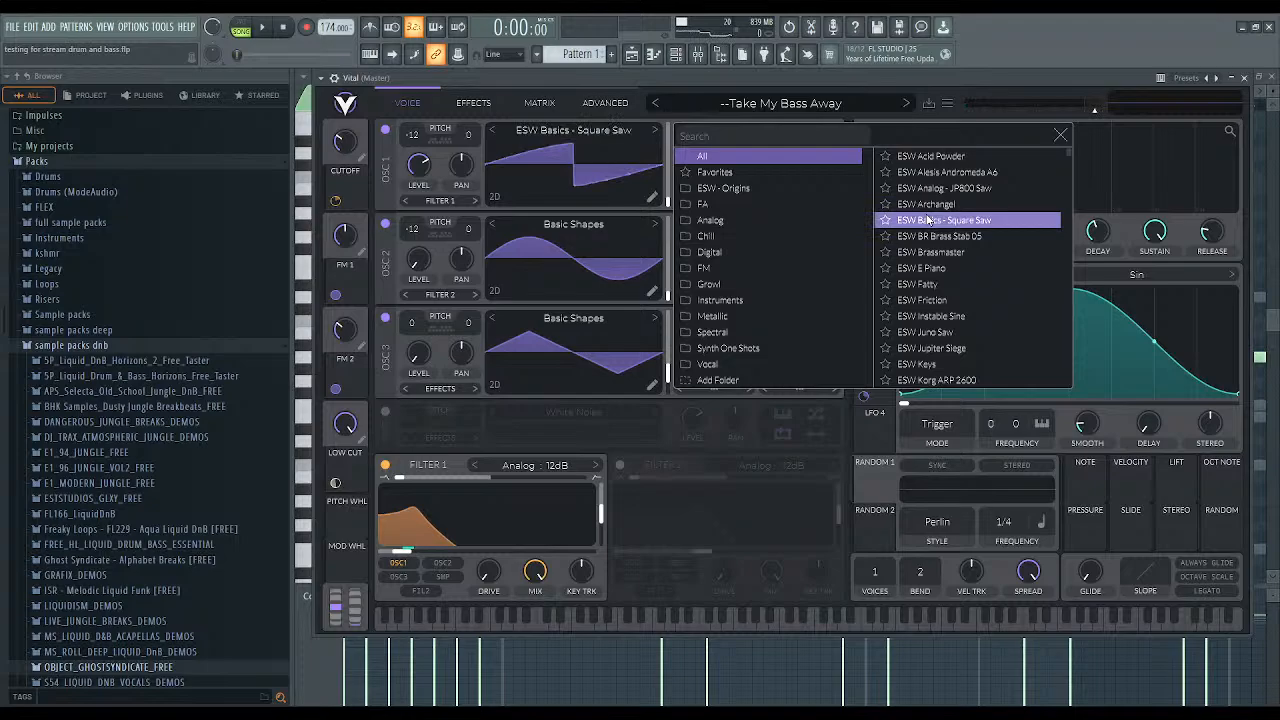
click(643, 115)
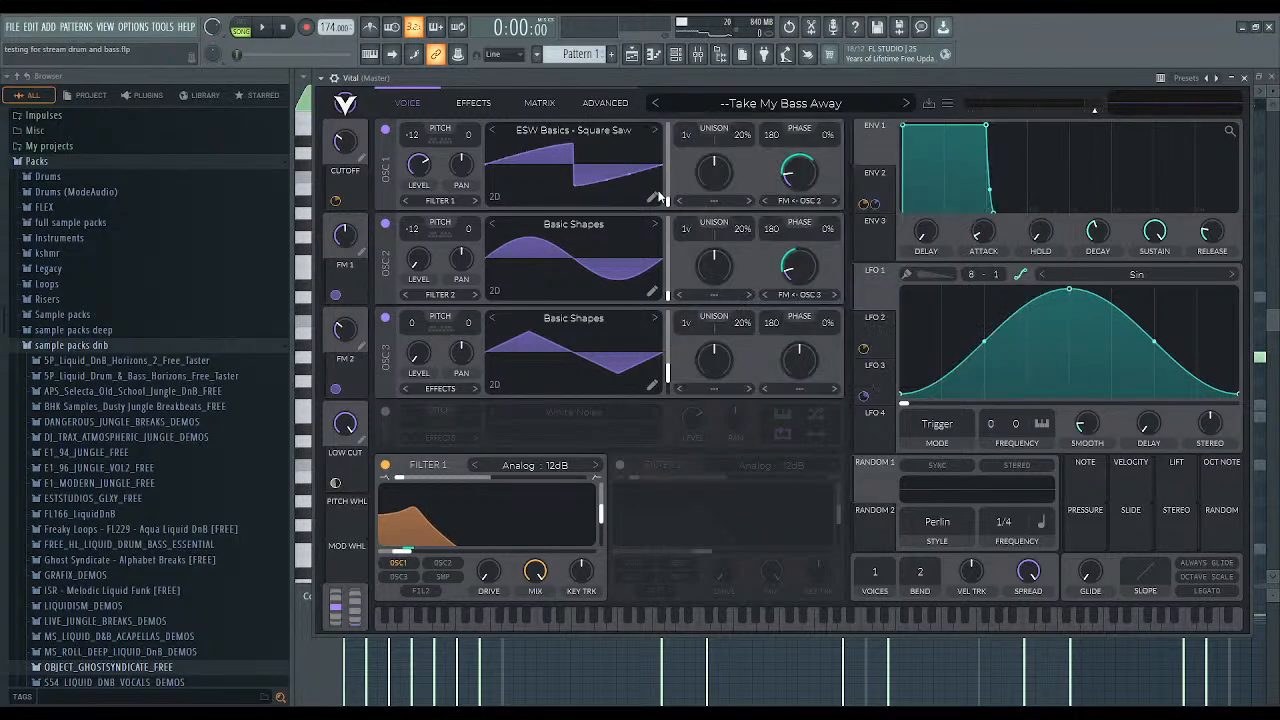
Raise Vital's filter 1 cutoff and lower its resonance while the arrangement plays.
click(261, 28)
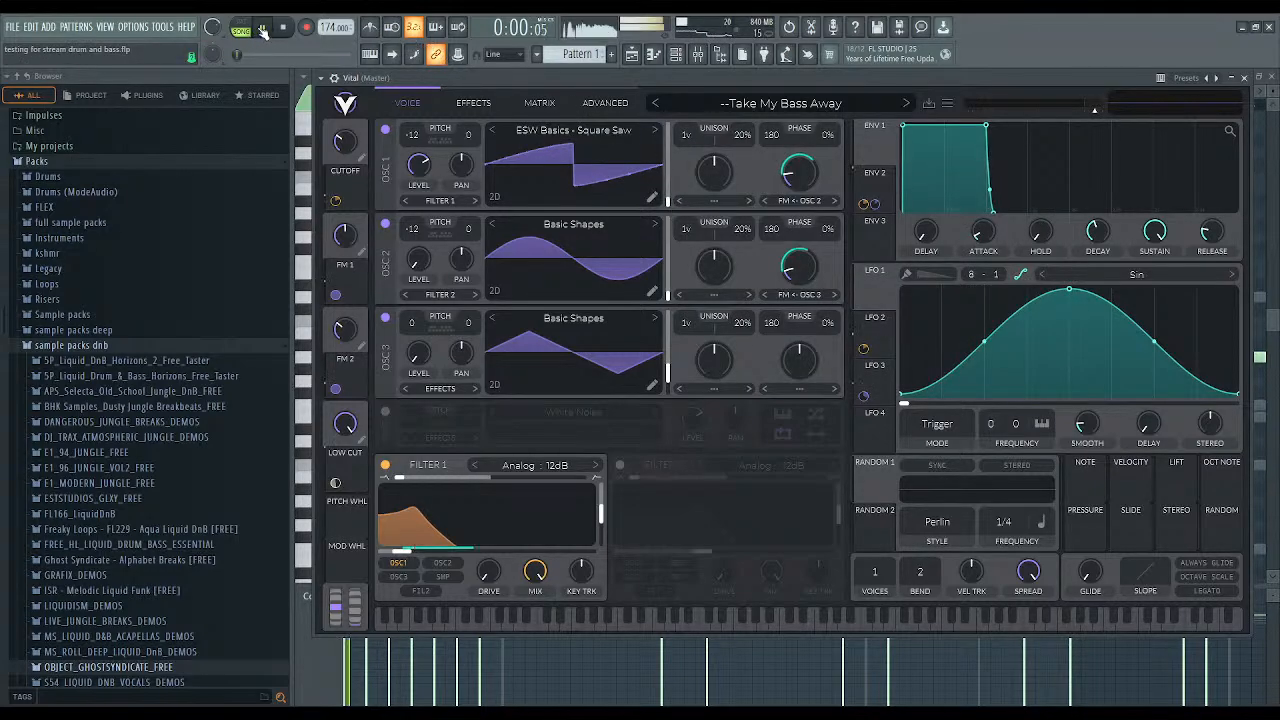
drag(405, 553, 487, 553)
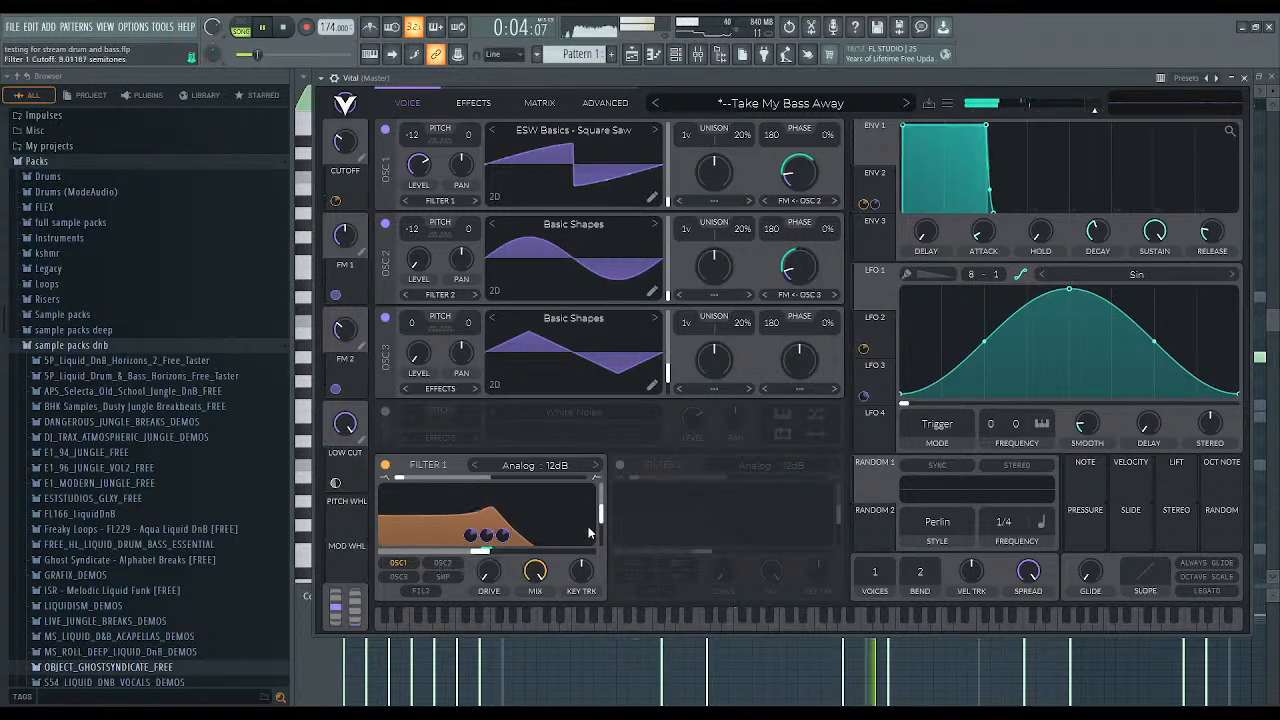
drag(601, 512, 595, 552)
drag(482, 552, 474, 552)
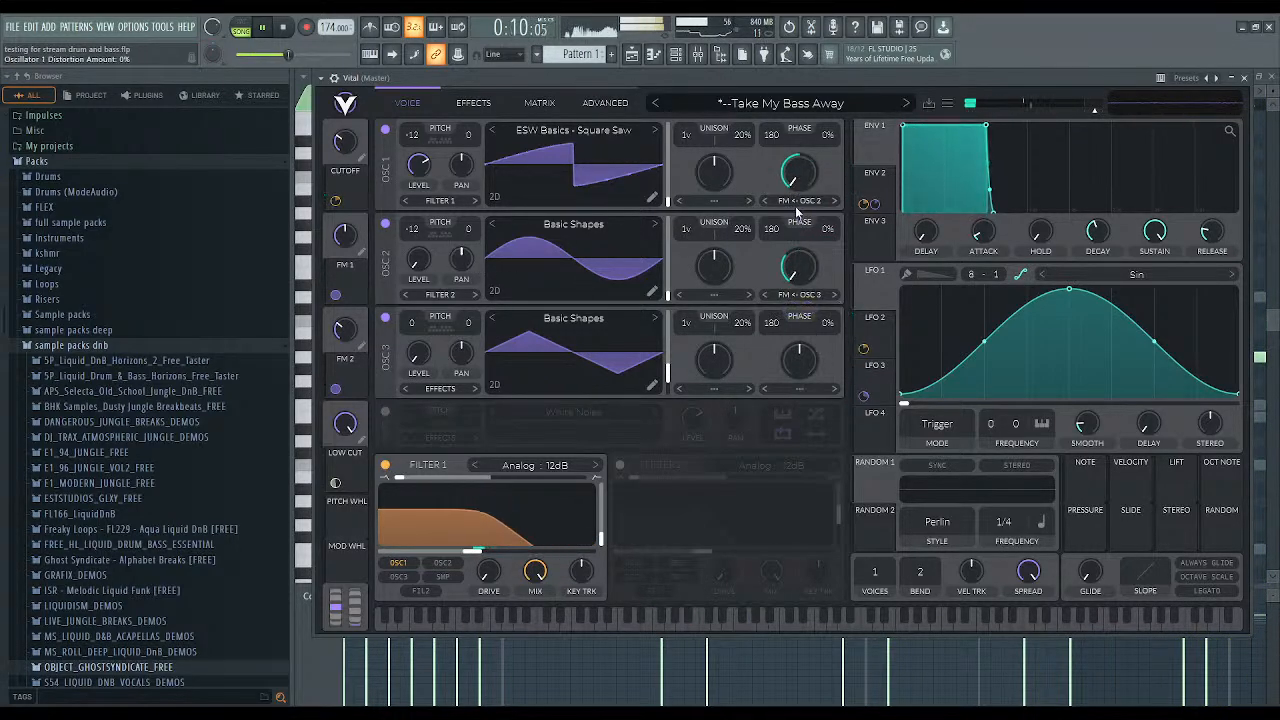
Set oscillator 1's distortion type to Squeeze and oscillator 2's to Pulse at about 23.5%, with oscillator 2's level raised and pitch at 12.
click(764, 200)
click(764, 200)
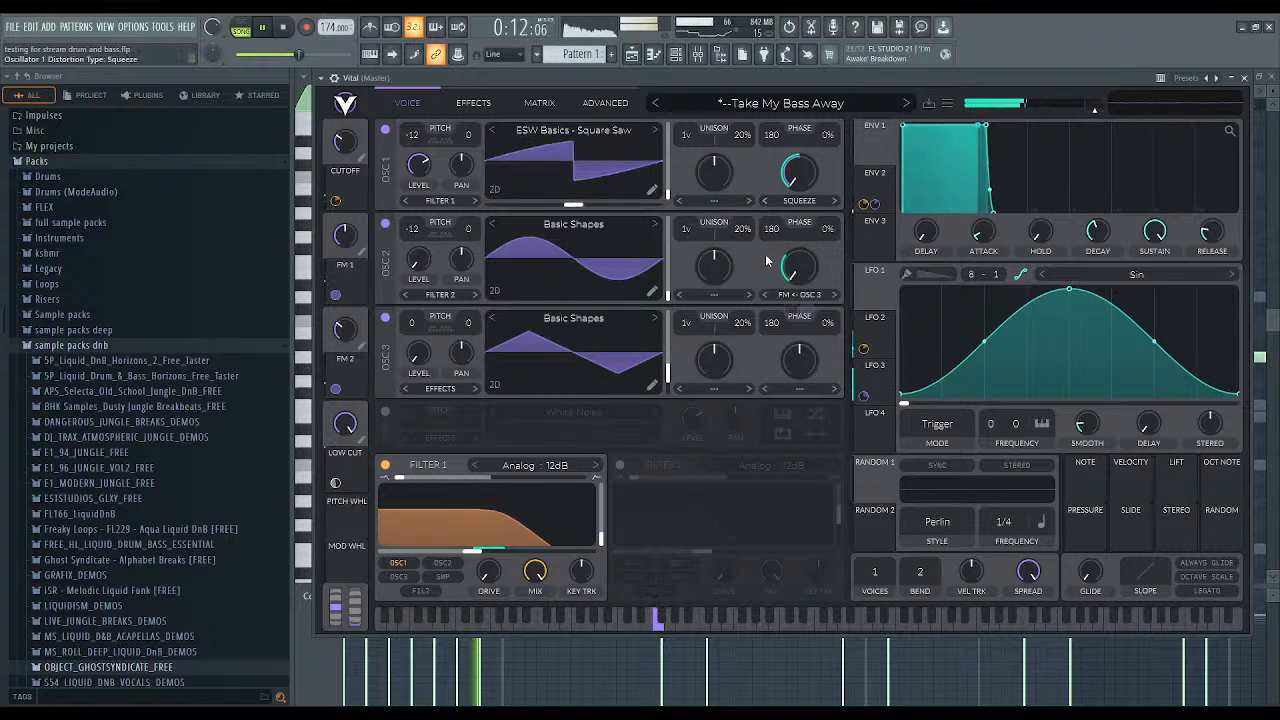
click(765, 294)
click(765, 294)
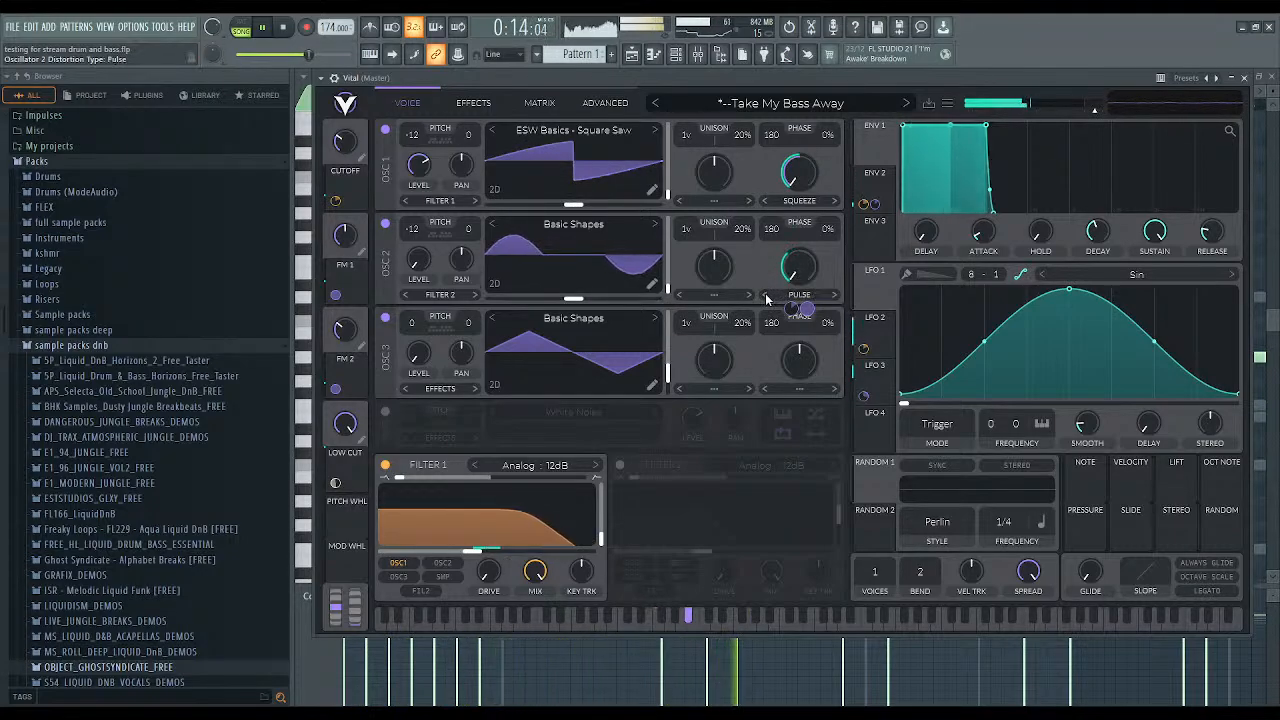
drag(797, 271, 790, 238)
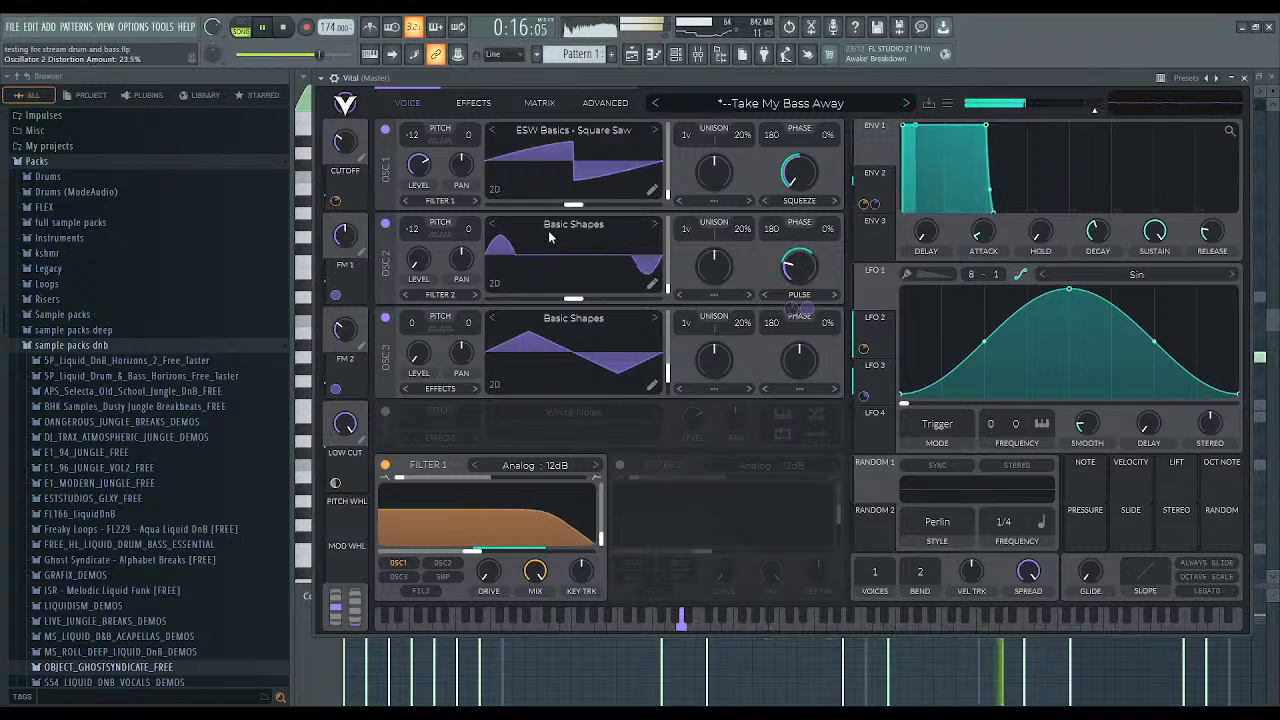
drag(419, 261, 415, 227)
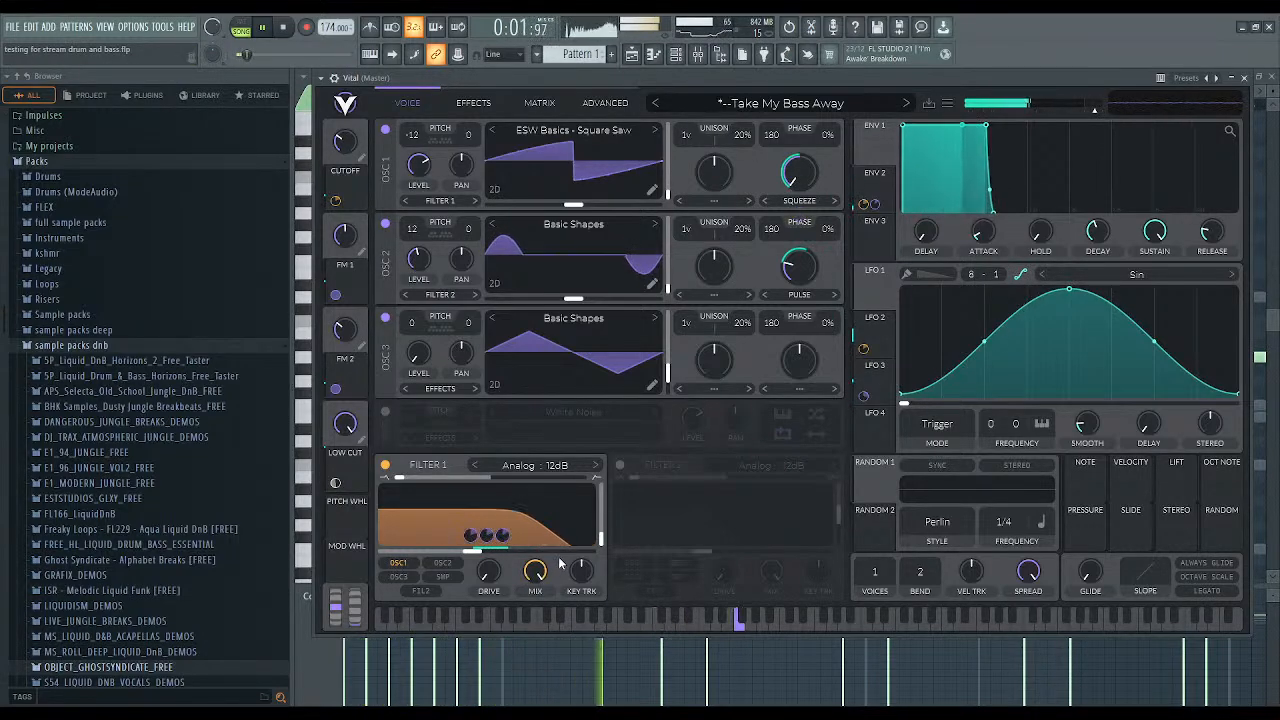
Switch filter 1 to Analog 24dB with slightly more resonance and raise the FM 1 macro.
drag(602, 540, 602, 527)
click(595, 465)
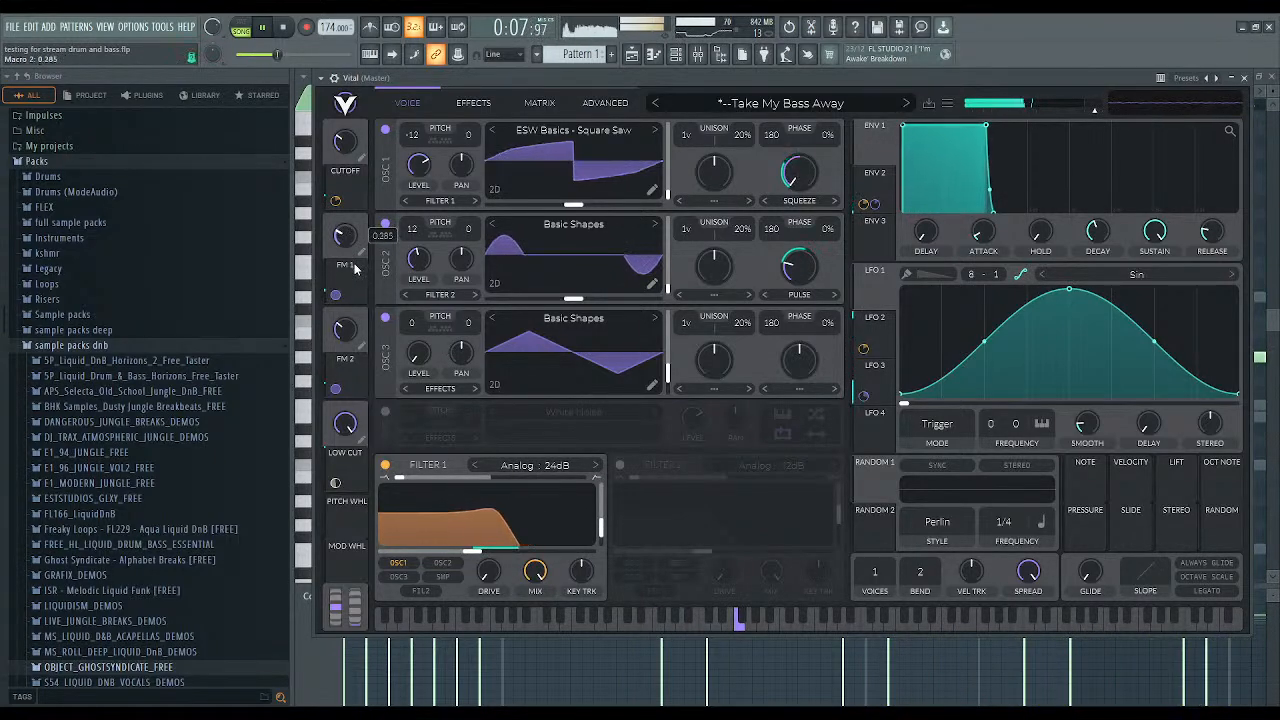
drag(352, 222, 354, 196)
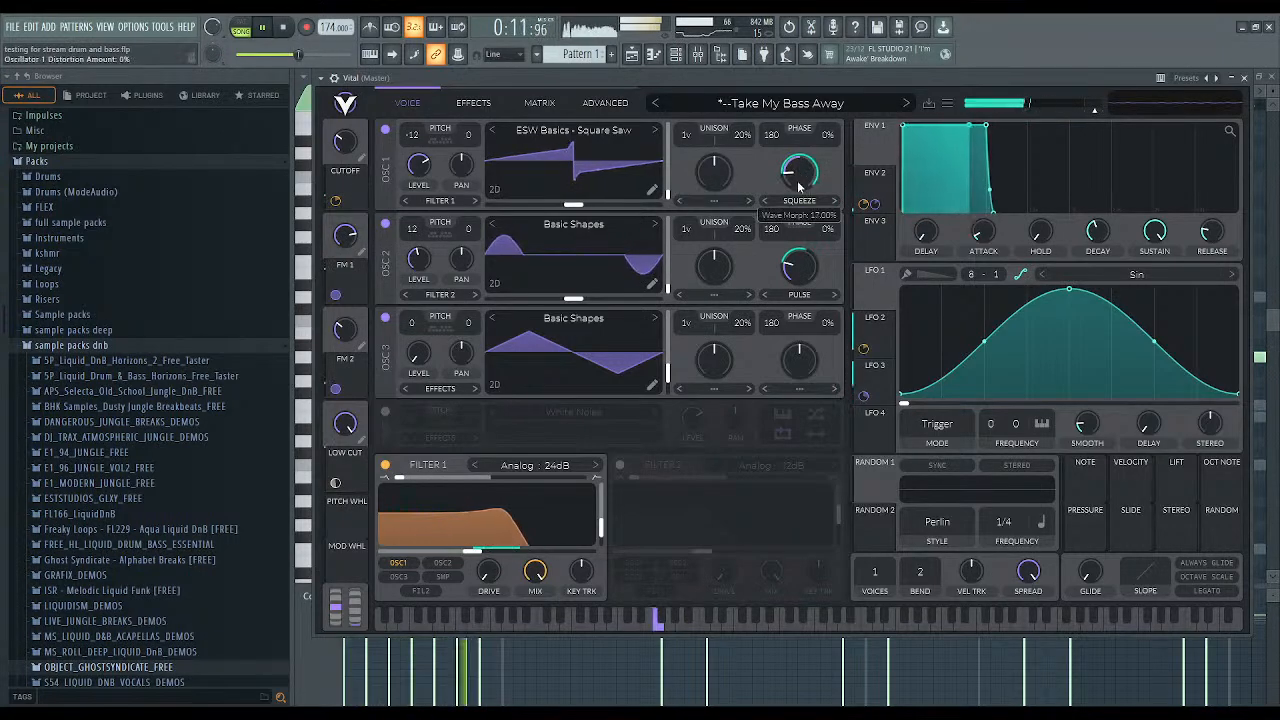
Load the ESW Analog - JP800 Saw wavetable into oscillator 2 and shift its distortion phase to about 280.
click(655, 224)
click(655, 224)
click(655, 224)
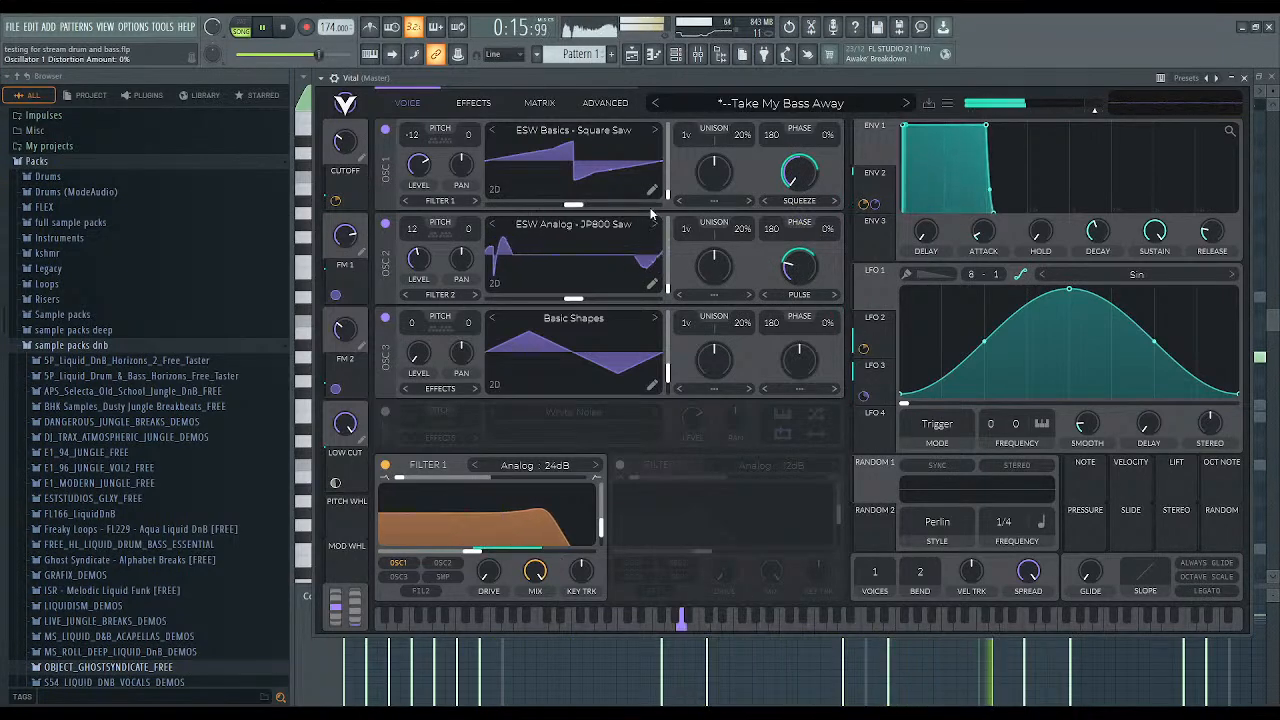
drag(574, 298, 622, 301)
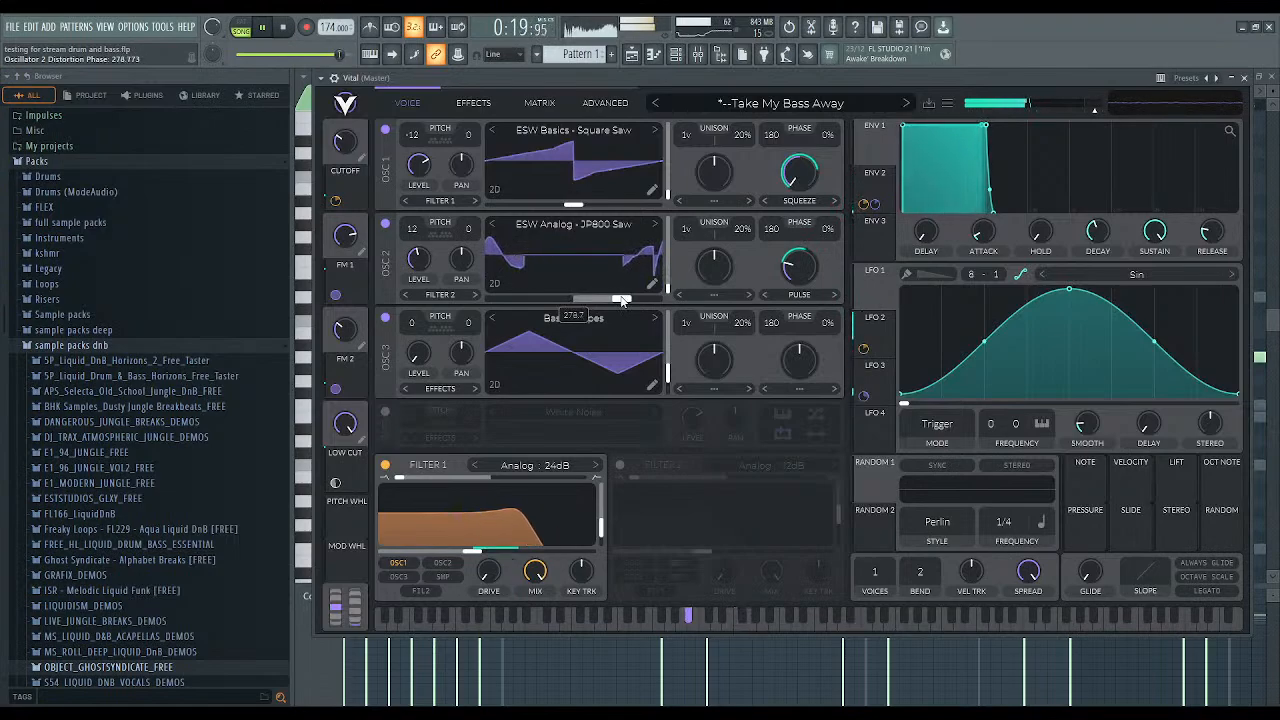
Adjust Vital's reverb effect and set its mix to 35%.
click(472, 104)
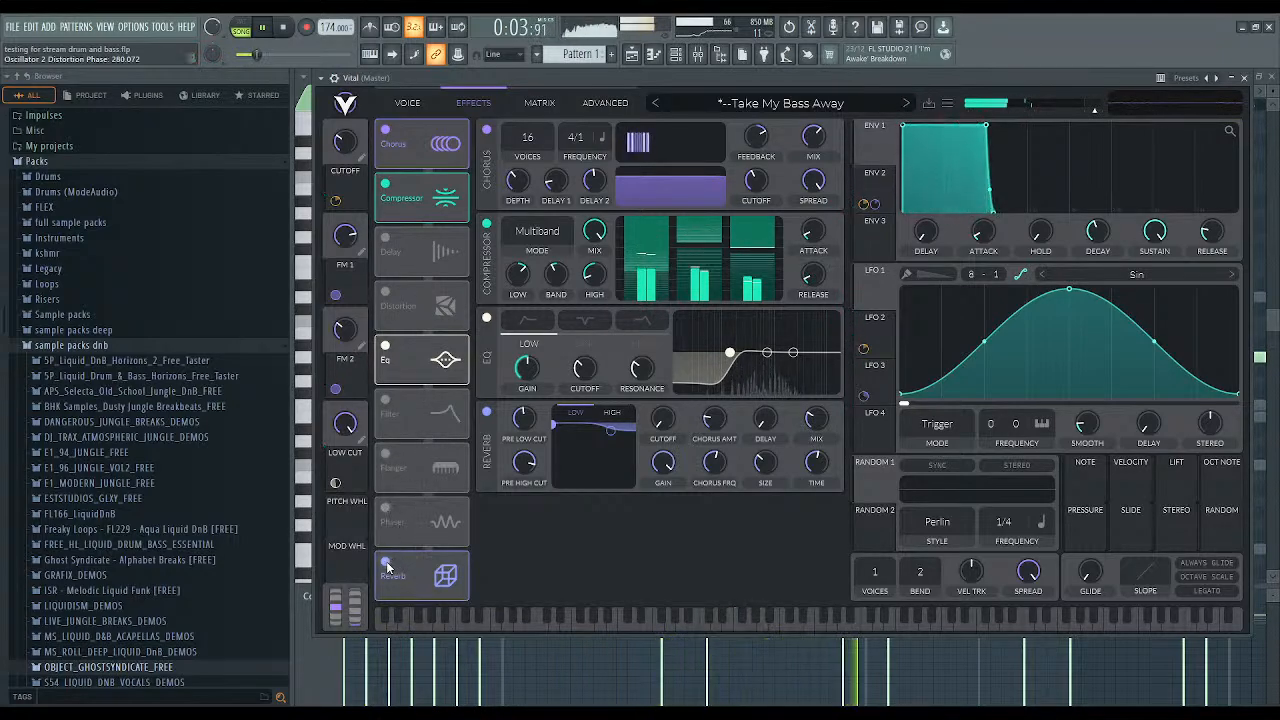
drag(658, 430, 766, 423)
drag(720, 465, 720, 462)
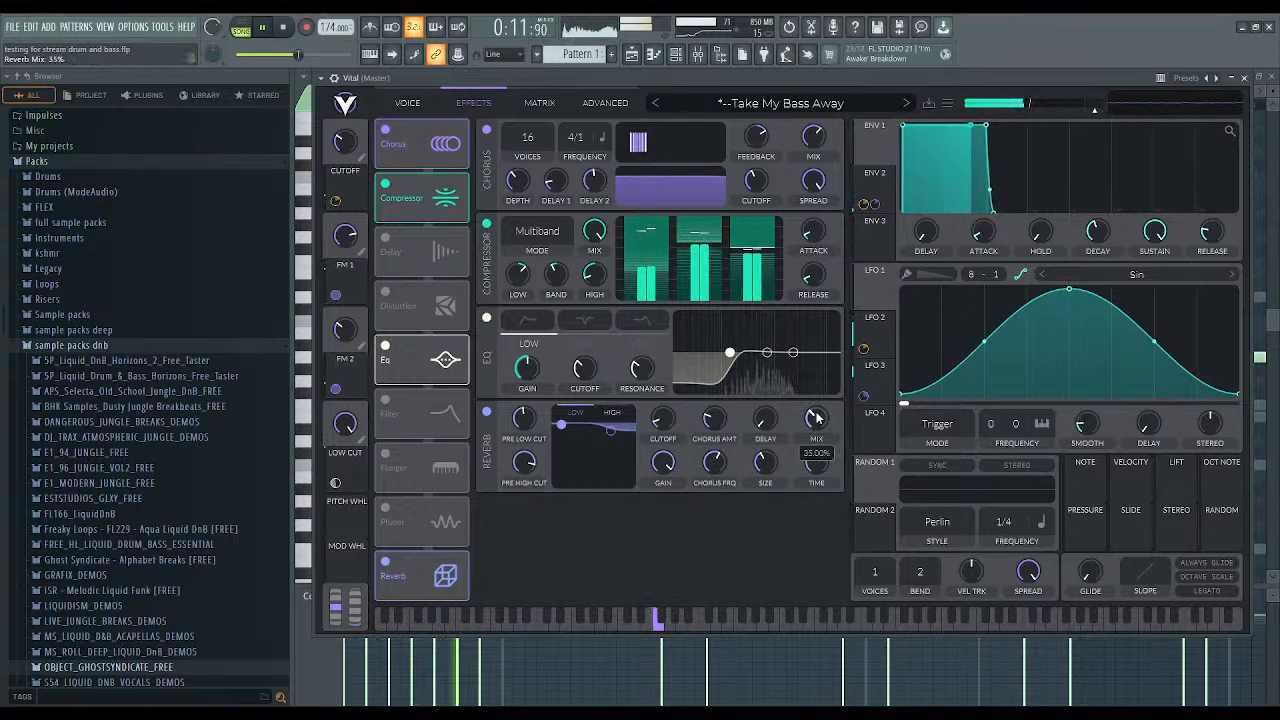
Boost the EQ's middle band by about 4.6 dB at about 87.7 semitones and fine-tune the chorus.
drag(767, 352, 777, 343)
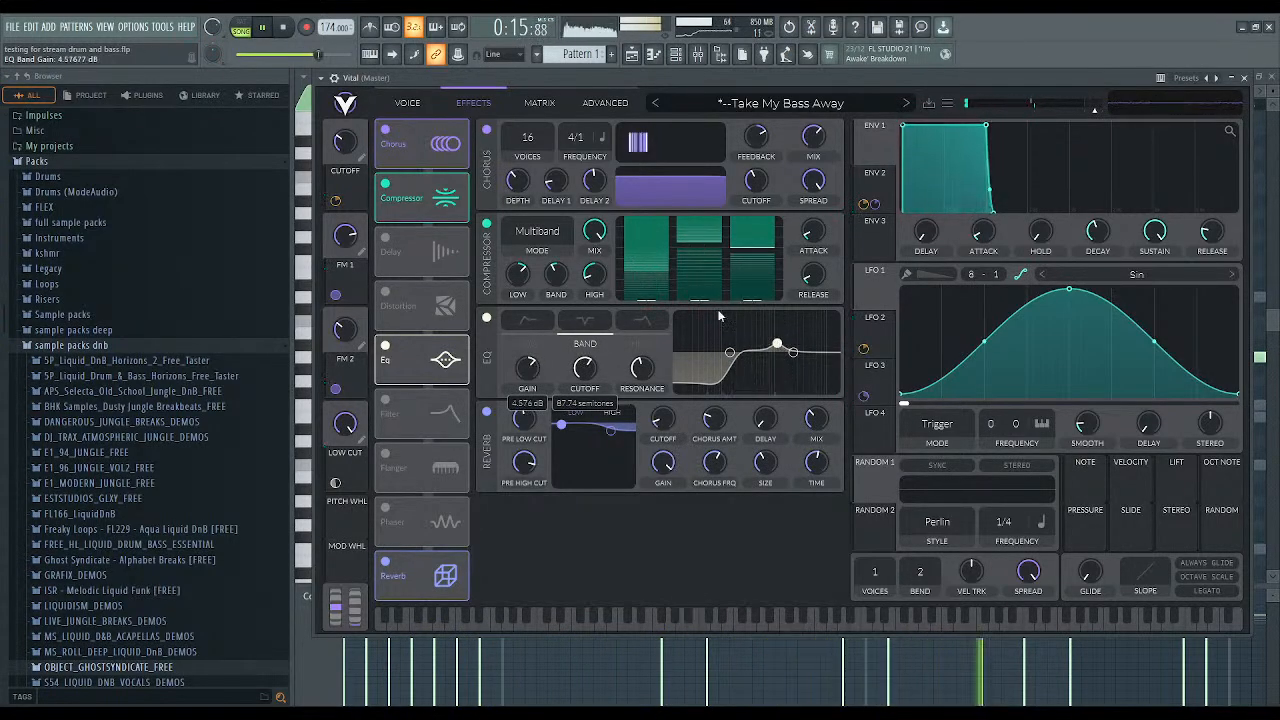
drag(757, 135, 757, 135)
mouse_move(815, 137)
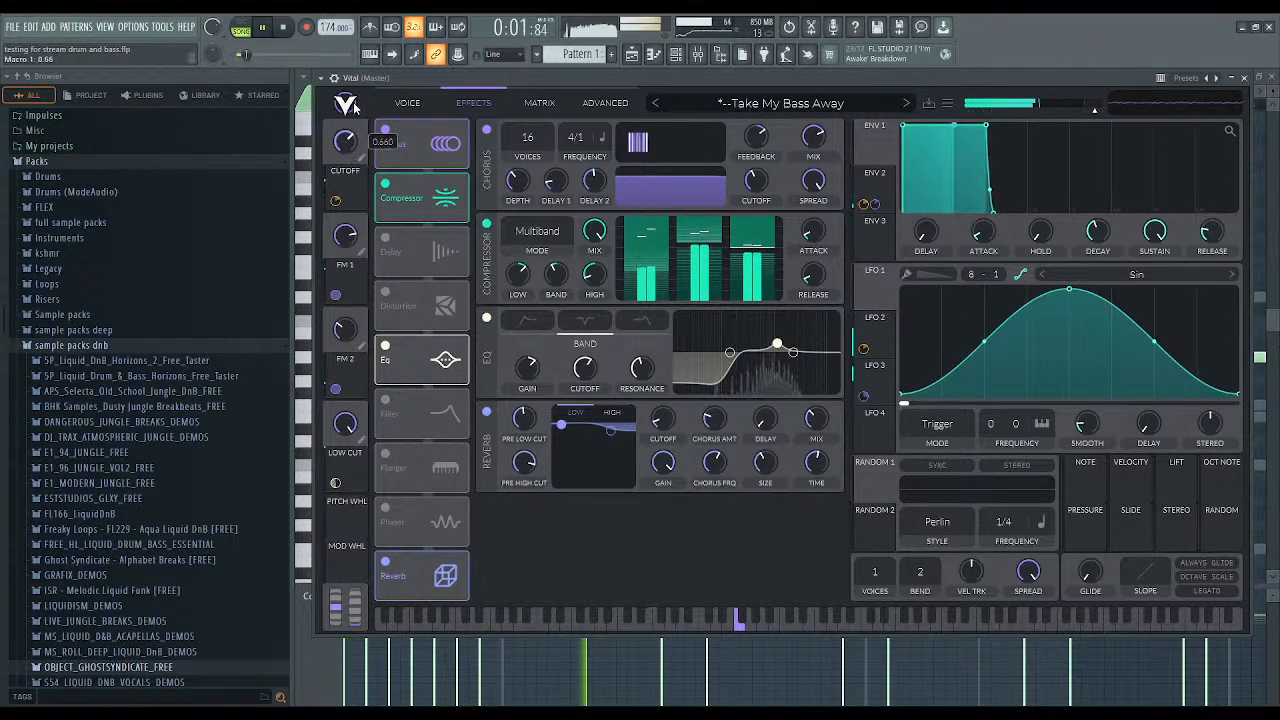
Set the modulation amount on filter 1's cutoff to -0.29.
click(407, 102)
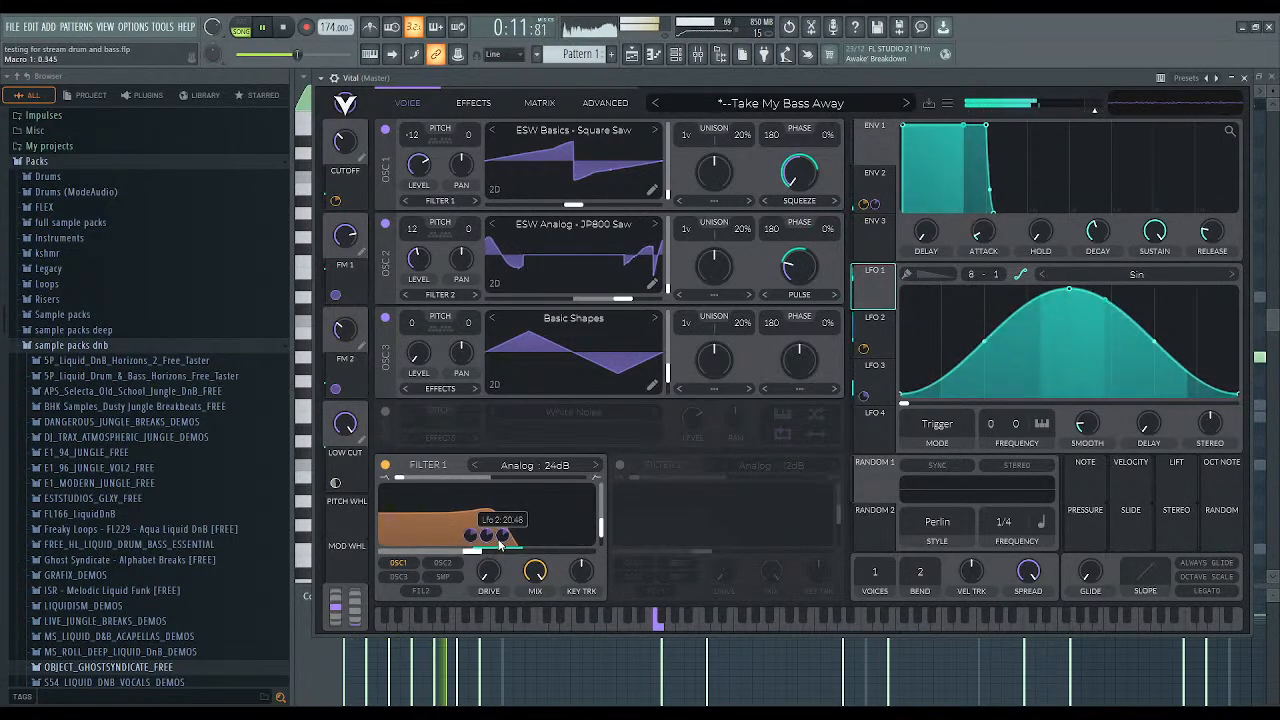
drag(503, 536, 503, 590)
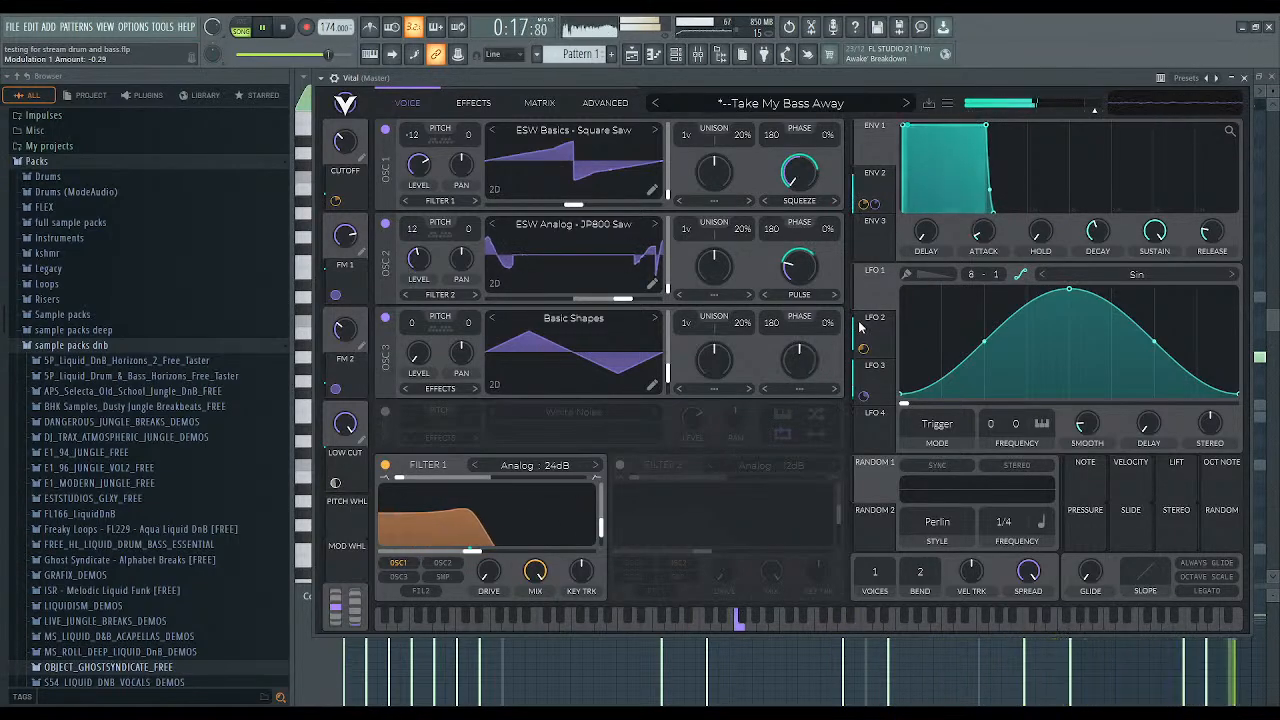
Shift oscillator 2's distortion phase to about 242 and modulate its frequency morph with LFO 2, using the Vocode type.
drag(626, 301, 606, 301)
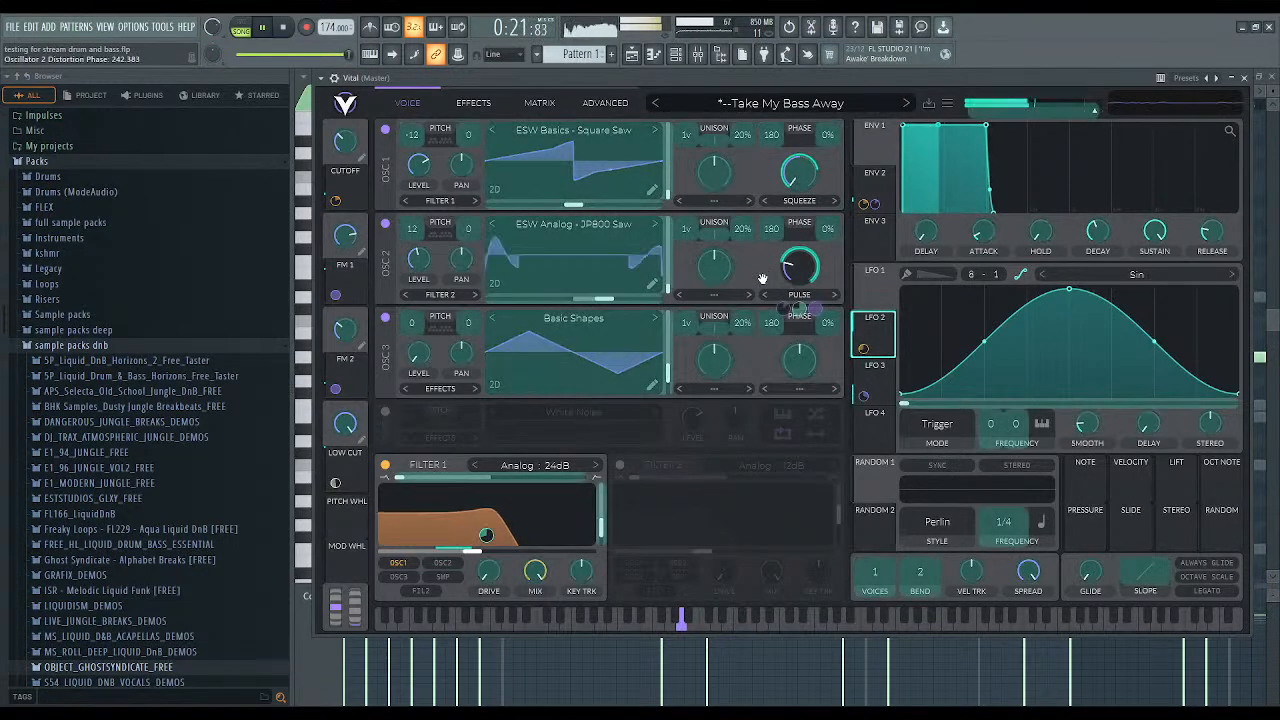
mouse_move(716, 283)
mouse_down()
mouse_move(714, 304)
mouse_move(712, 291)
mouse_up()
click(750, 296)
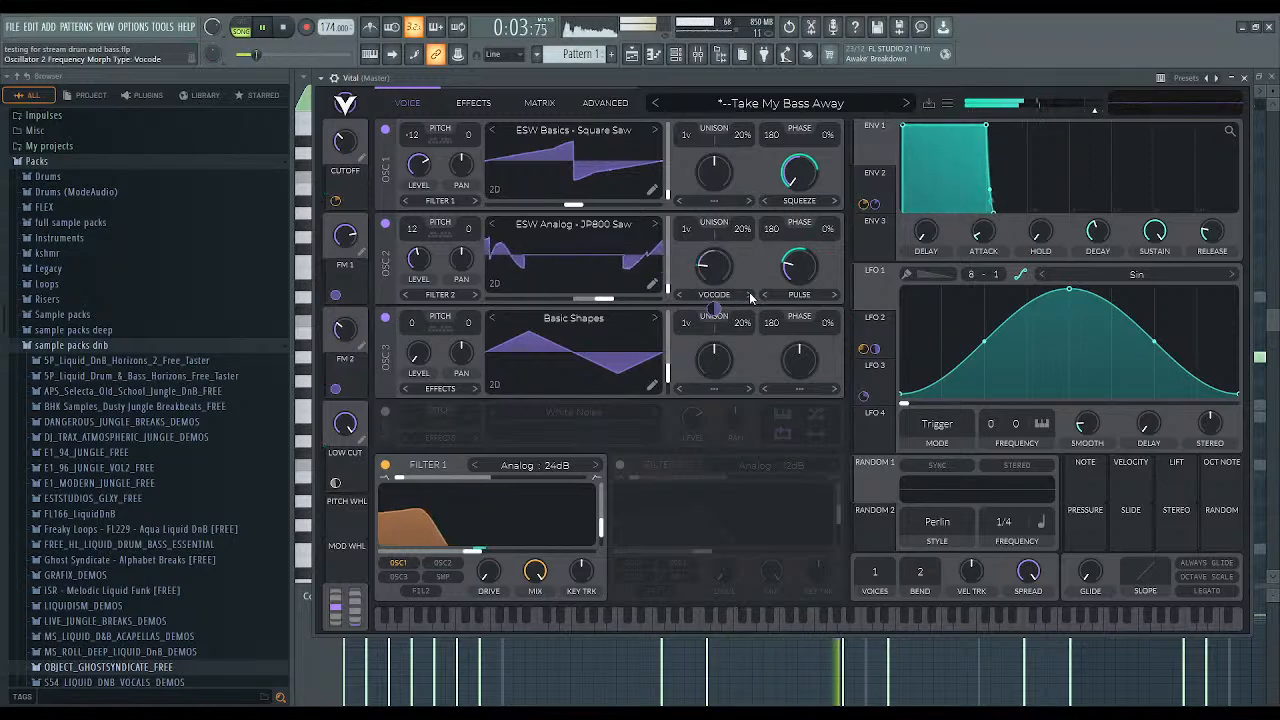
Give oscillator 2 the ESW Basics - Square Saw wavetable and Squeeze distortion, with the distortion amount at 0.5%.
click(750, 296)
click(681, 295)
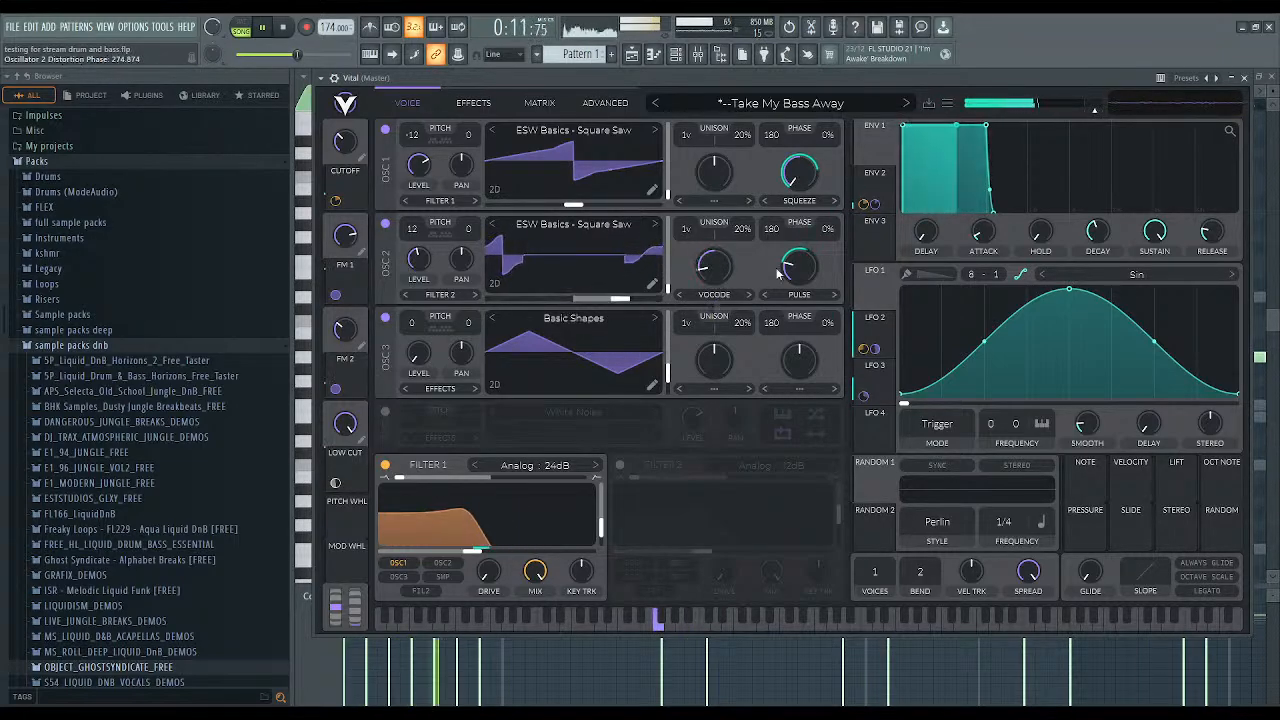
drag(789, 280, 796, 322)
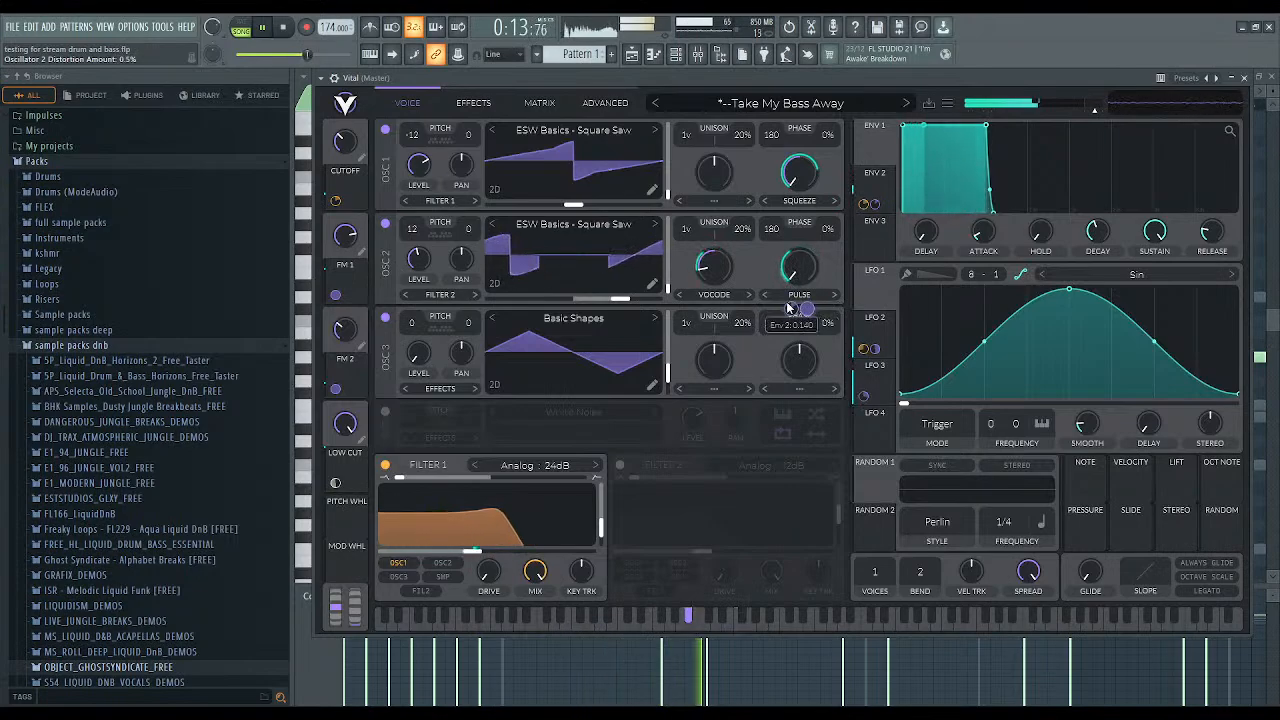
click(765, 295)
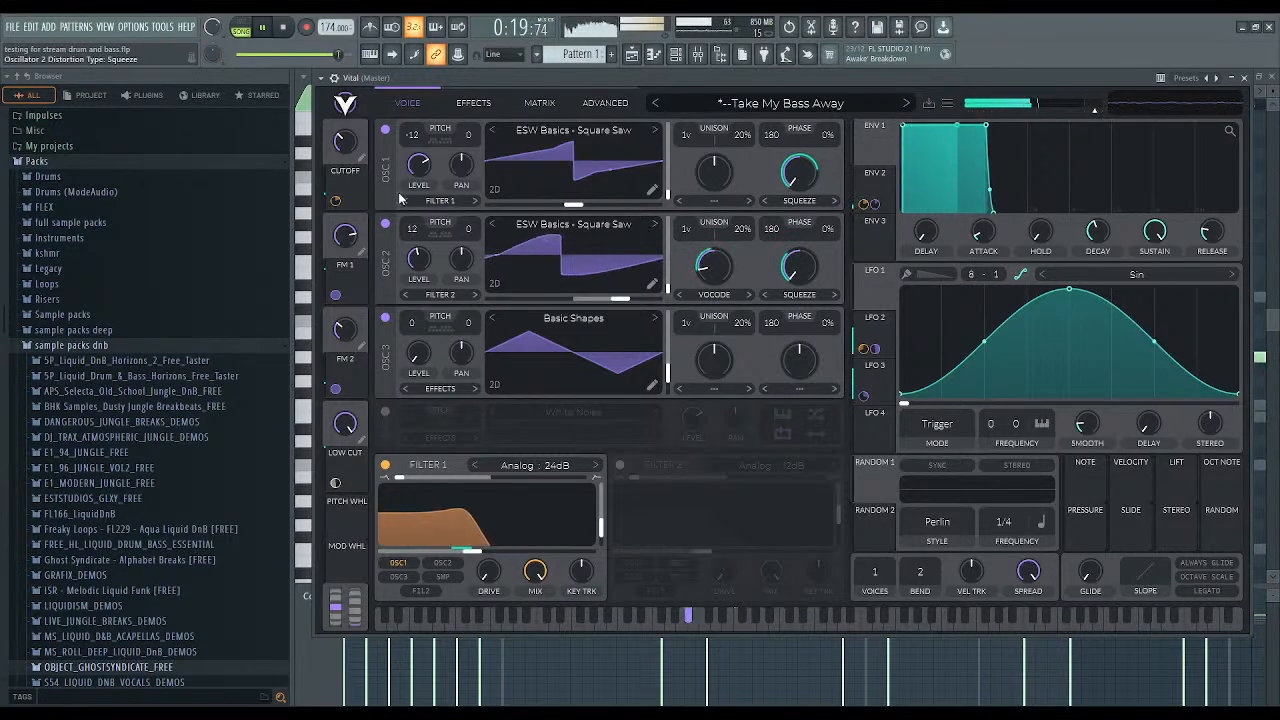
Set the transpose of oscillators 1 and 3 to 12 semitones.
drag(417, 138, 414, 114)
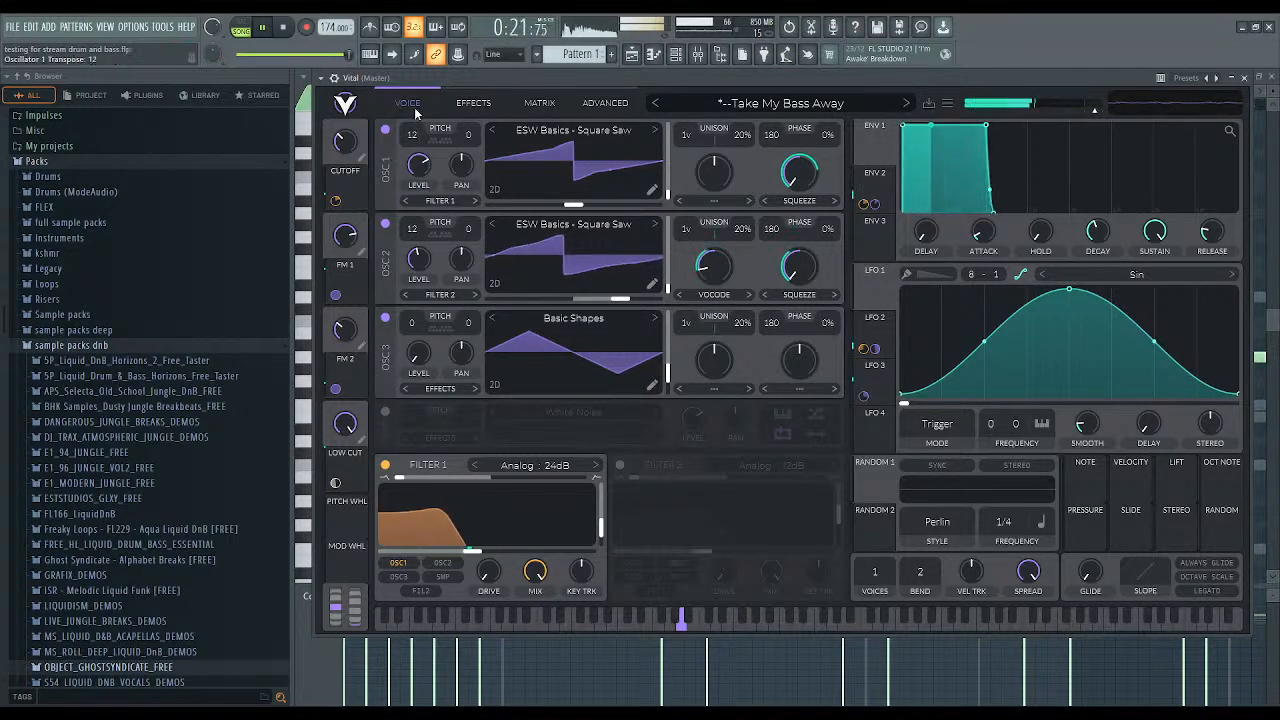
drag(410, 316, 412, 290)
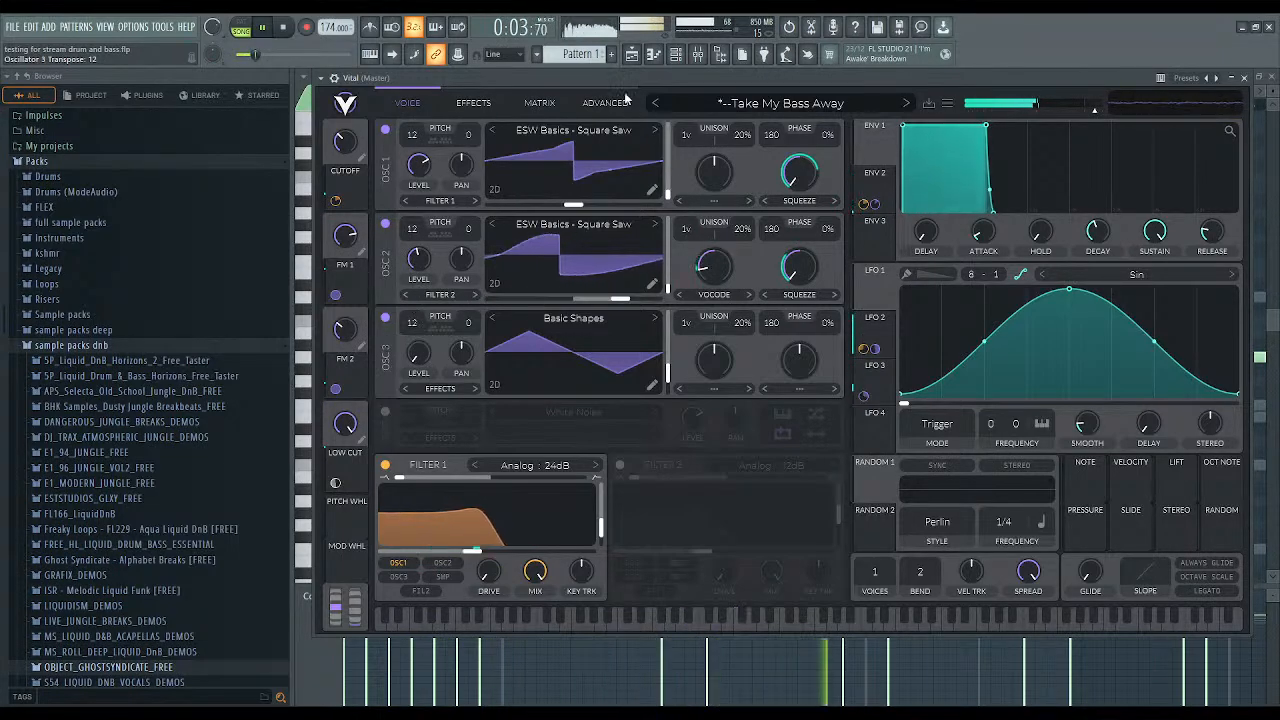
Save the project with playback stopped, and bring up the playlist arrangement.
key(F6)
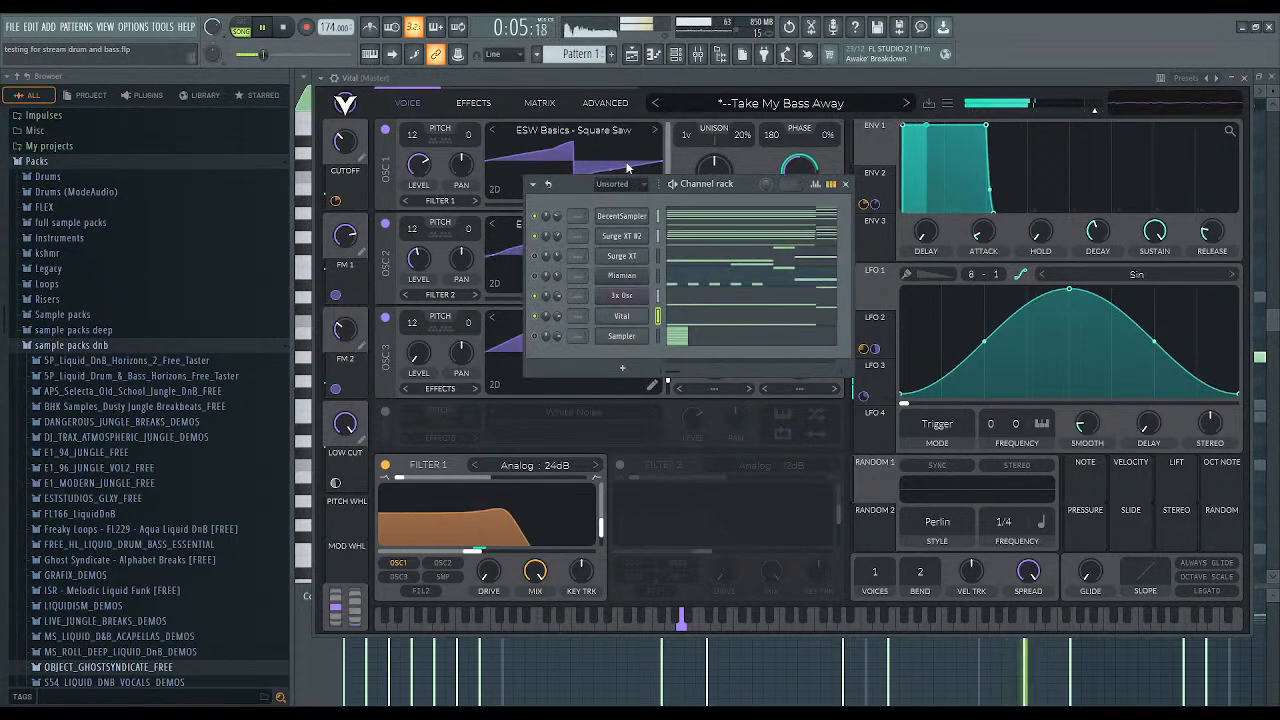
click(286, 28)
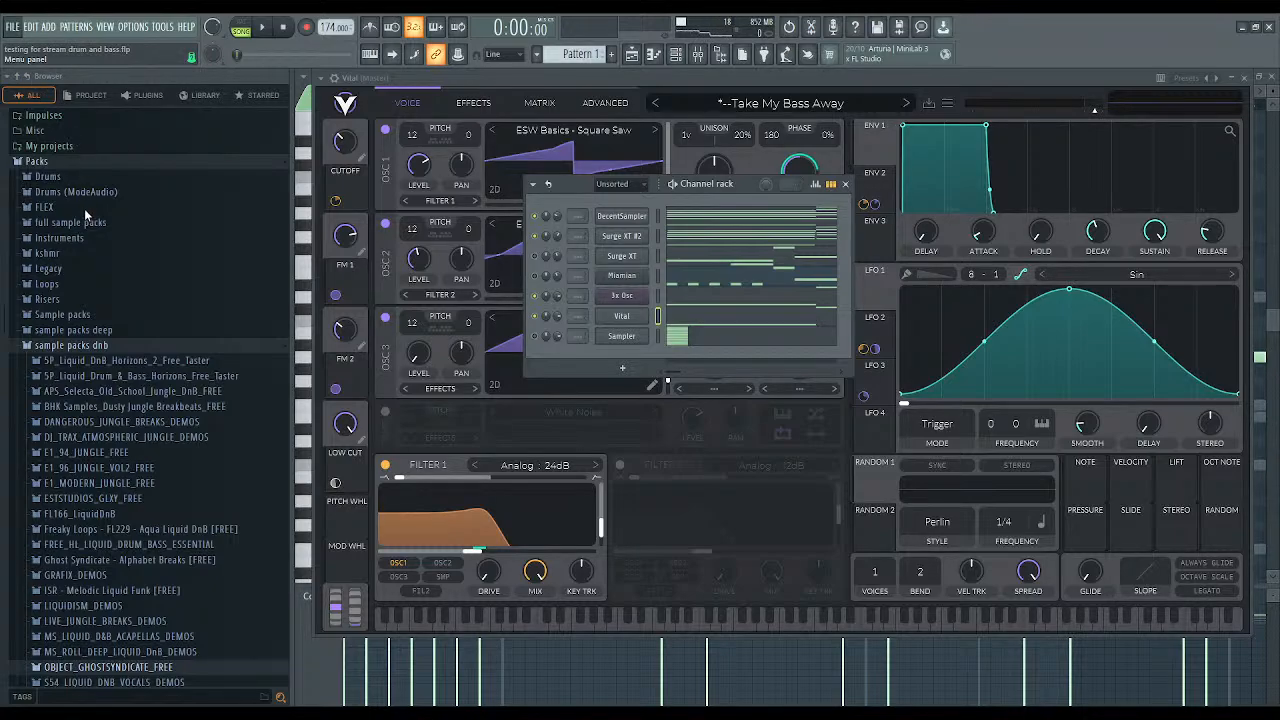
click(428, 79)
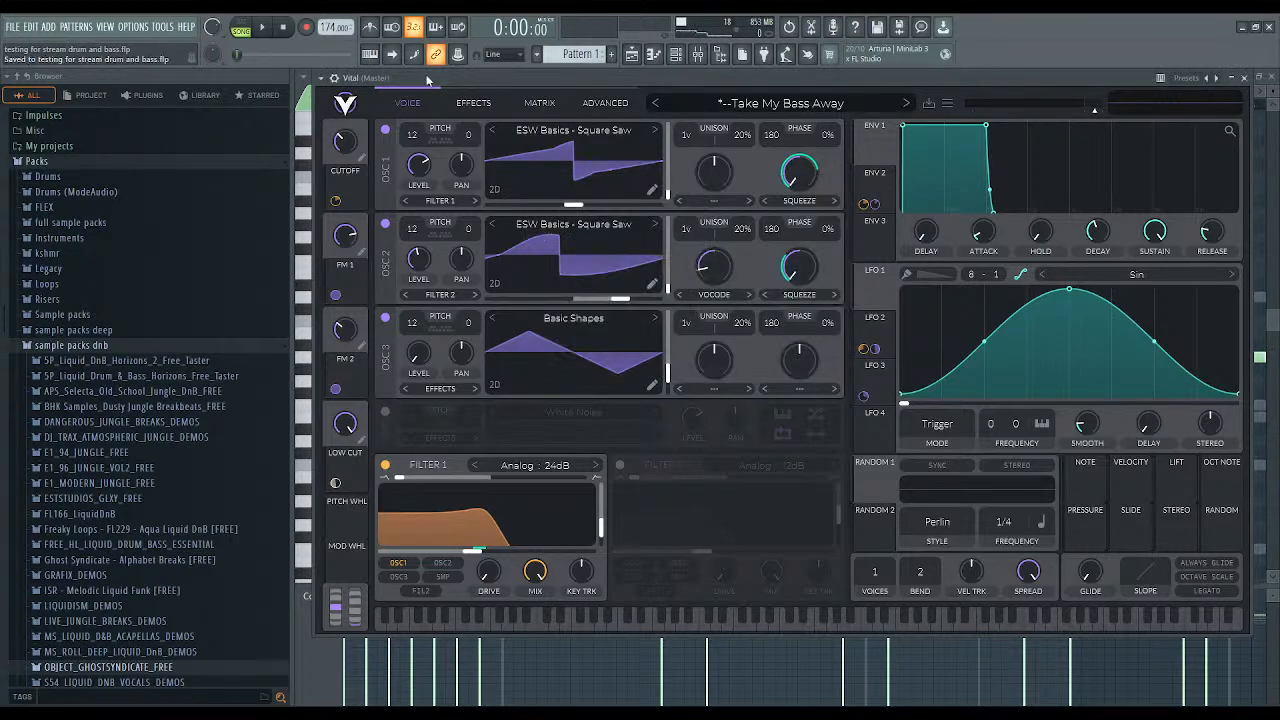
click(640, 58)
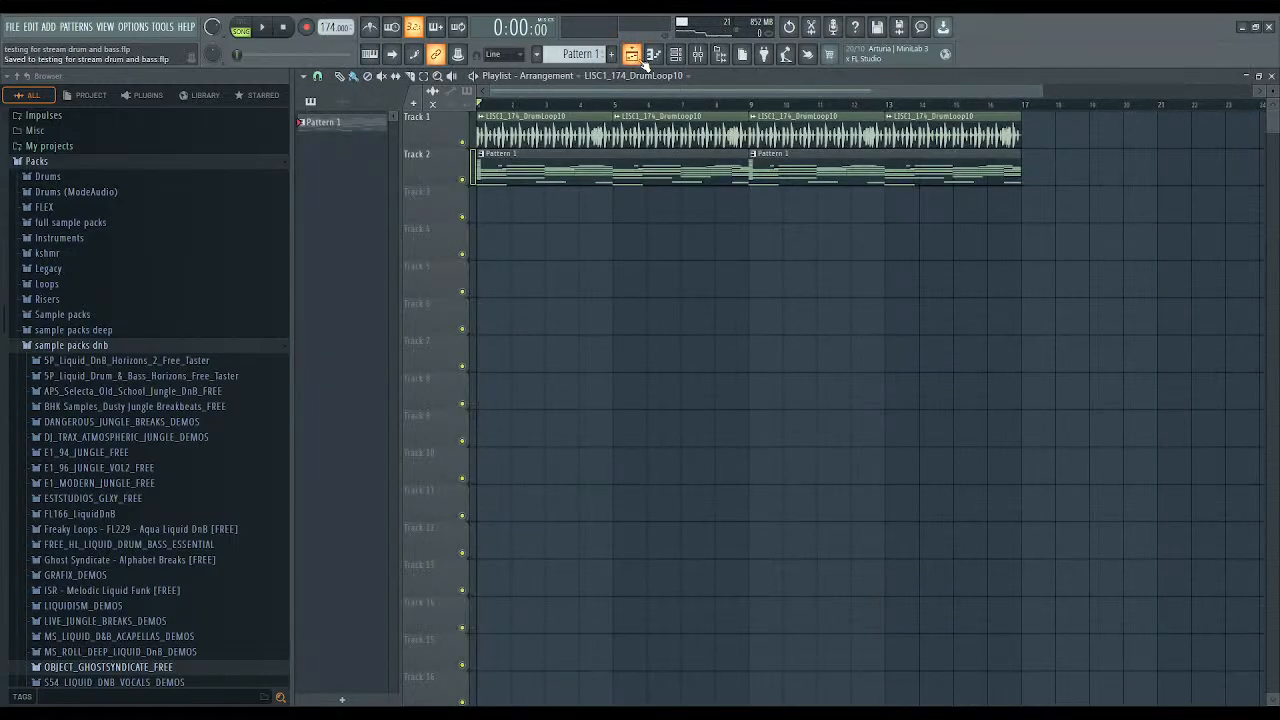